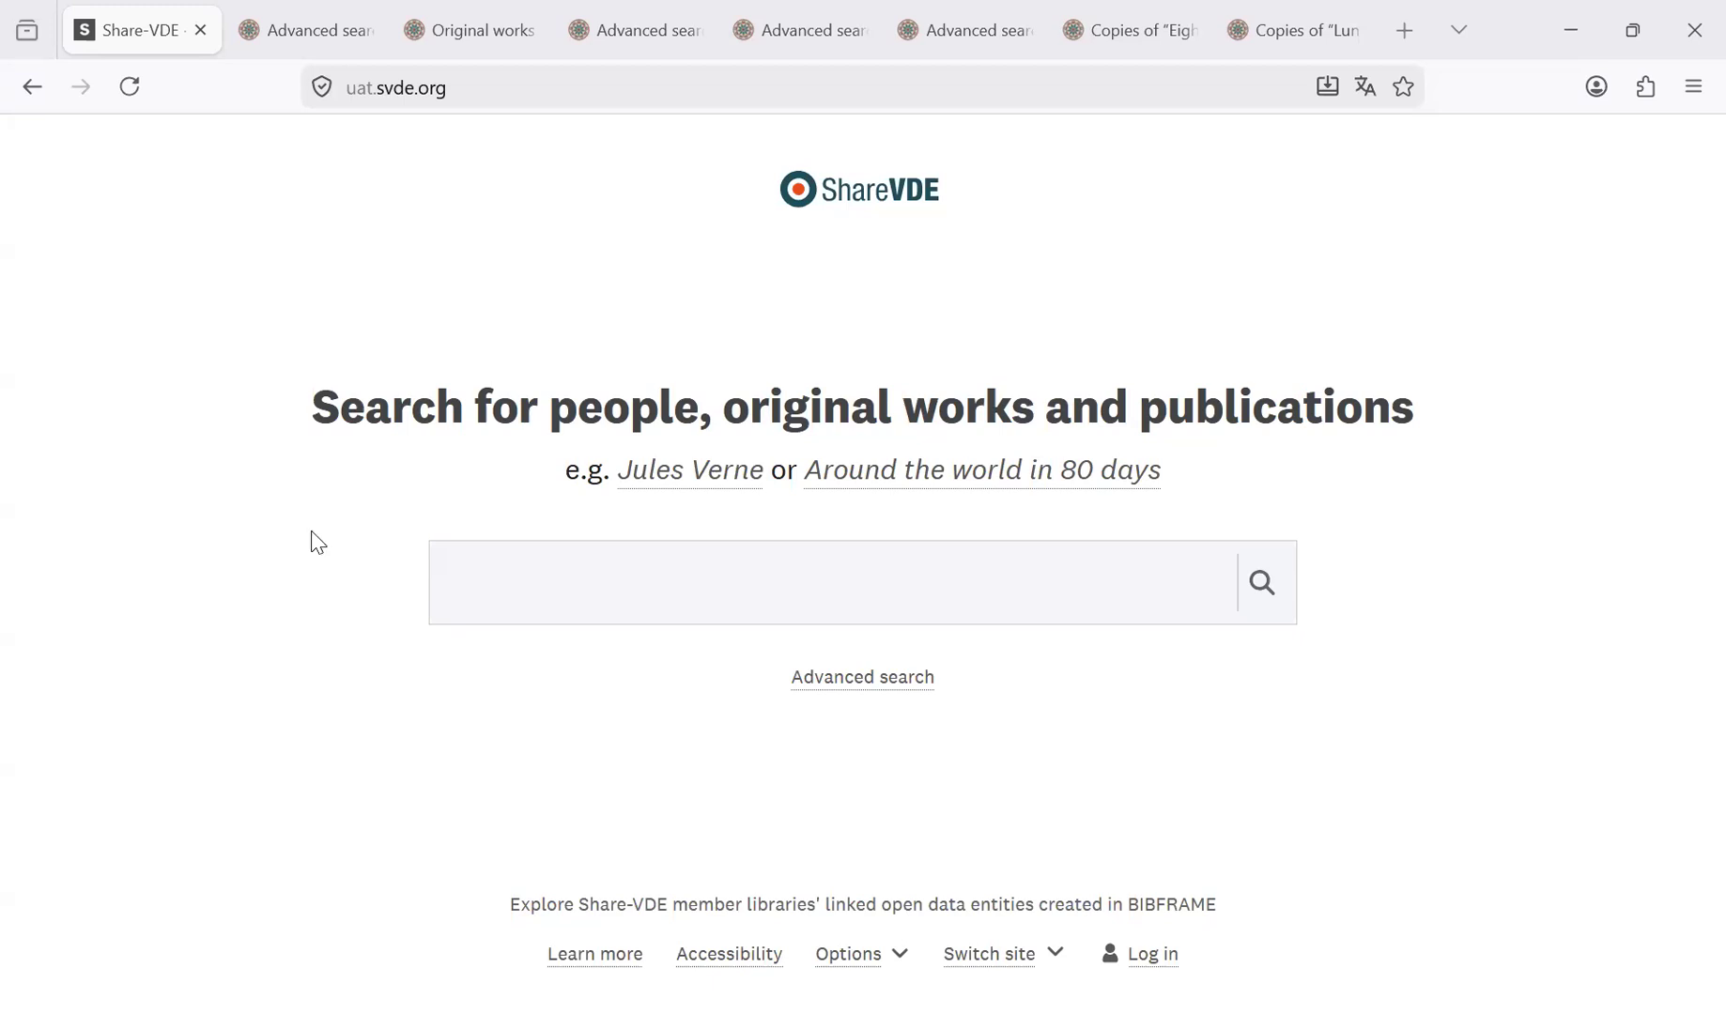
click(223, 531)
drag(378, 90, 431, 90)
click(214, 379)
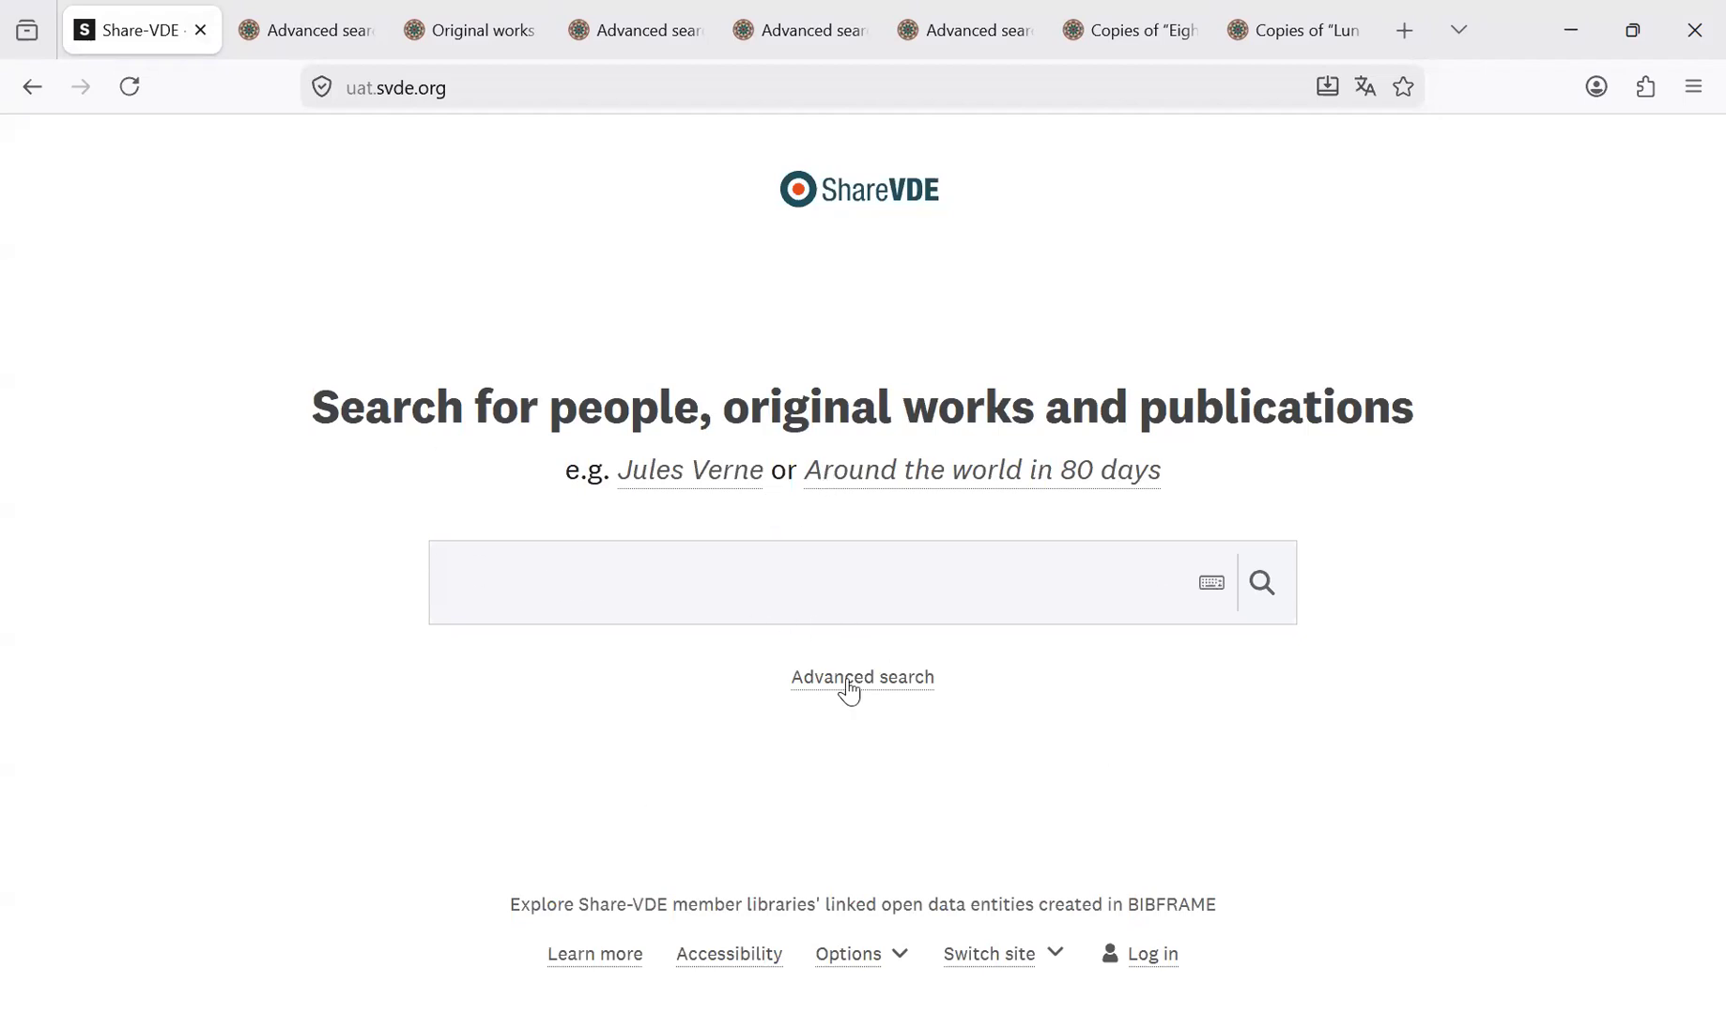
View the Share-VDE About section's "What's new in Share-VDE 3.0" and Accessibility pages, and return to the portal home page.
click(616, 953)
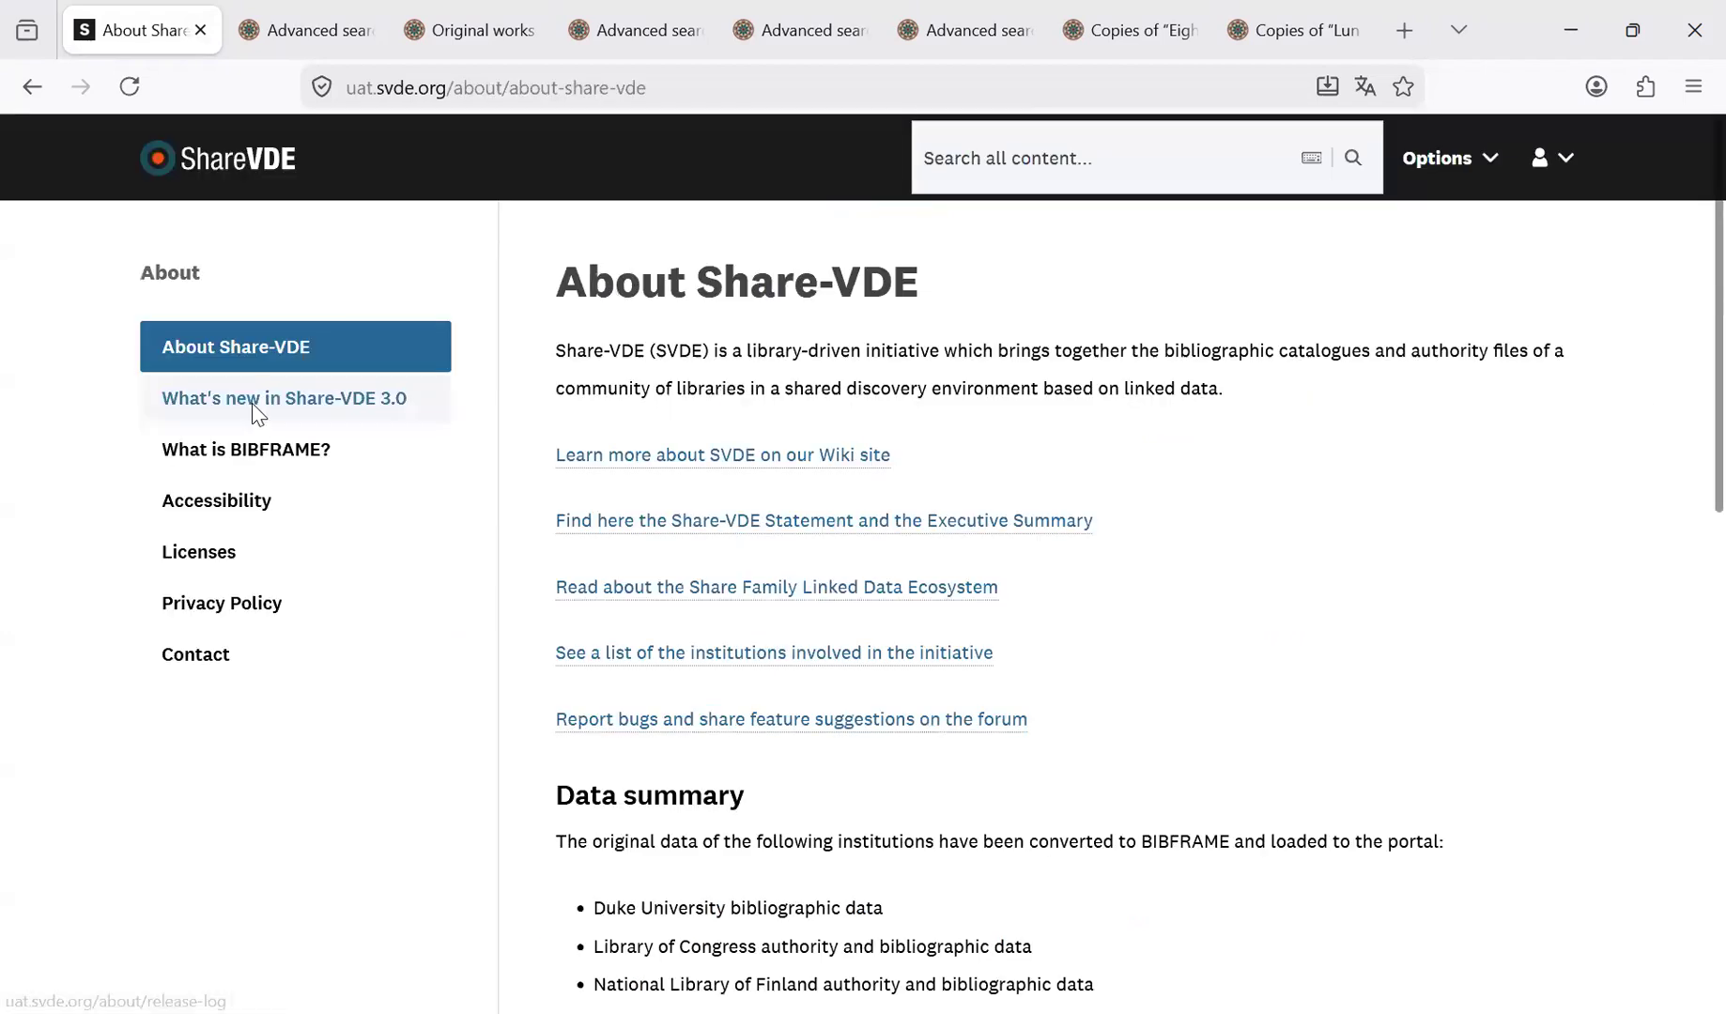
click(258, 413)
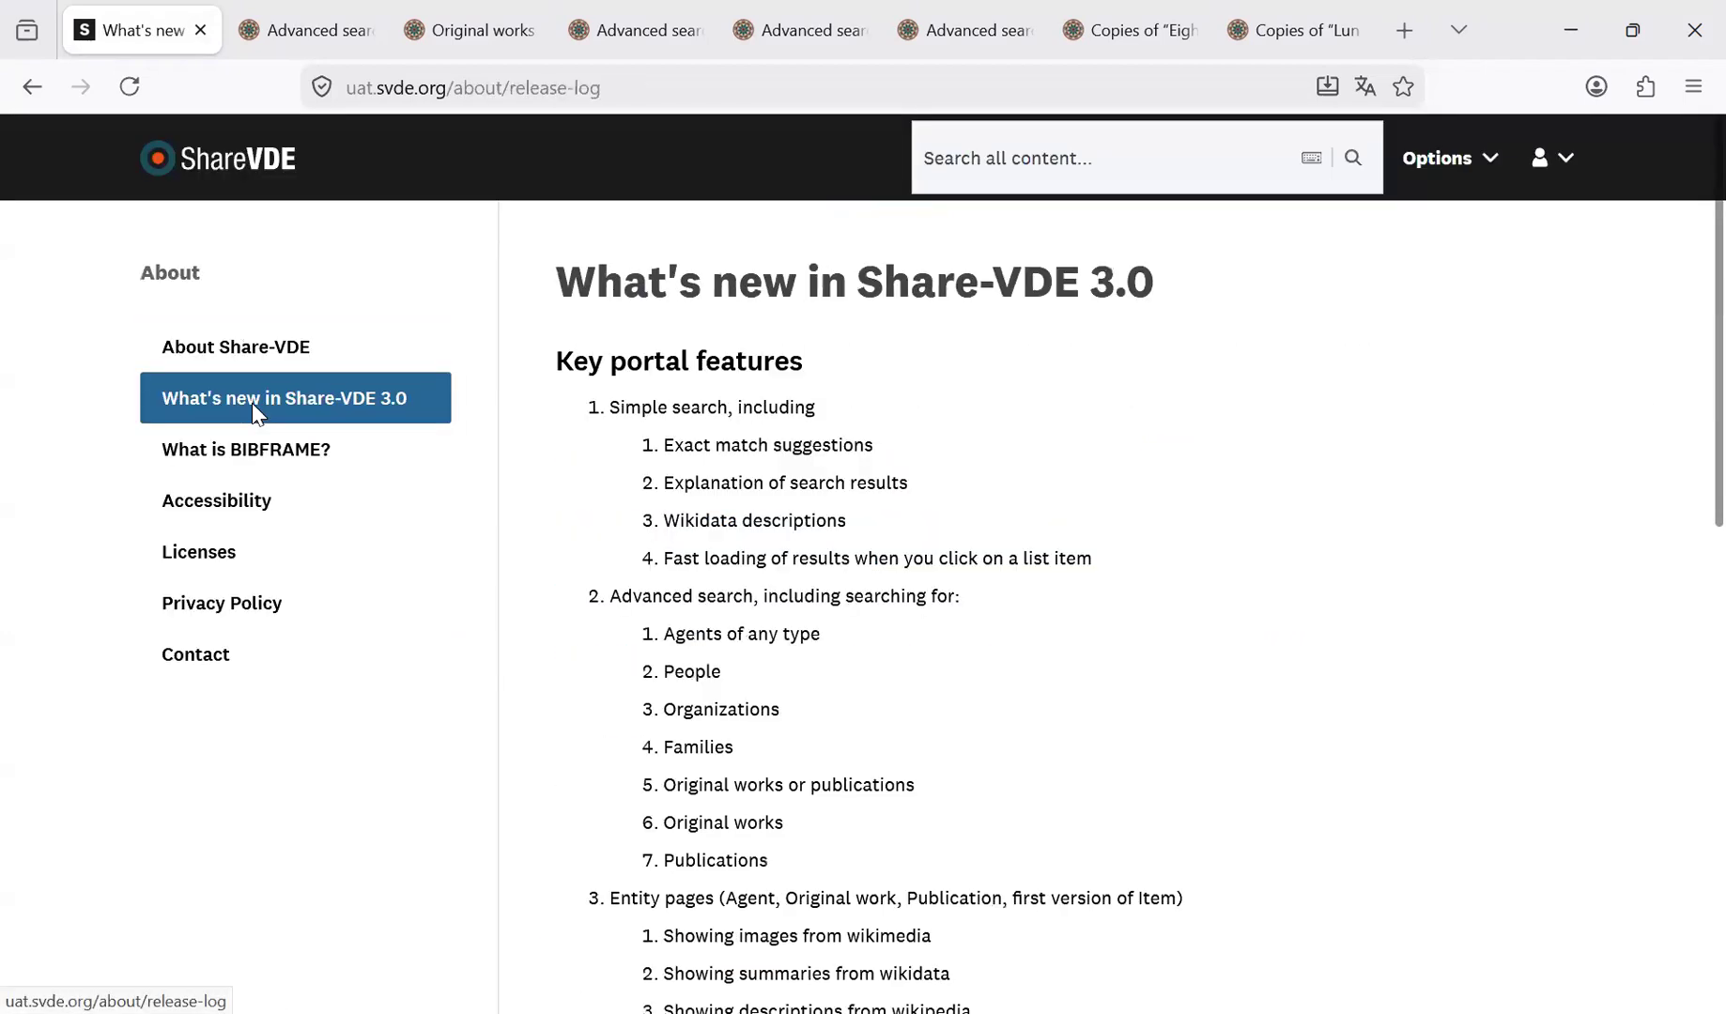
click(227, 507)
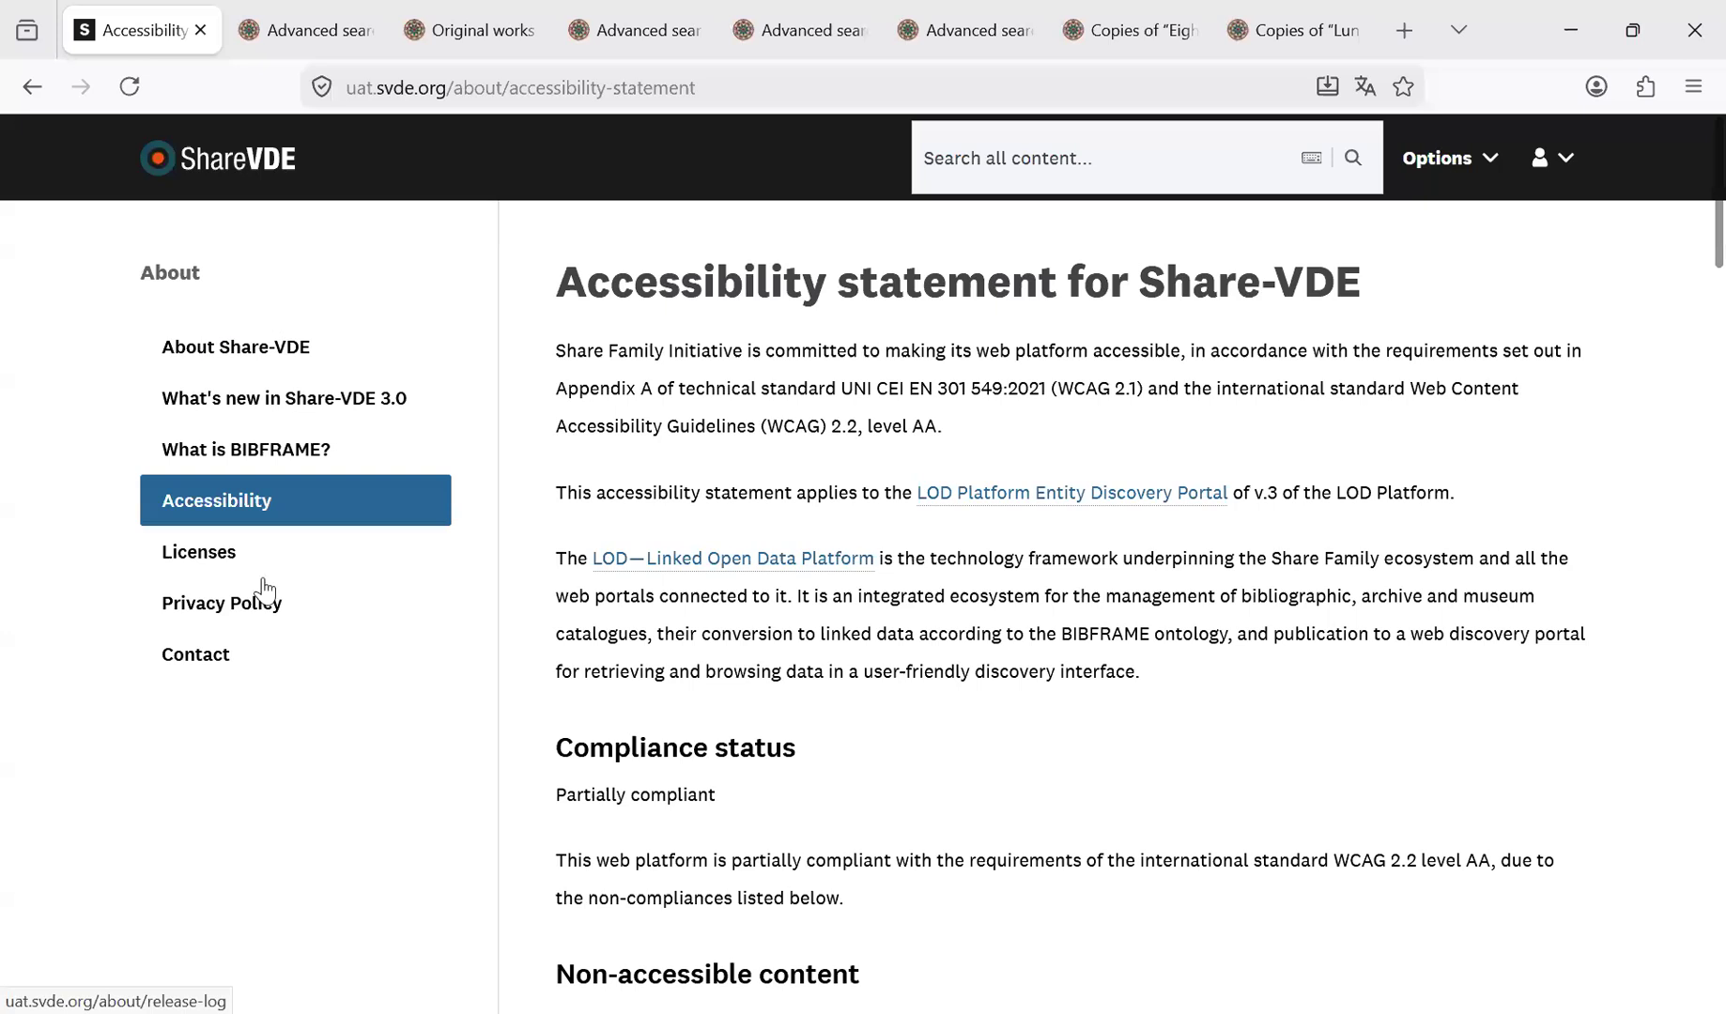
click(187, 177)
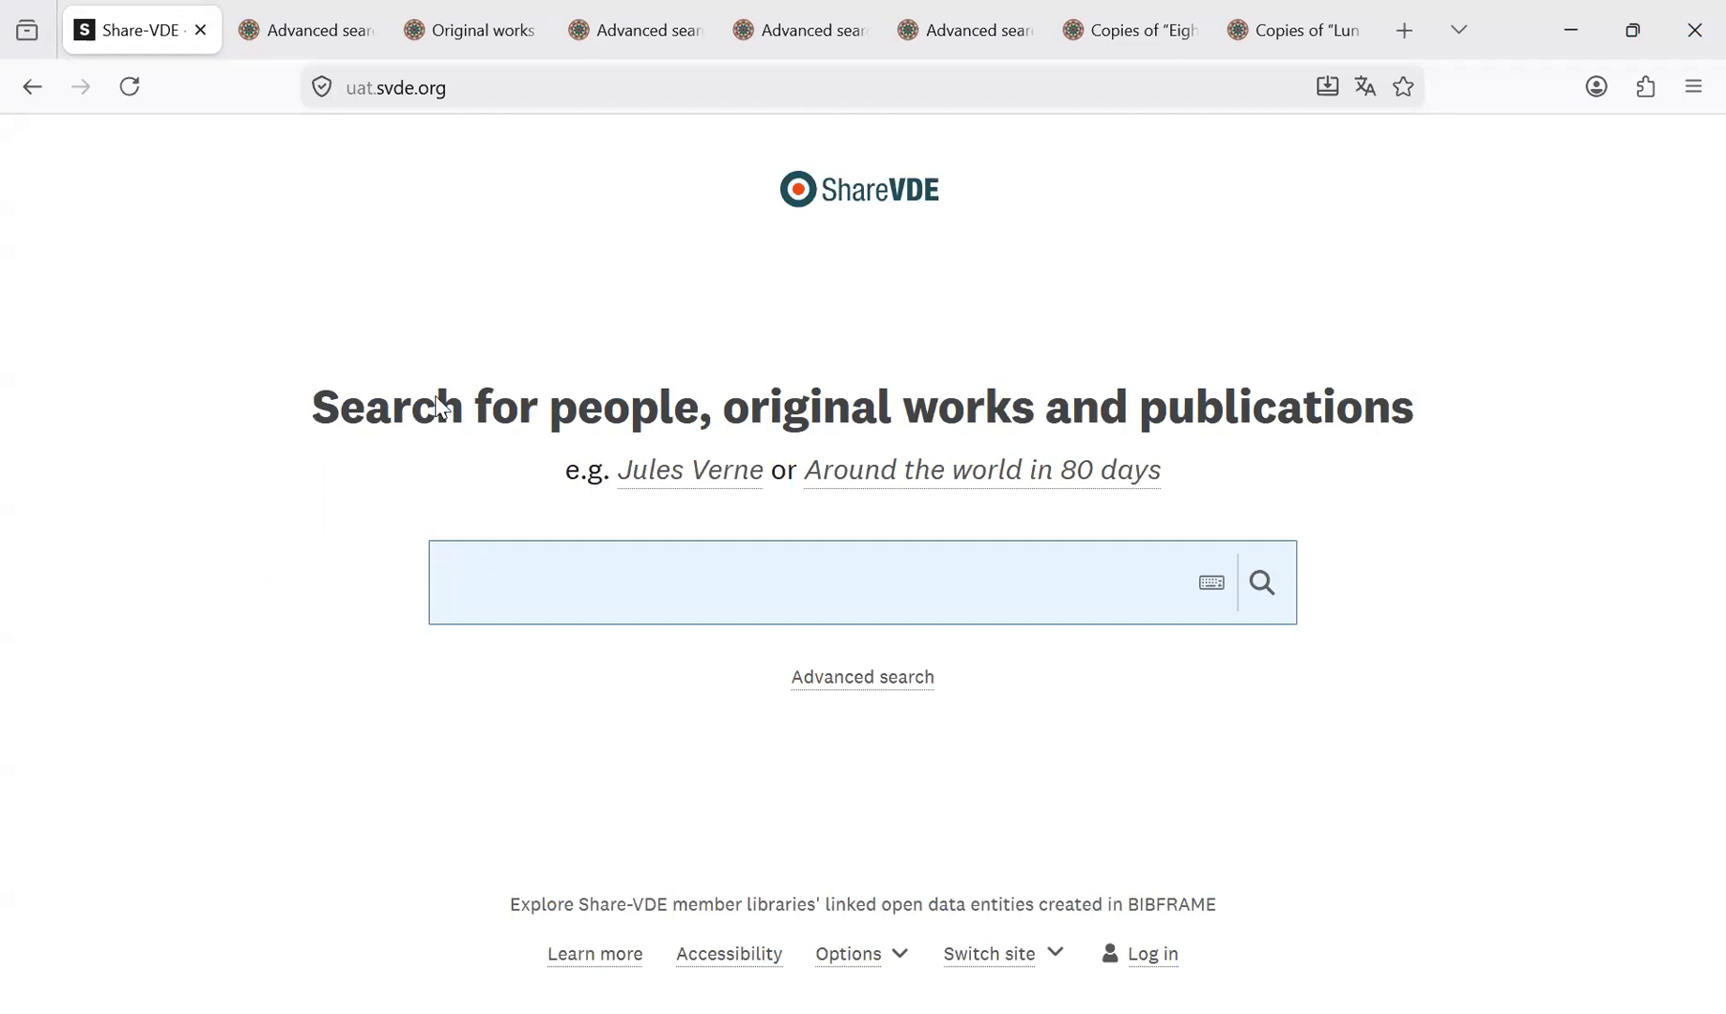
click(333, 315)
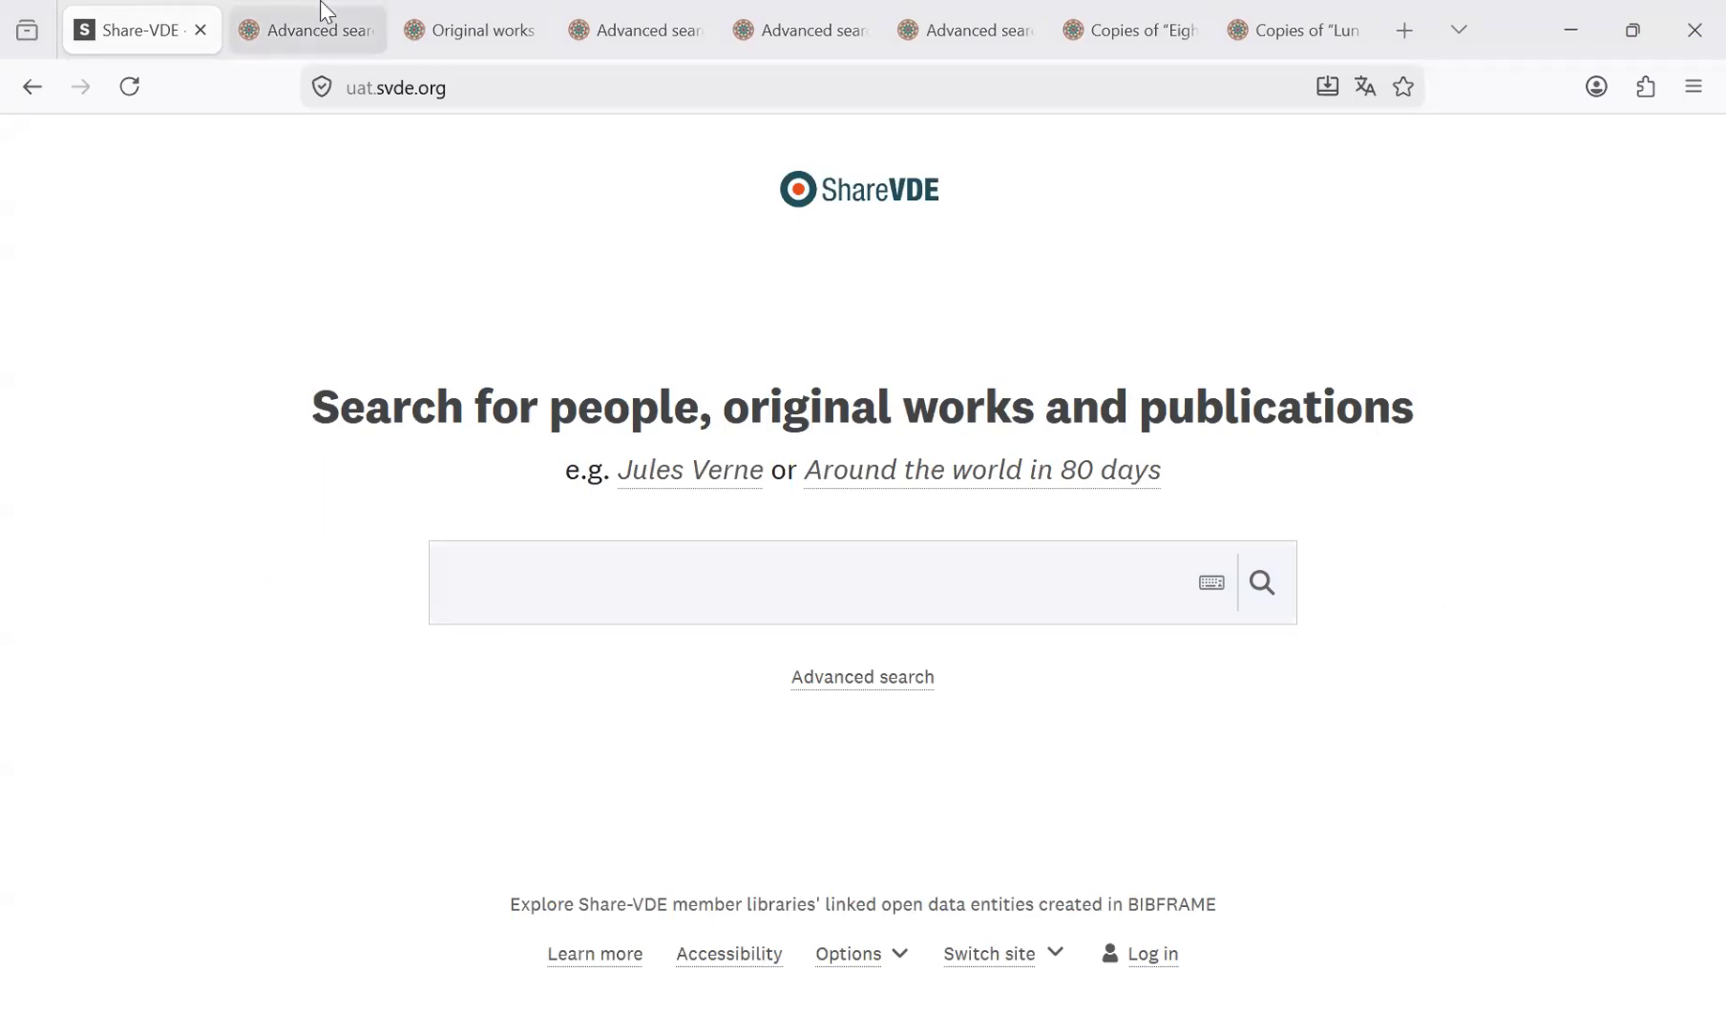
Open the Stanford Libraries Catalog at uat.stanford.svde.org in a new browser tab.
click(1412, 34)
text(uat)
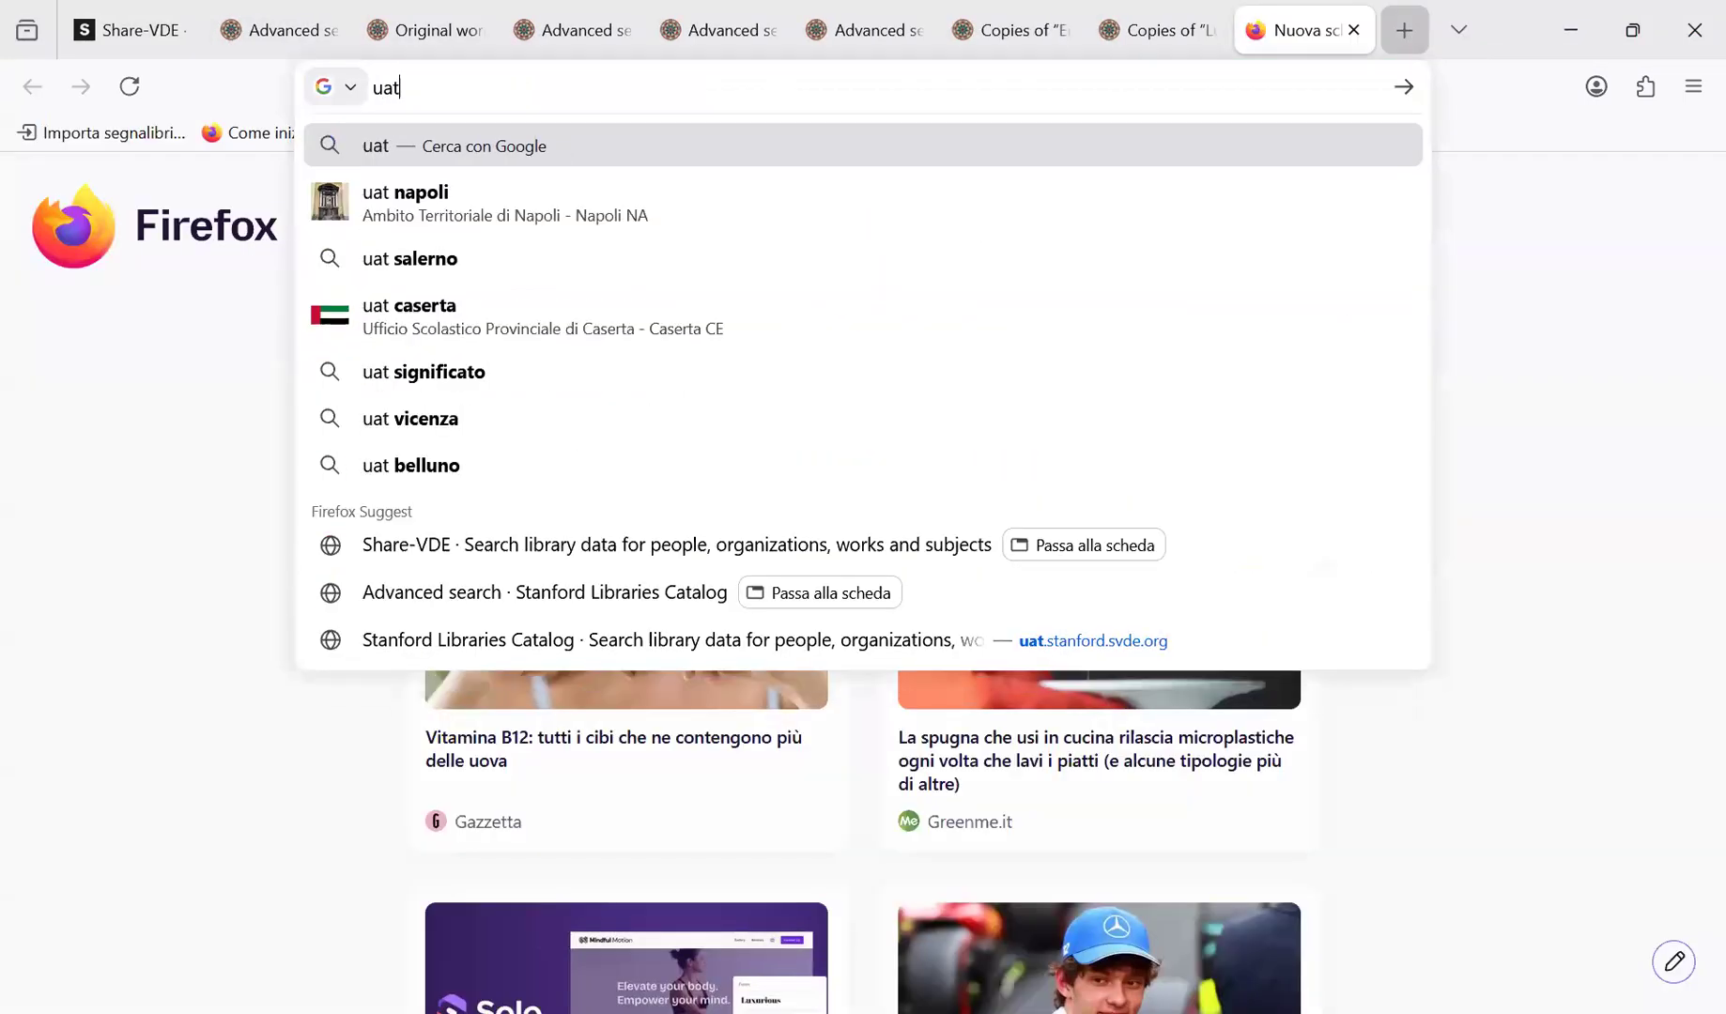
text(.stan)
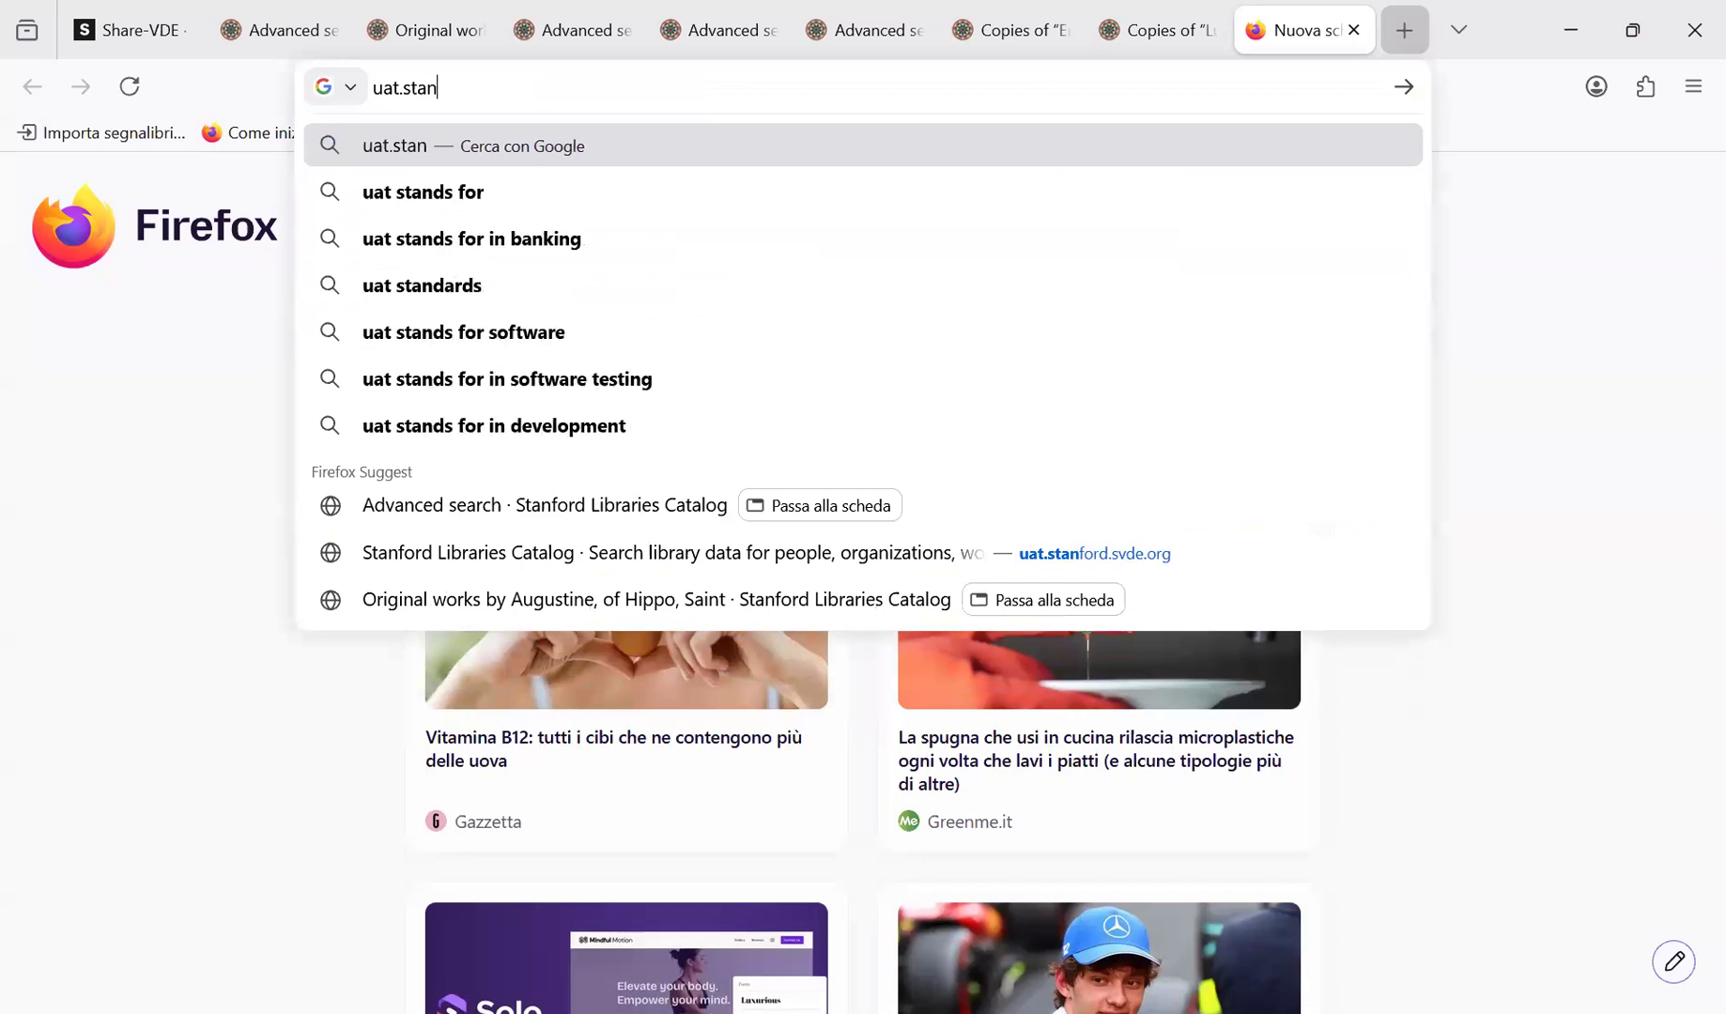
text(ford.)
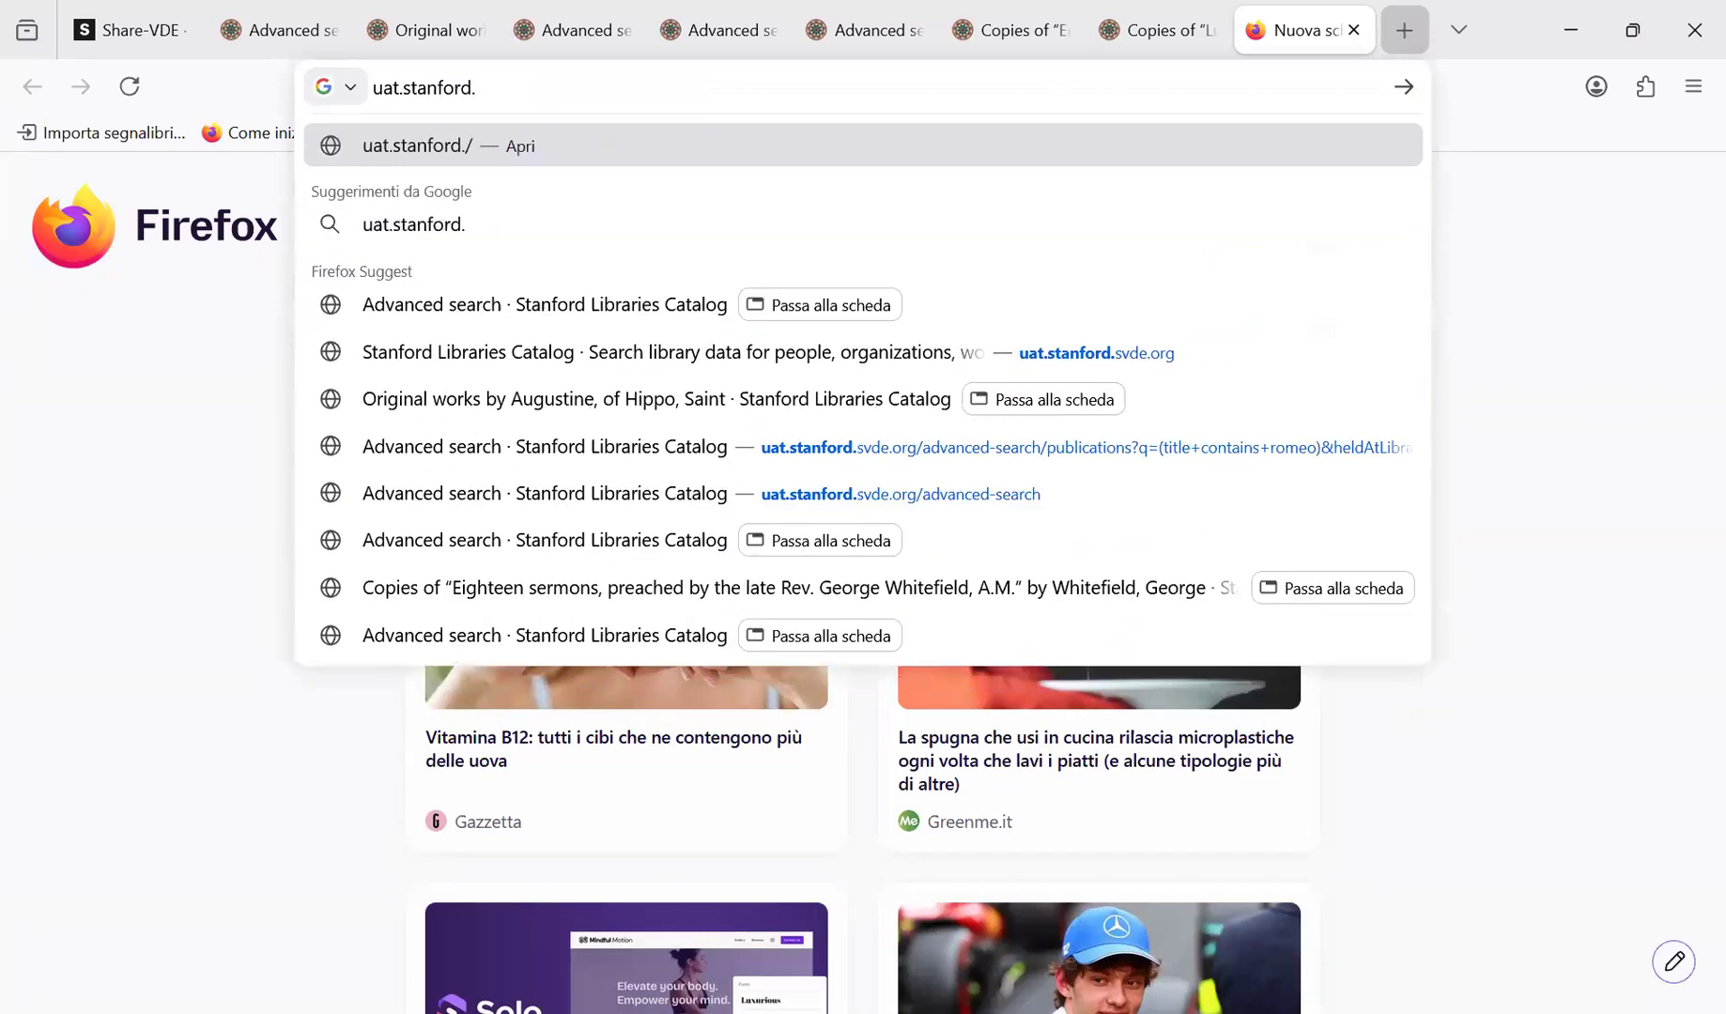
text(svde.org)
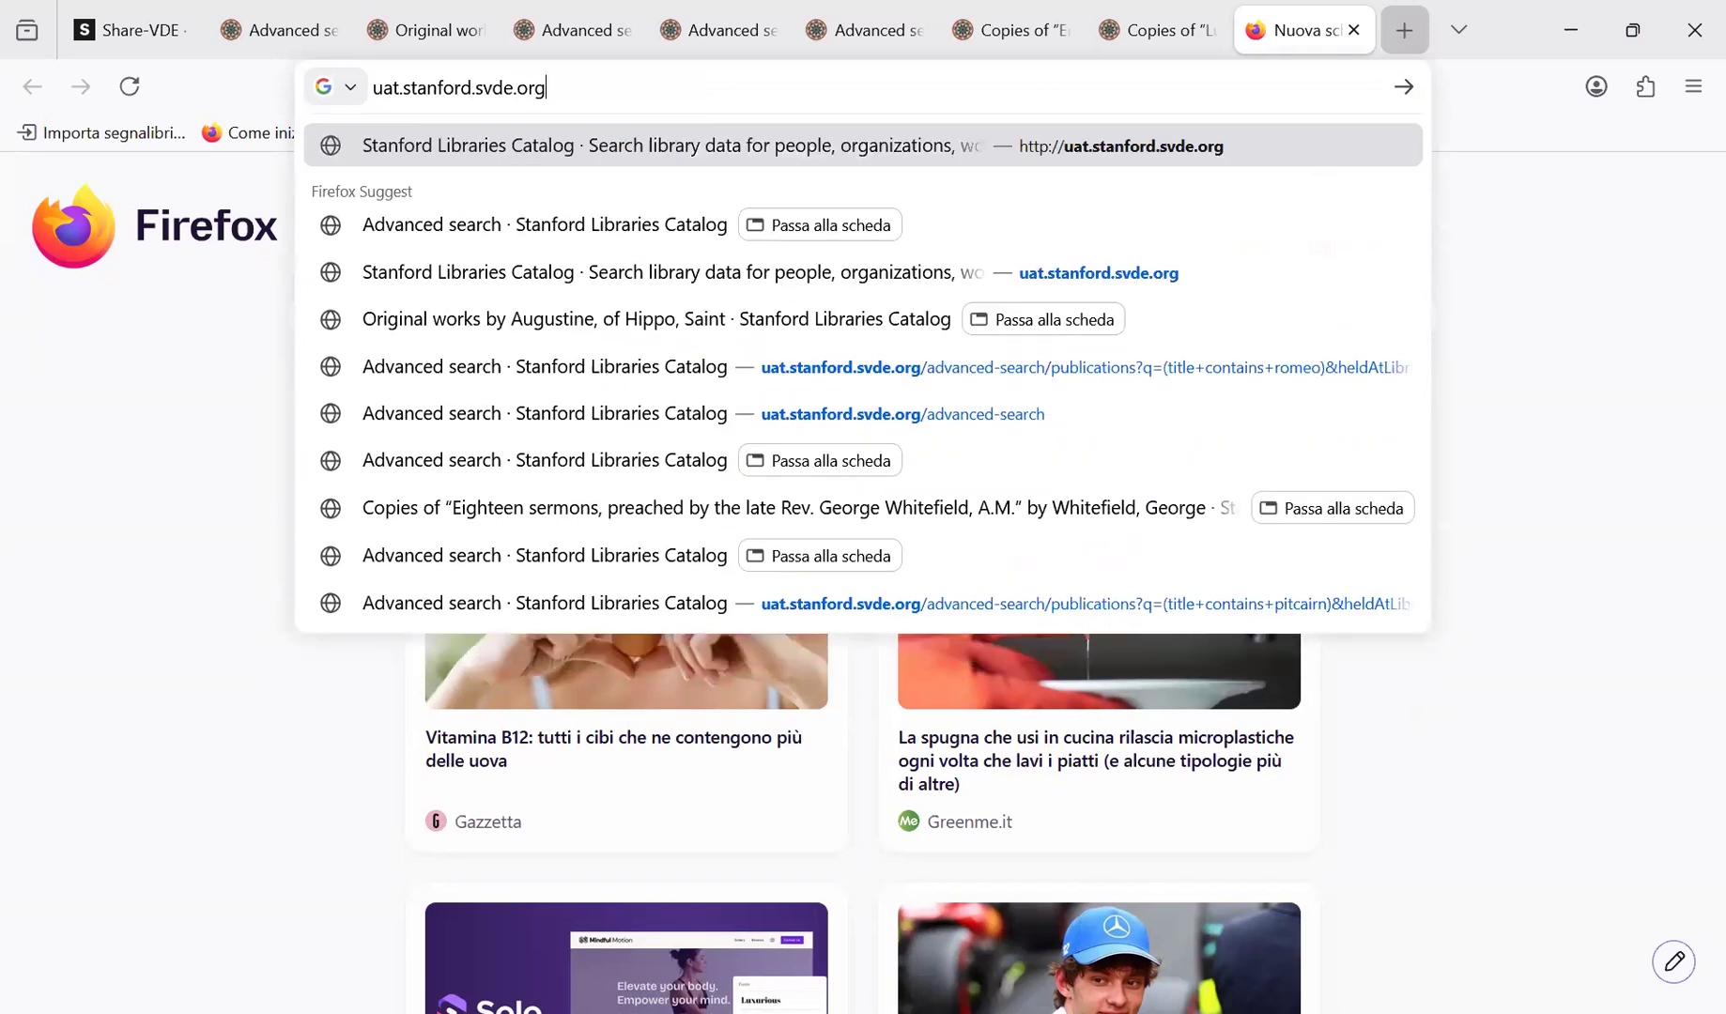
key(Return)
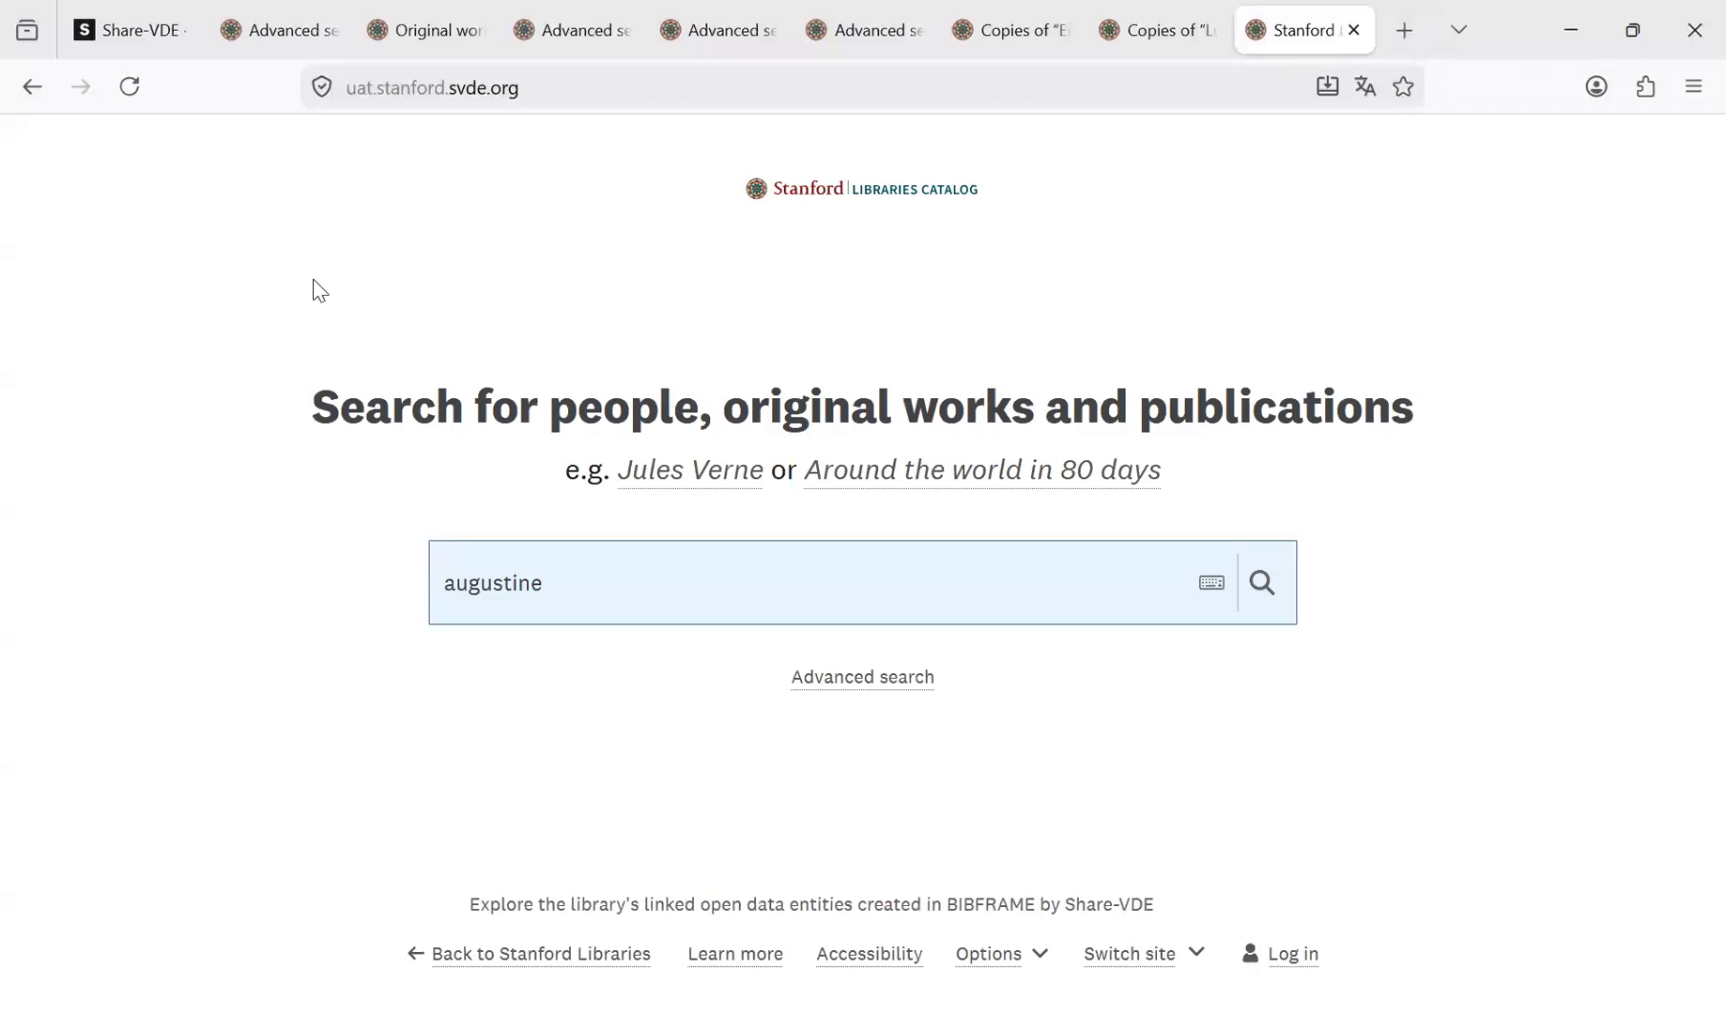
View the Stanford catalog's About Share-VDE and "What is BIBFRAME?" pages, and return to its home page.
click(674, 1011)
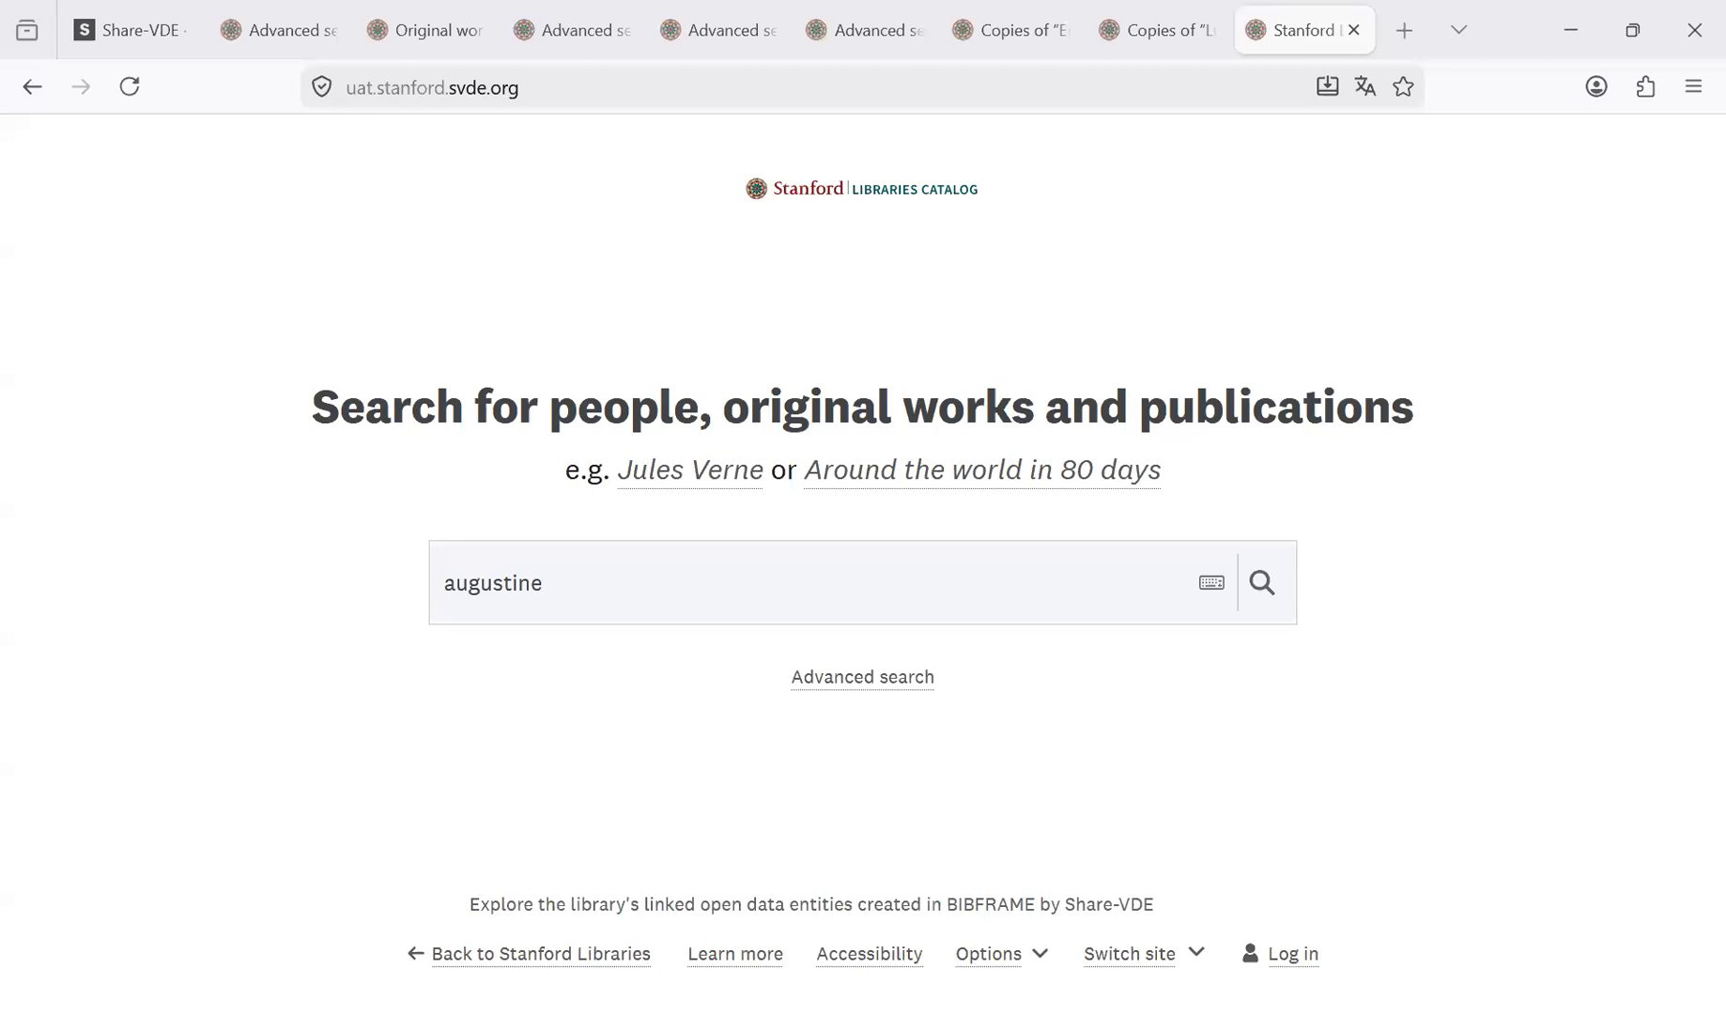
click(751, 967)
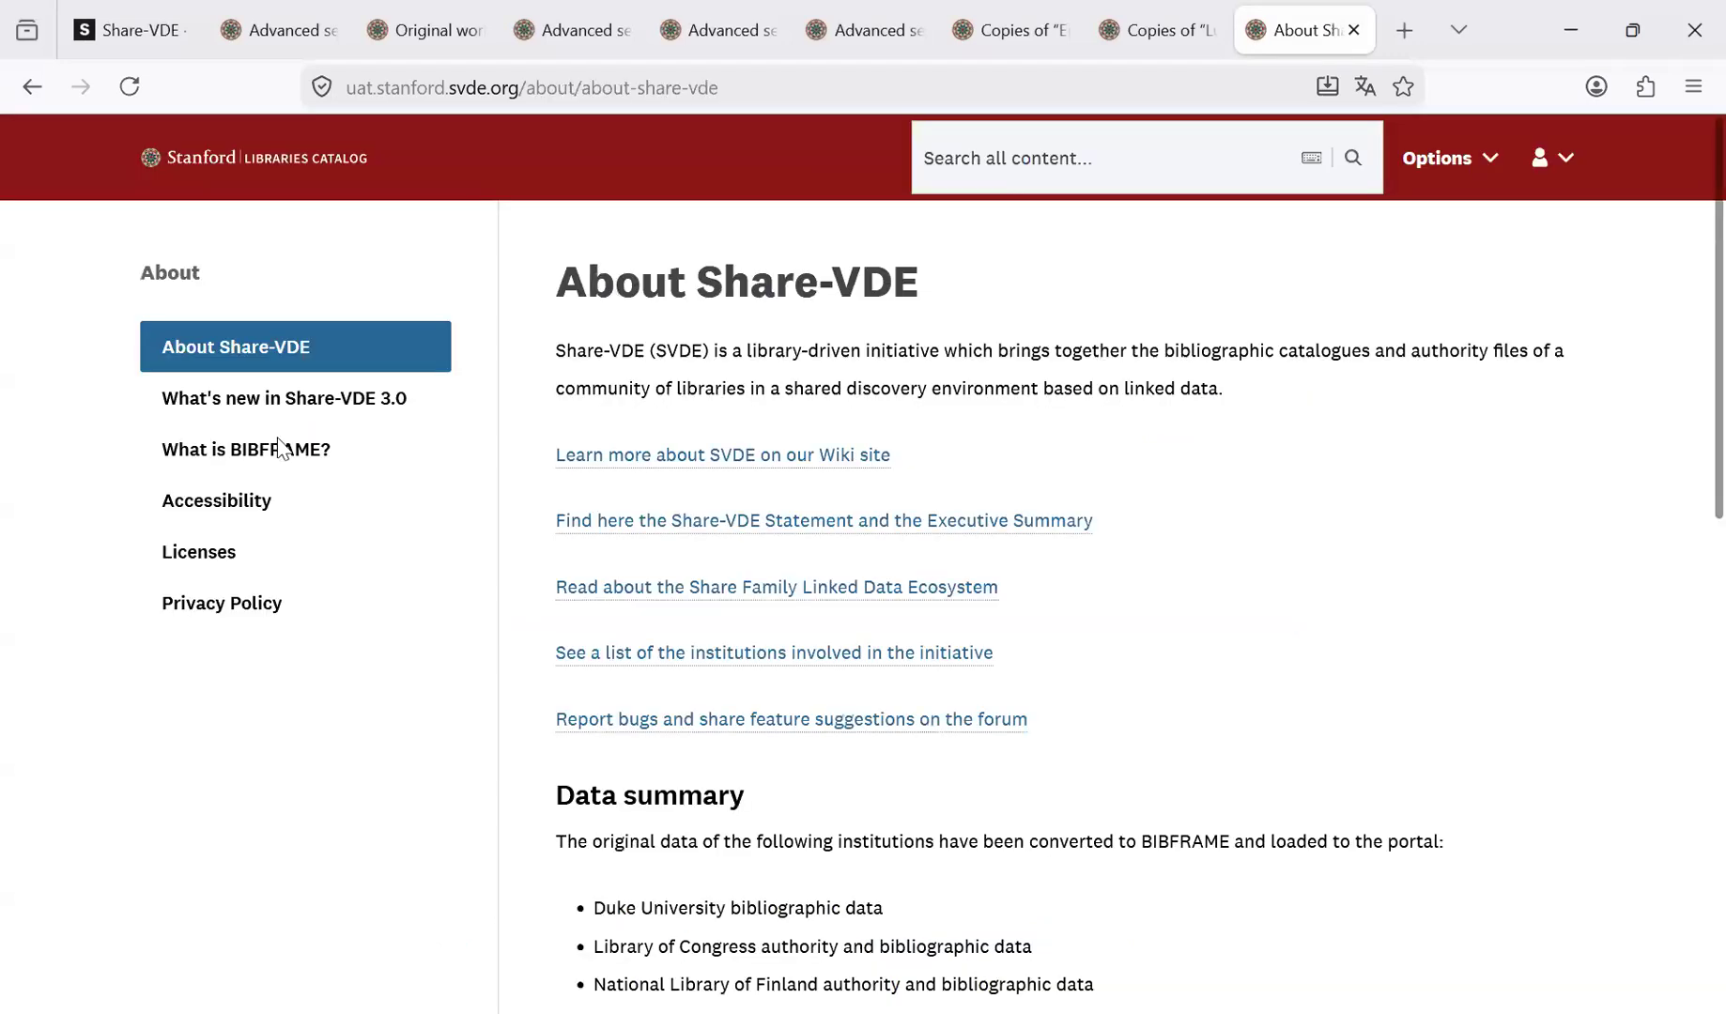
click(246, 453)
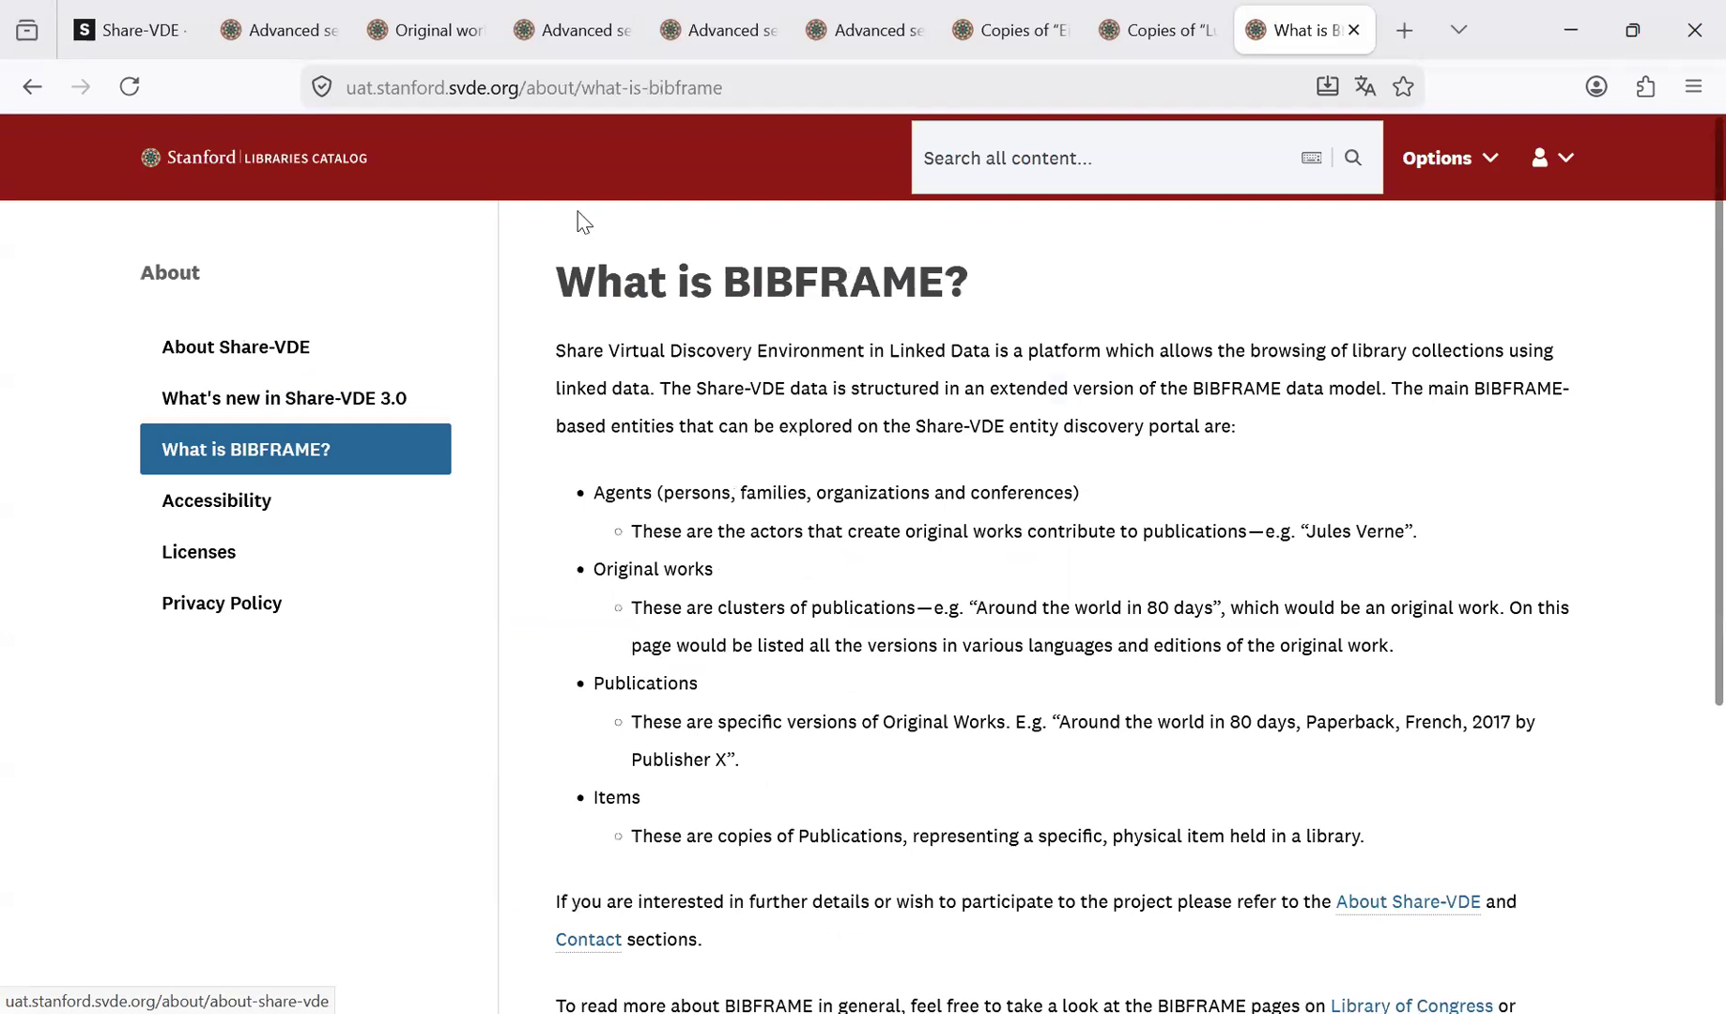
click(255, 158)
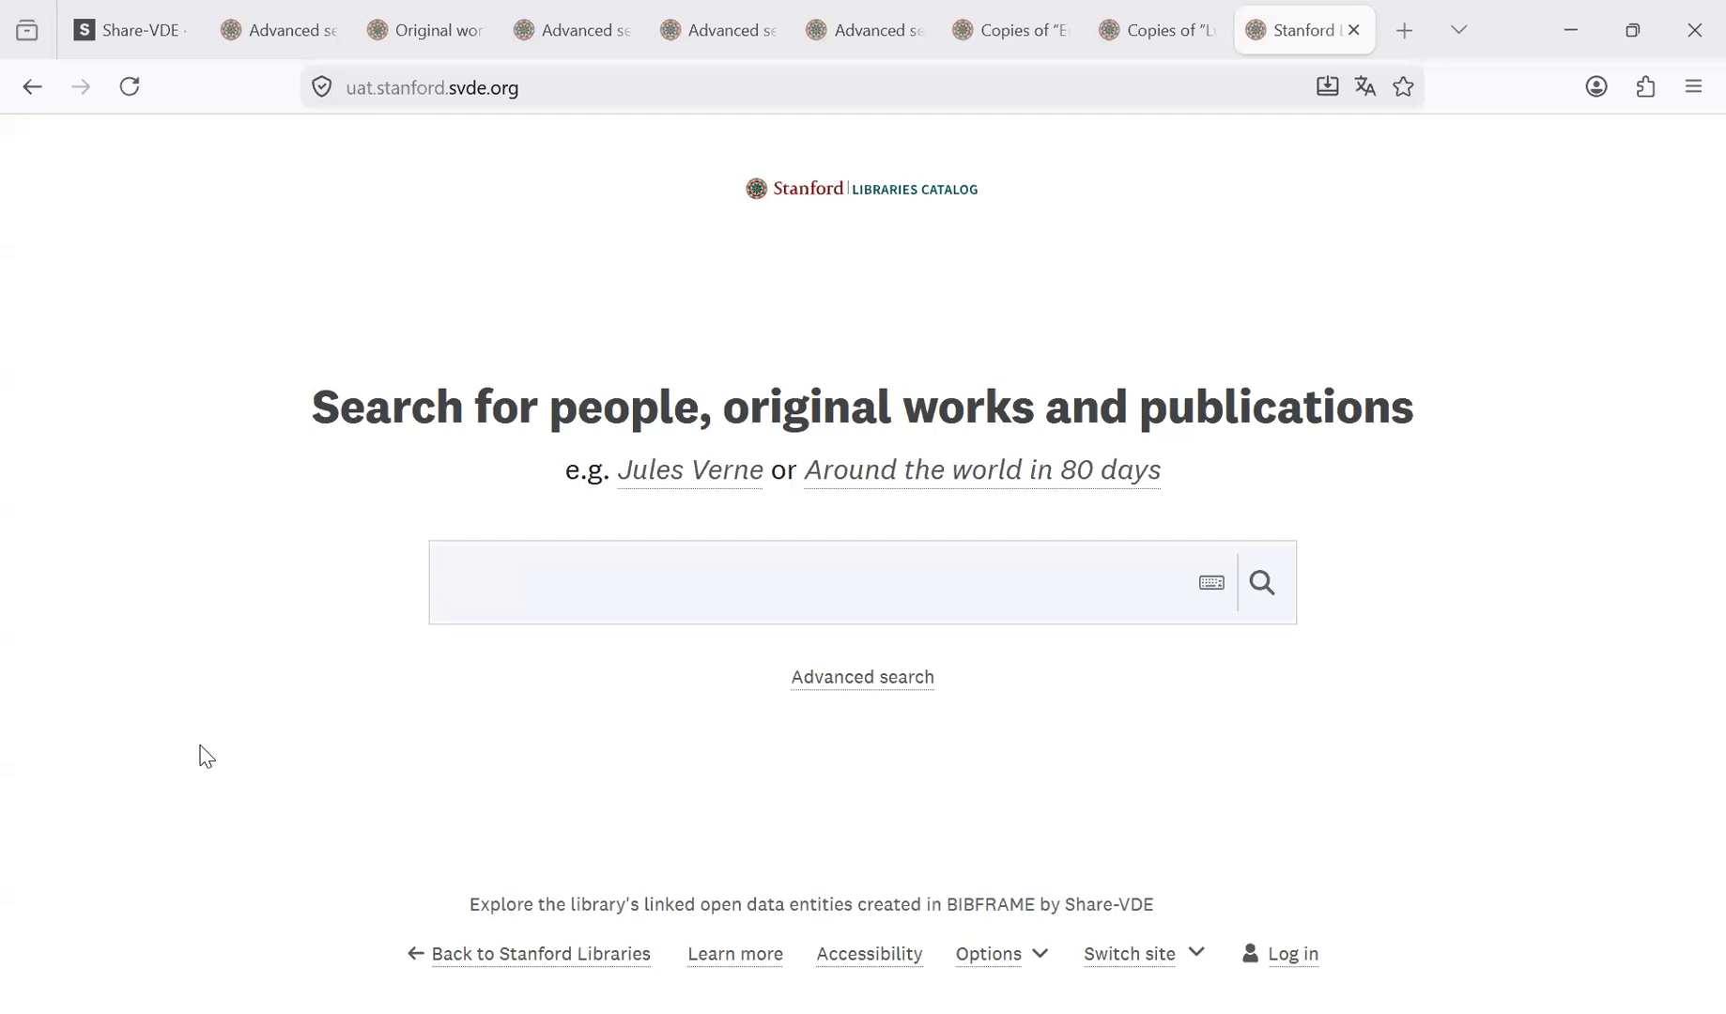
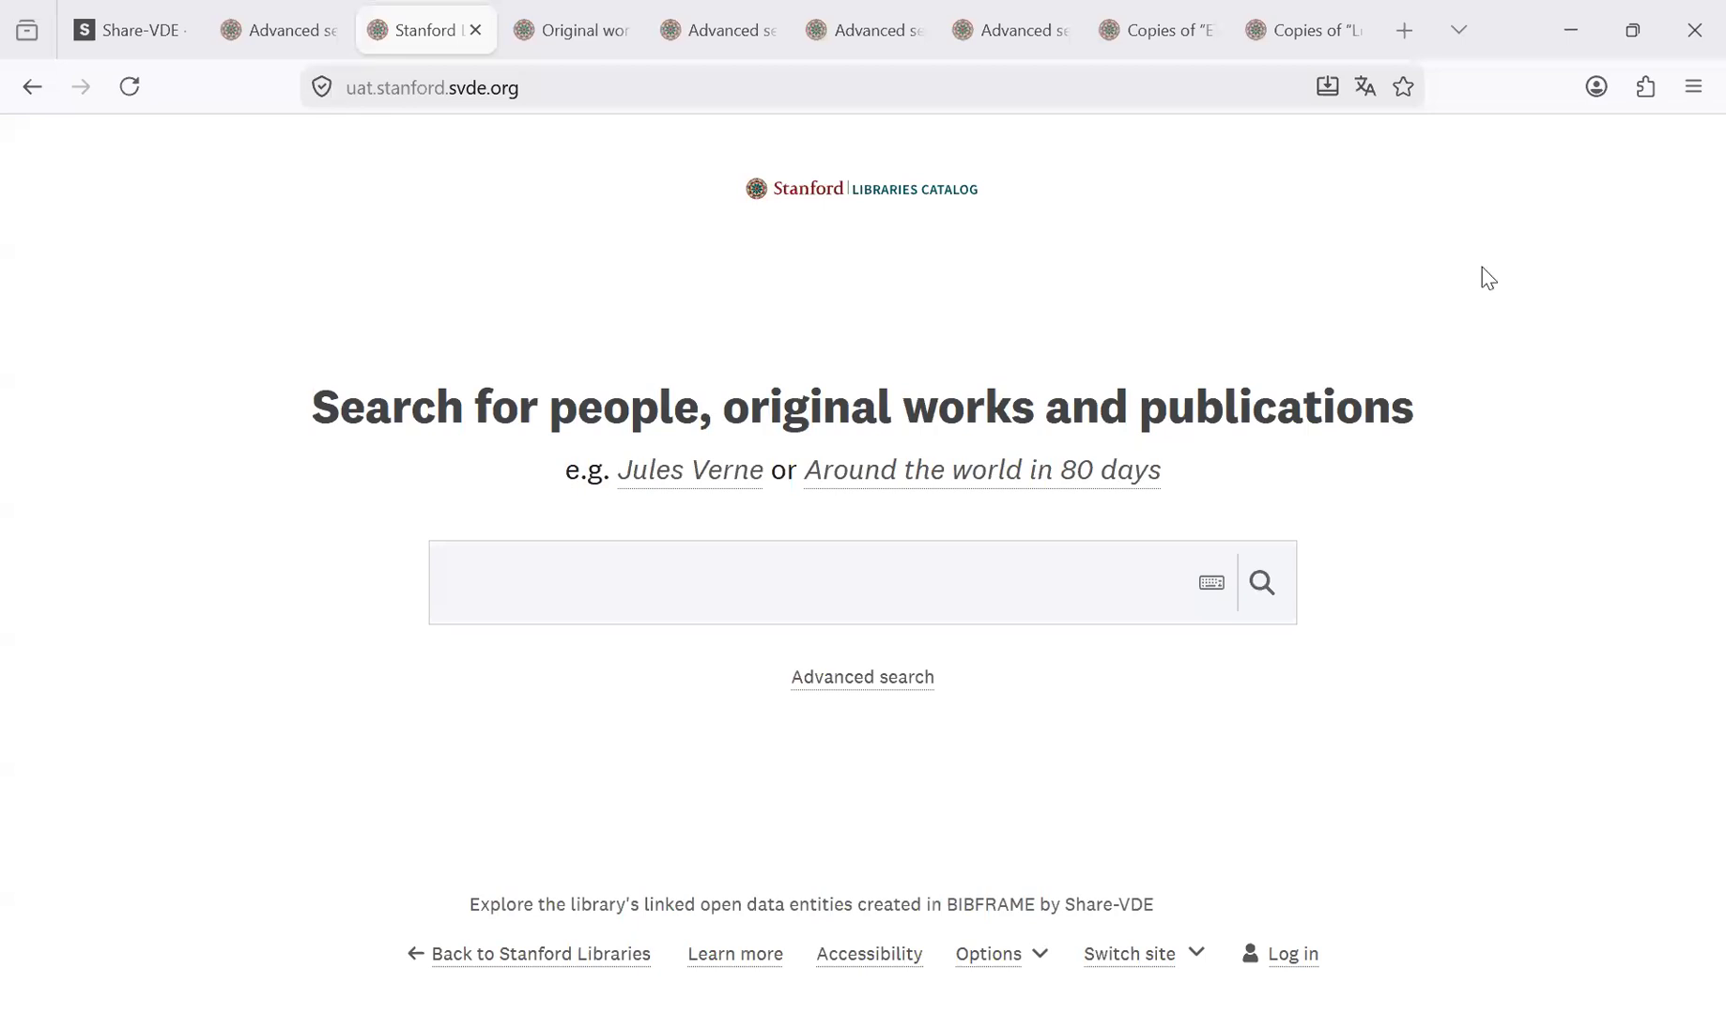
Search the Stanford Libraries Catalog for "augustine".
click(1032, 568)
text(au)
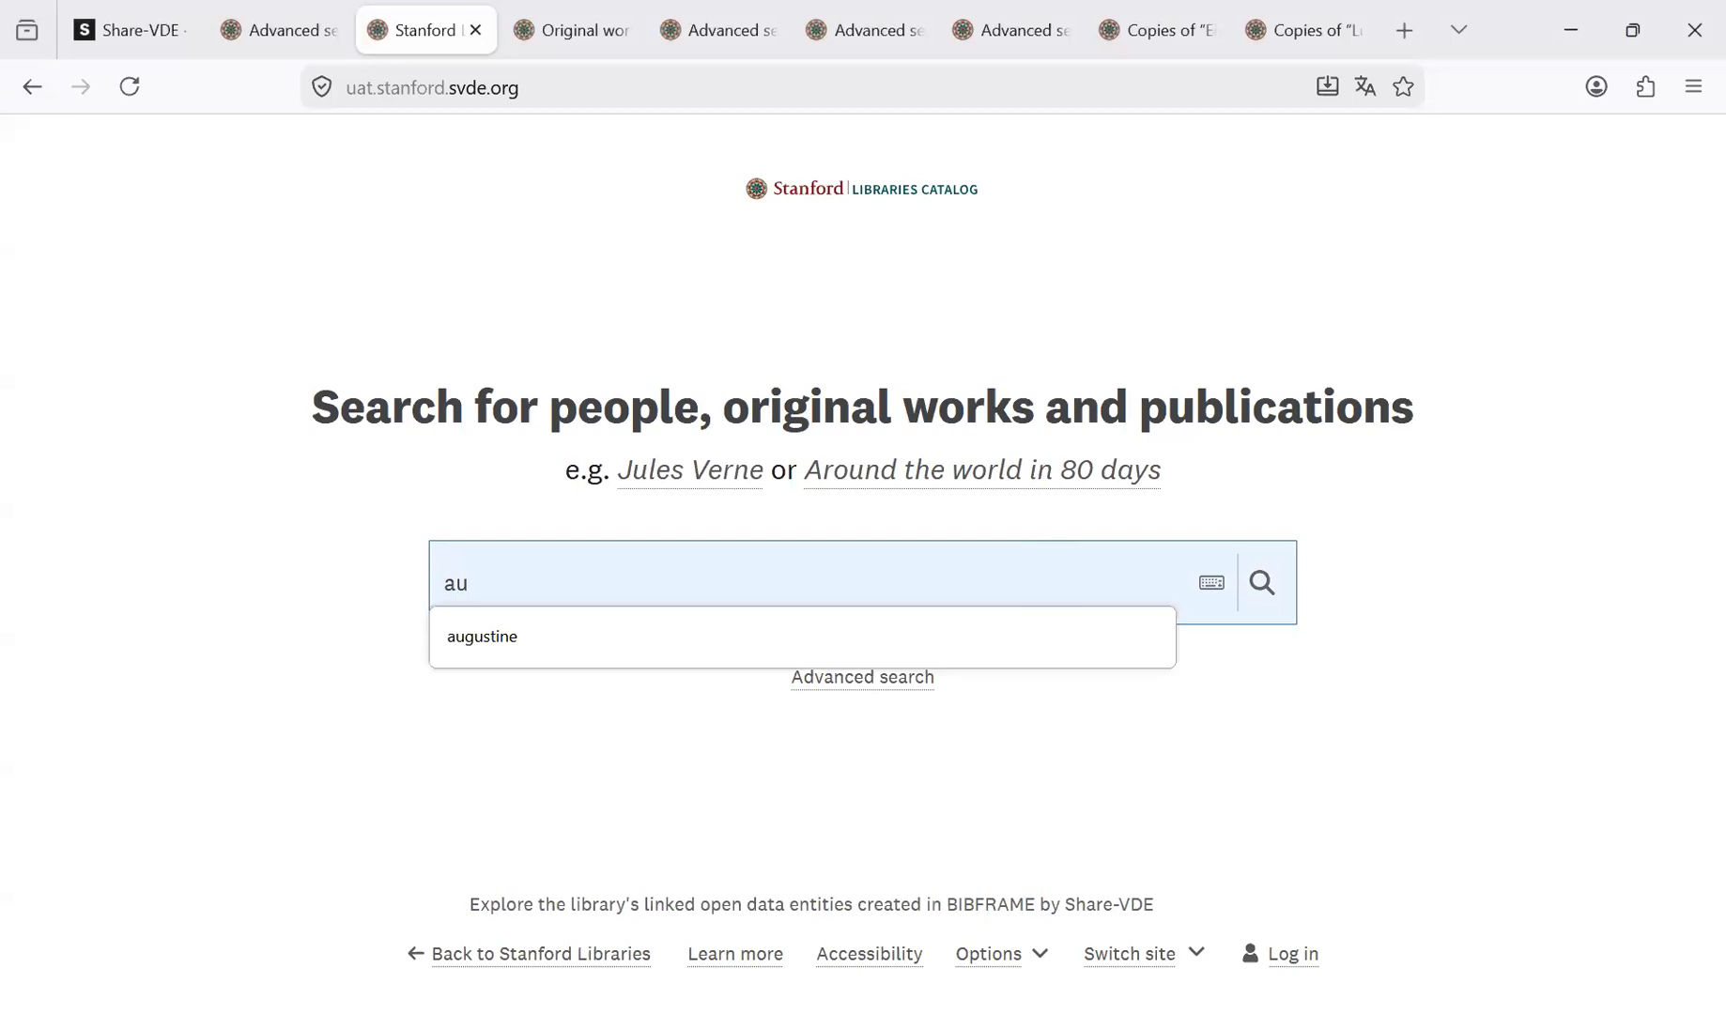
text(gustine)
key(Return)
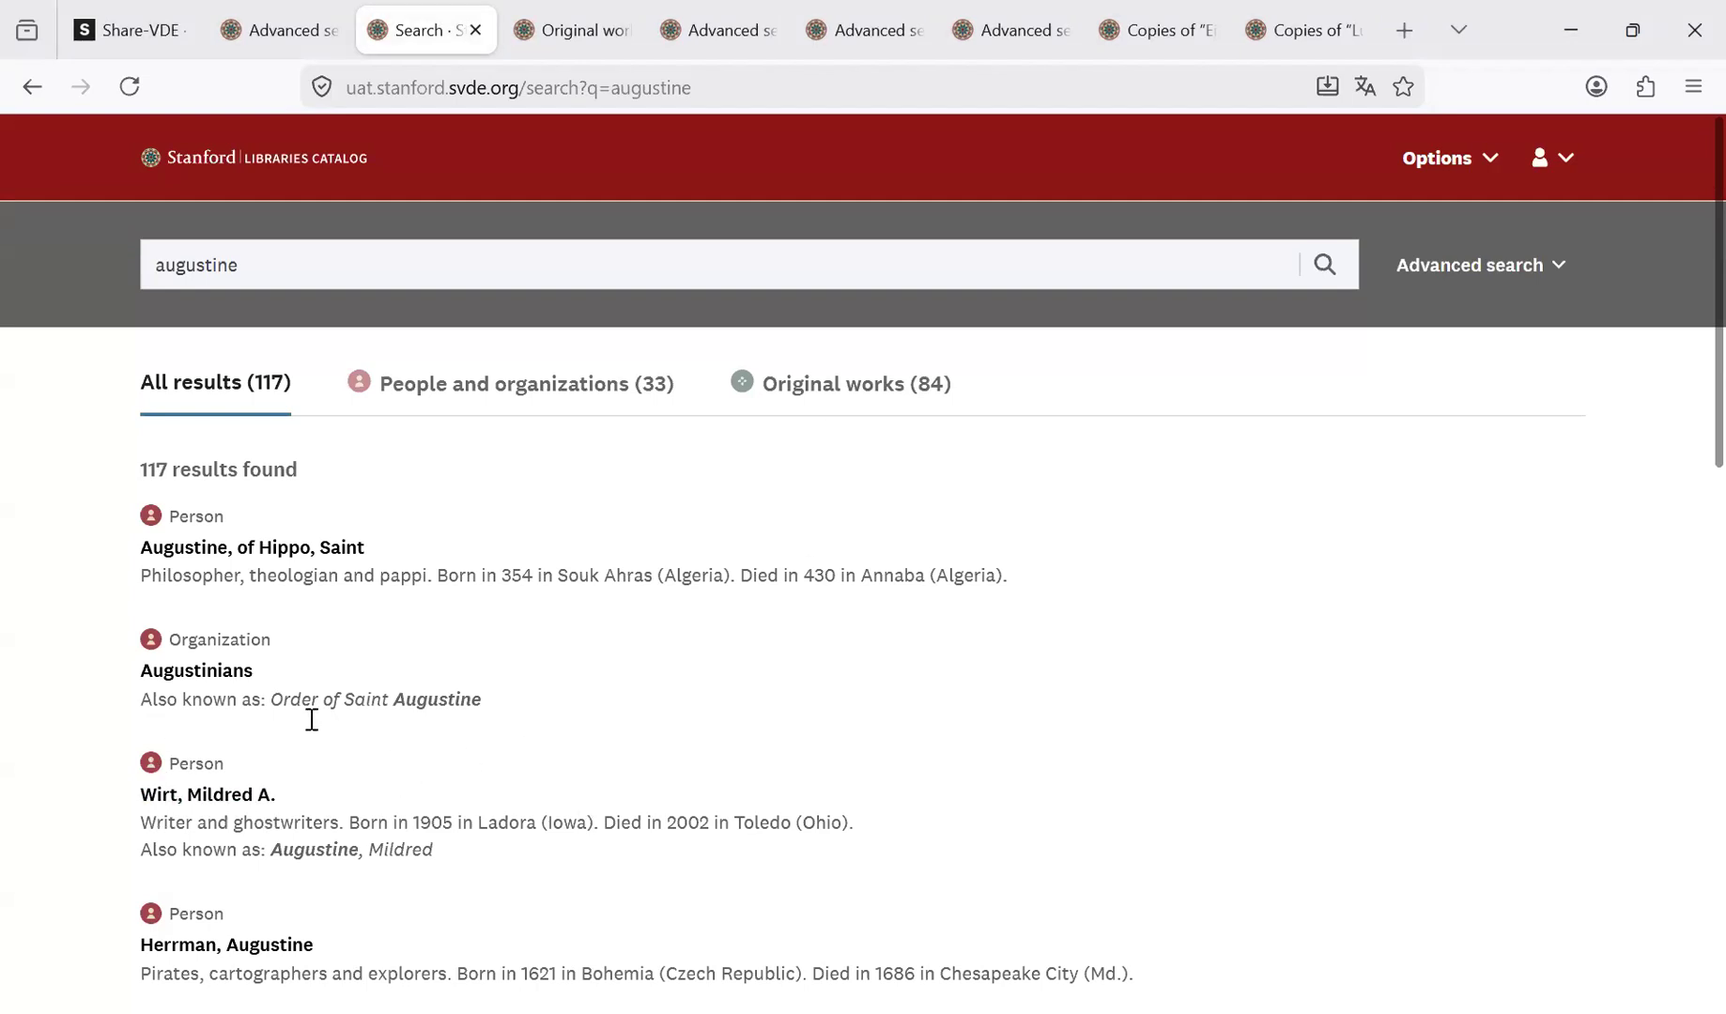
Examine the "Also known as" lines of the second and third search results to see where the search term matches.
drag(141, 699, 480, 699)
drag(141, 849, 435, 850)
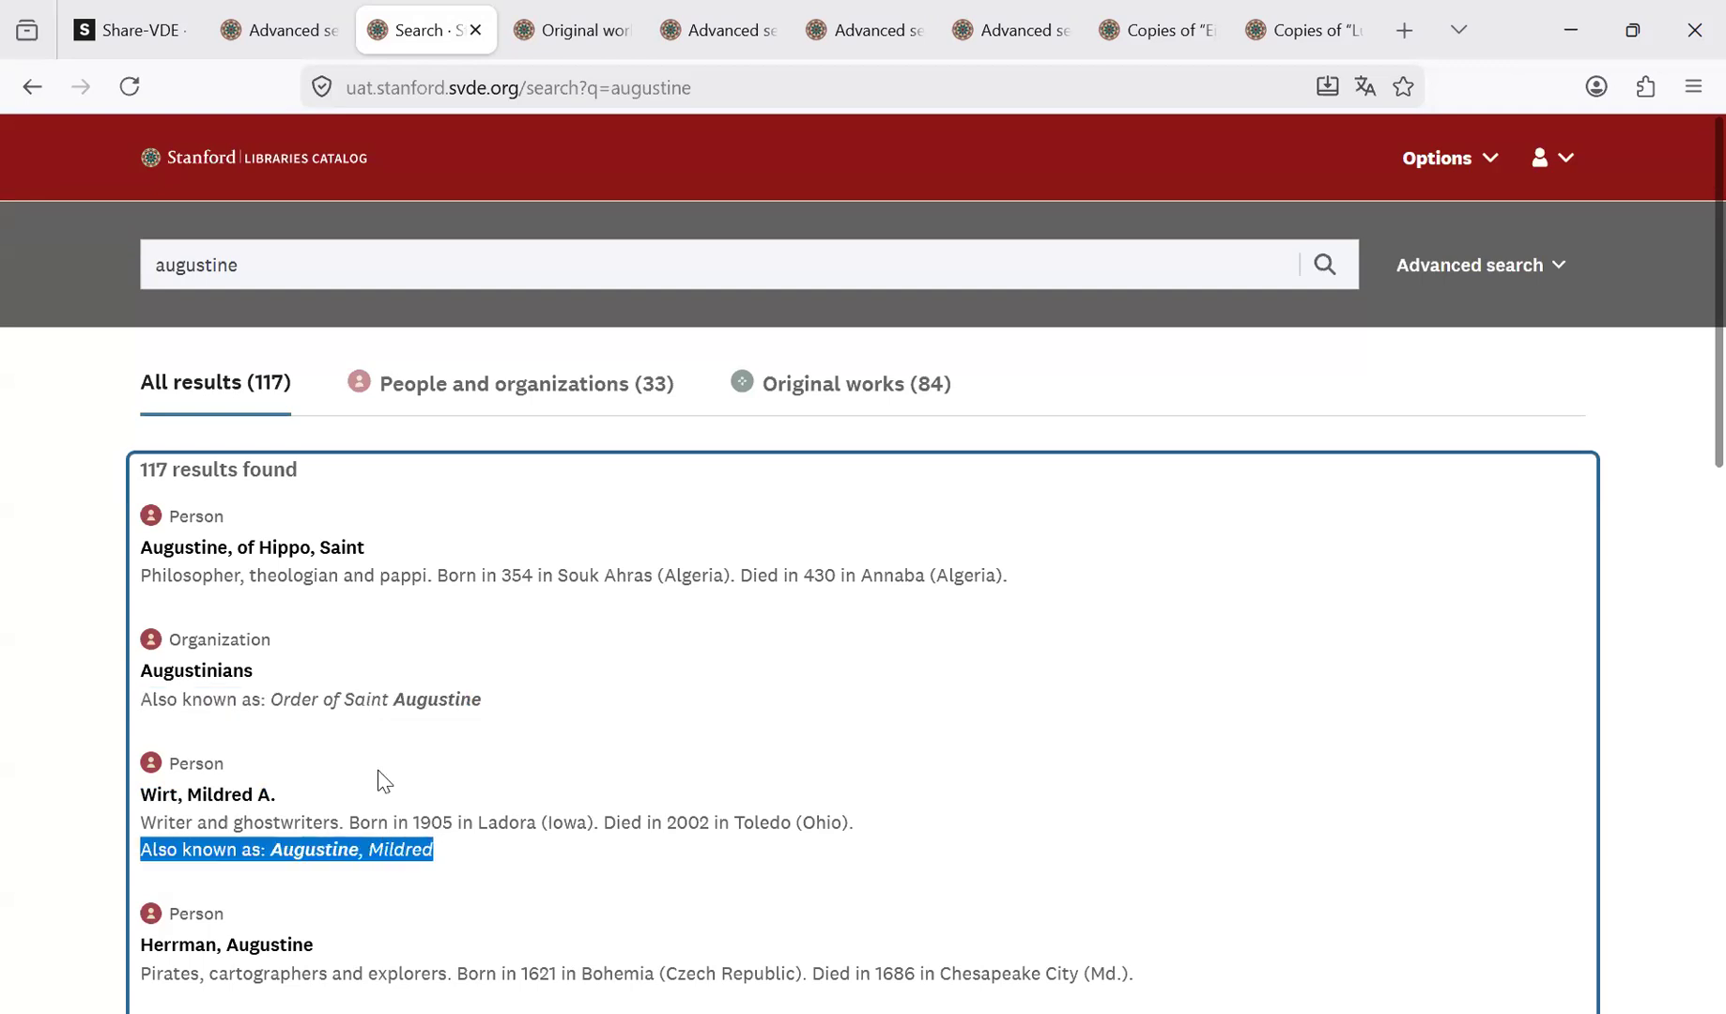
click(290, 697)
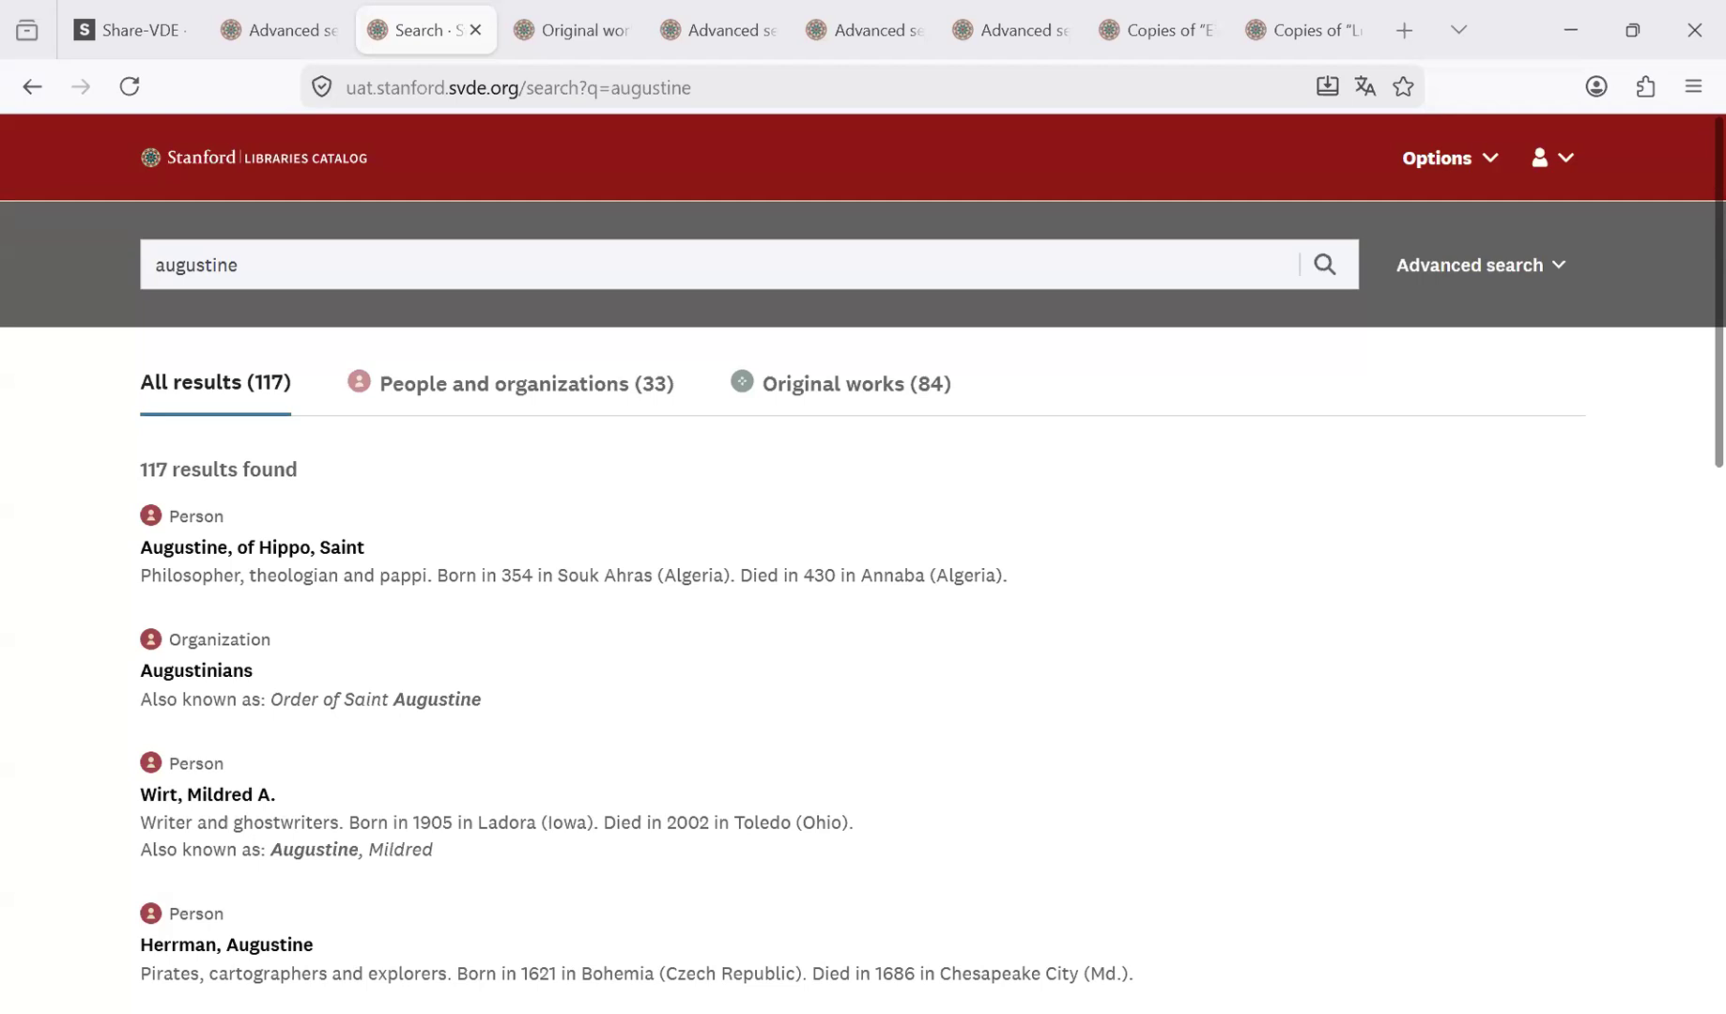
Open the person page for Augustine, of Hippo, Saint and review his description and the original works by him.
click(301, 552)
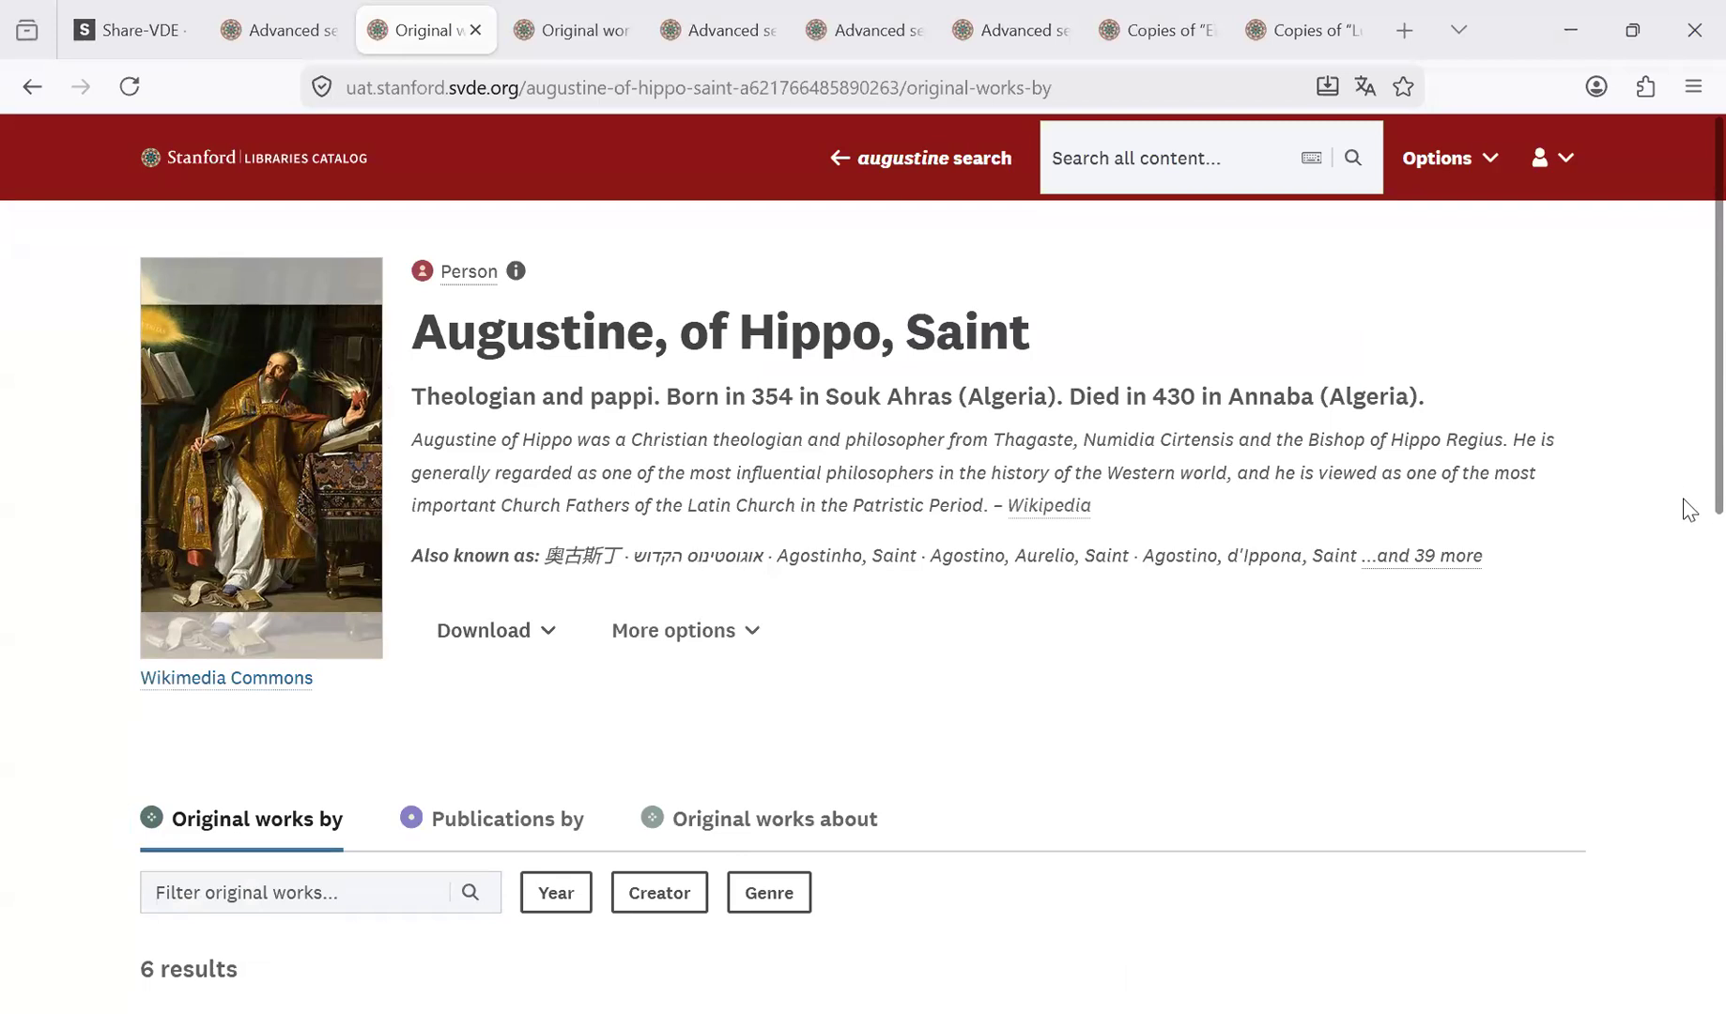
scroll(1691, 526, down, 1)
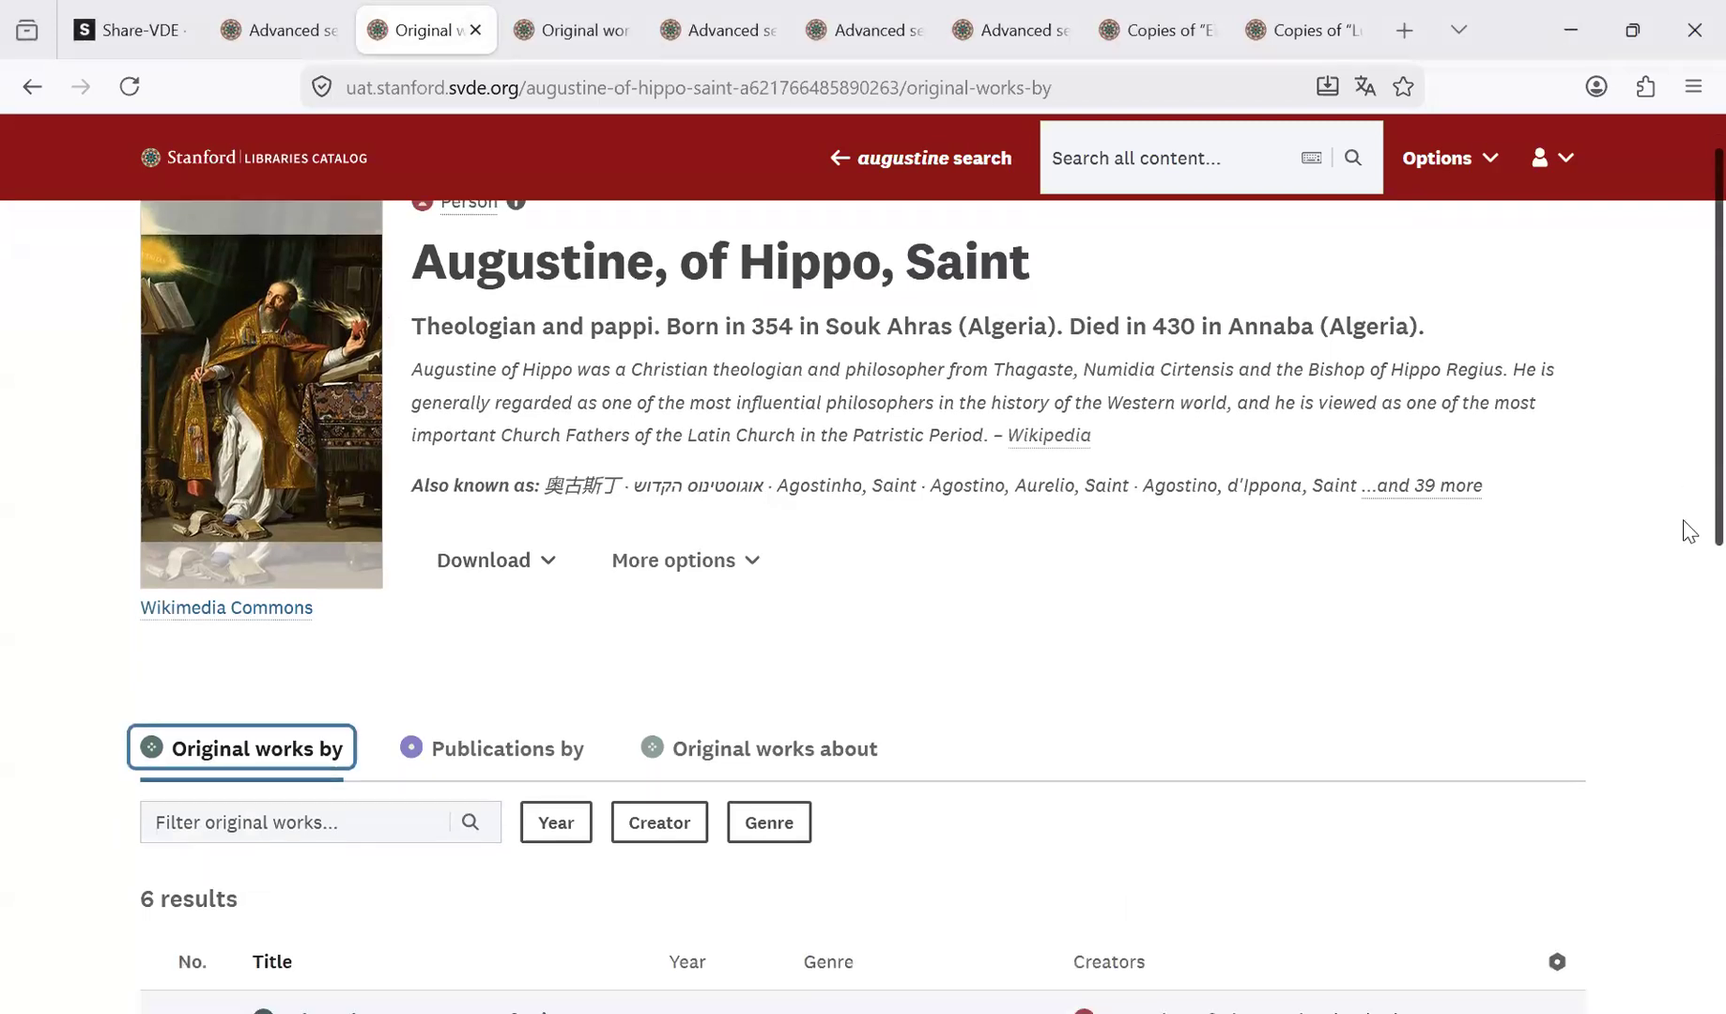
scroll(1685, 484, up, 1)
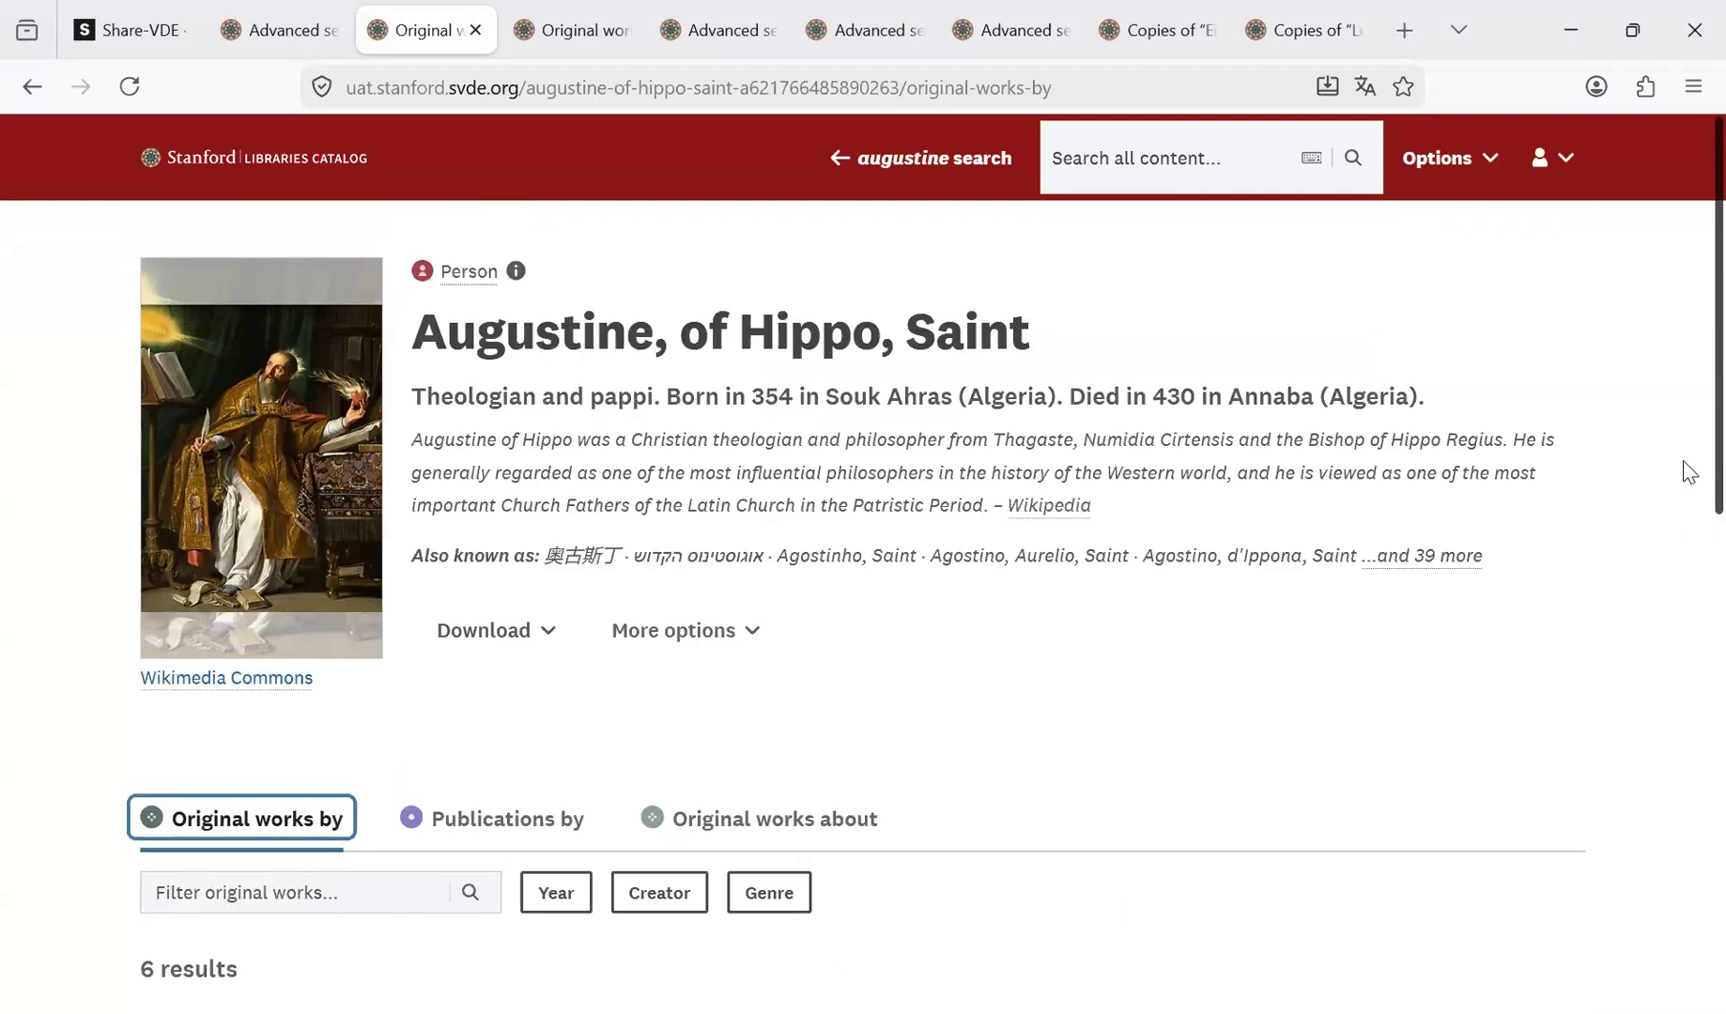
scroll(1691, 563, down, 2)
scroll(1690, 609, down, 5)
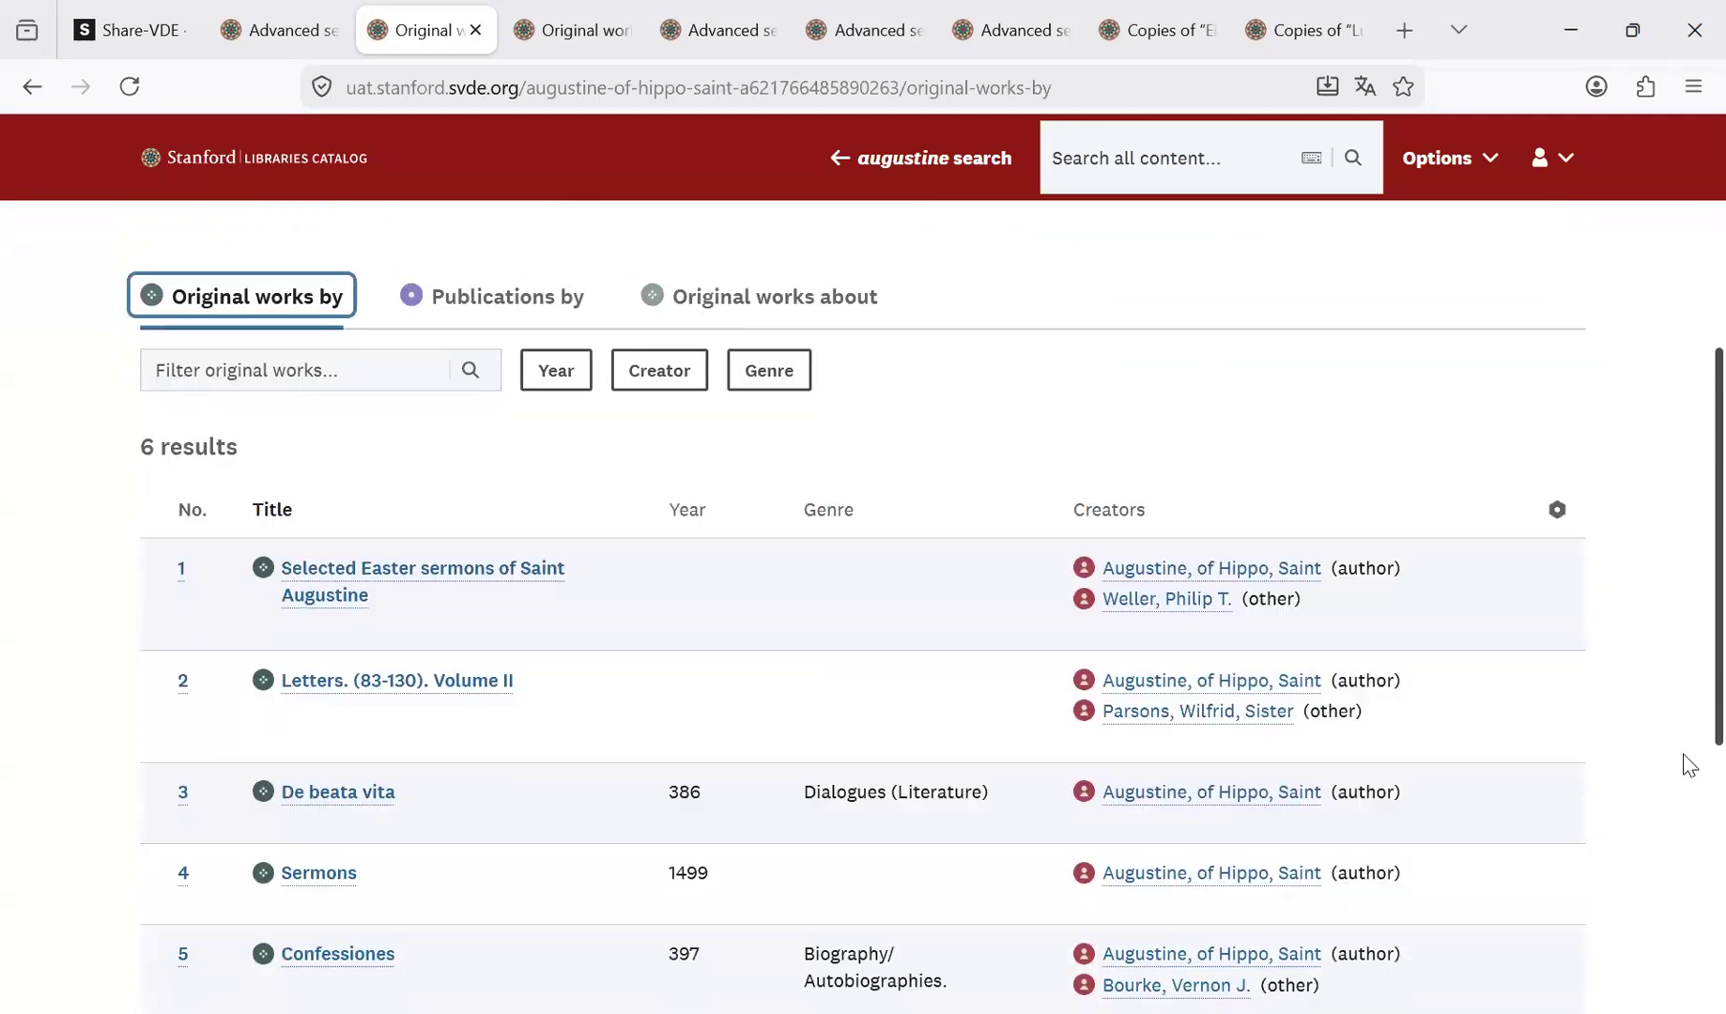
scroll(1686, 488, up, 6)
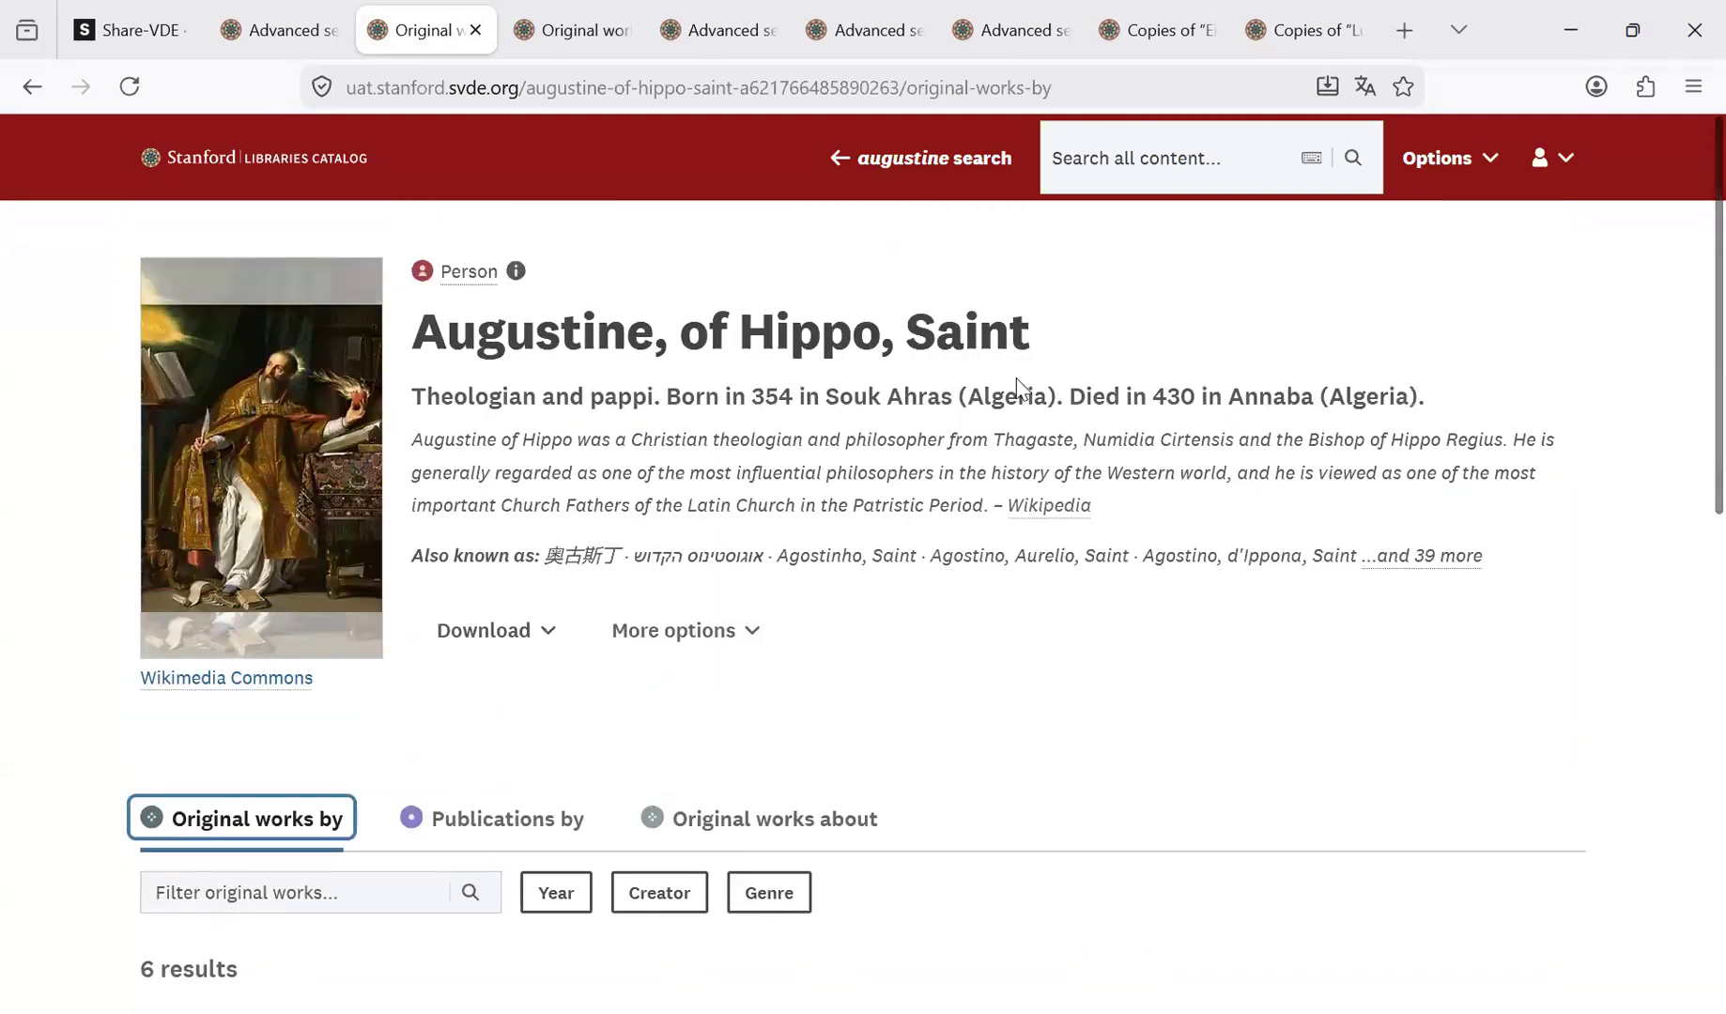
click(288, 819)
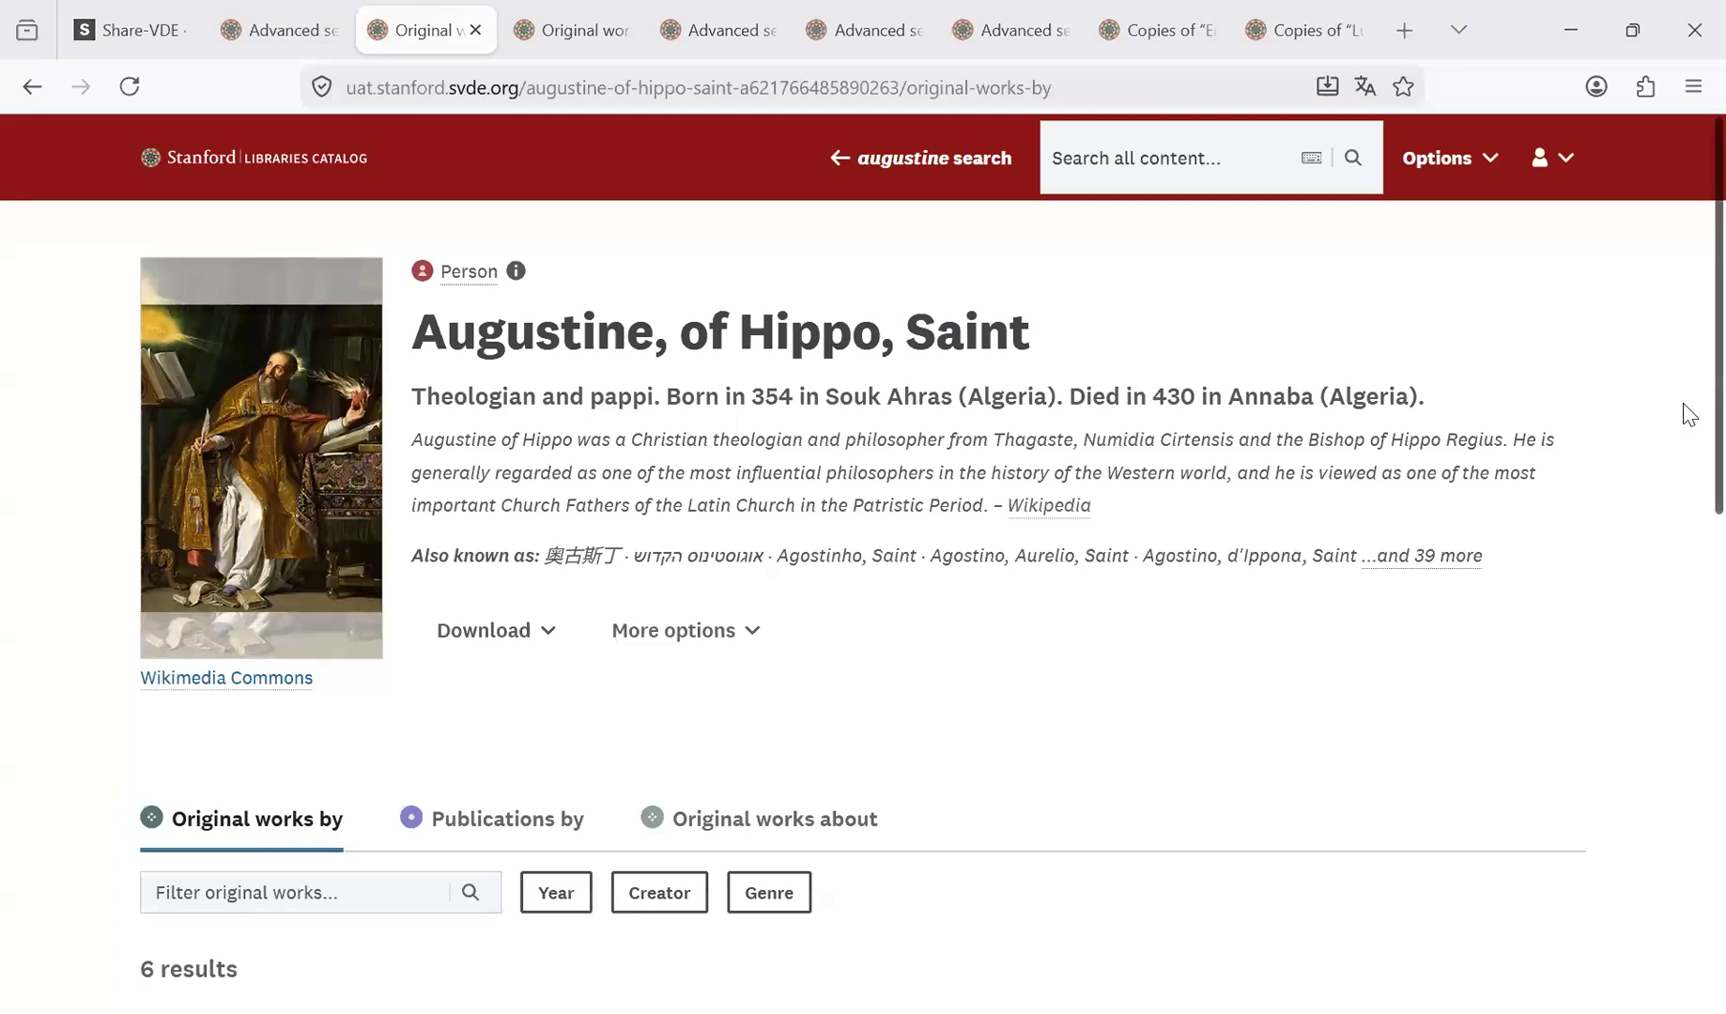
View the list of original works about Augustine of Hippo and return to the original works by him.
scroll(1688, 432, down, 1)
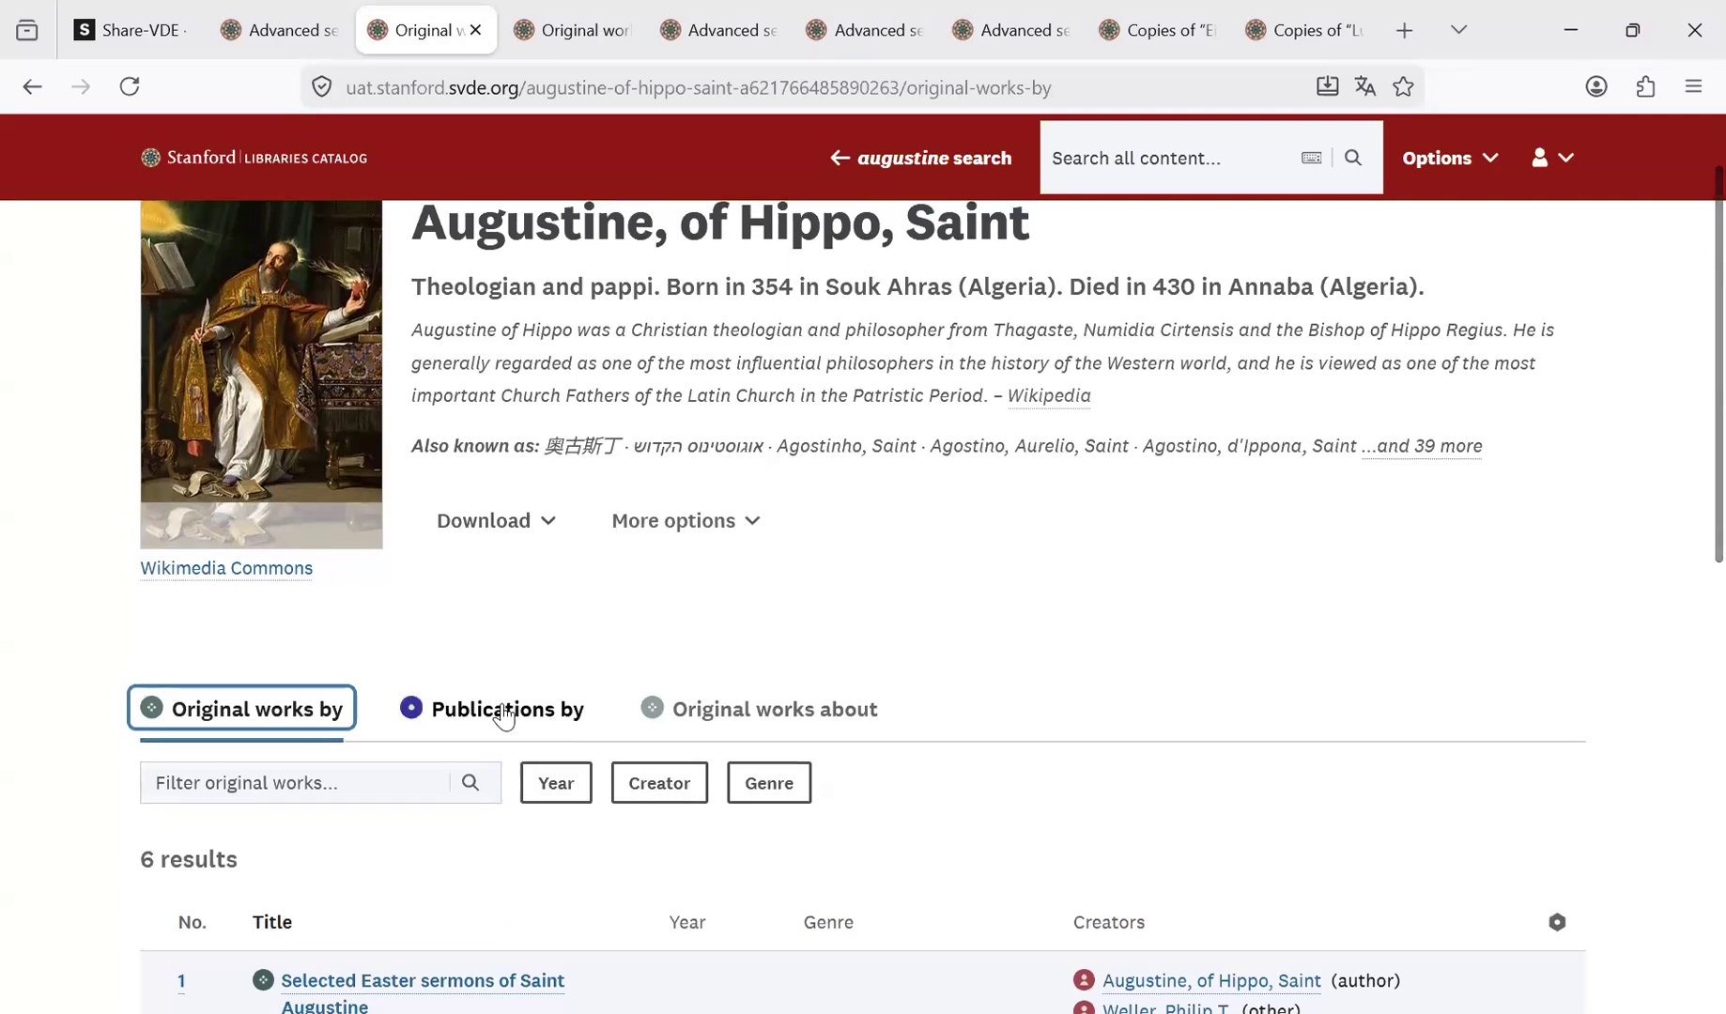
click(756, 710)
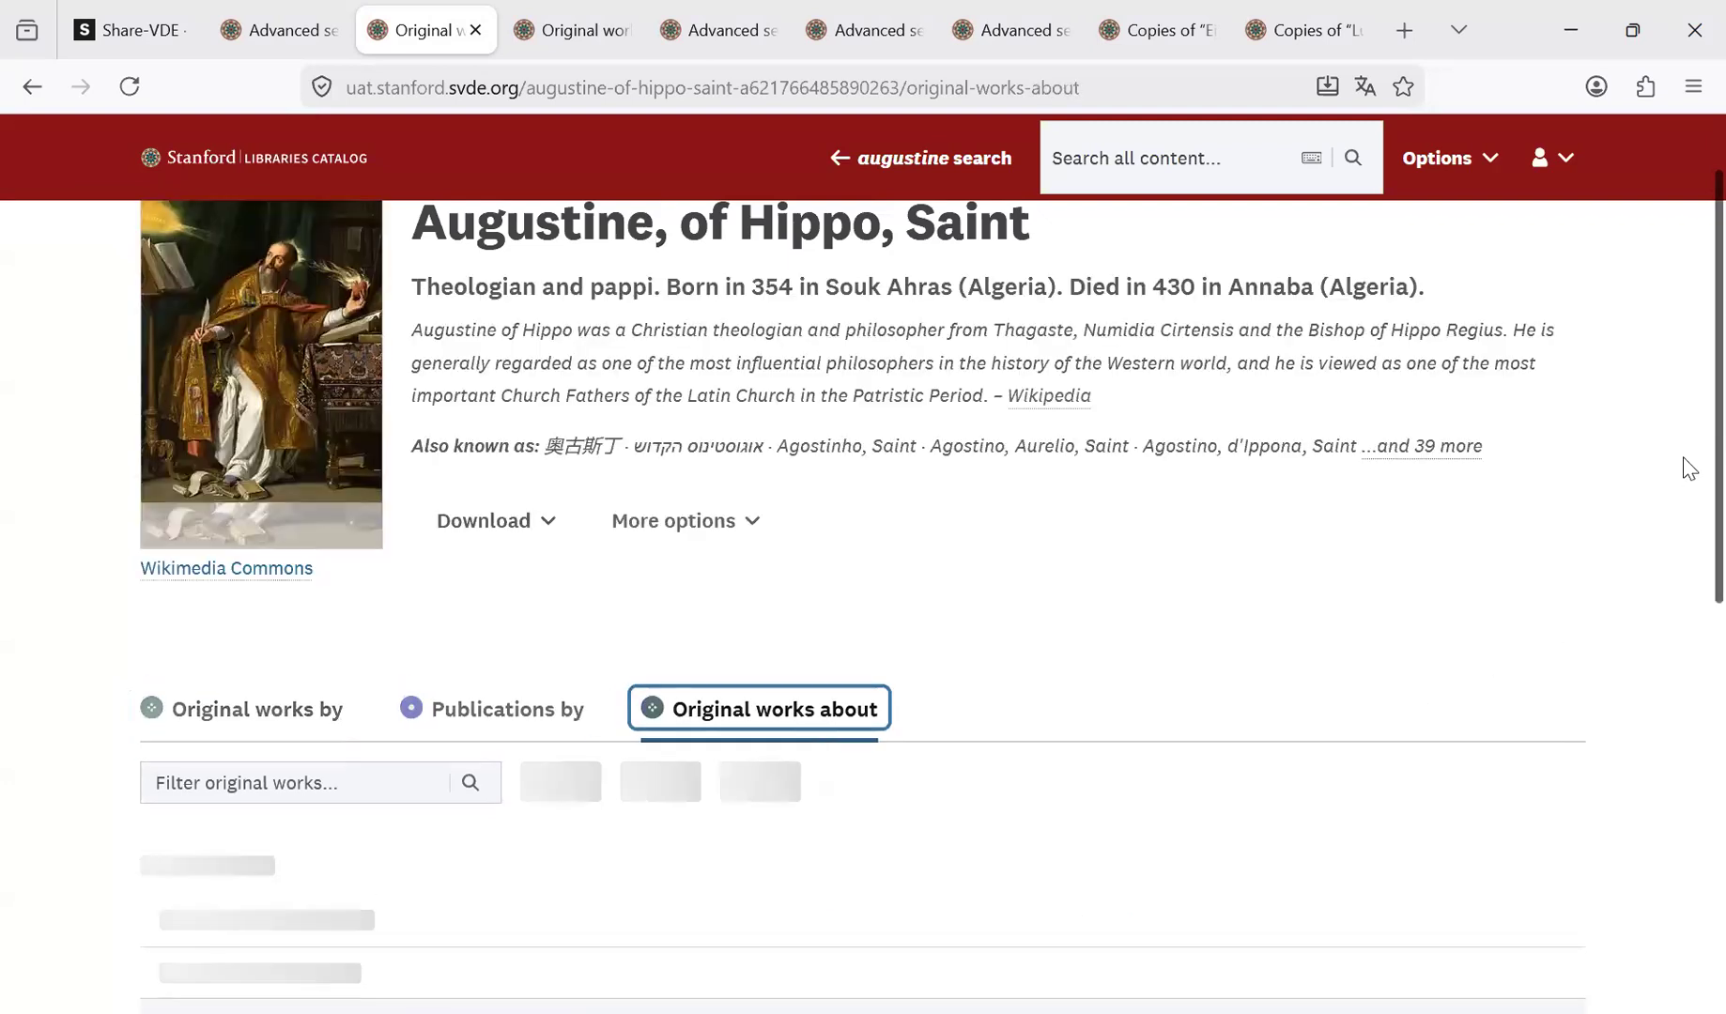
scroll(1688, 564, down, 5)
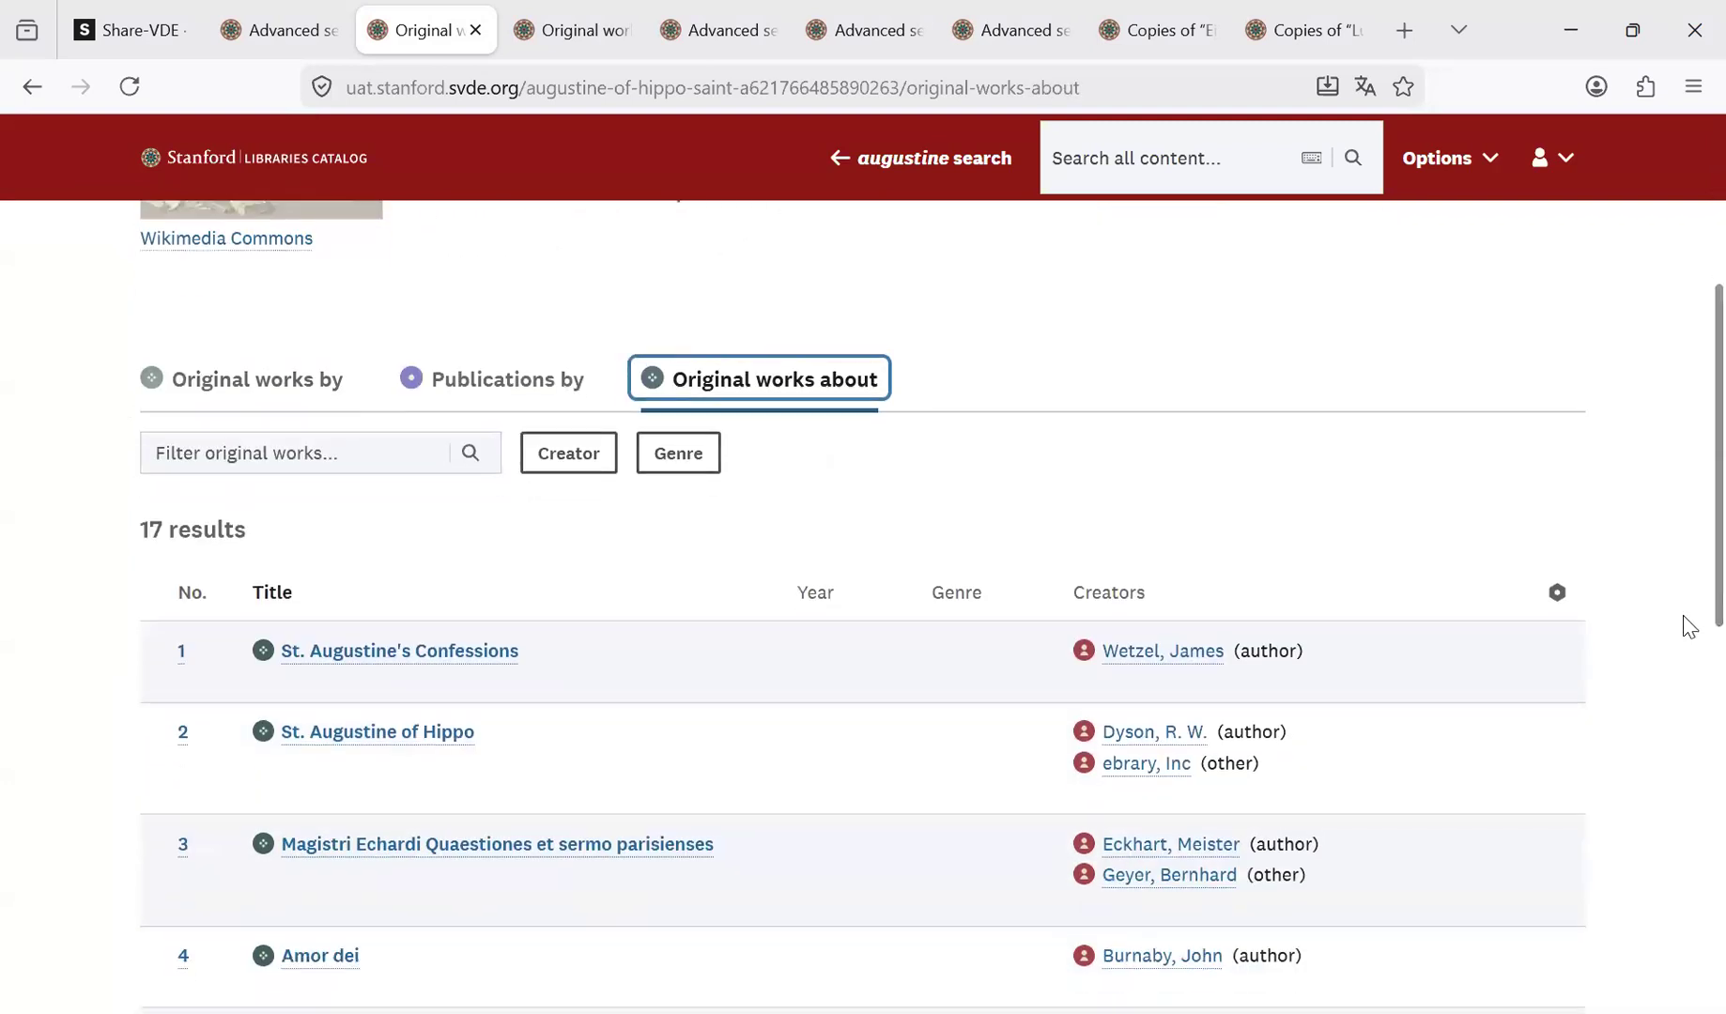
scroll(1688, 601, up, 5)
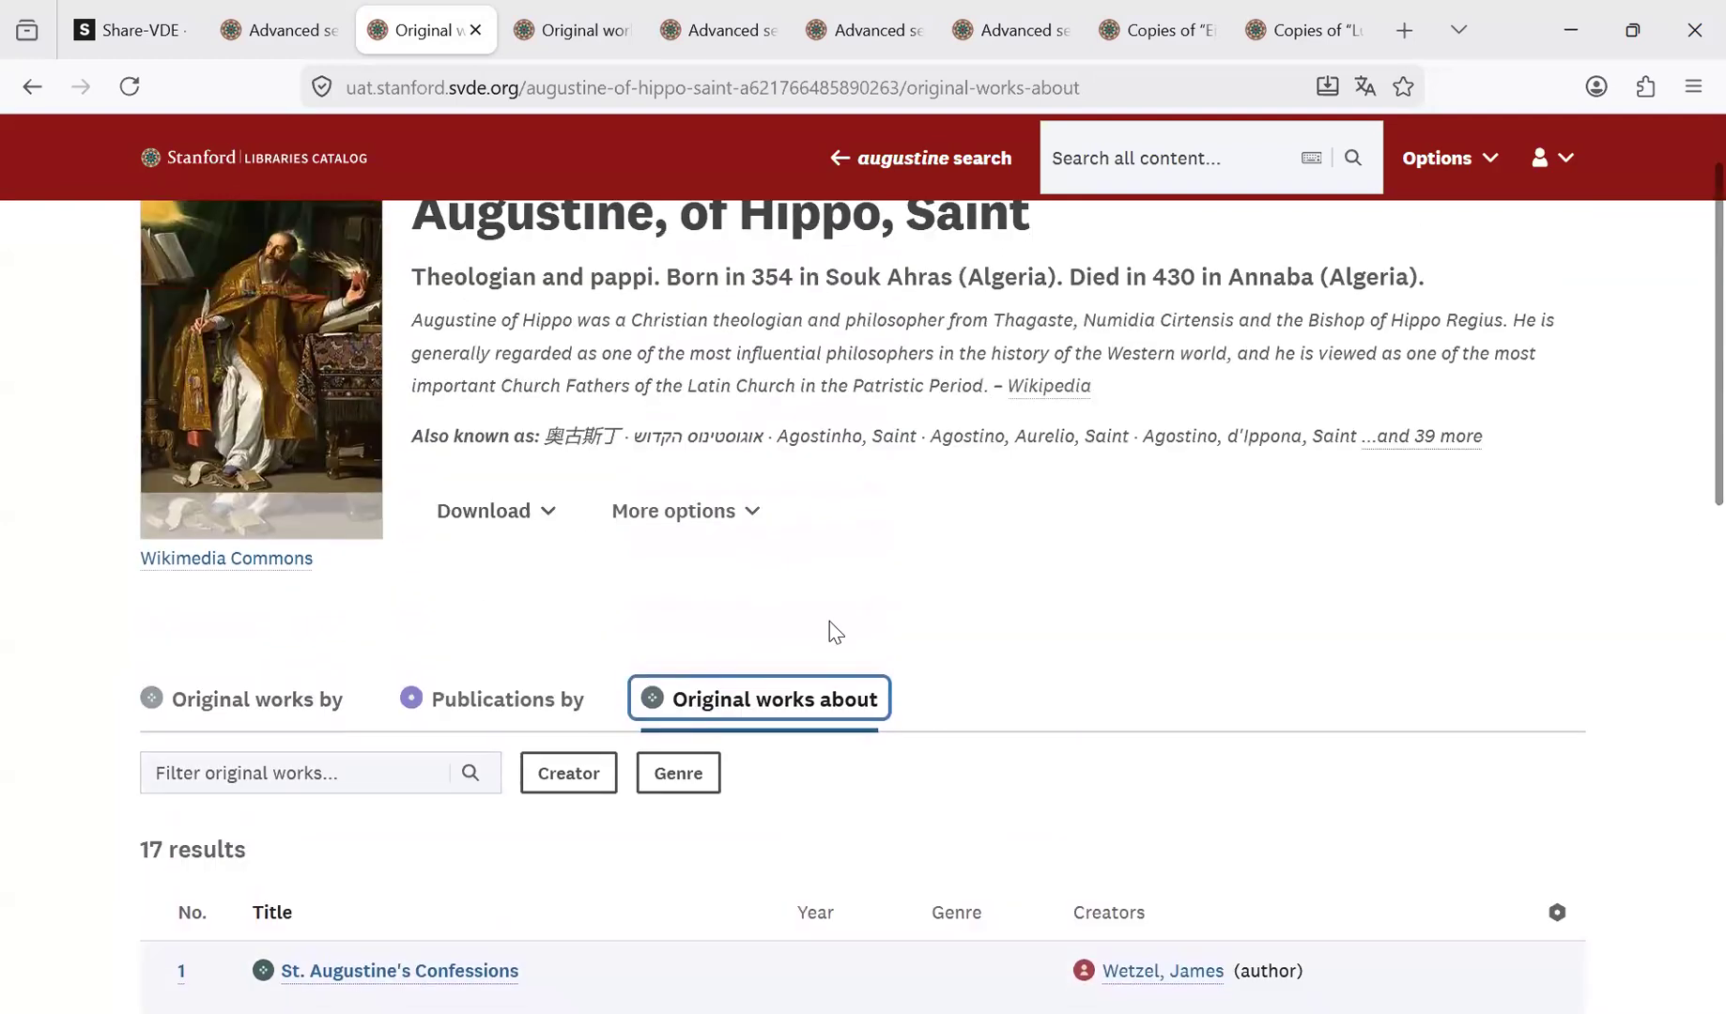
click(328, 702)
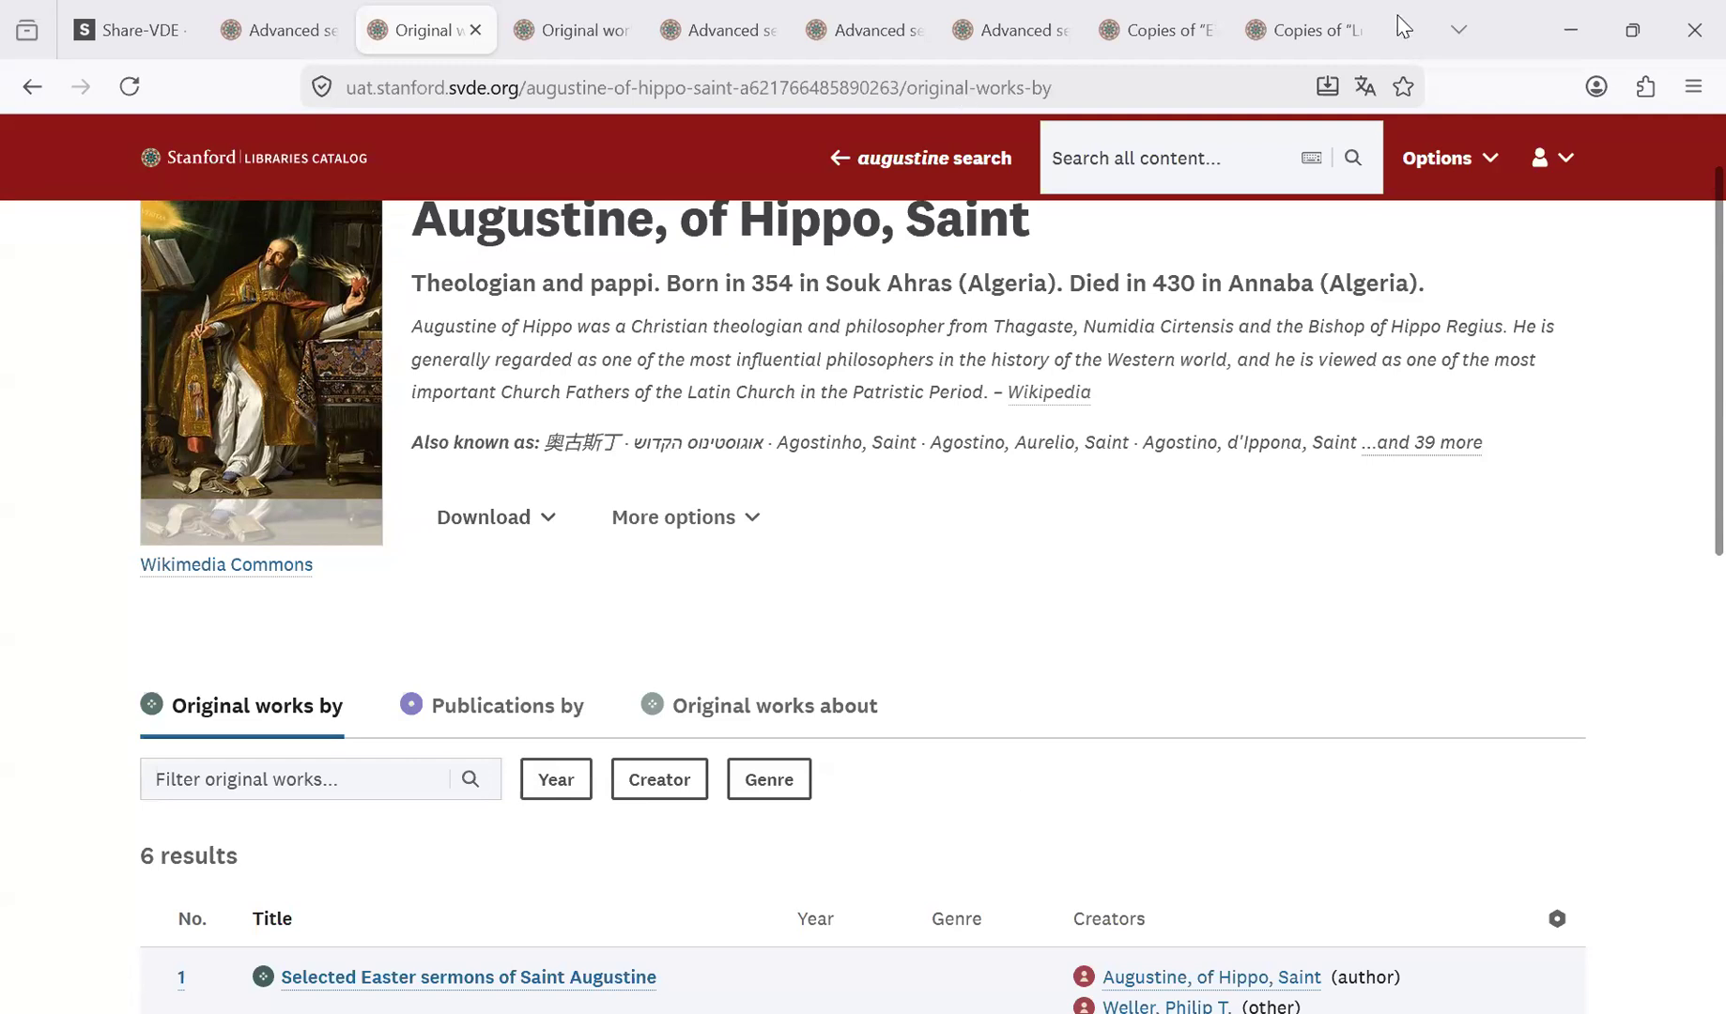
Open the page of Augustine's original work Confessiones in a new browser tab and view its publications.
key(ctrl+t)
key(ctrl+v)
key(Return)
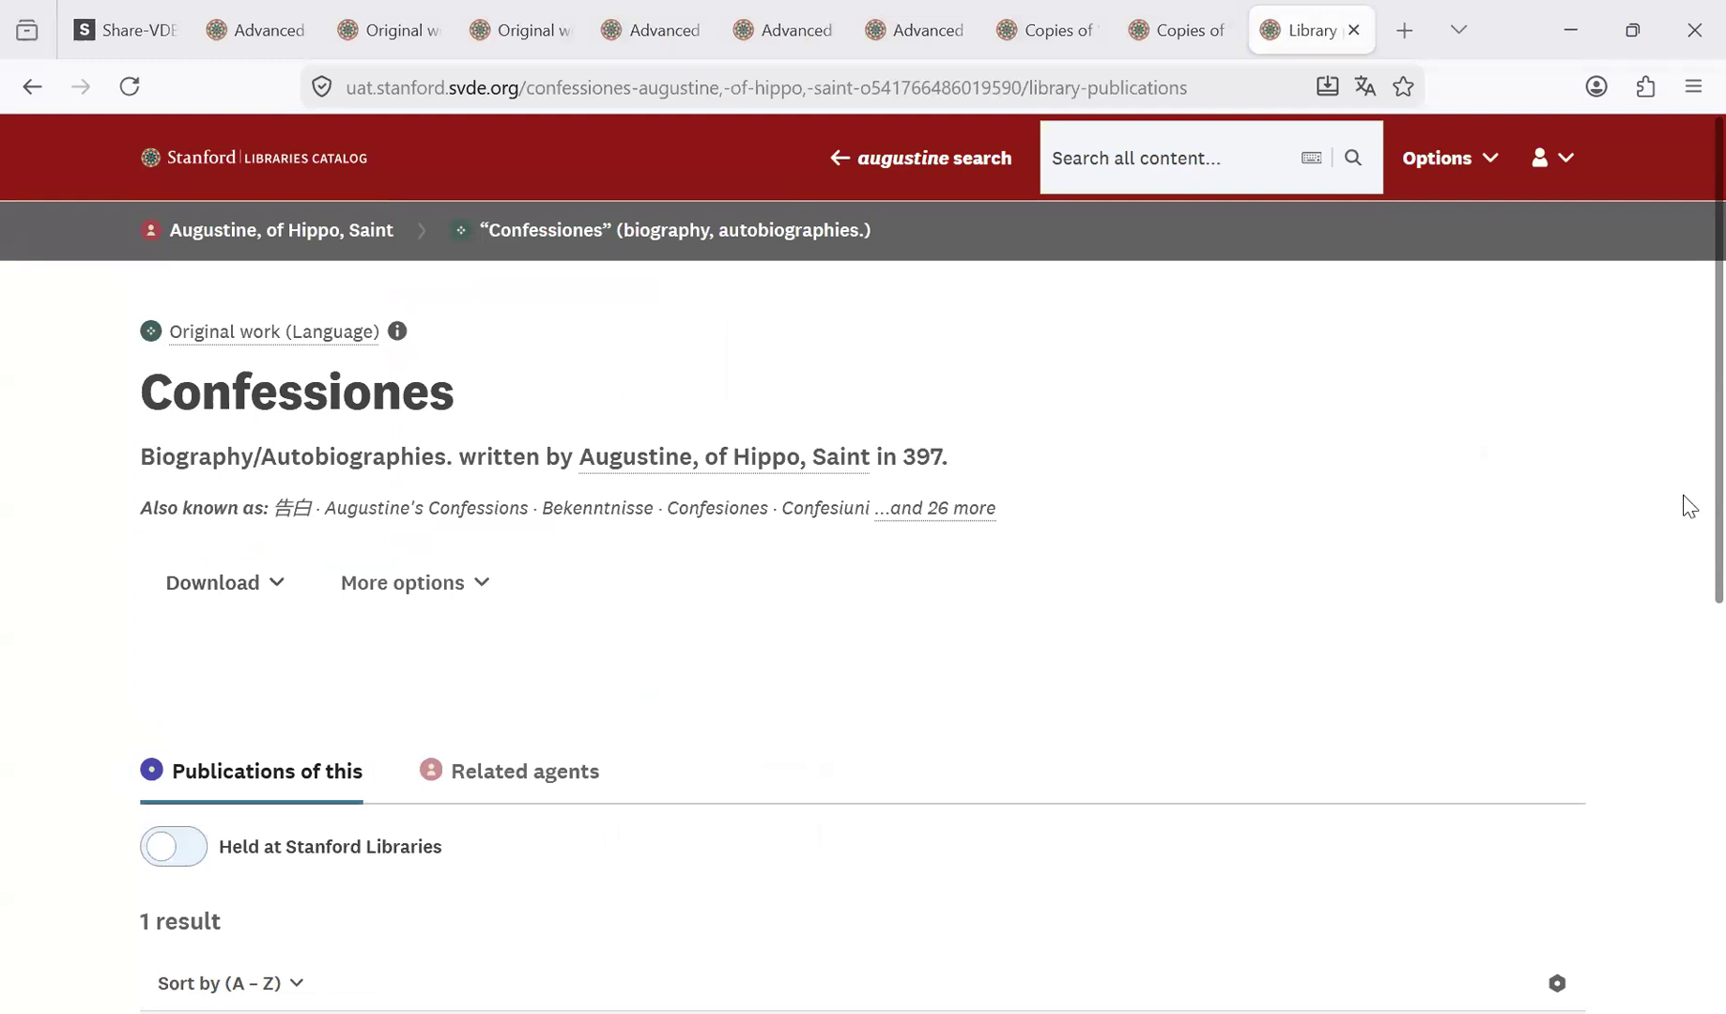
scroll(1689, 648, down, 3)
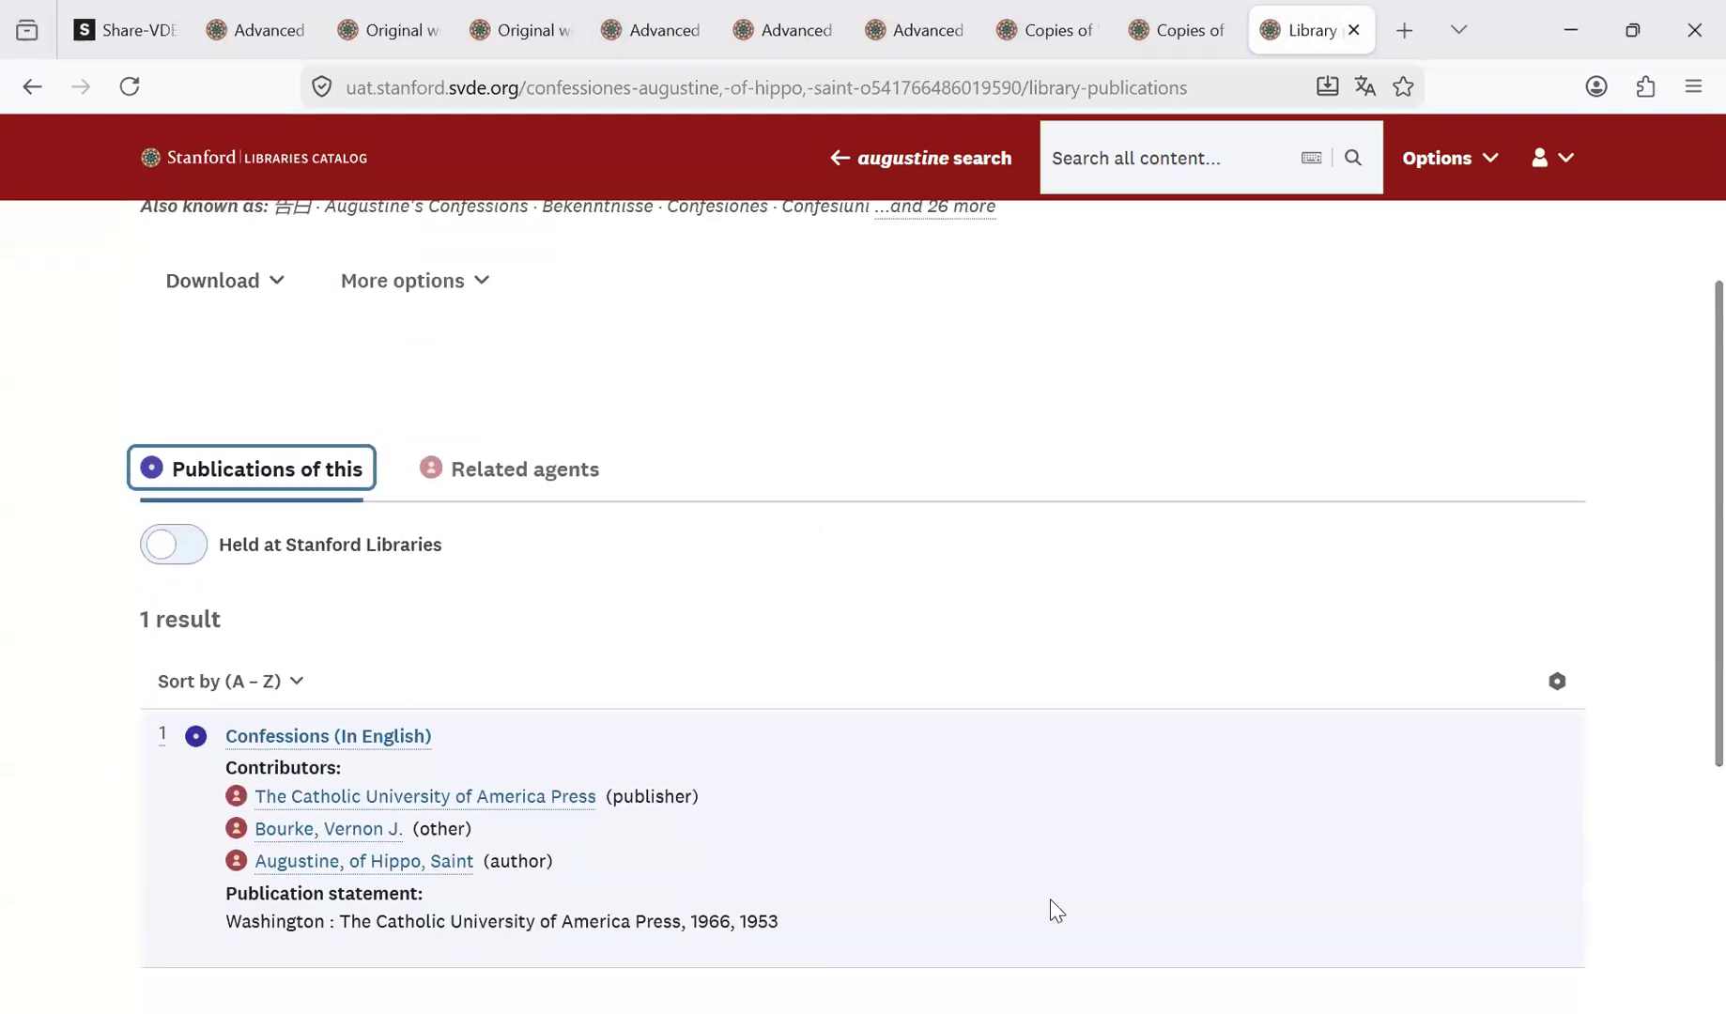
Open the "Confessions (In English)" publication and review its bibliographic details, borrowing option and copies section.
click(310, 738)
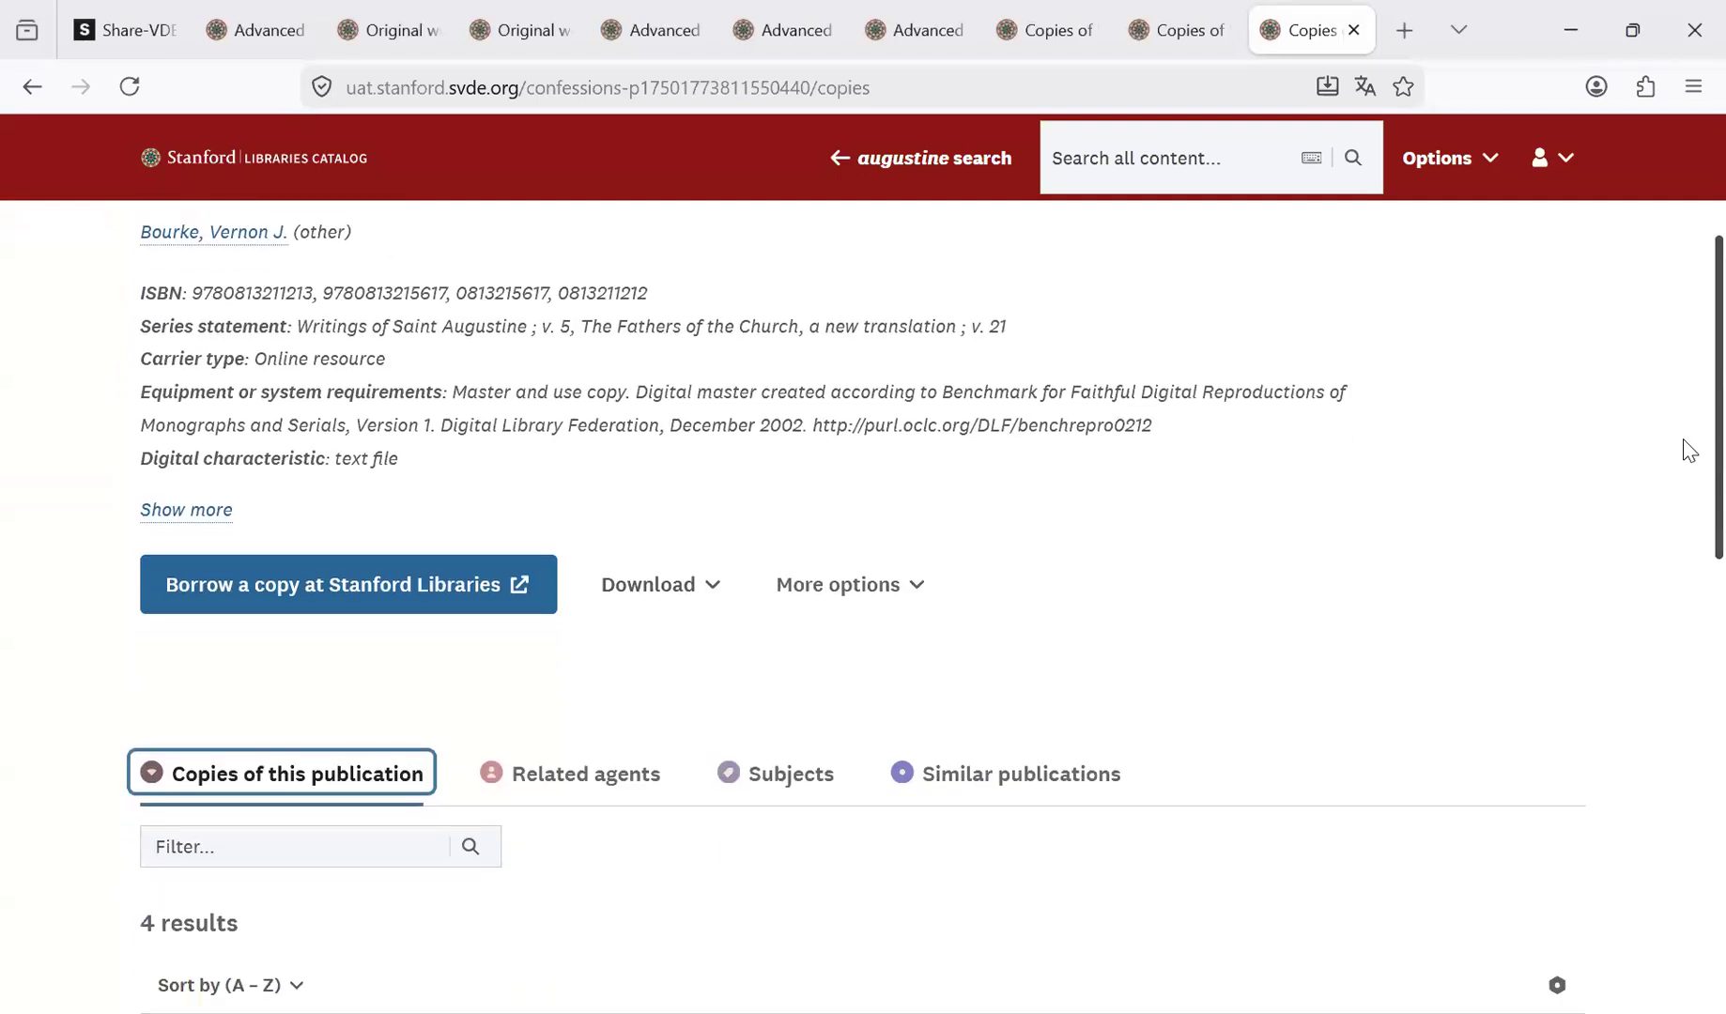
scroll(1680, 507, down, 2)
scroll(1680, 385, up, 4)
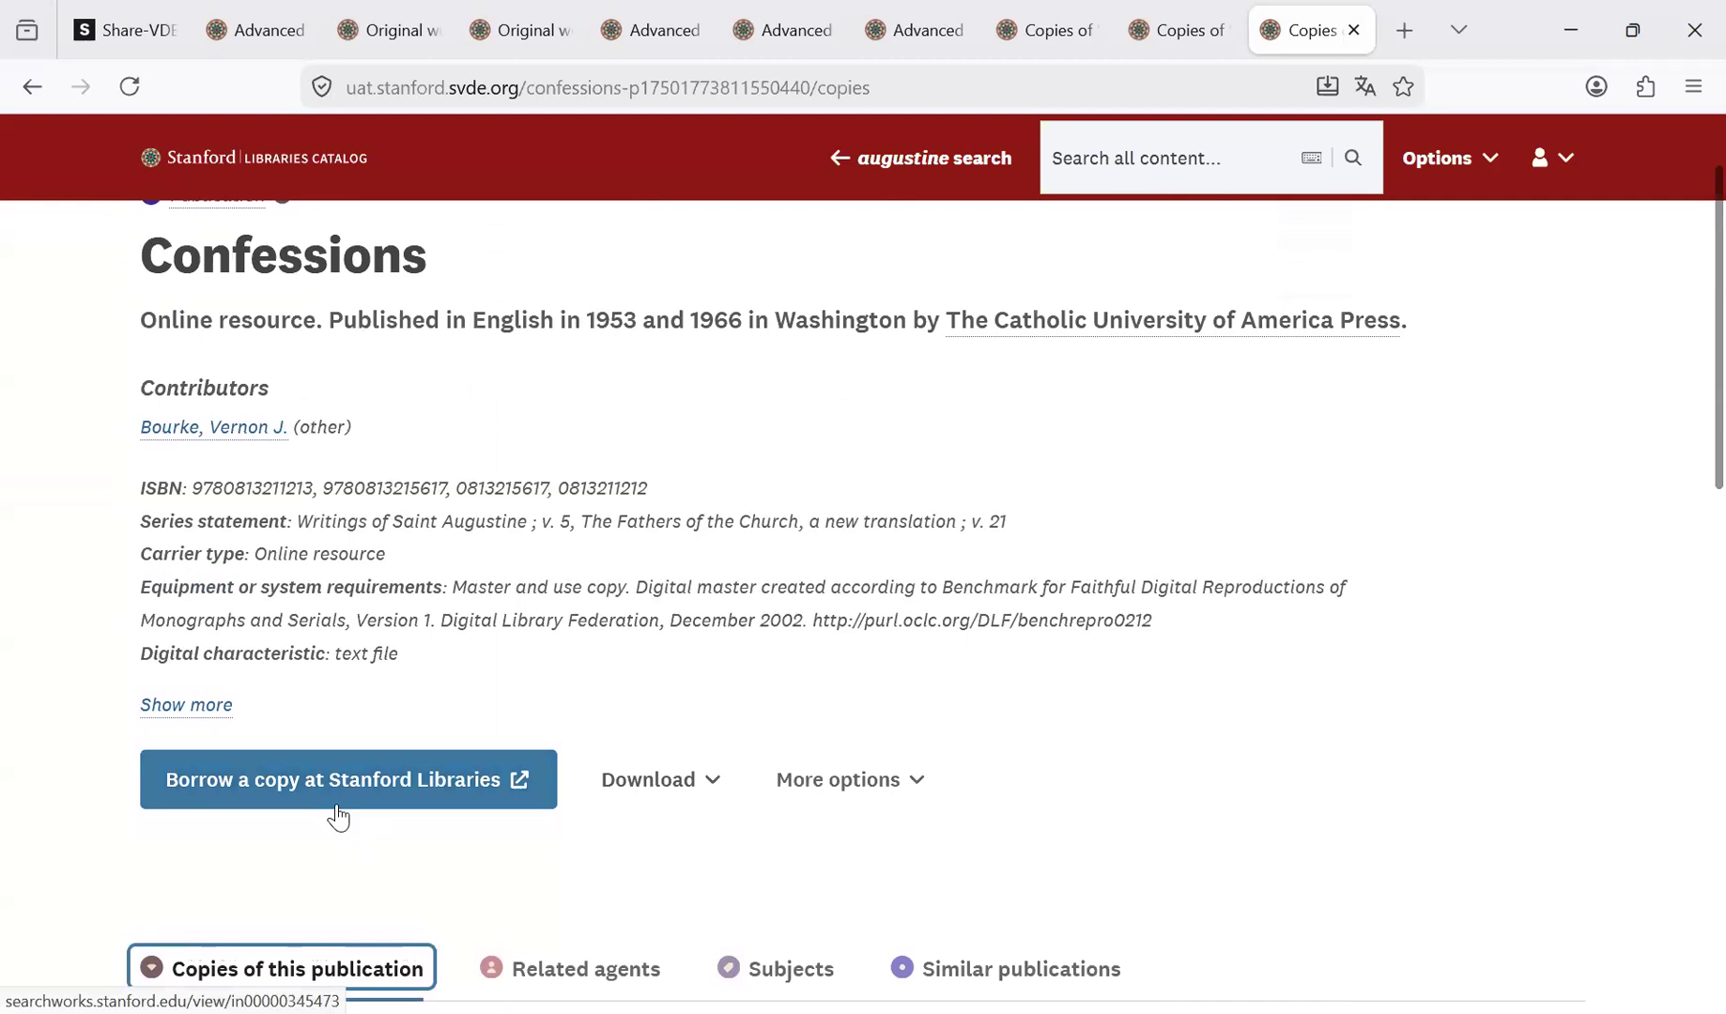
View the available source description download formats for the Confessions publication.
click(708, 800)
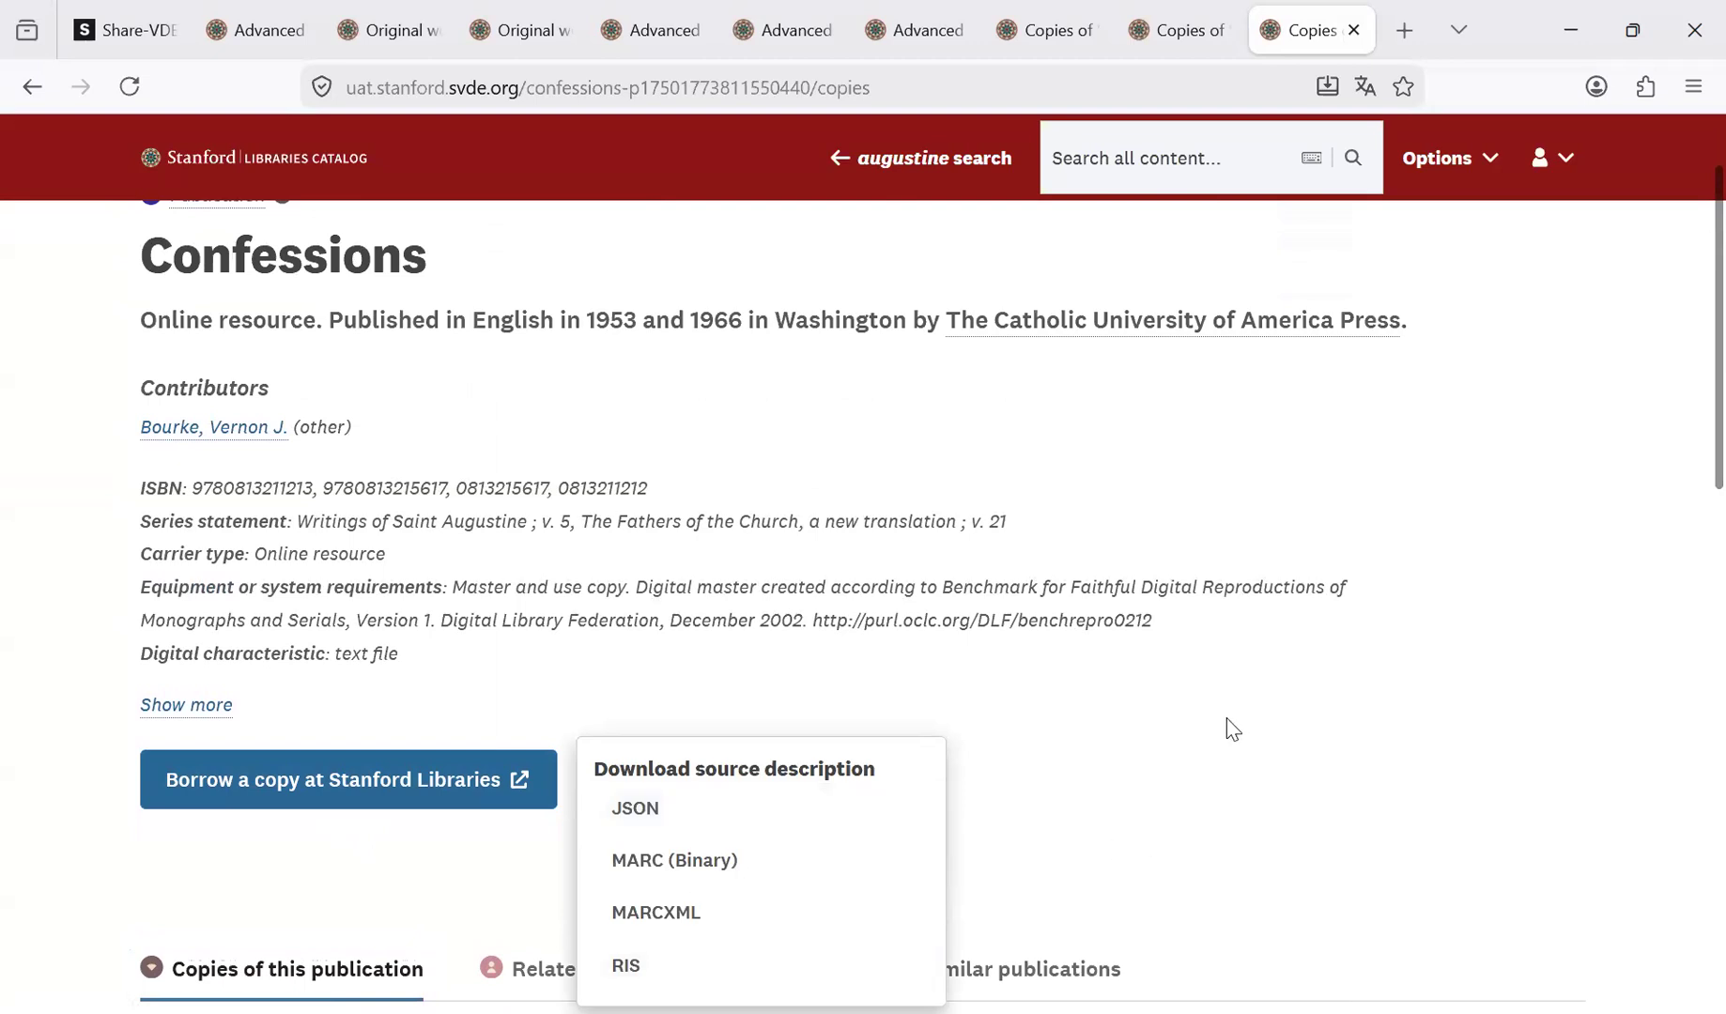
click(1493, 674)
scroll(1690, 488, up, 2)
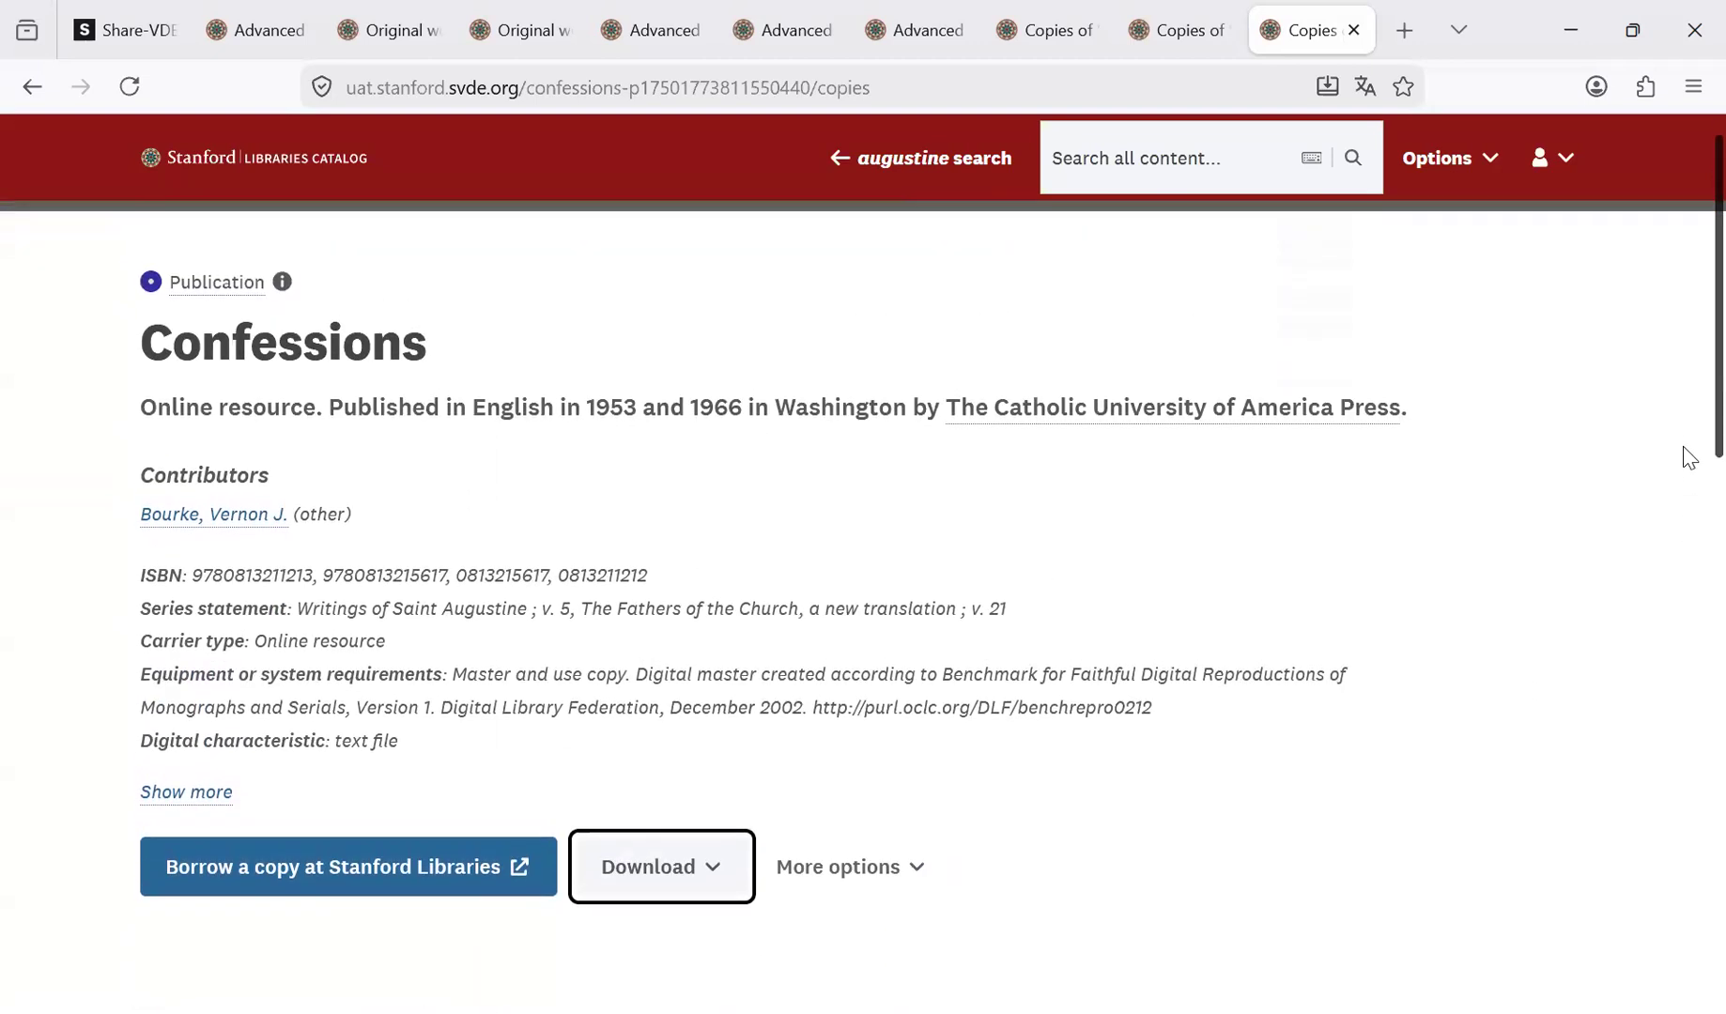
Copy the URI of the Confessions publication page.
scroll(918, 861, down, 2)
click(848, 817)
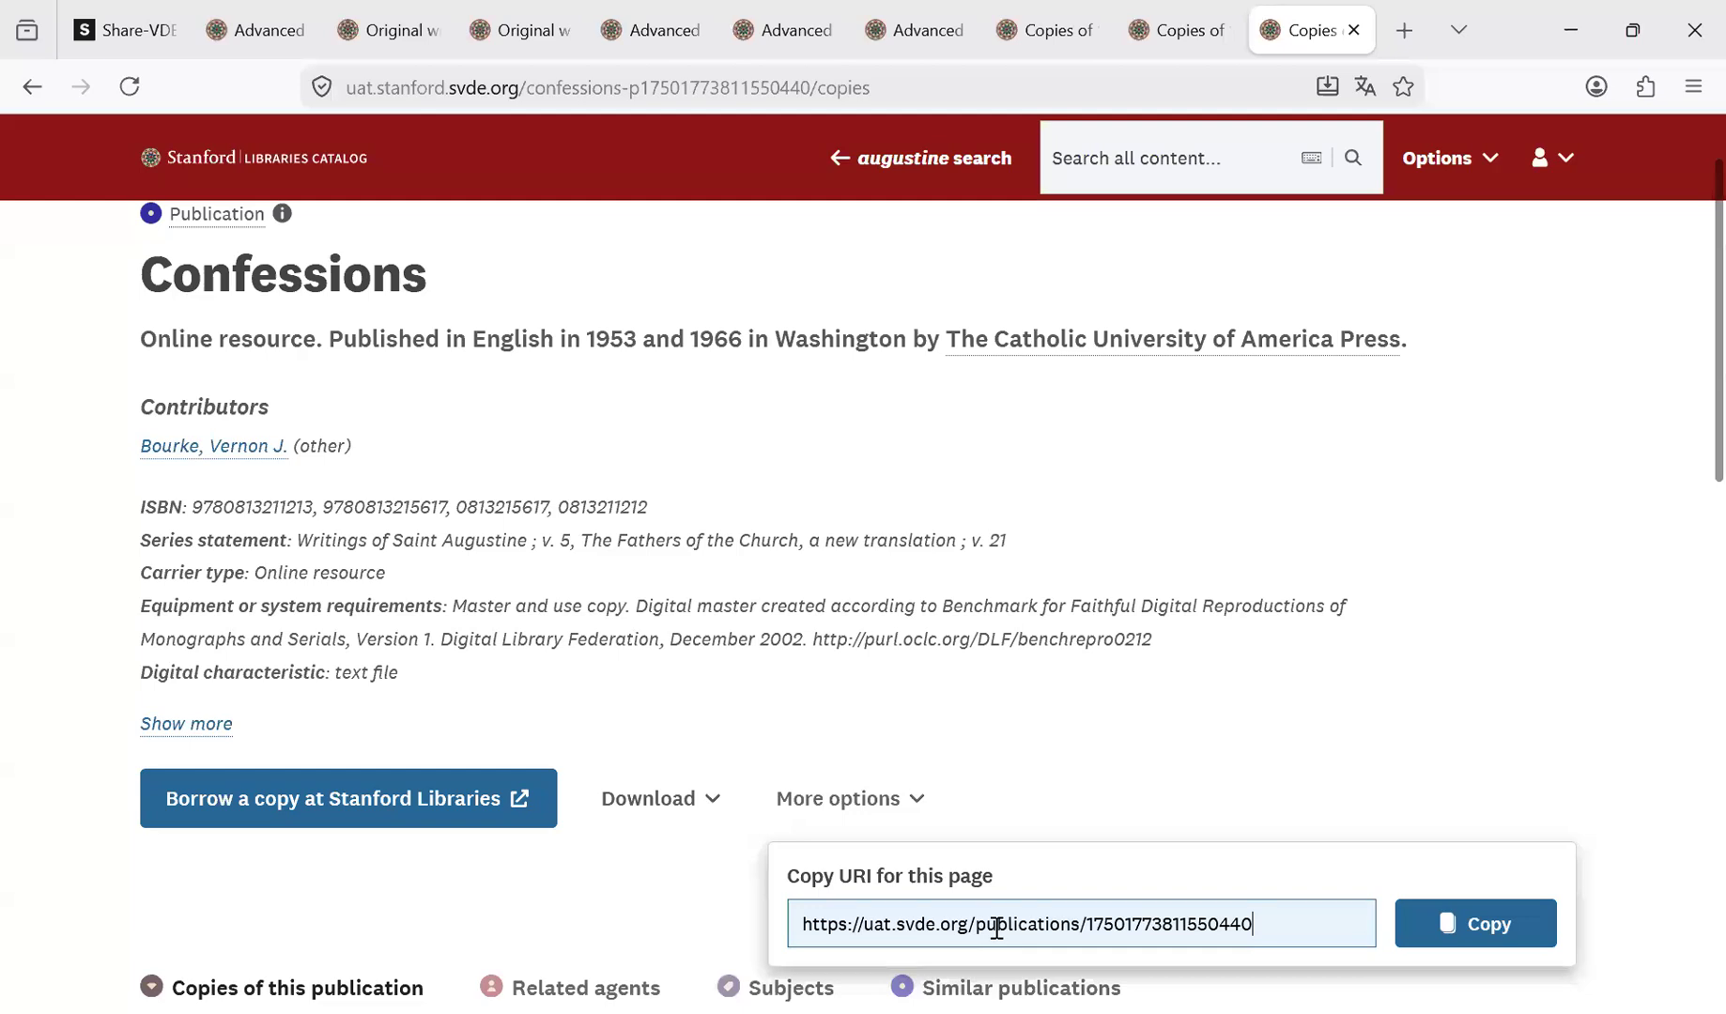
click(1487, 927)
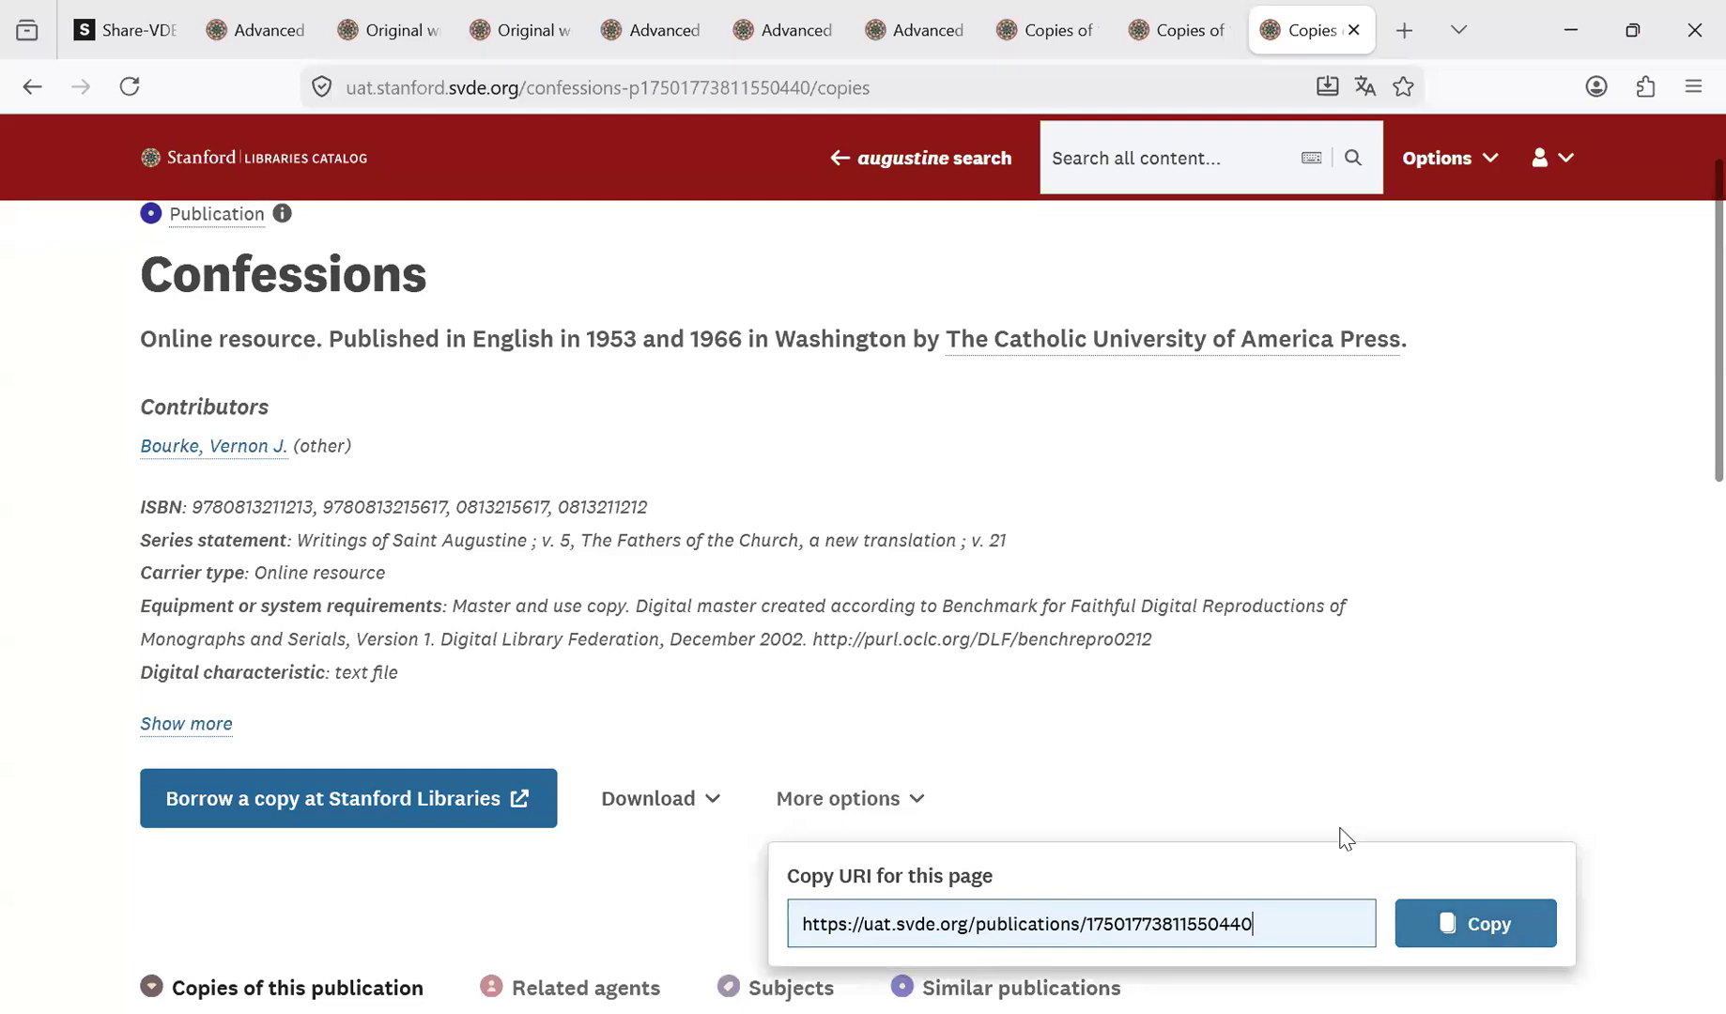
key(Escape)
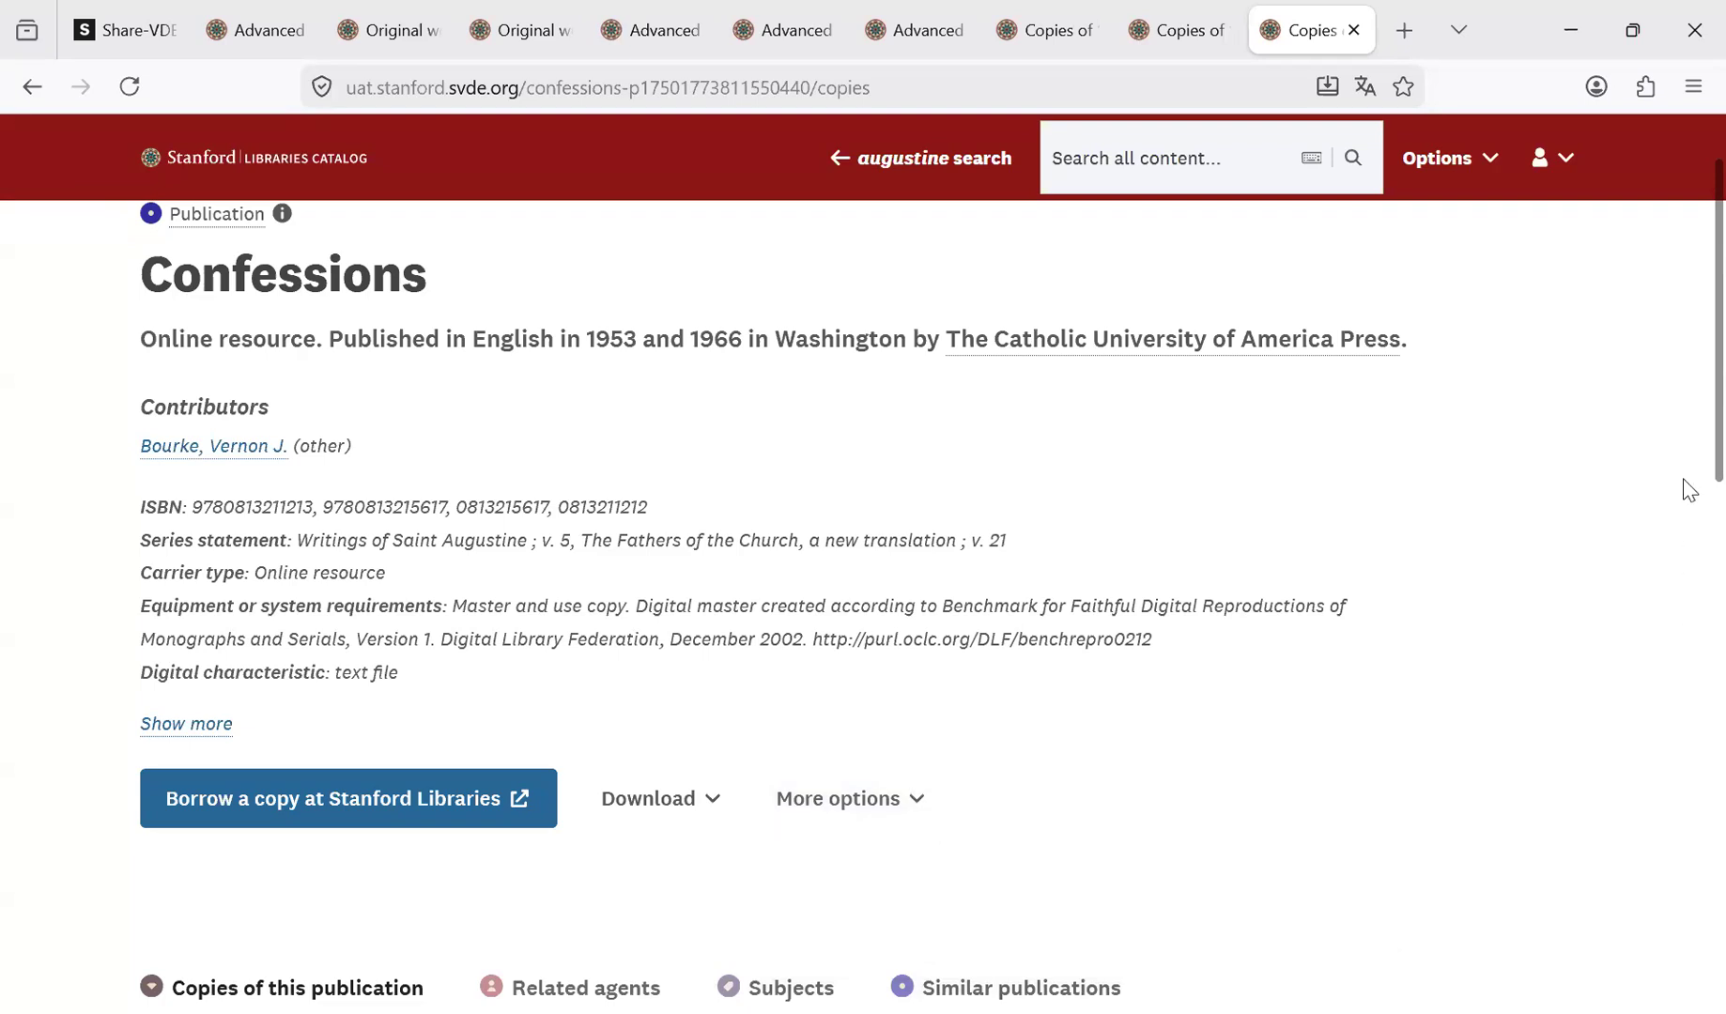
Preview Augustine's person summary from the path above the publication title and inspect the Confessiones work entry.
scroll(1687, 474, up, 2)
scroll(1688, 474, down, 2)
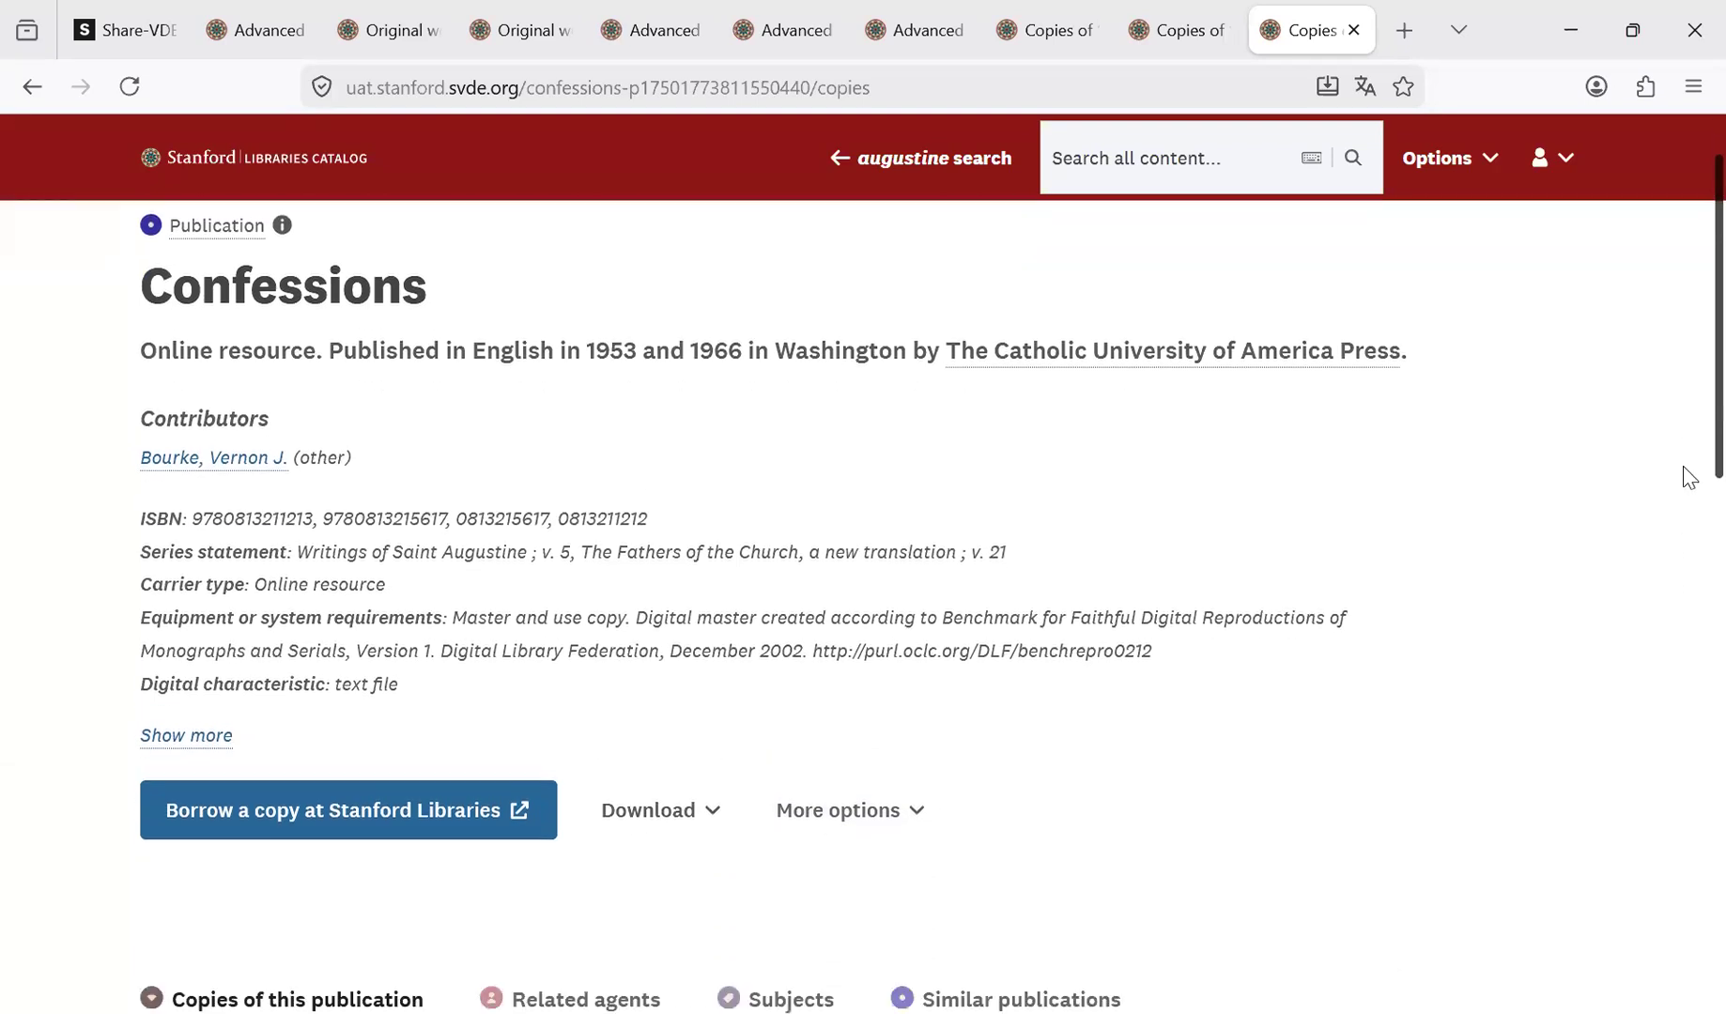
scroll(1688, 444, up, 2)
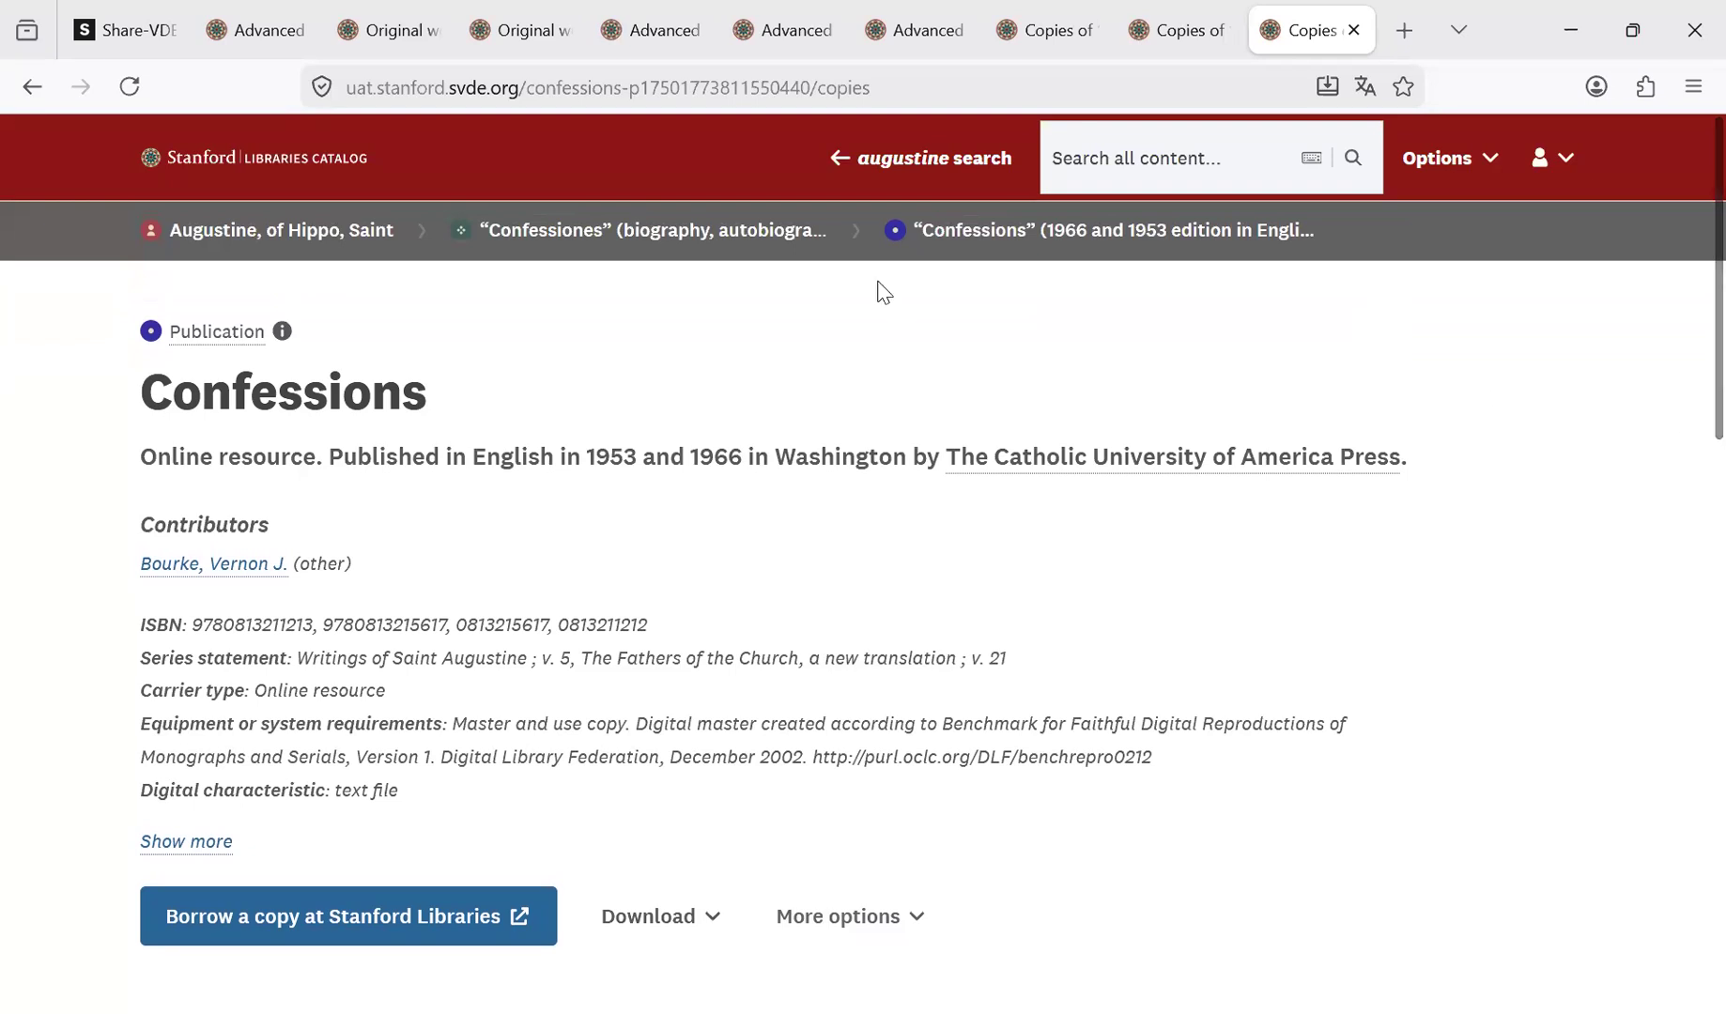
mouse_move(149, 239)
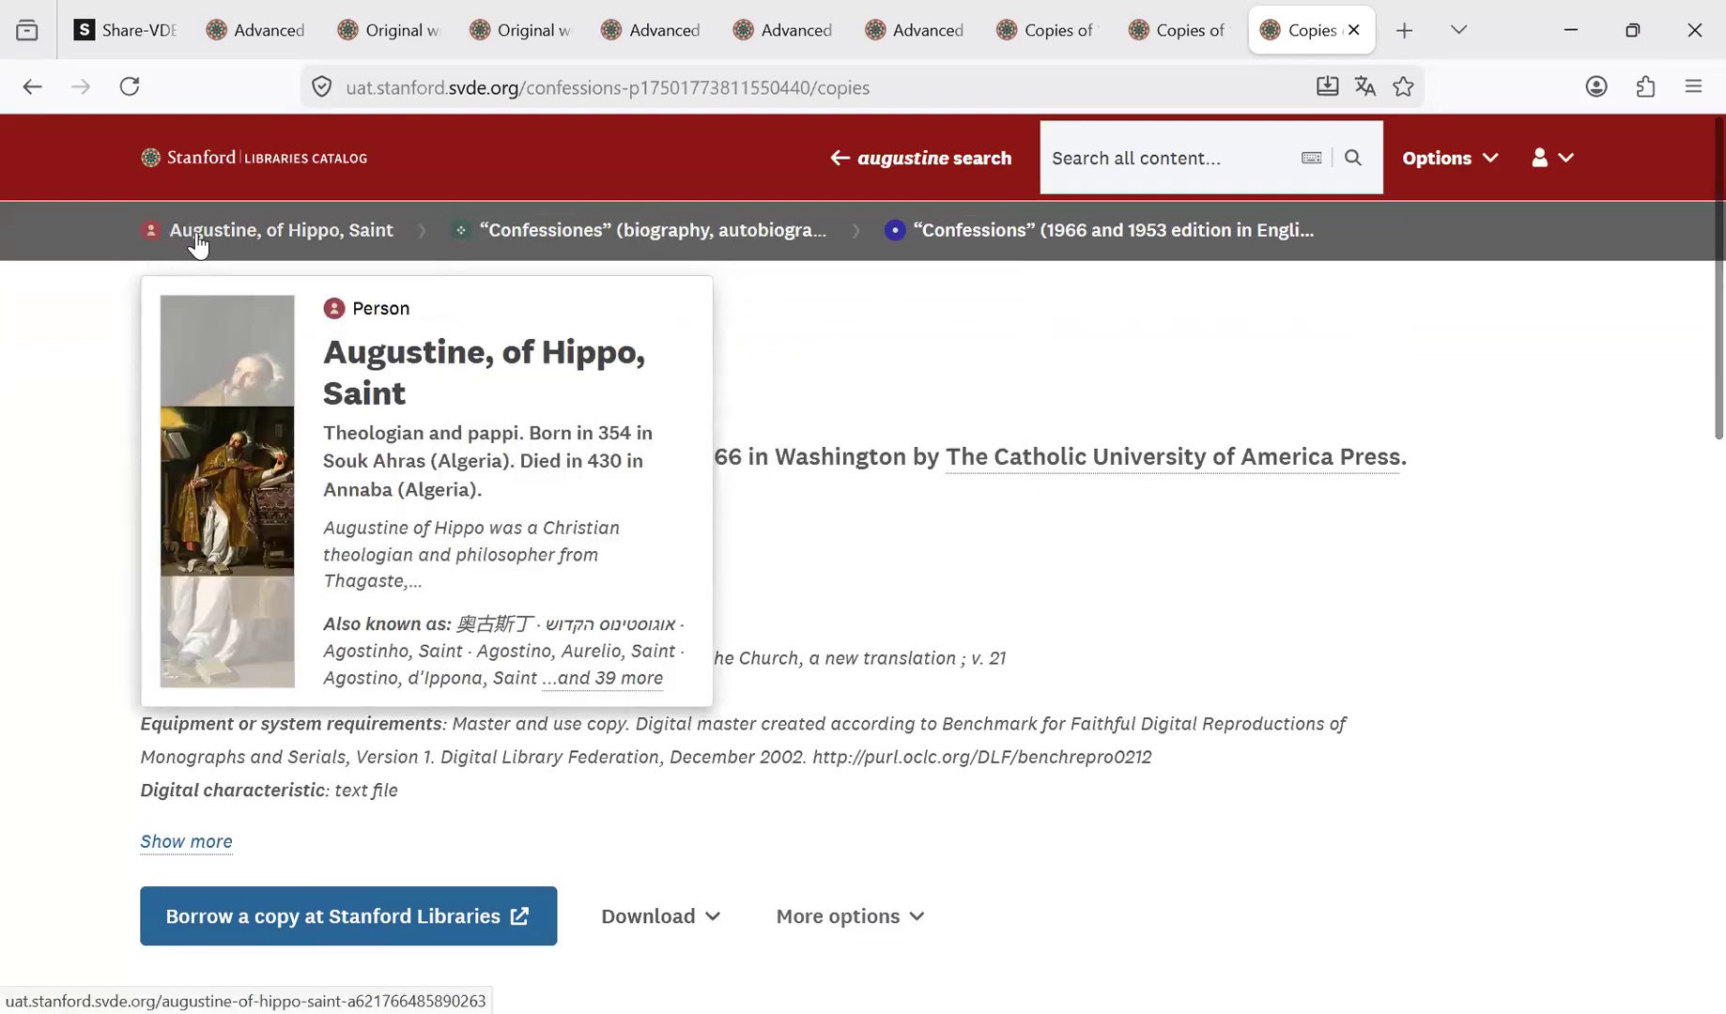
mouse_move(656, 252)
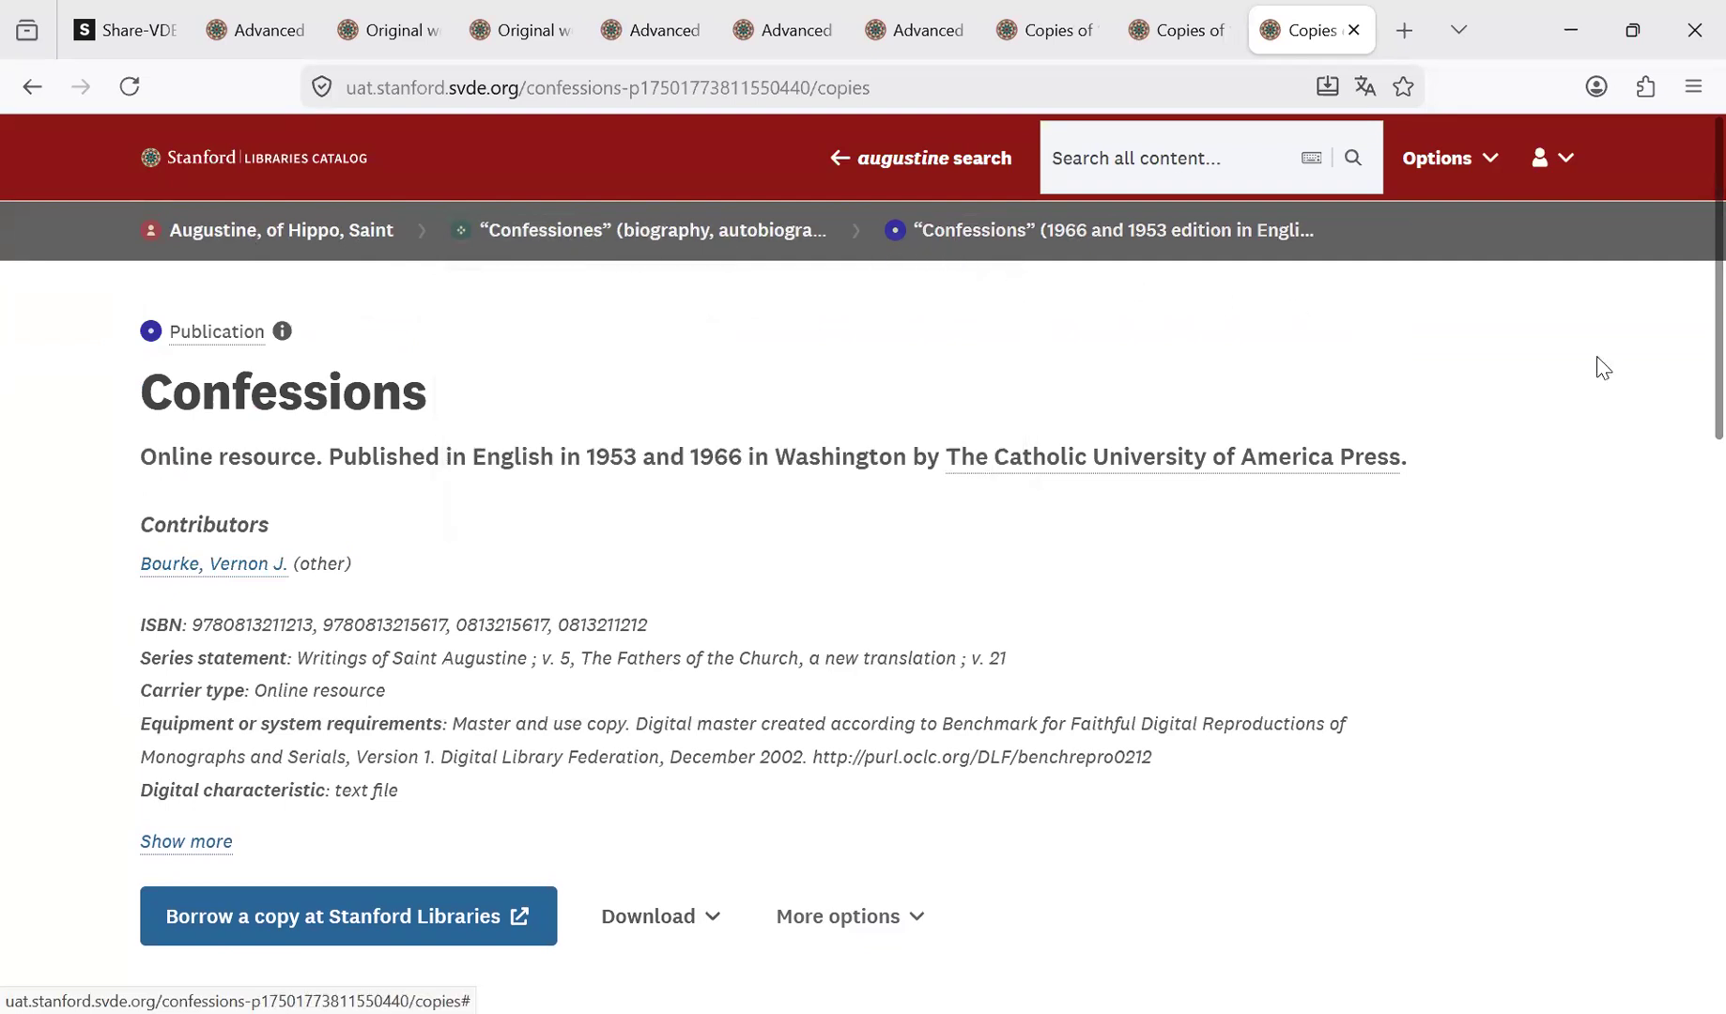
Review the list of copies of the Confessions publication, including library, call number, availability status and barcode.
scroll(1689, 488, down, 5)
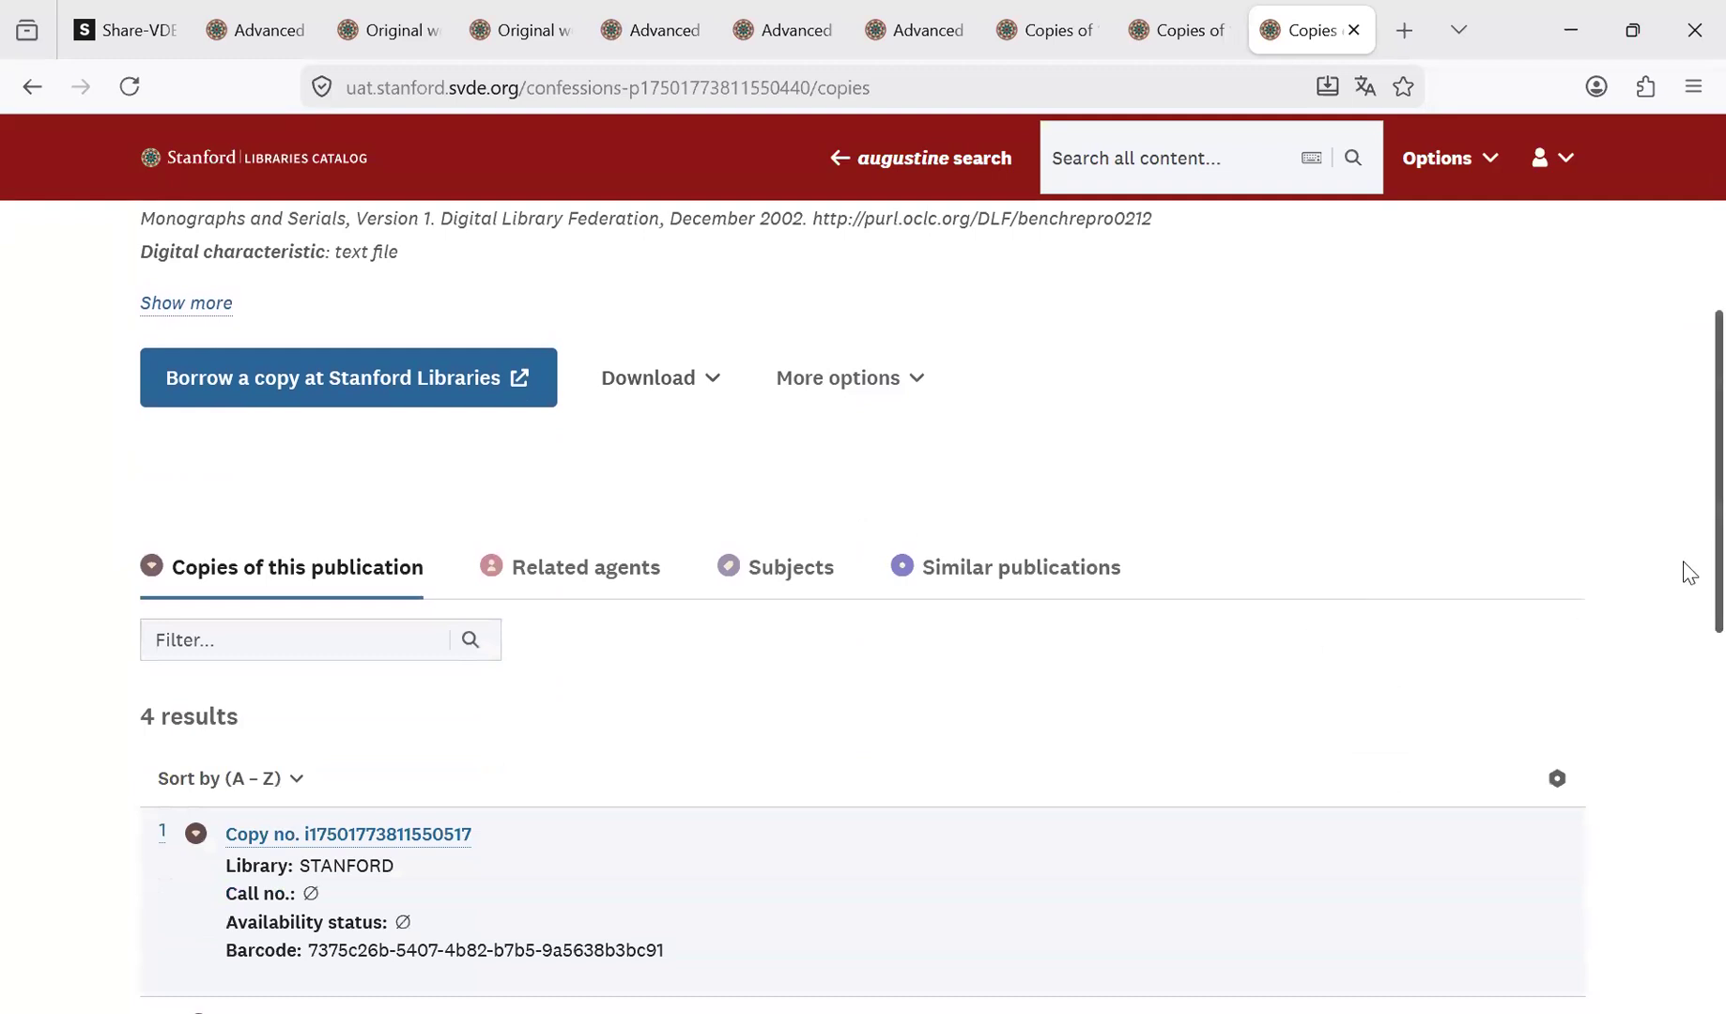
scroll(1686, 578, down, 2)
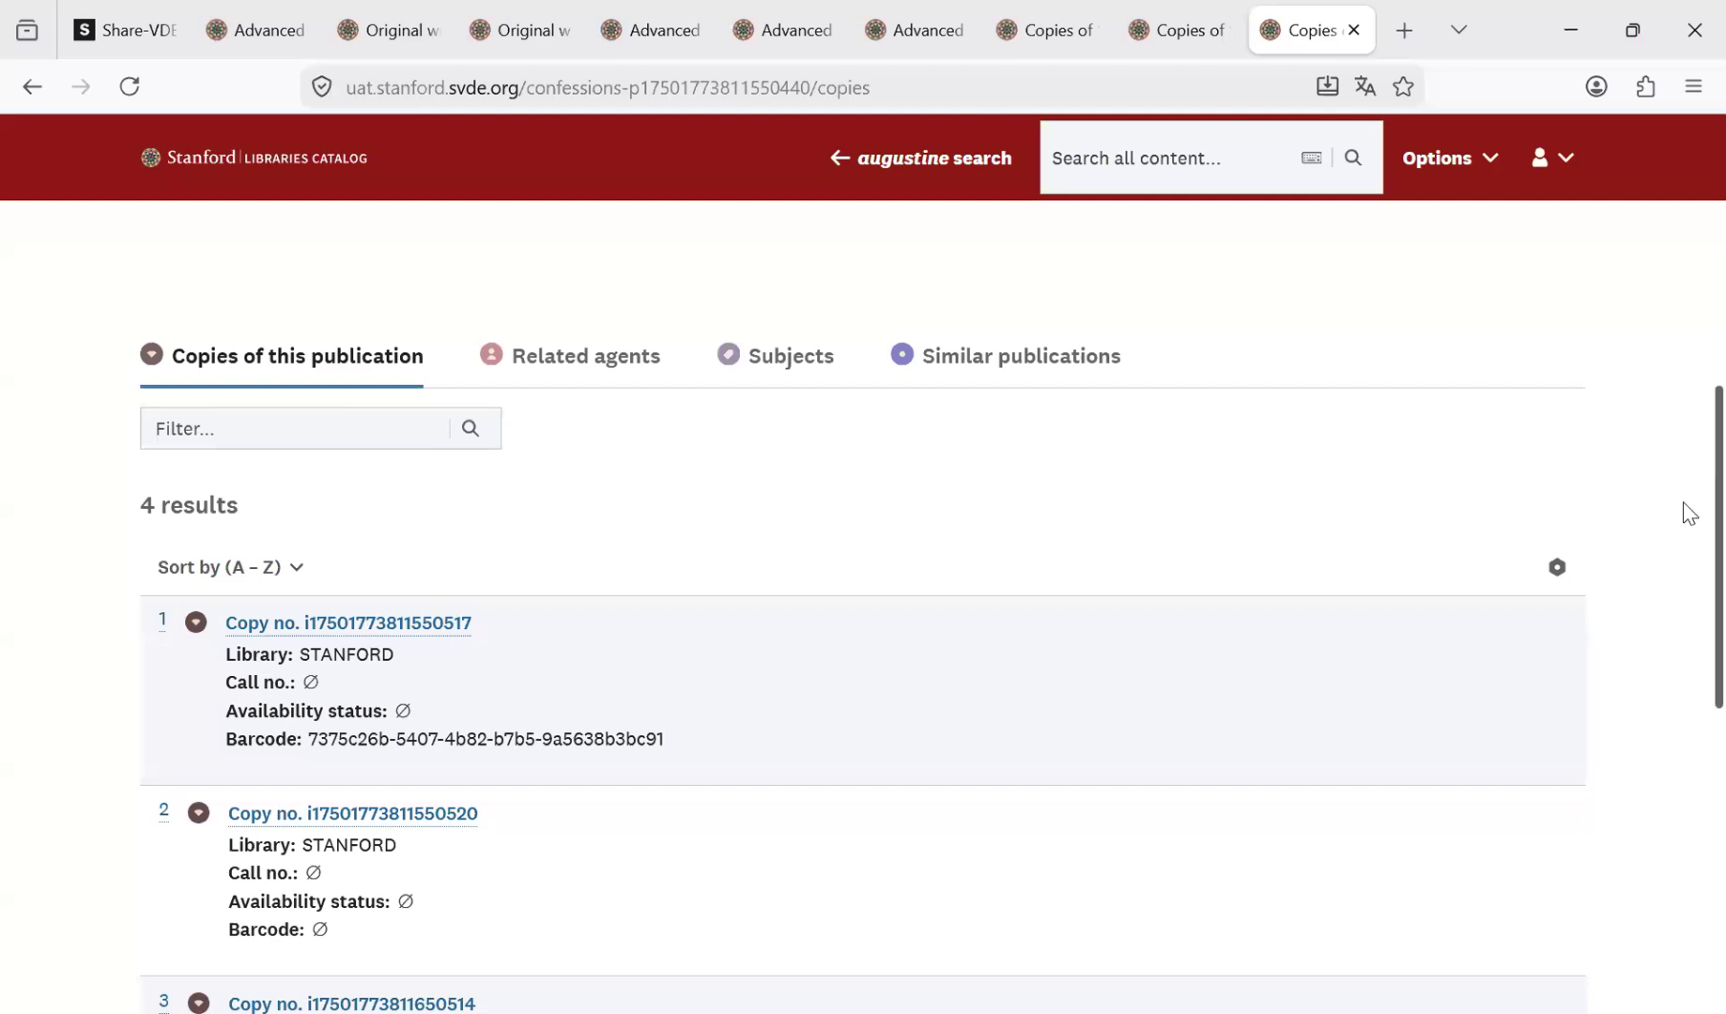
scroll(1683, 526, down, 3)
scroll(1687, 618, down, 1)
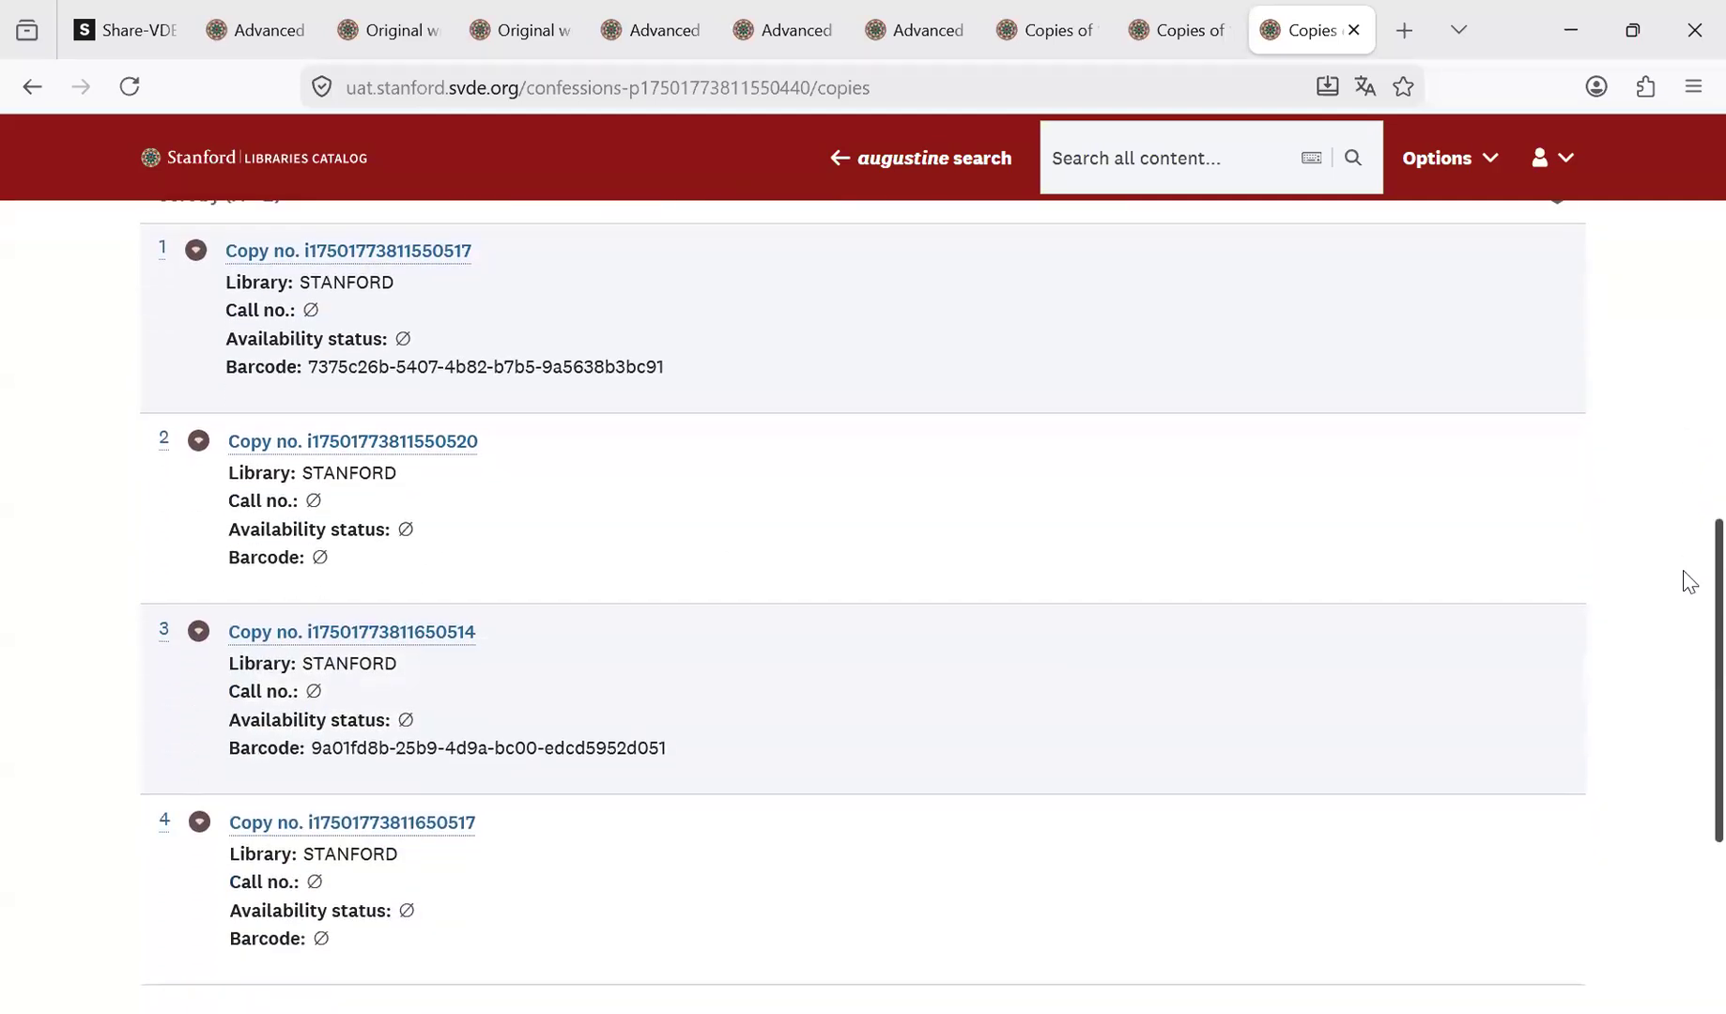
Open the publication's related agents, review the list and view its location and type filter options.
scroll(1688, 582, up, 6)
click(605, 526)
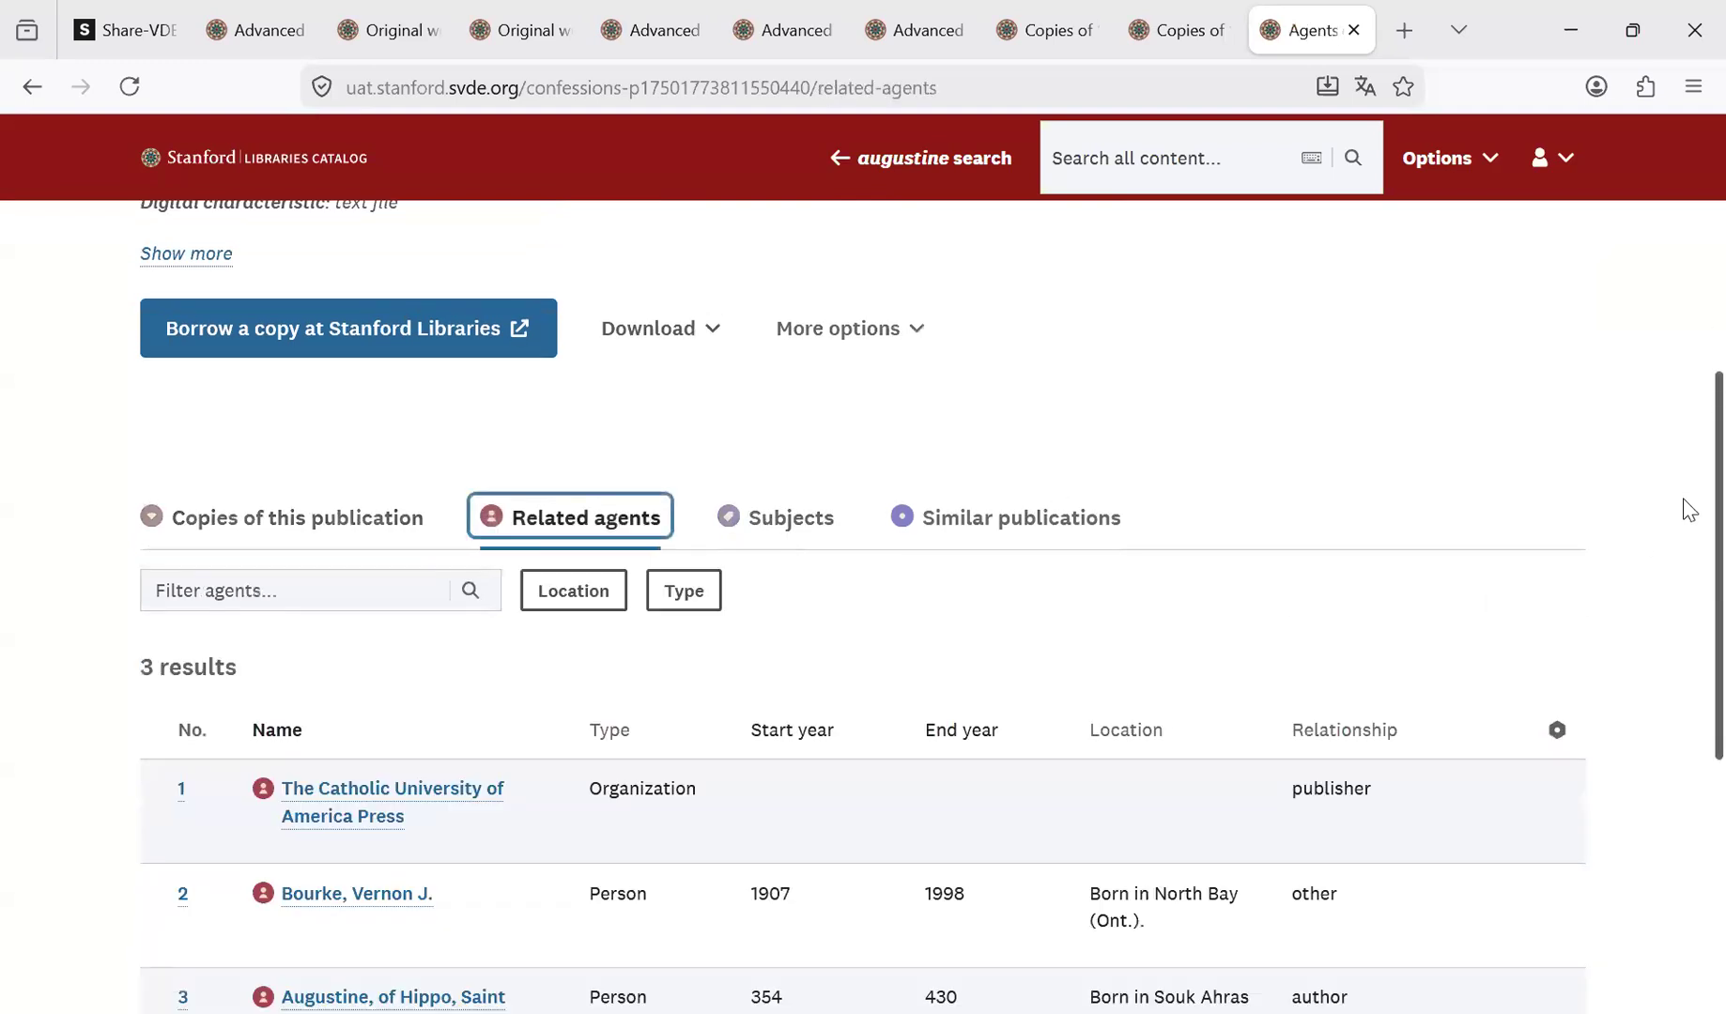
scroll(1690, 555, down, 3)
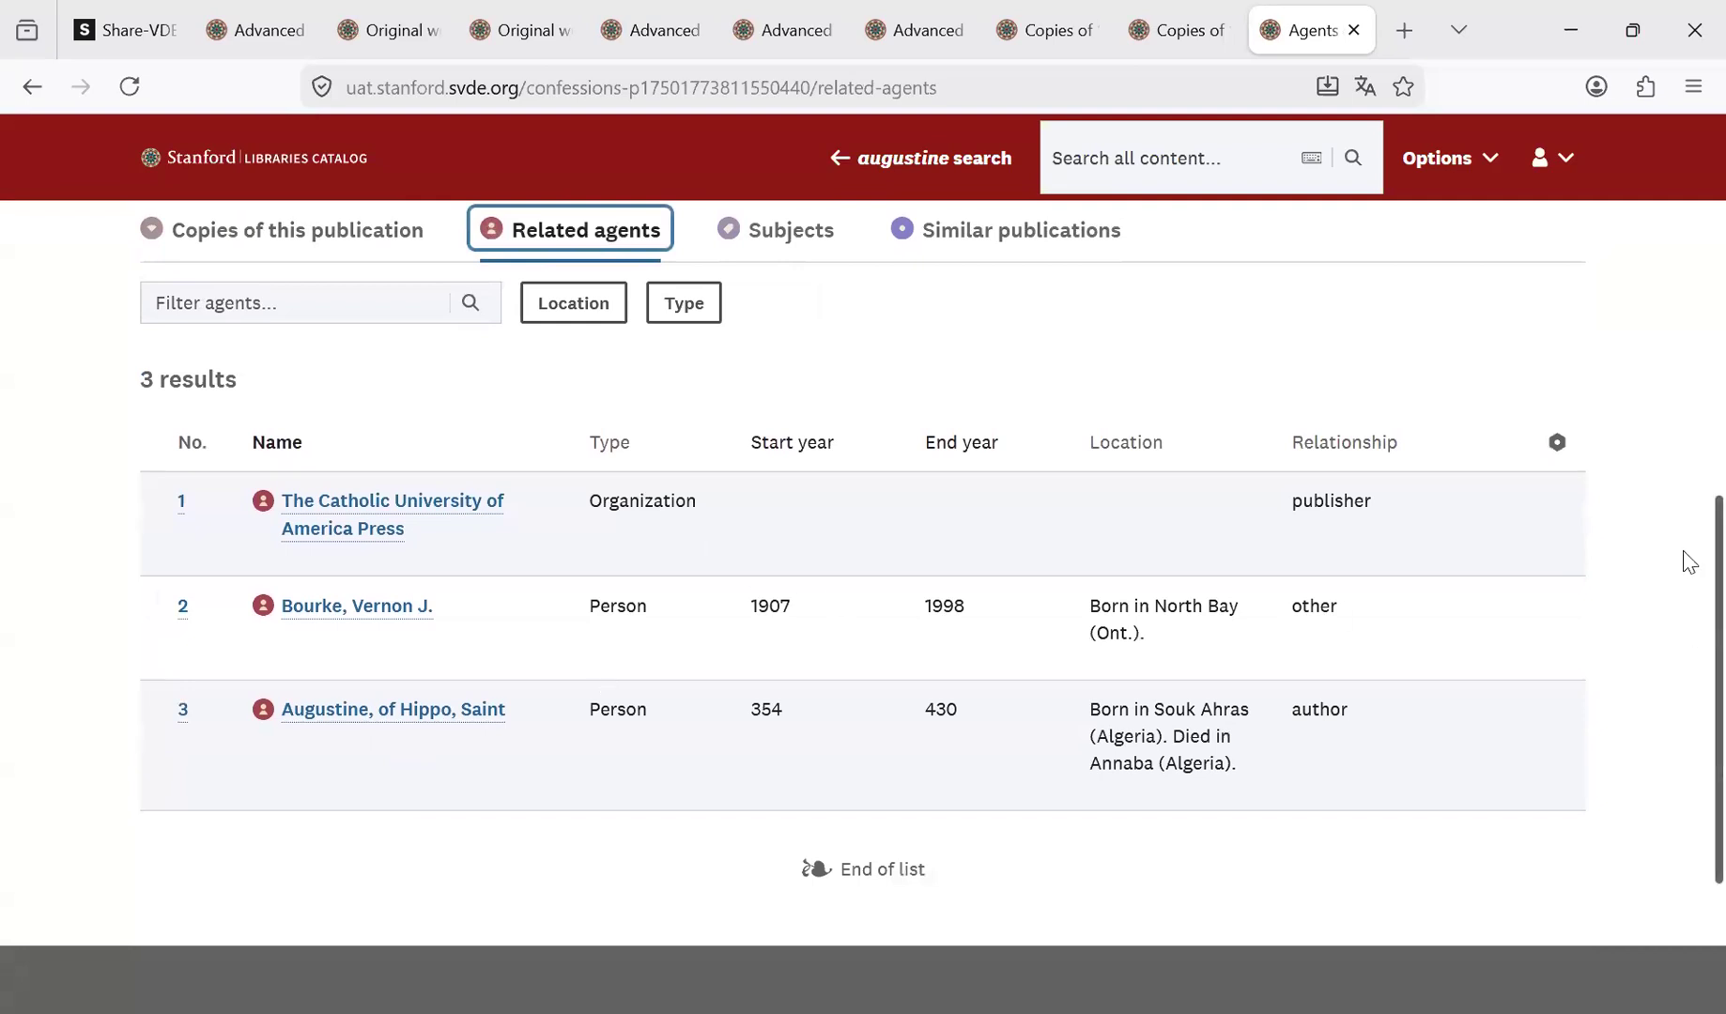
scroll(1689, 552, up, 2)
scroll(1687, 507, up, 3)
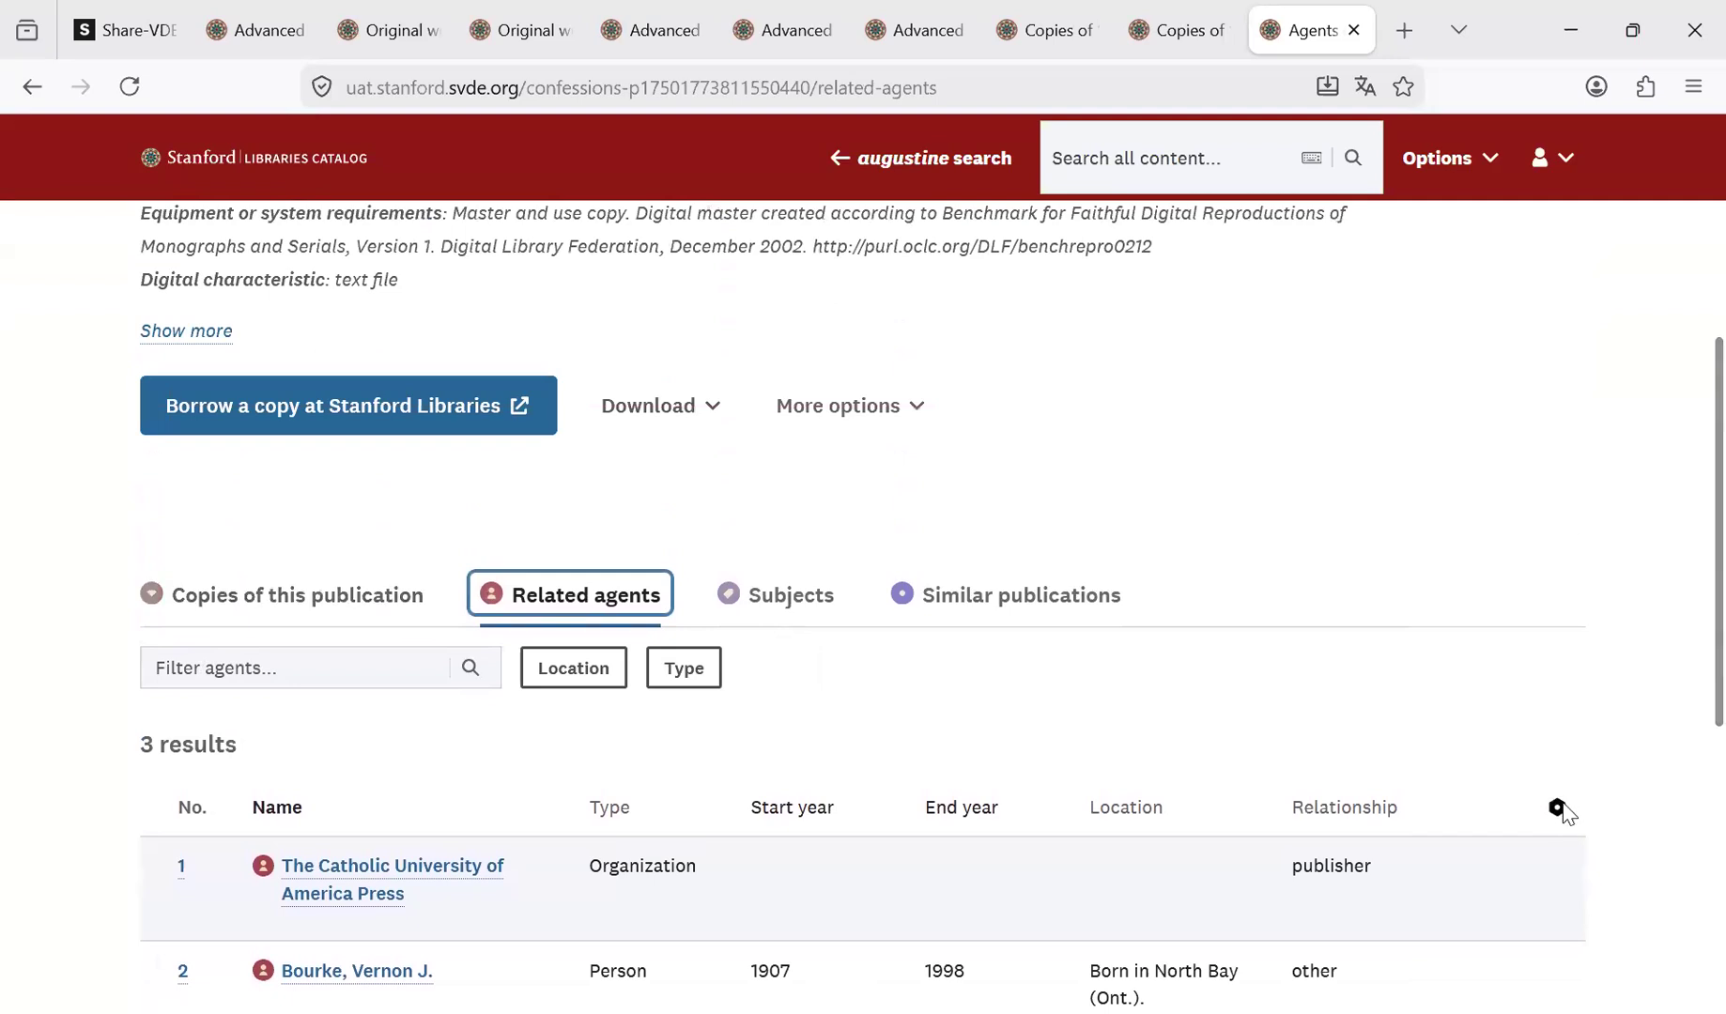
click(615, 678)
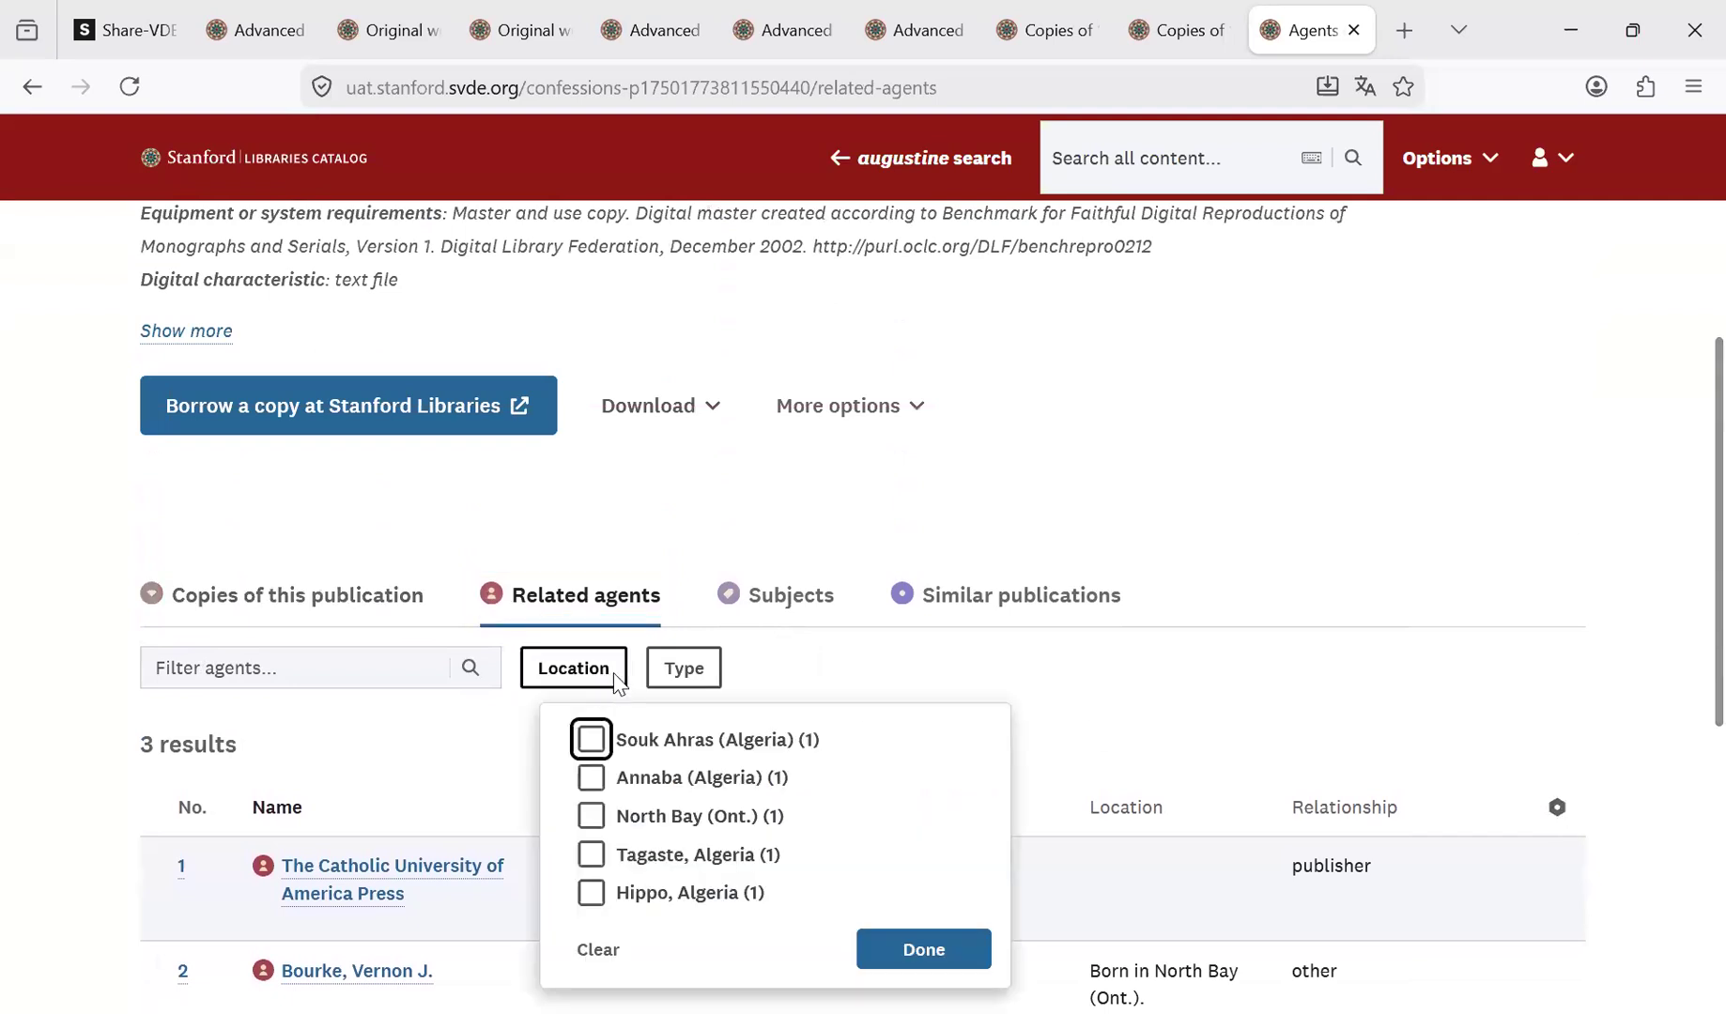
click(684, 672)
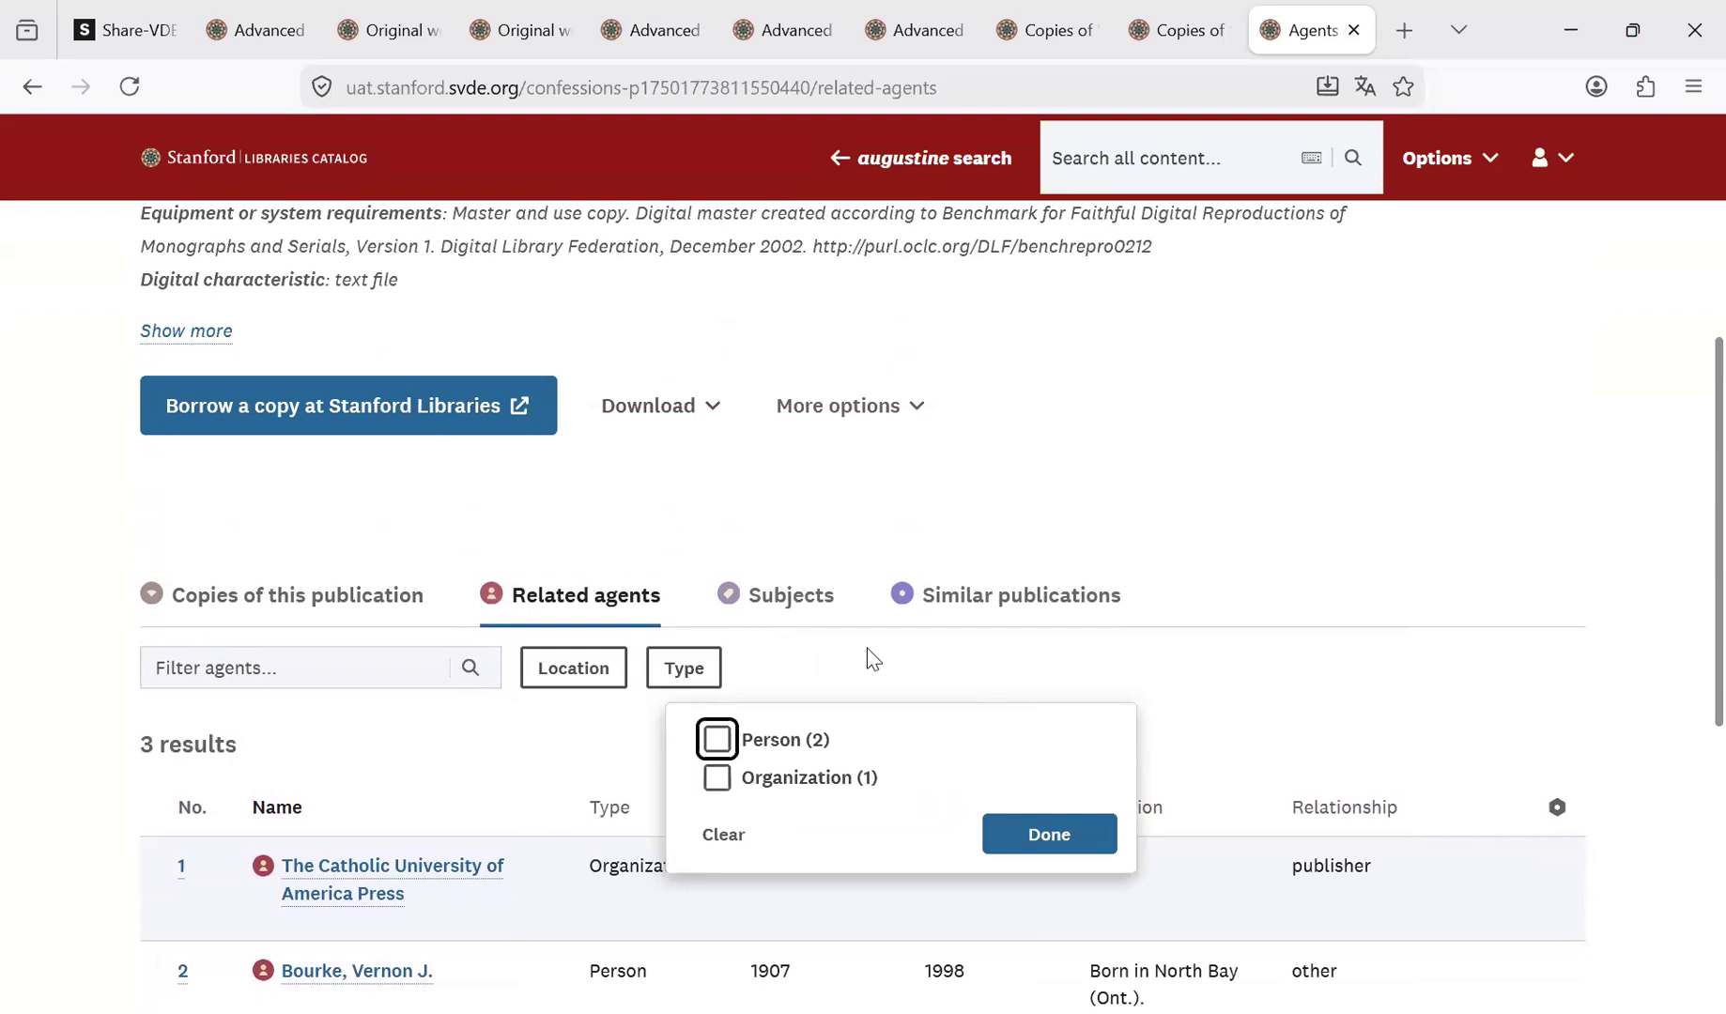
key(Escape)
Reveal the "Also known as" column in the related agents list and review the agents' alternative names.
click(1558, 807)
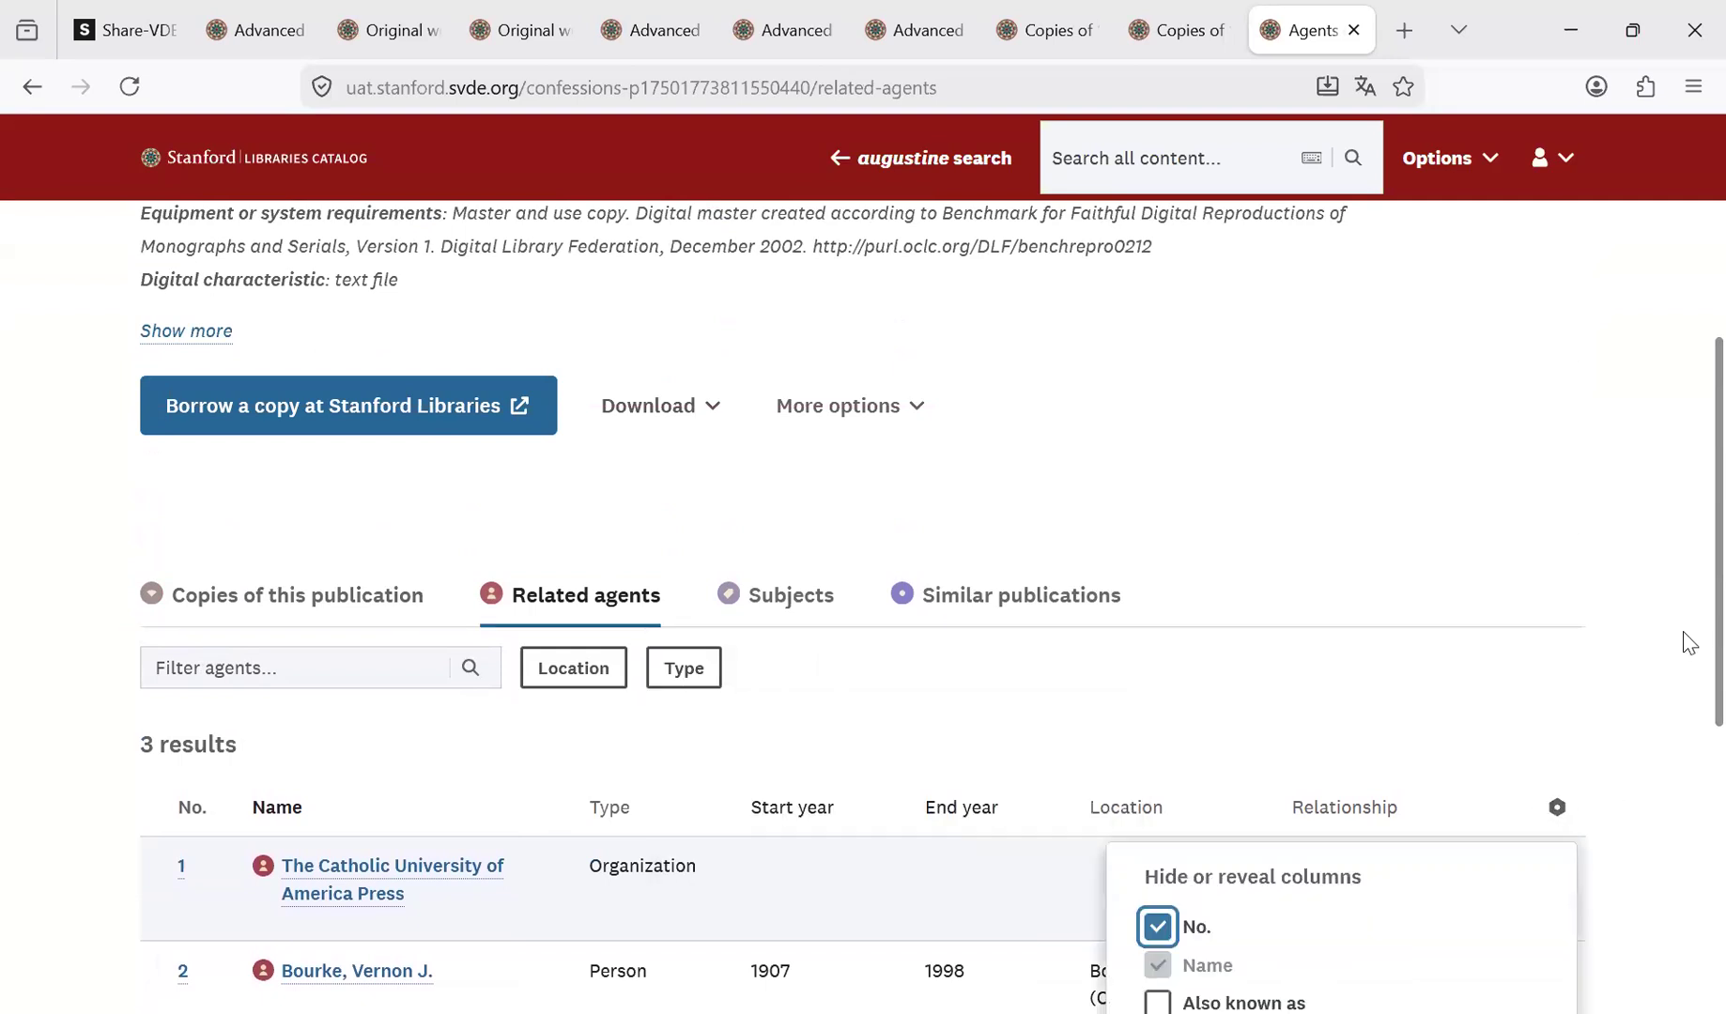
scroll(1690, 644, down, 5)
key(Escape)
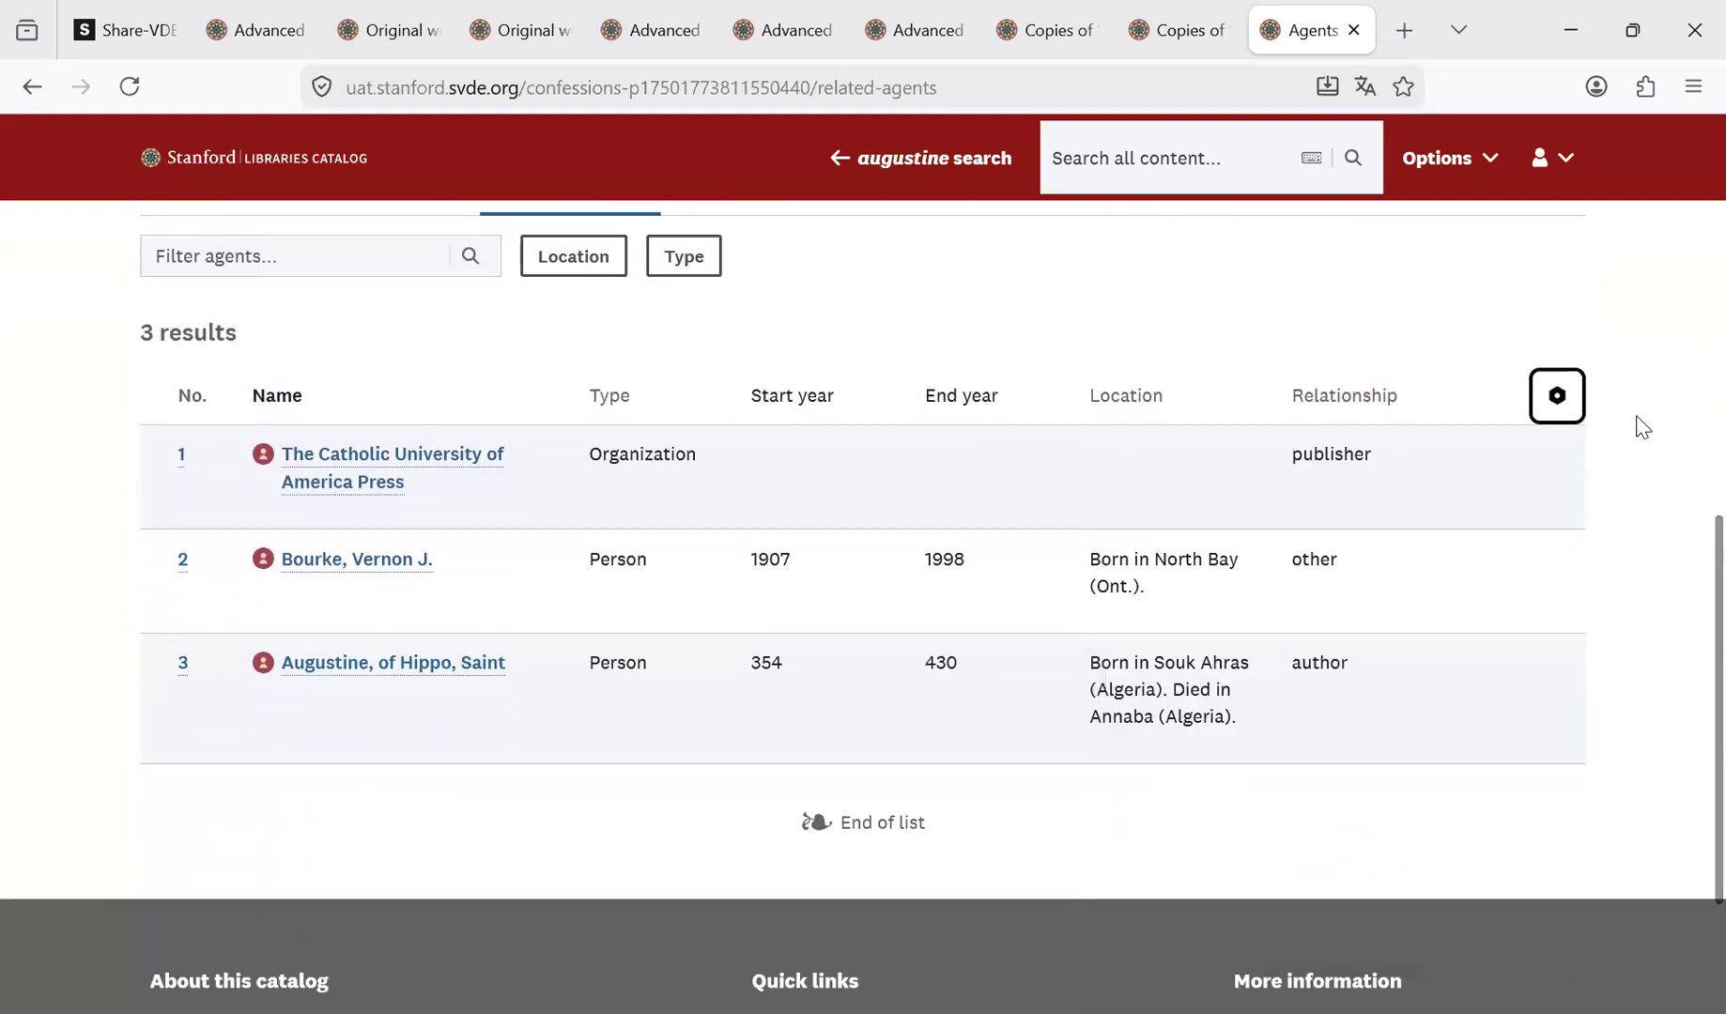
key(Return)
click(1172, 599)
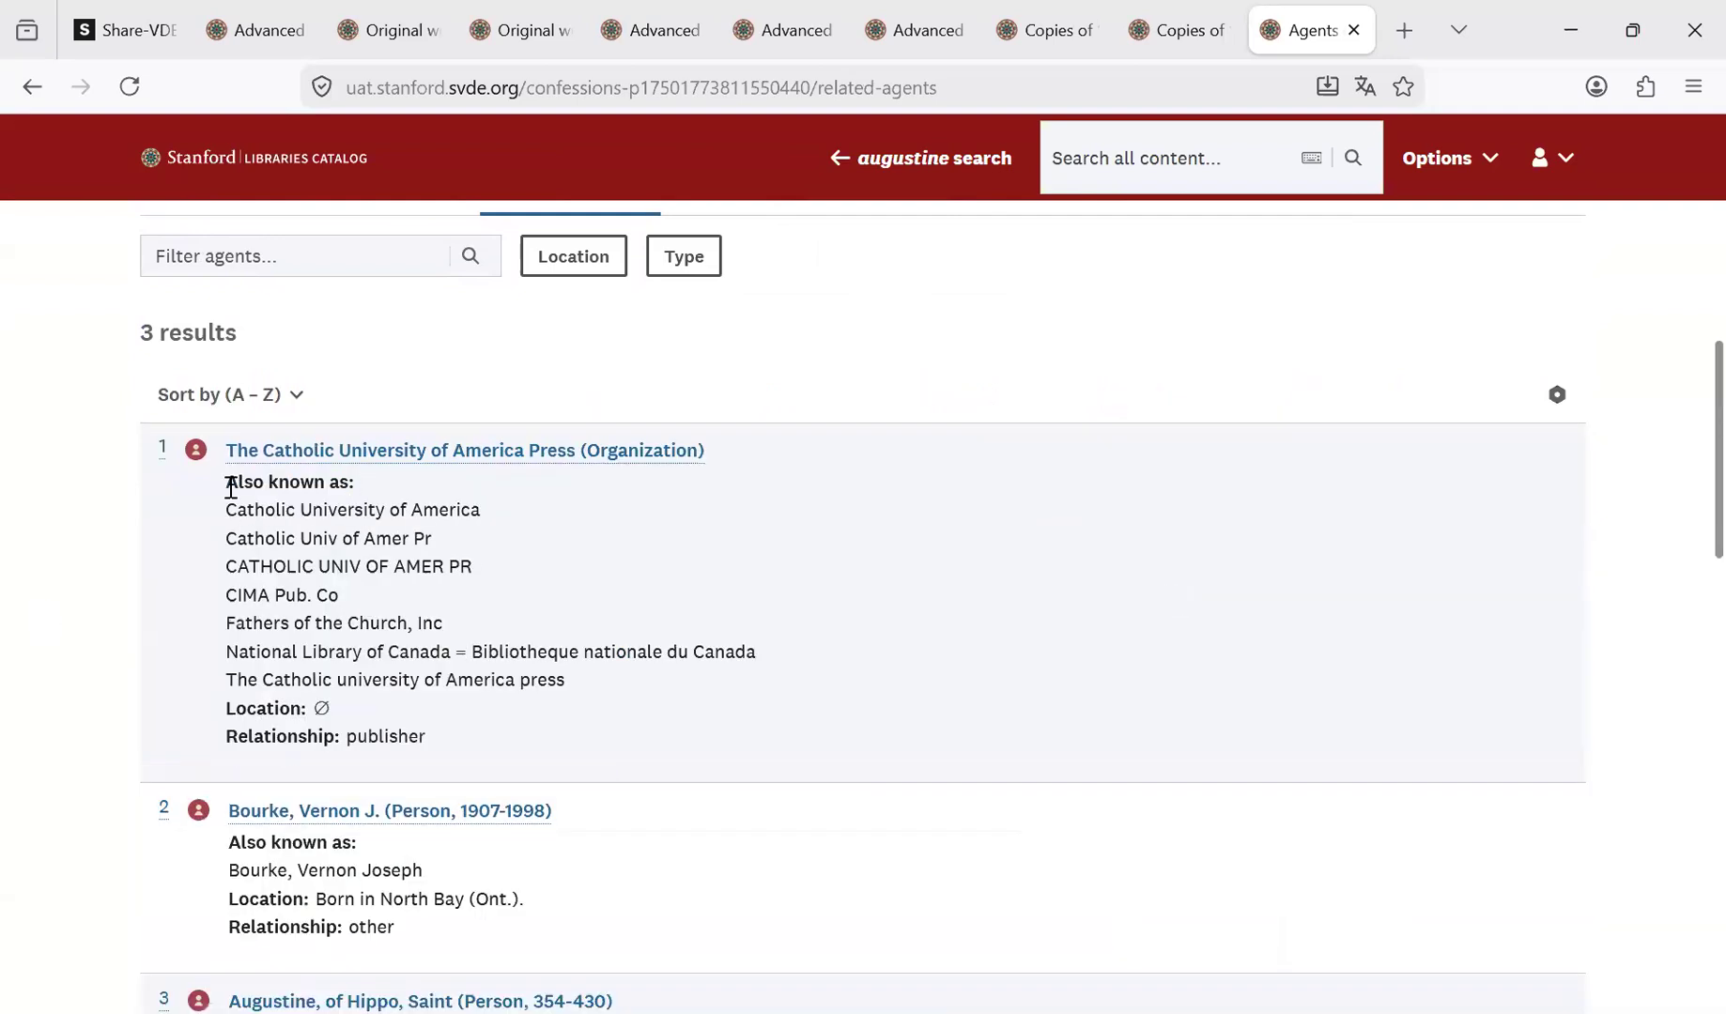
drag(227, 482, 421, 566)
click(347, 517)
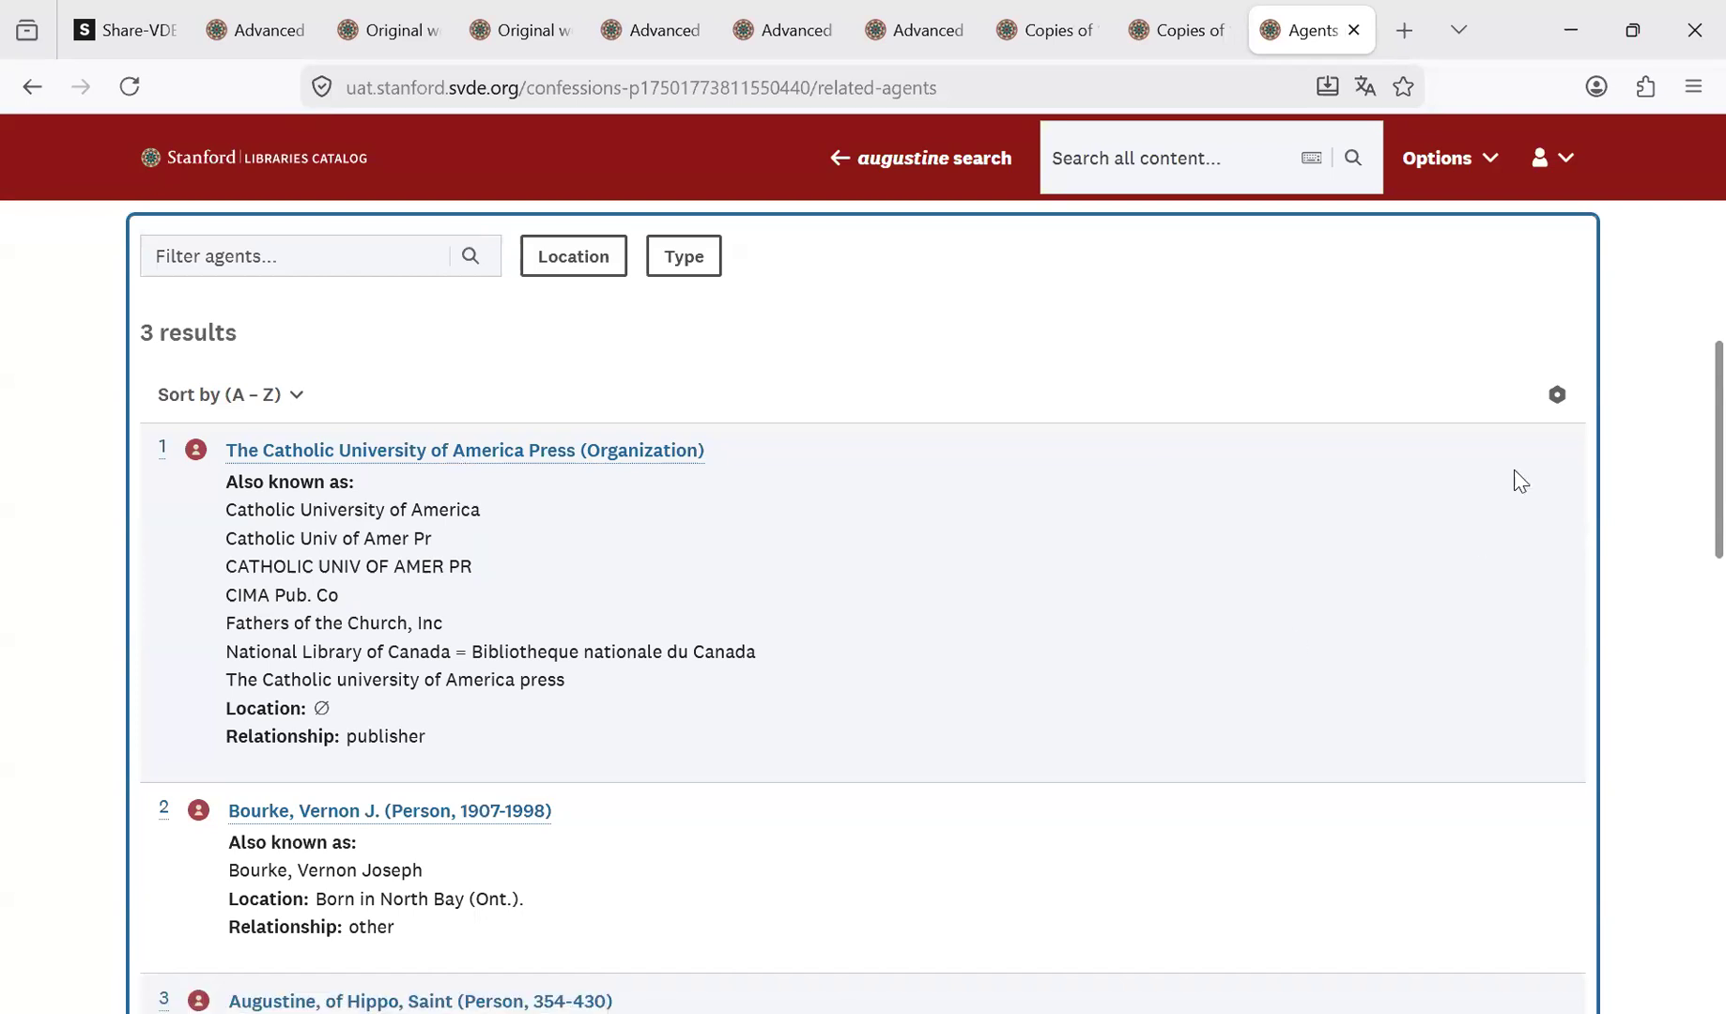
click(1555, 398)
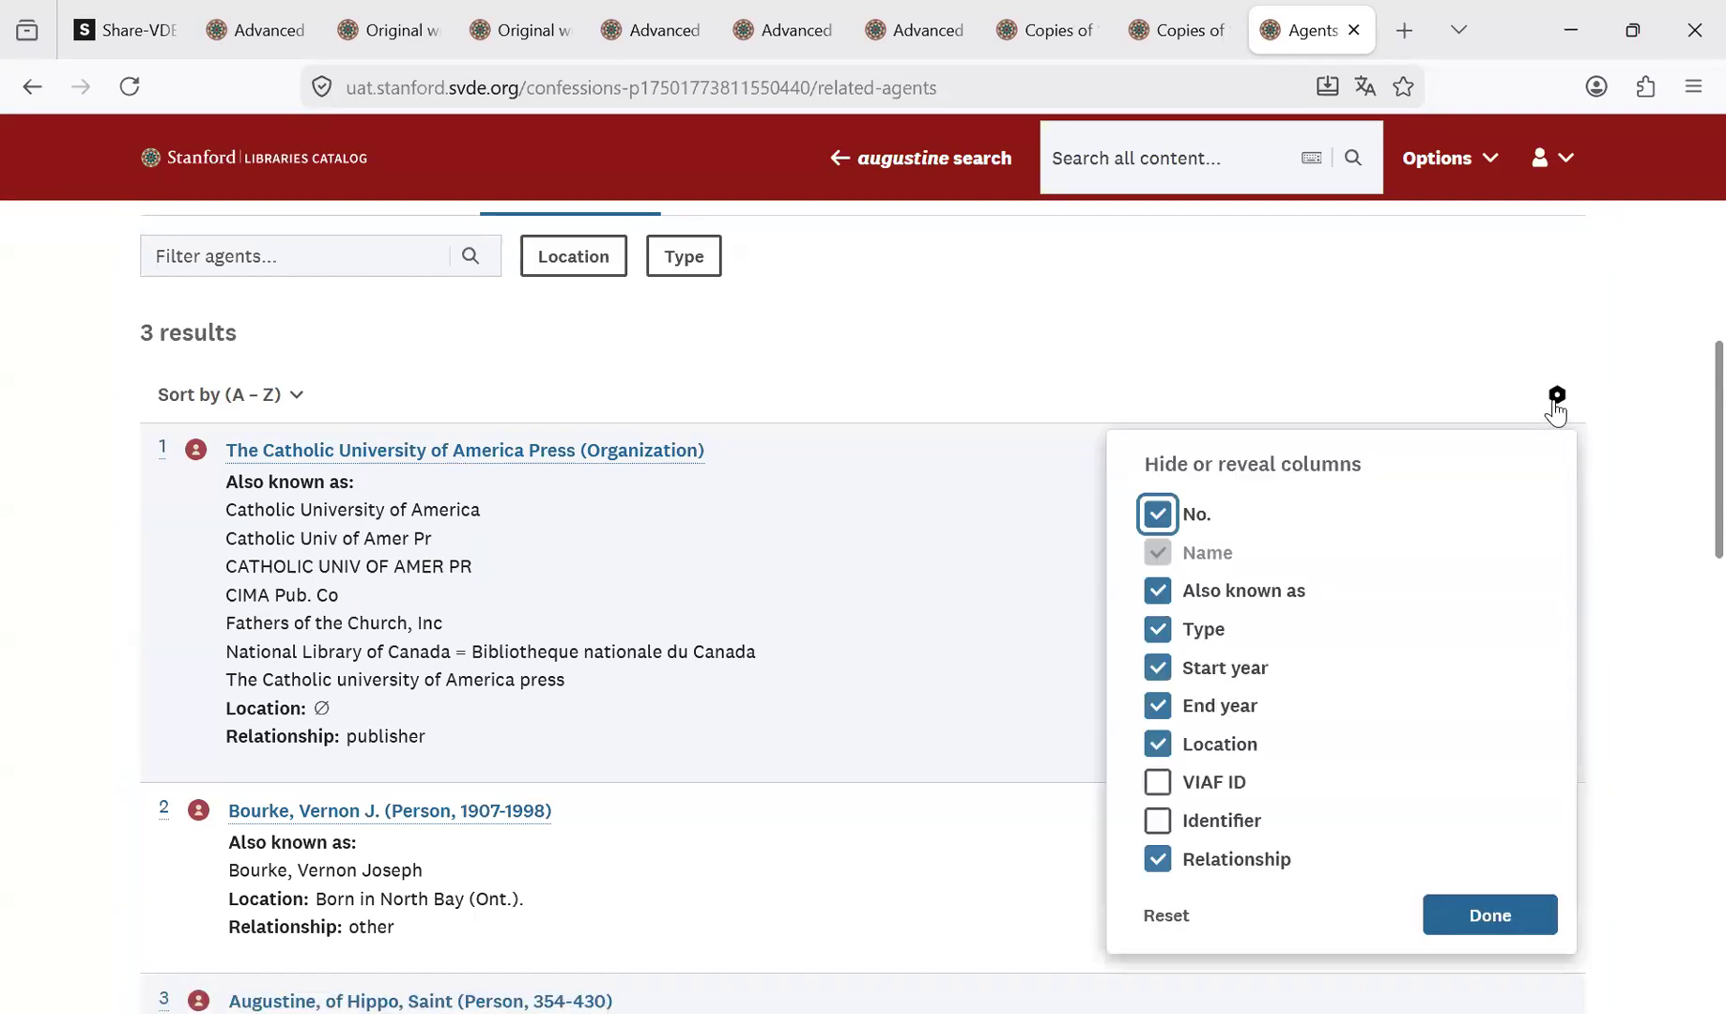
click(1555, 400)
Open the publication's subjects and review the subject headings, concepts and provenance.
scroll(1686, 394, up, 4)
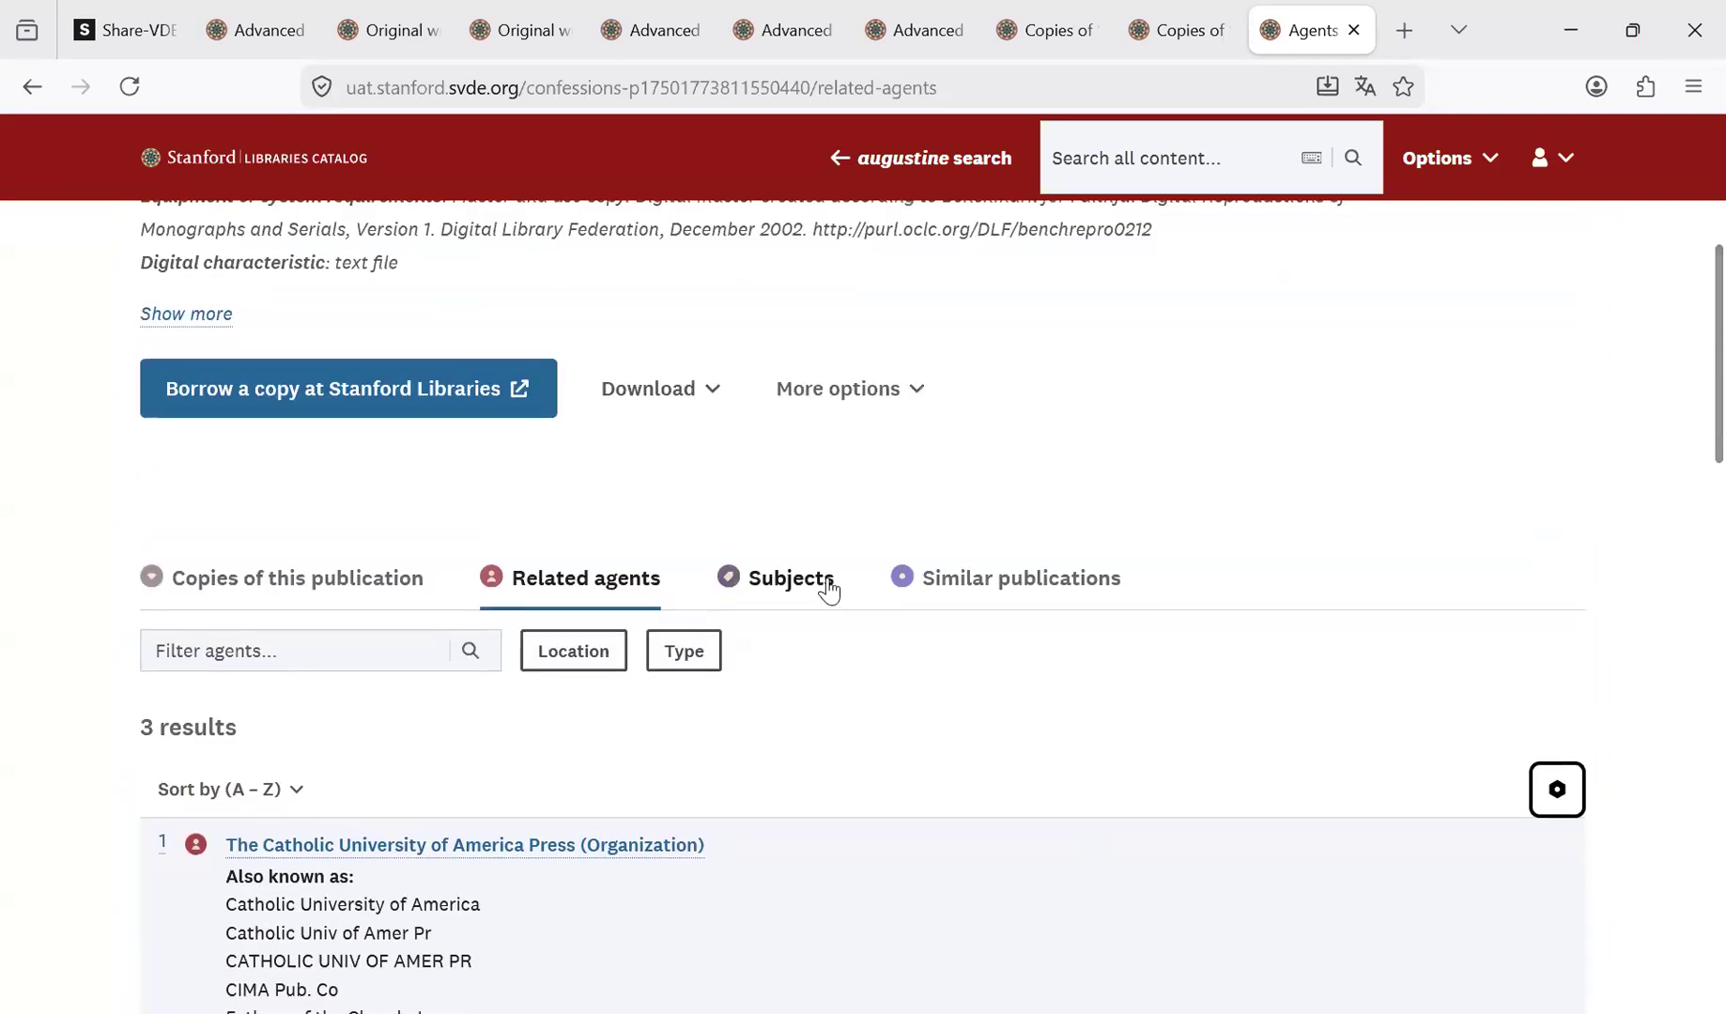
click(829, 589)
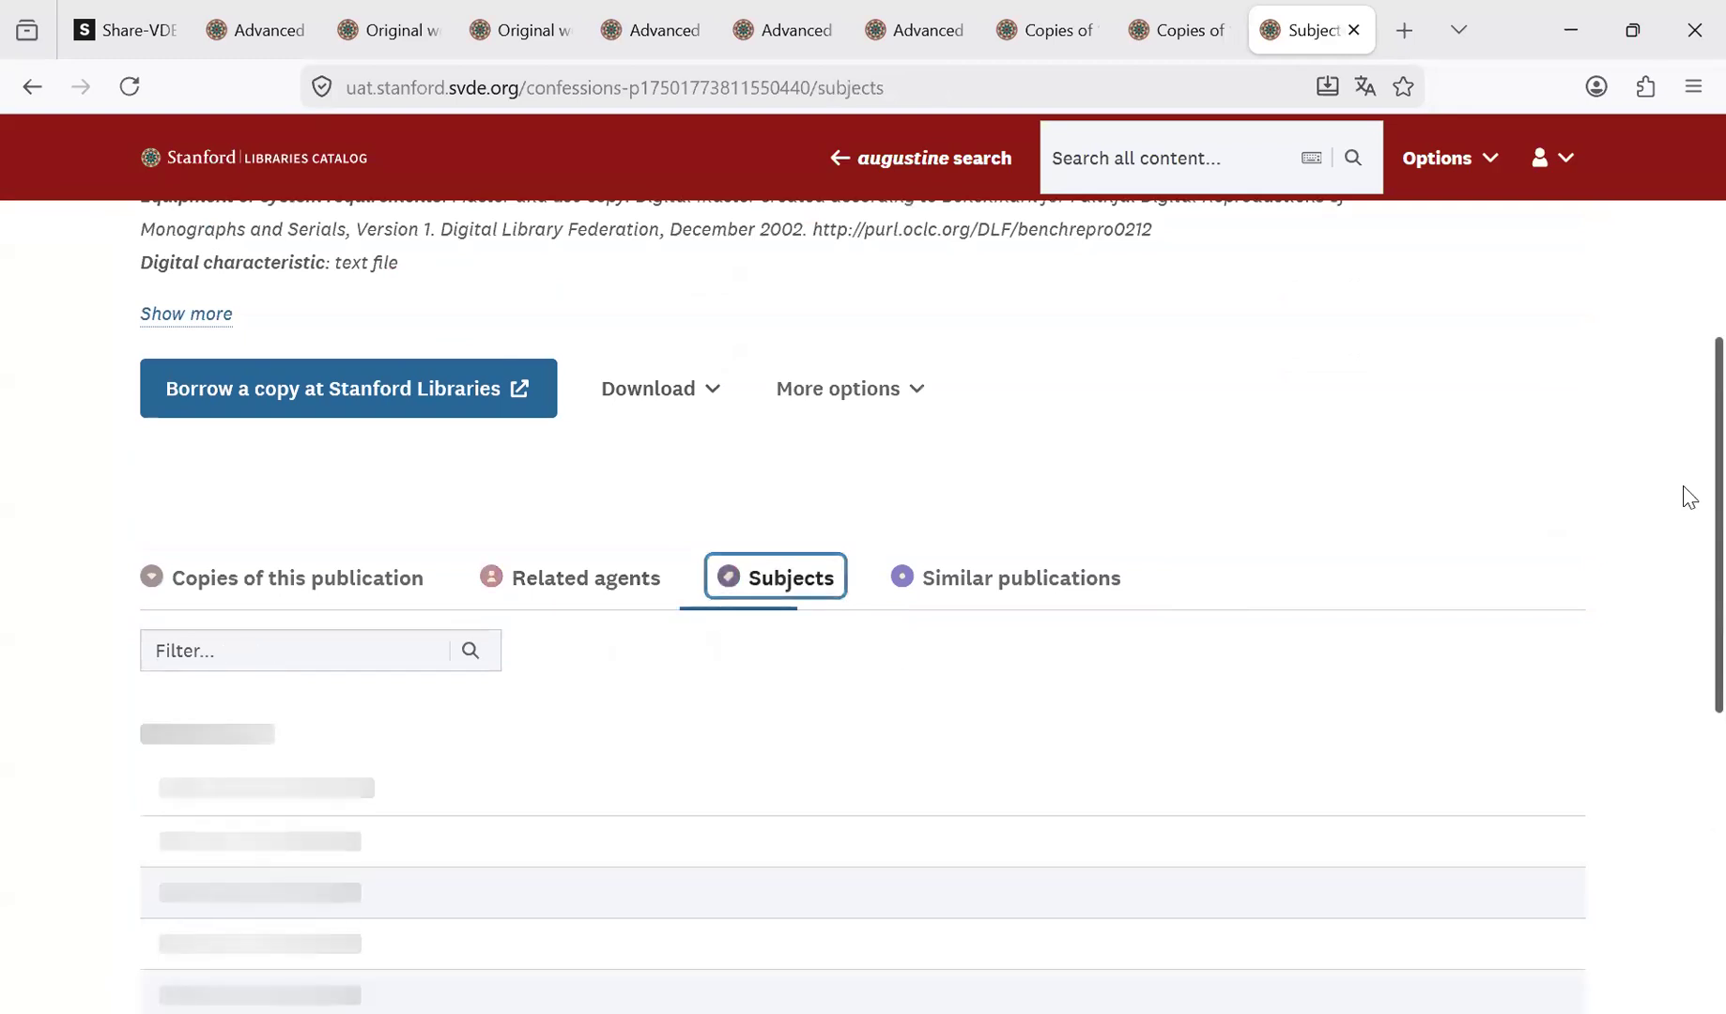
scroll(1684, 578, down, 6)
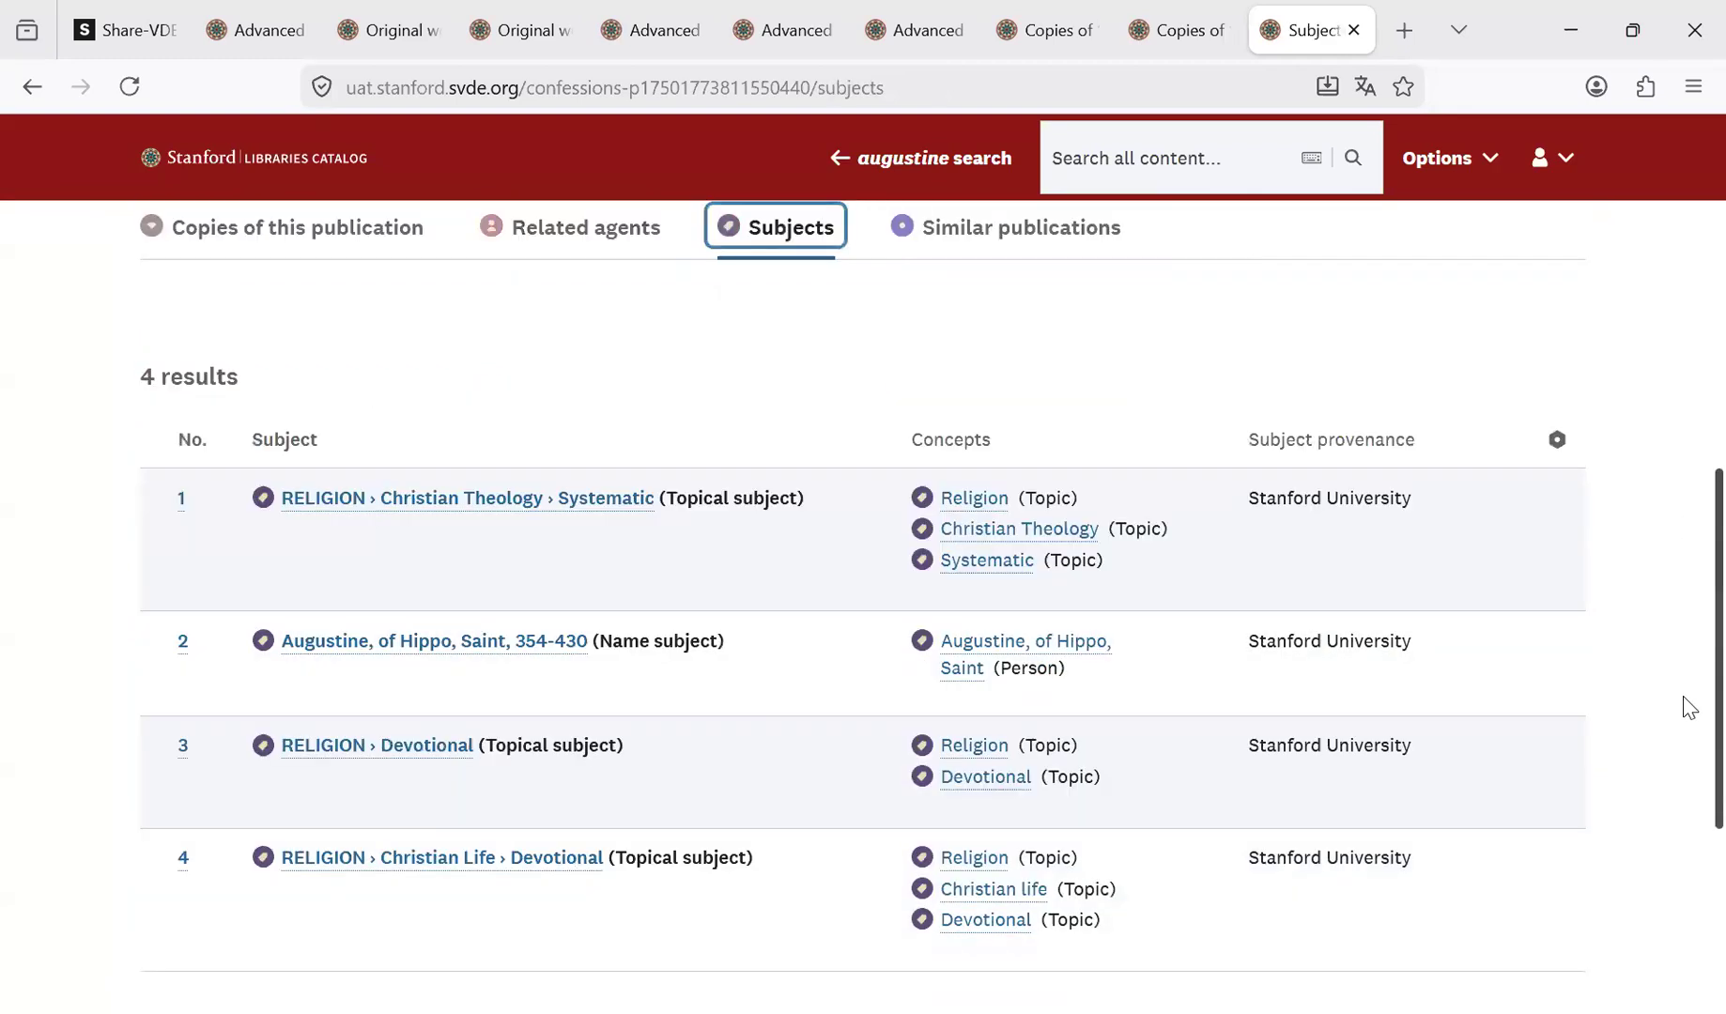
Open the similar publications for Confessions and review the listed titles, contributors and publication statements.
scroll(1684, 612, up, 7)
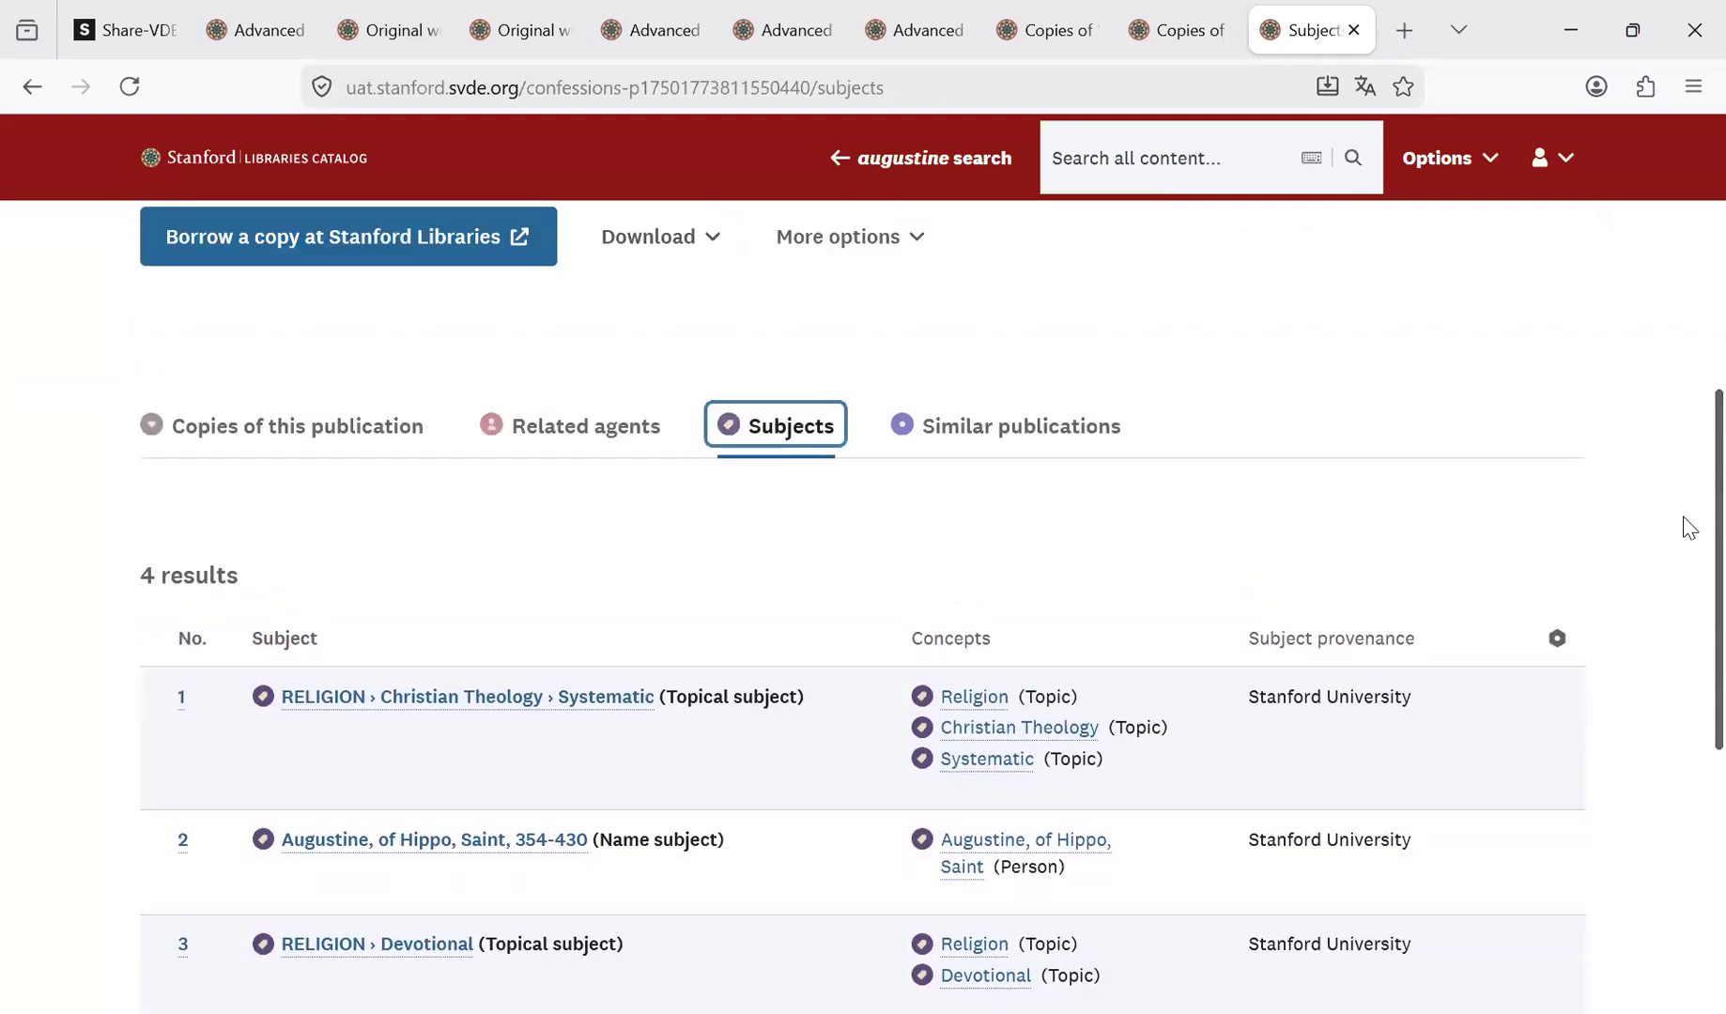
click(1000, 649)
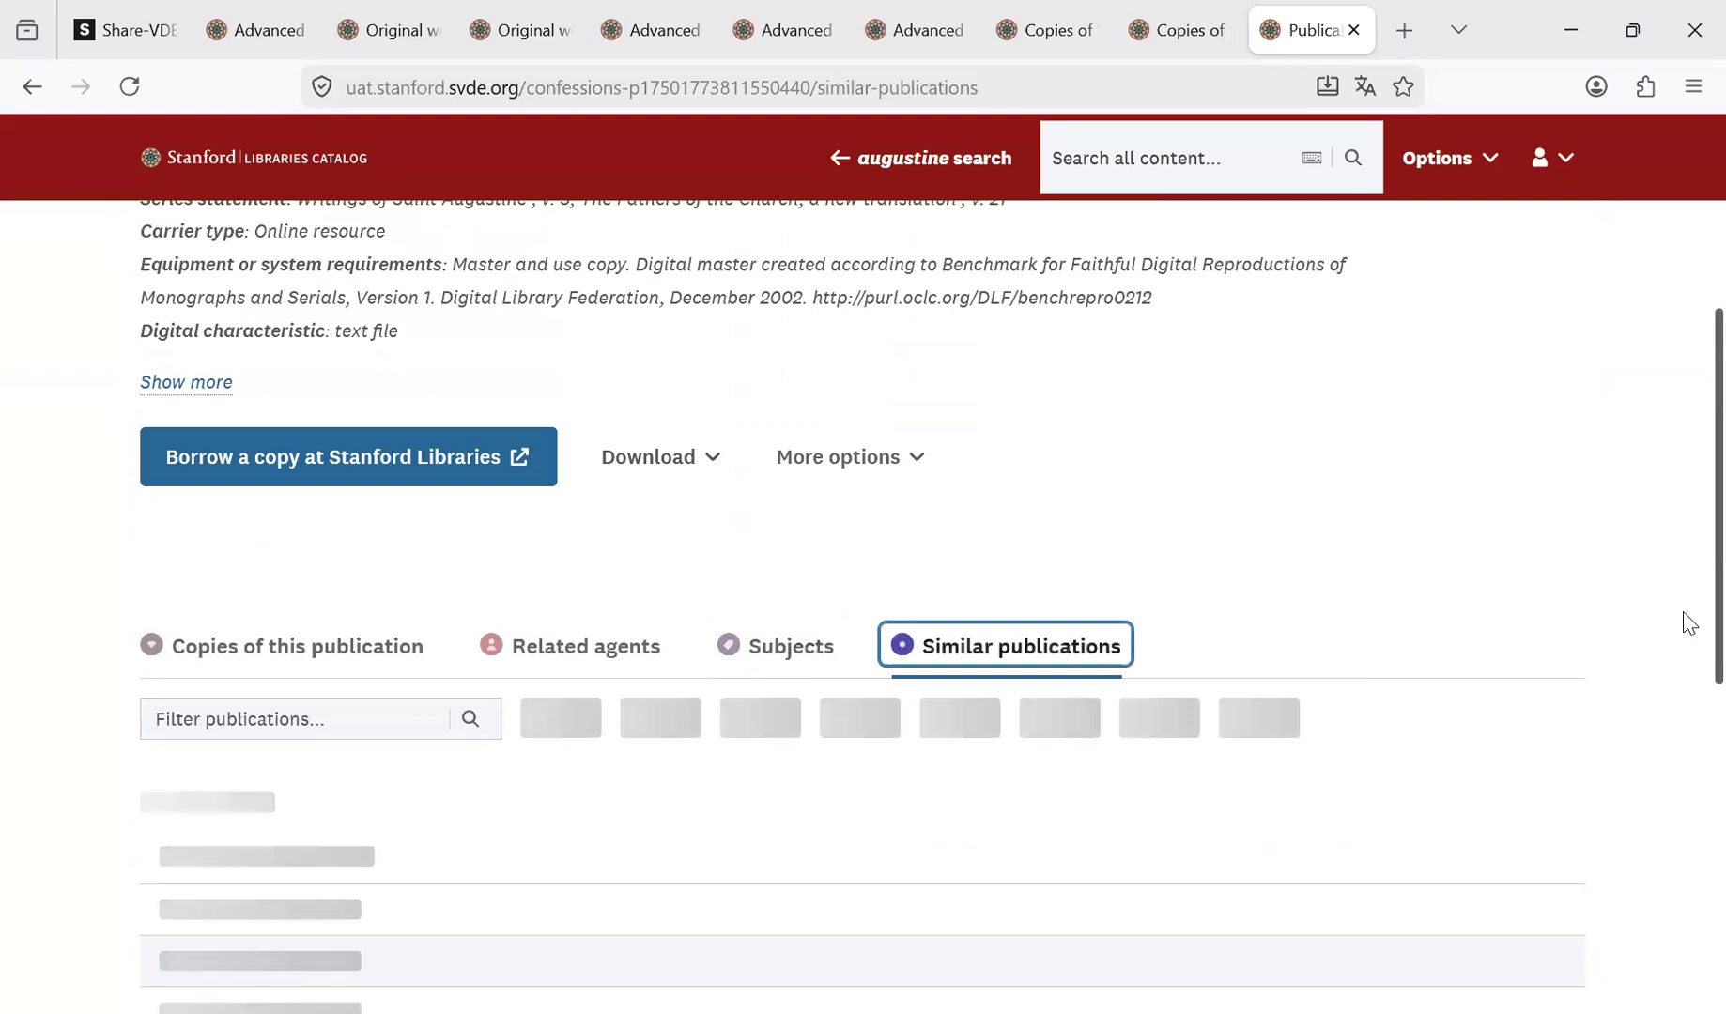
scroll(1689, 620, up, 5)
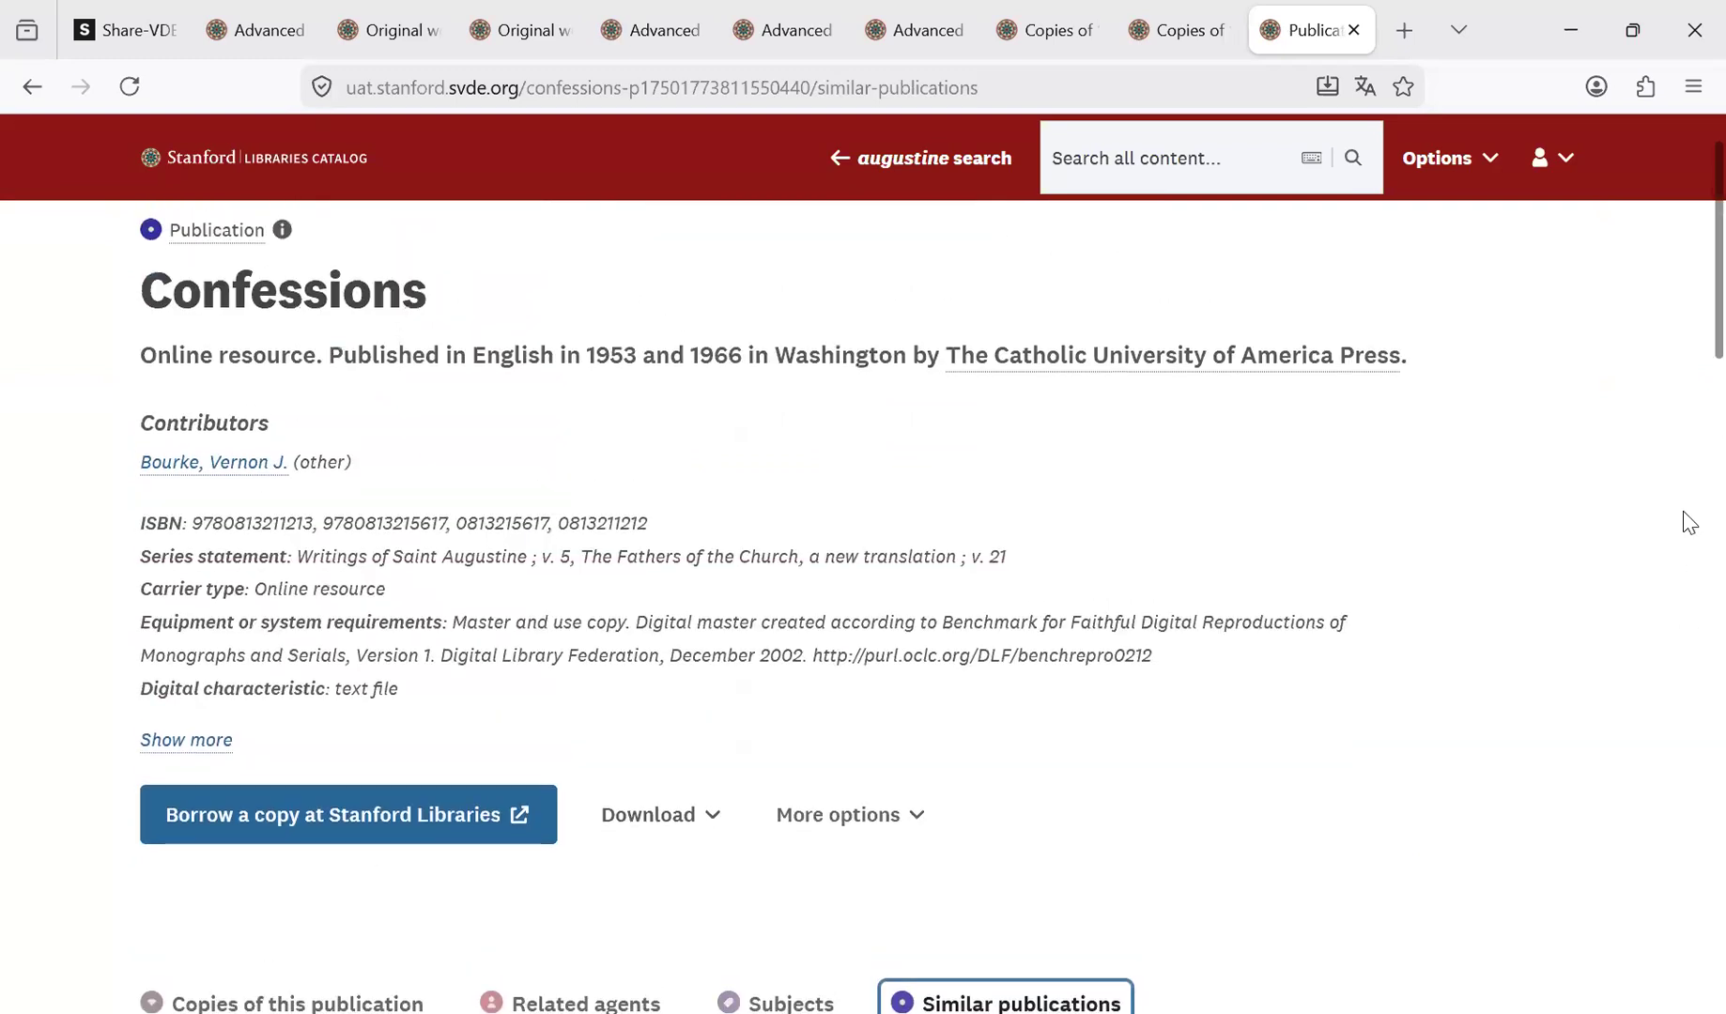
scroll(1689, 500, down, 5)
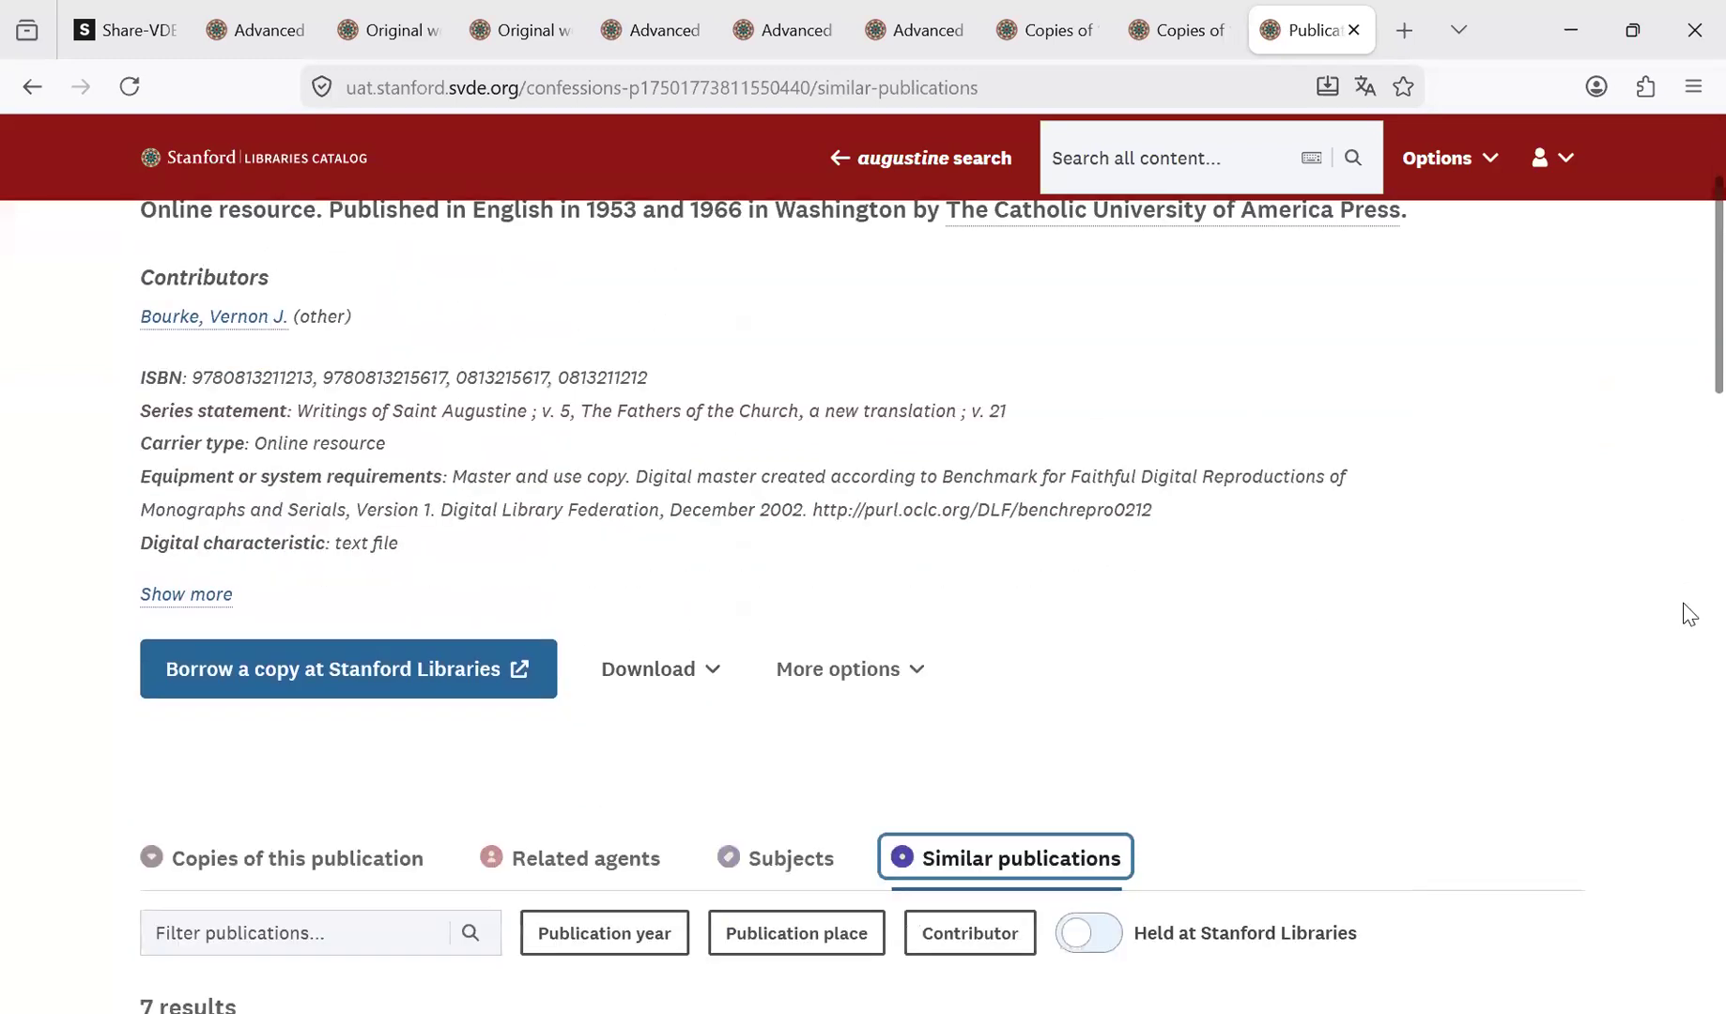
scroll(1688, 635, down, 3)
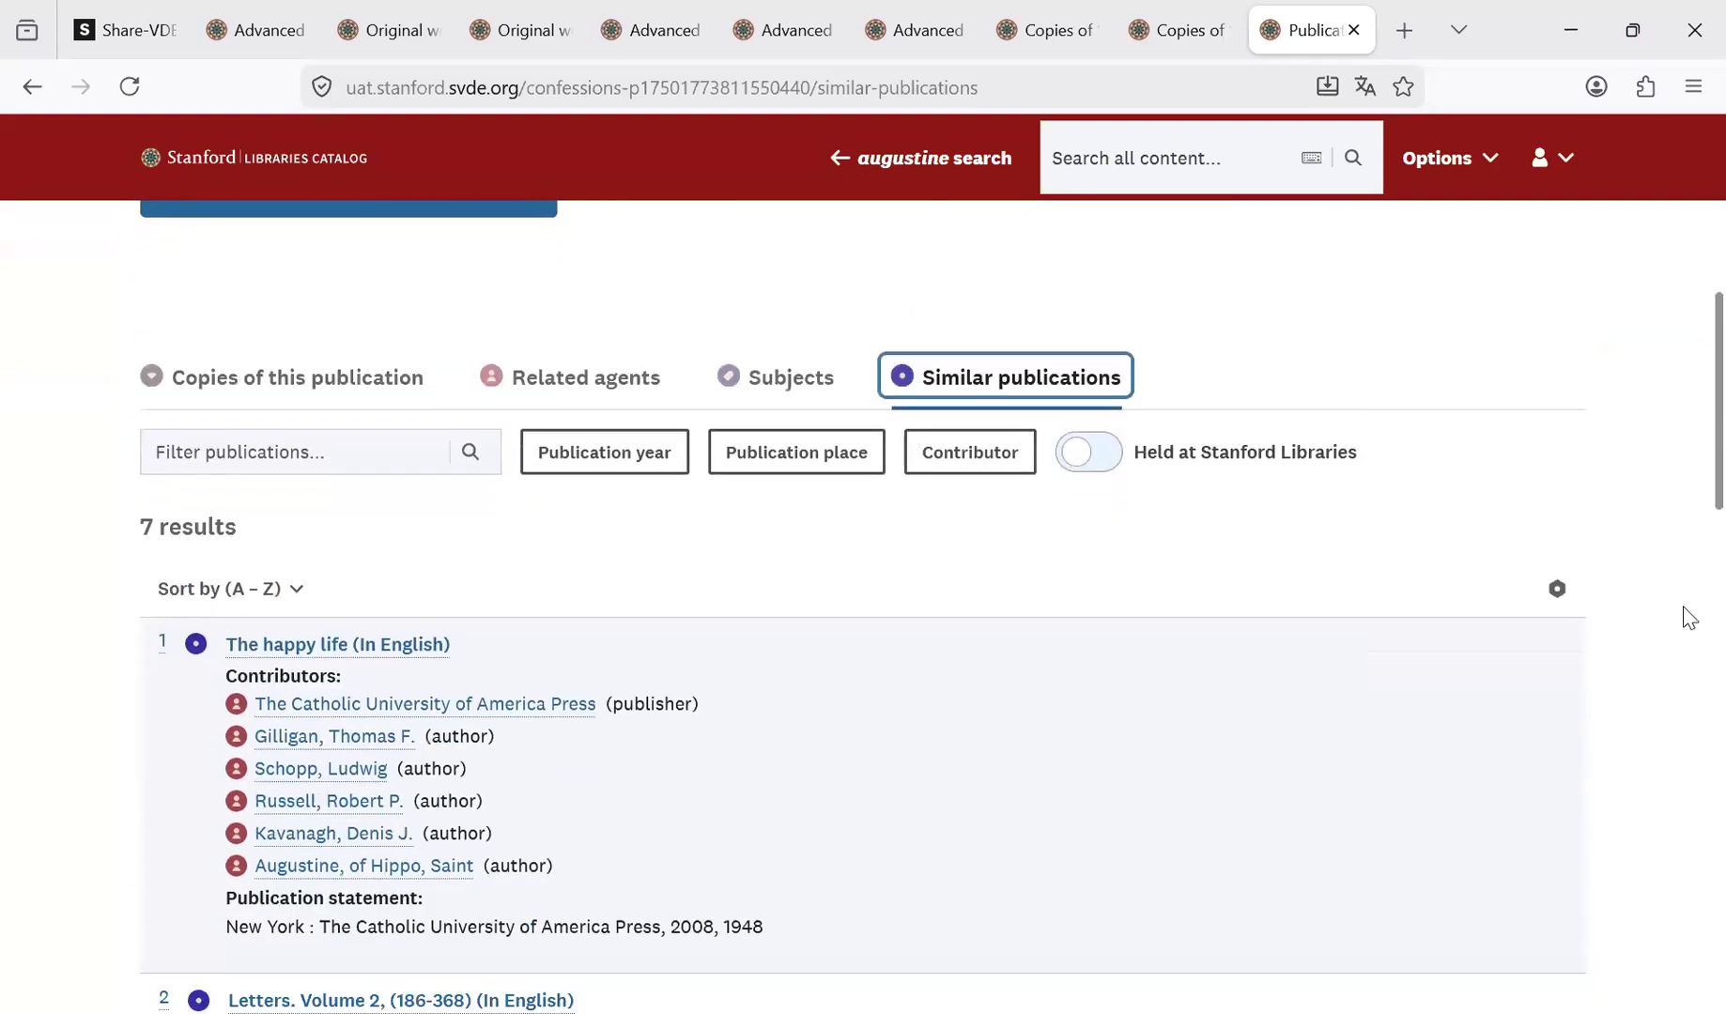
scroll(1690, 492, down, 1)
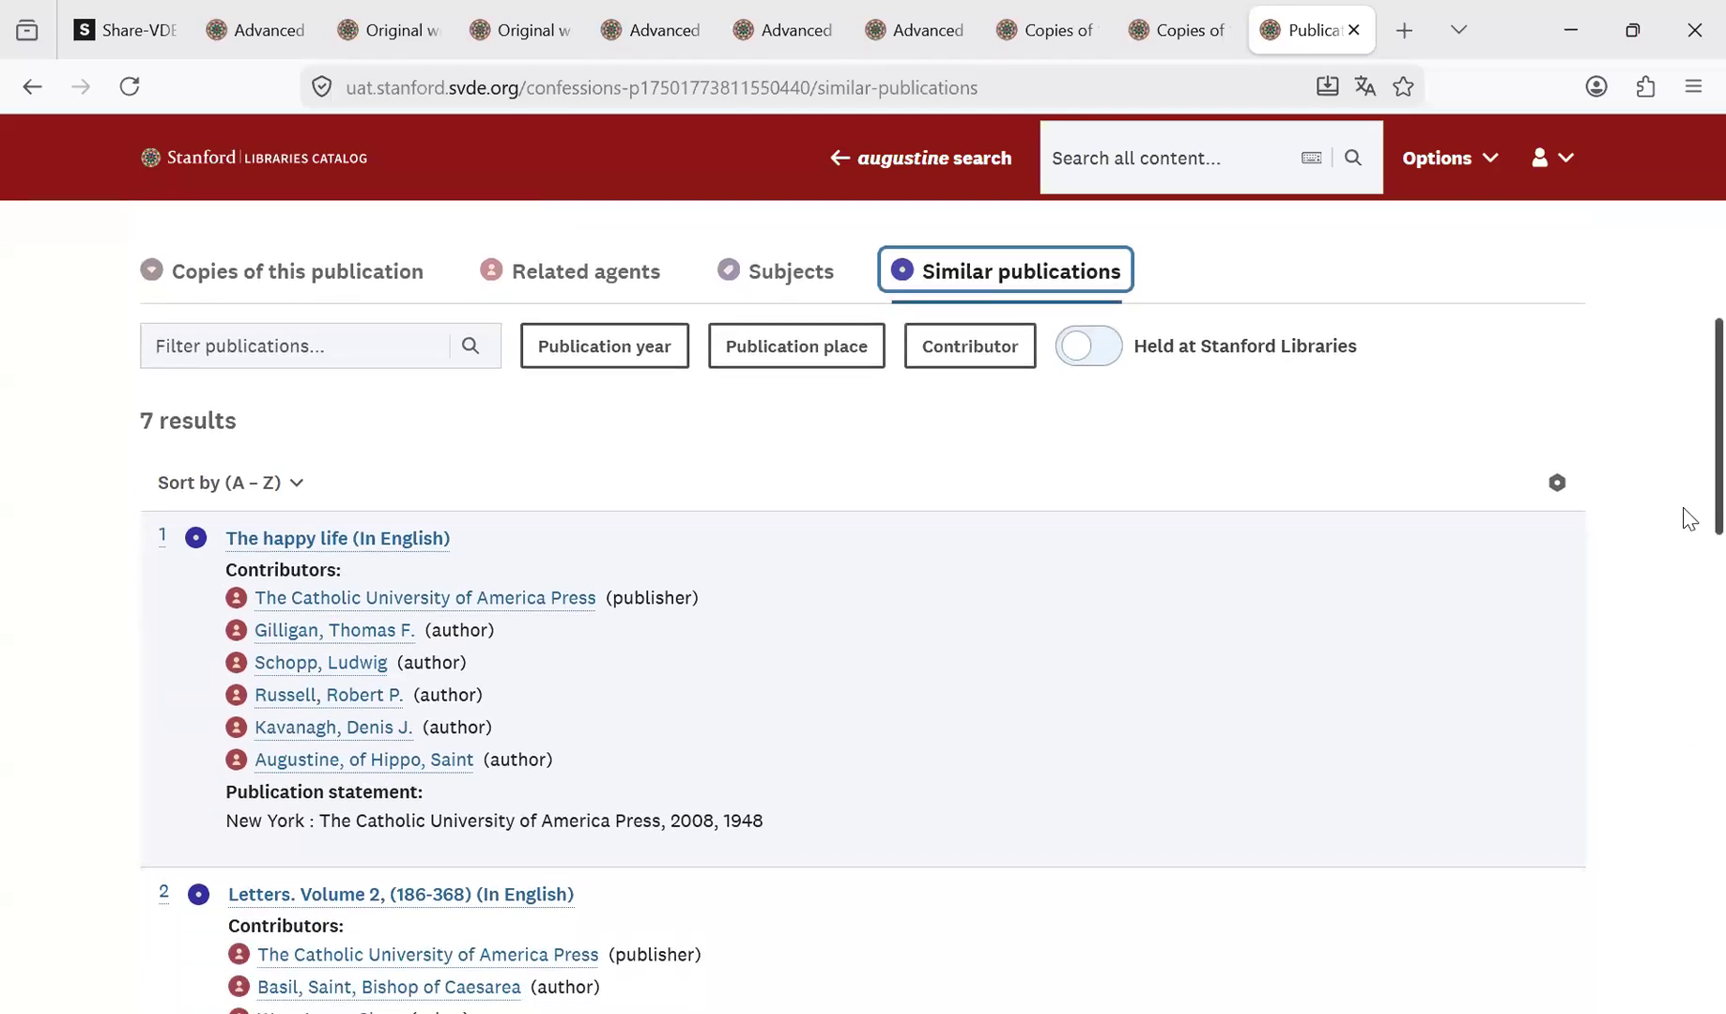
Apply the "Held at Stanford Libraries" filter to the similar publications and review the filtered list.
scroll(1686, 498, up, 2)
click(1104, 535)
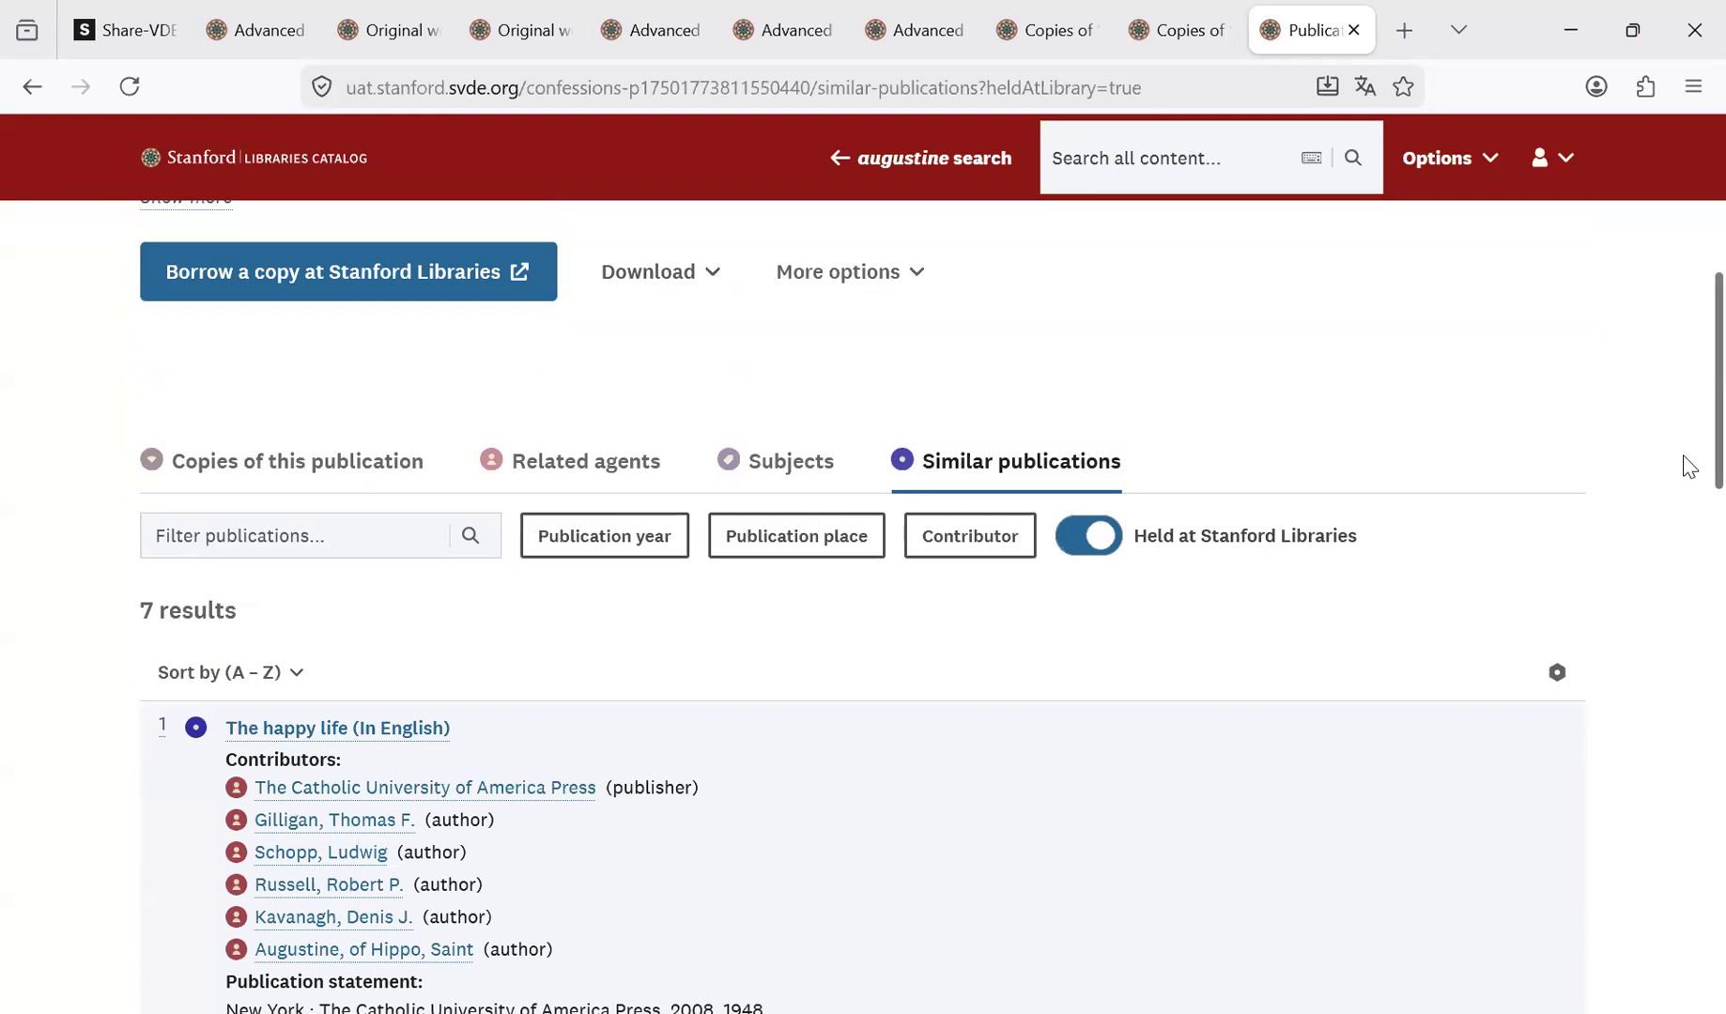
scroll(1690, 484, down, 1)
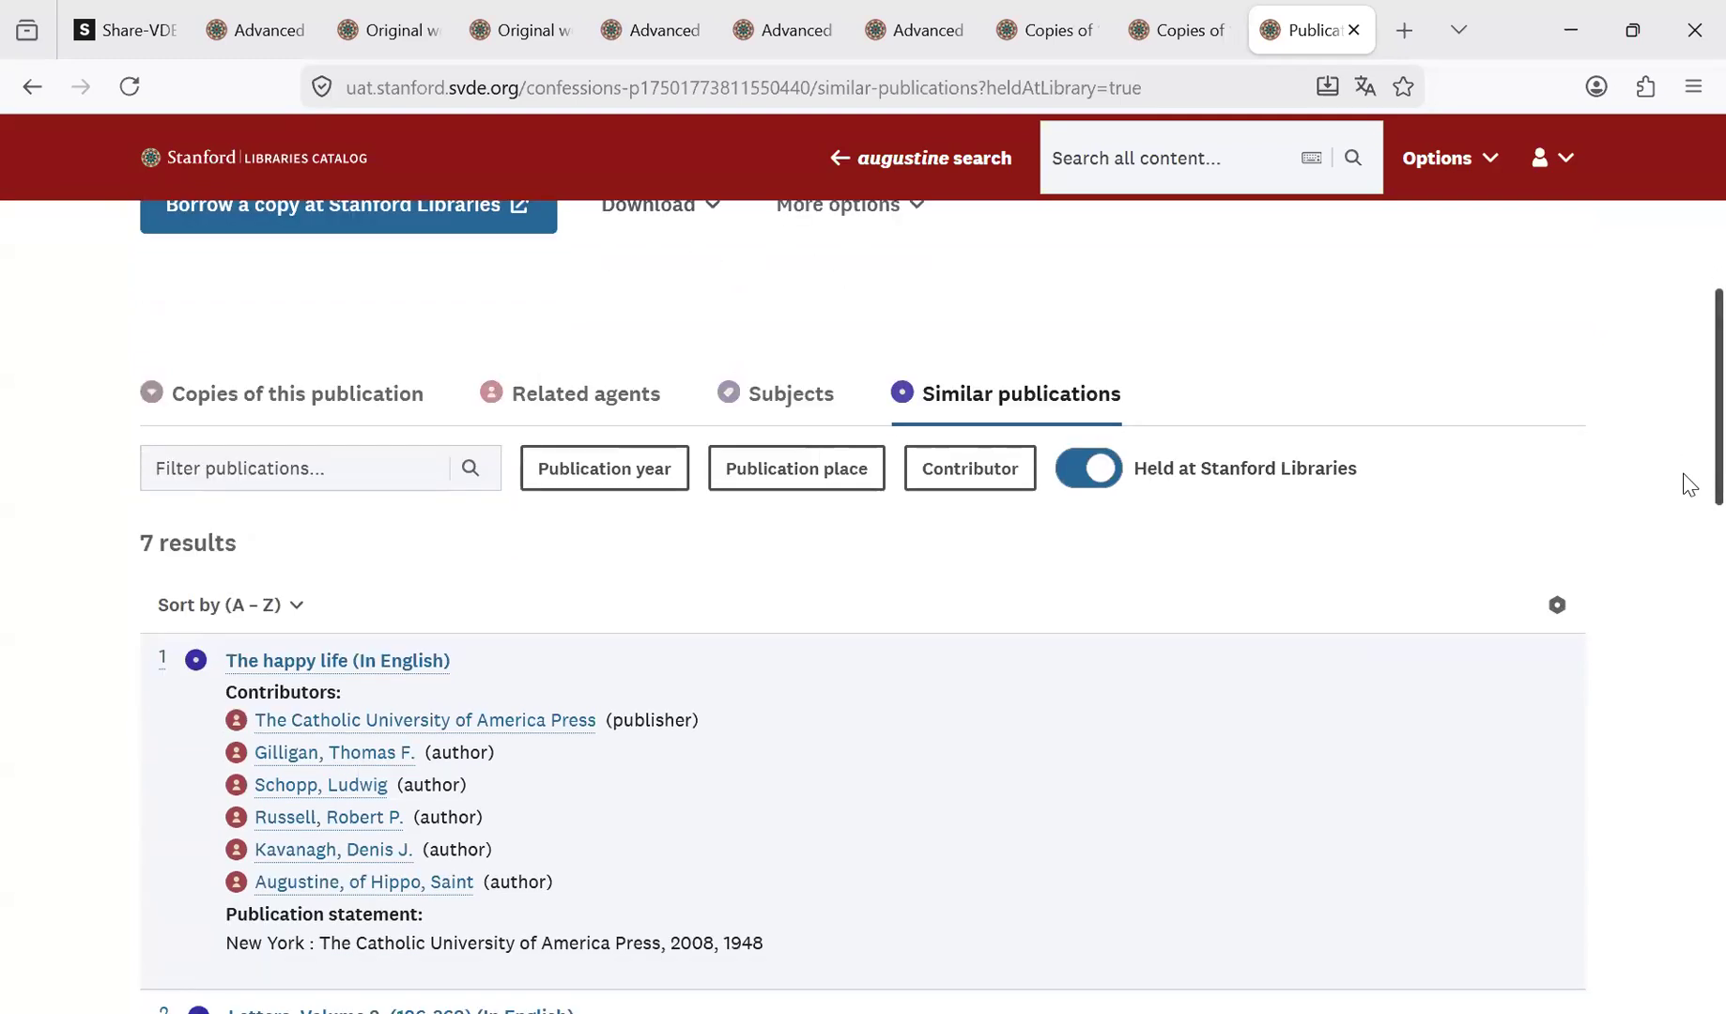
scroll(1690, 484, down, 2)
scroll(1690, 526, down, 2)
scroll(1690, 498, up, 3)
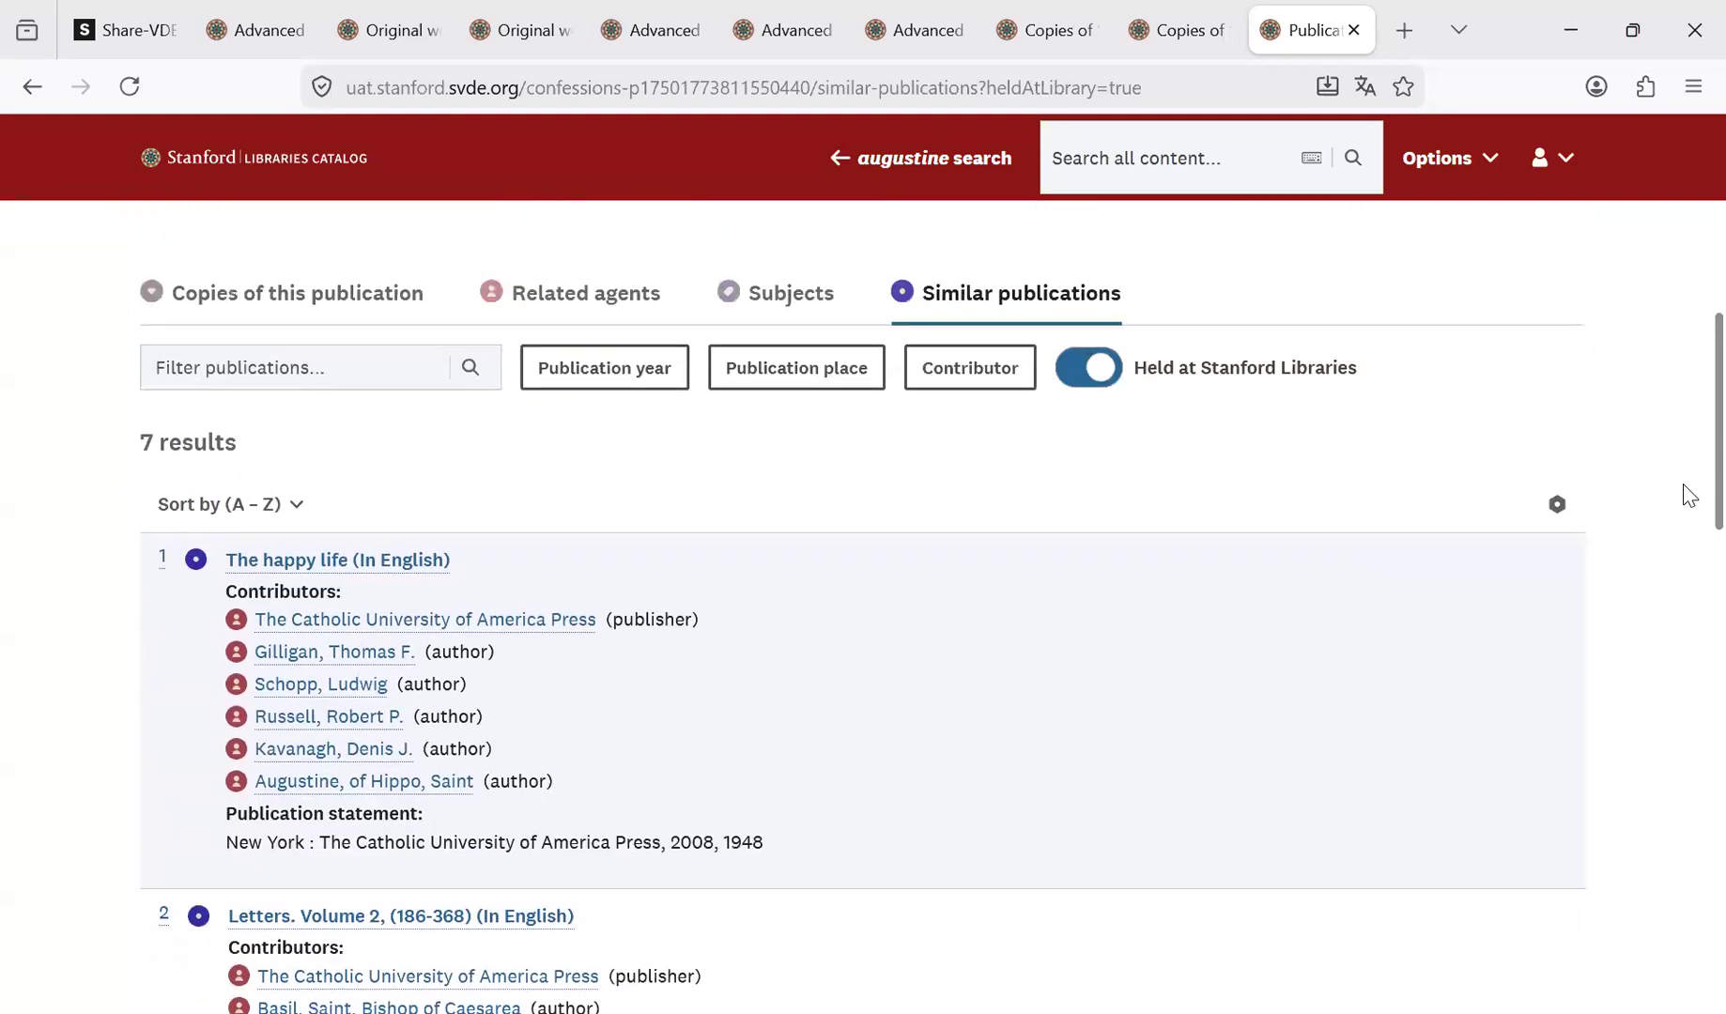
click(1087, 429)
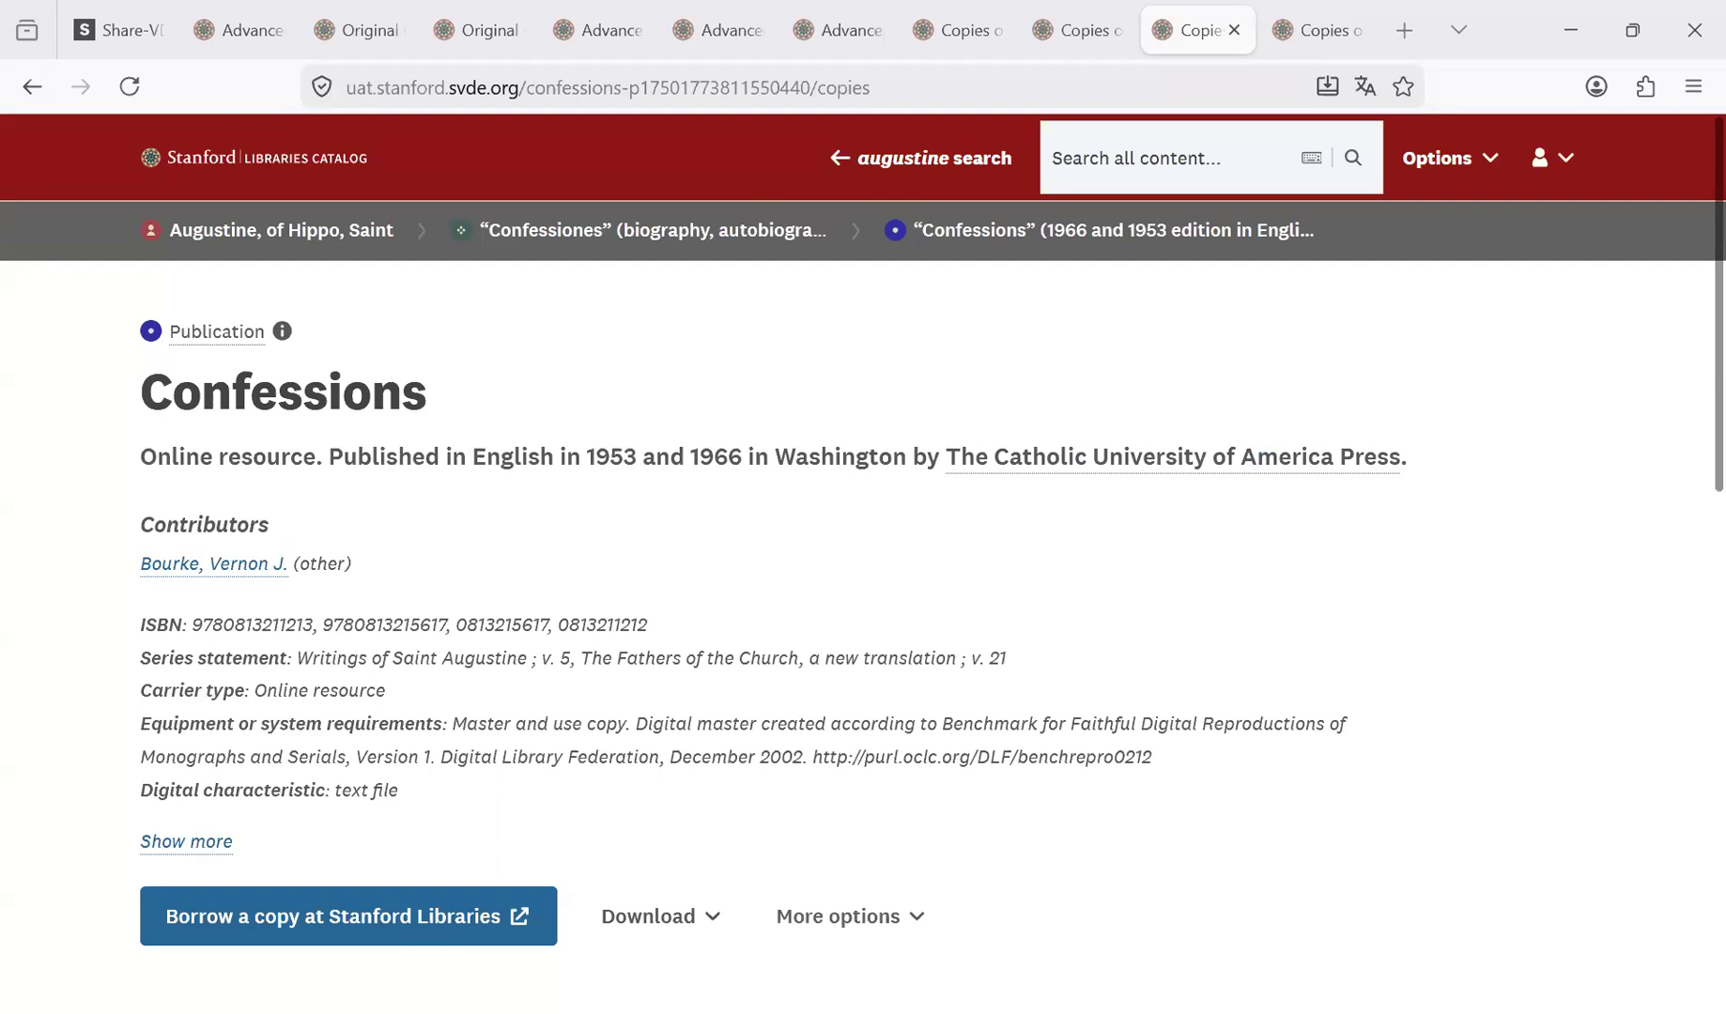
Expand the full description of the Confessions publication and review its metadata, including the table of contents.
click(186, 842)
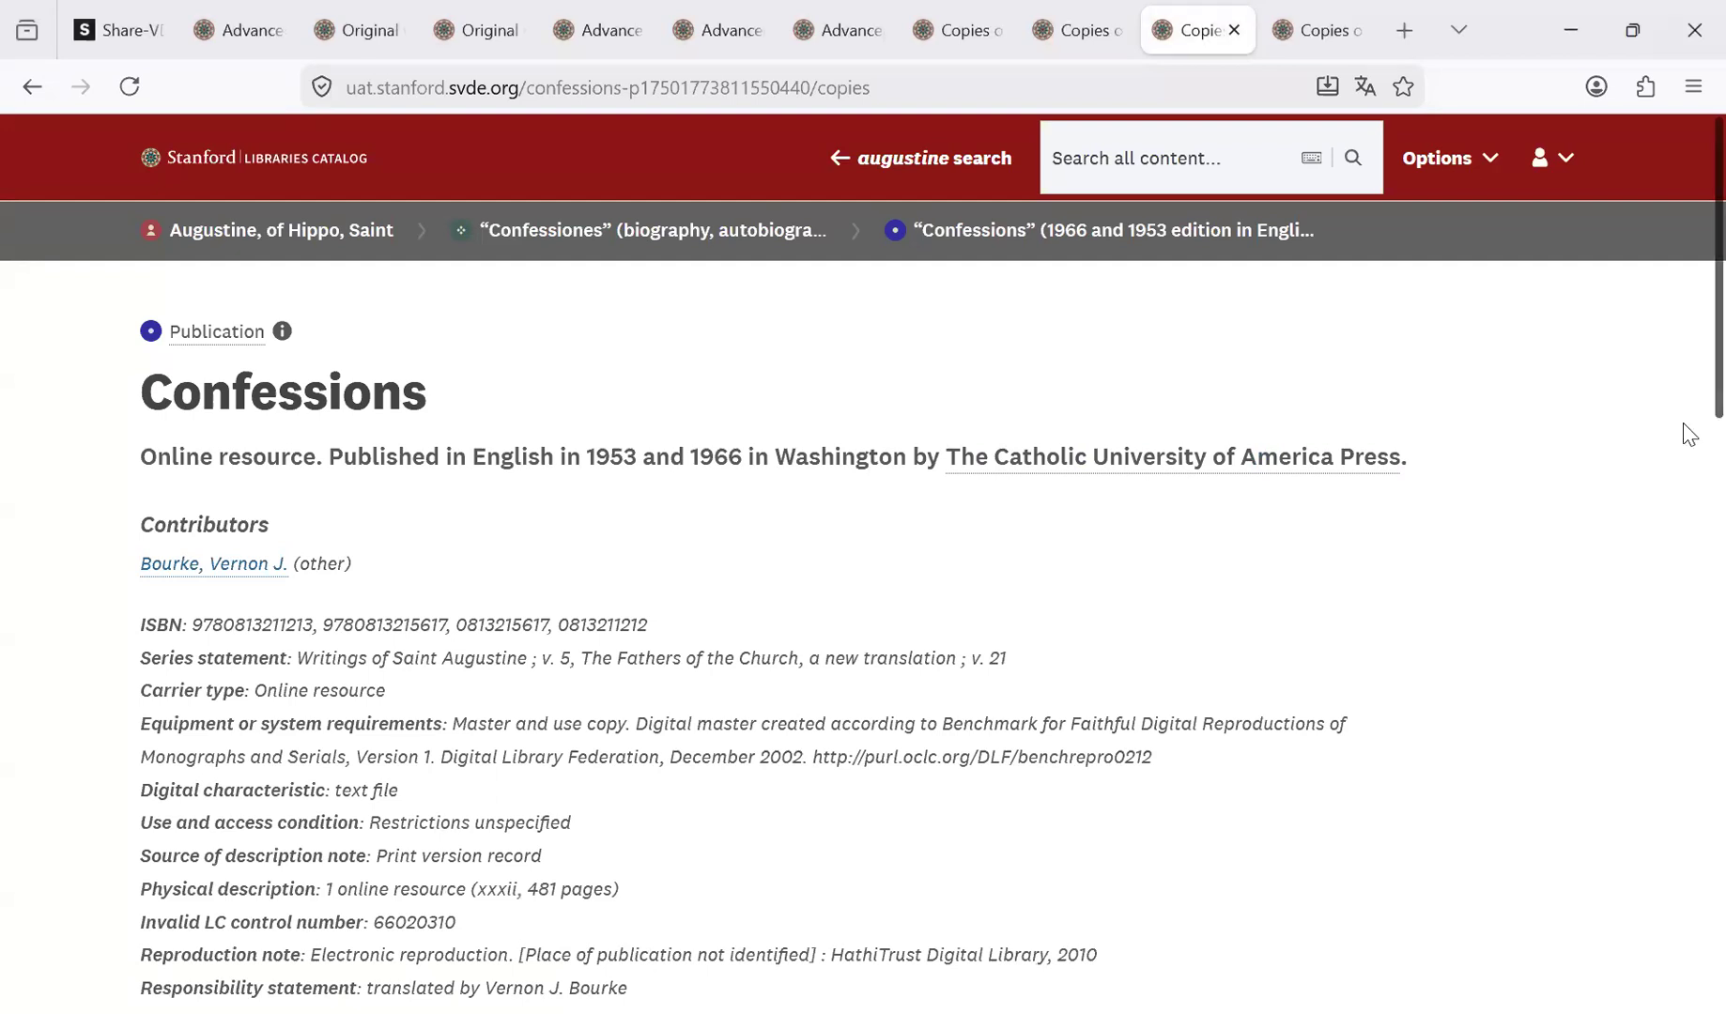
scroll(1684, 507, down, 6)
scroll(1678, 615, down, 5)
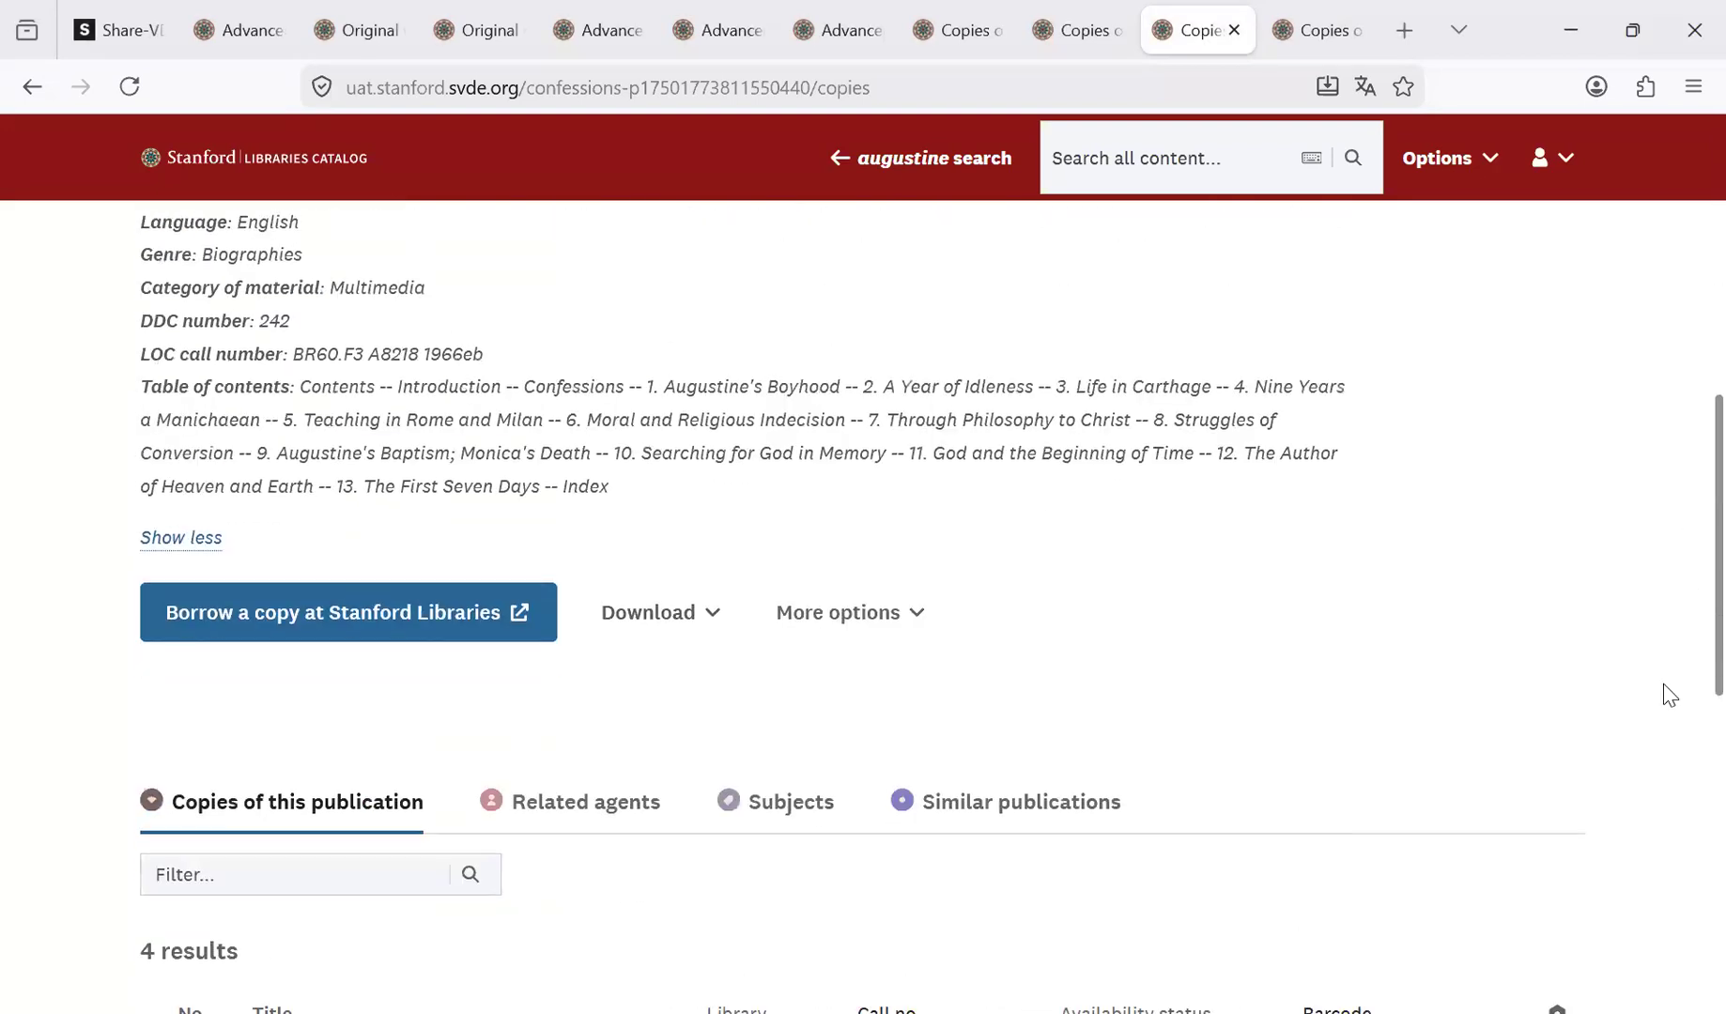
scroll(1678, 723, up, 6)
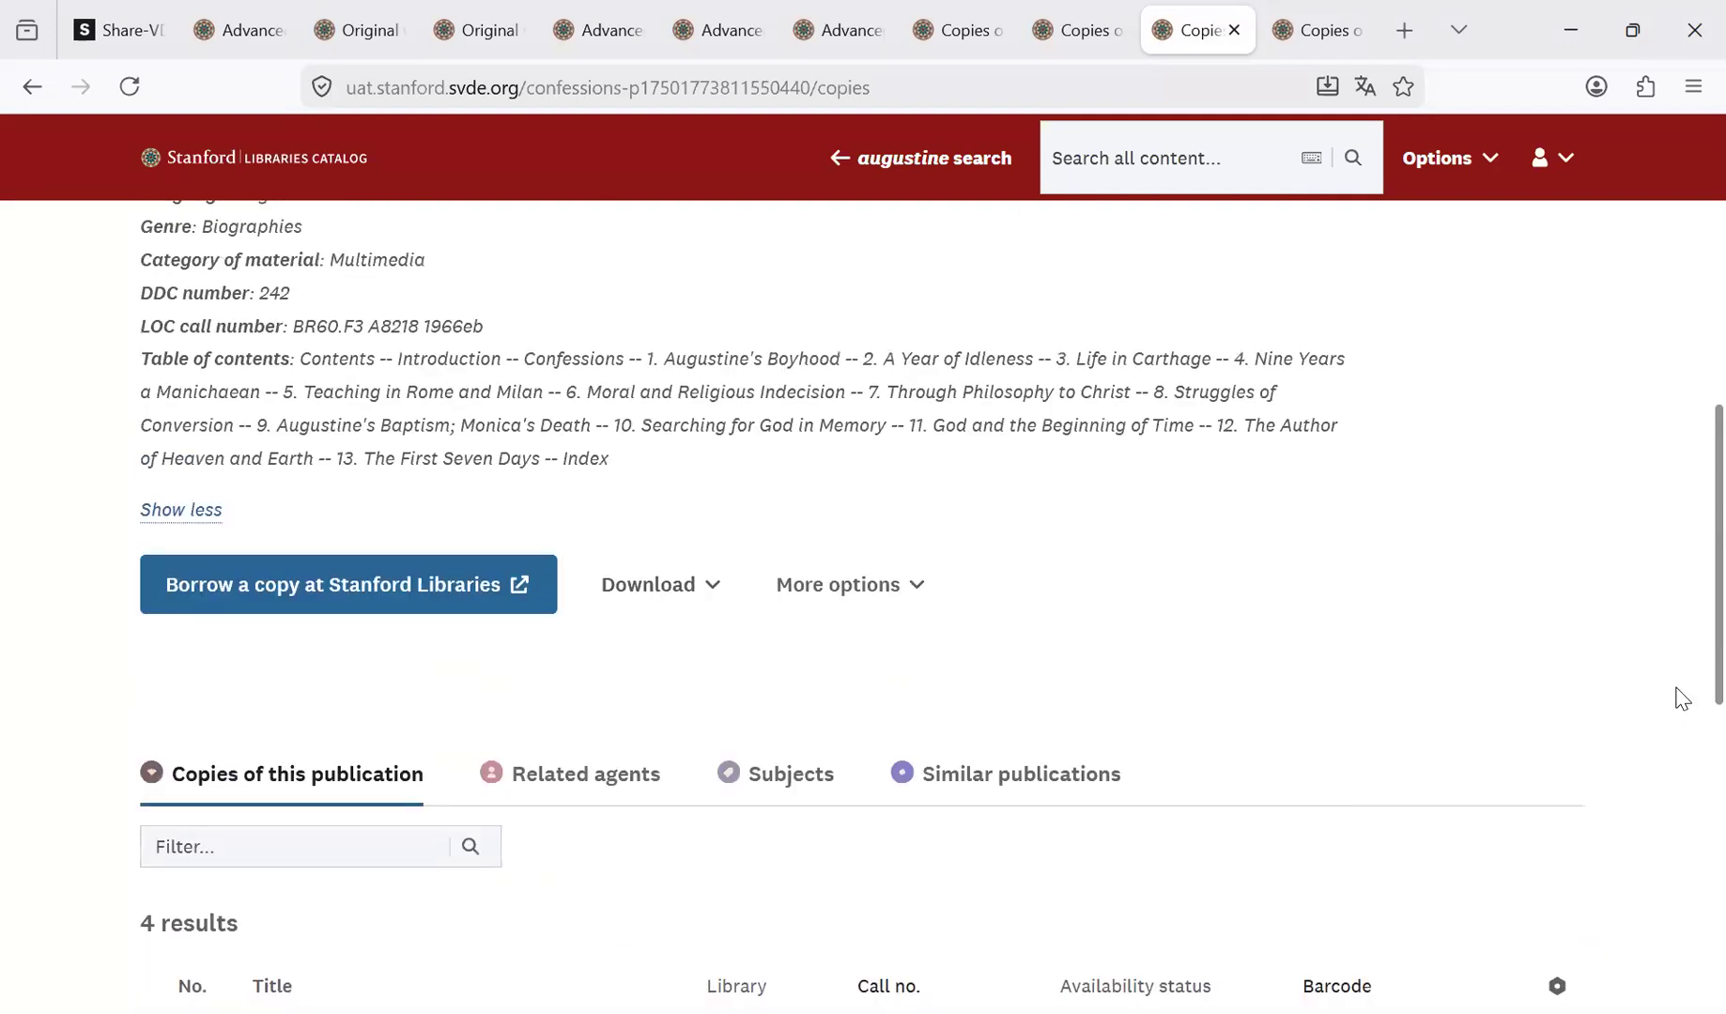
scroll(1690, 545, up, 1)
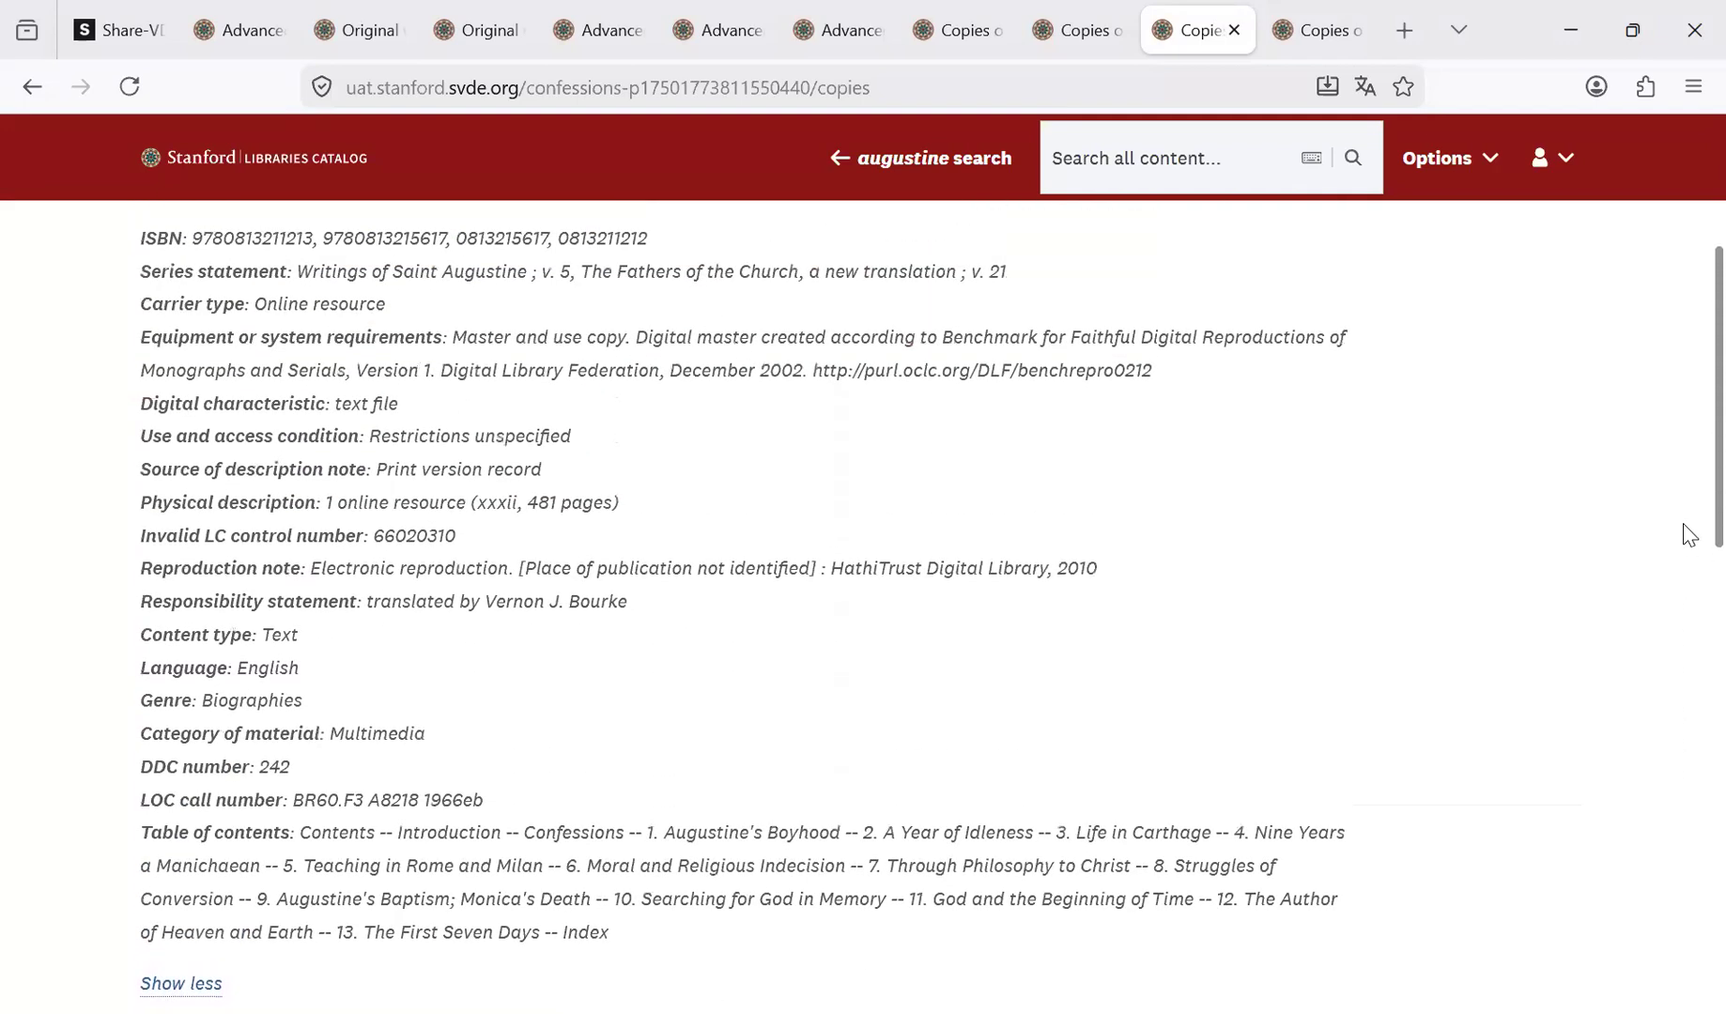
scroll(1688, 540, down, 1)
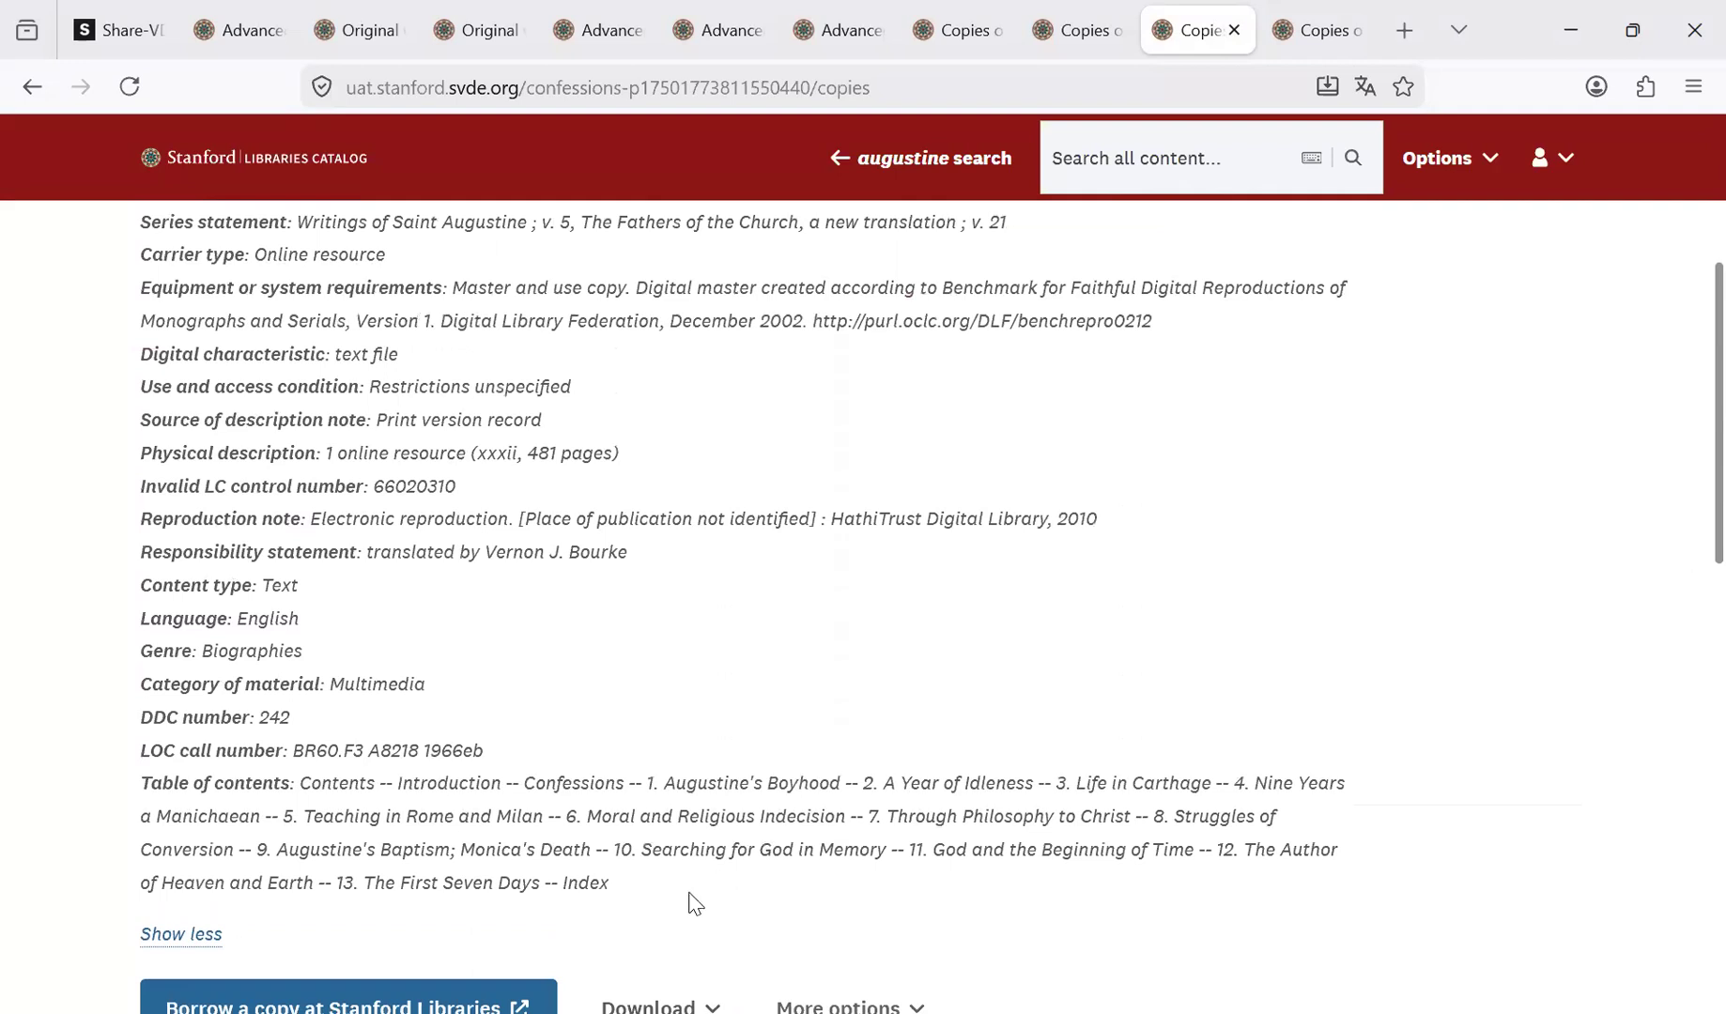
drag(133, 790, 290, 784)
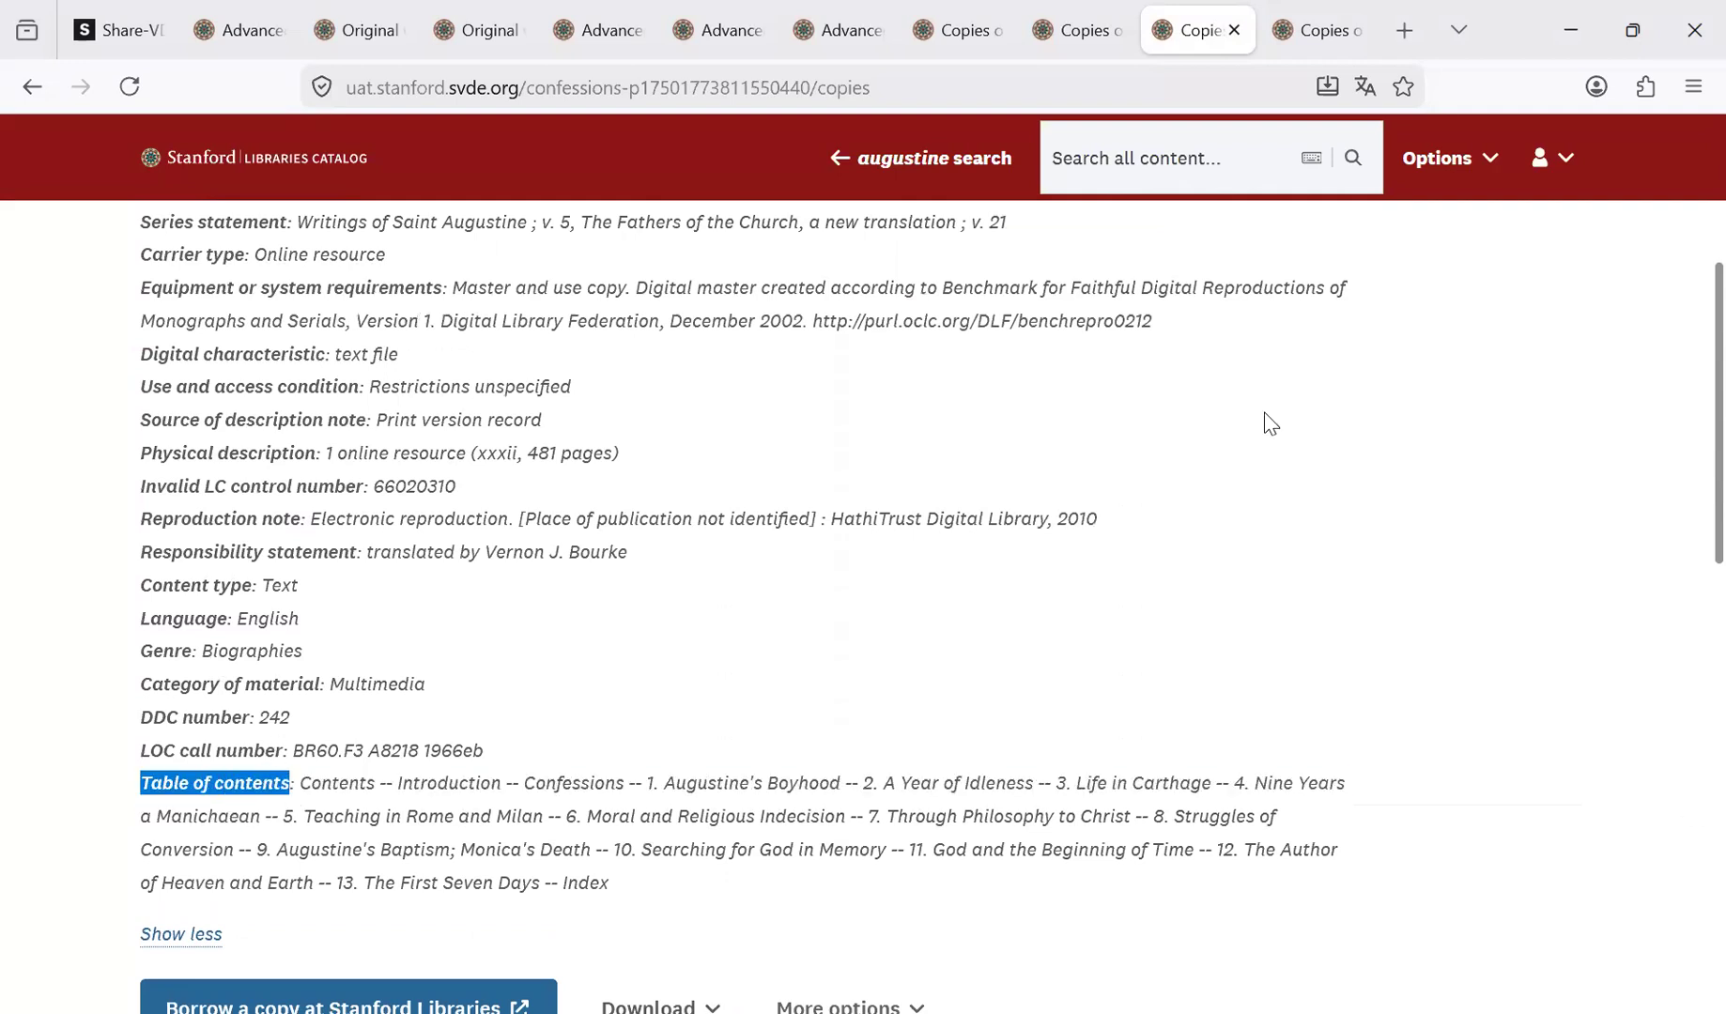
click(1684, 429)
scroll(1684, 414, up, 3)
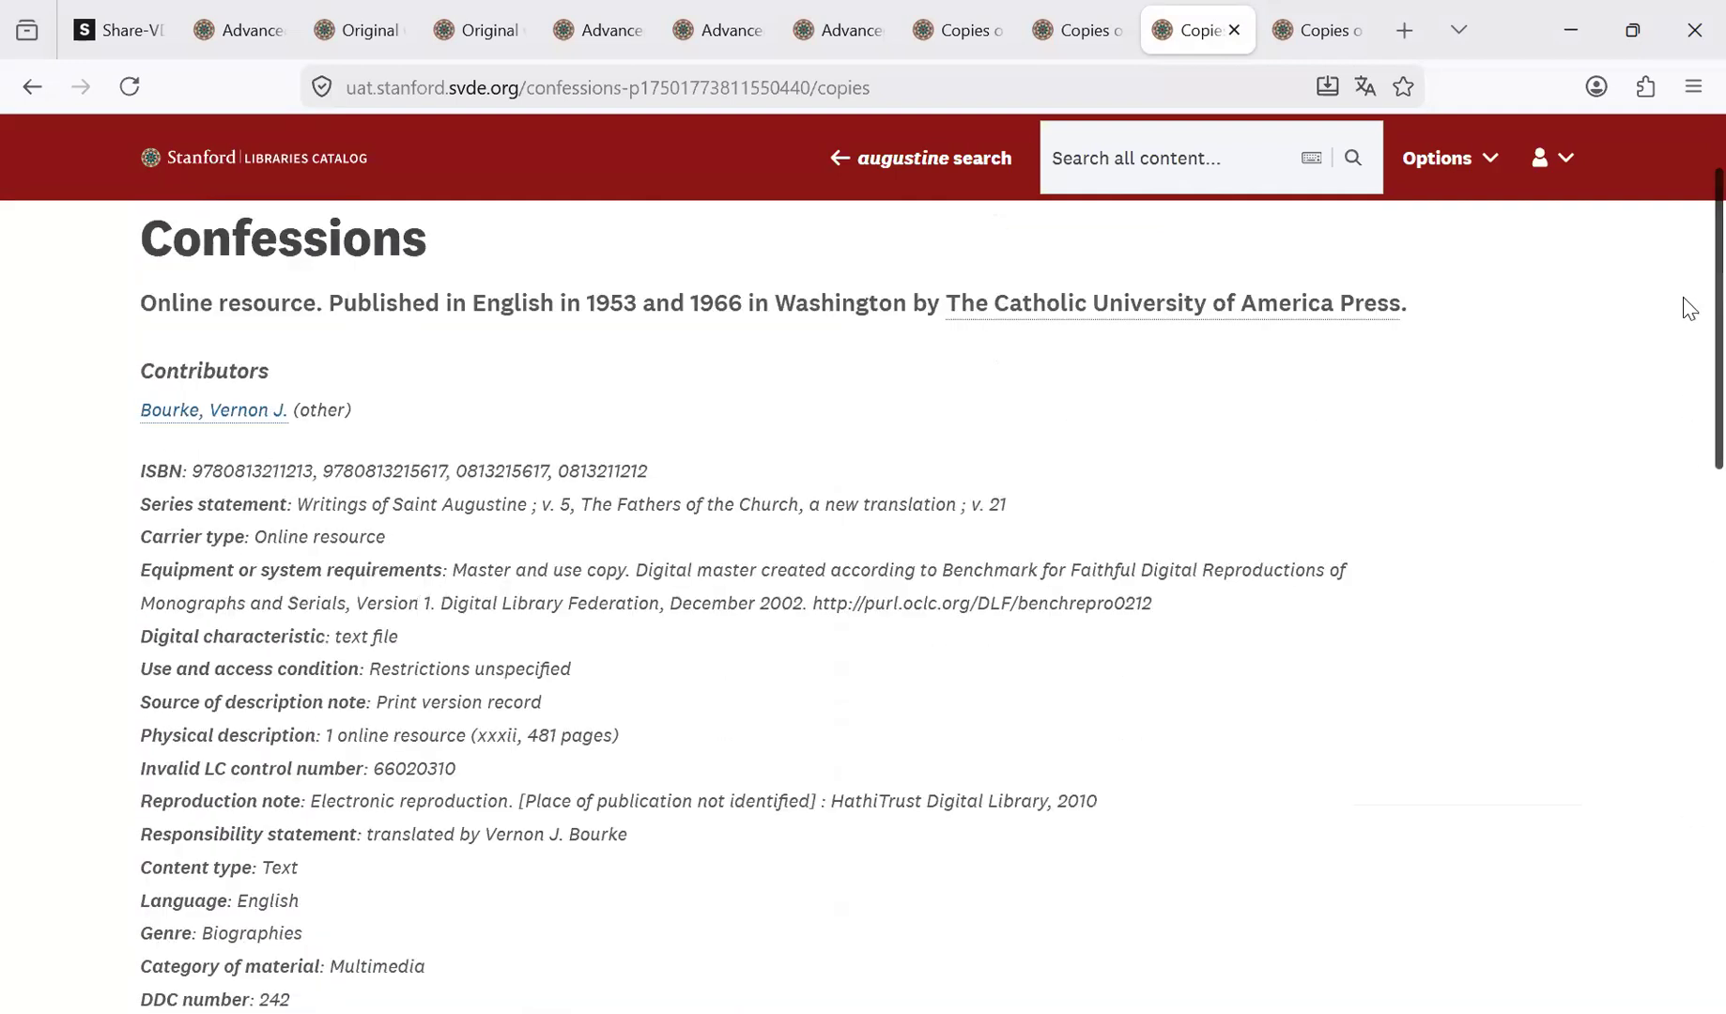
scroll(1681, 498, down, 8)
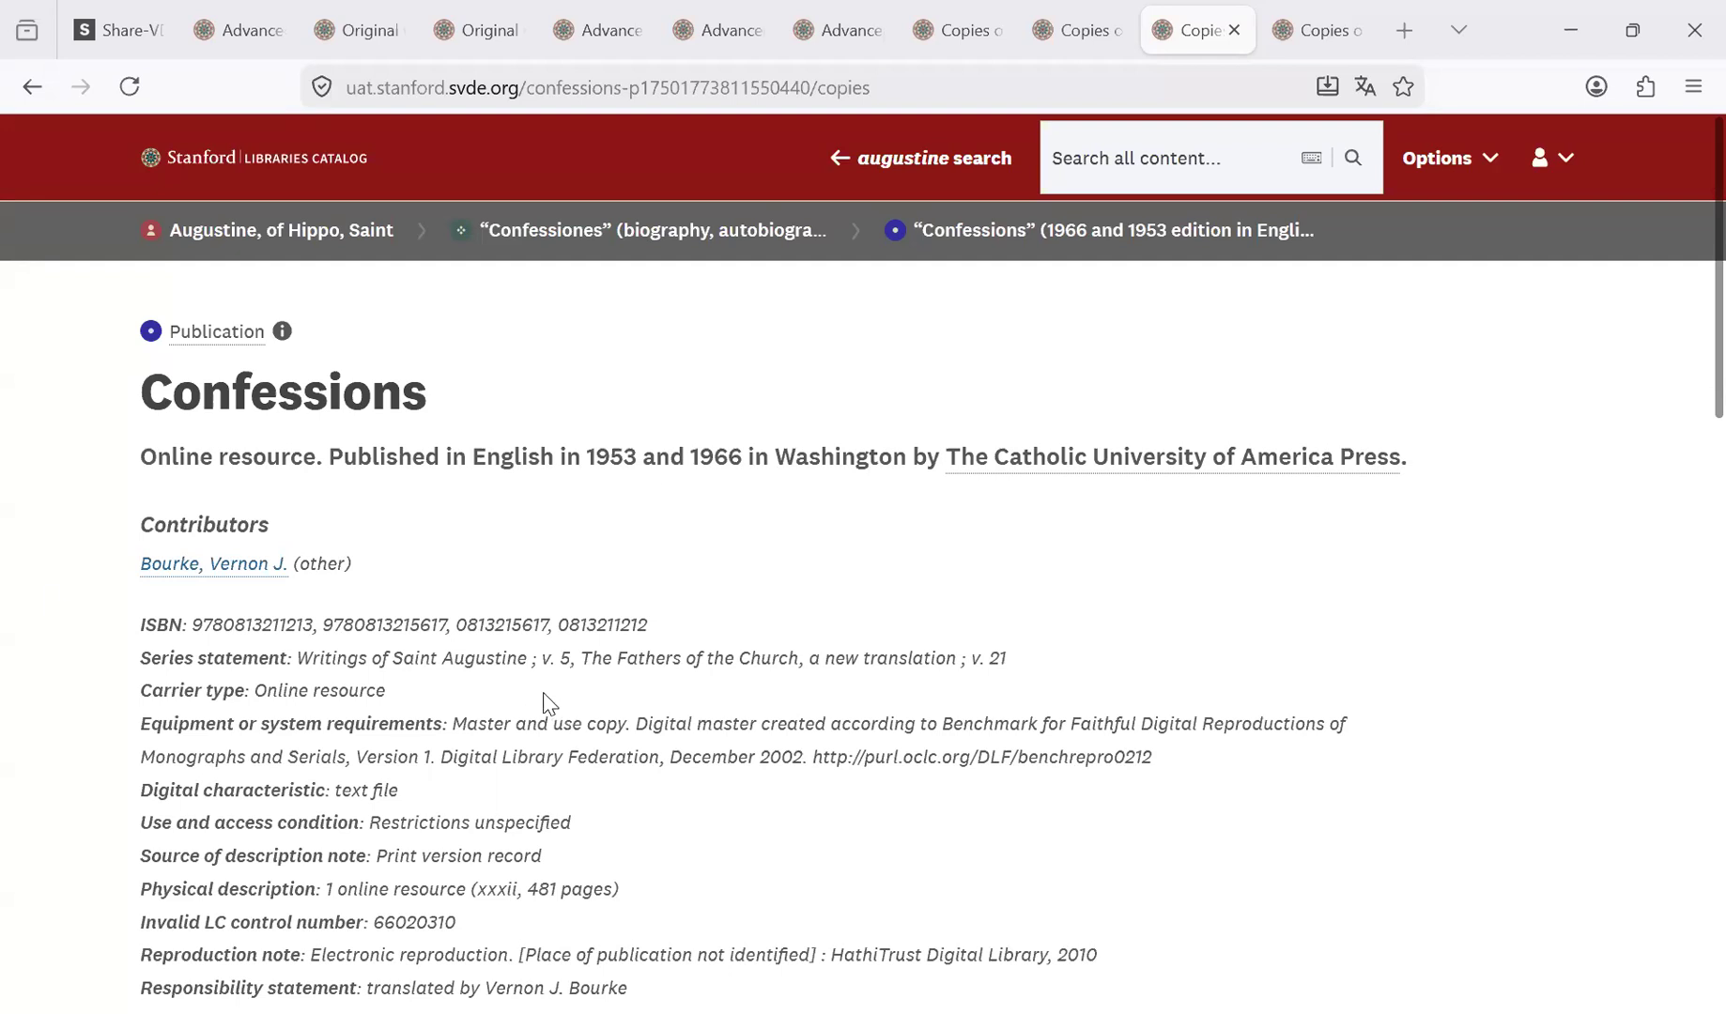
Return to the original work Confessiones, review its publications, and go back to the person page for Augustine, of Hippo, Saint.
click(712, 248)
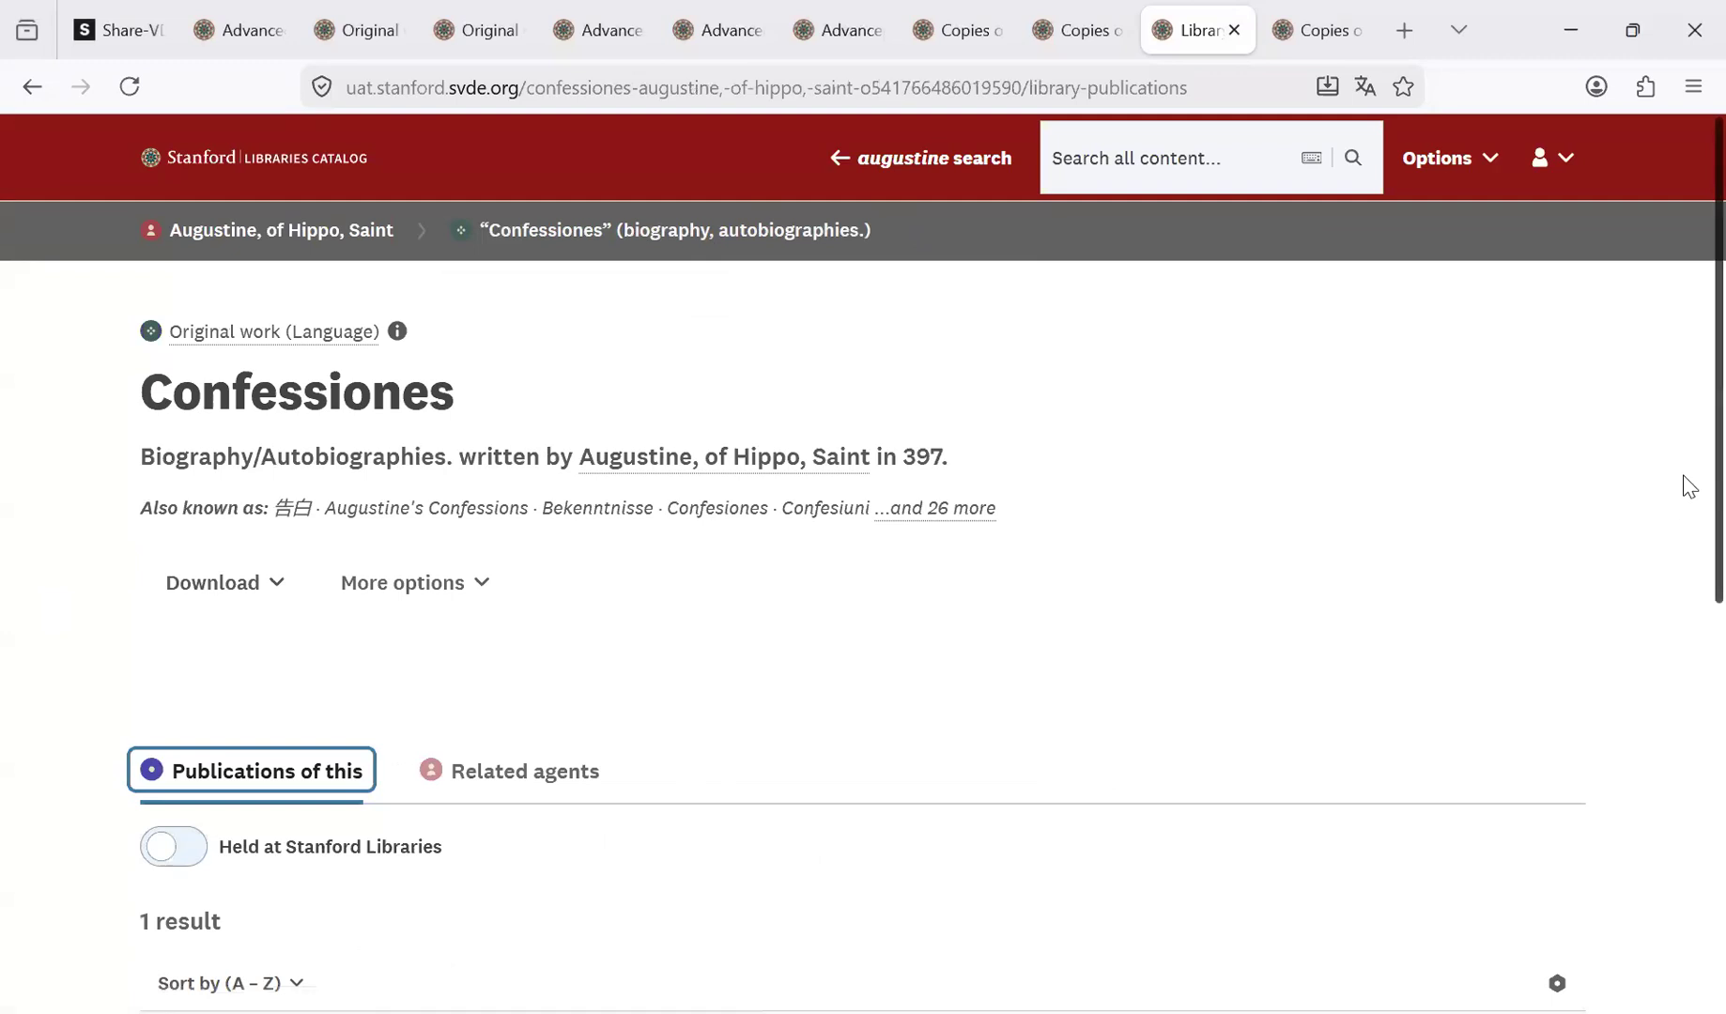
scroll(1689, 658, down, 1)
scroll(1686, 724, down, 3)
scroll(1687, 582, up, 3)
scroll(1686, 705, down, 5)
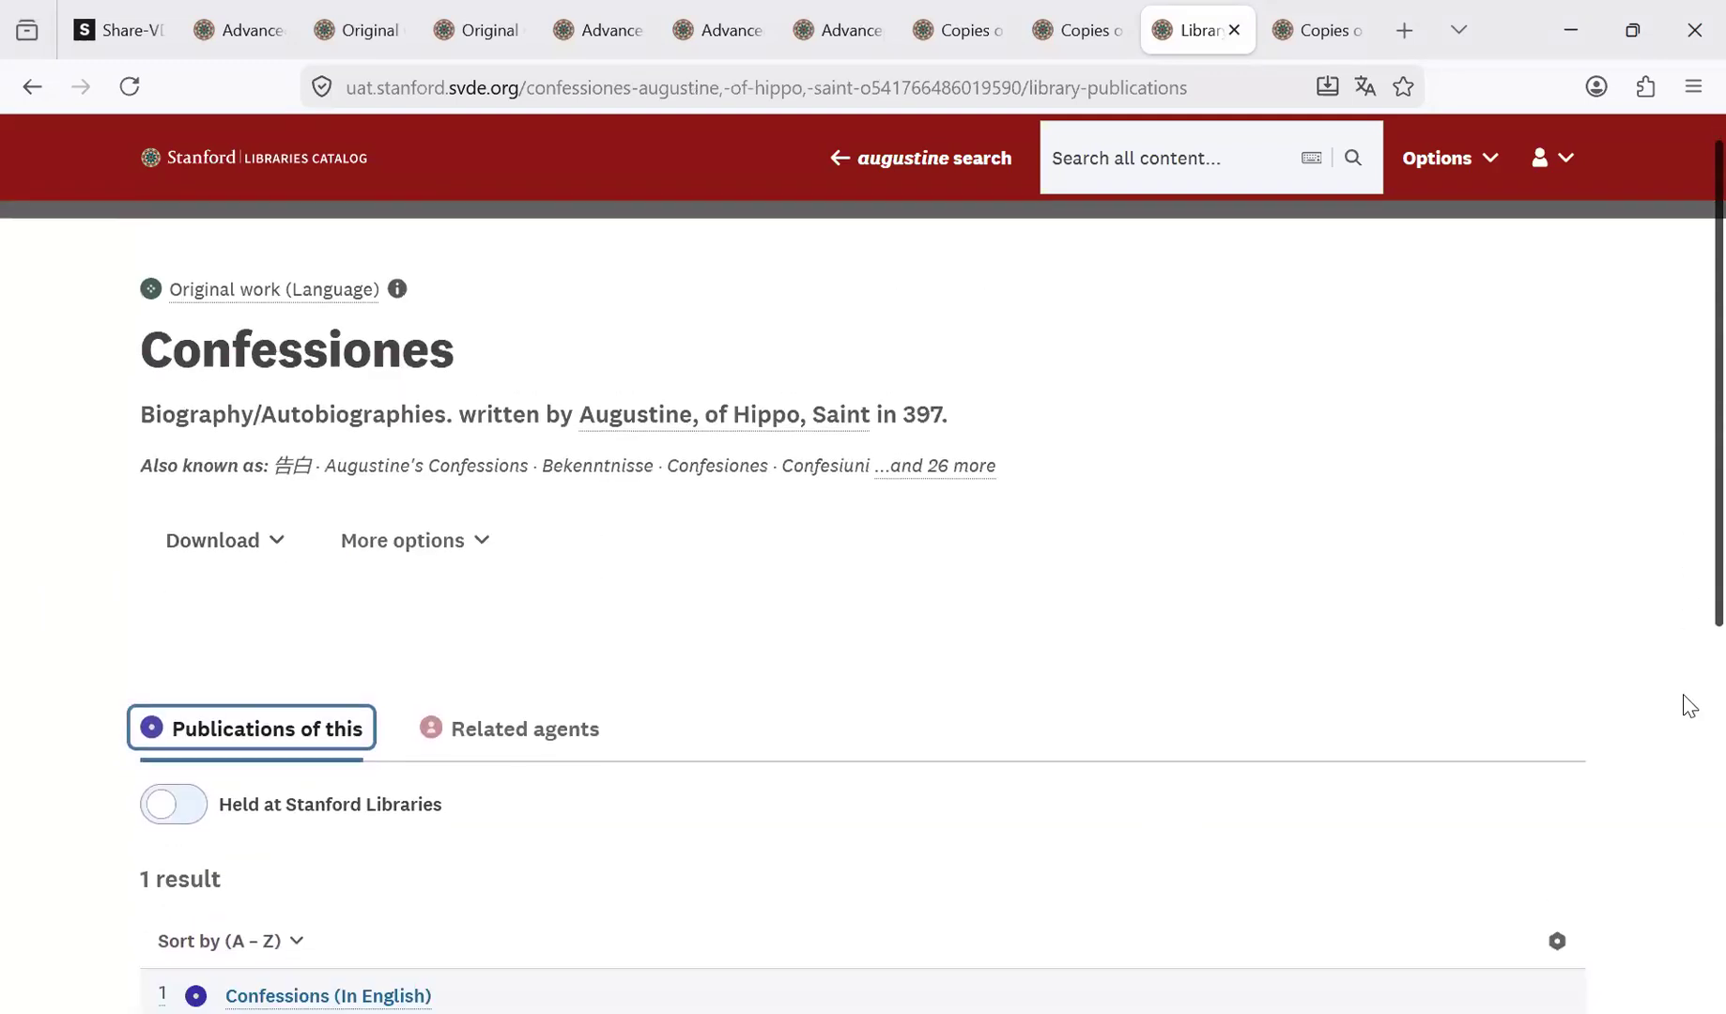
scroll(1687, 658, up, 6)
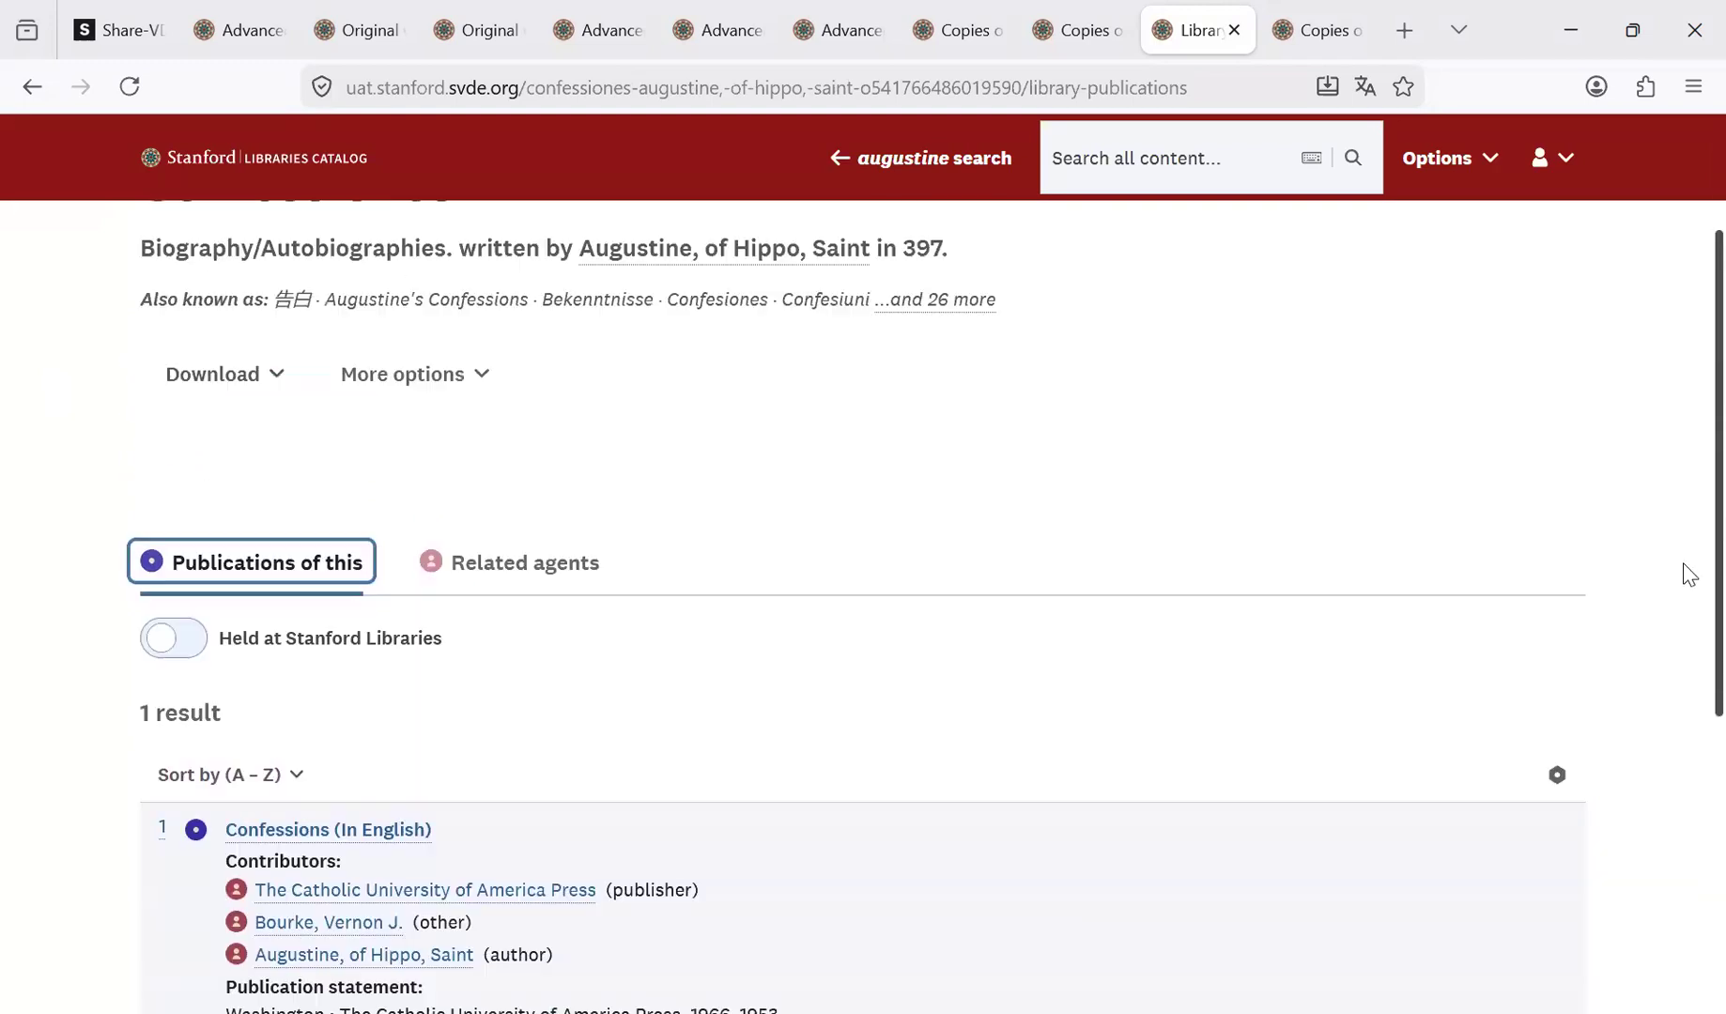
click(265, 215)
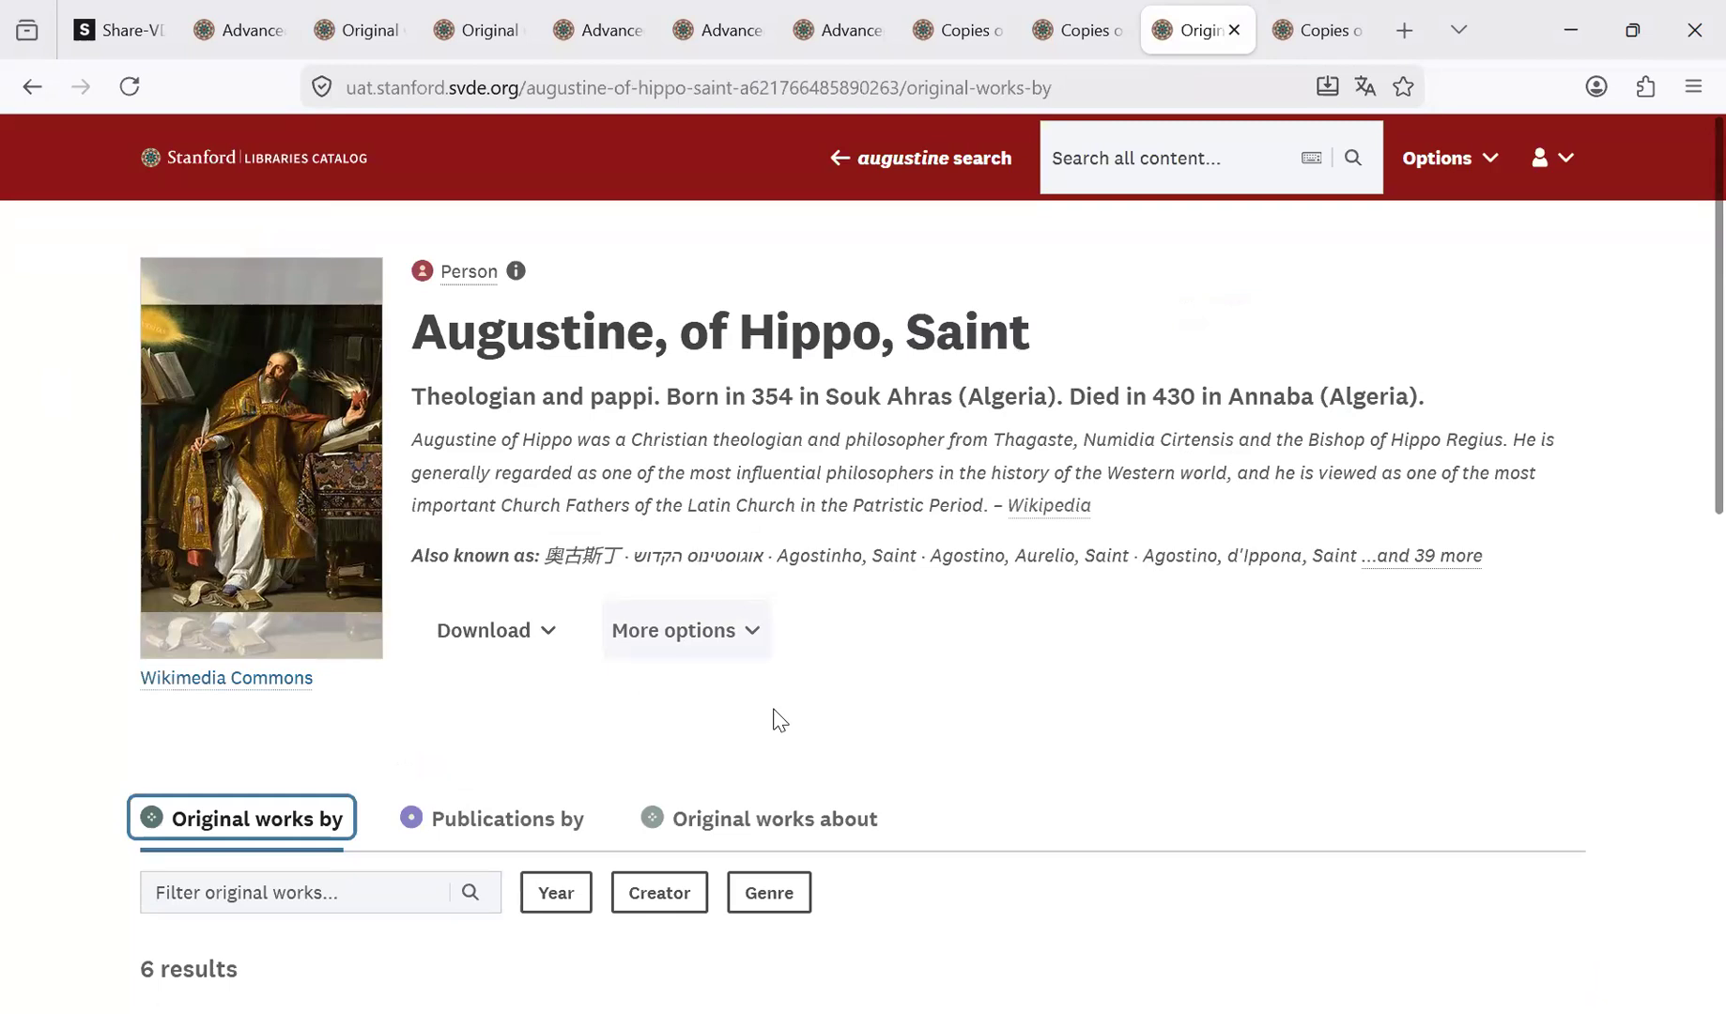
click(1192, 471)
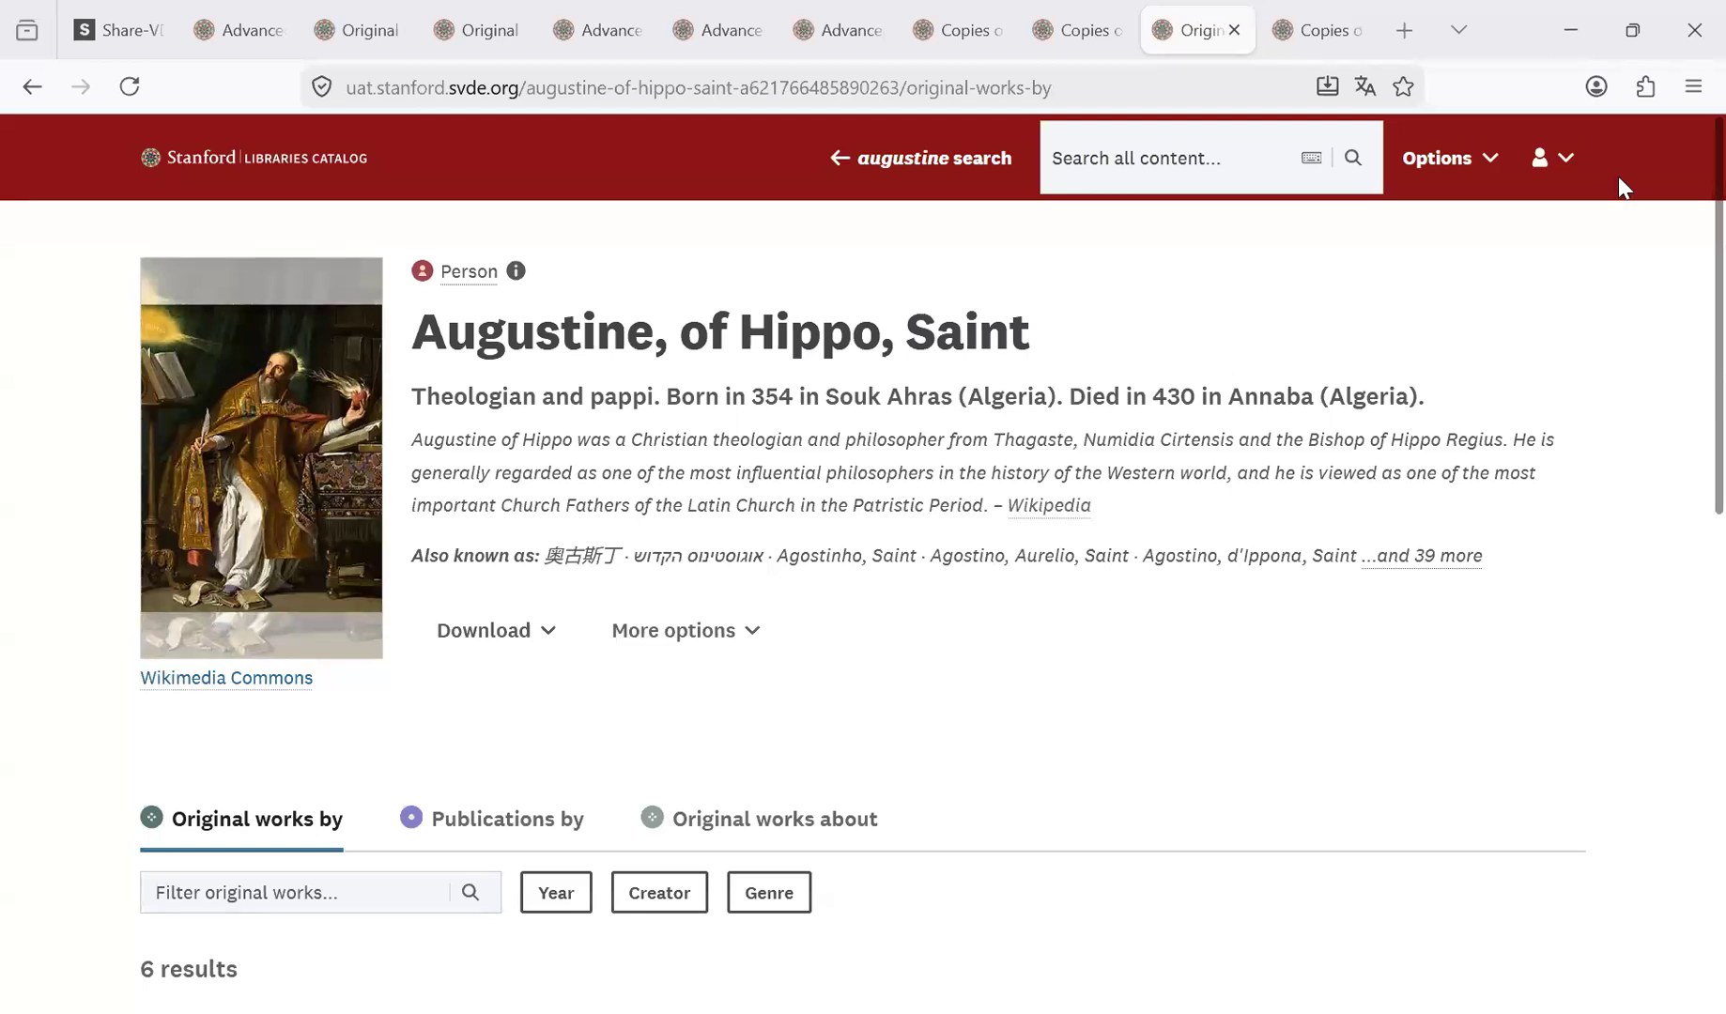
Switch the catalog language to Français and review Augustine's translated person page.
click(1479, 174)
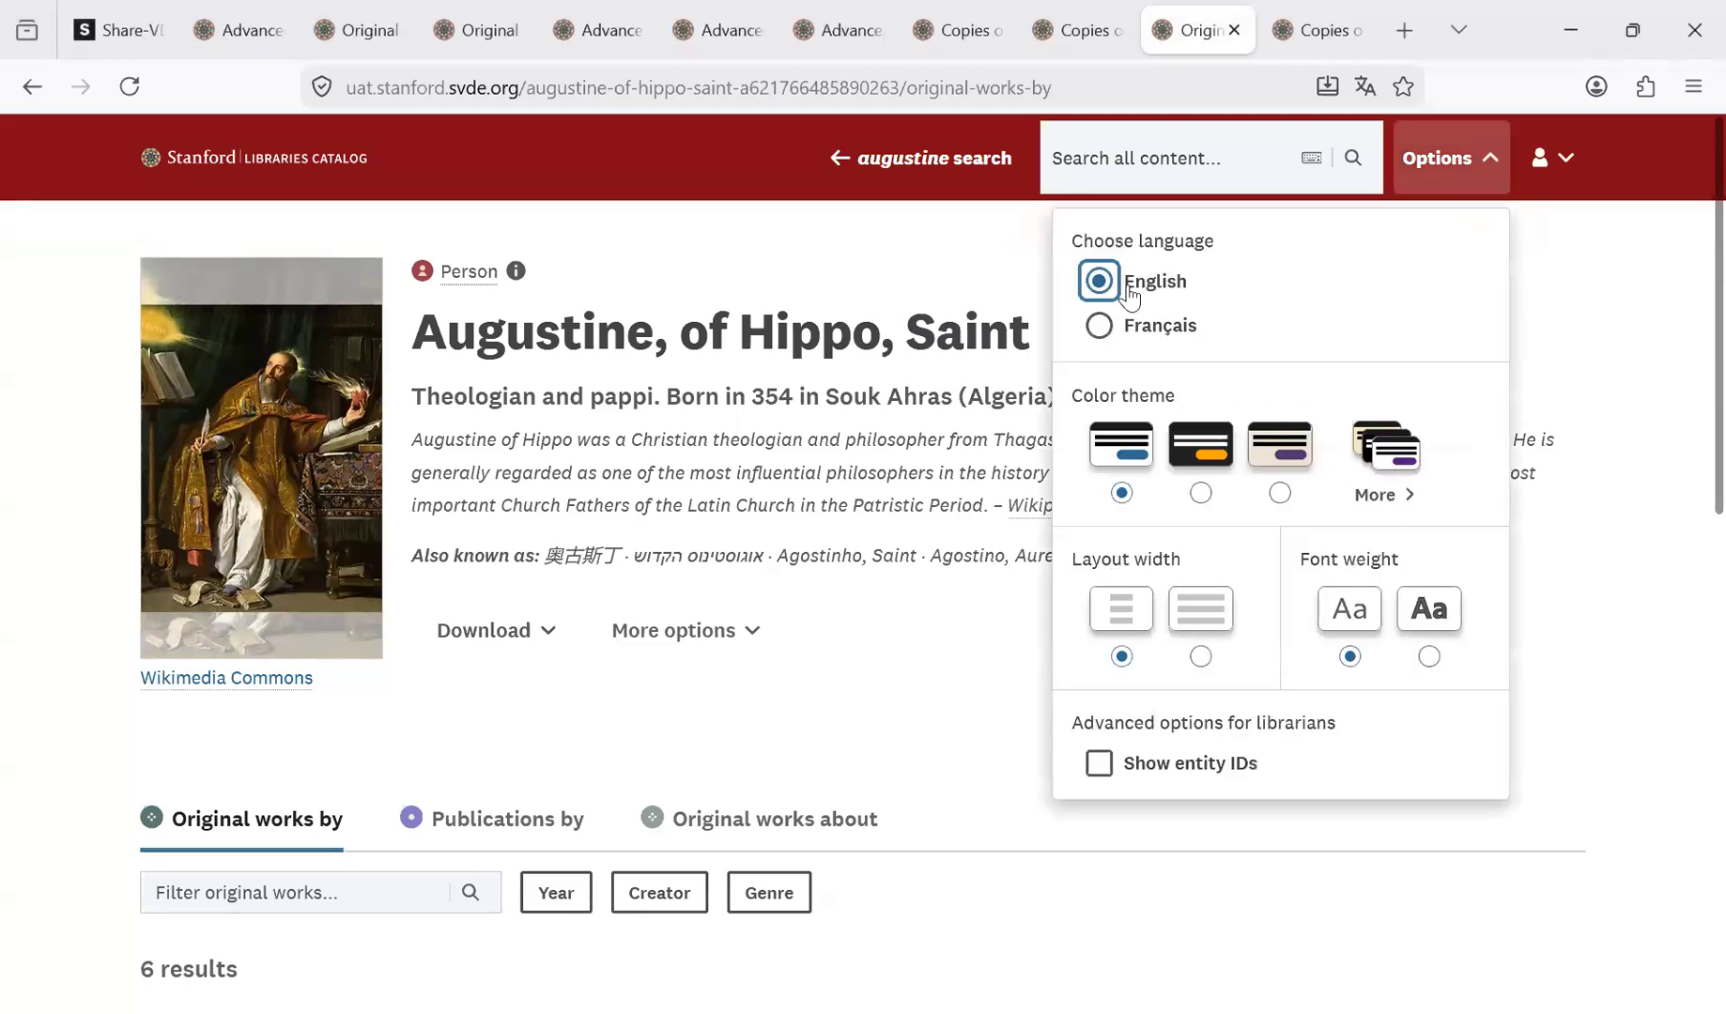
click(1098, 325)
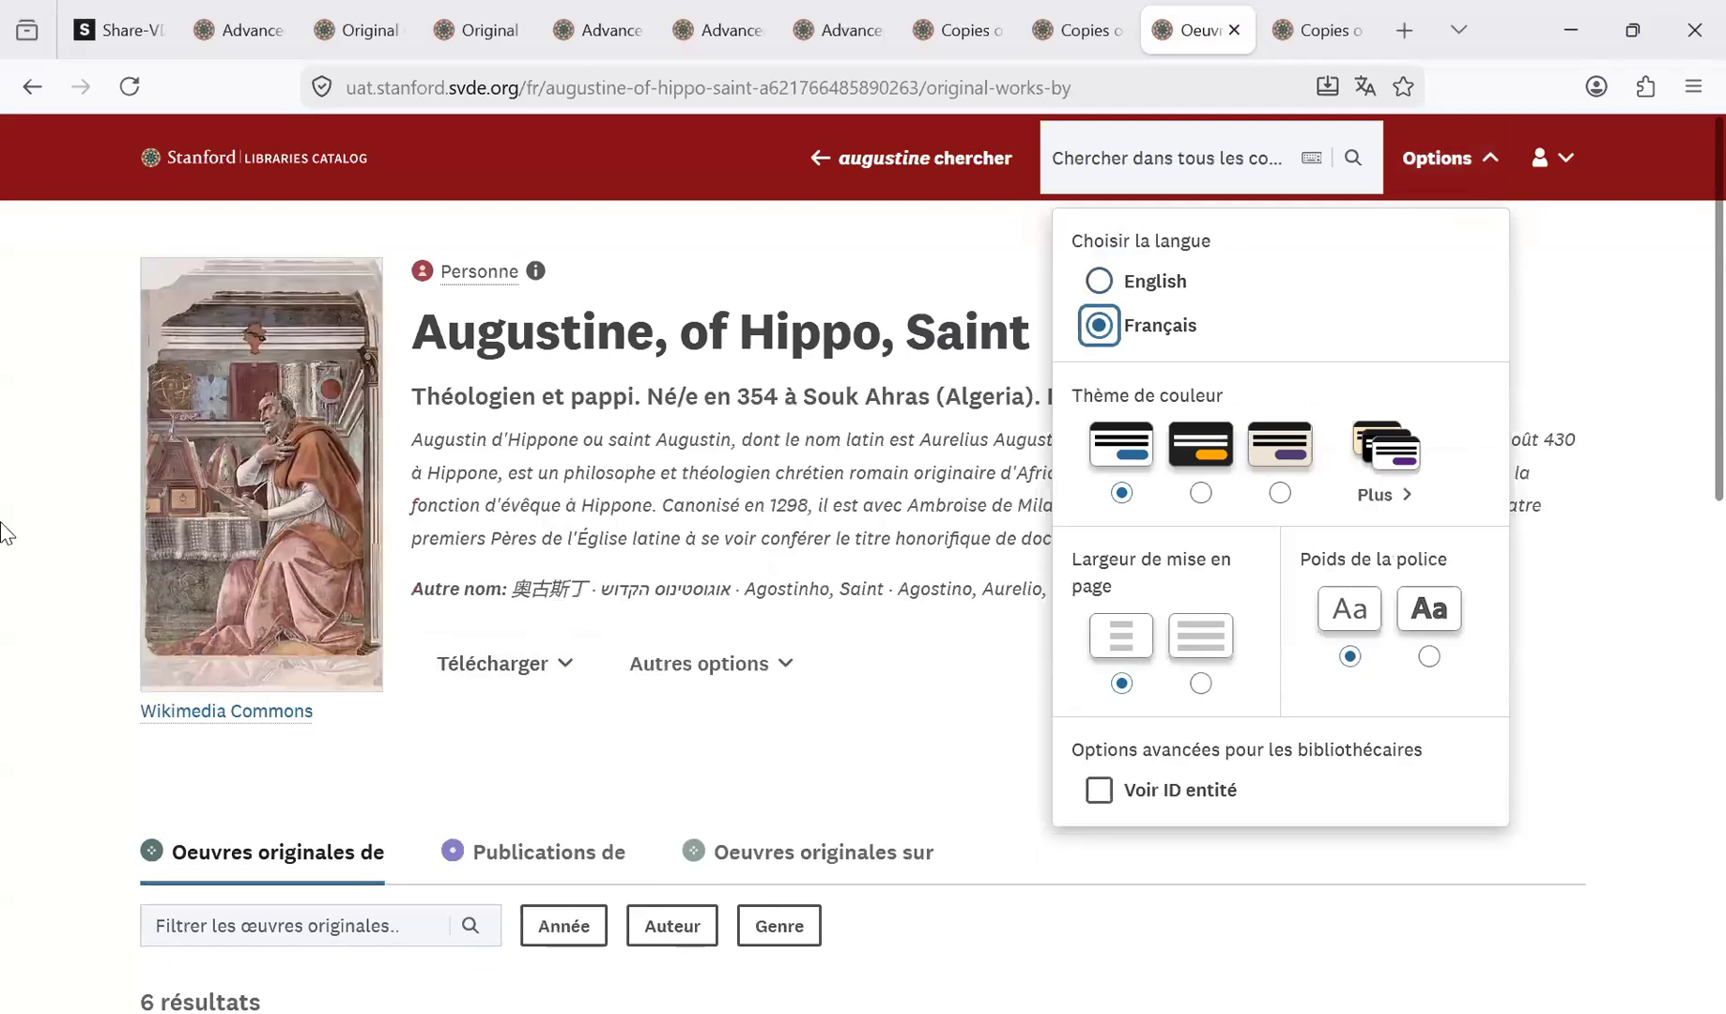
click(1, 523)
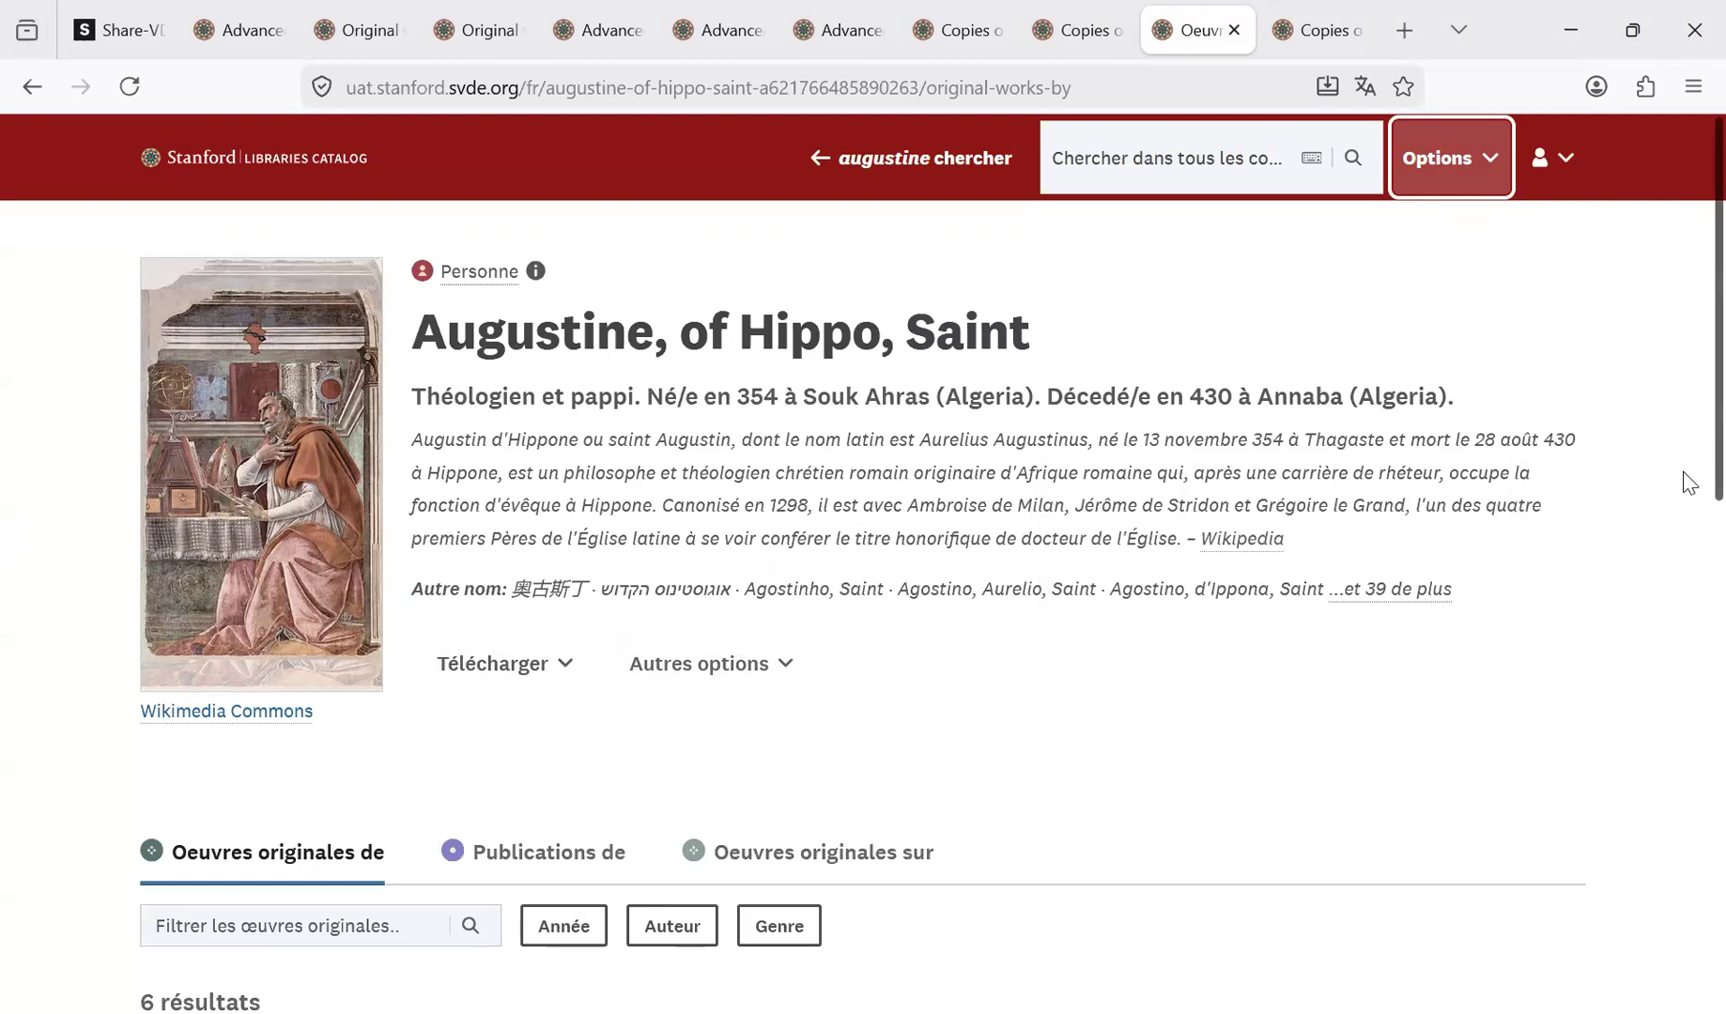
scroll(1689, 489, down, 1)
Set the catalog language back to English and close the display options.
click(1451, 181)
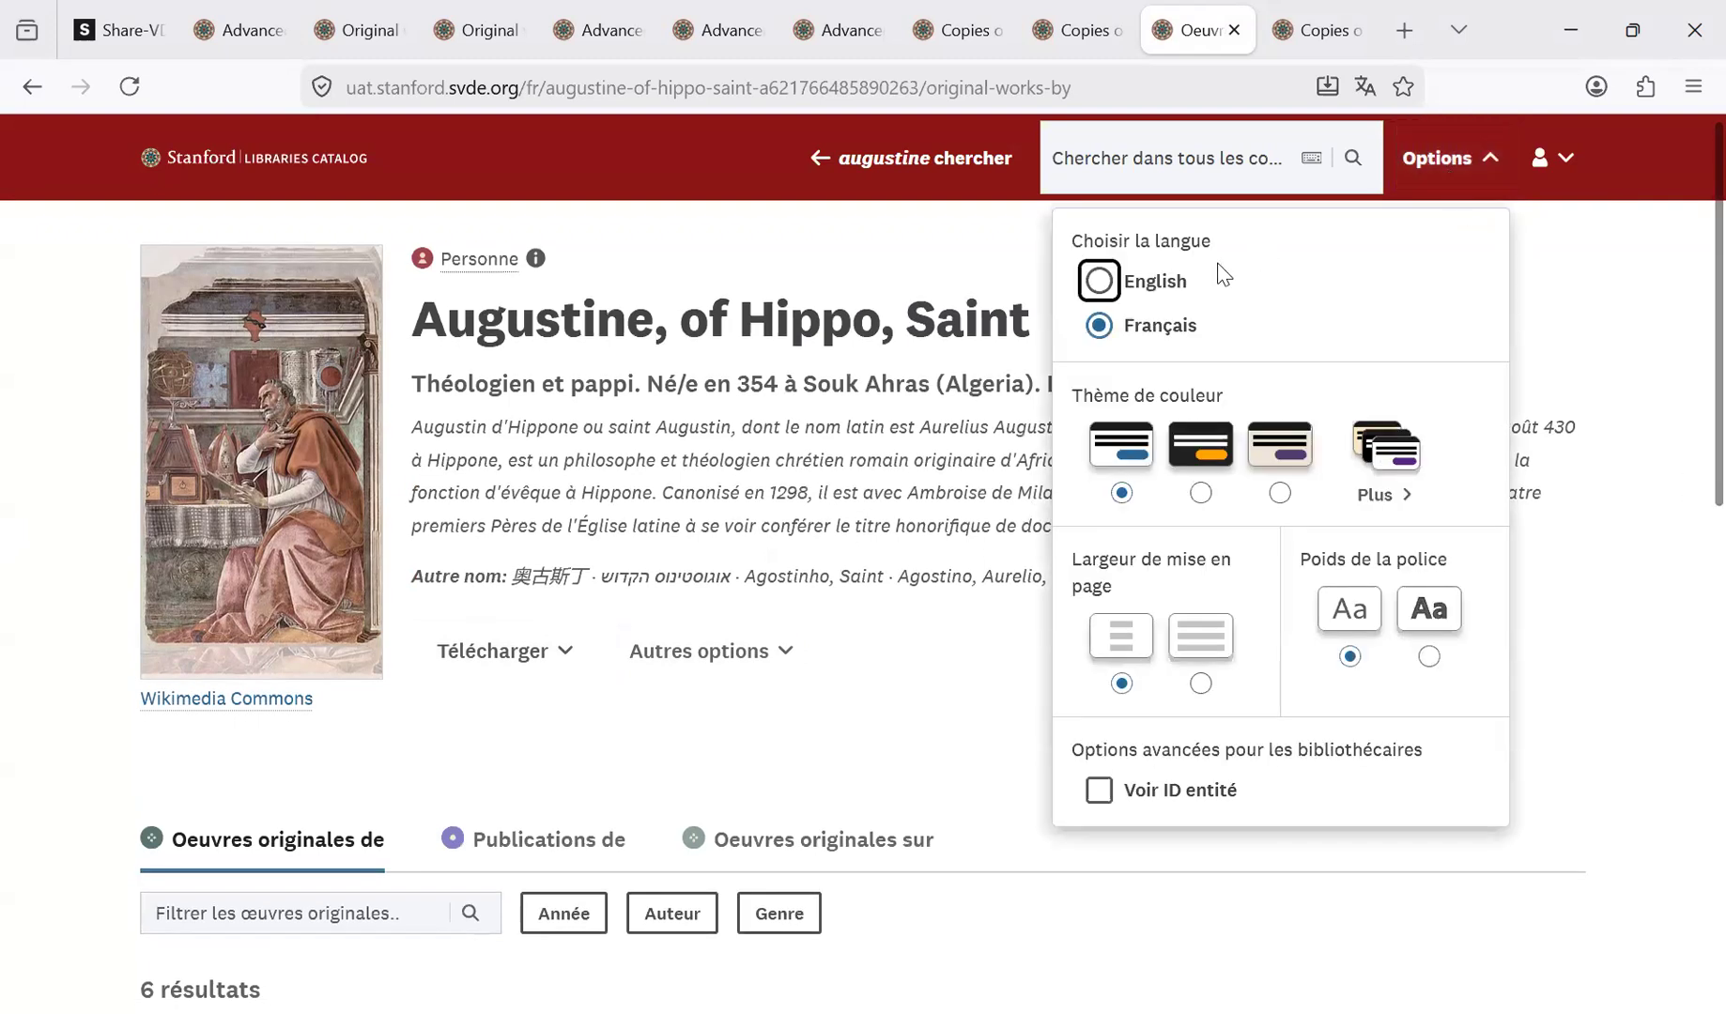
click(1163, 284)
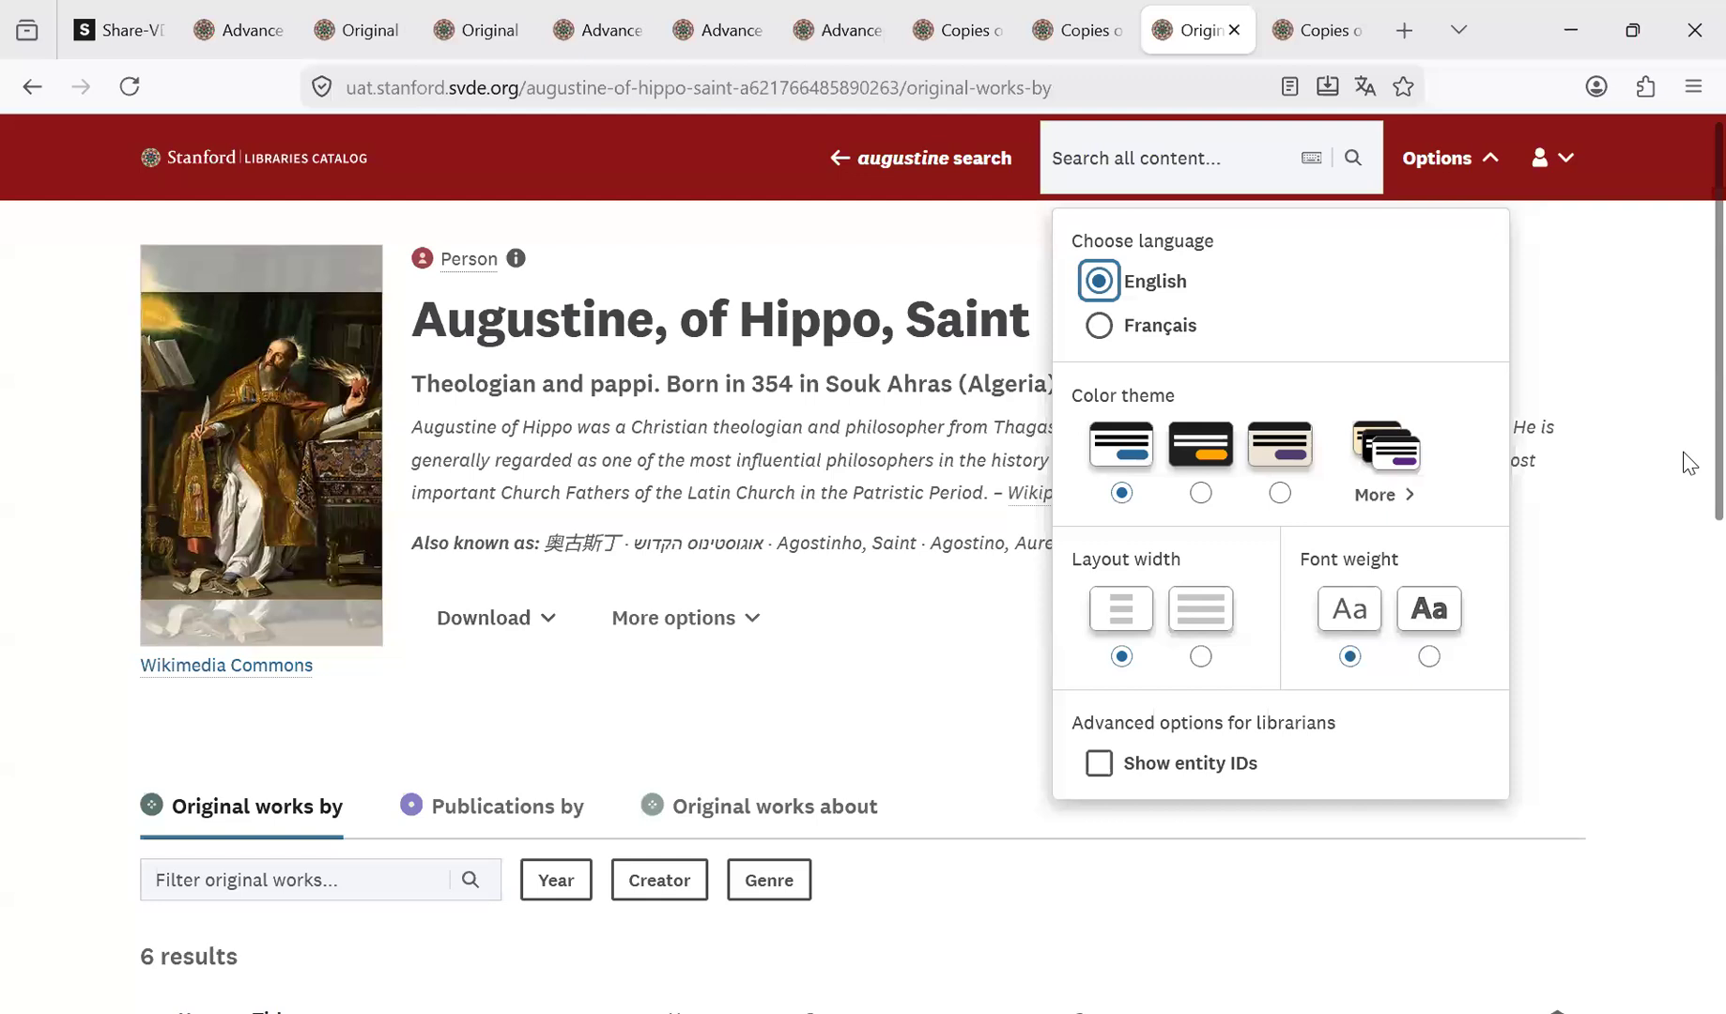
key(Escape)
Examine the year, creator and genre filters for Augustine's original works without applying any.
scroll(1690, 564, down, 3)
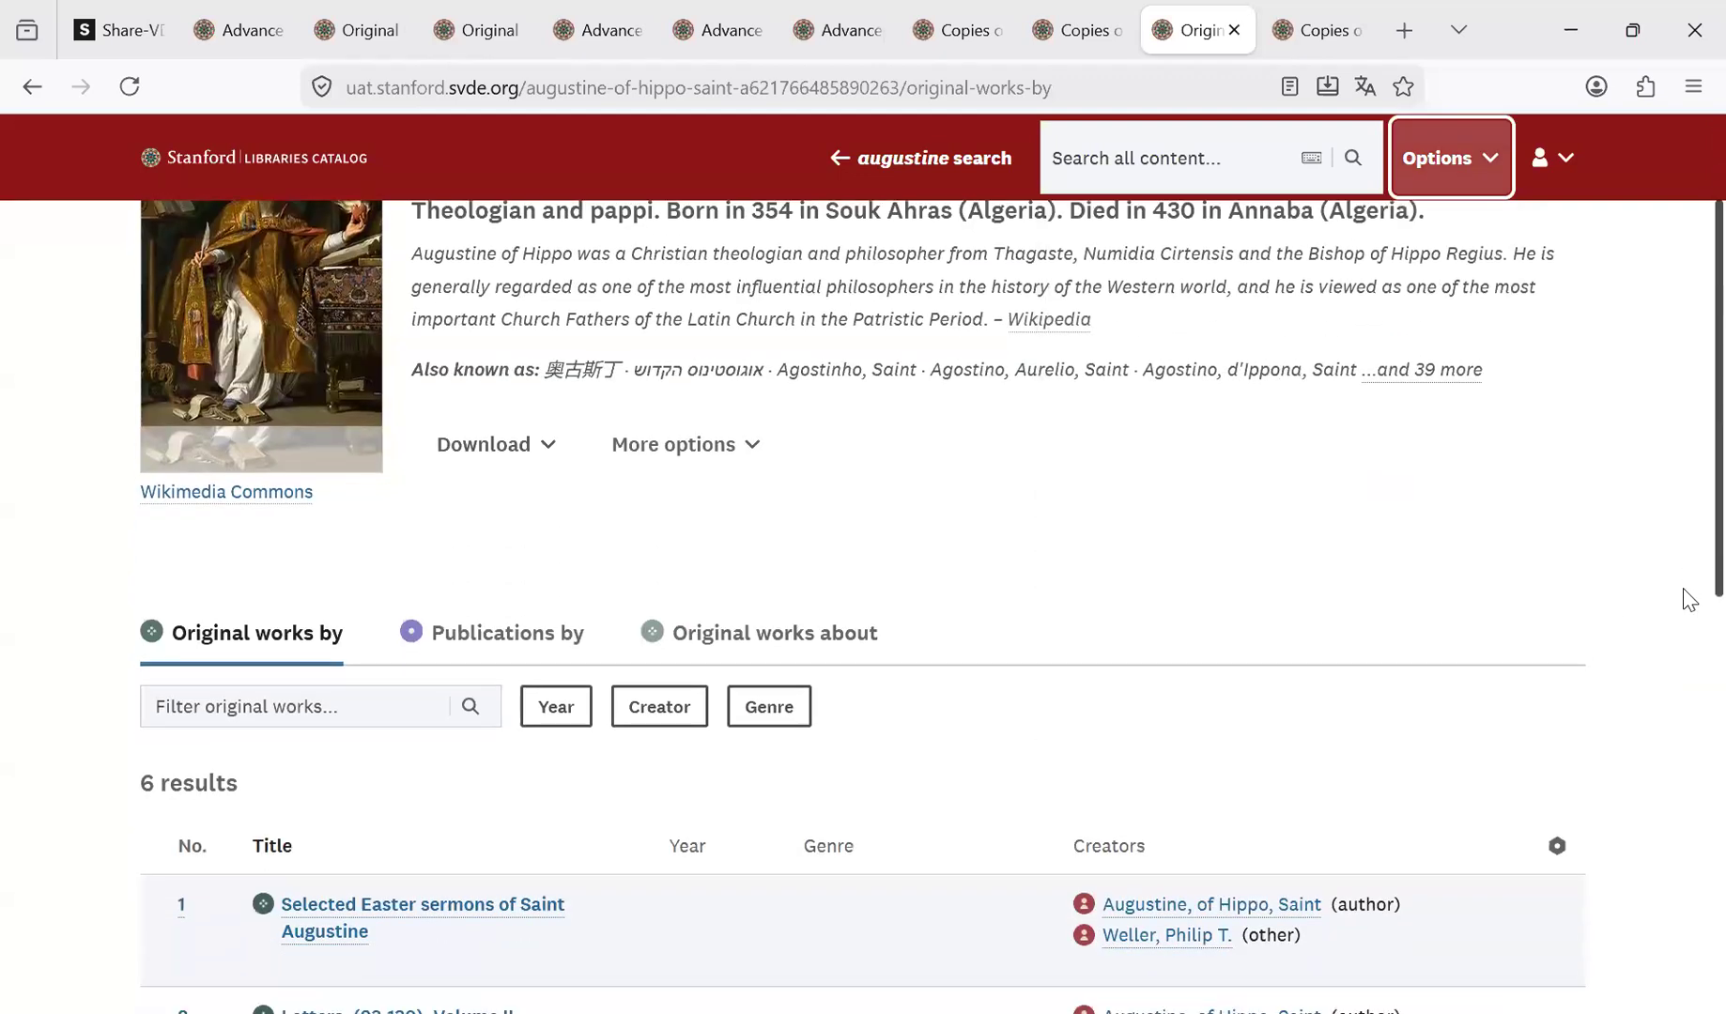
scroll(1686, 629, down, 4)
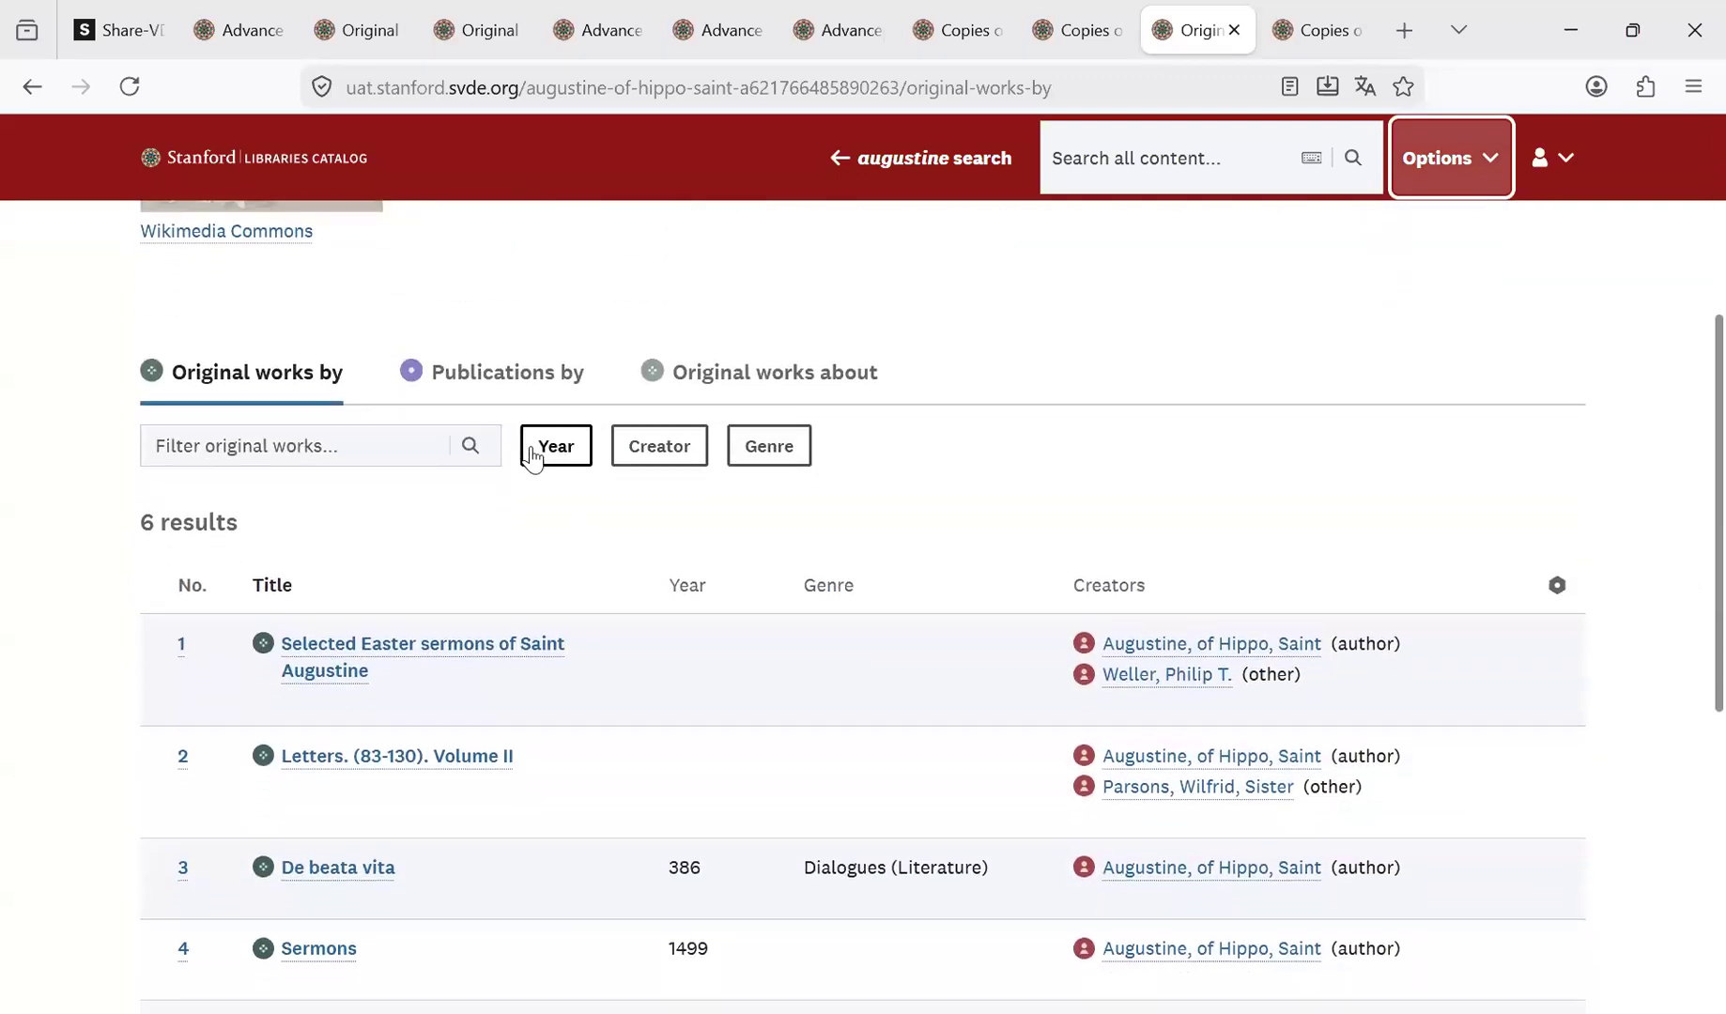
click(531, 458)
click(769, 448)
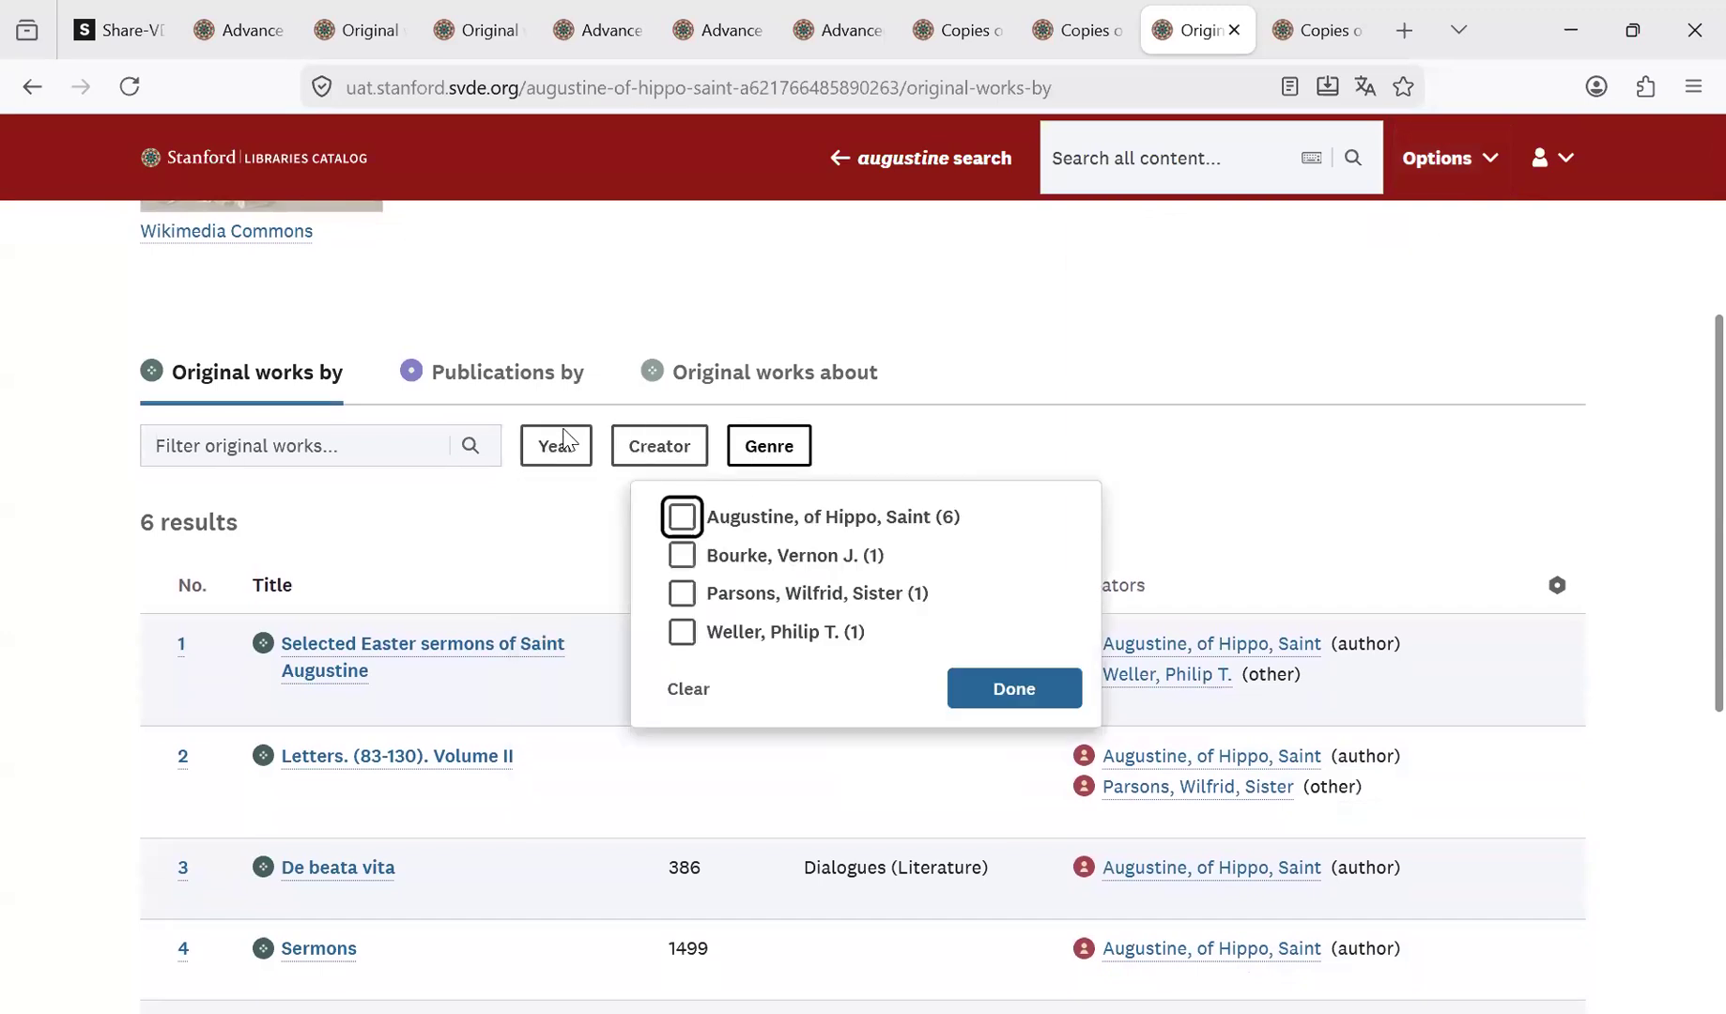
key(Escape)
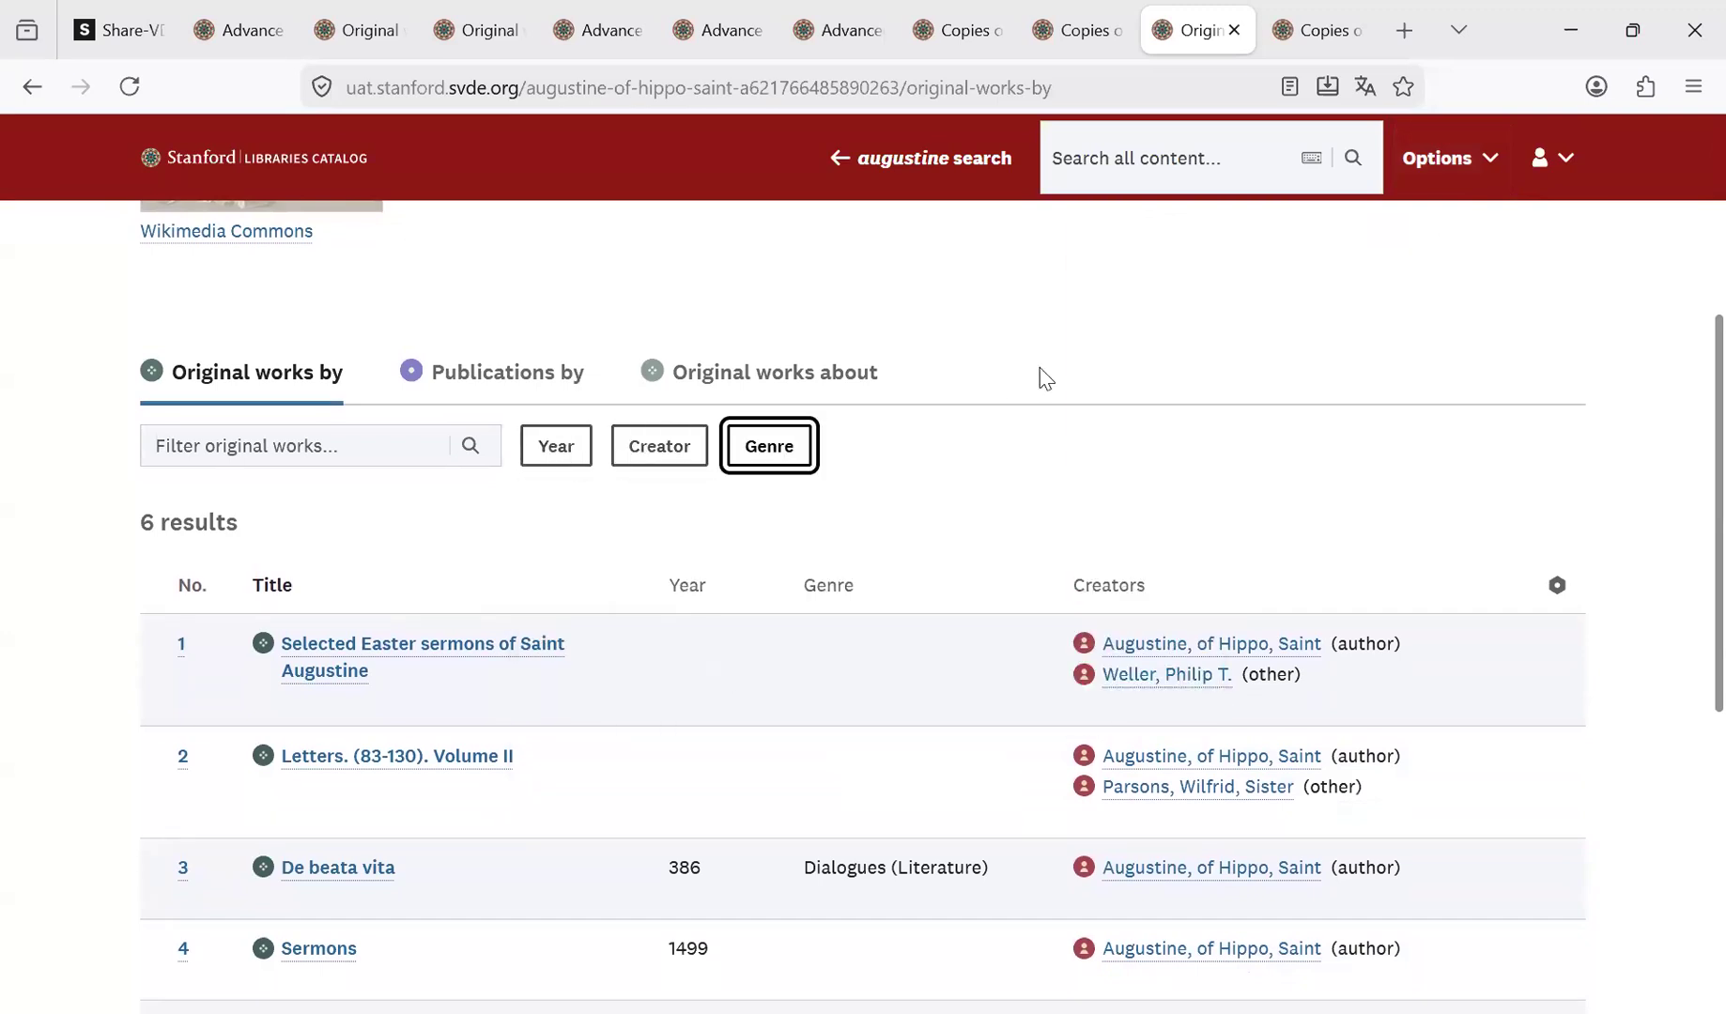
Reveal the "Also known as" column for Augustine's original works and review the alternative titles.
click(1557, 587)
scroll(1305, 590, down, 2)
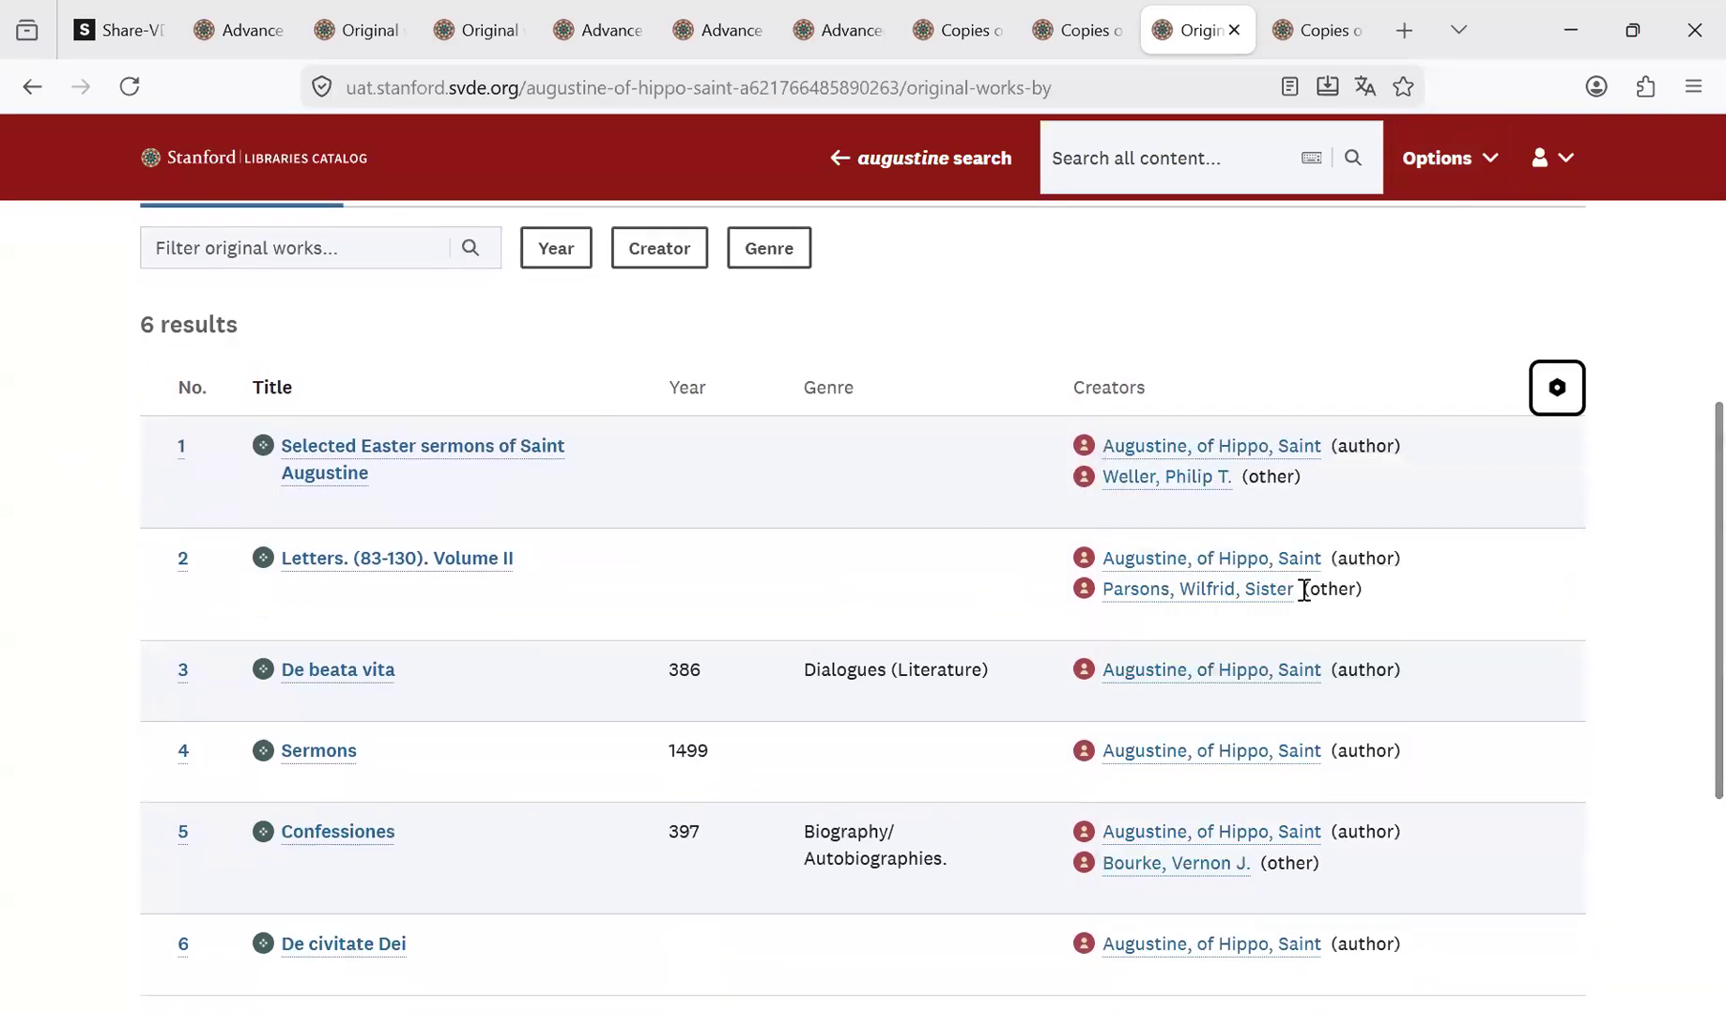
click(1558, 388)
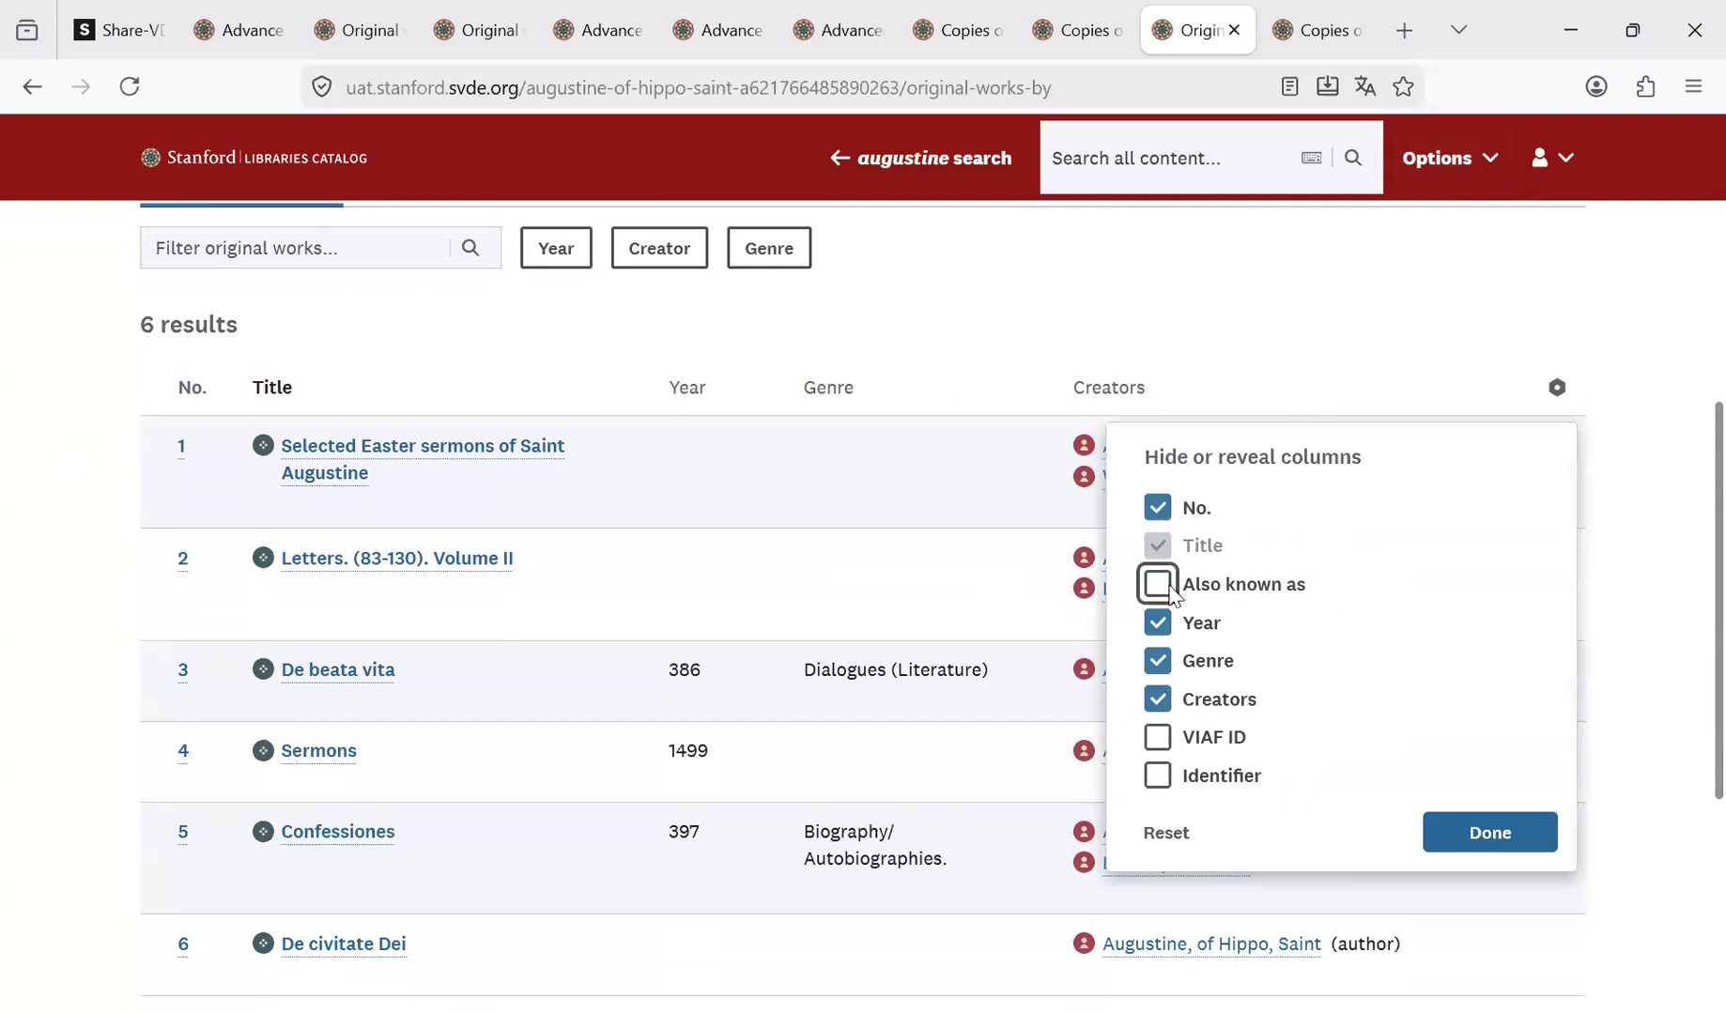
click(1165, 587)
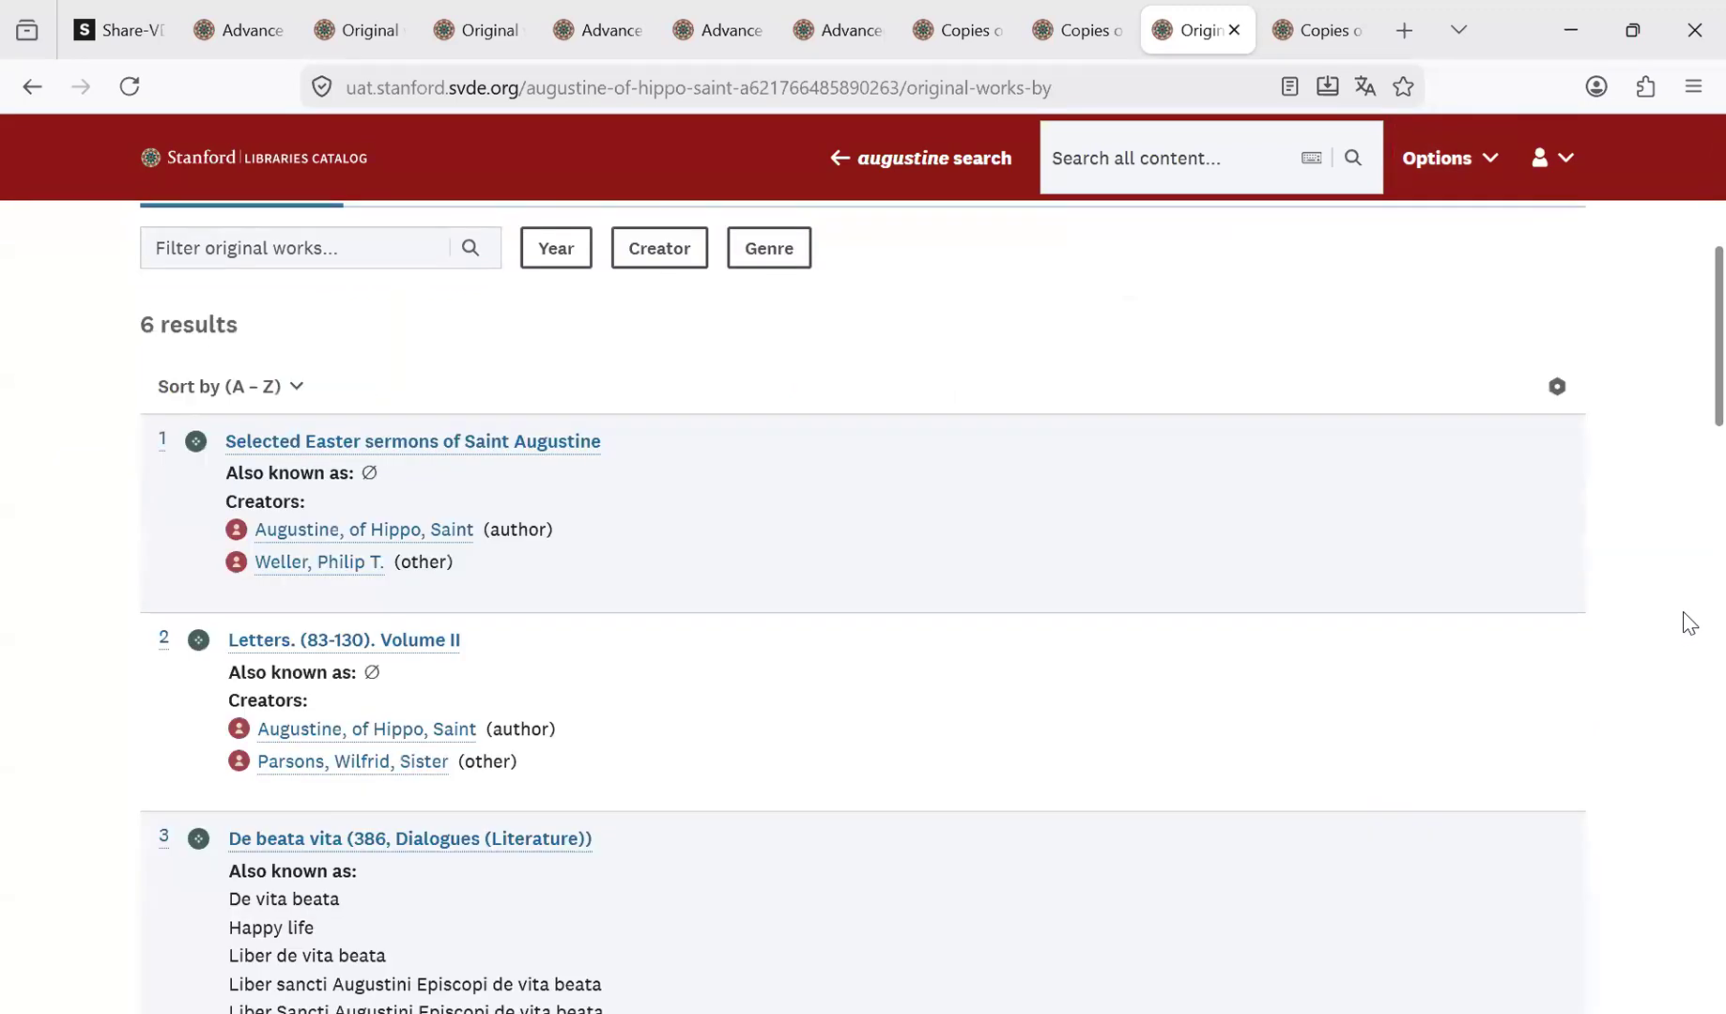
drag(228, 871, 352, 873)
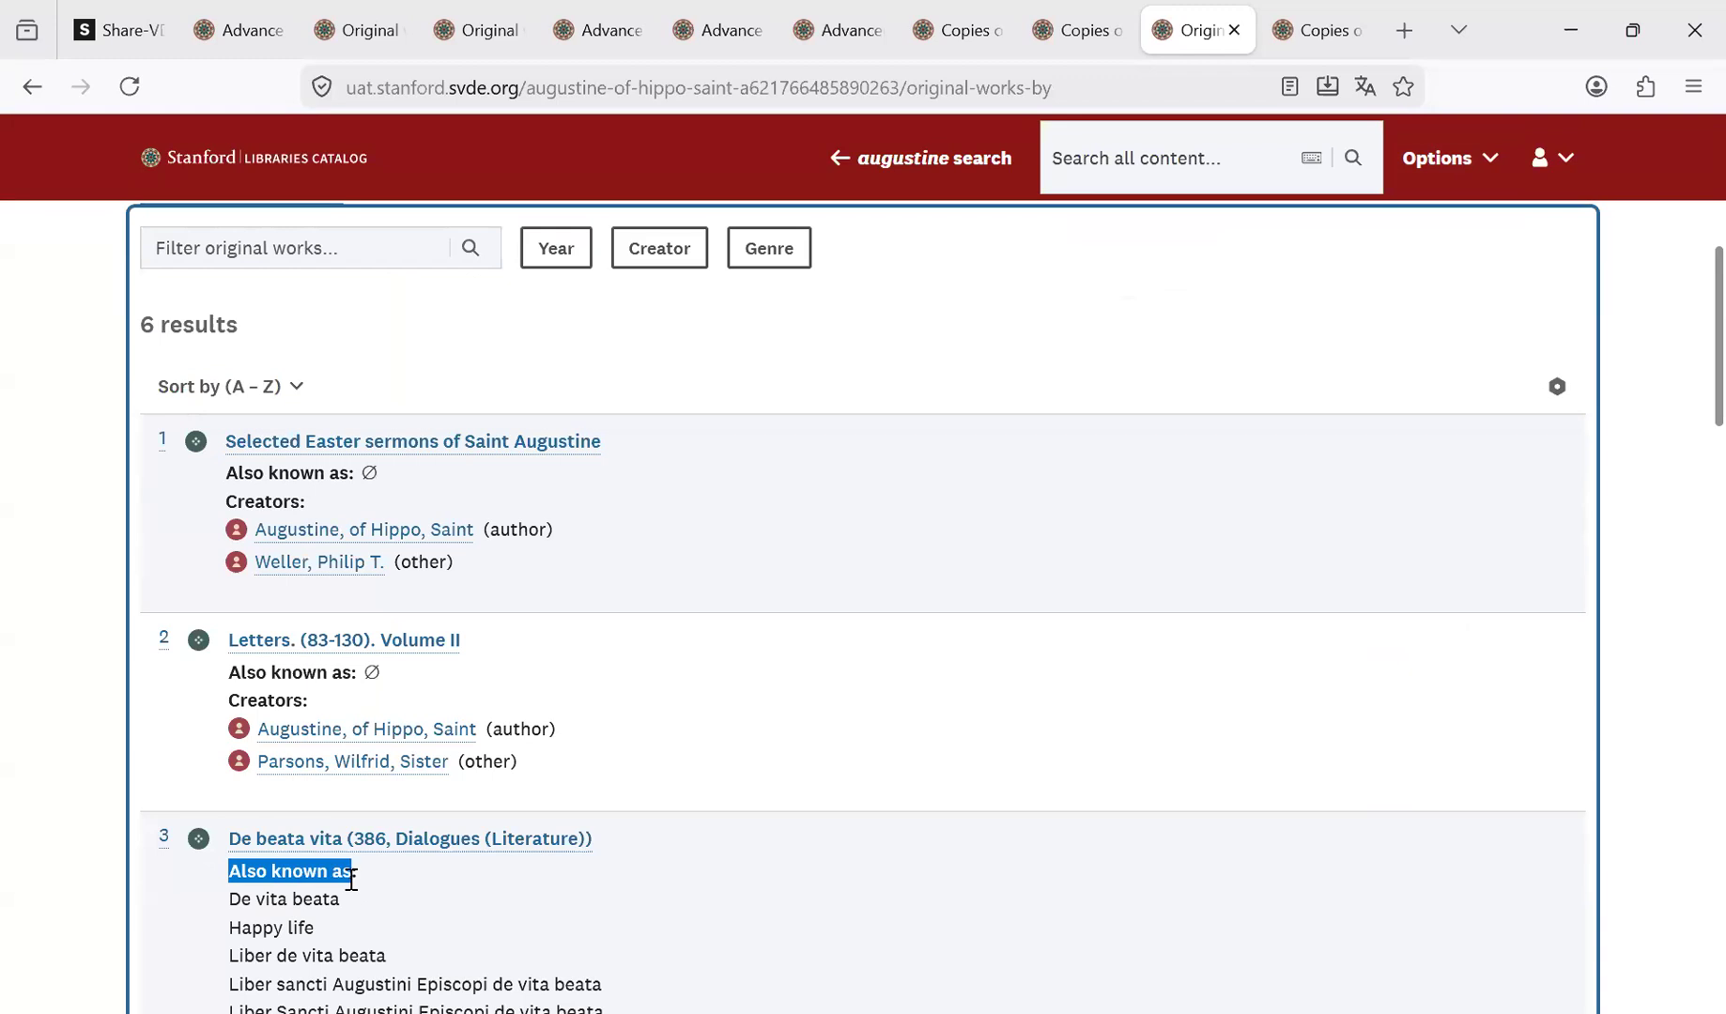
scroll(1686, 395, down, 1)
scroll(1676, 376, up, 3)
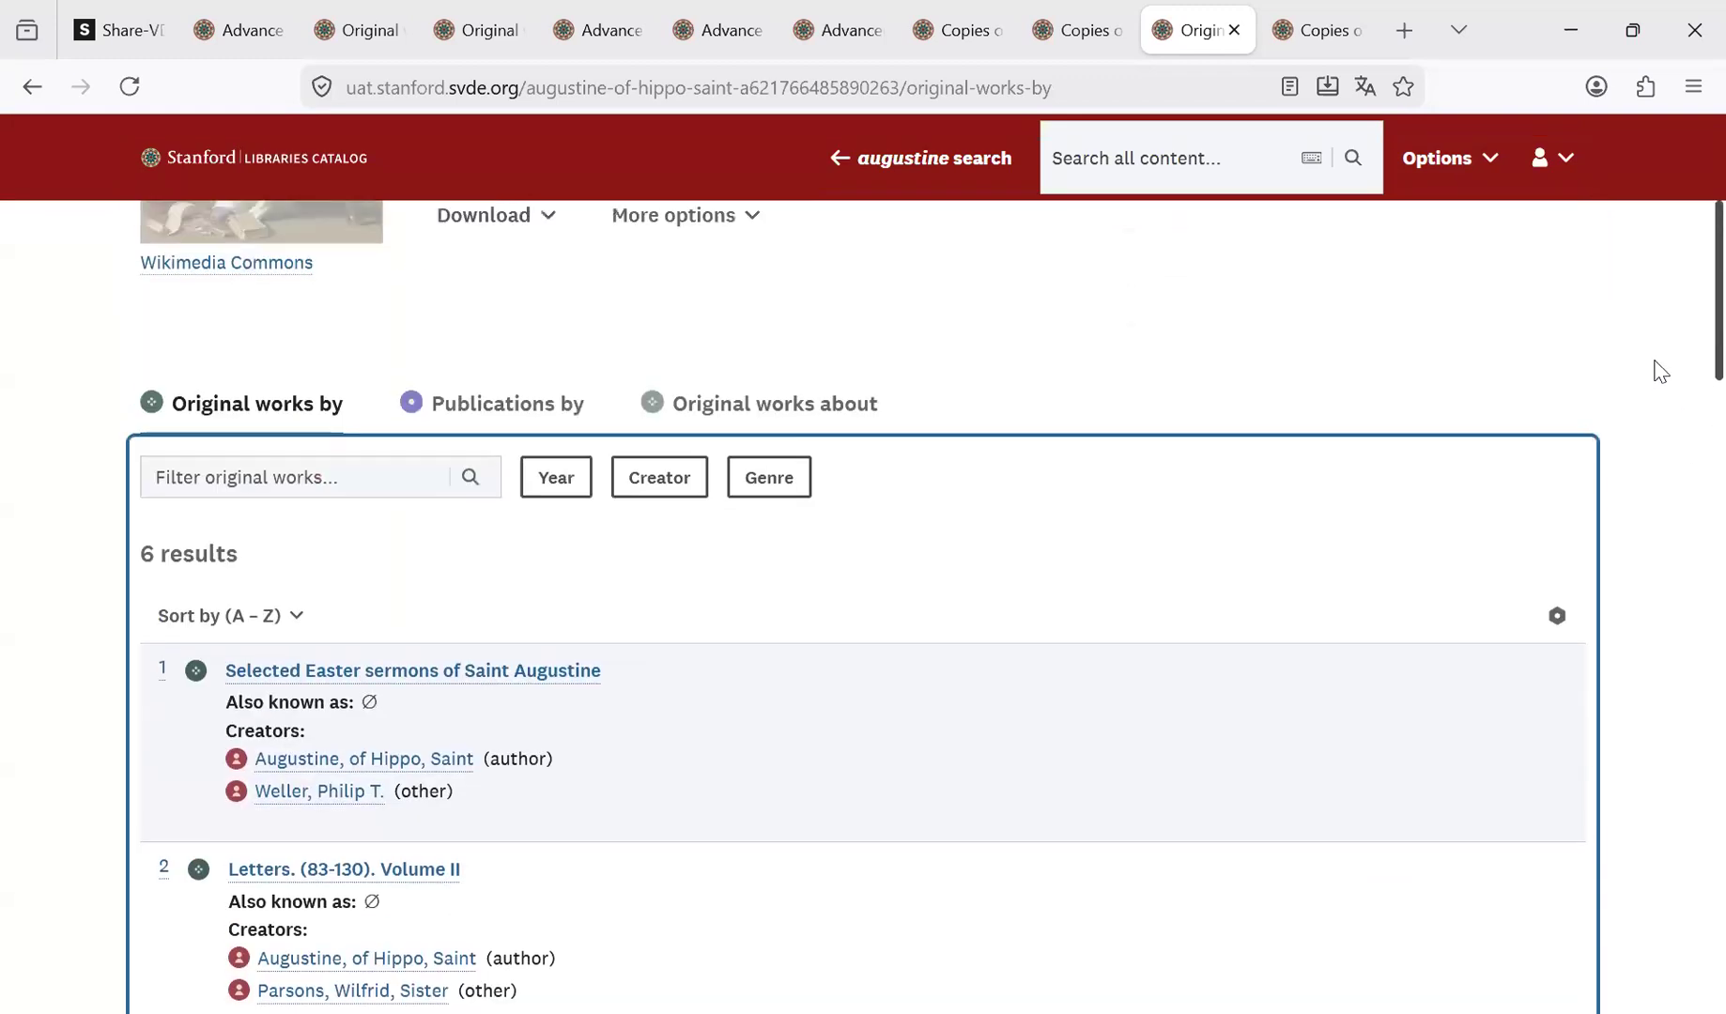
Open the publications by Augustine and examine the publication year, format and publication place filters without applying any.
click(537, 408)
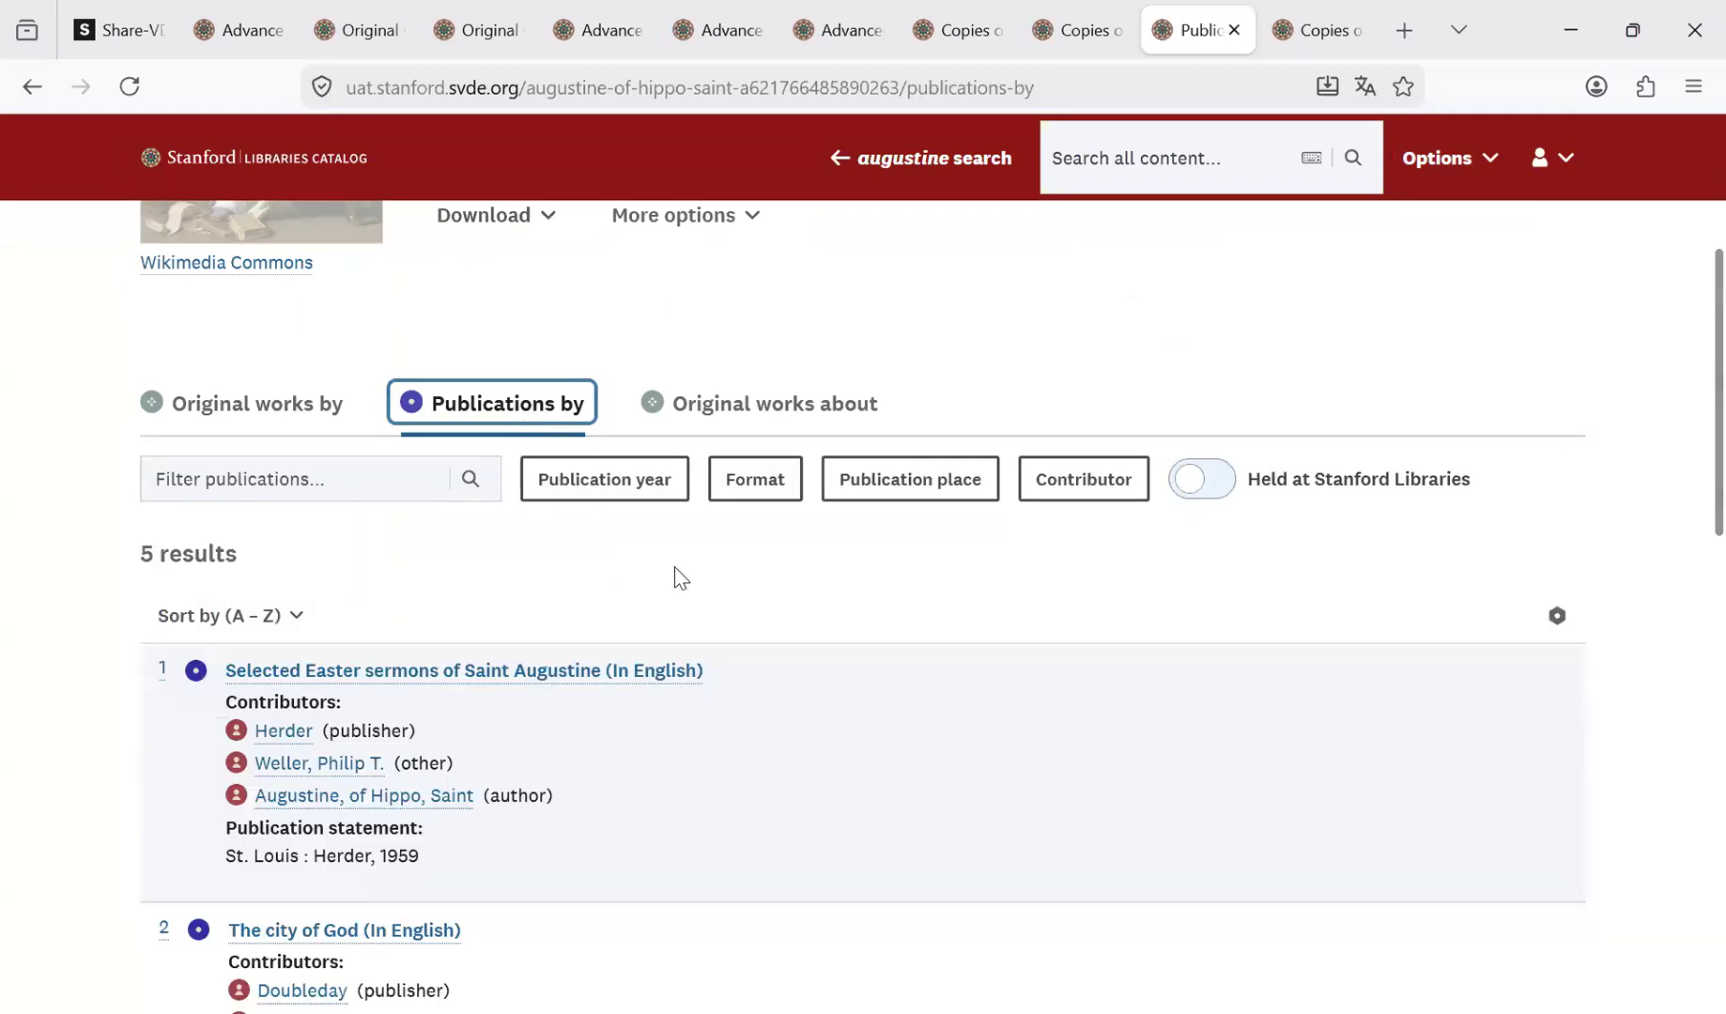
click(653, 490)
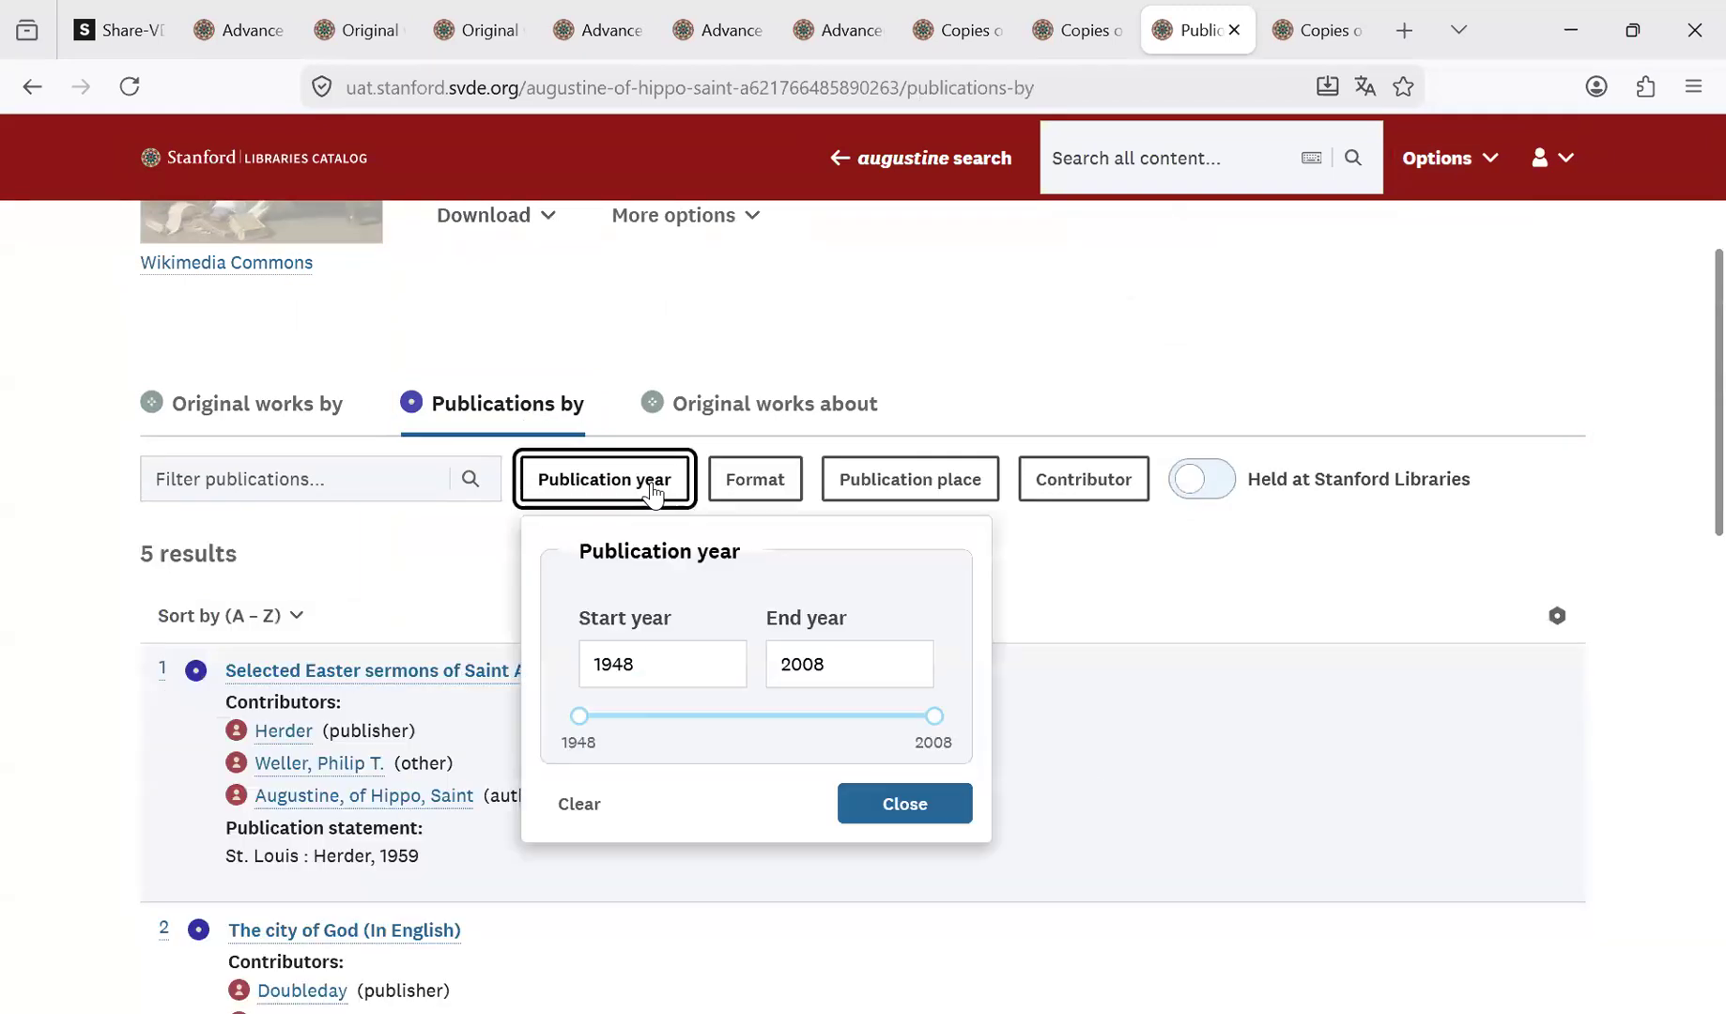
click(766, 490)
click(880, 496)
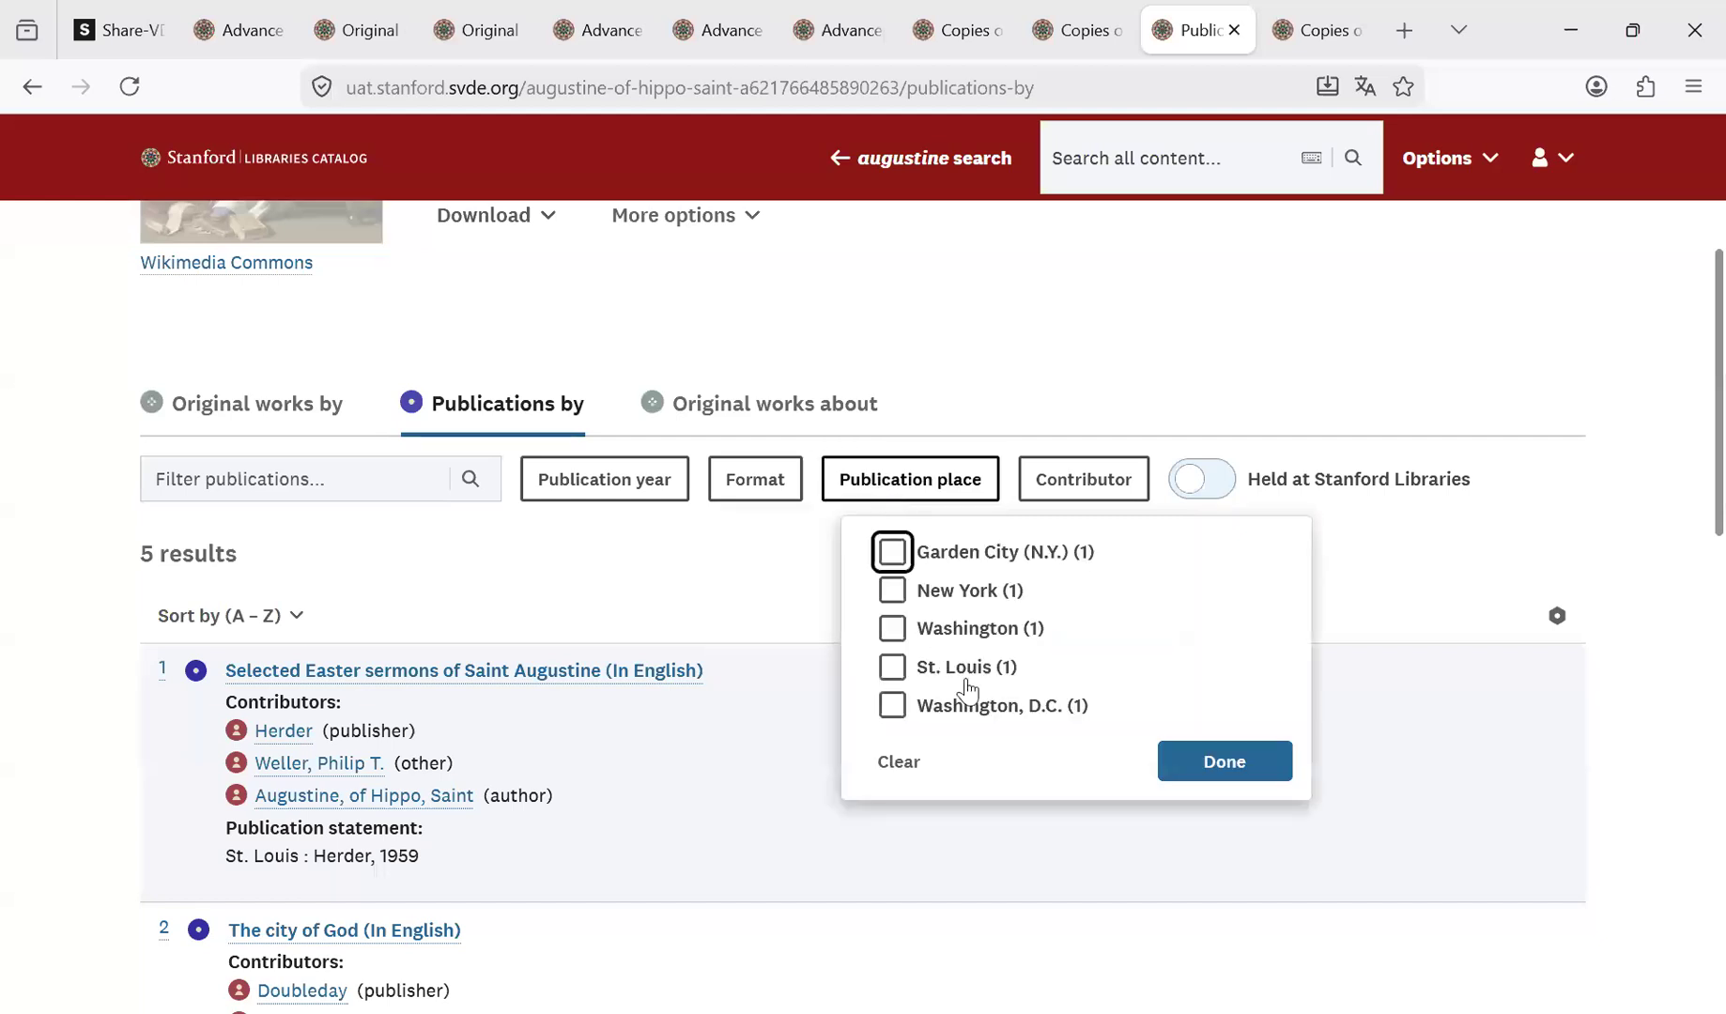
key(Escape)
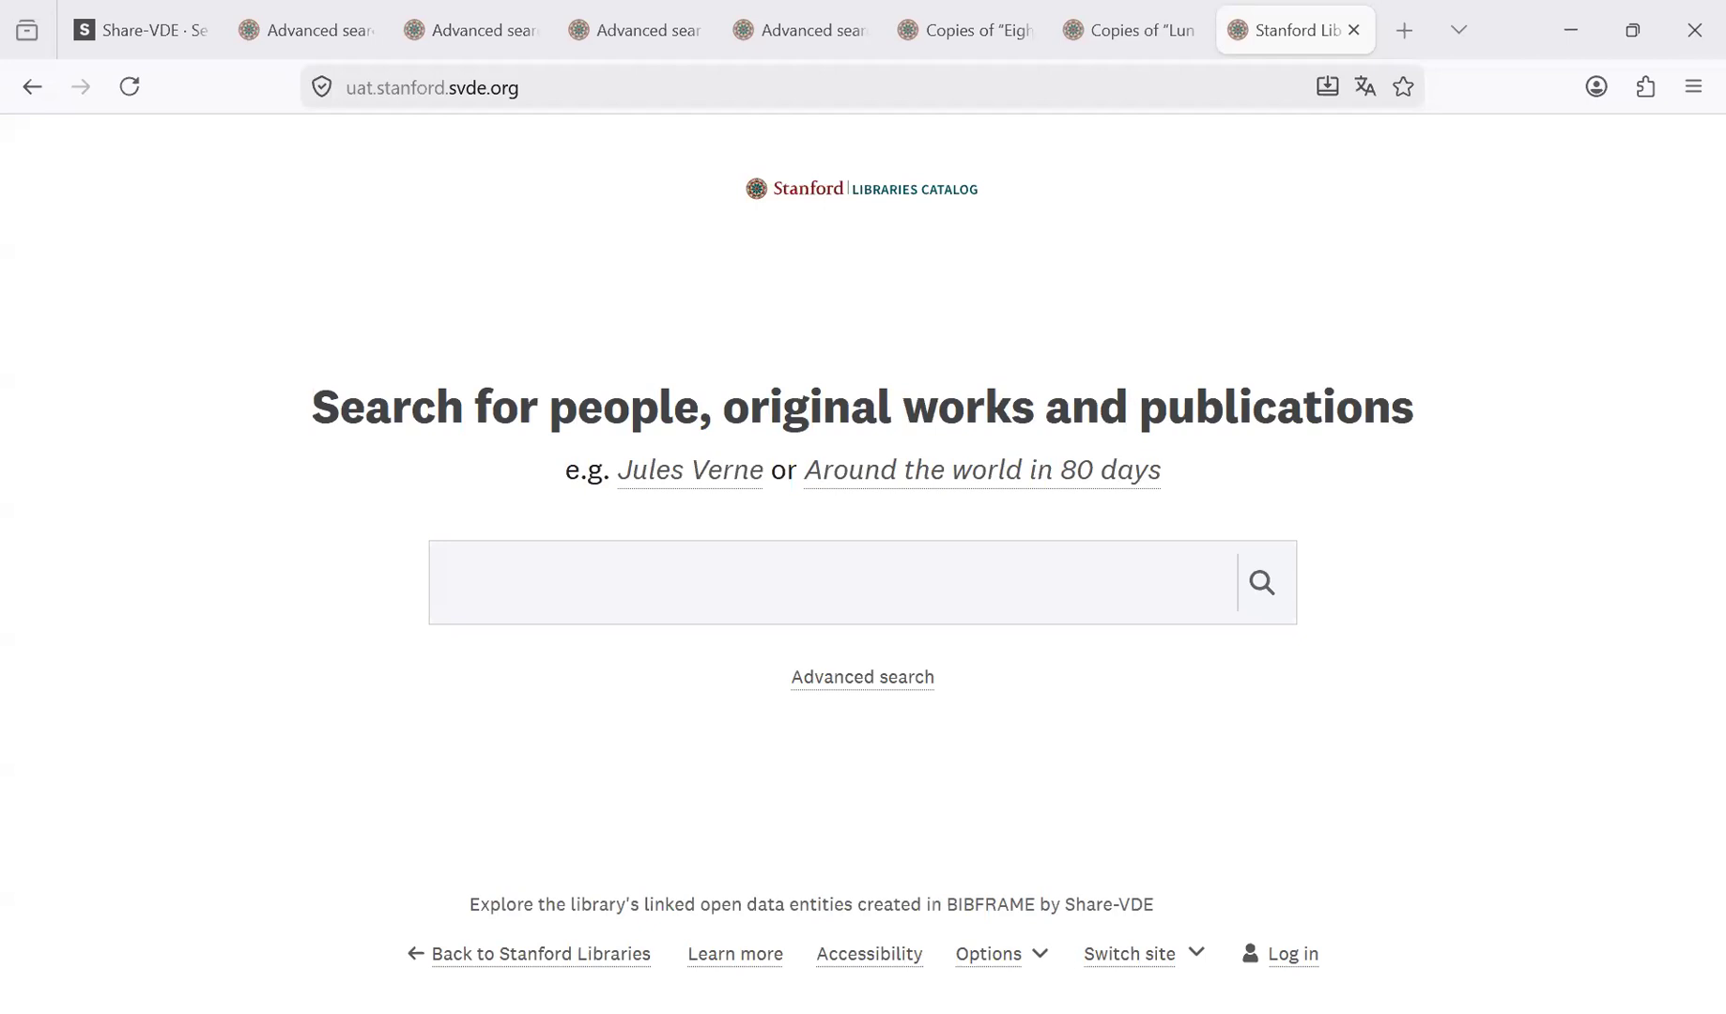
Run an advanced search for publications whose title contains the words "pitcairn" and review the results.
click(868, 680)
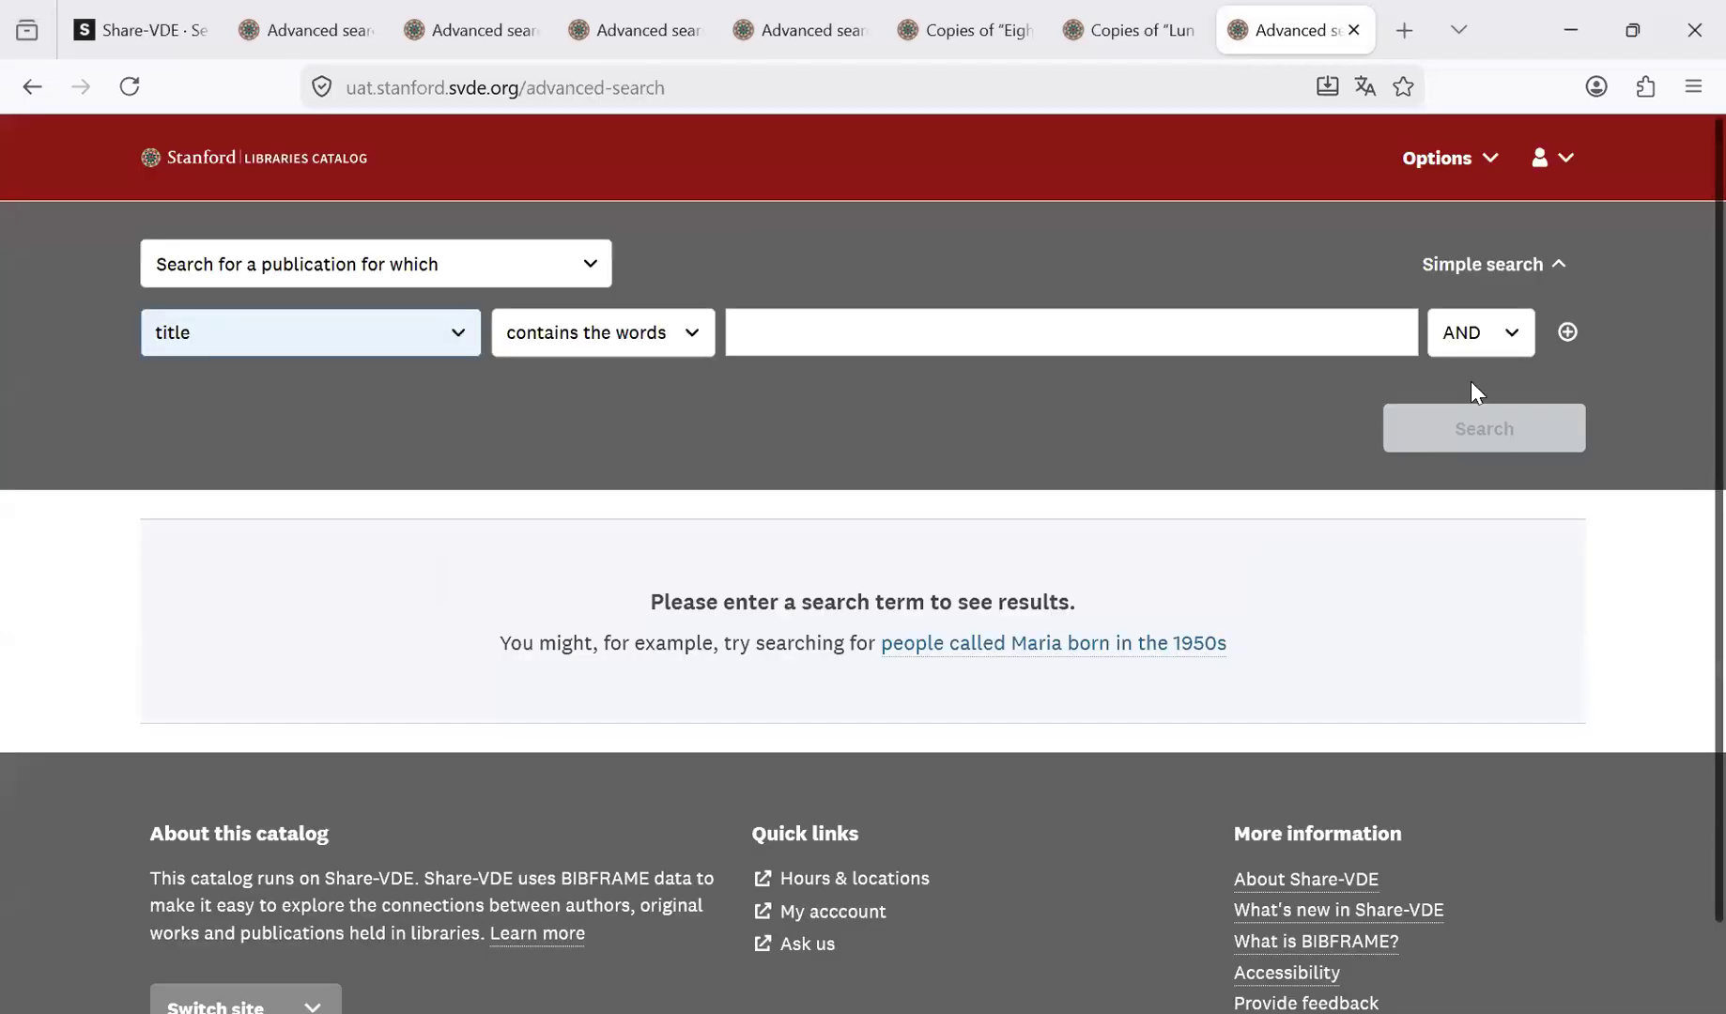
click(1000, 335)
text(pitcairn)
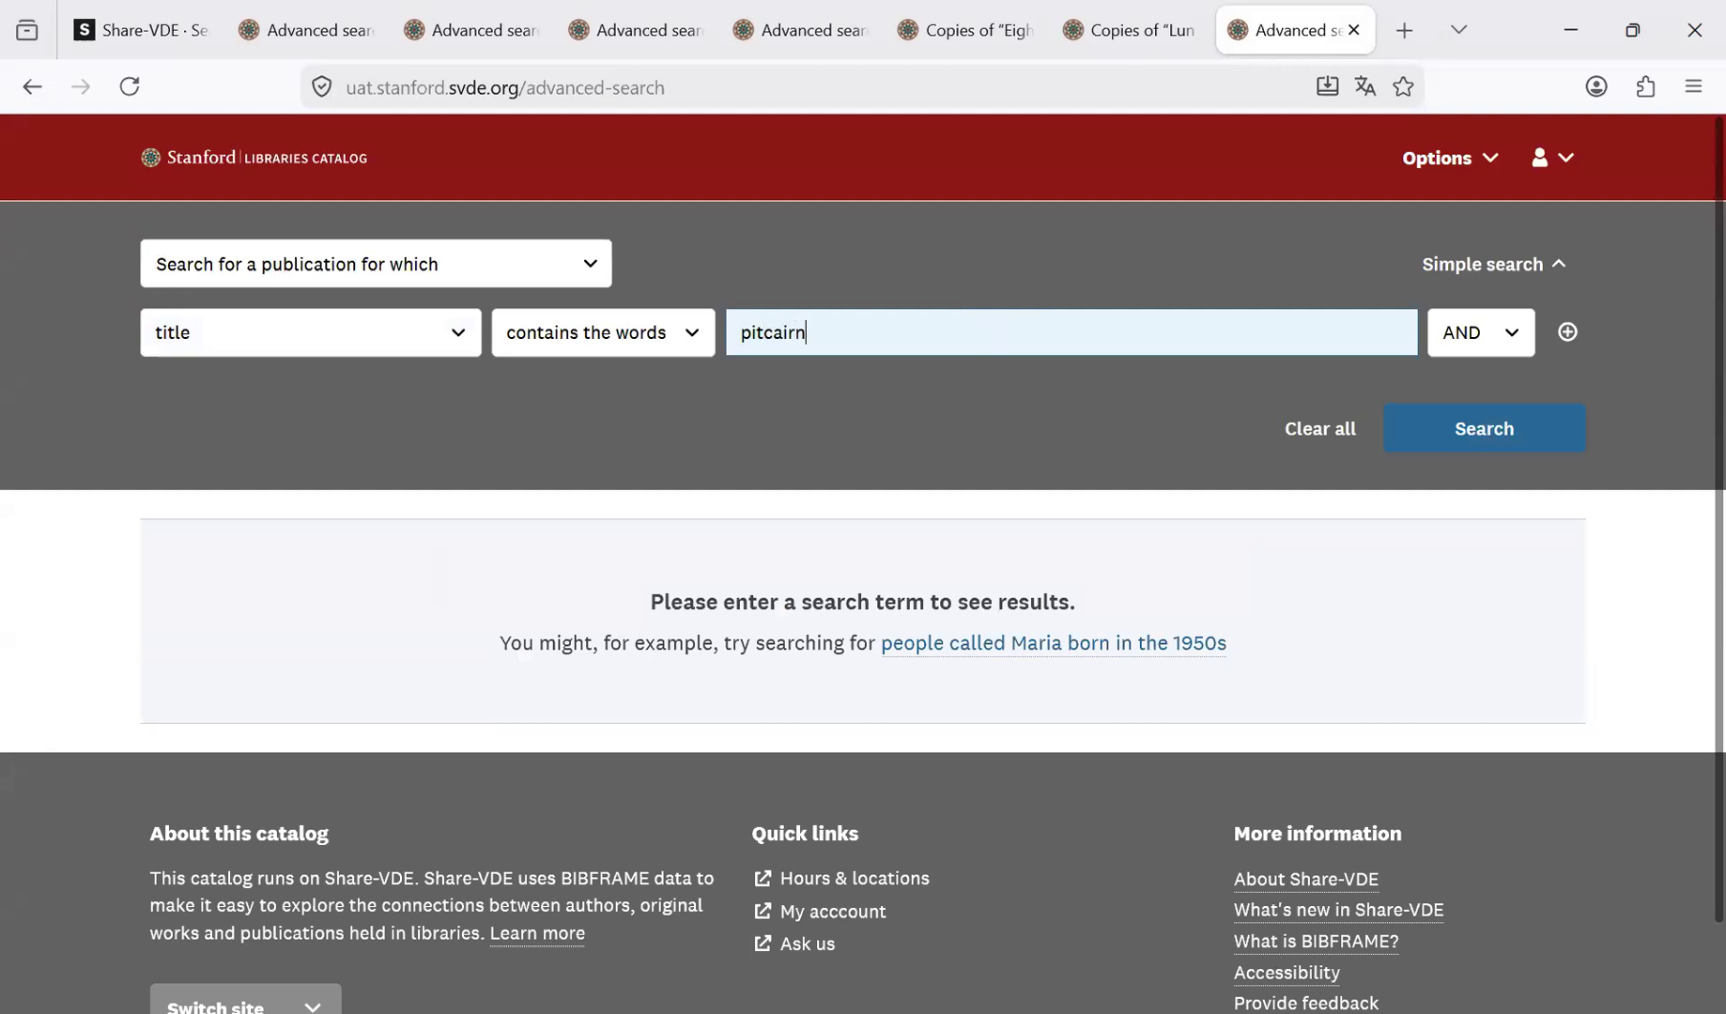
key(Return)
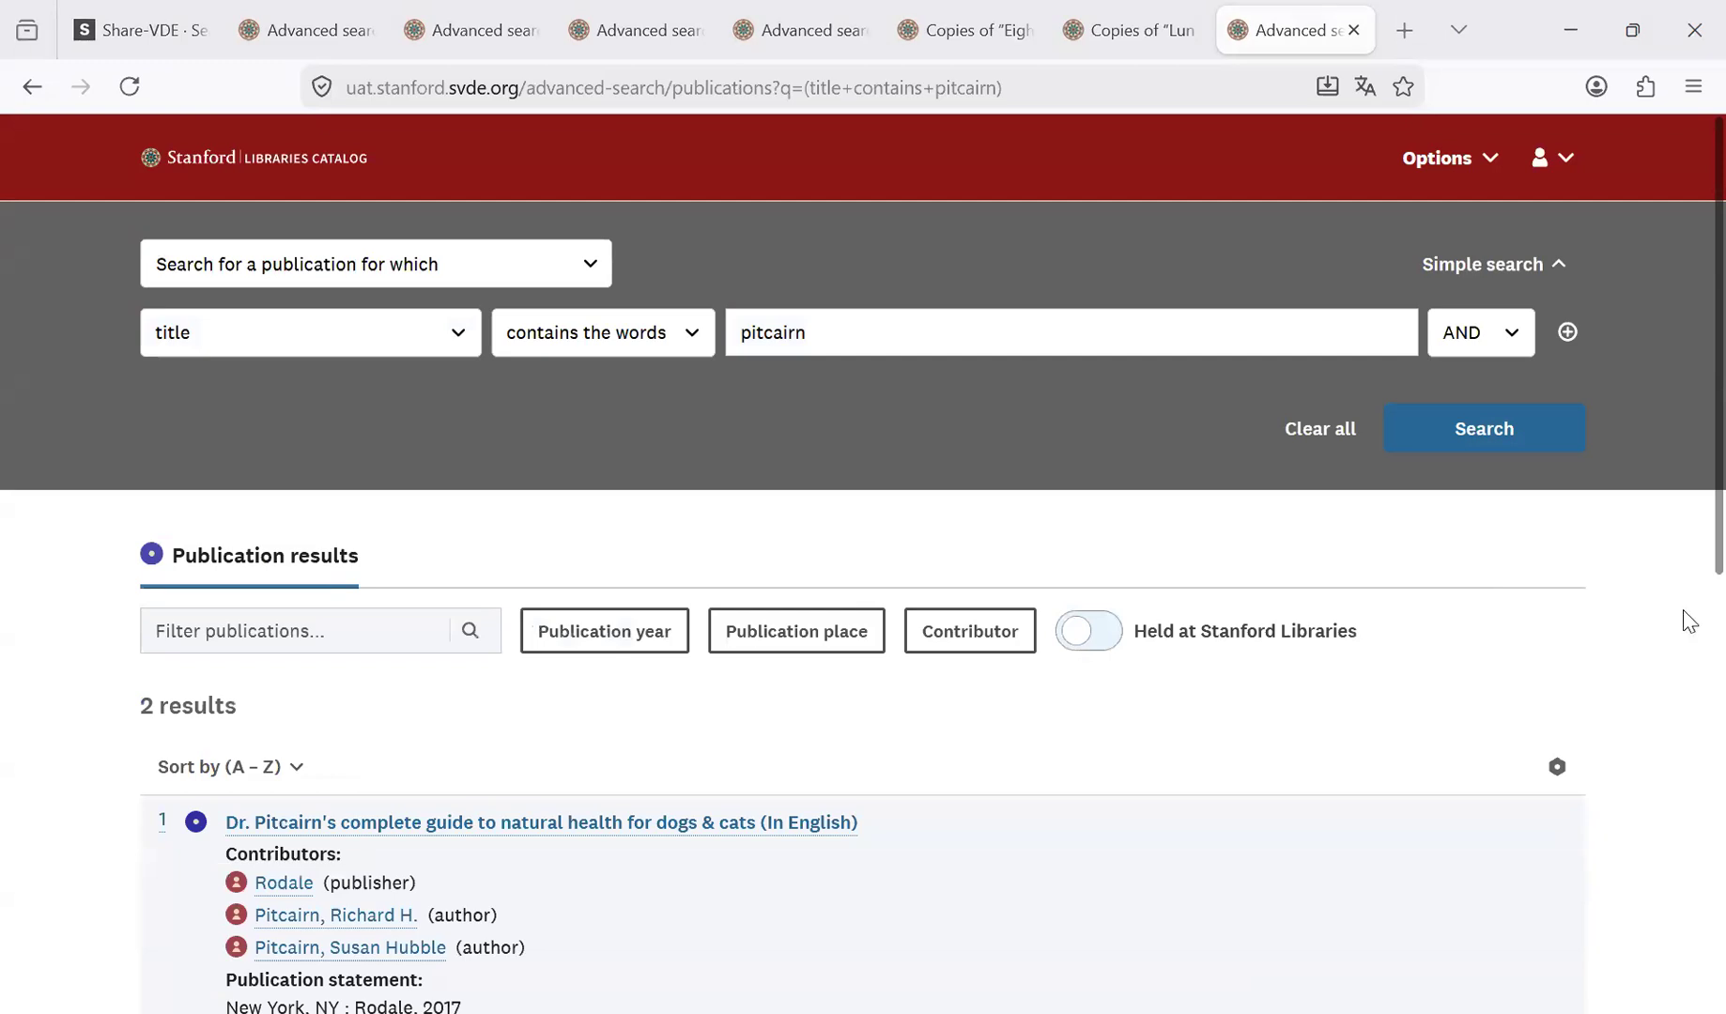
scroll(1688, 615, down, 2)
scroll(1688, 665, down, 1)
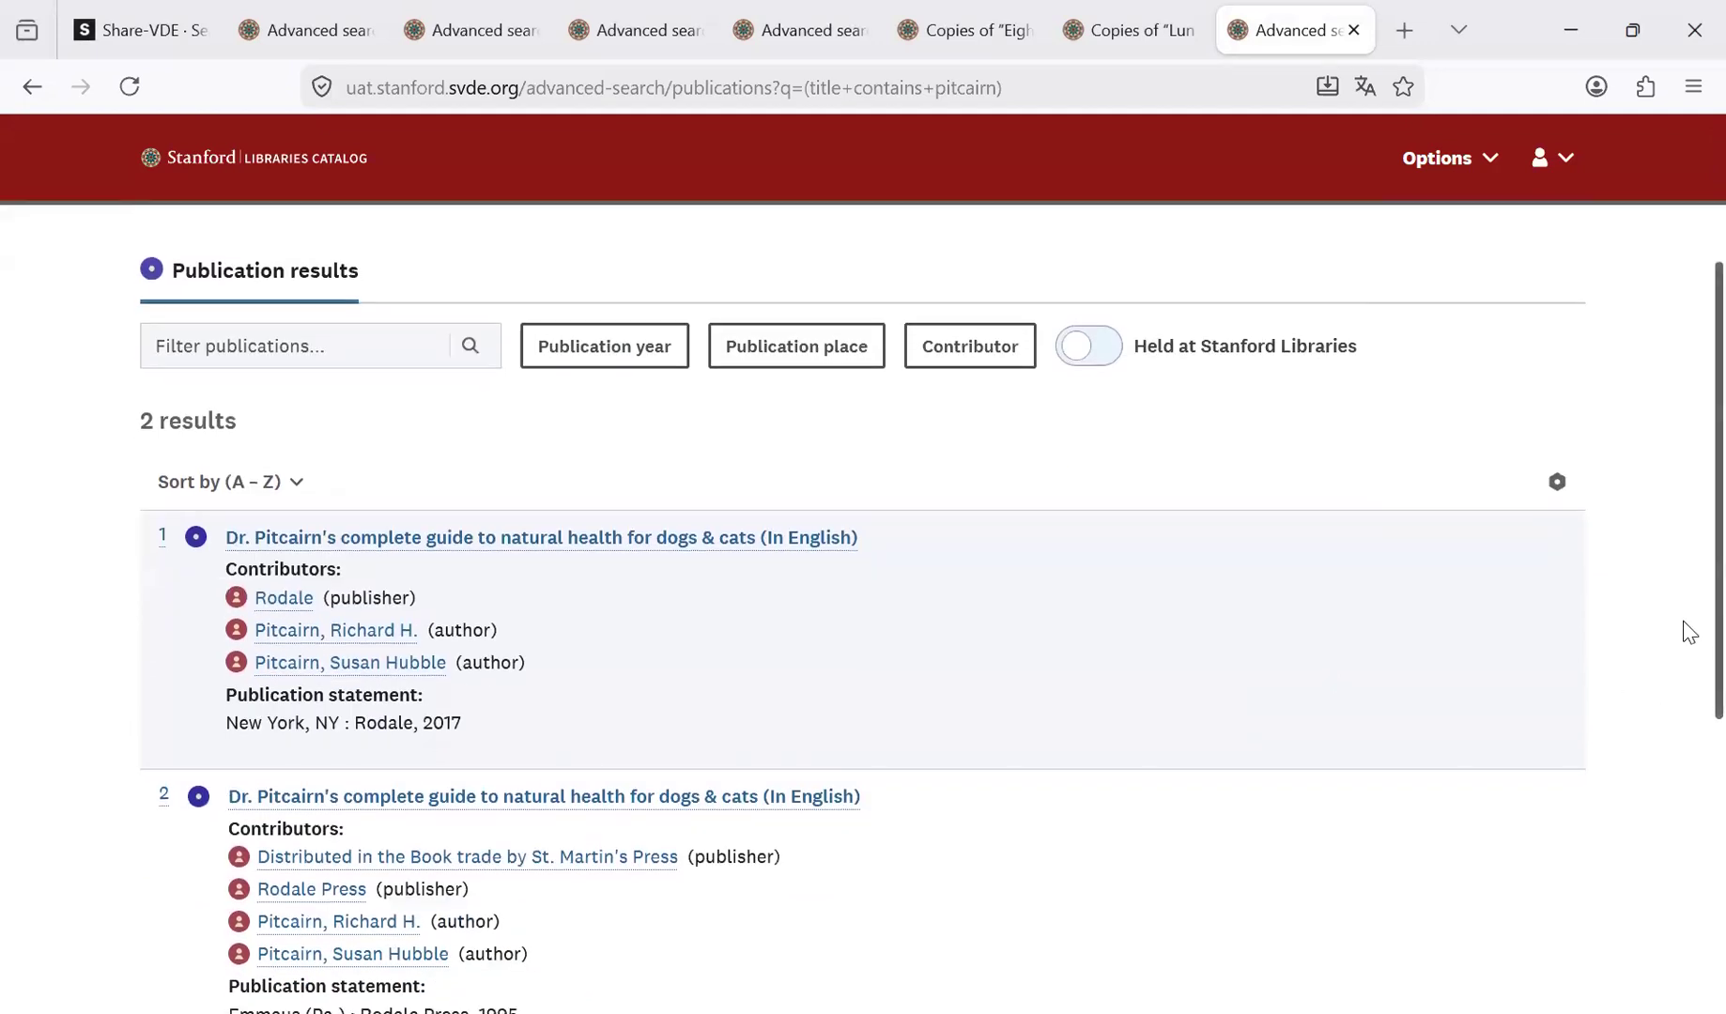
Compare the publication statements of the publications found for the title word "pitcairn".
scroll(1688, 677, down, 1)
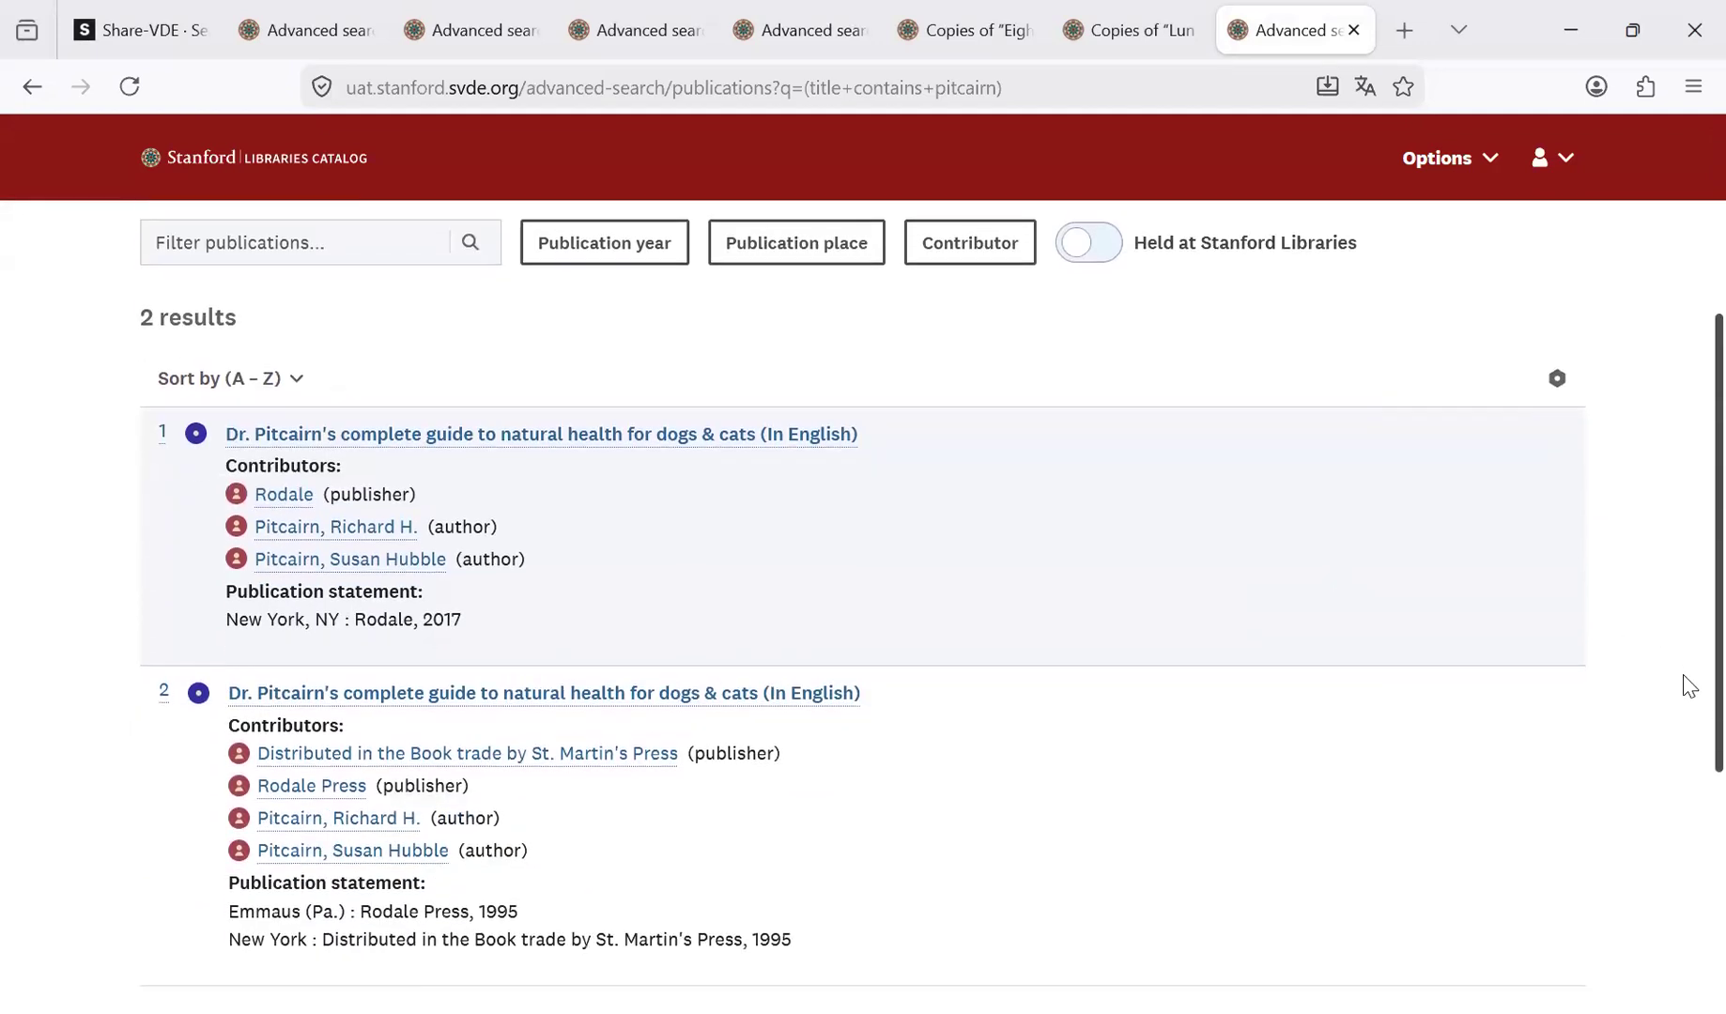
scroll(1688, 700, down, 1)
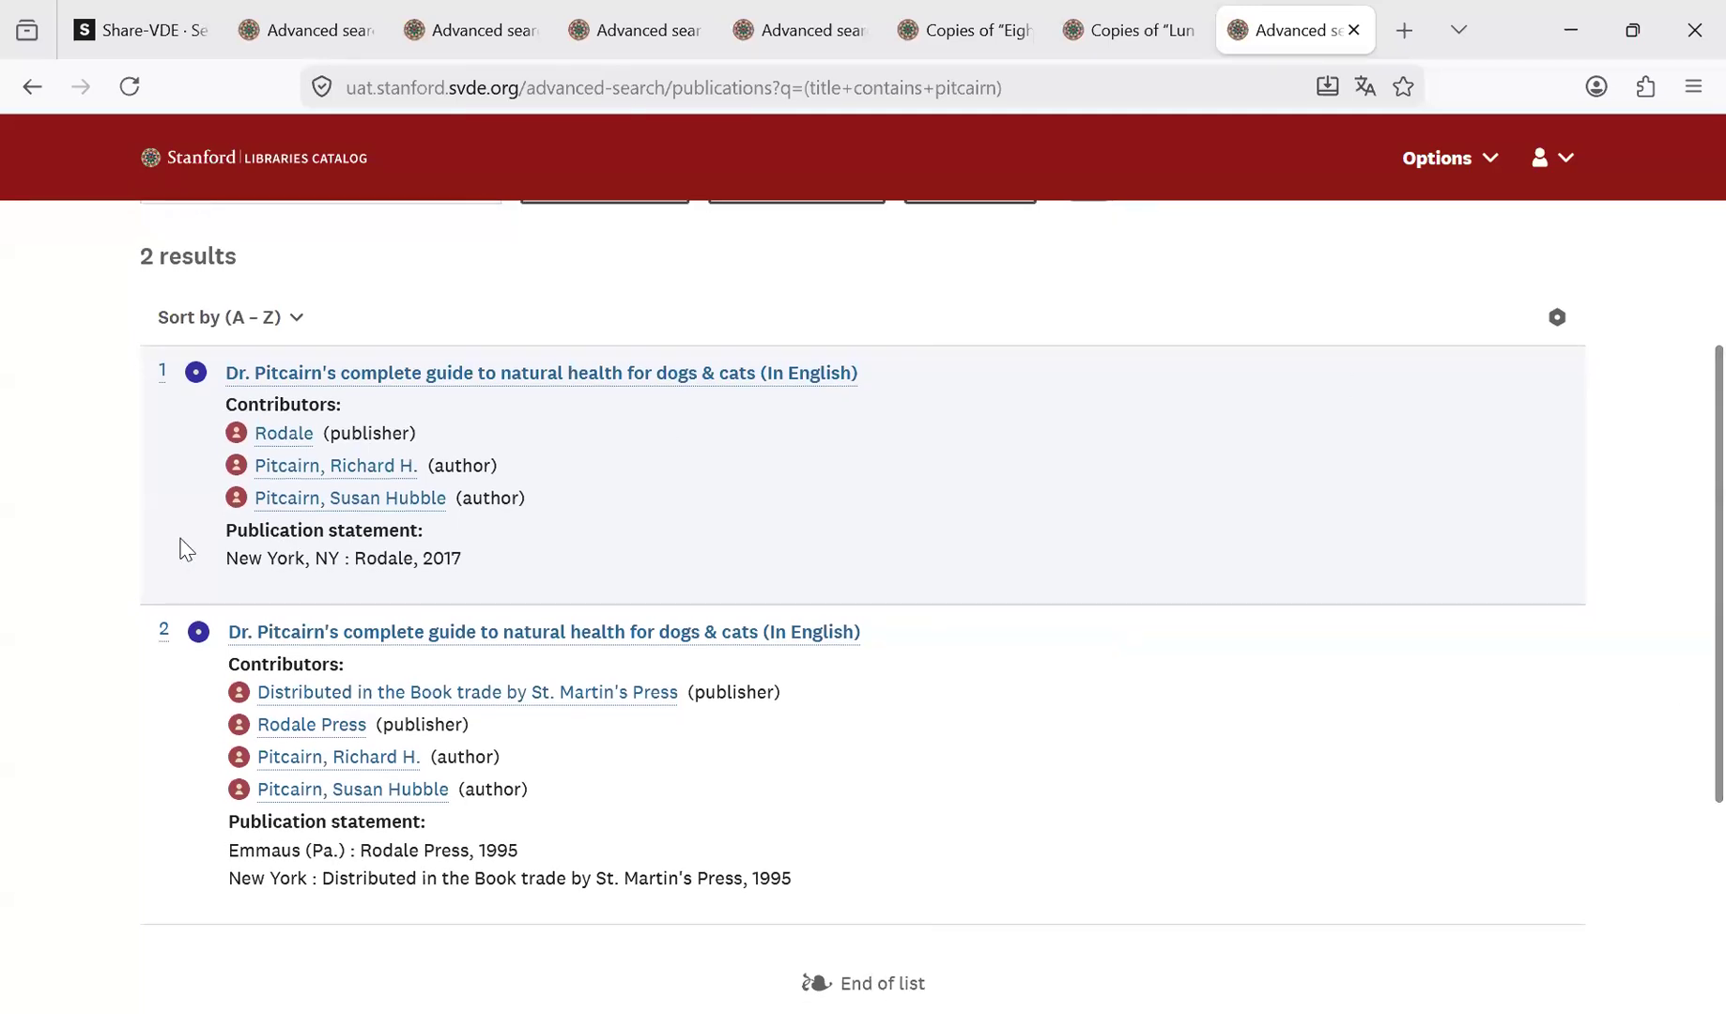
drag(478, 564, 228, 532)
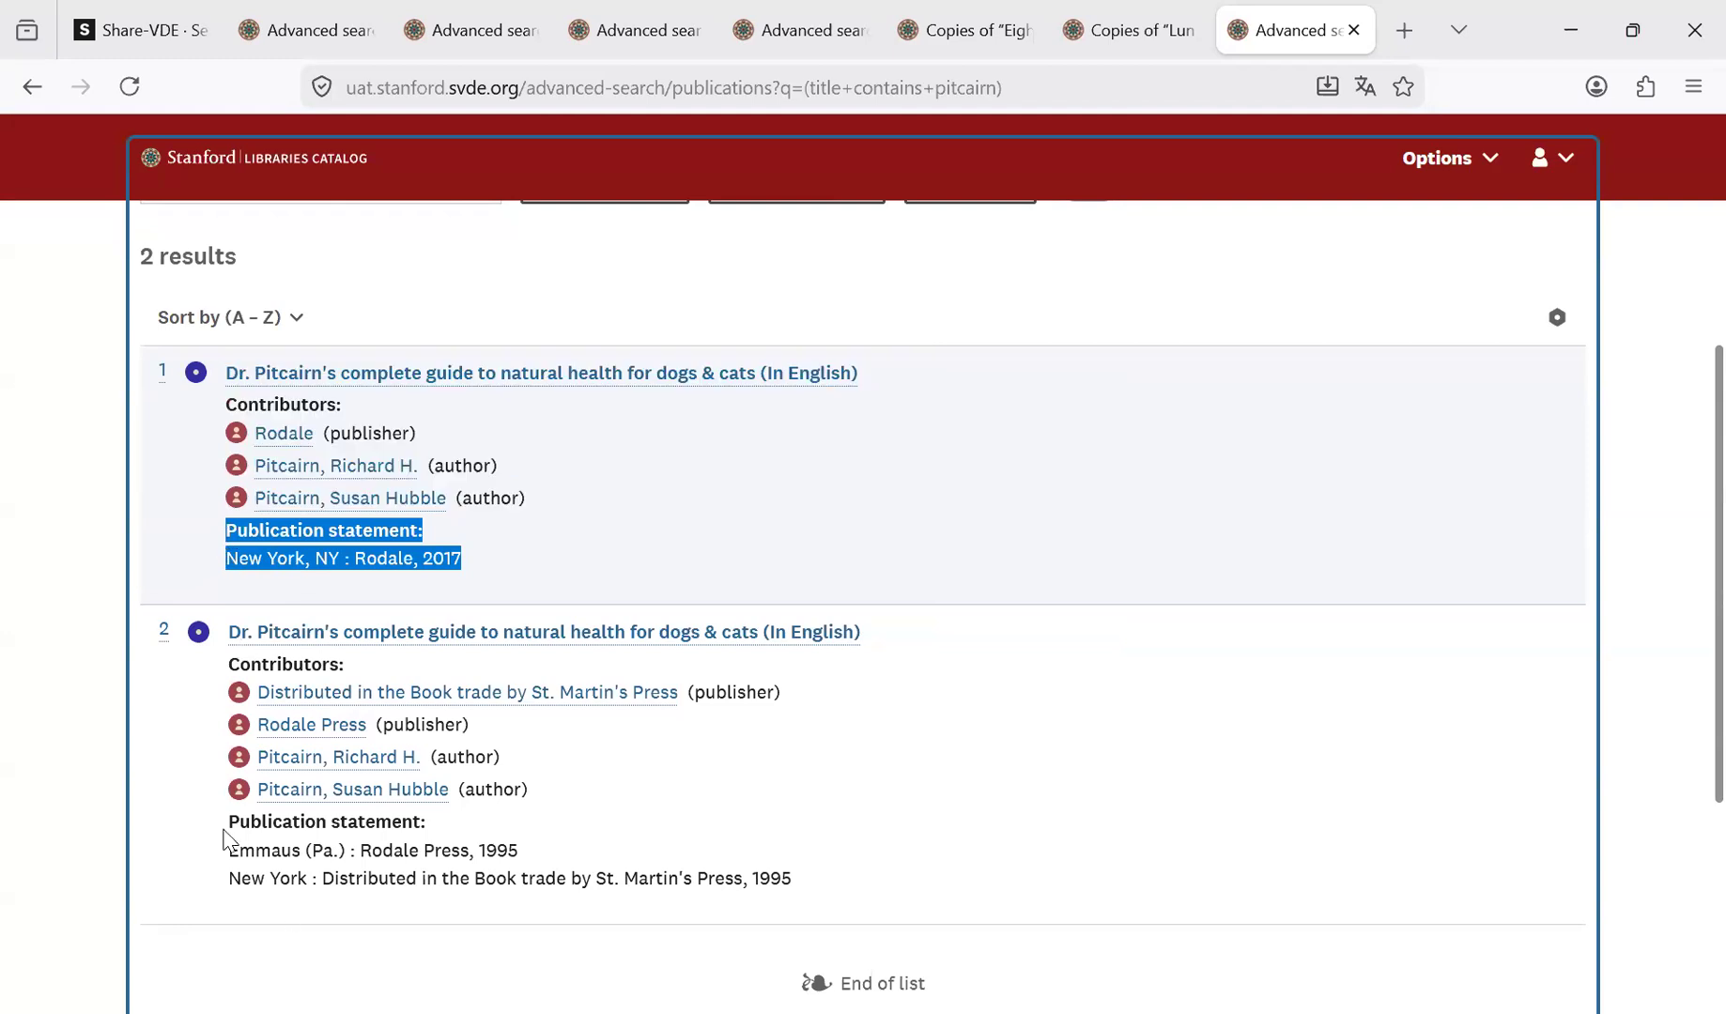
click(53, 827)
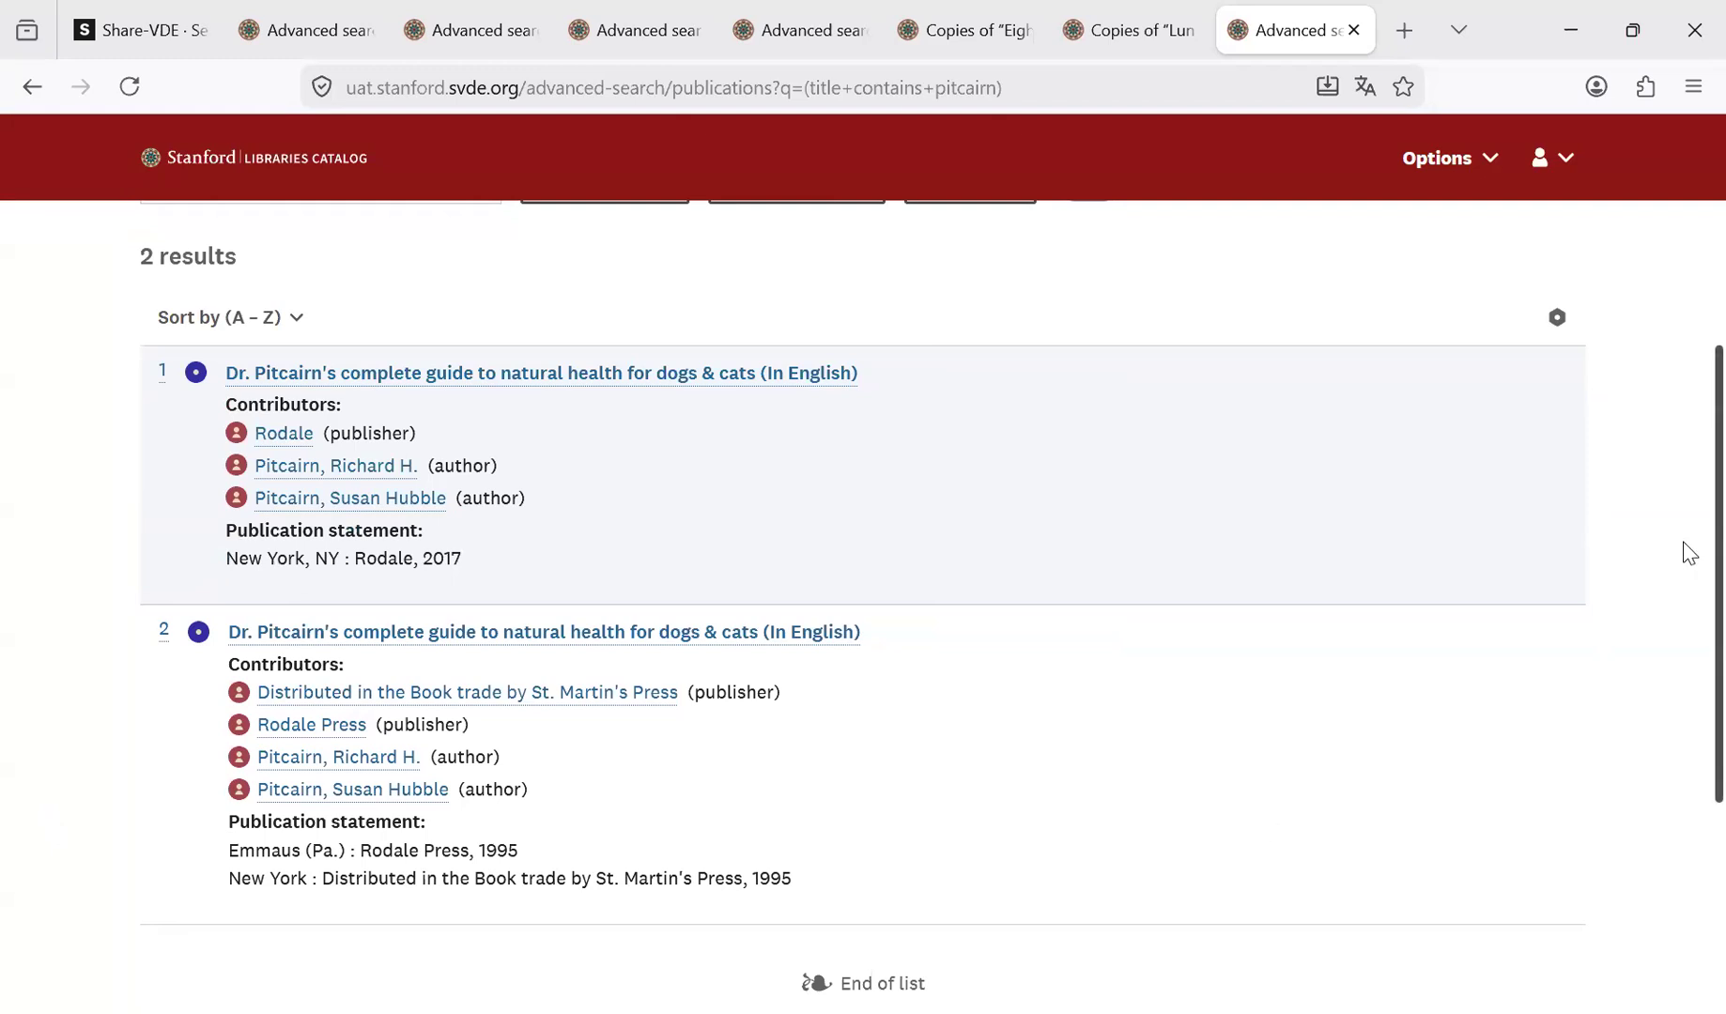
scroll(1689, 564, down, 1)
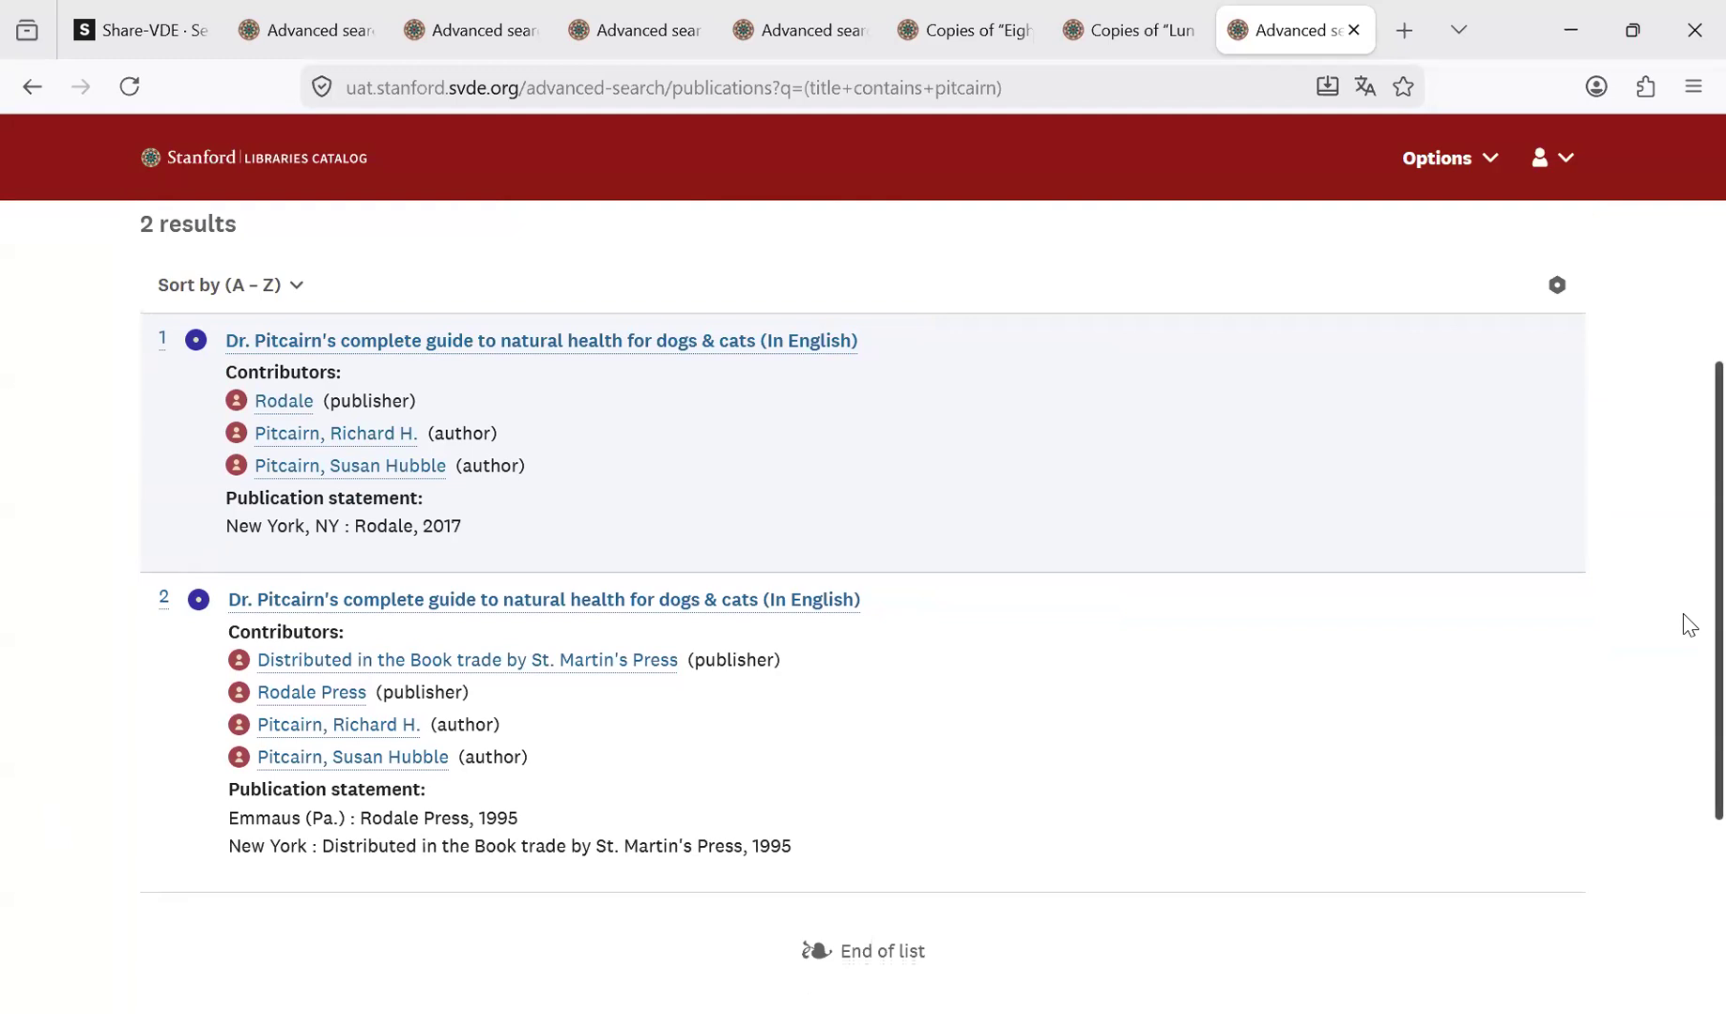
scroll(1686, 564, up, 3)
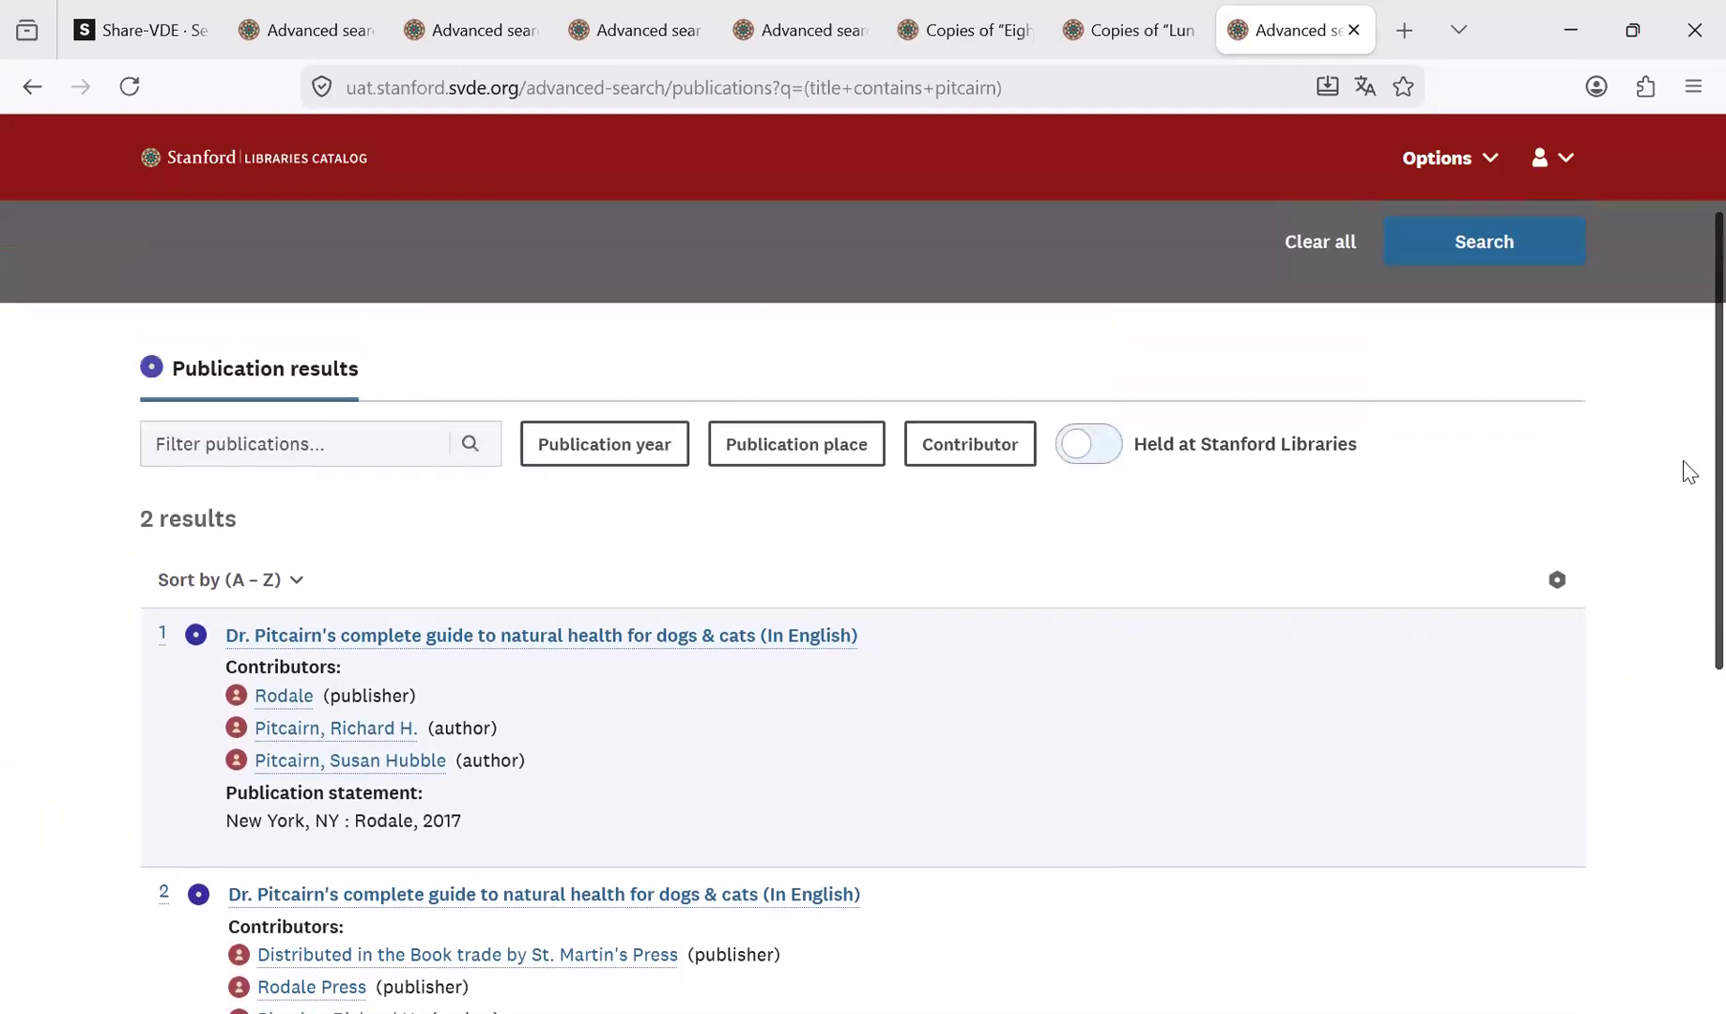
scroll(1688, 448, up, 2)
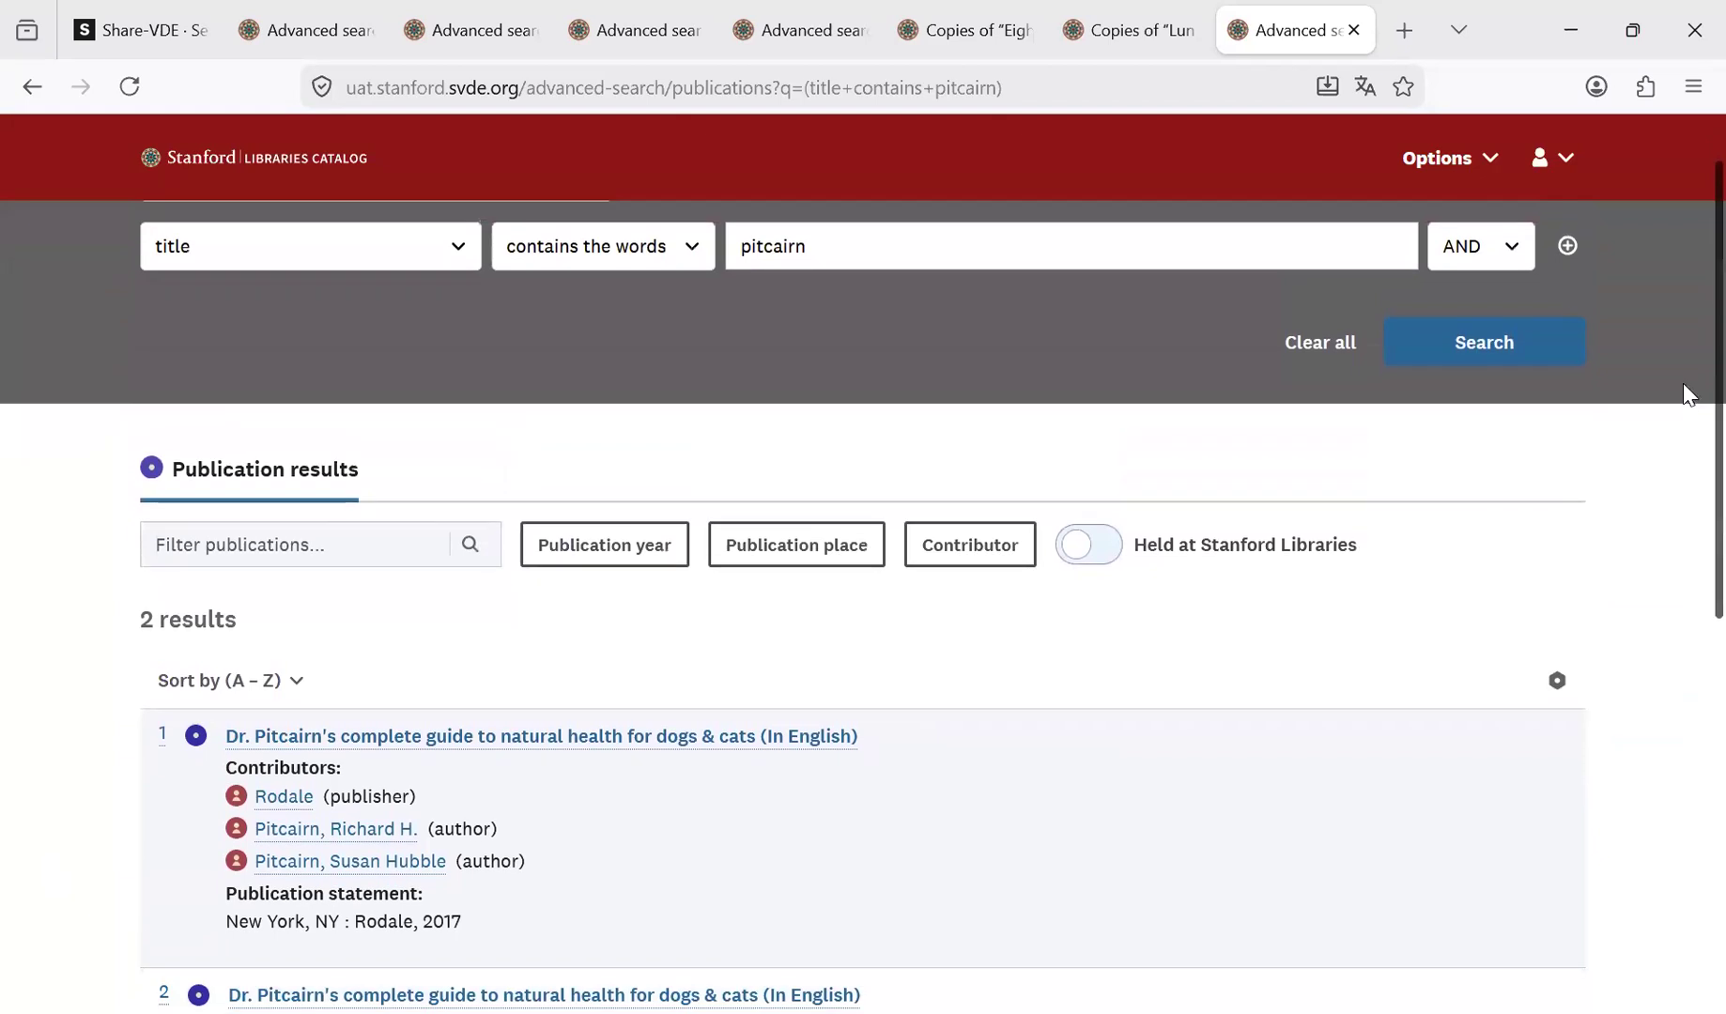
scroll(1683, 379, up, 1)
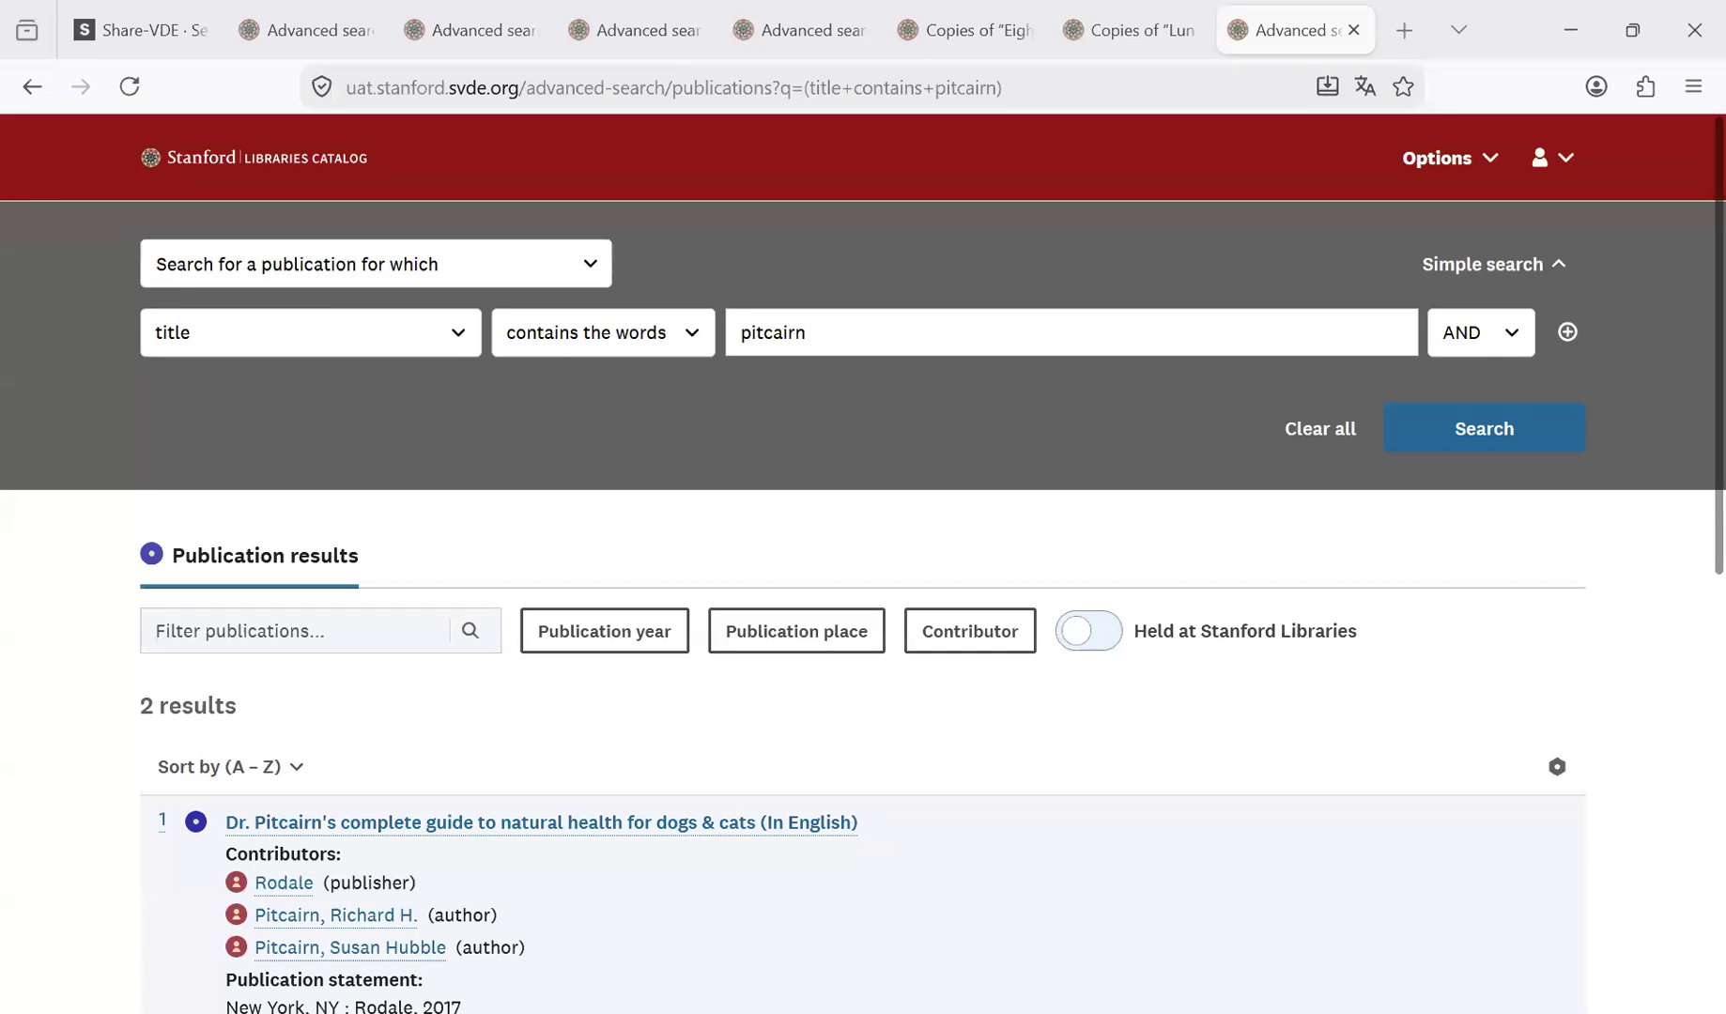
Limit the "pitcairn" publication results to those held at Stanford Libraries and review the resulting list.
click(1112, 643)
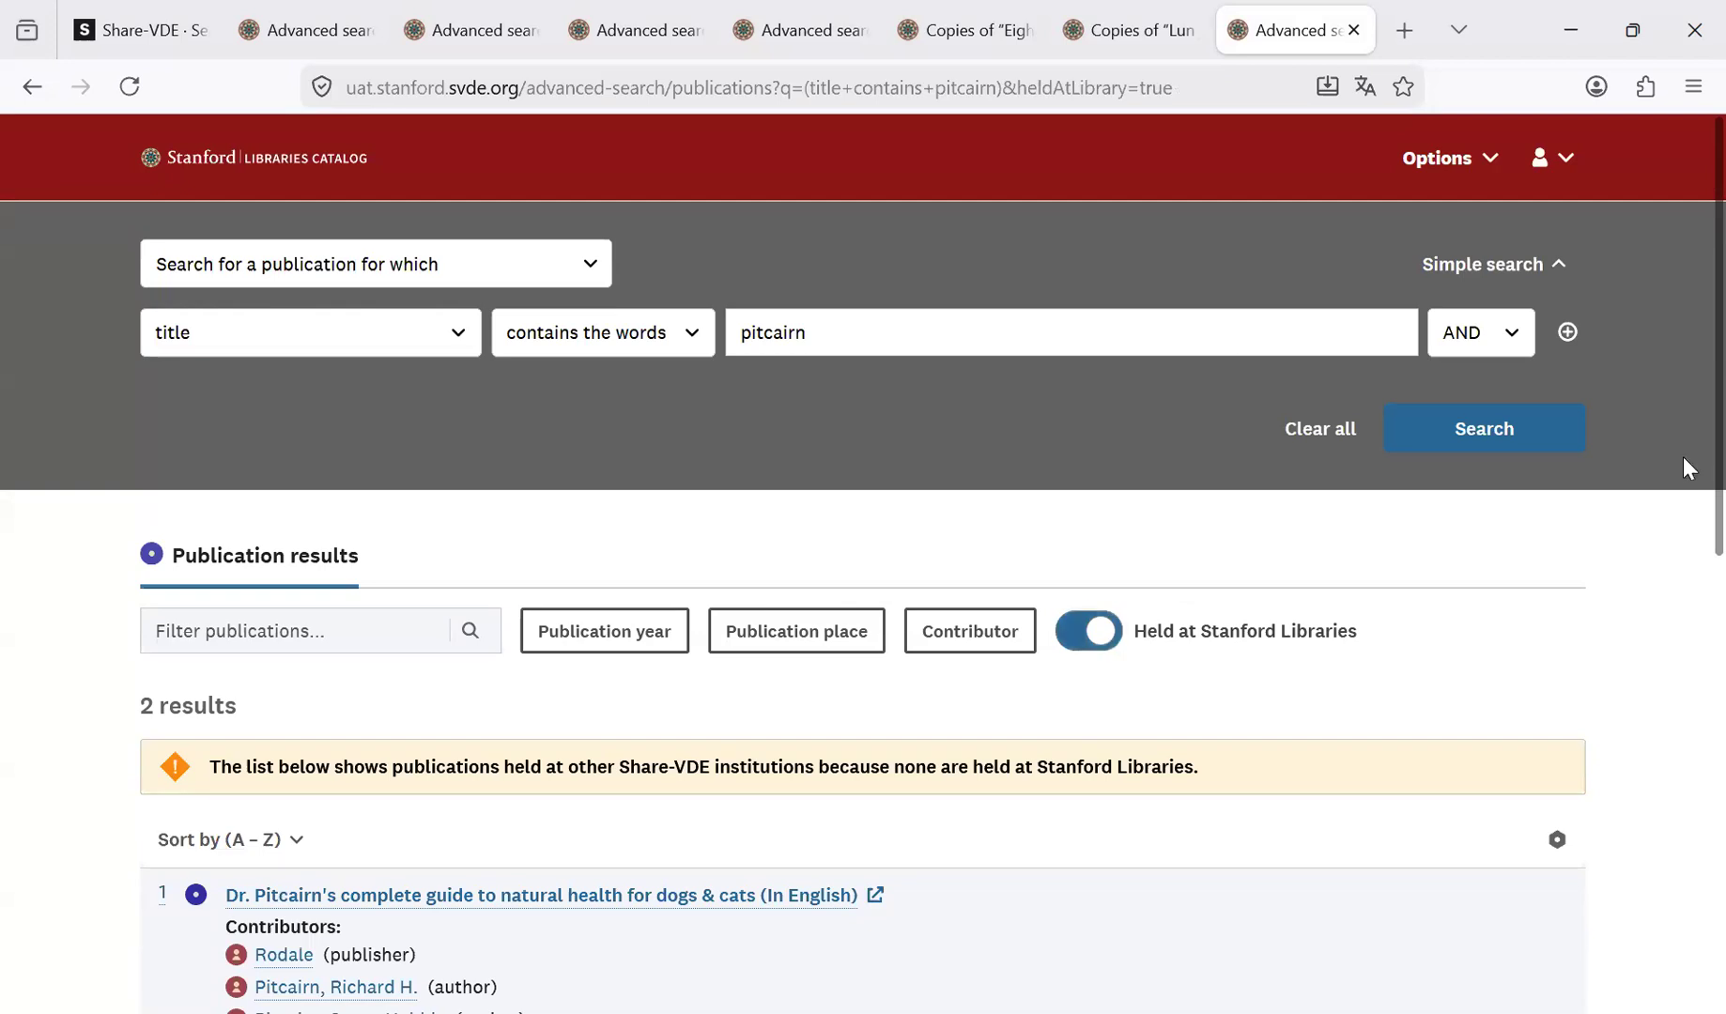
scroll(1684, 563, down, 3)
scroll(1684, 630, down, 2)
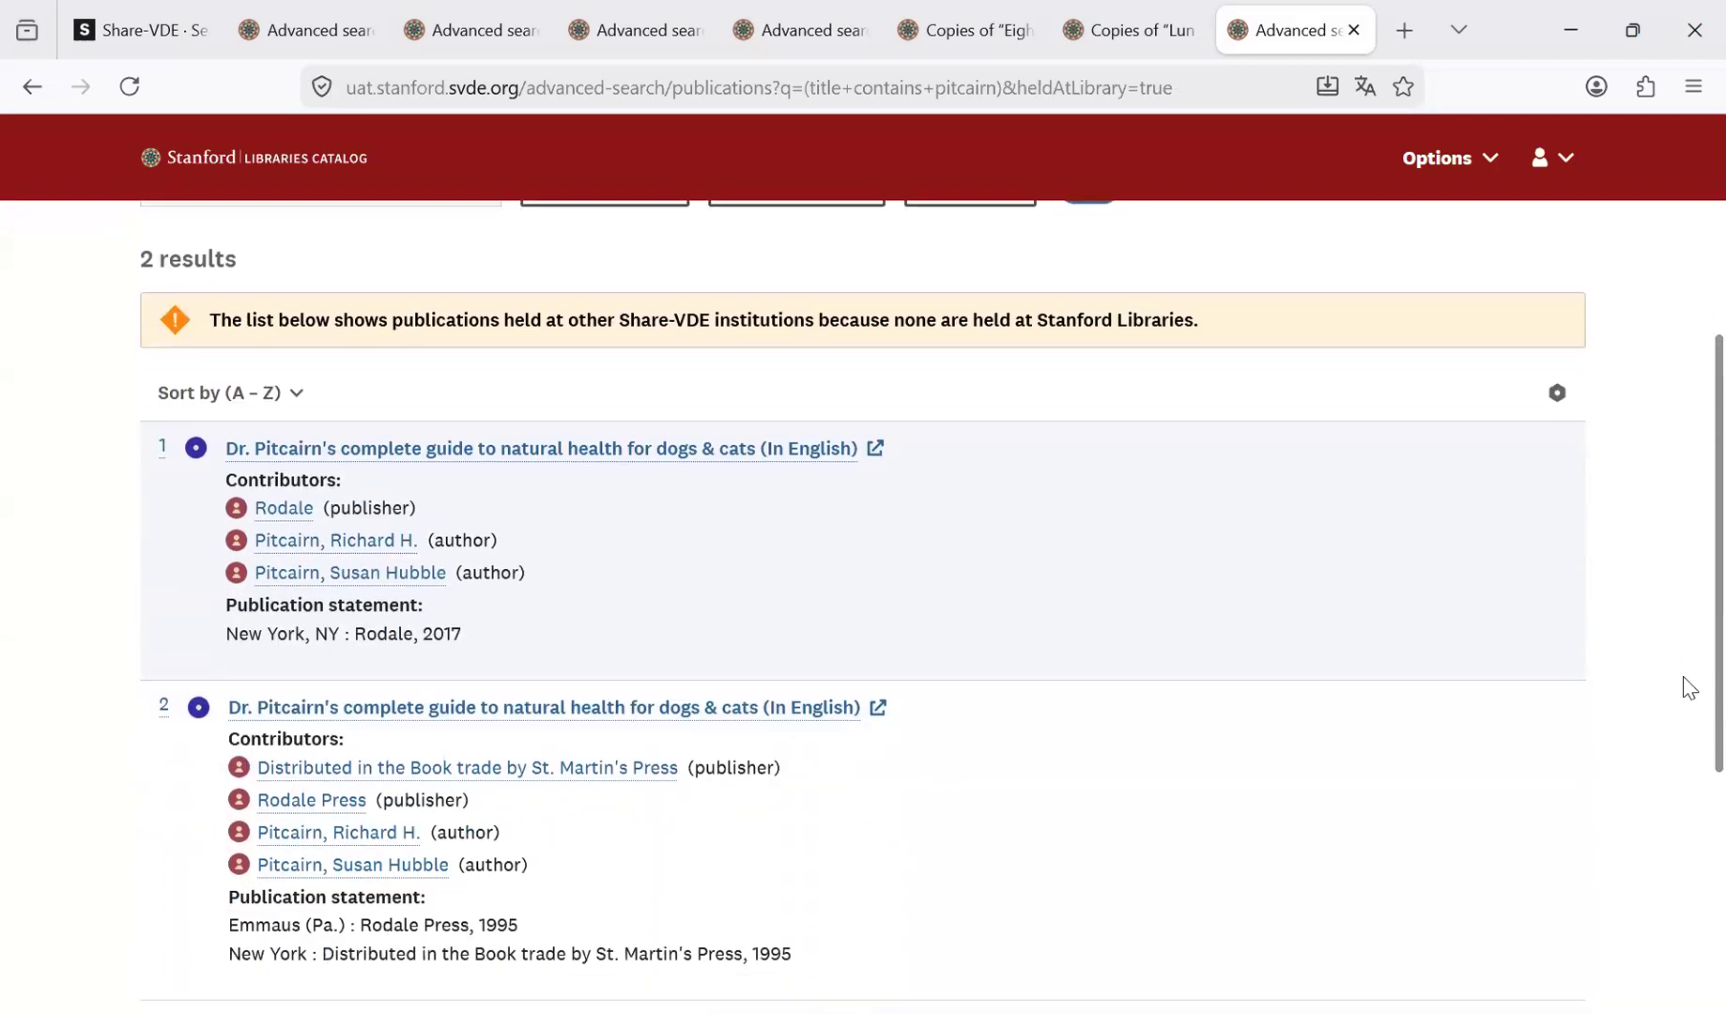
right_click(587, 455)
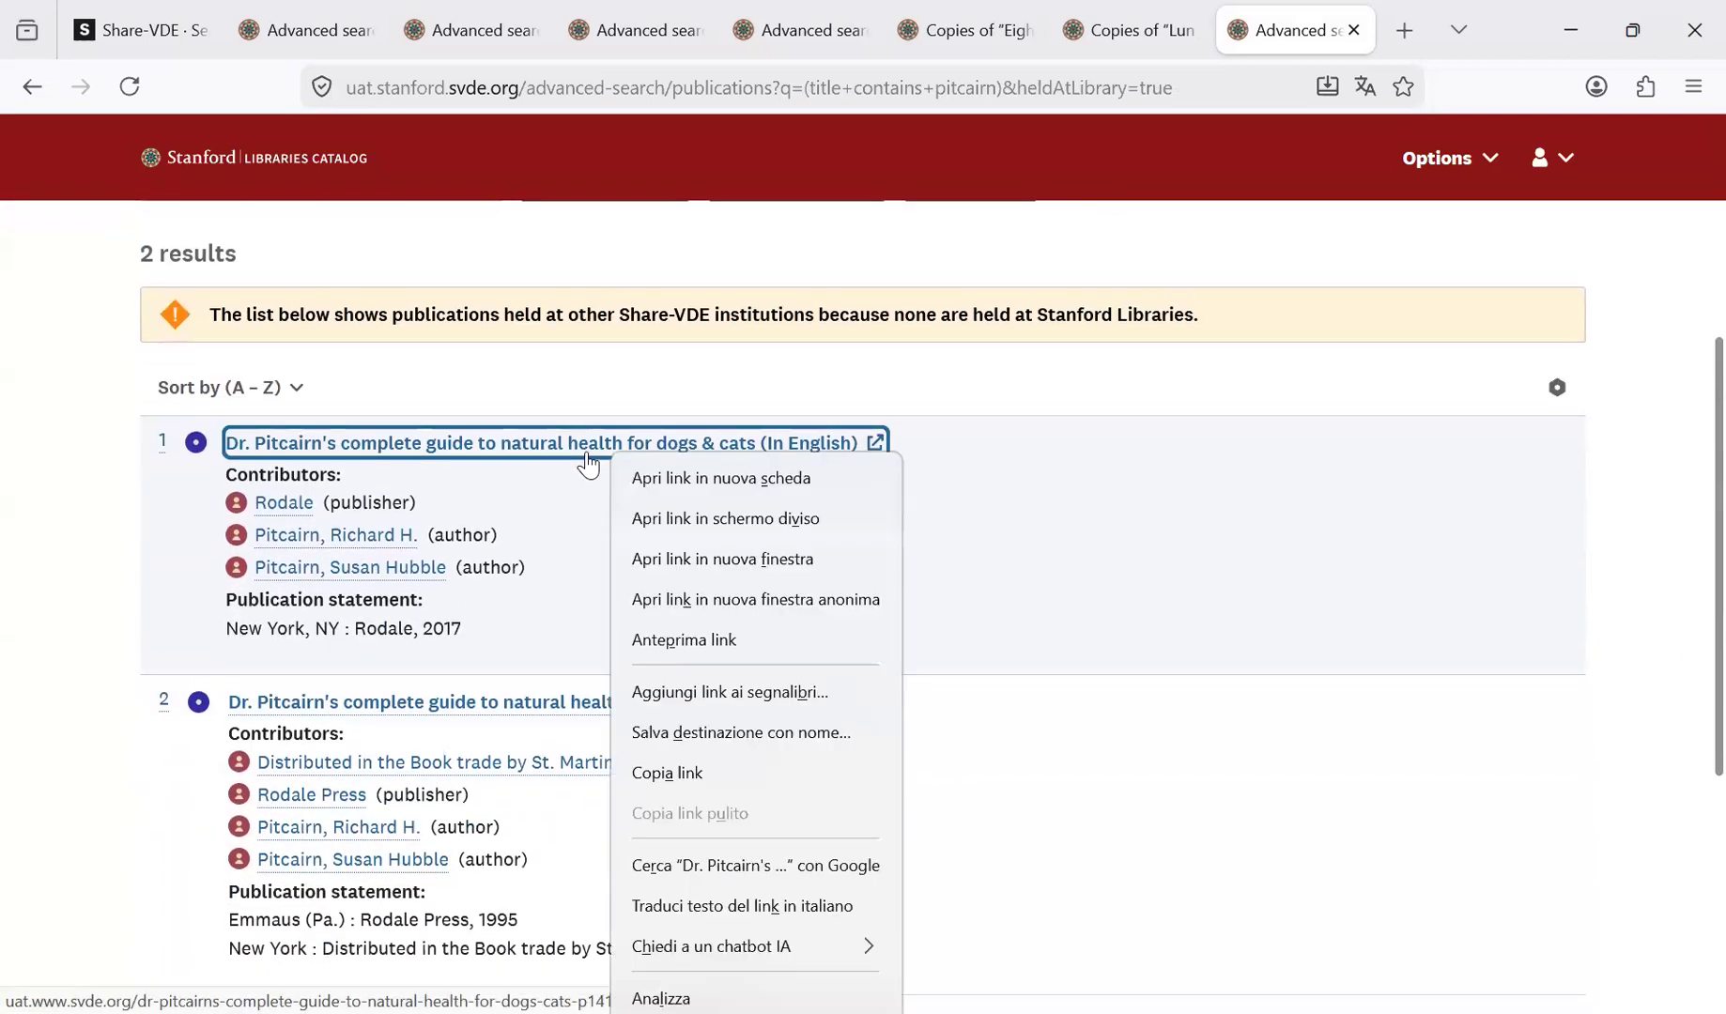
click(3, 570)
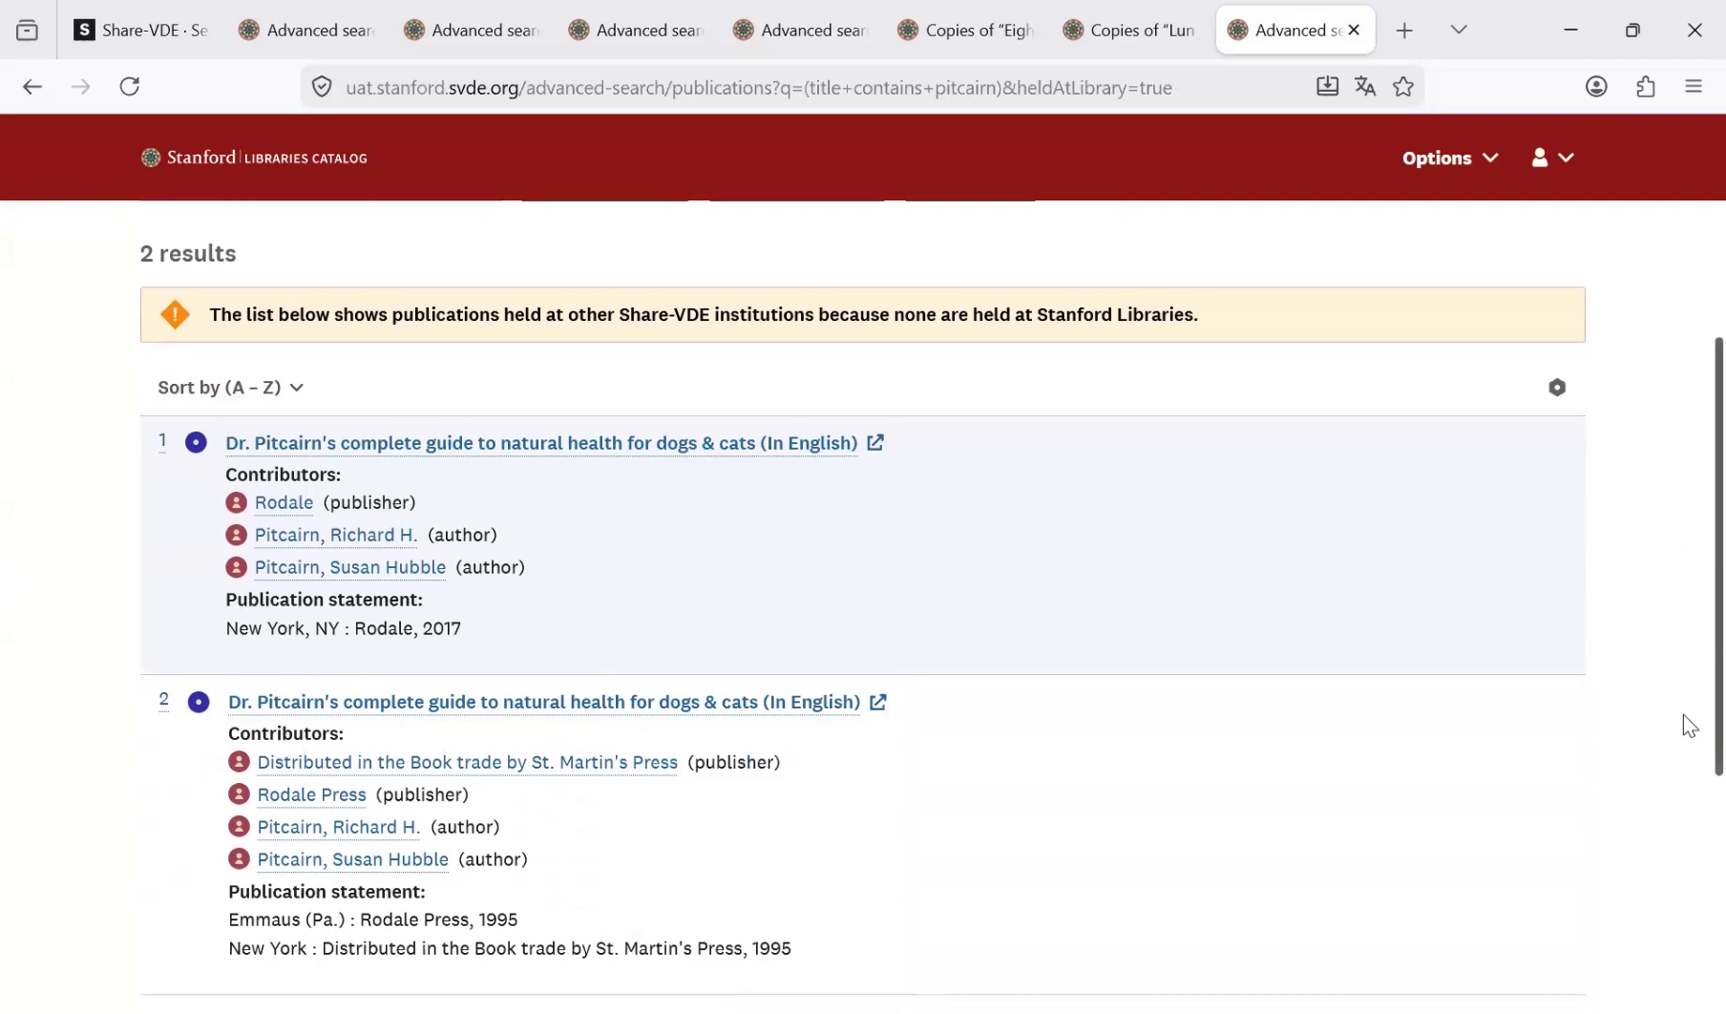
scroll(1683, 732, down, 2)
scroll(1683, 570, up, 5)
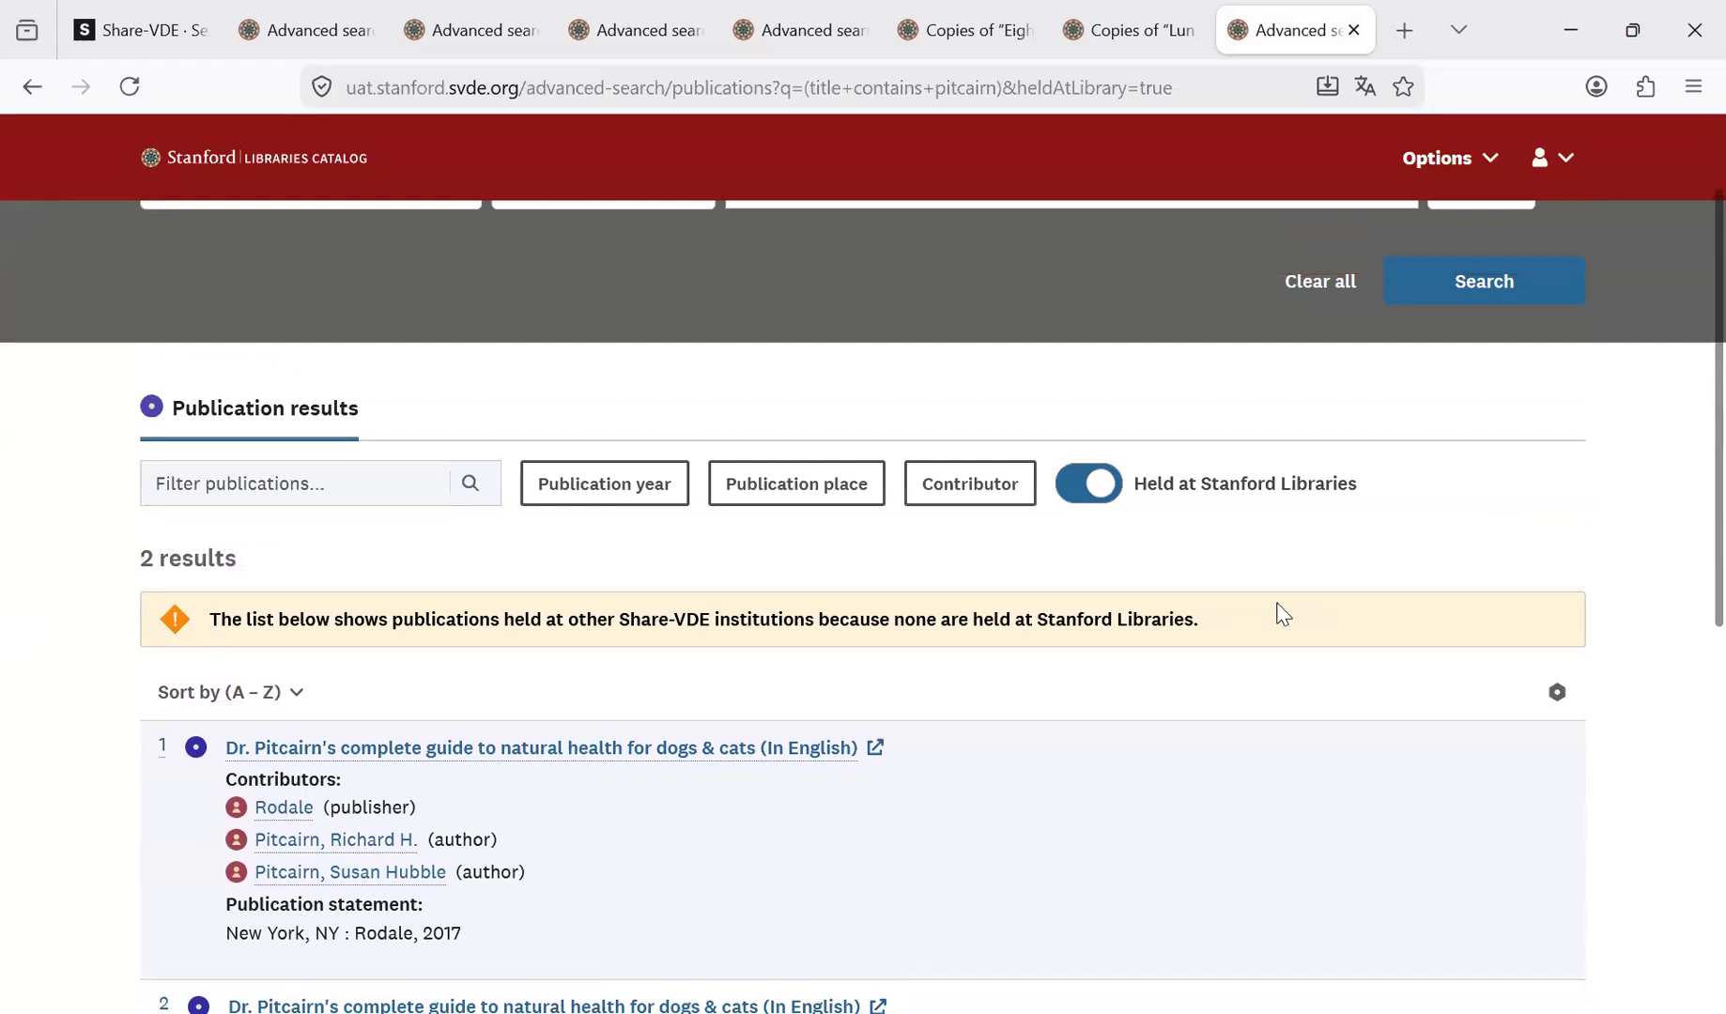
scroll(1689, 575, up, 1)
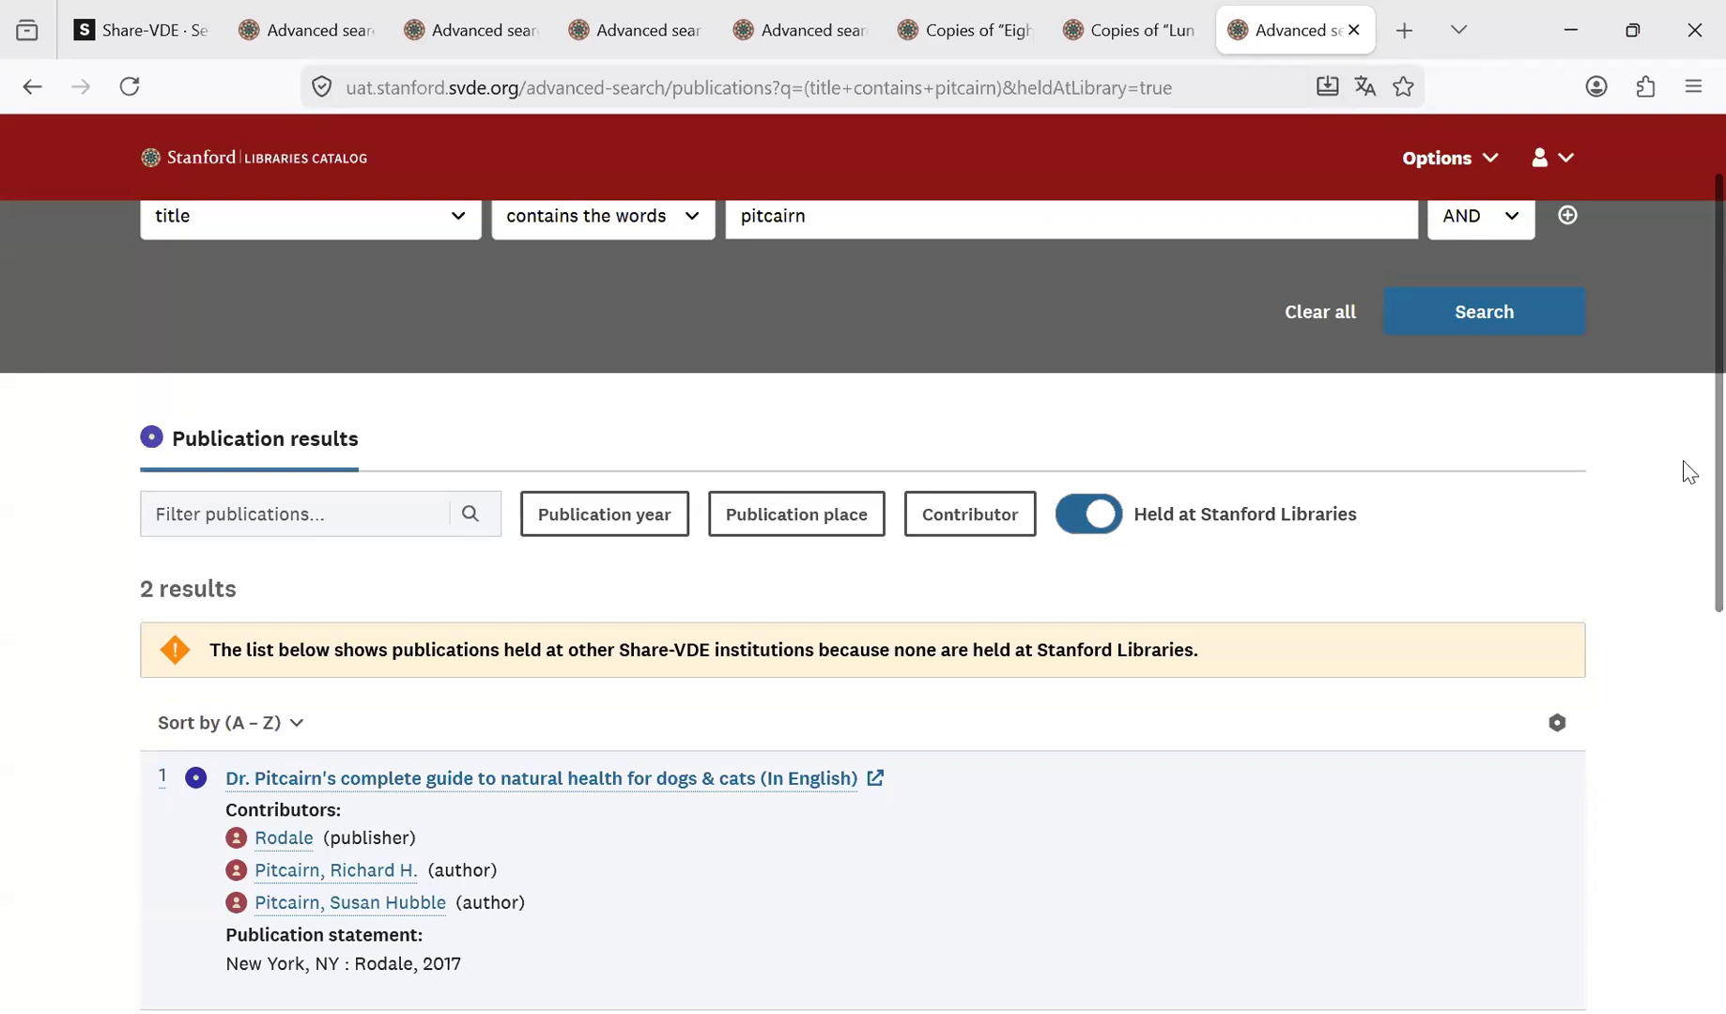
scroll(1684, 406, up, 2)
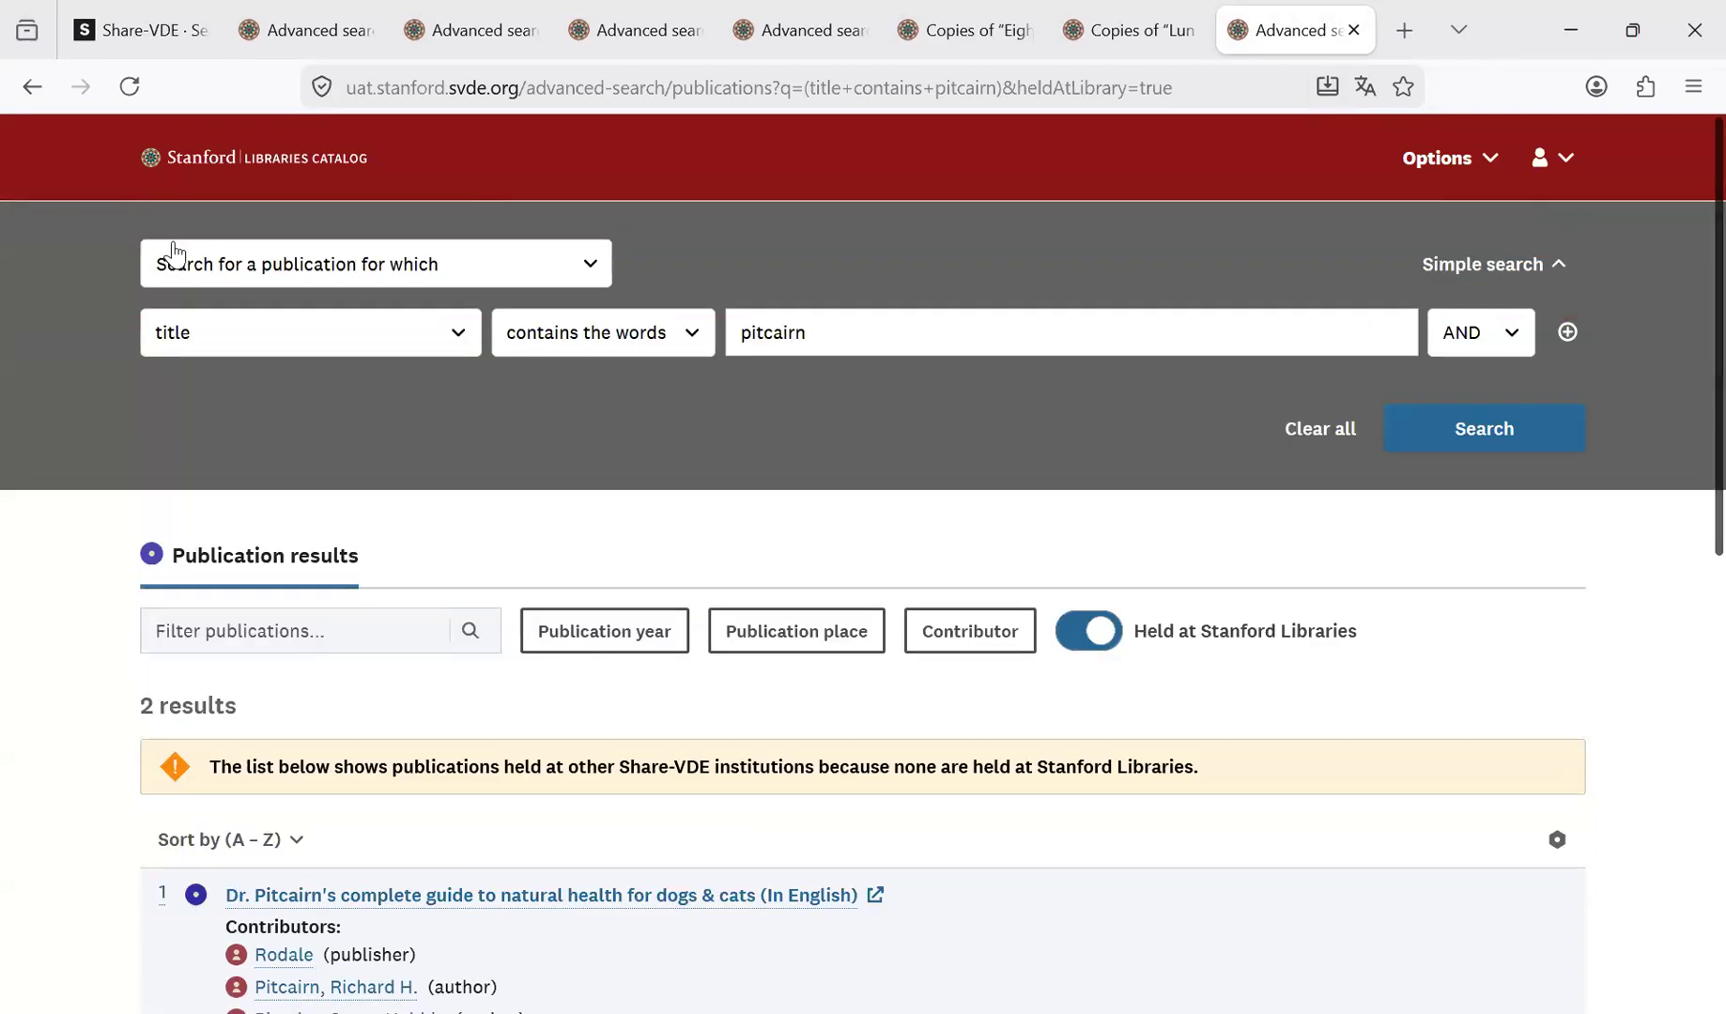
Start a new advanced search for publications whose title contains the words "history".
click(173, 161)
click(860, 680)
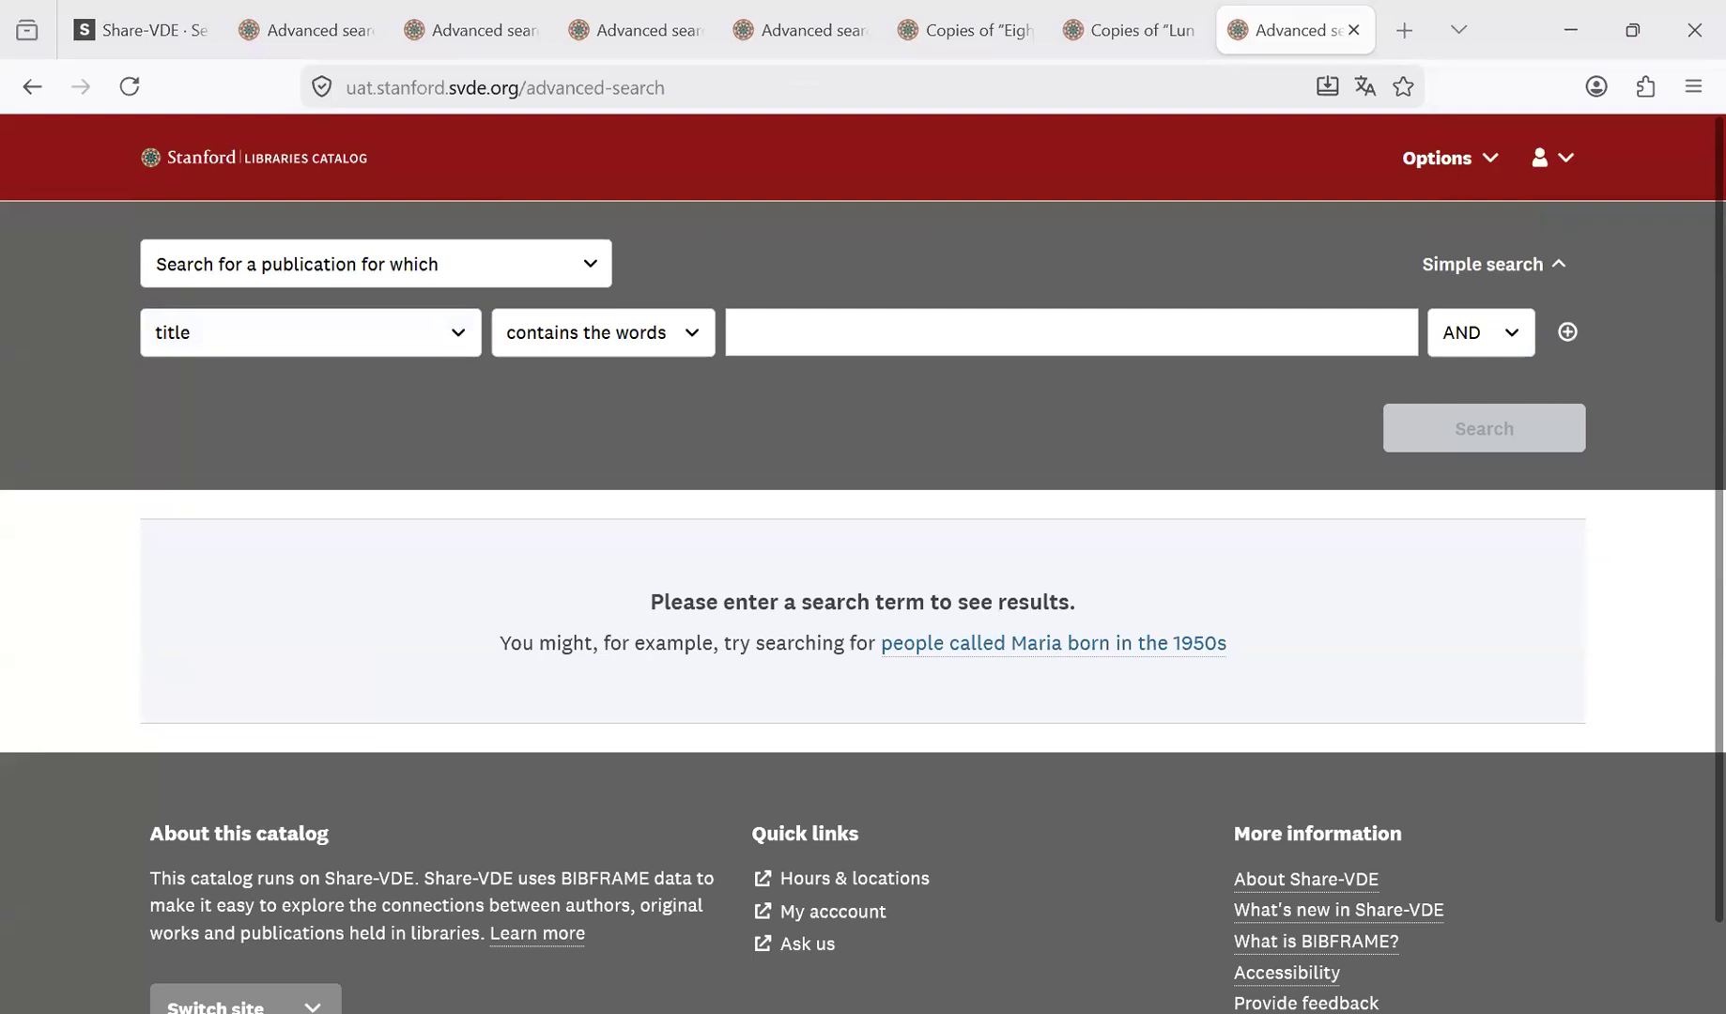
click(834, 352)
text(his)
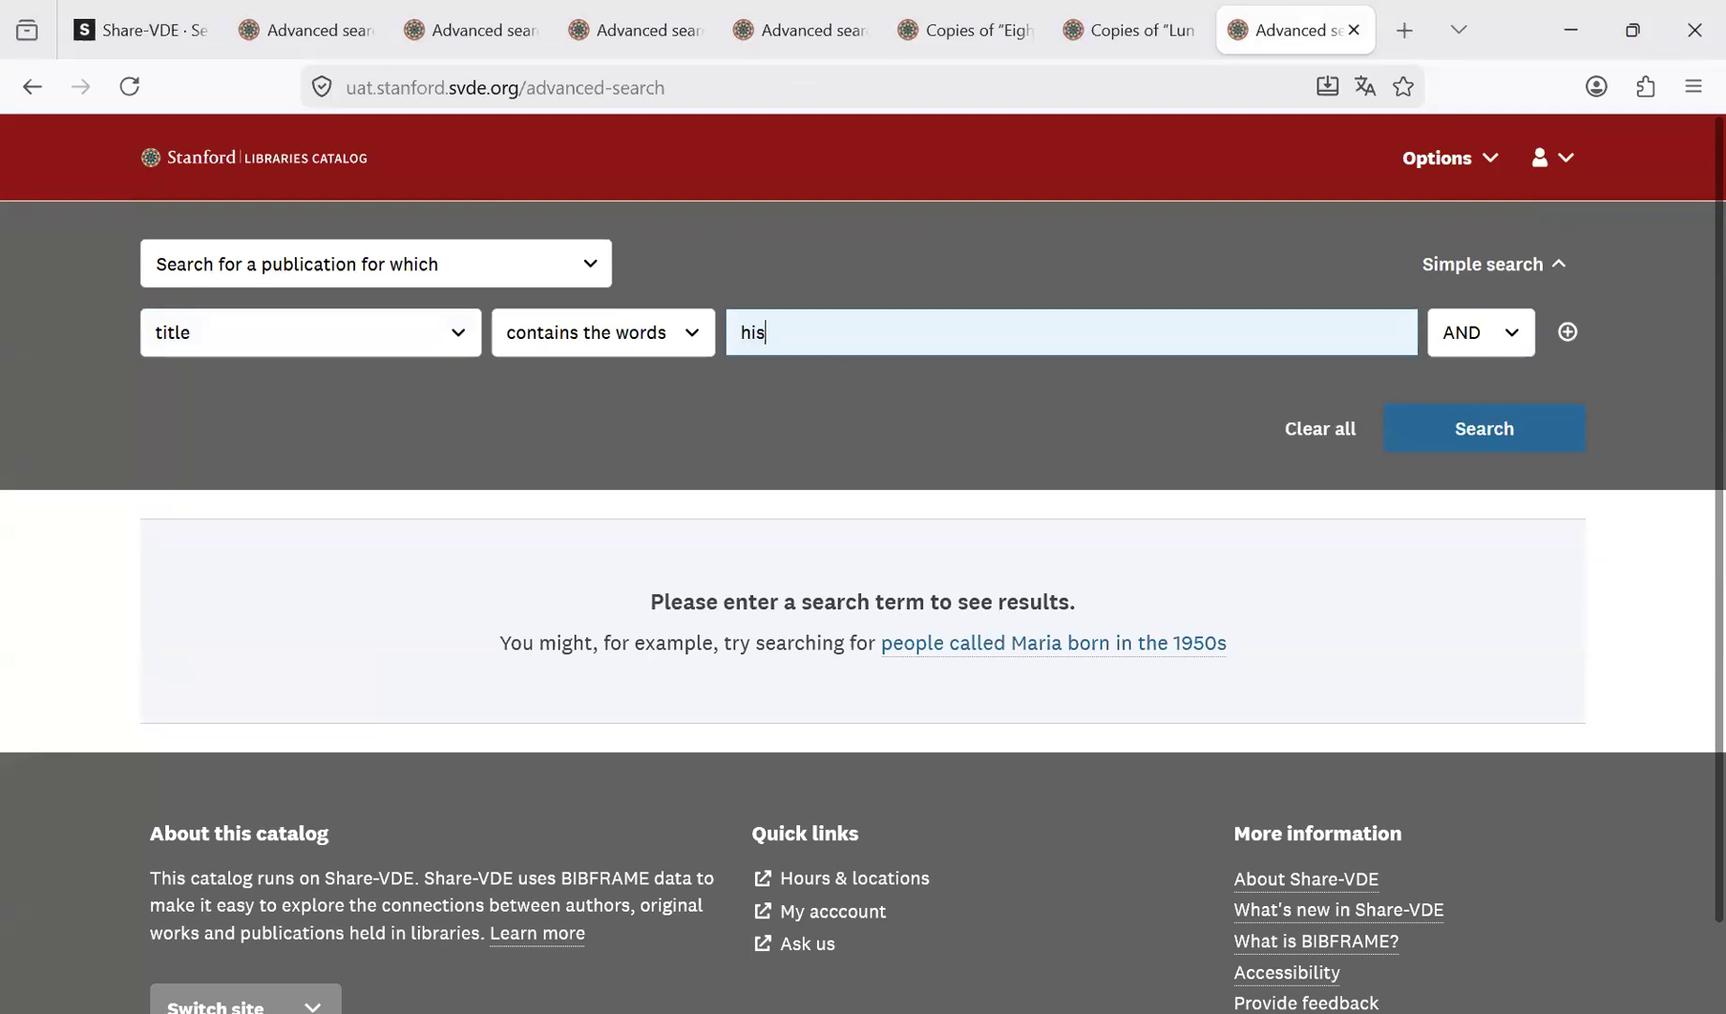
text(ottory)
key(Return)
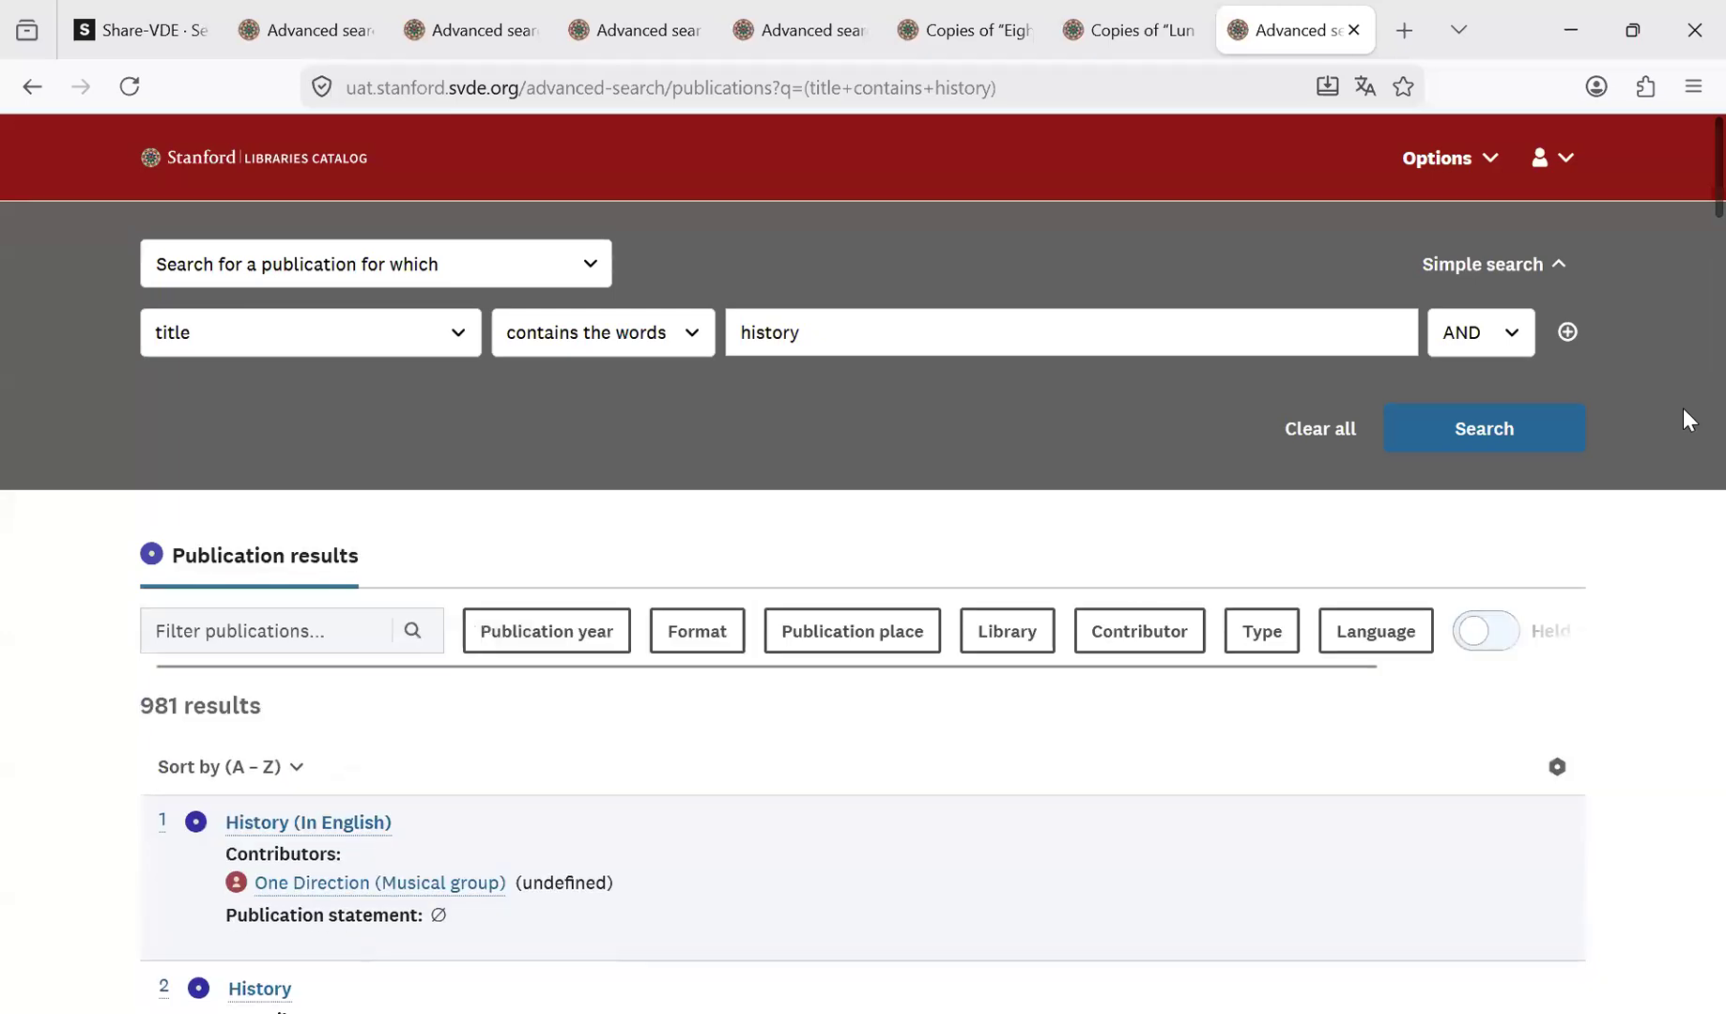
Examine the publication year, format and library filters for the "history" results without applying any.
click(543, 644)
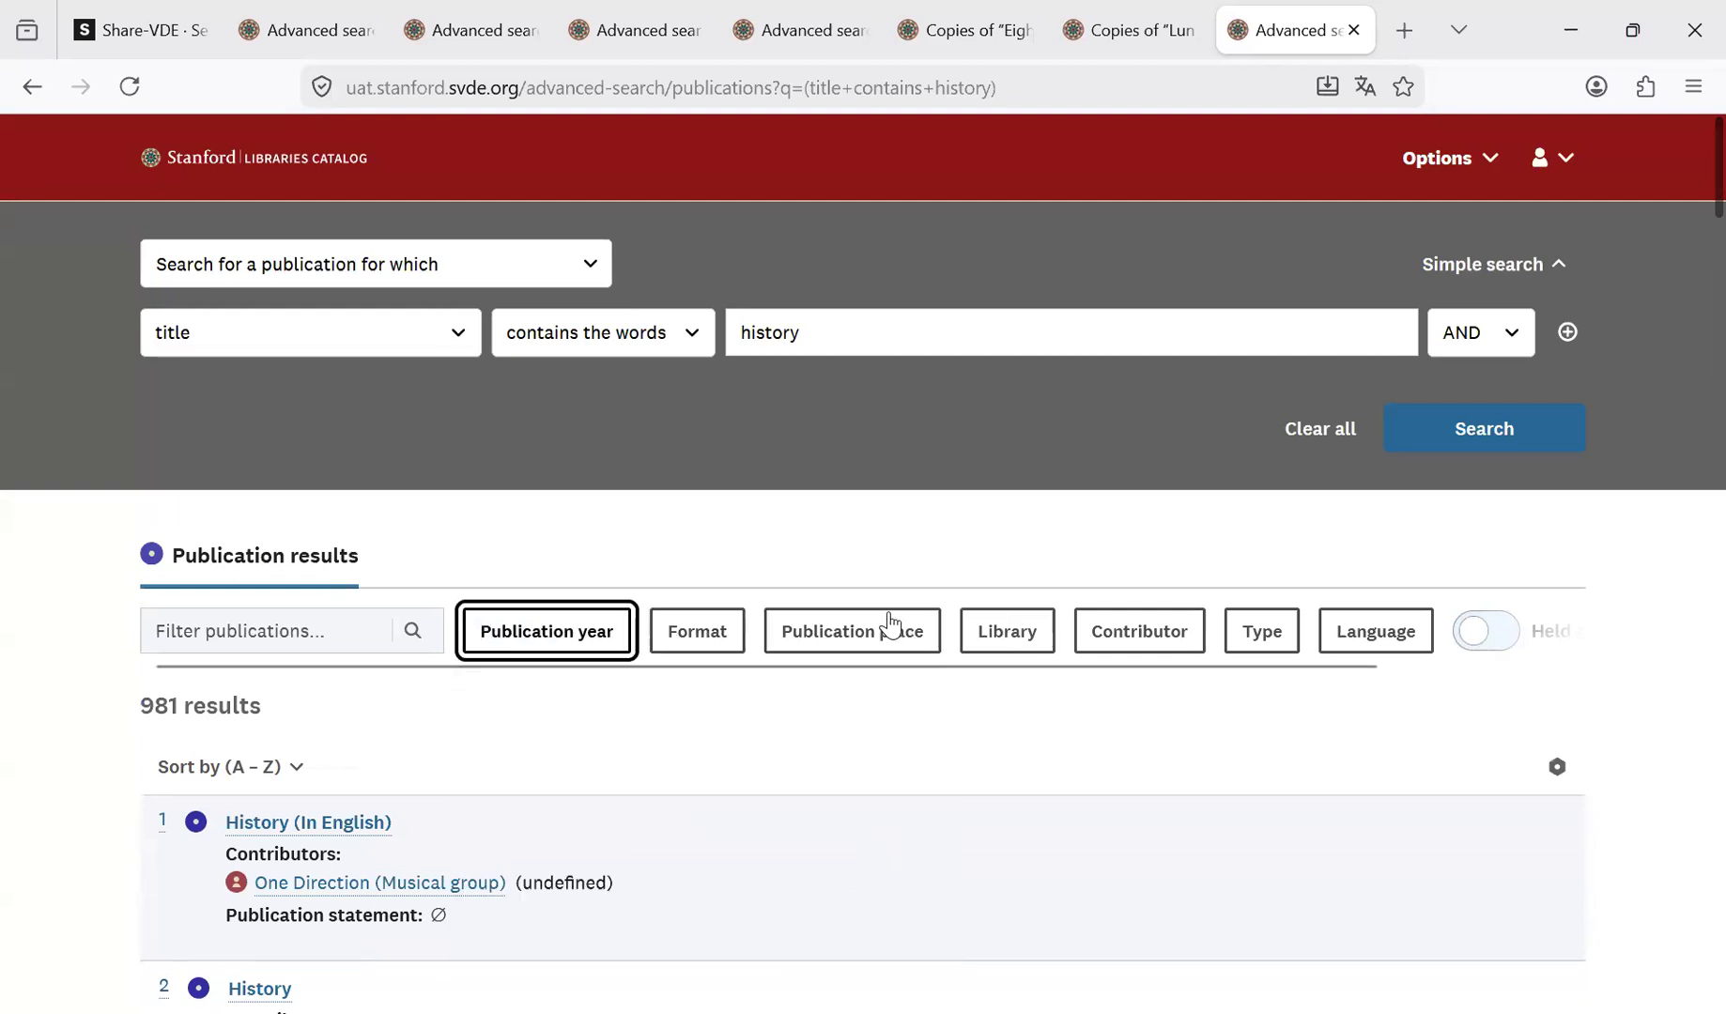
click(723, 639)
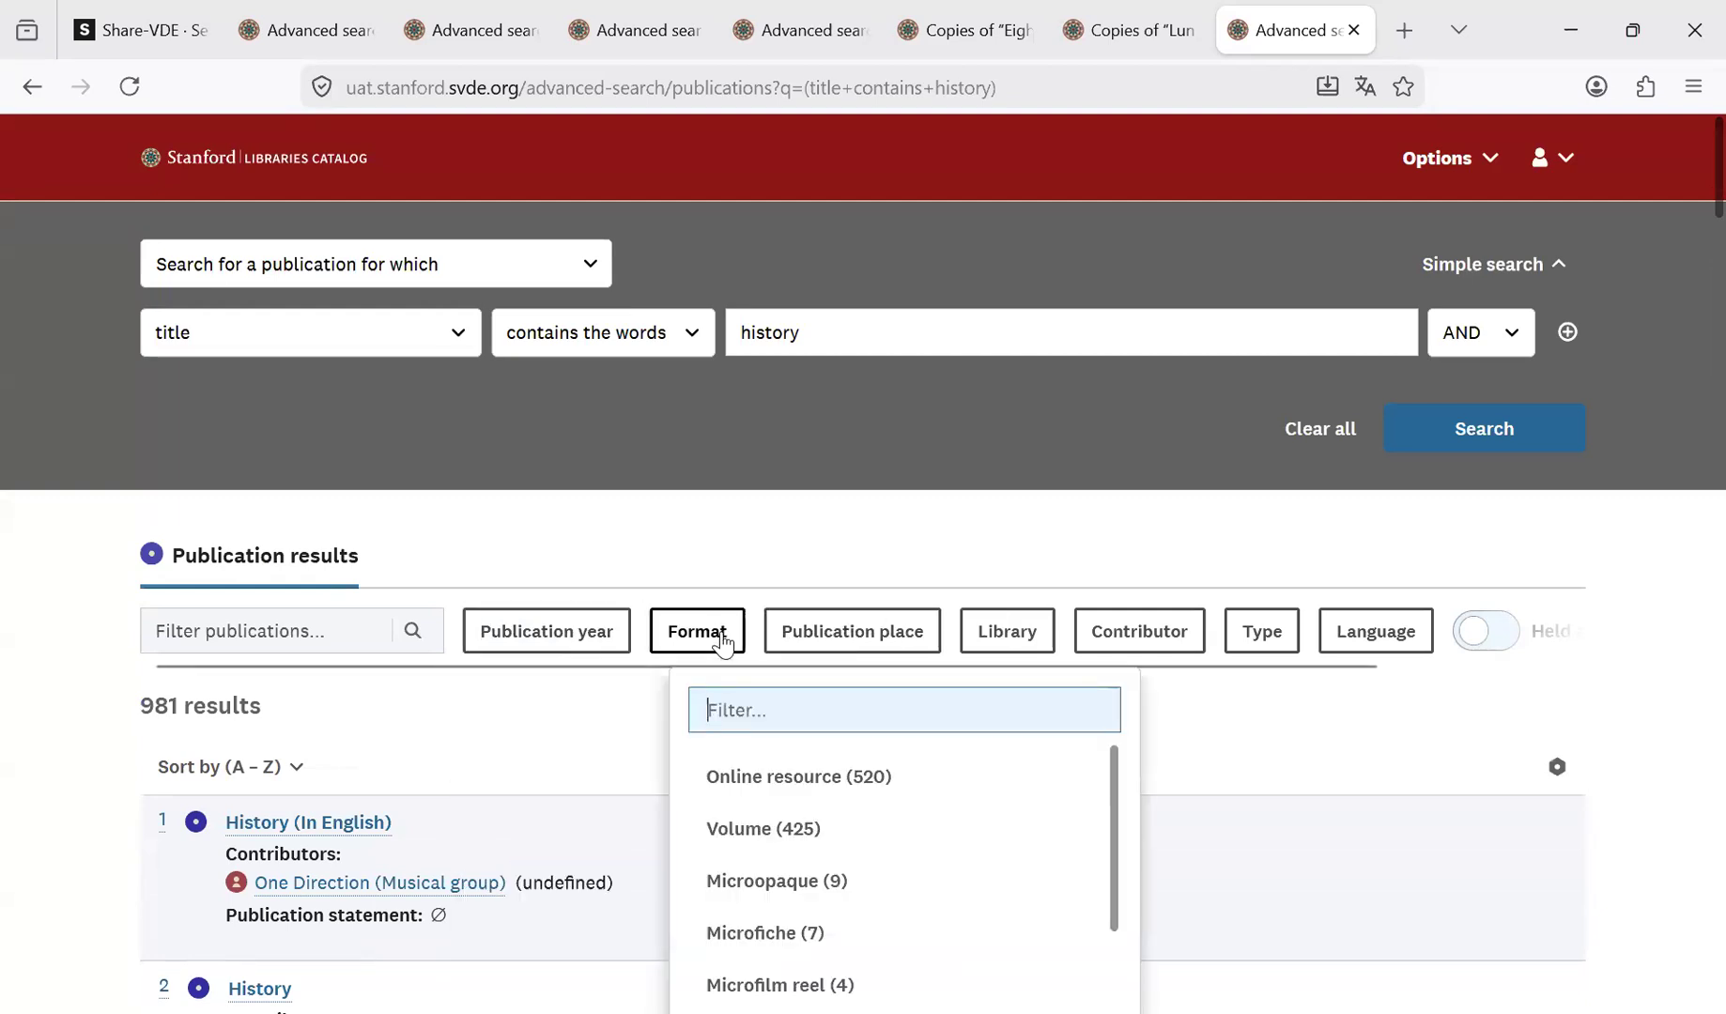
click(723, 643)
click(991, 636)
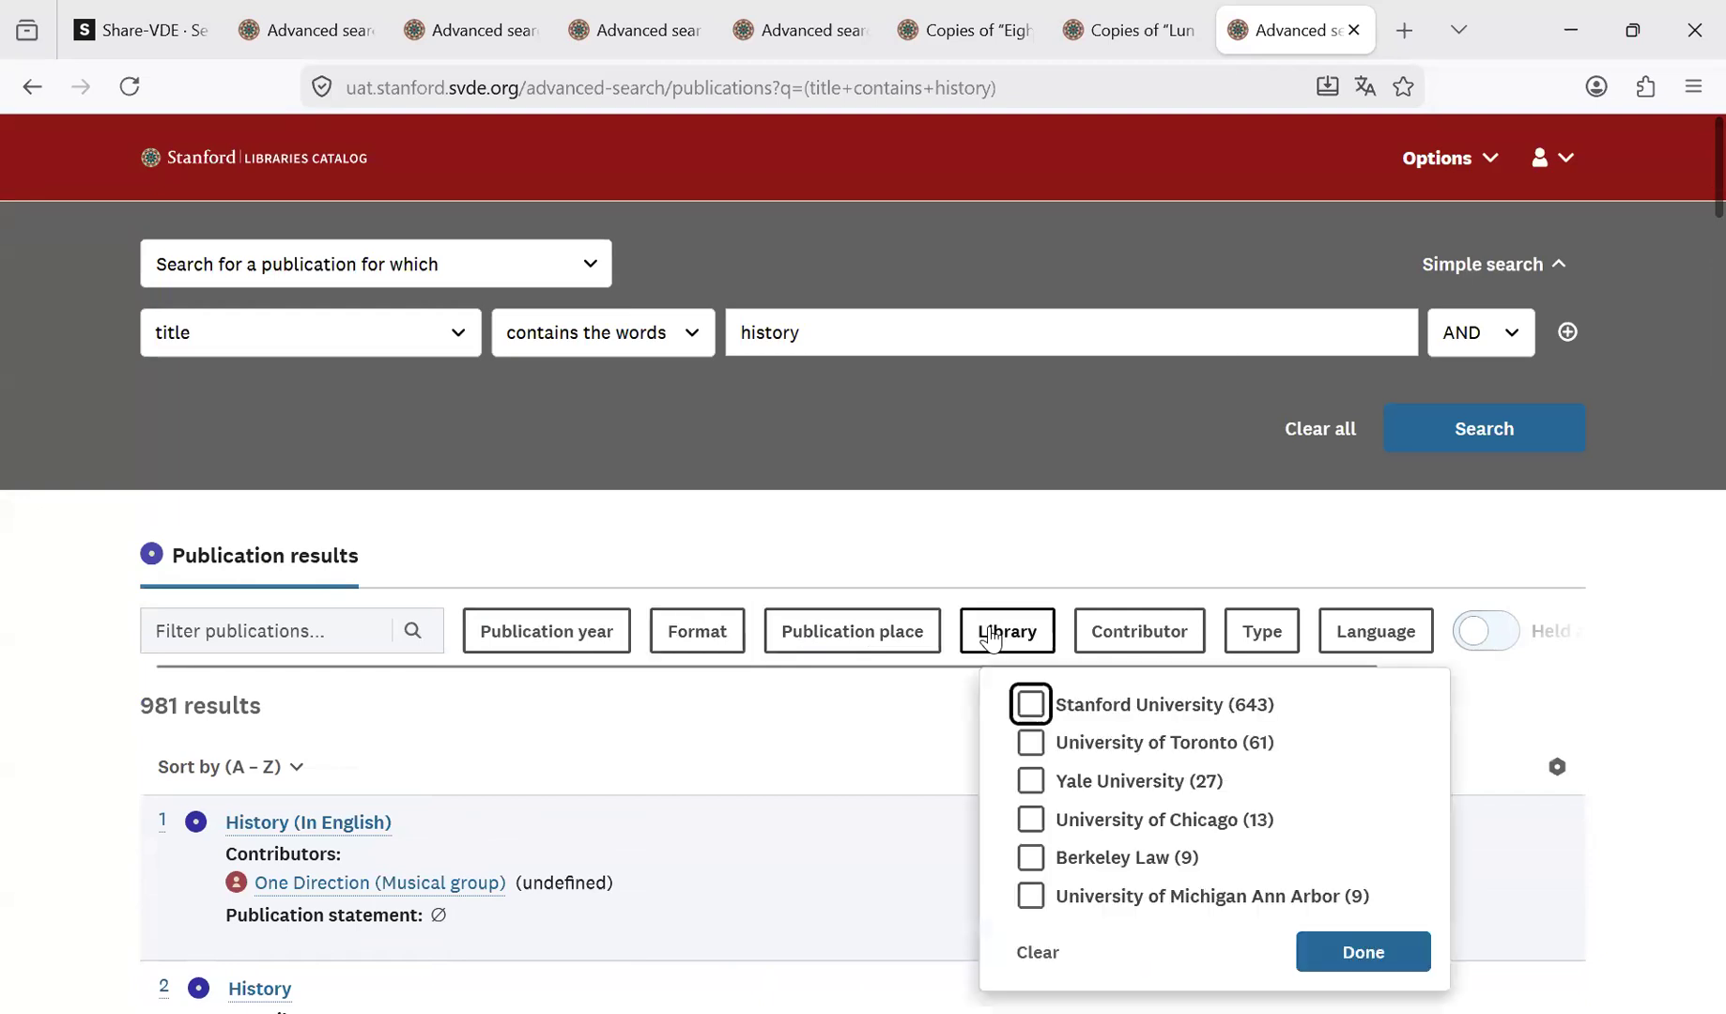
click(1007, 575)
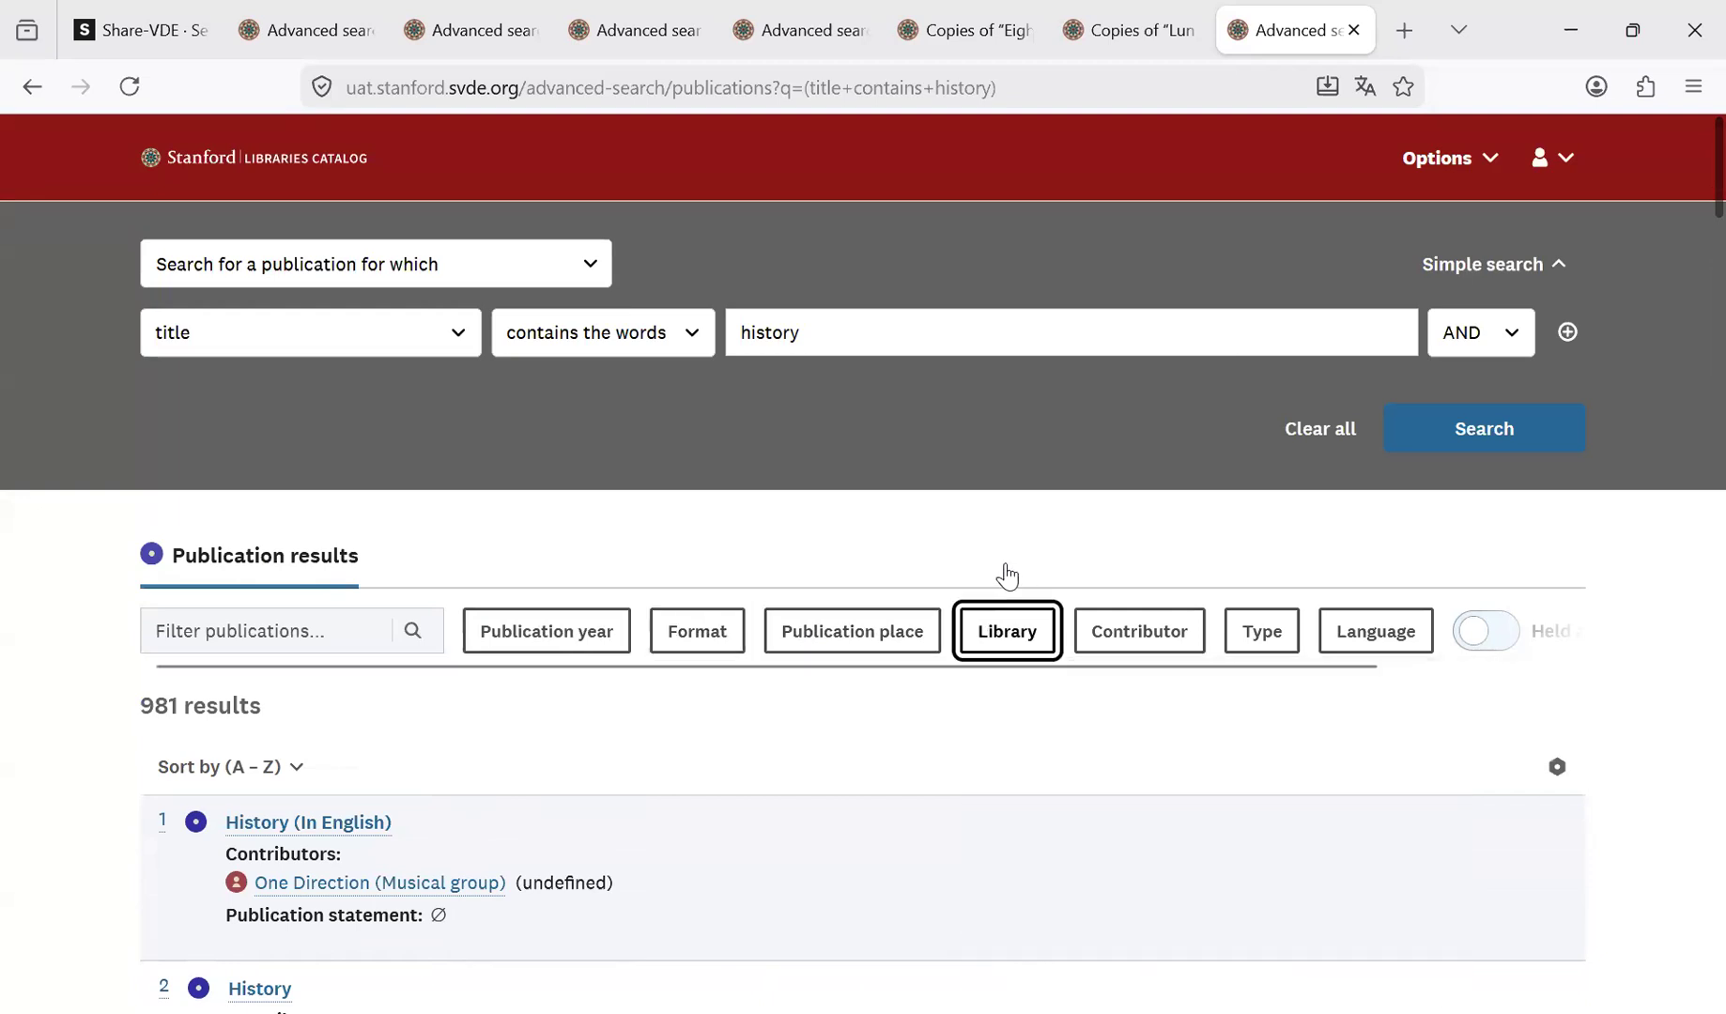
Limit the "history" publication results to those held at Stanford Libraries and compare the number of results.
drag(955, 672, 1137, 672)
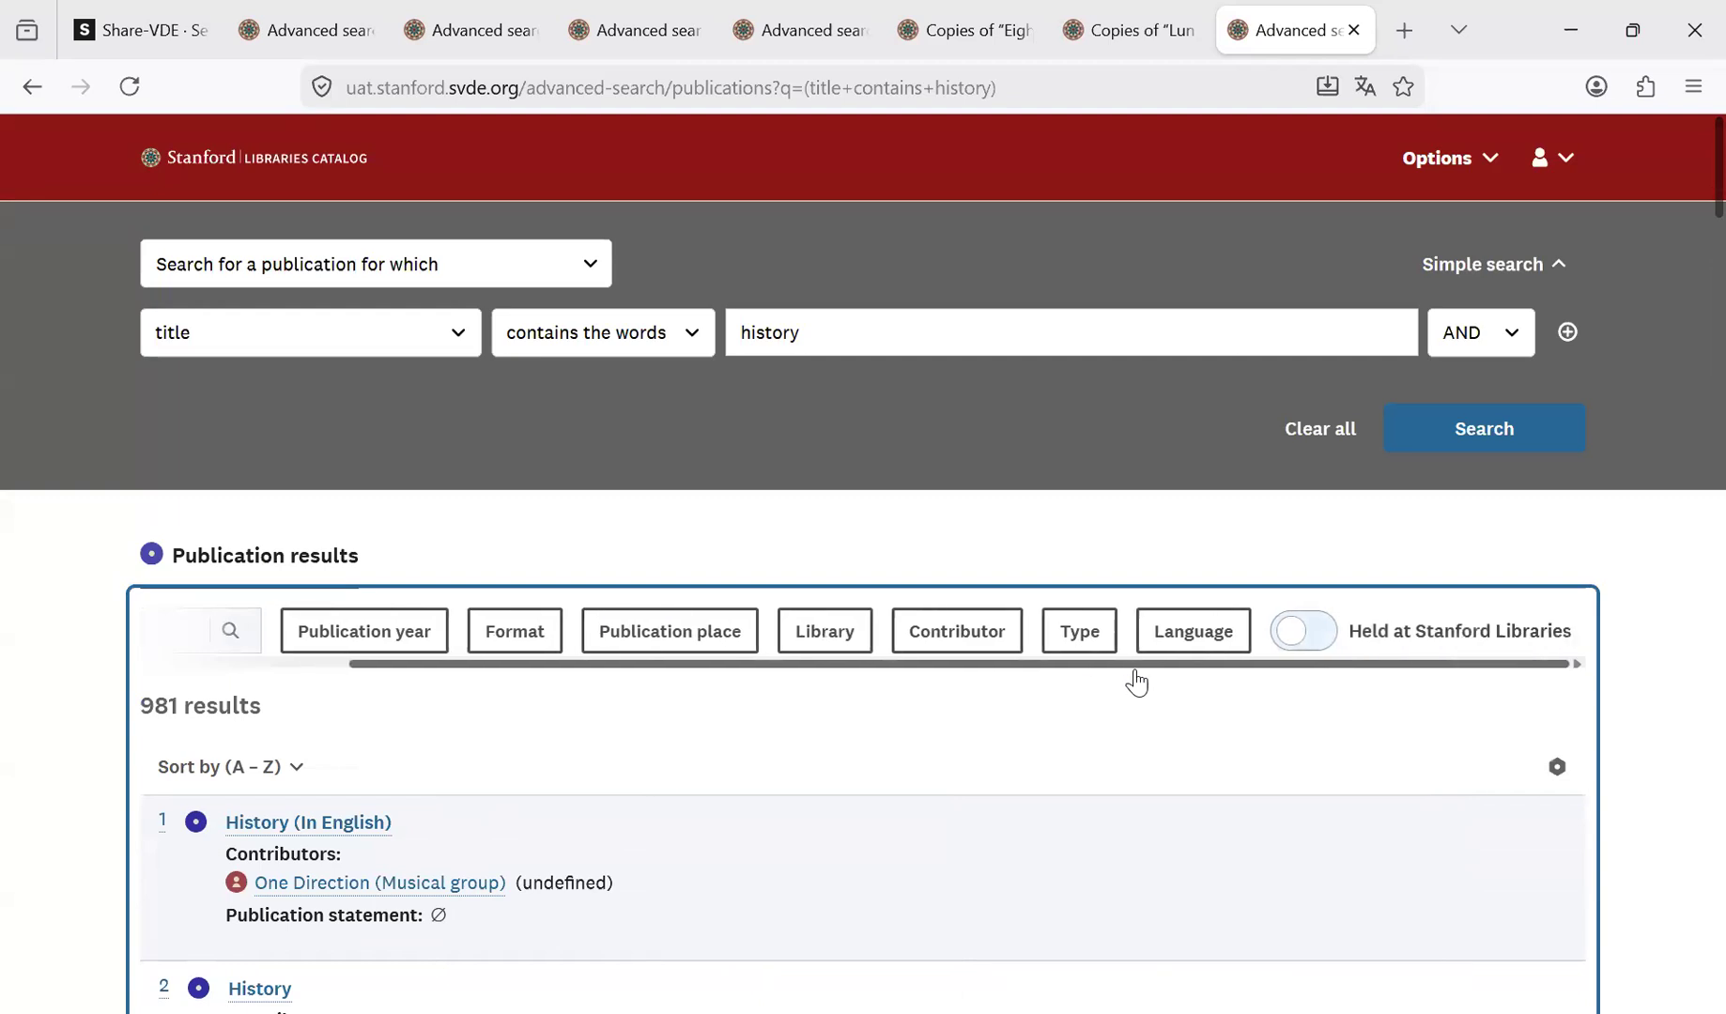
double_click(157, 705)
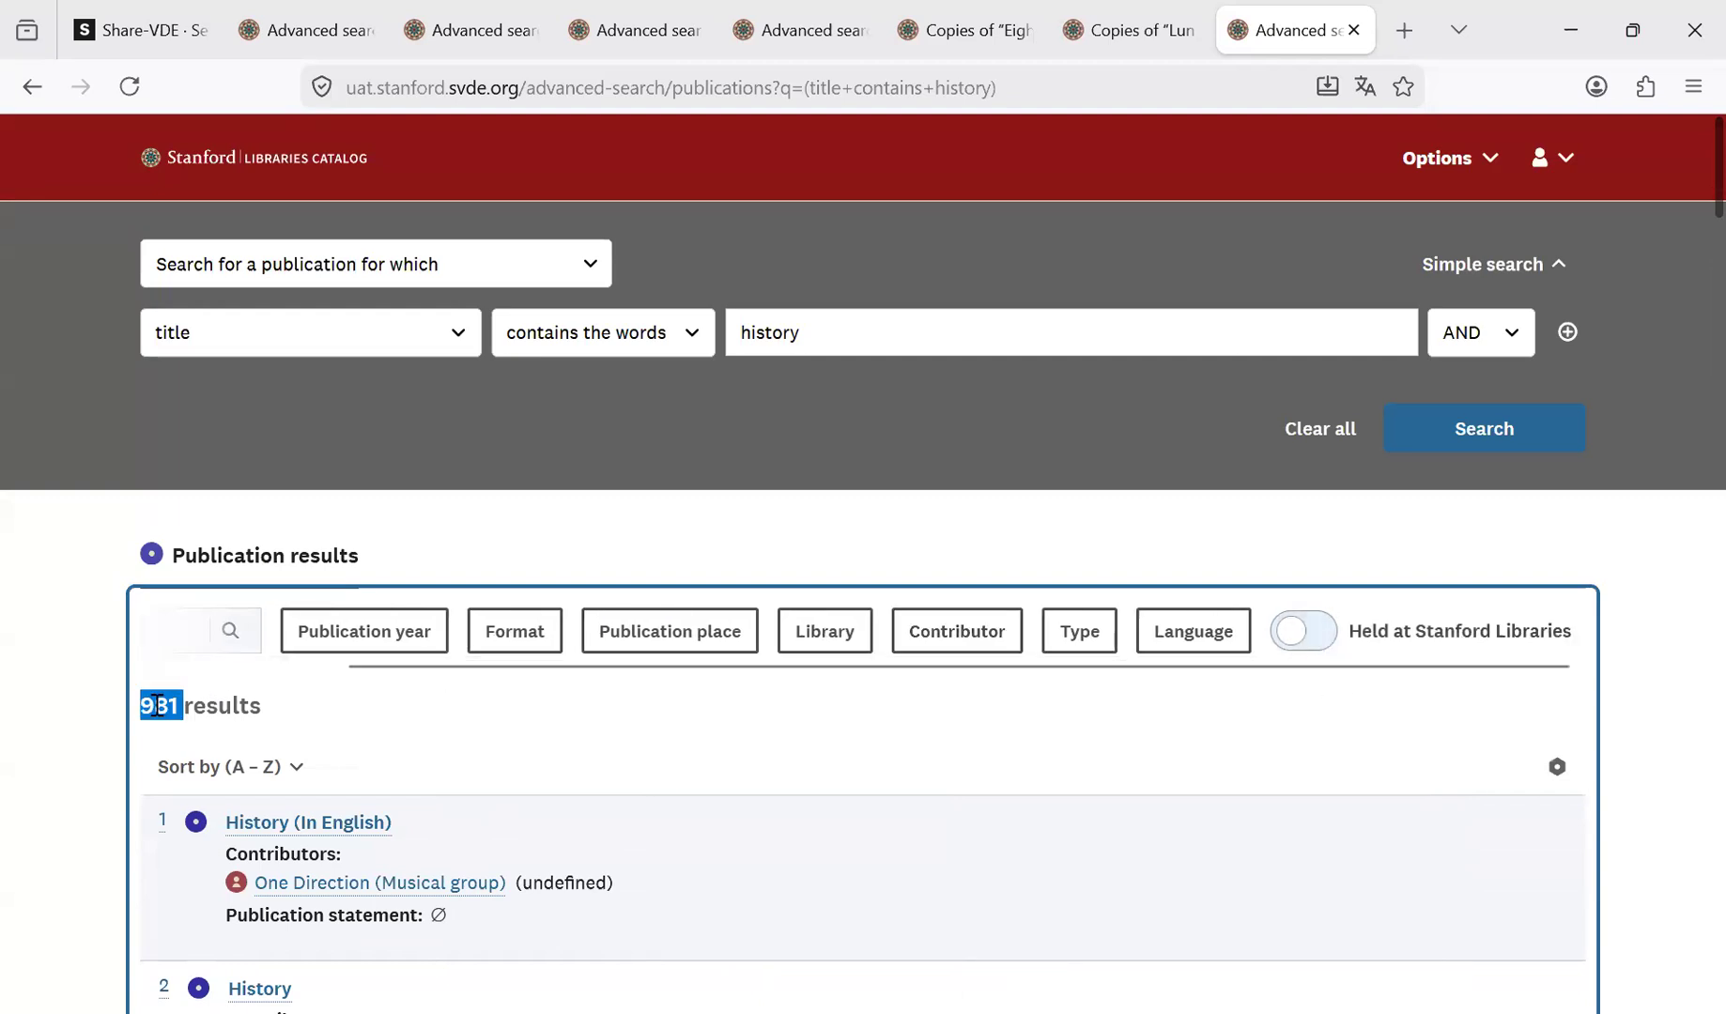
click(1326, 638)
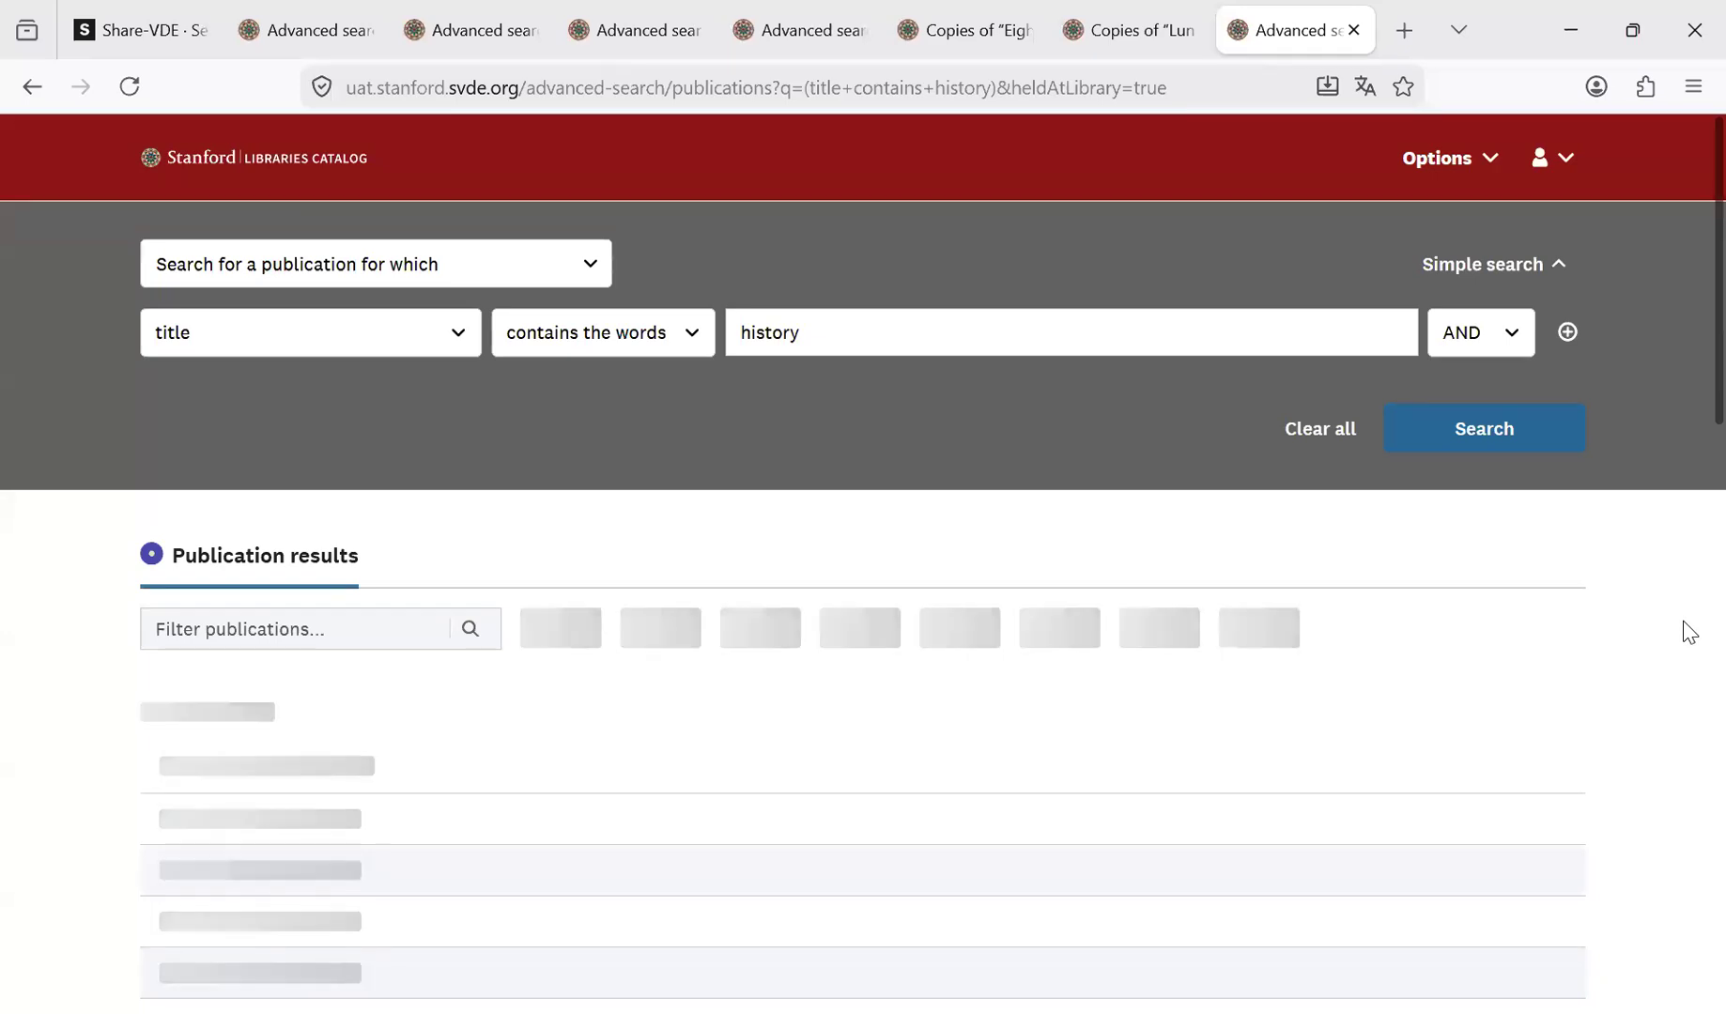
double_click(162, 707)
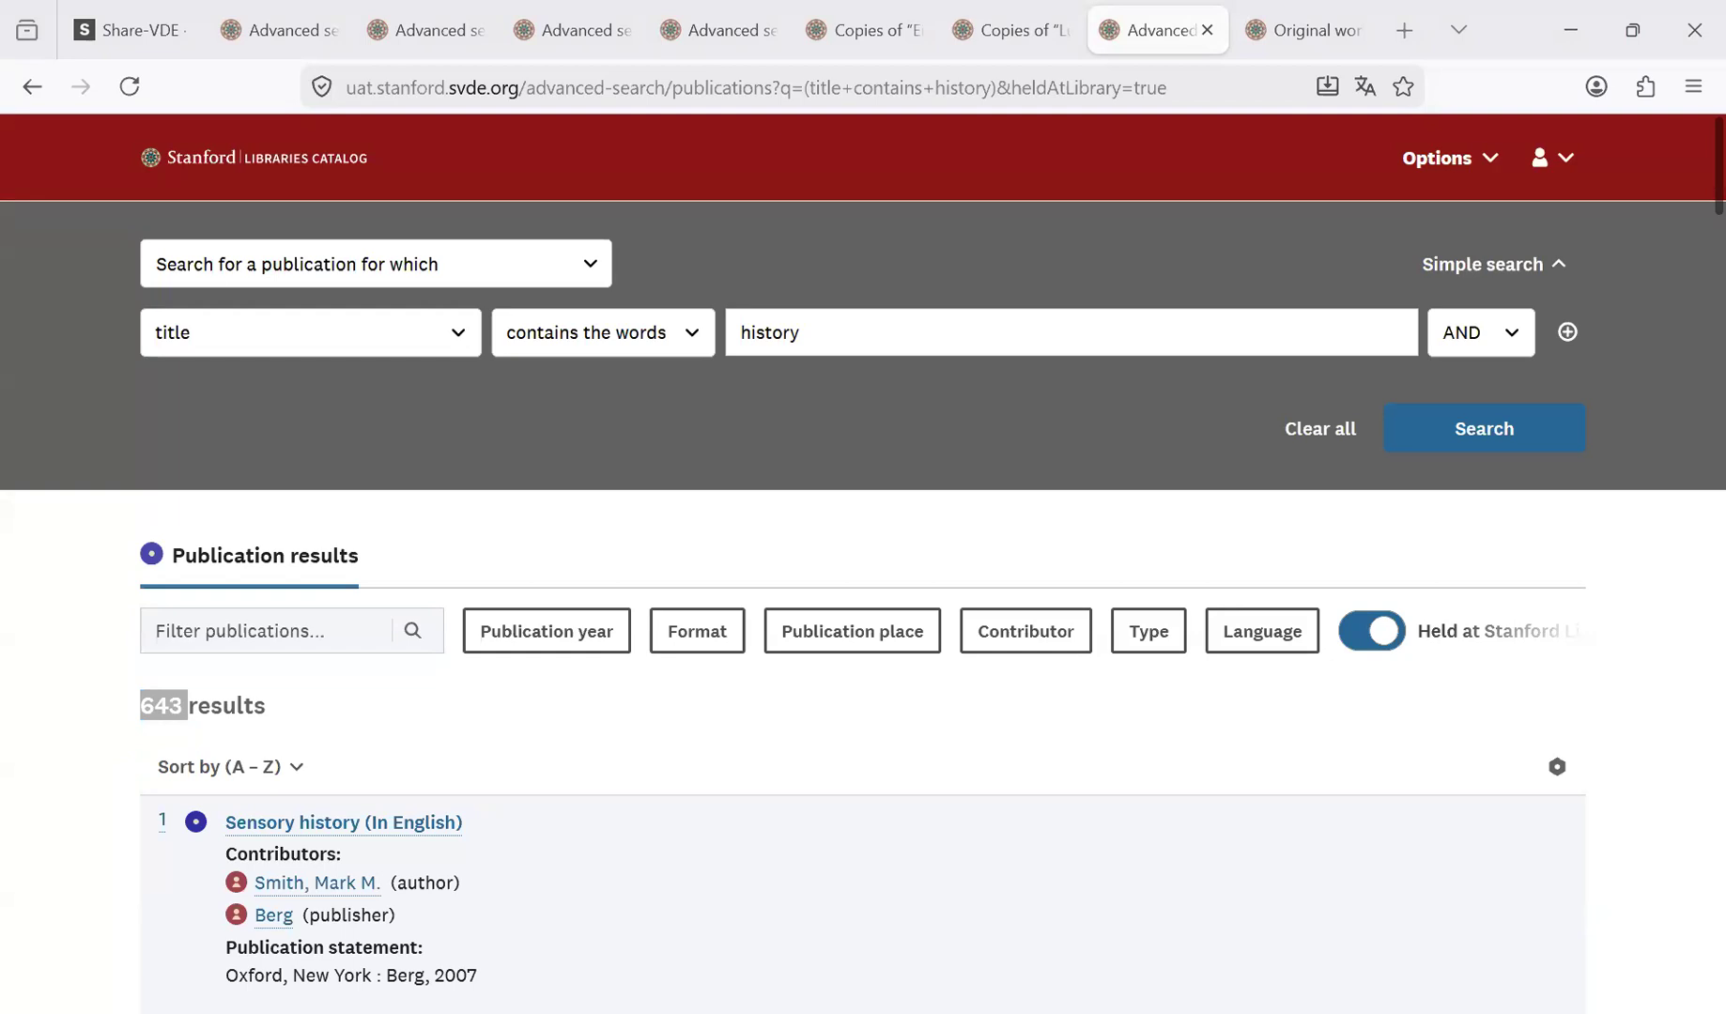
Switch to the William Shakespeare page and open the publications by him.
click(1260, 31)
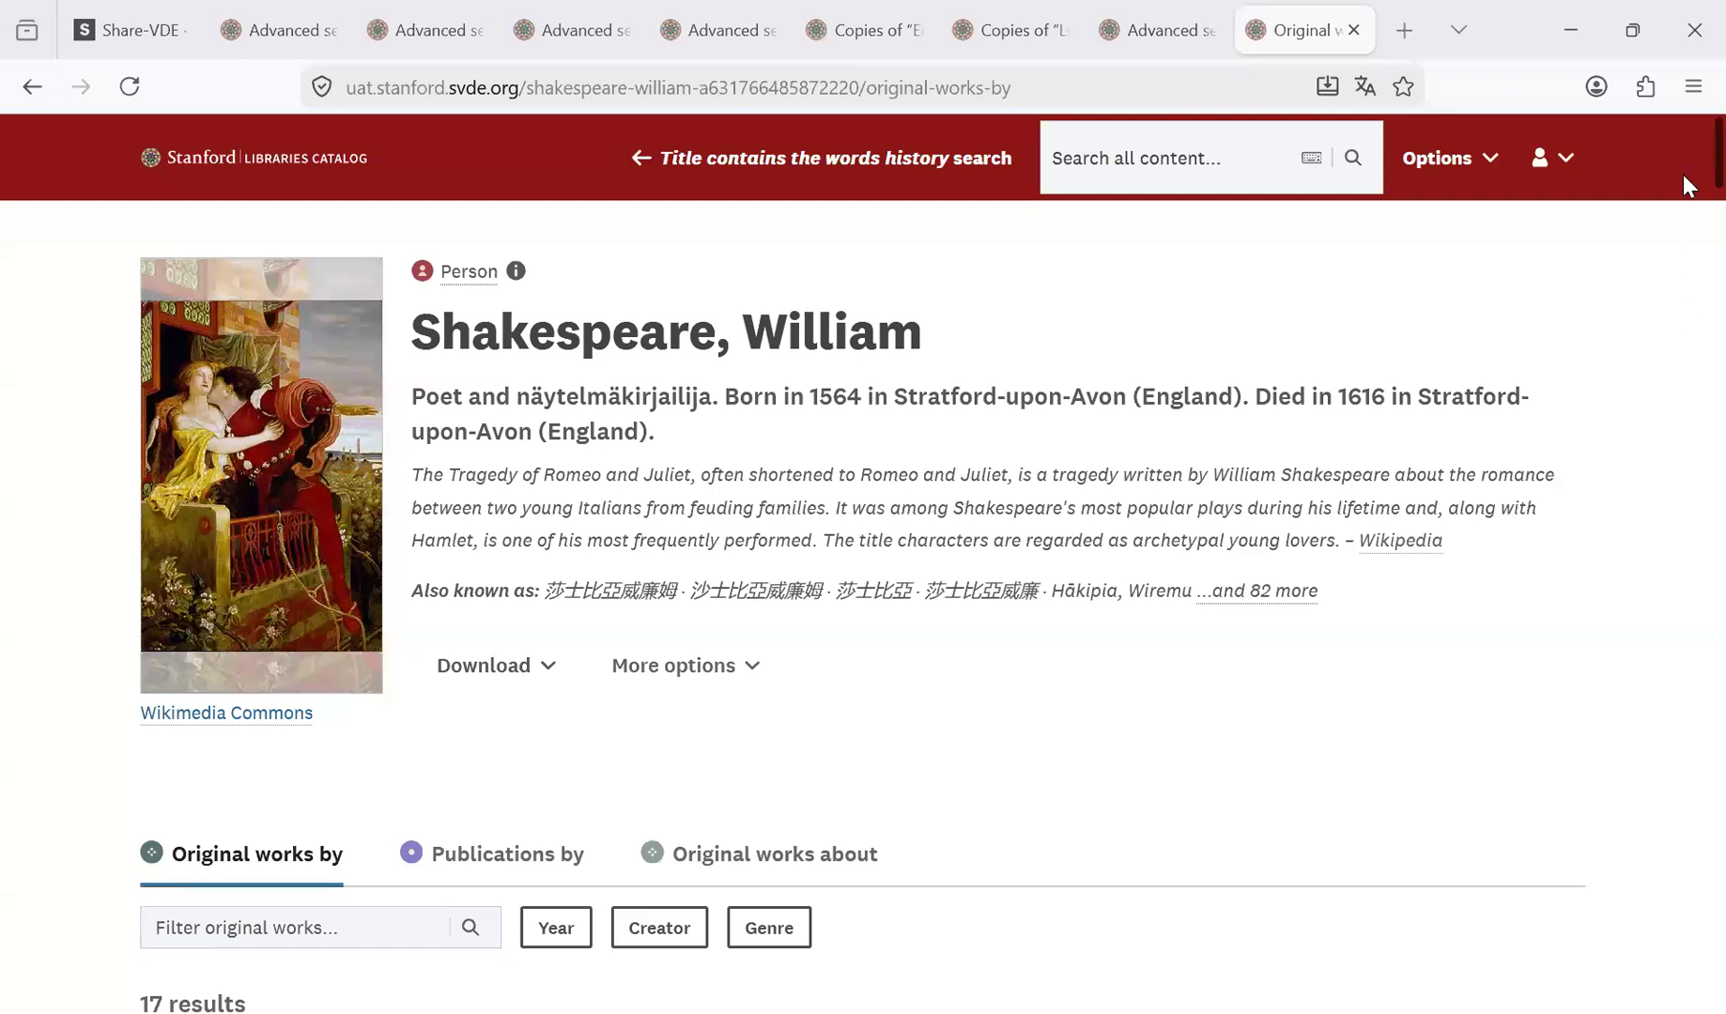
scroll(1683, 185, down, 3)
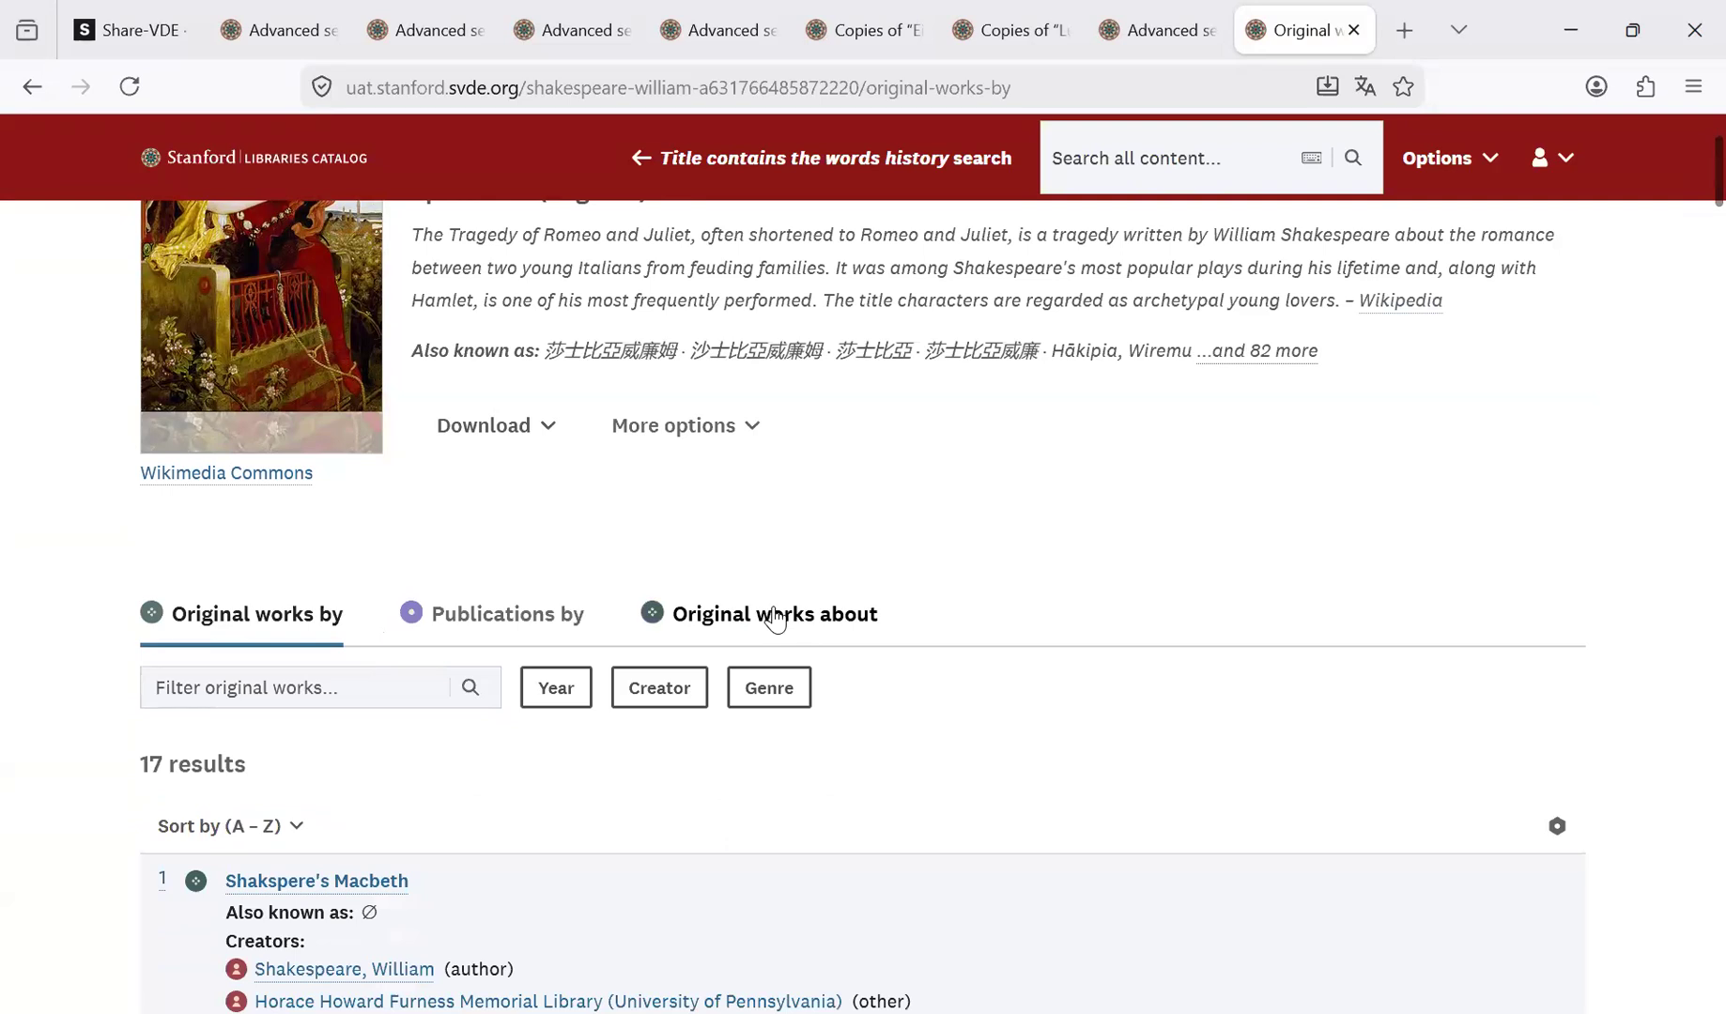
click(518, 636)
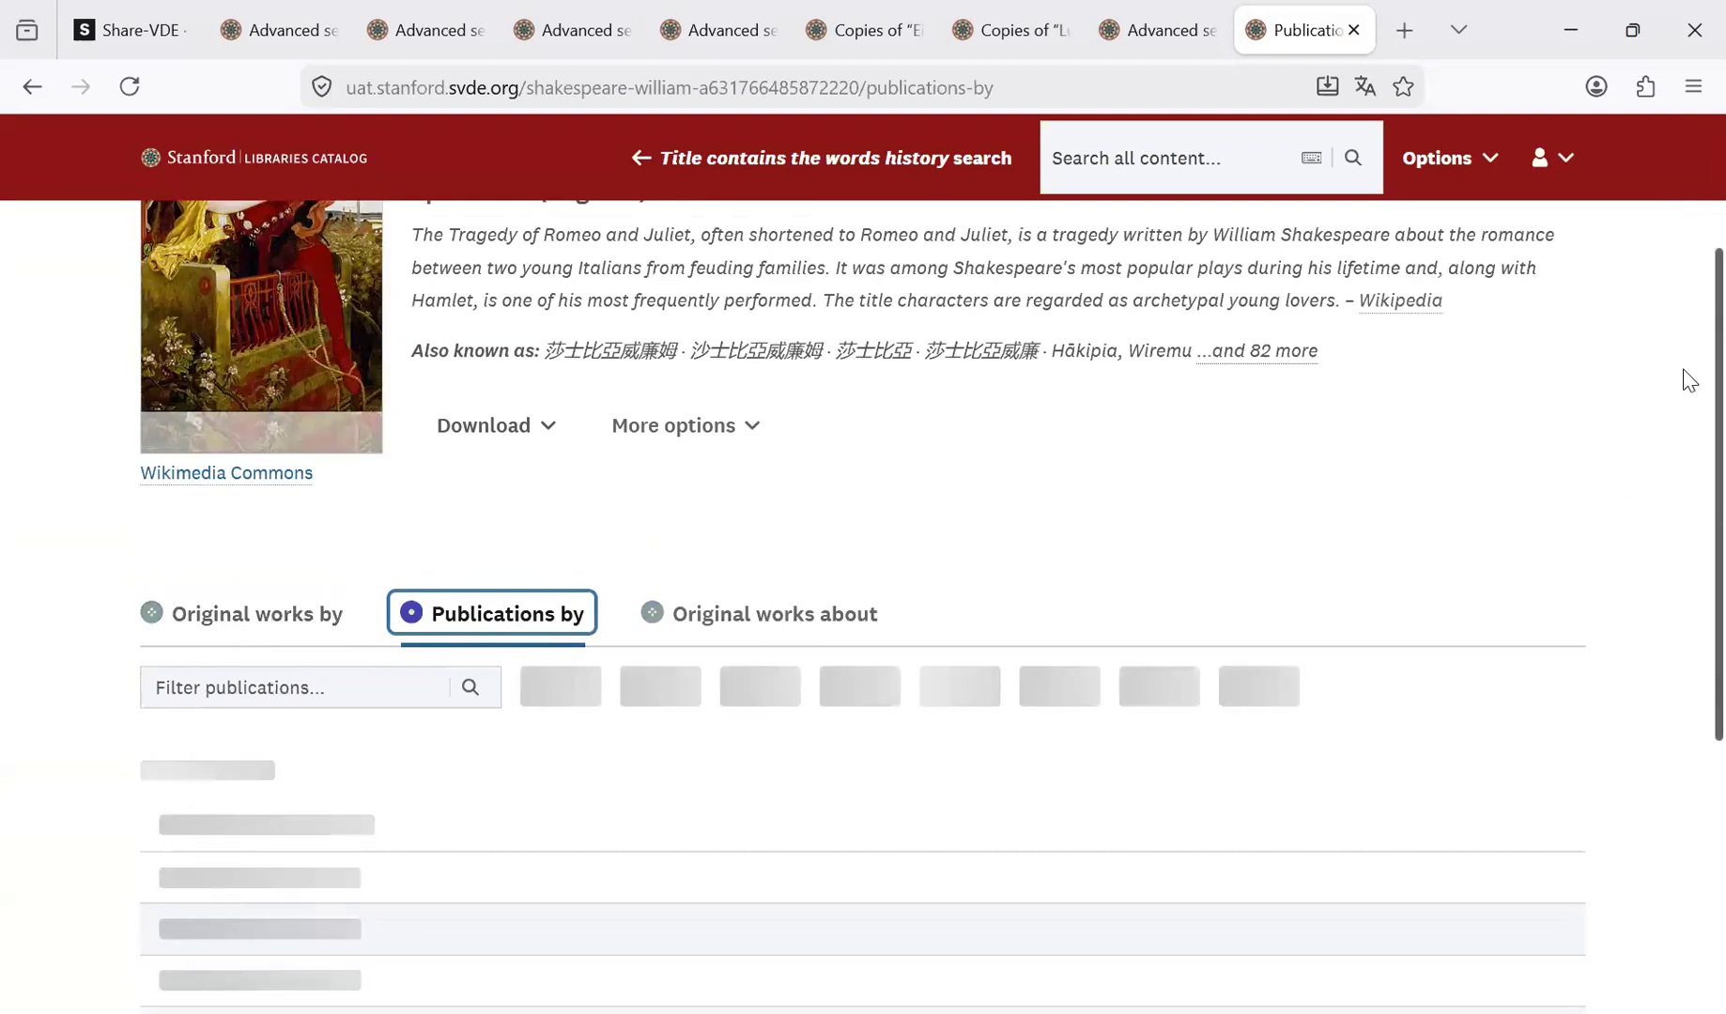
Limit Shakespeare's publications to those held at Stanford Libraries.
scroll(1689, 387, down, 3)
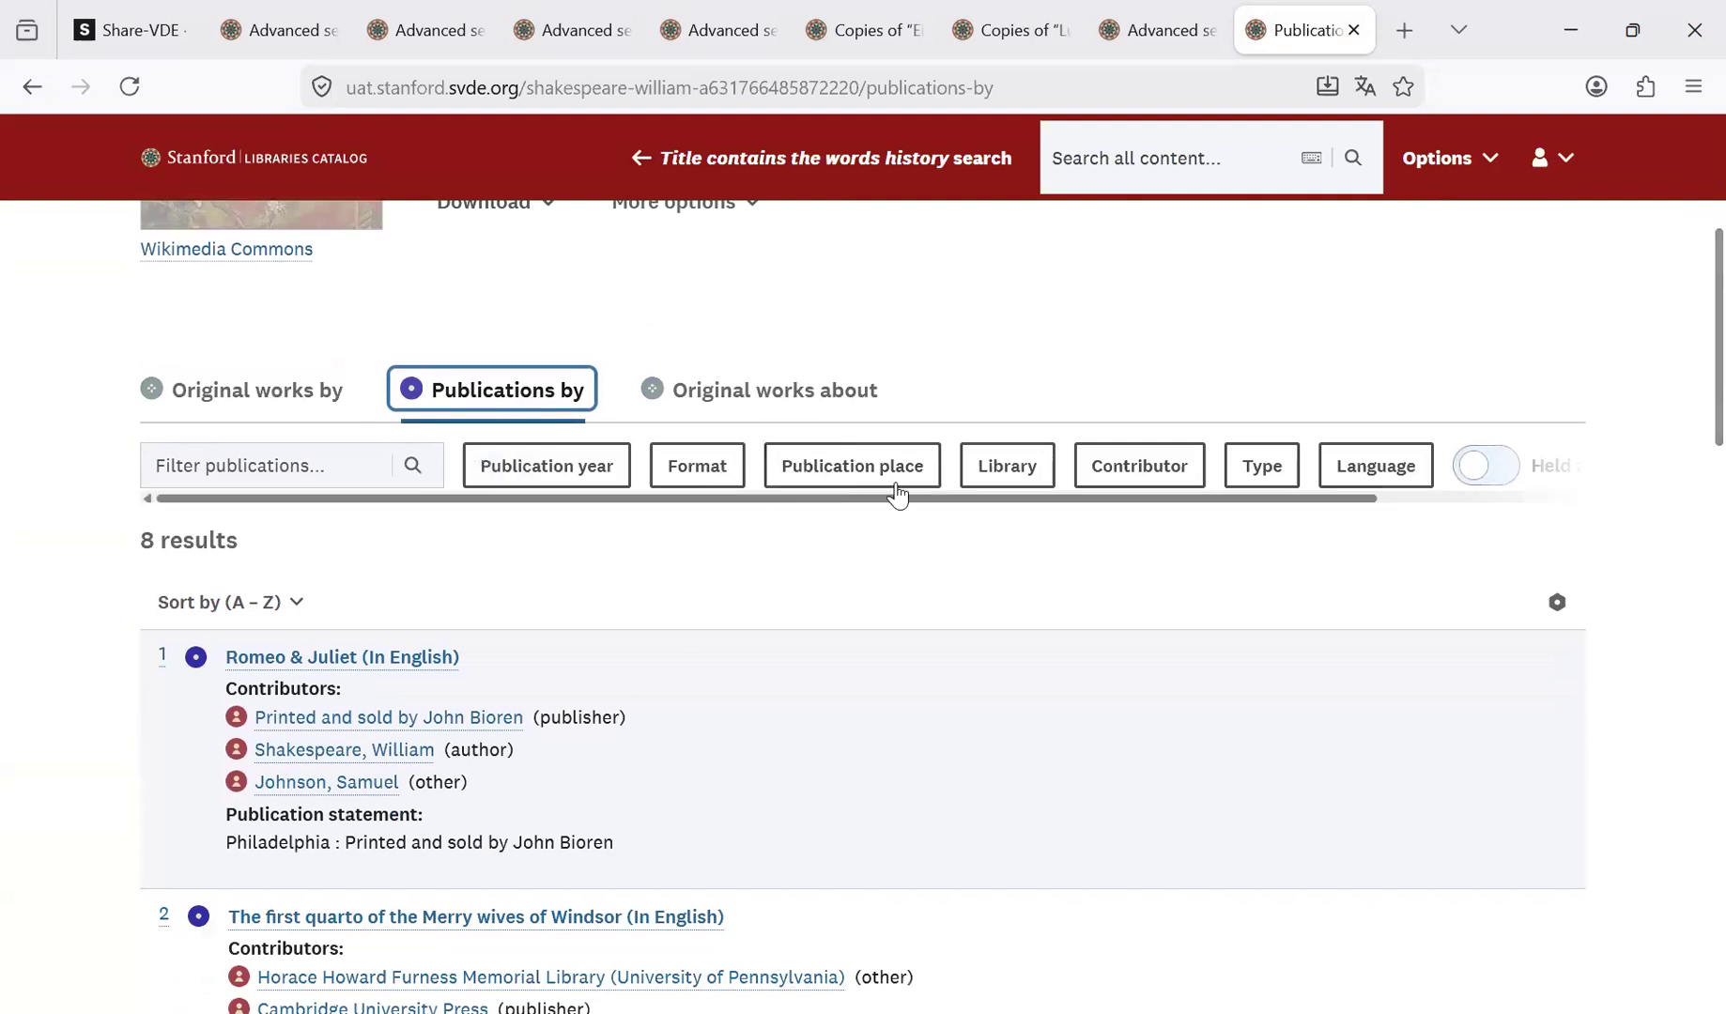
drag(1235, 499, 1429, 524)
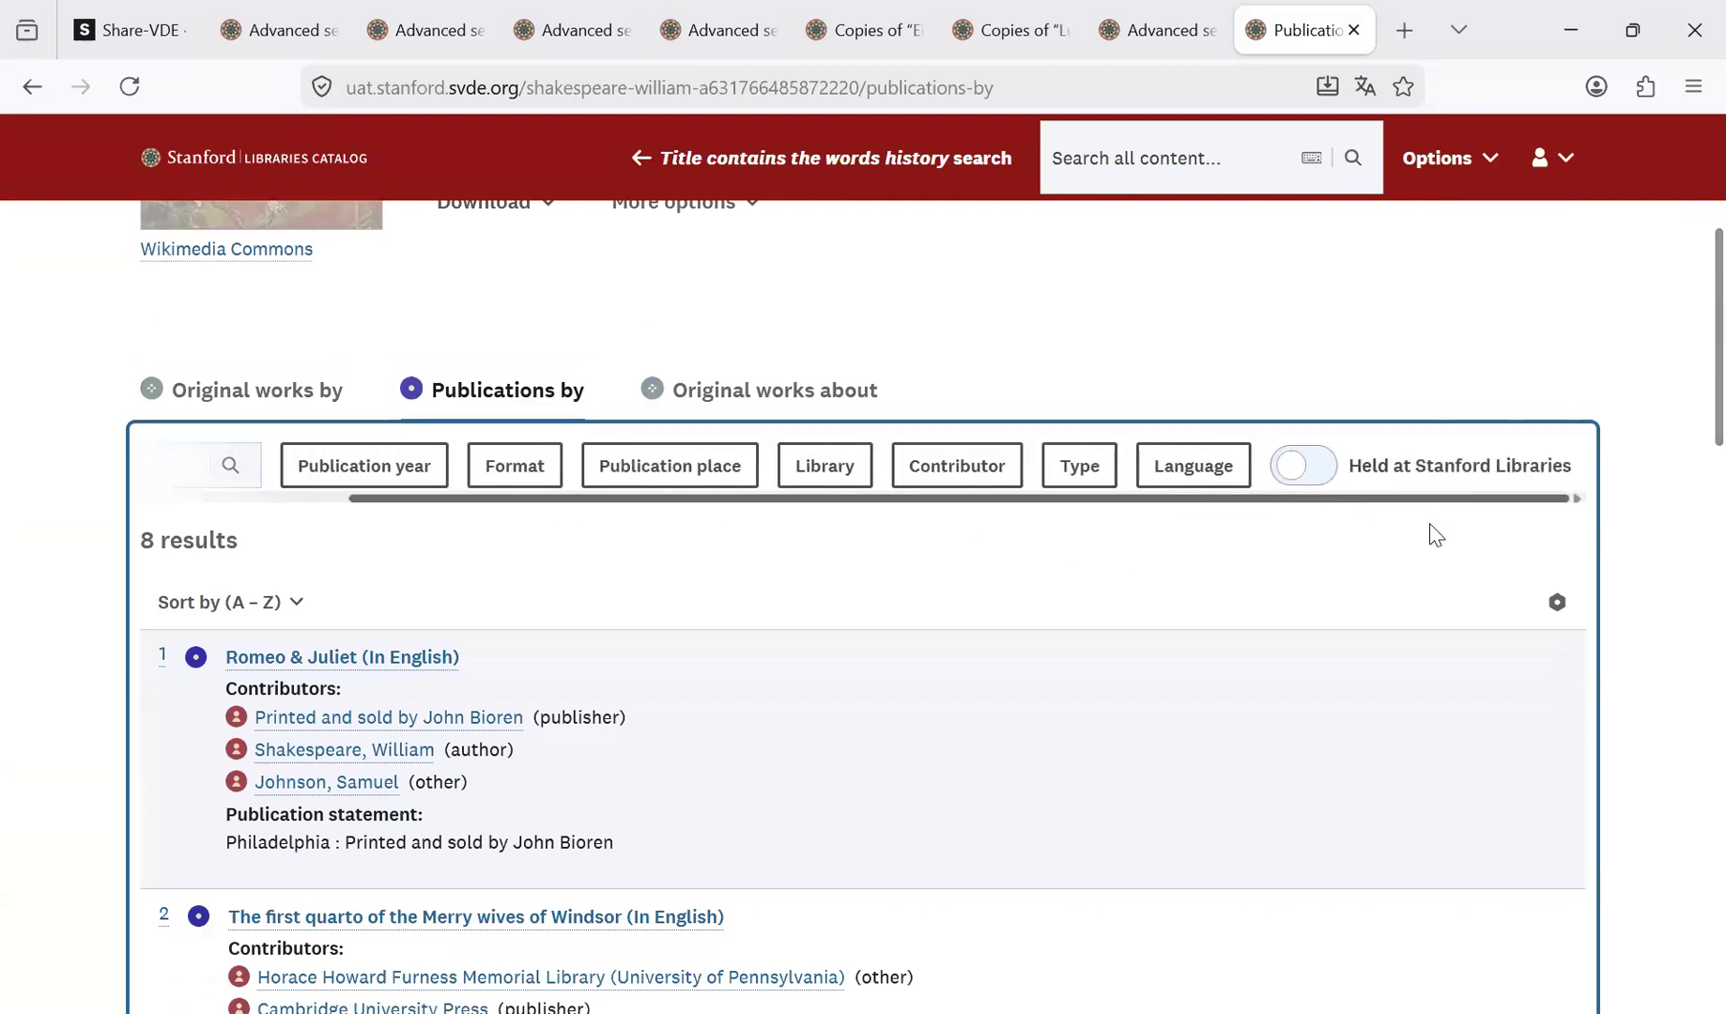
click(1306, 466)
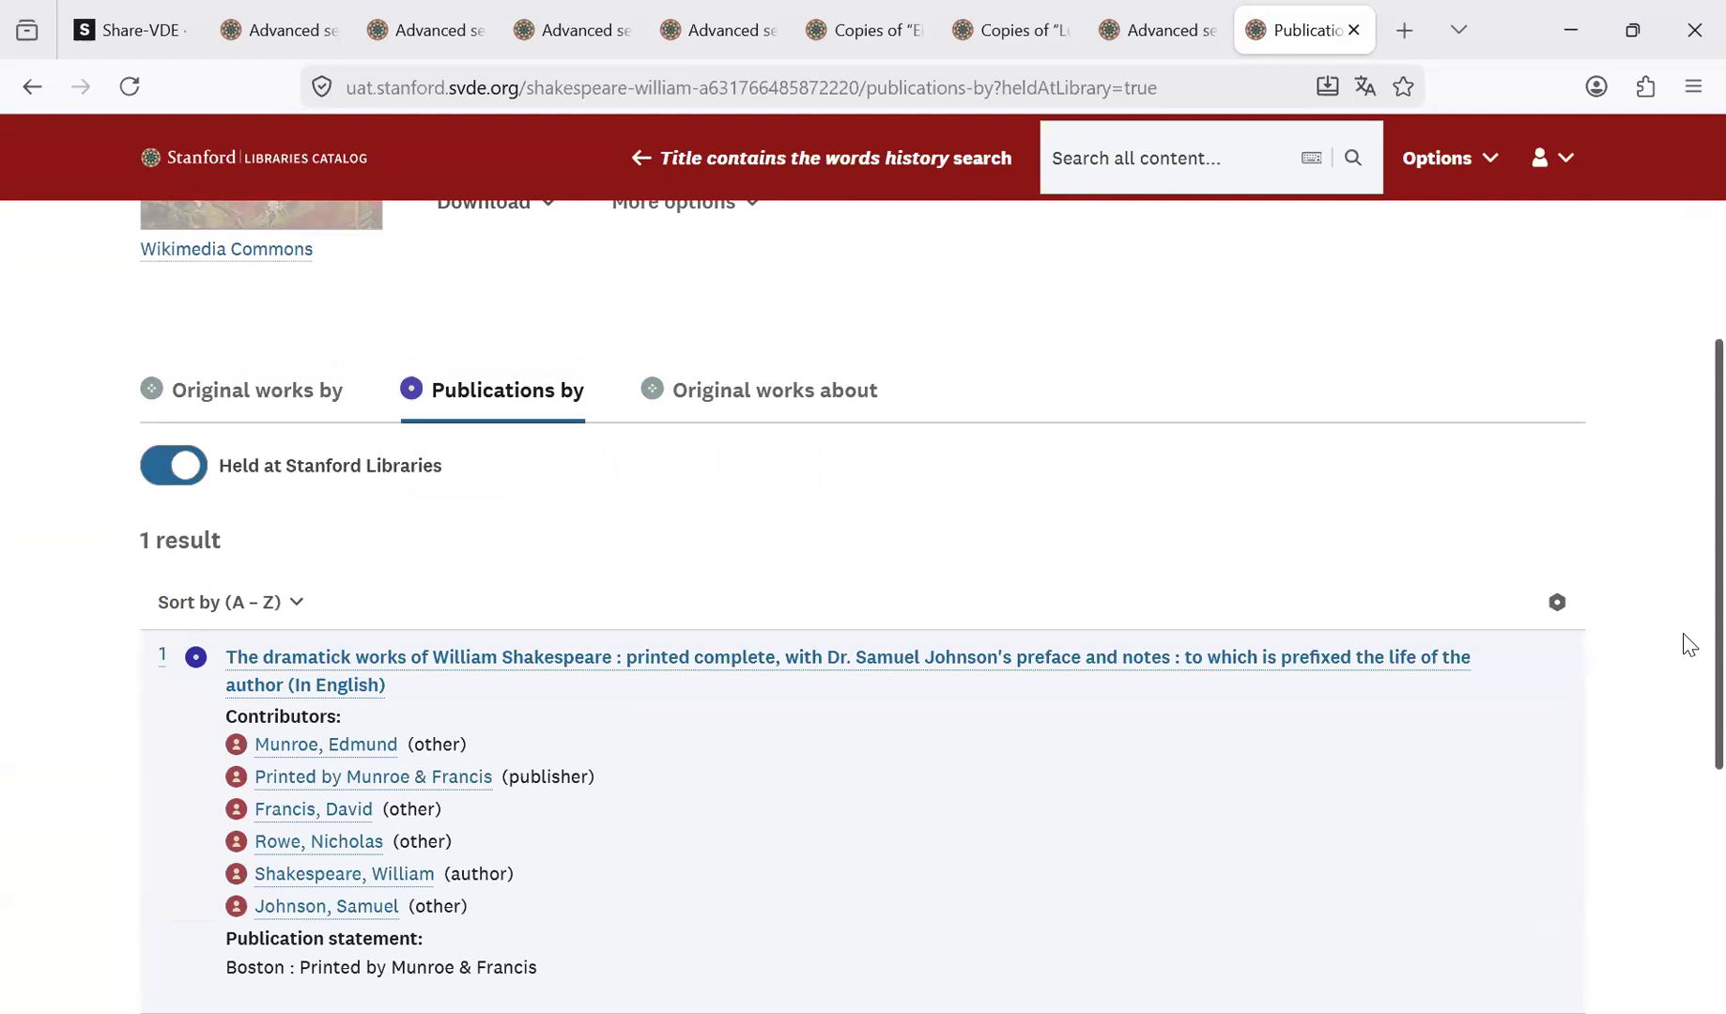
Open the record of "The dramatick works of William Shakespeare" in a new browser tab and view its details and copies.
right_click(595, 663)
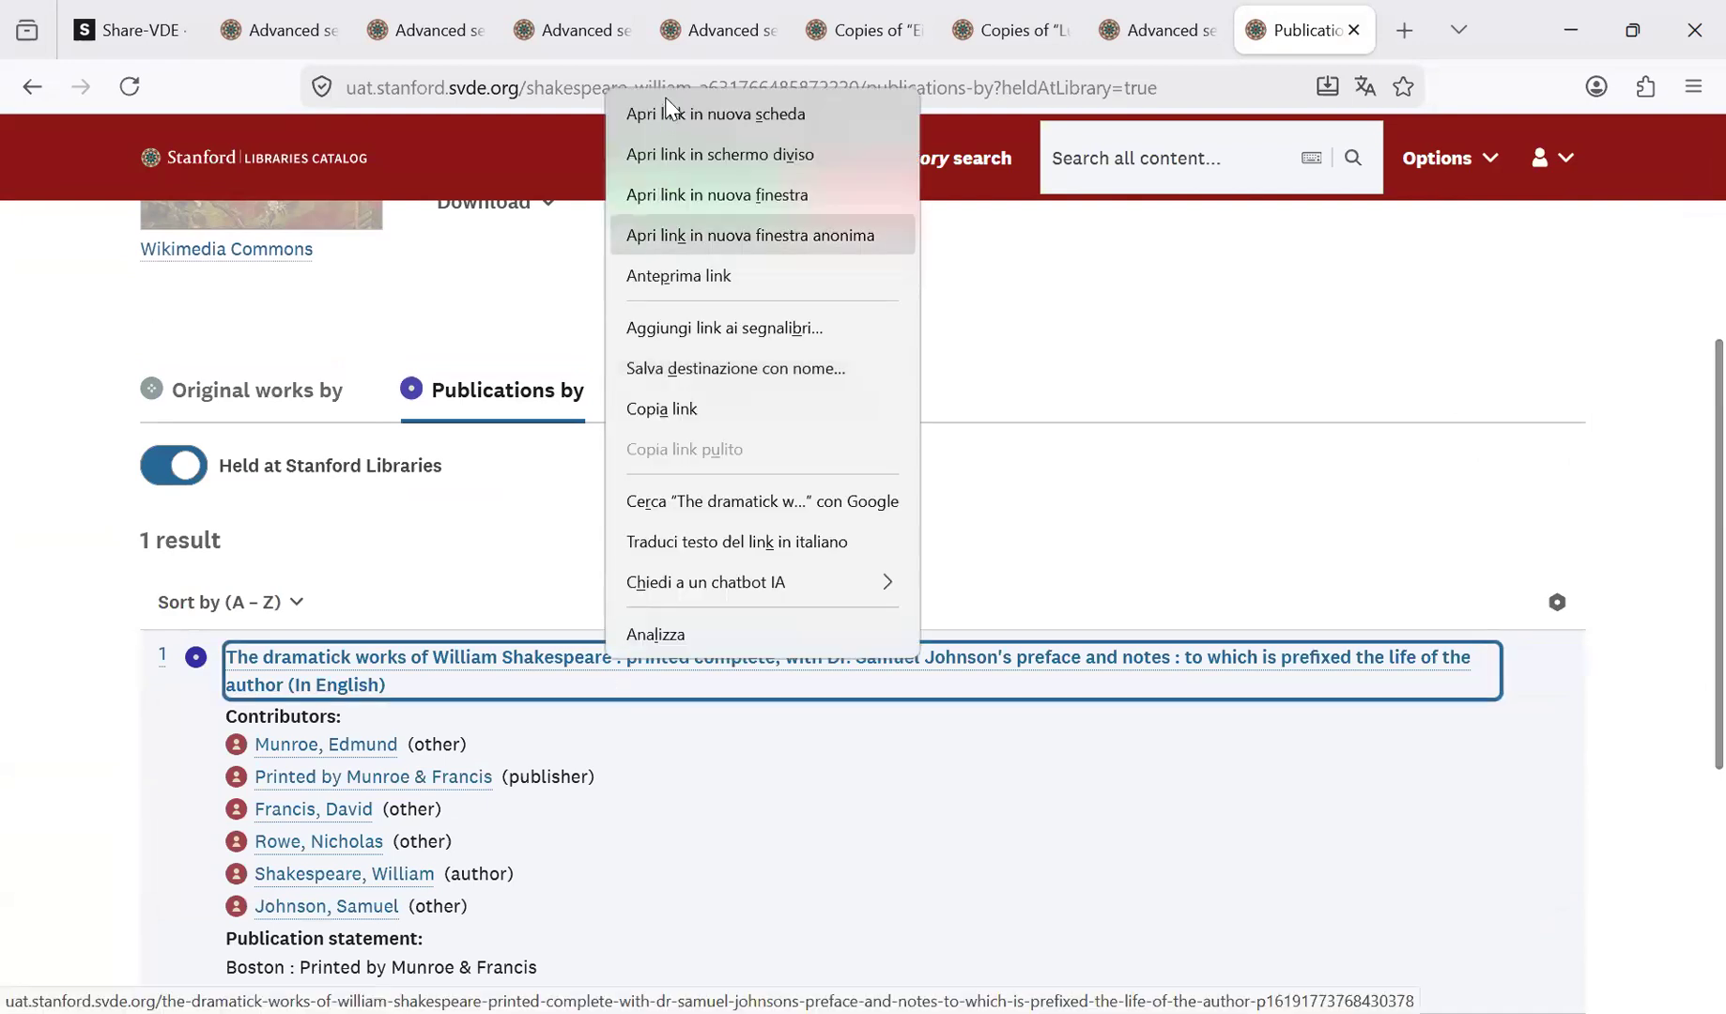
click(671, 114)
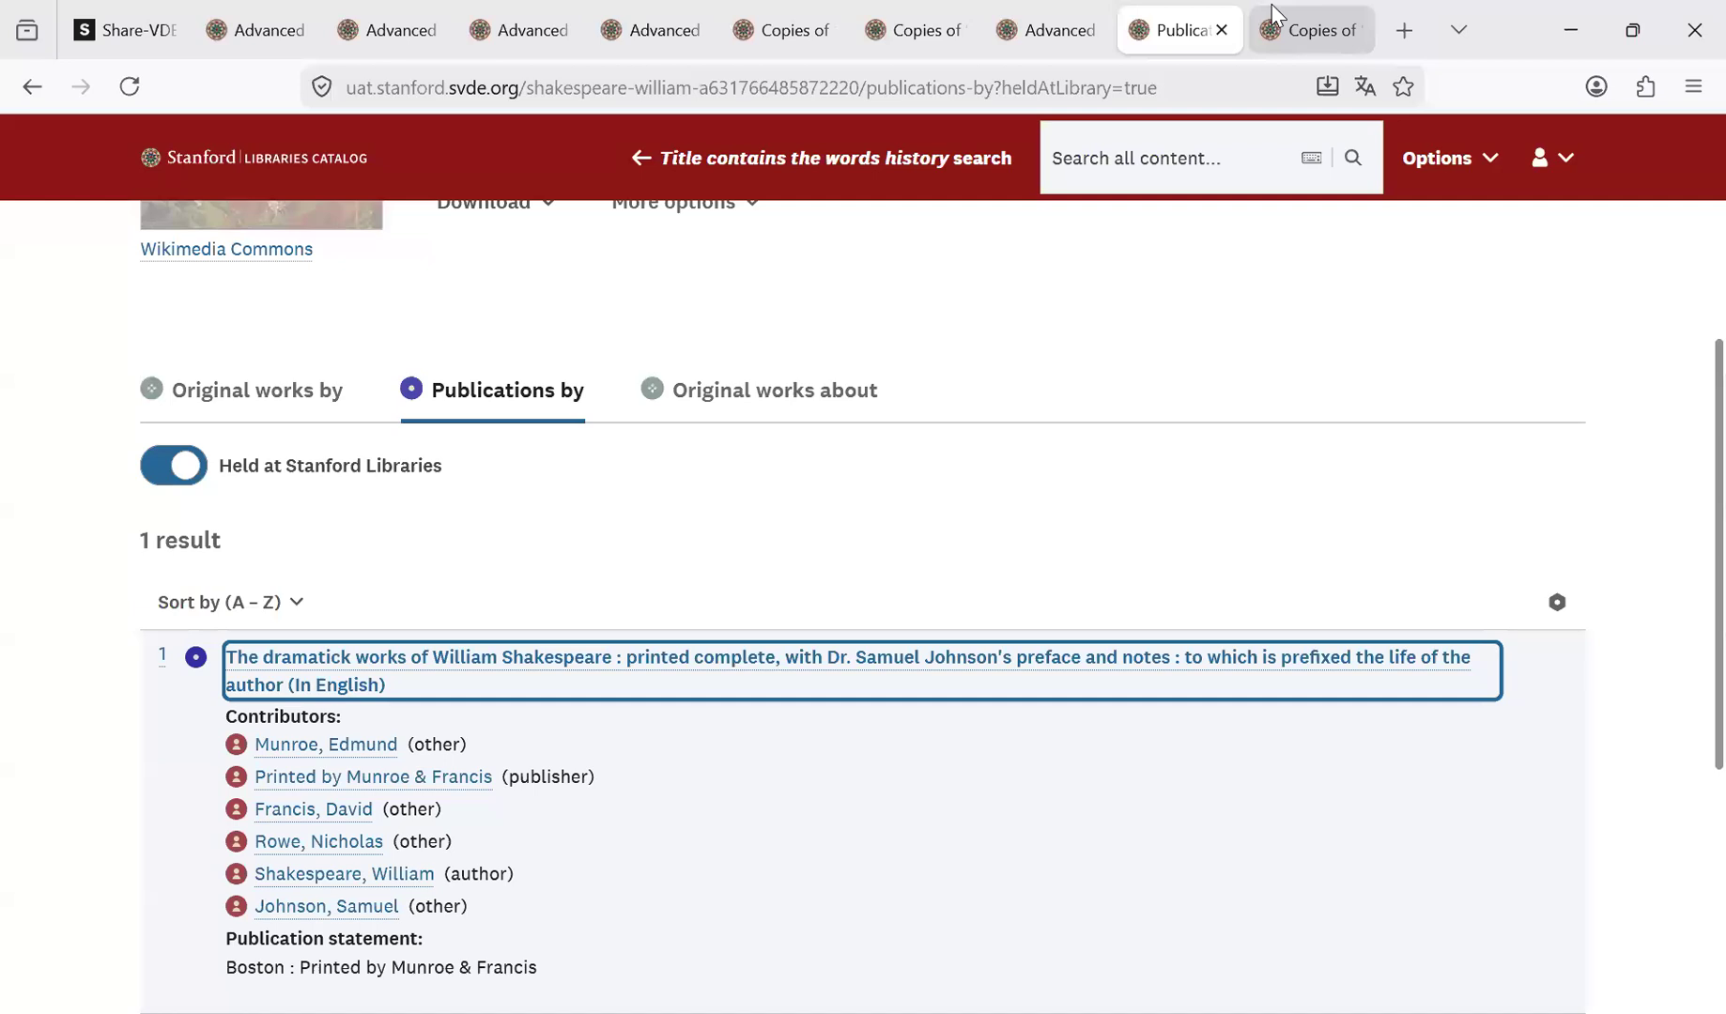
click(1273, 13)
scroll(1689, 427, down, 1)
scroll(1689, 427, down, 5)
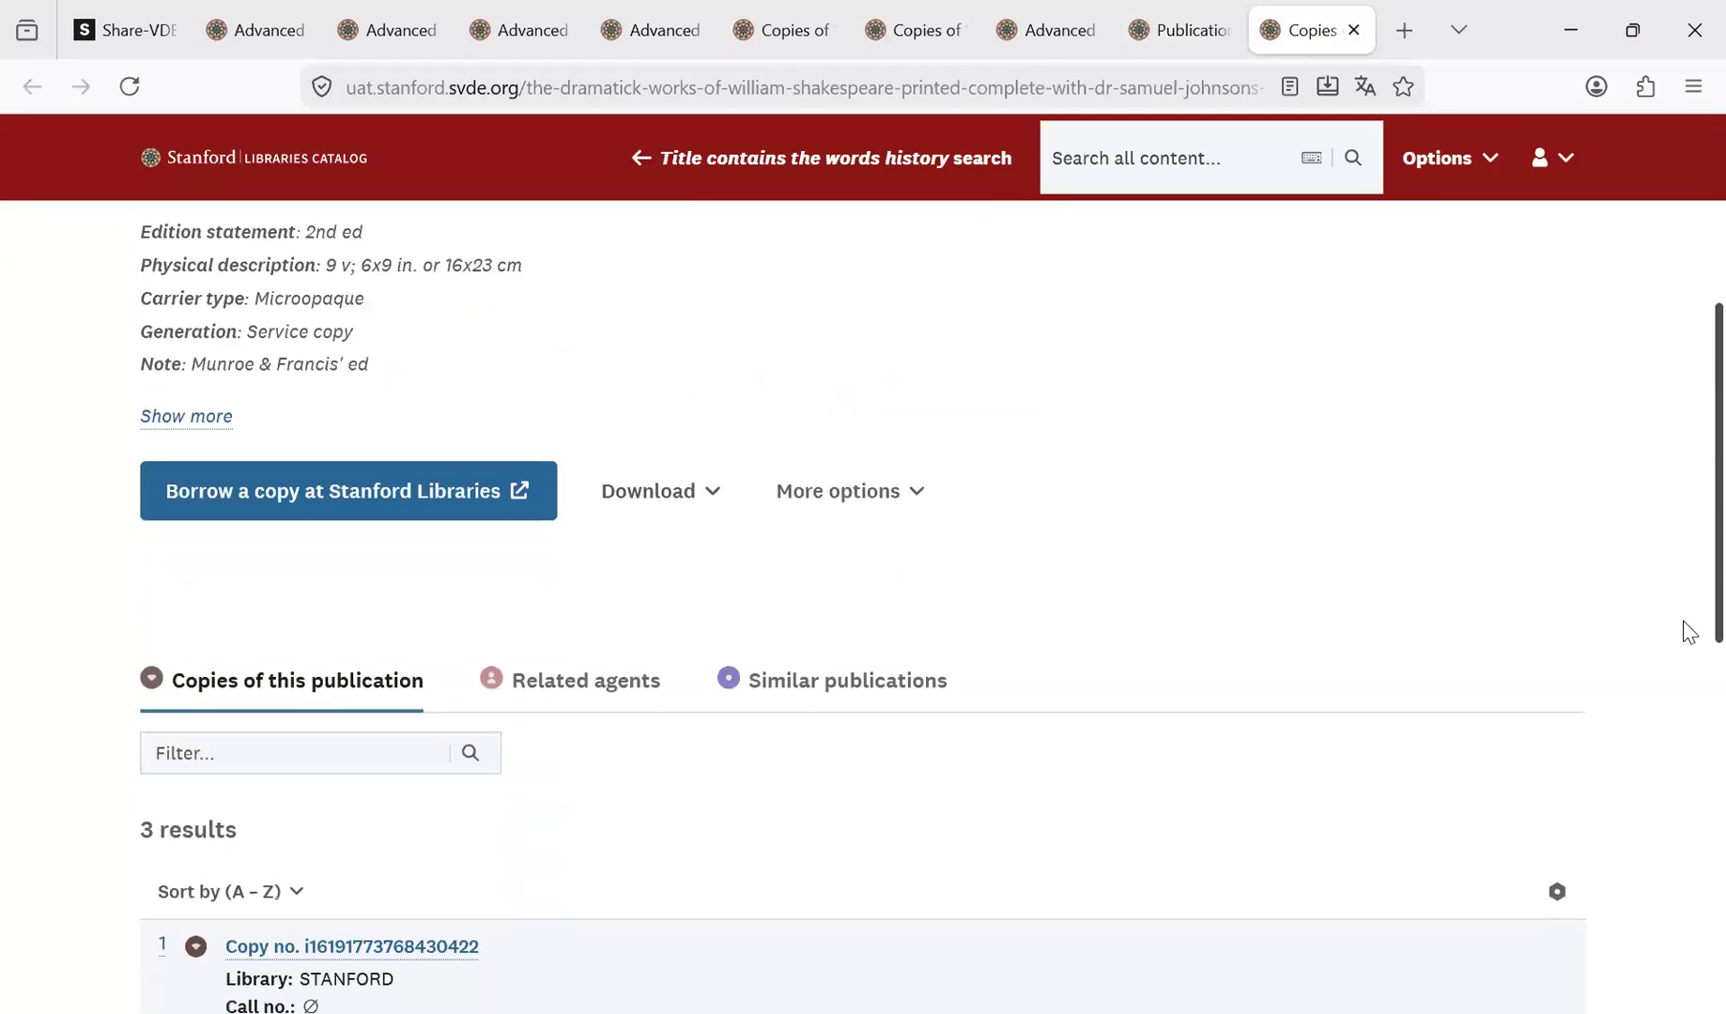
Review the copies listed for the Shakespeare publication and open the first copy's item record in a new browser tab.
scroll(1689, 632, down, 2)
scroll(1690, 627, up, 6)
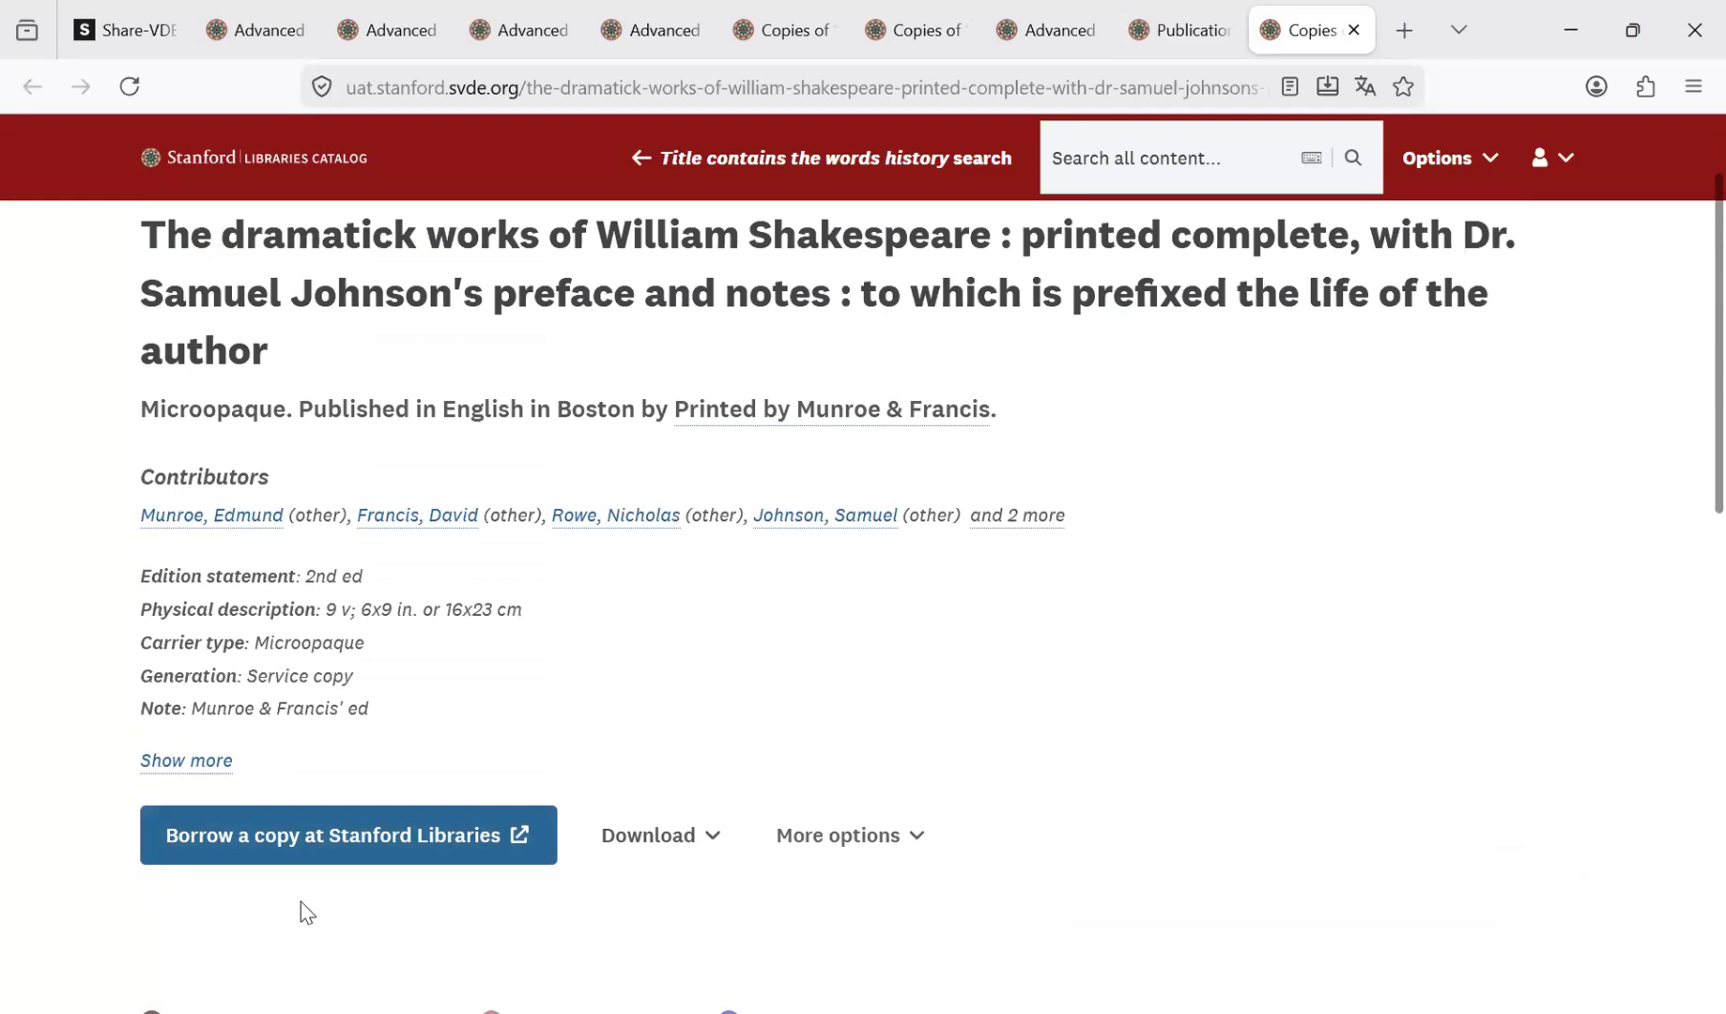
scroll(1683, 559, down, 3)
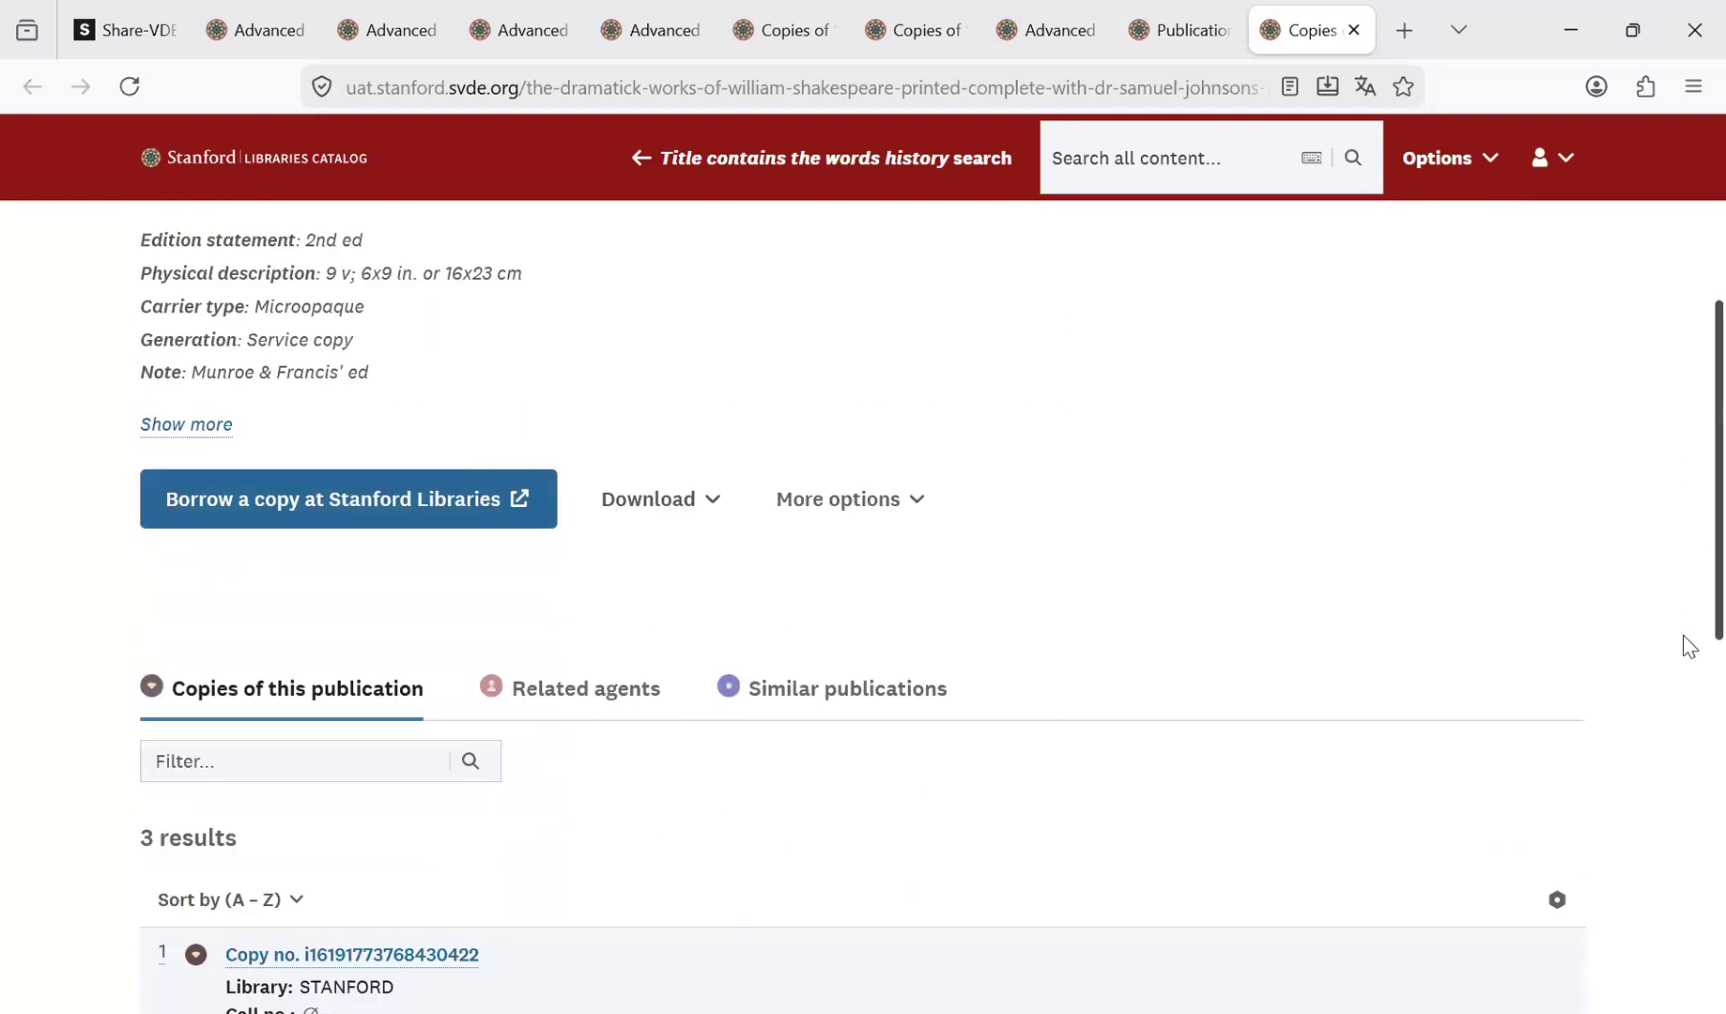
scroll(1690, 647, down, 6)
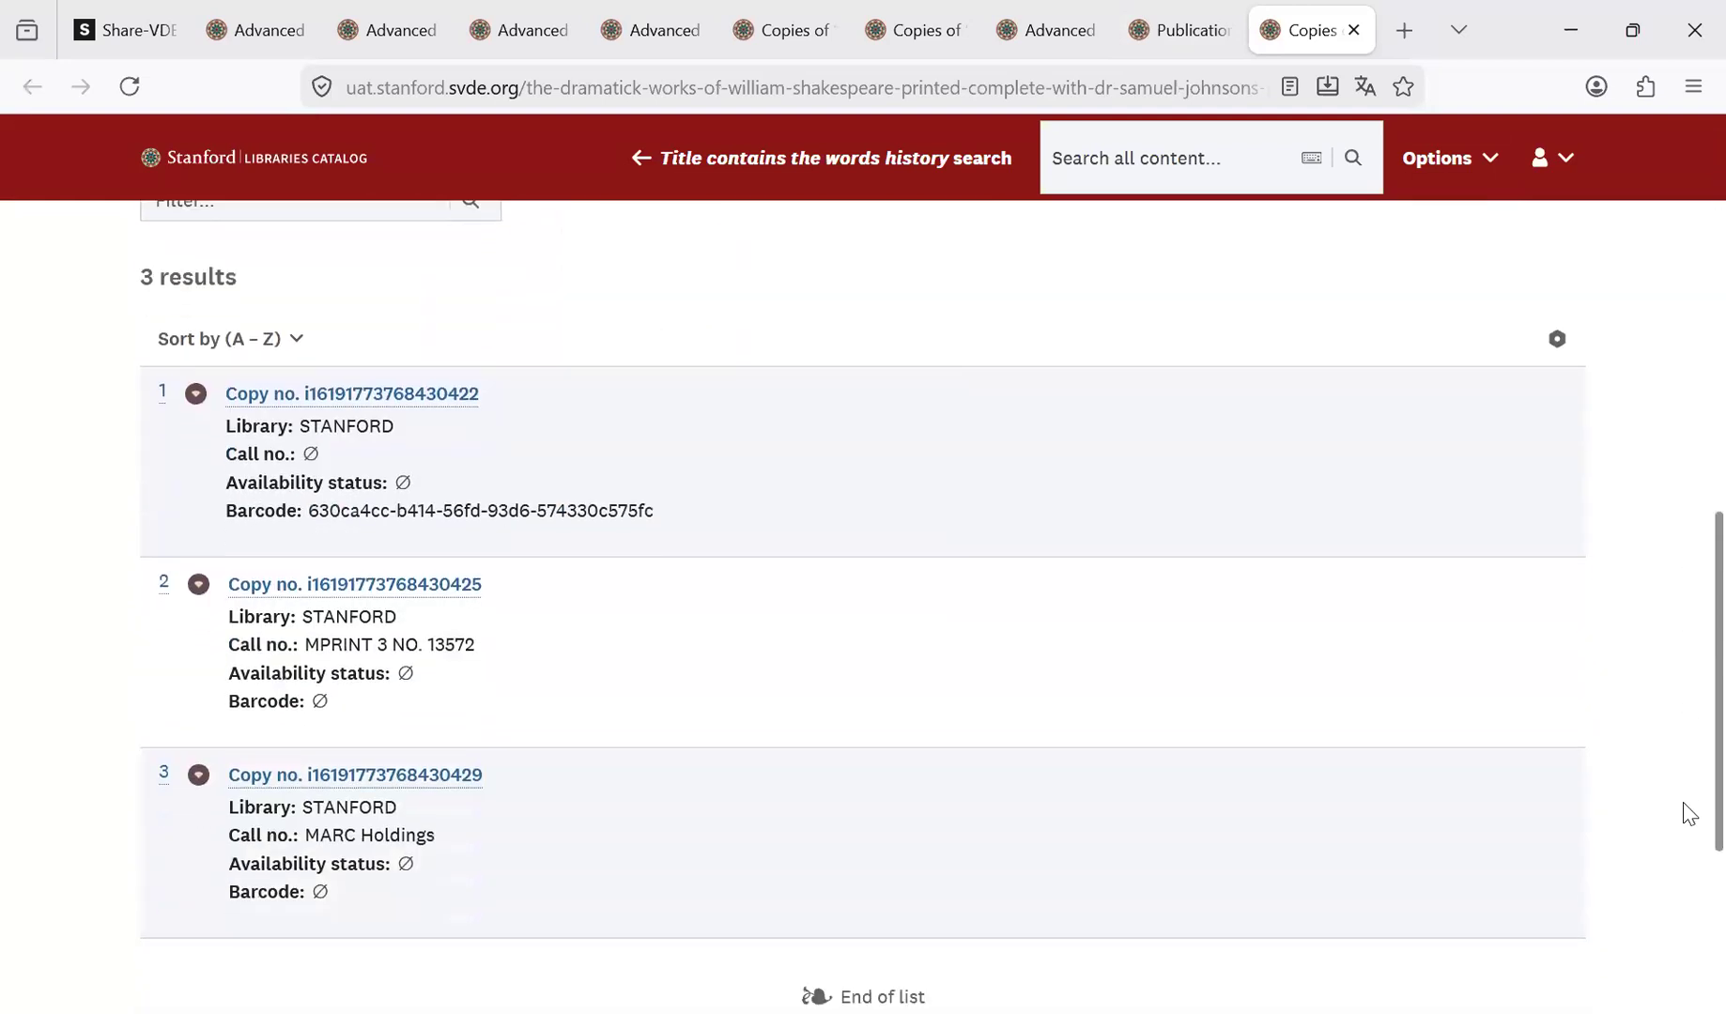
right_click(418, 402)
click(457, 432)
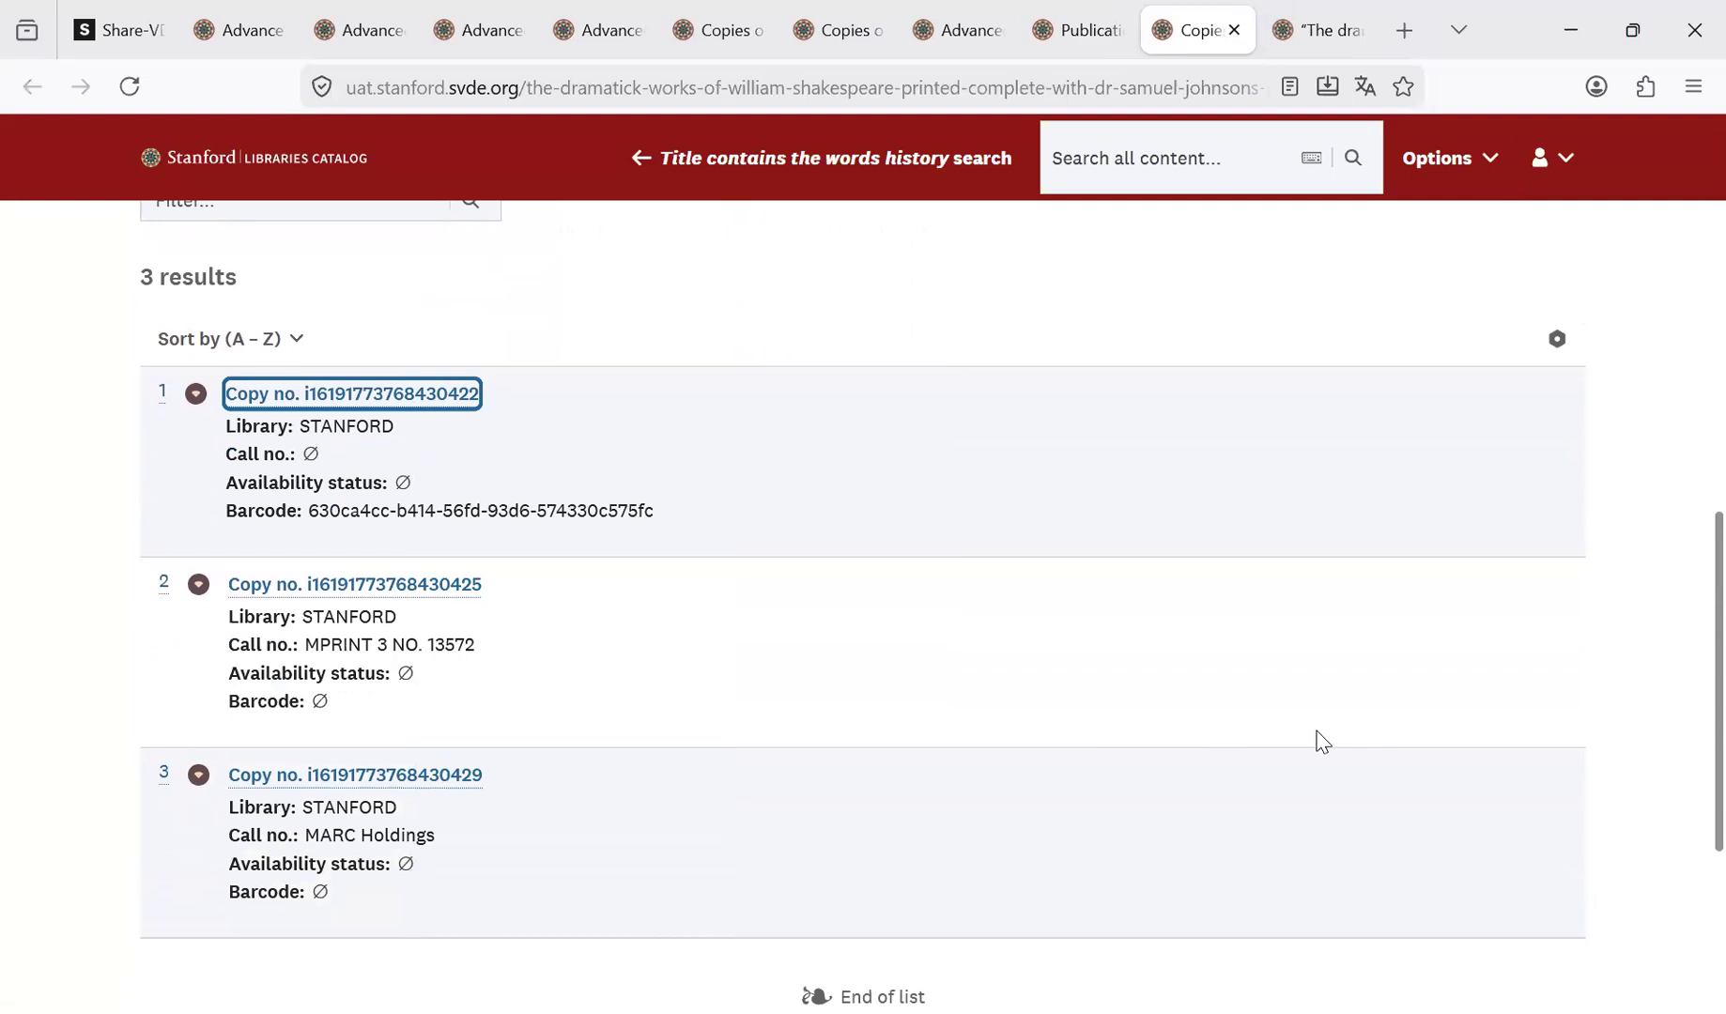
click(1318, 39)
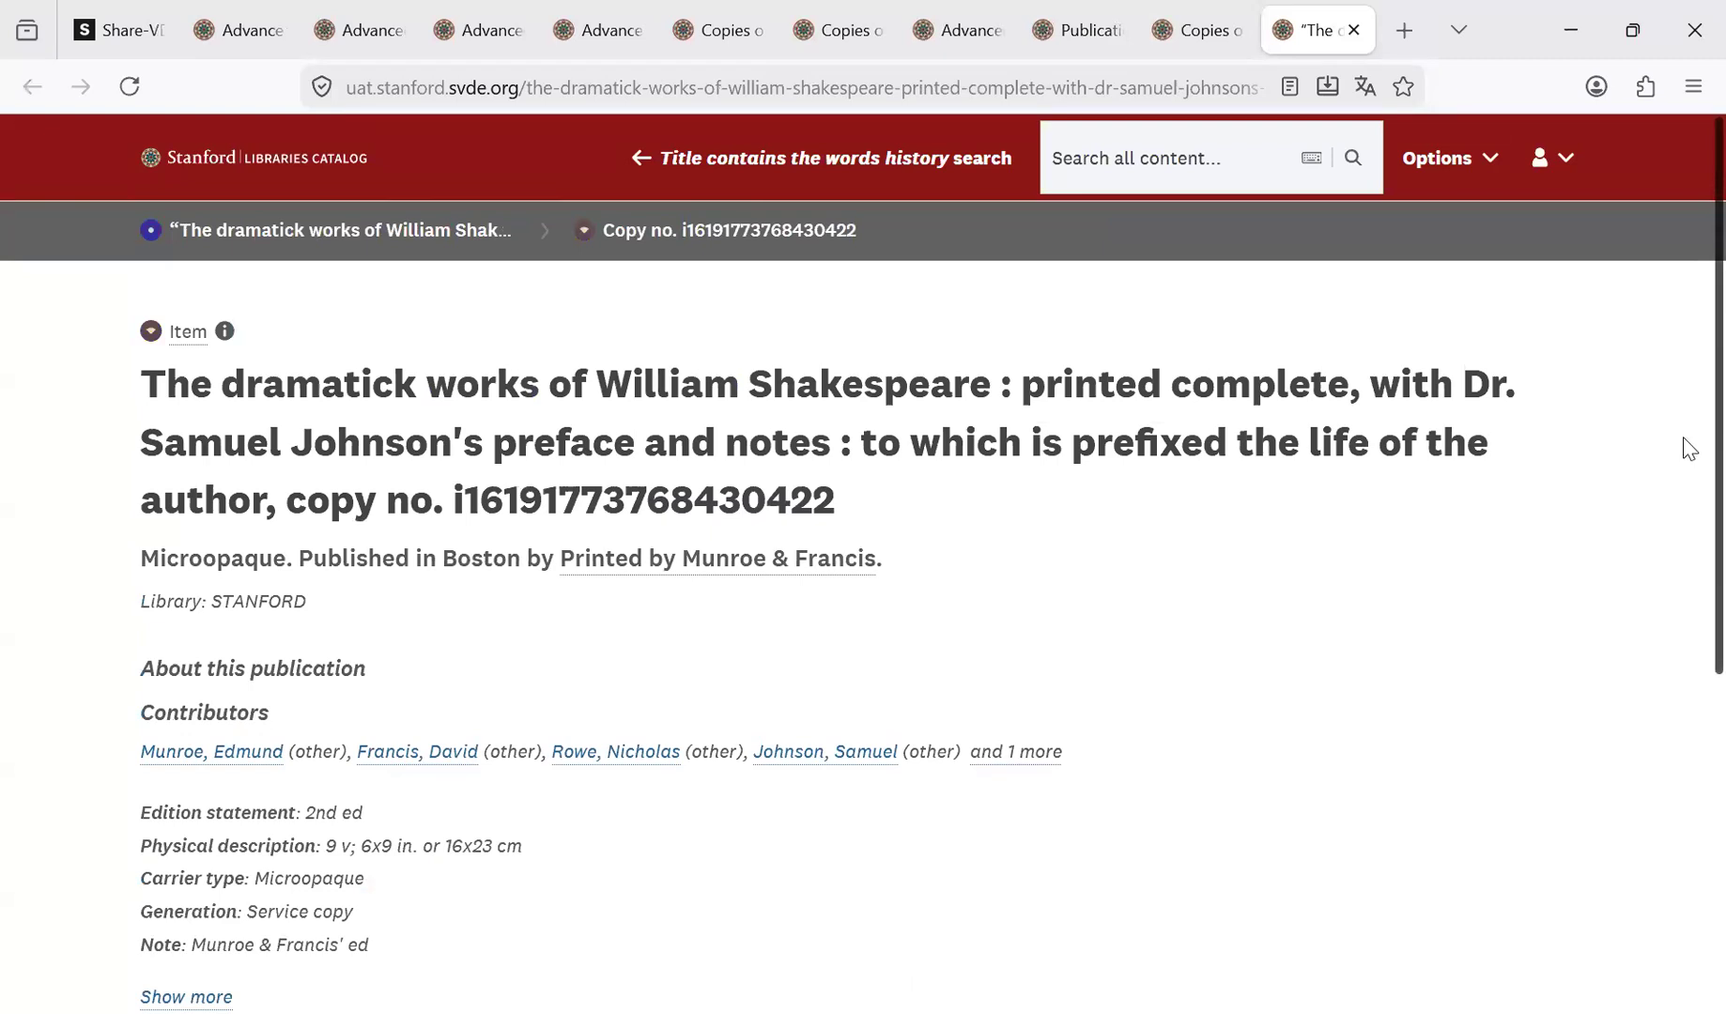
Return to the publication record of "The dramatick works of William Shakespeare" and view its navigation path and details.
click(1196, 30)
scroll(1667, 336, up, 10)
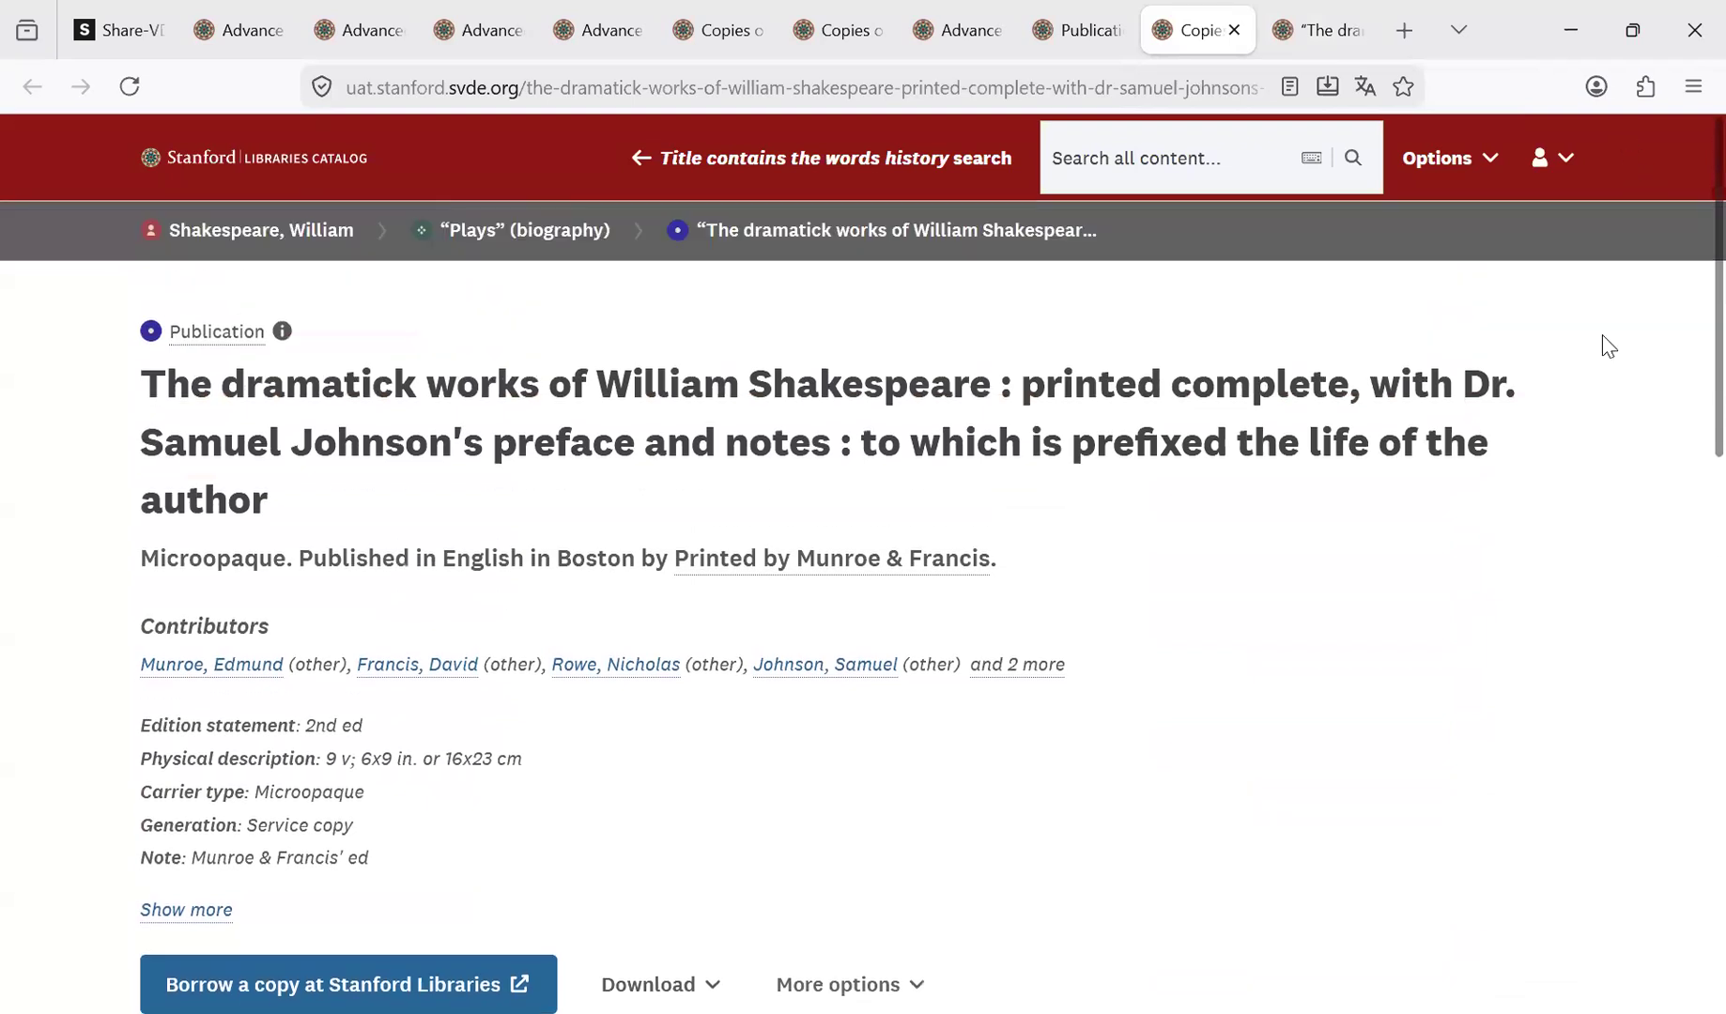
mouse_move(462, 240)
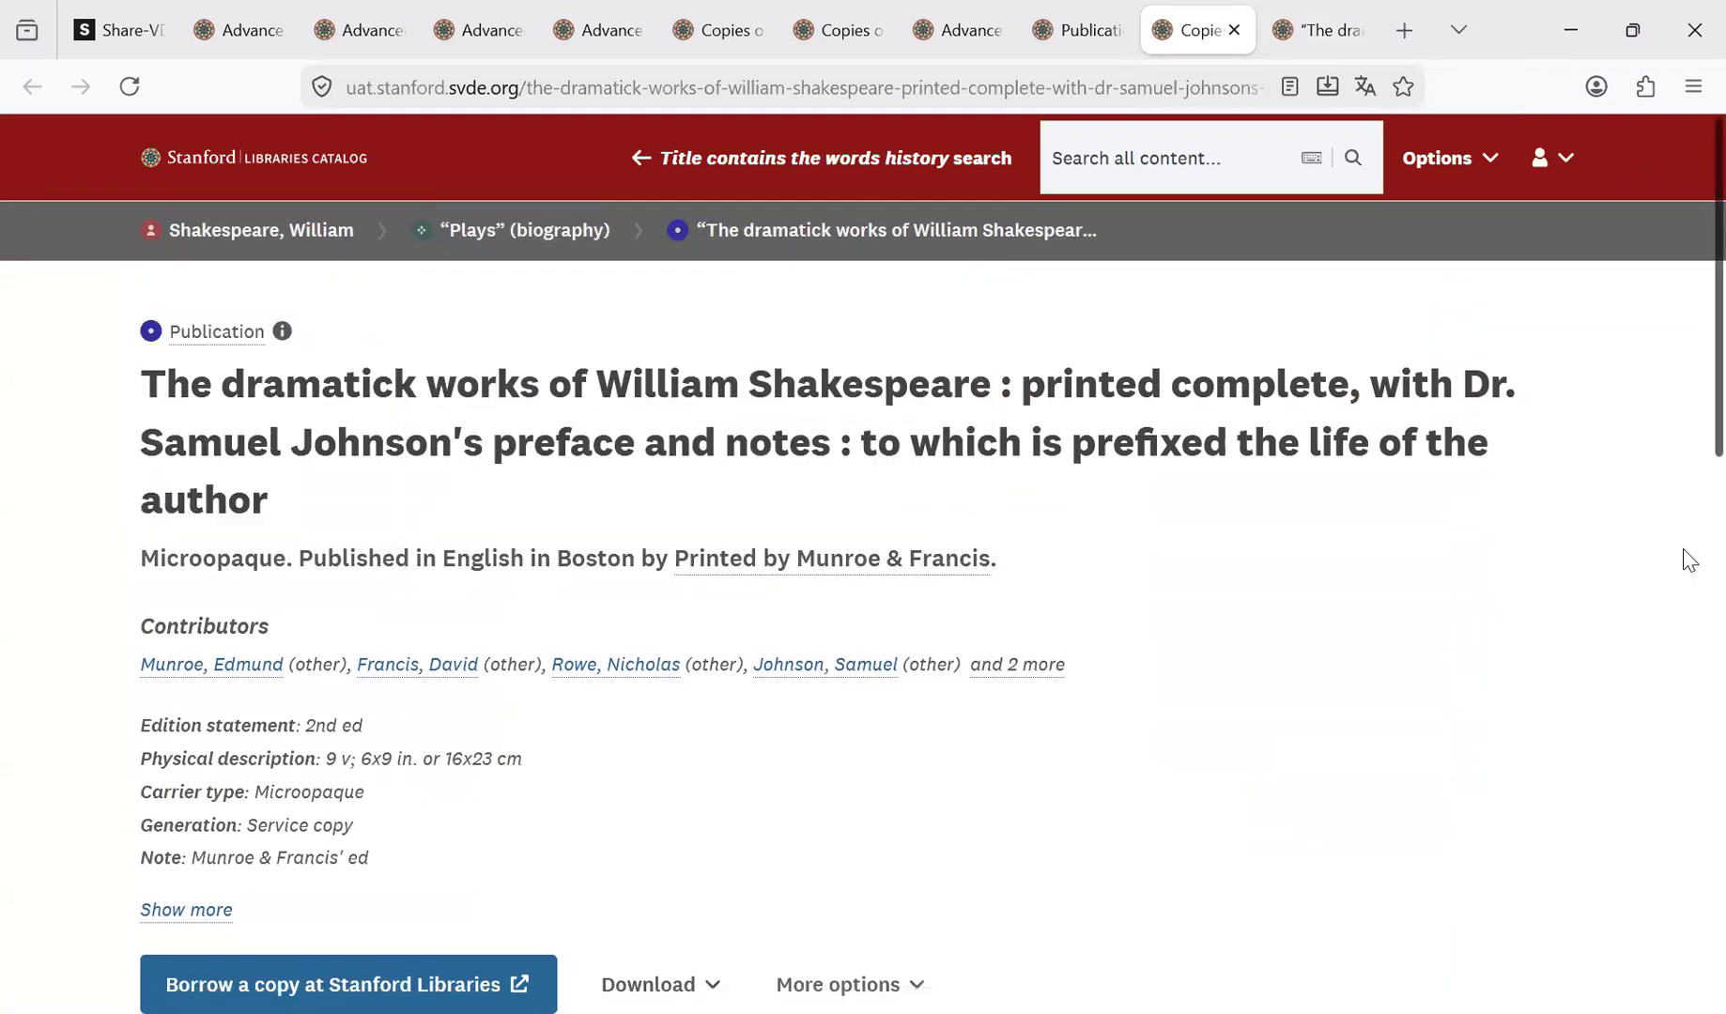
scroll(1687, 561, down, 8)
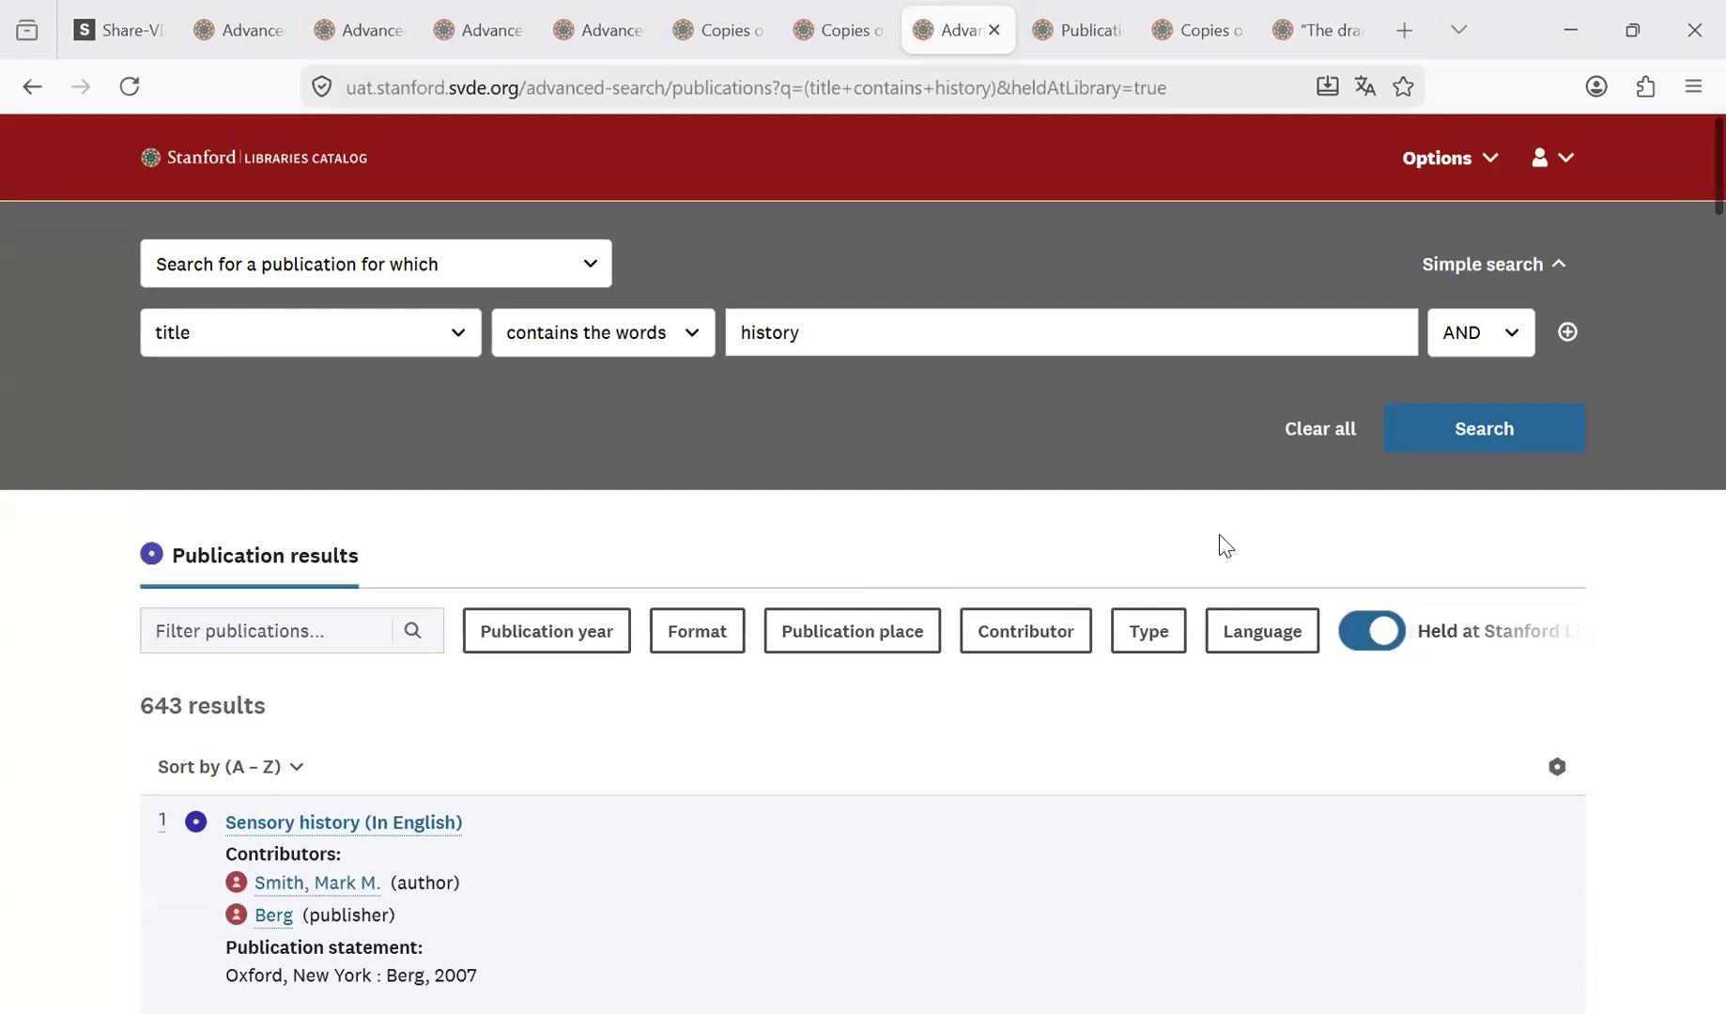
On the advanced search for "history" titles, remove the limit to publications held at Stanford Libraries.
double_click(763, 337)
text(rom)
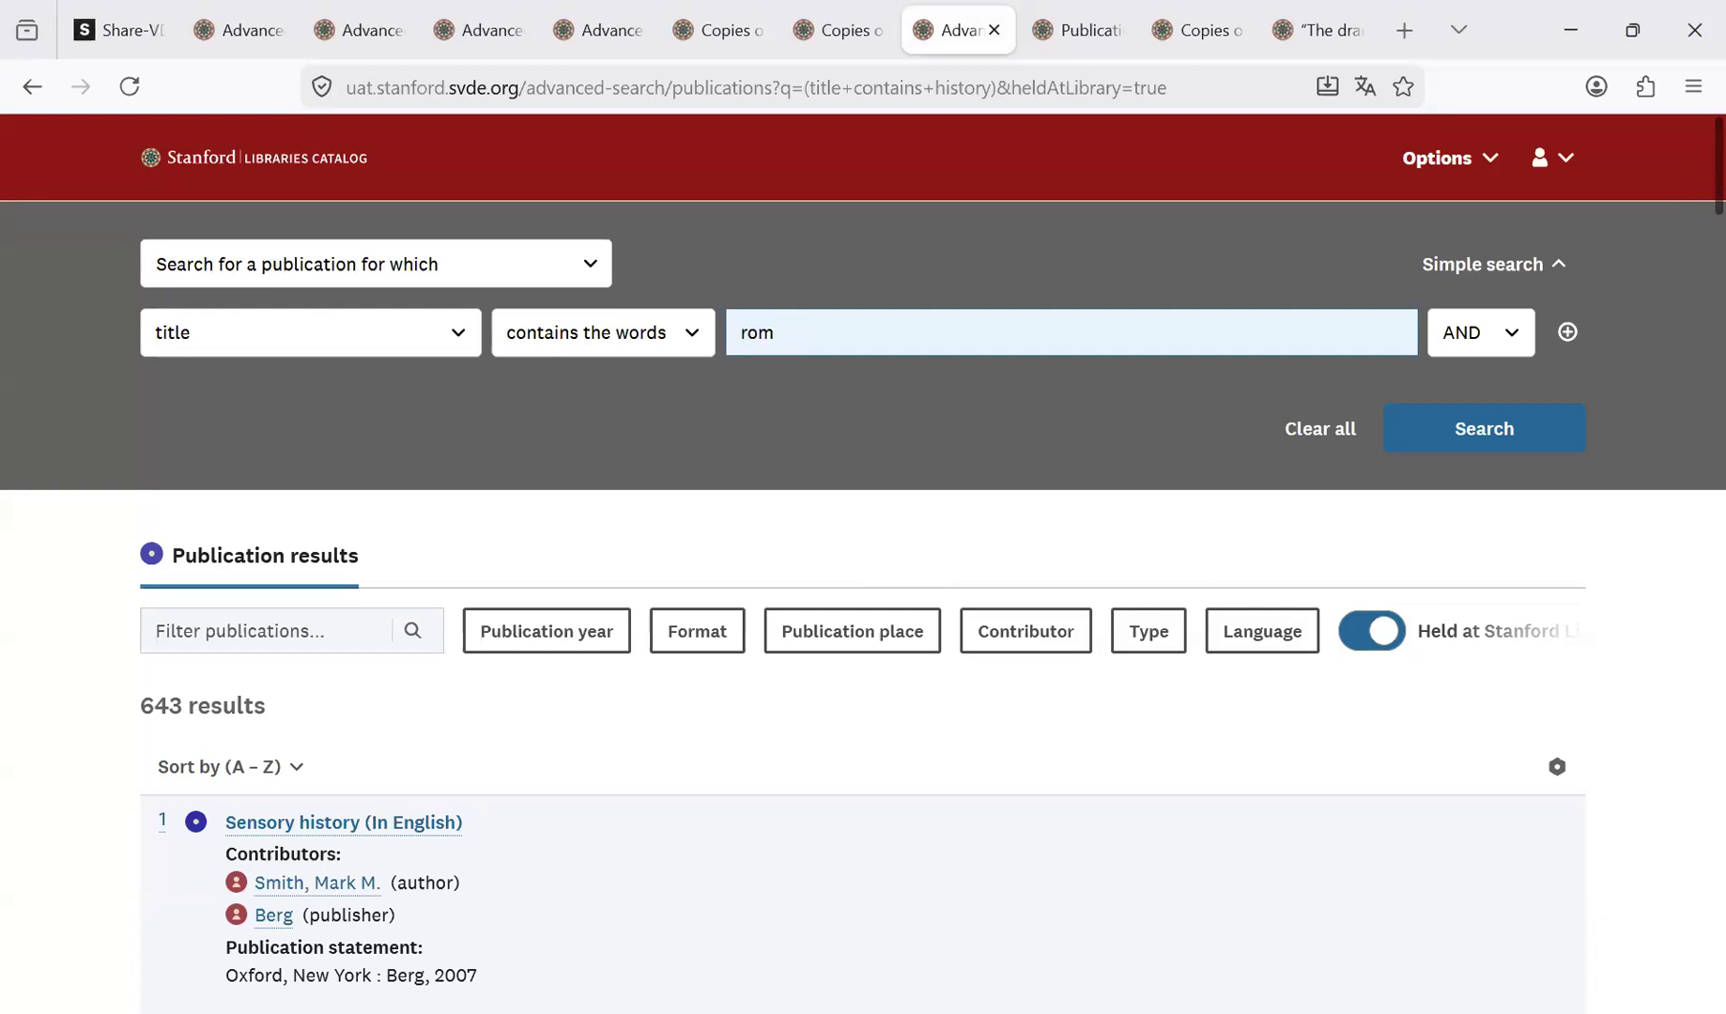
click(1358, 641)
Run the advanced search for publications whose title contains the word "romeo".
click(831, 331)
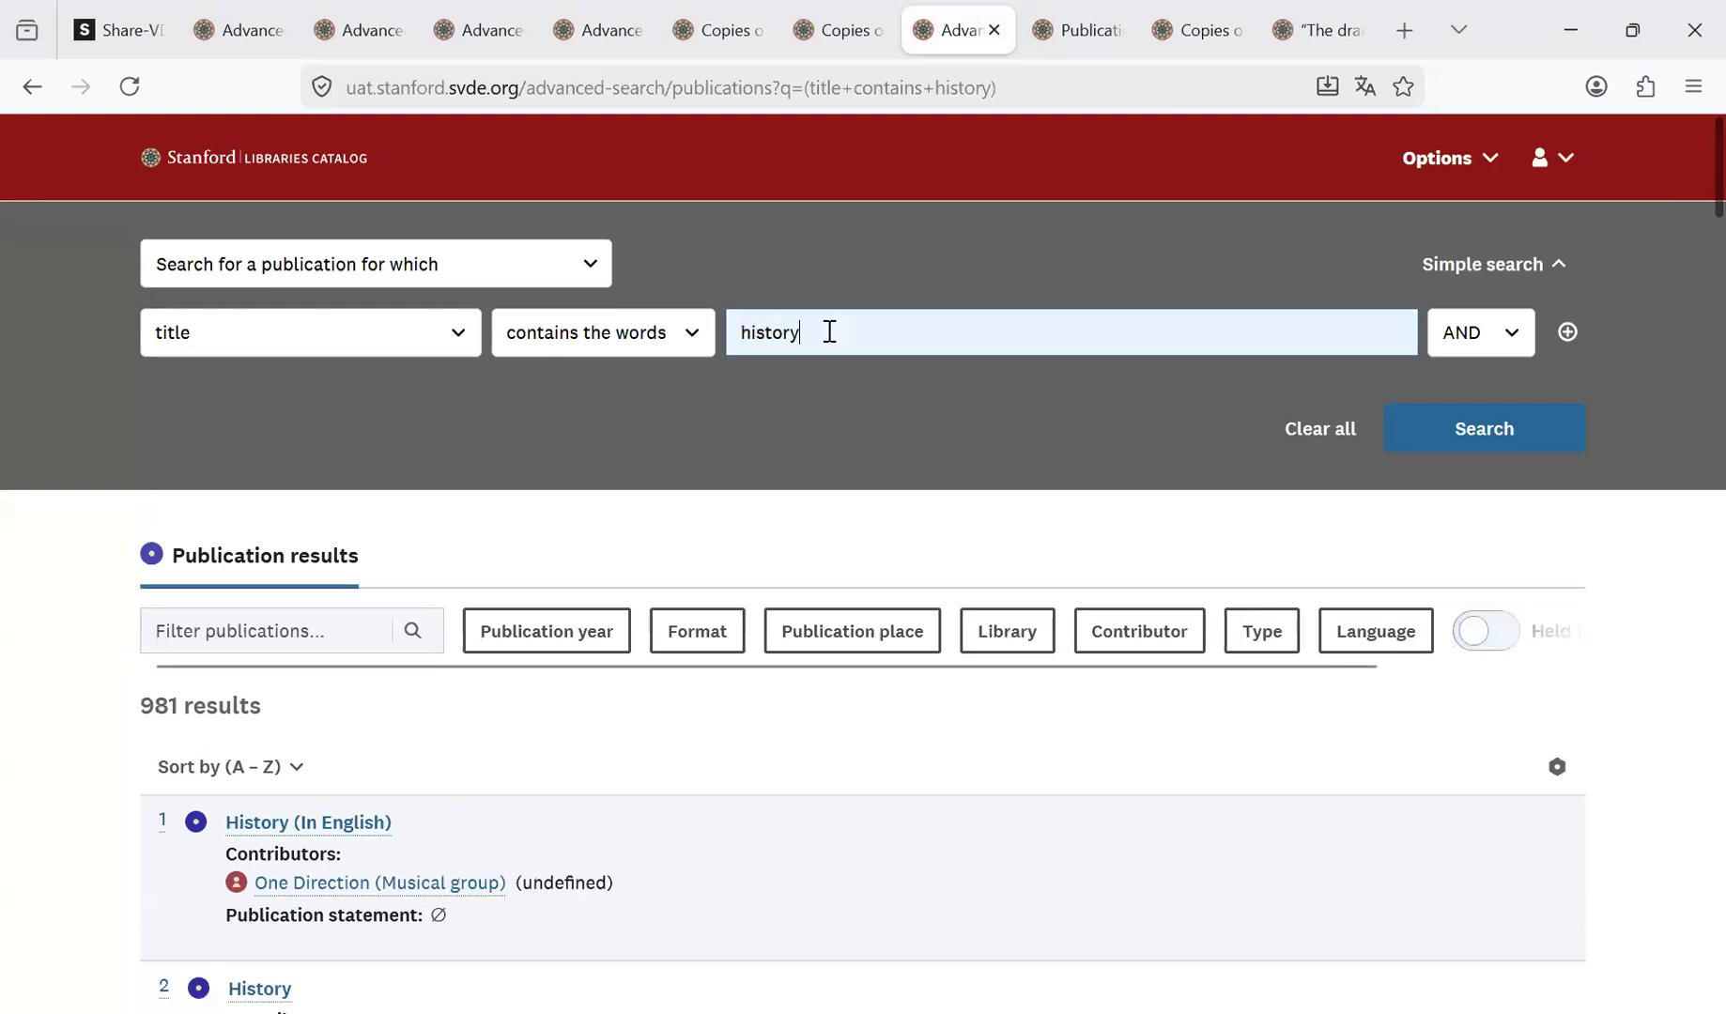
key(BackSpace)
key(BackSpace)
key(BackSpace)
key(BackSpace)
key(BackSpace)
key(BackSpace)
key(BackSpace)
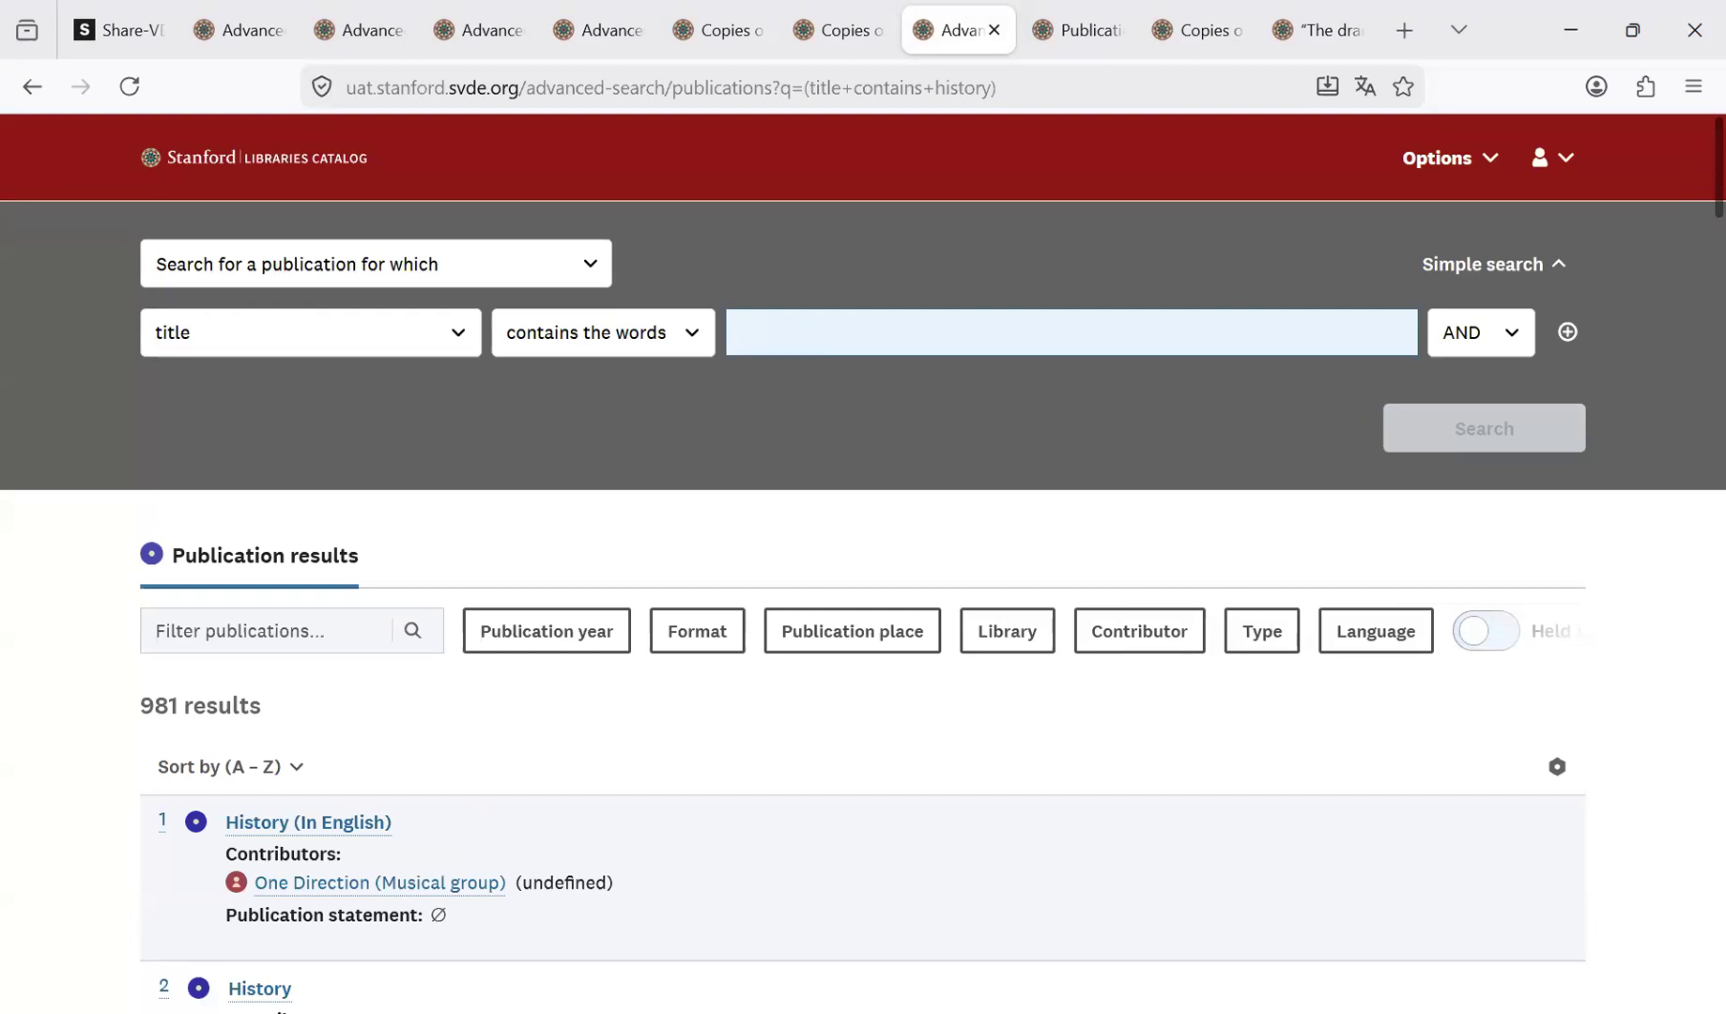
text(romeo)
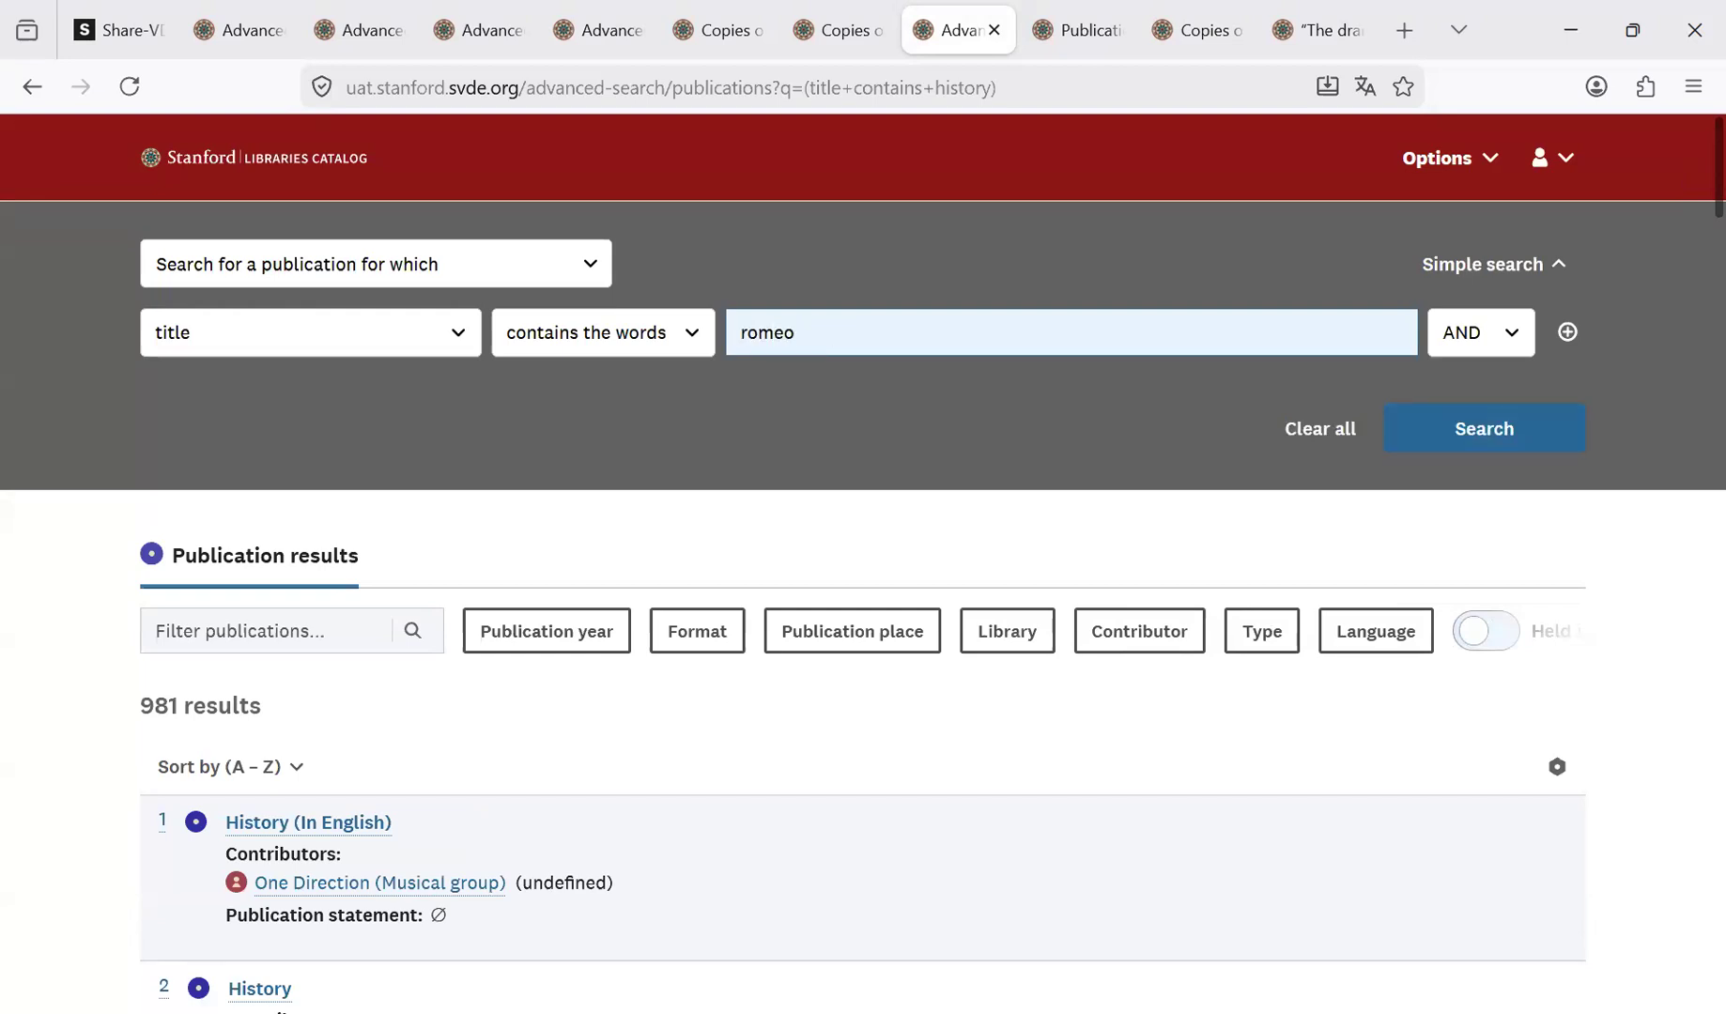
click(1457, 433)
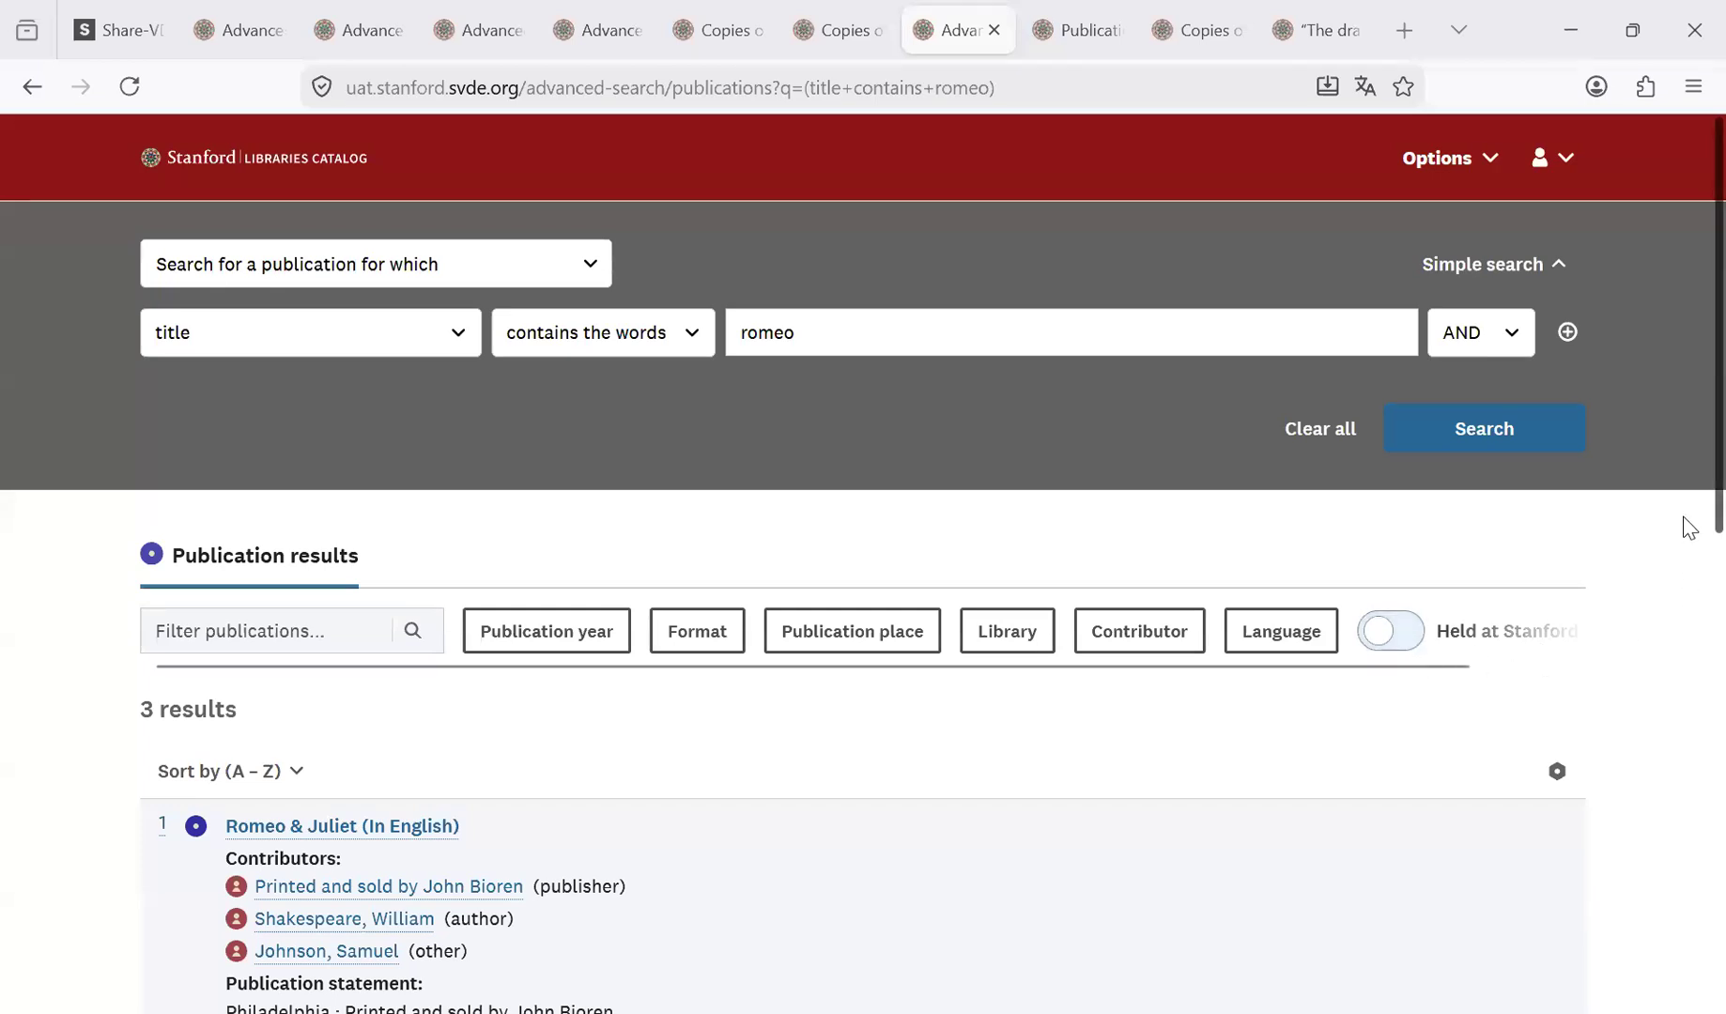
Look through the "romeo" results and limit them to publications held at Stanford Libraries.
scroll(1687, 528, down, 7)
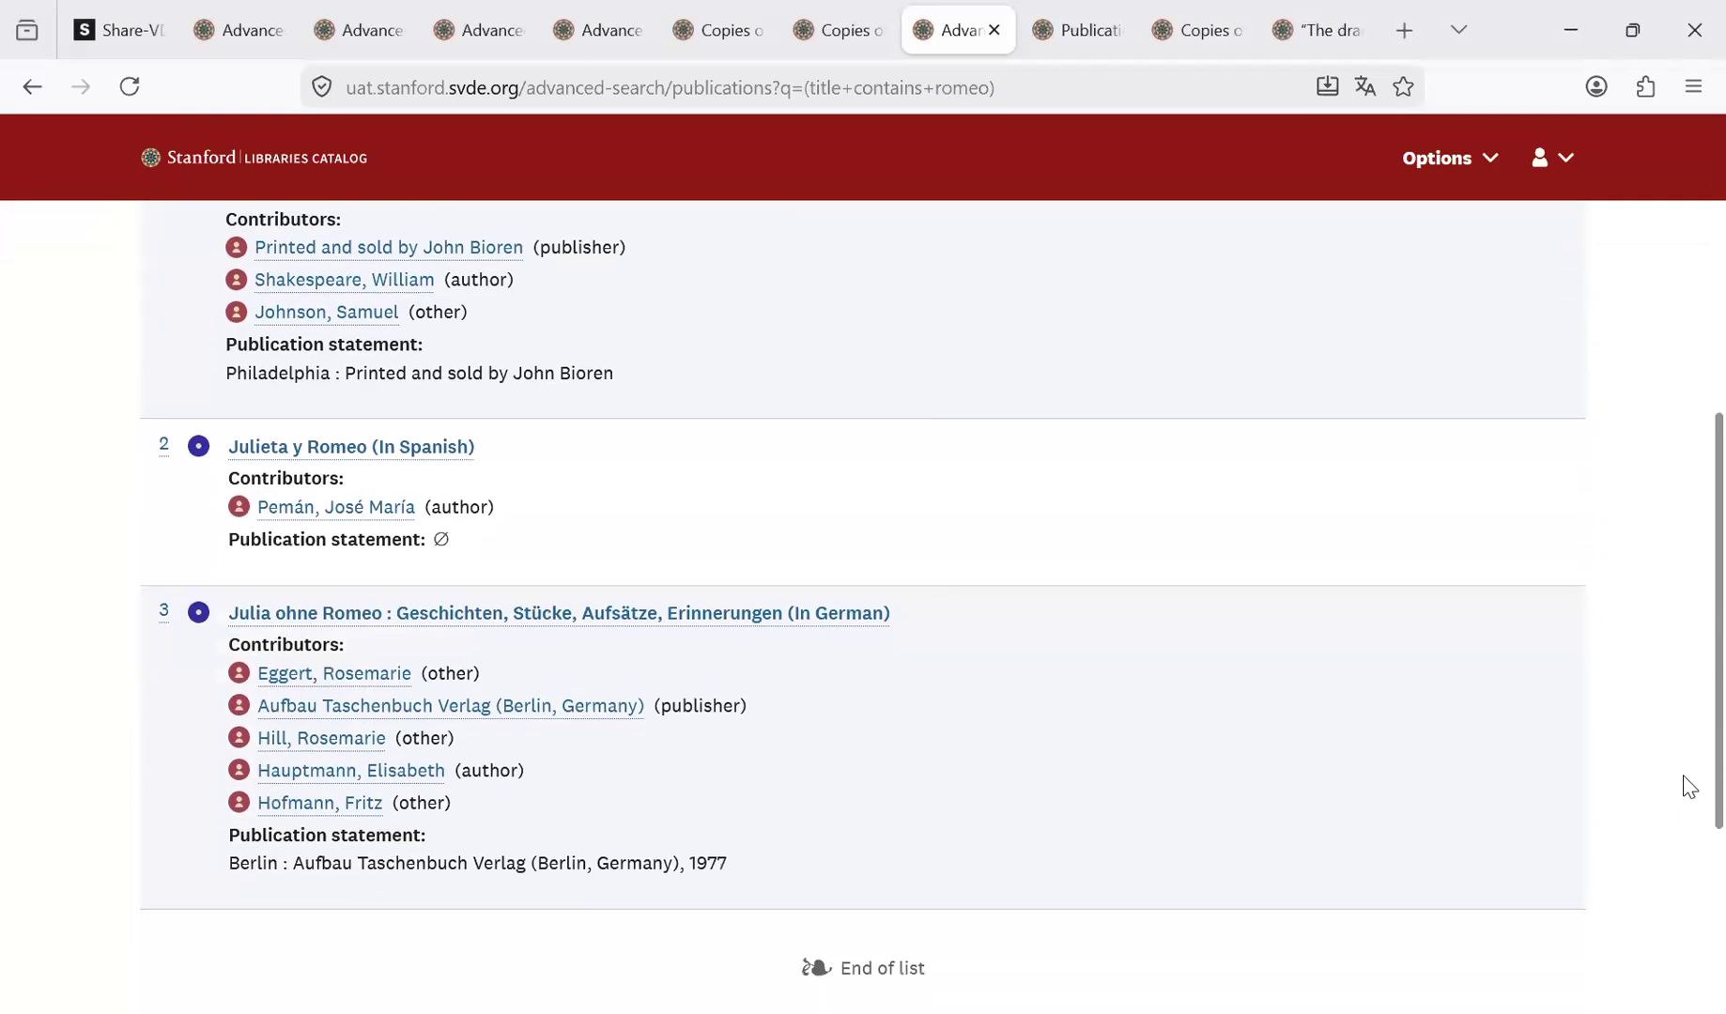
scroll(1688, 787, up, 8)
click(1414, 641)
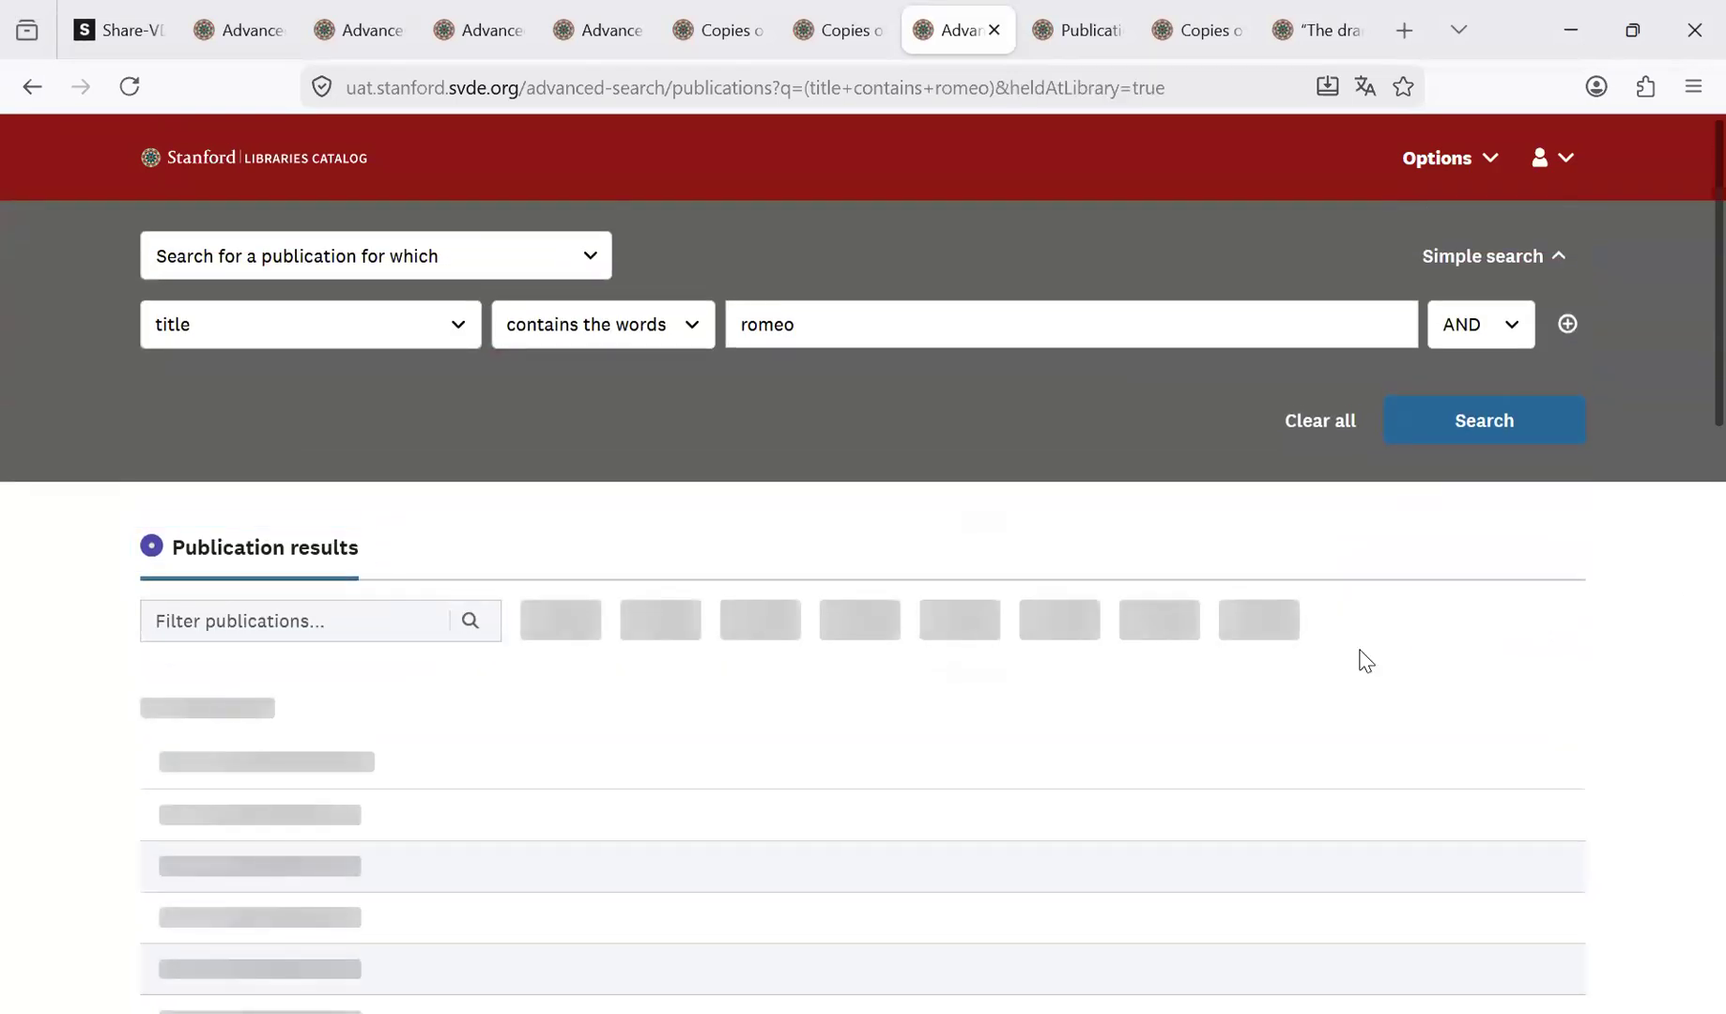
Open the "Julia ohne Romeo" record in a new browser tab and follow its link to borrow a copy at Stanford Libraries.
right_click(371, 816)
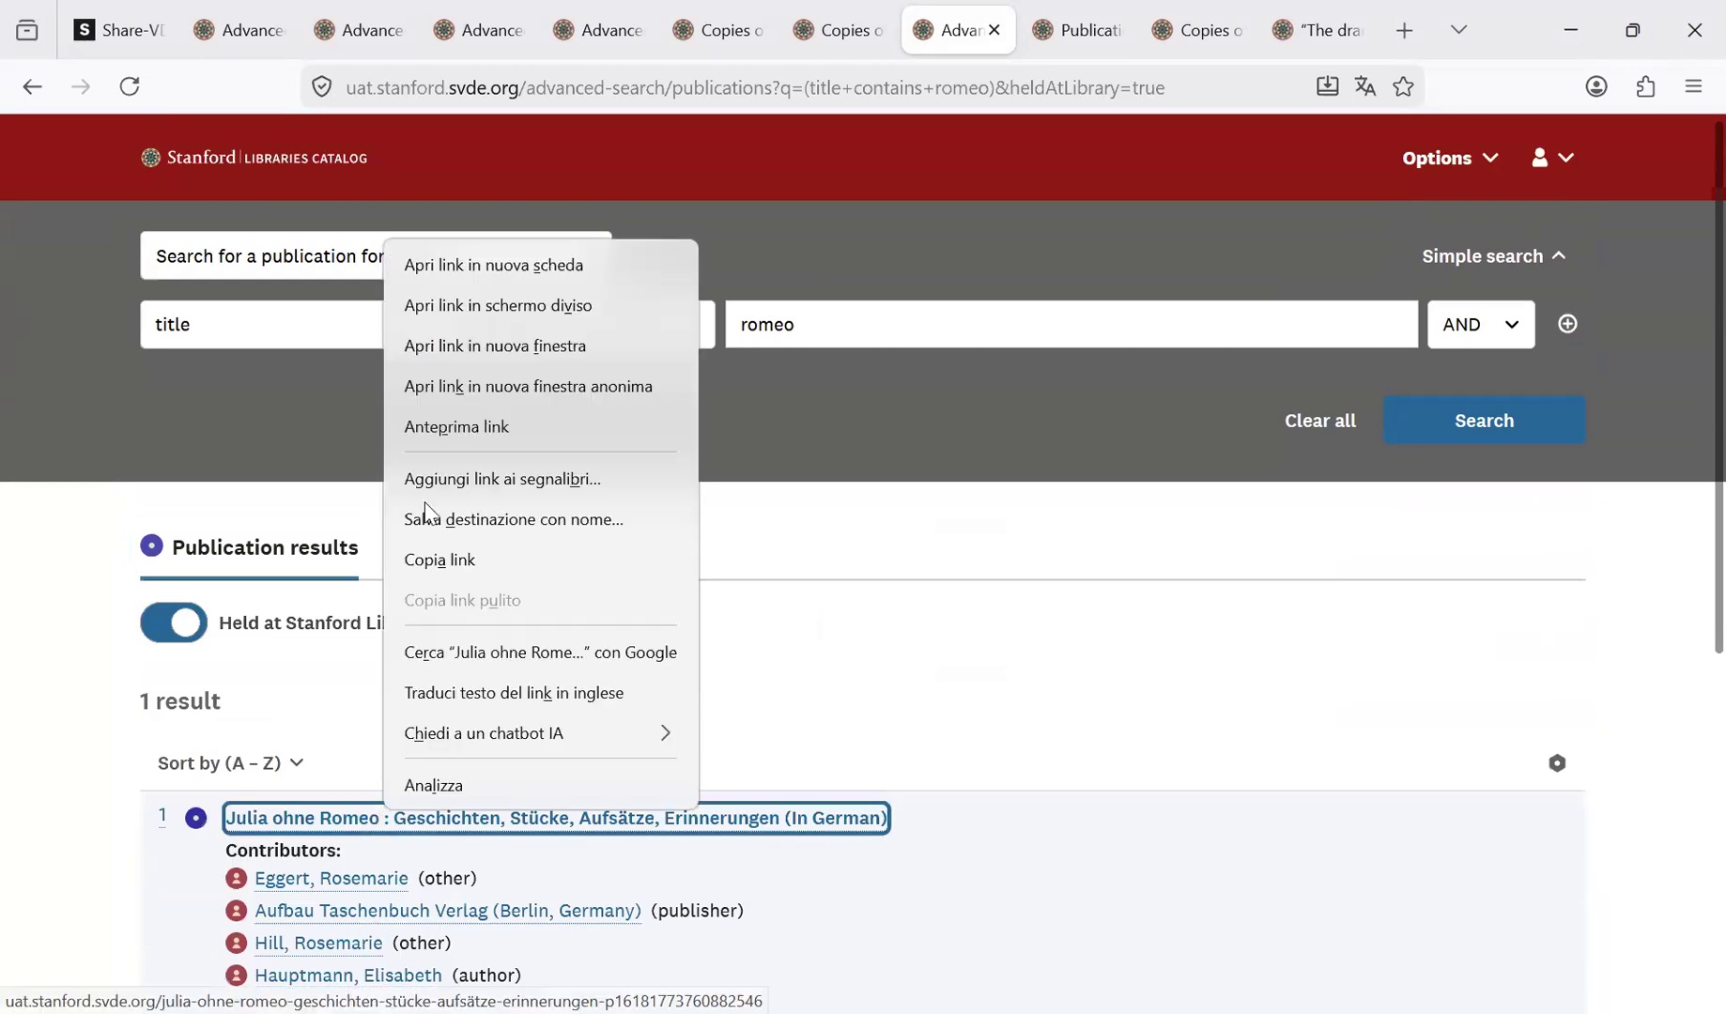
click(451, 266)
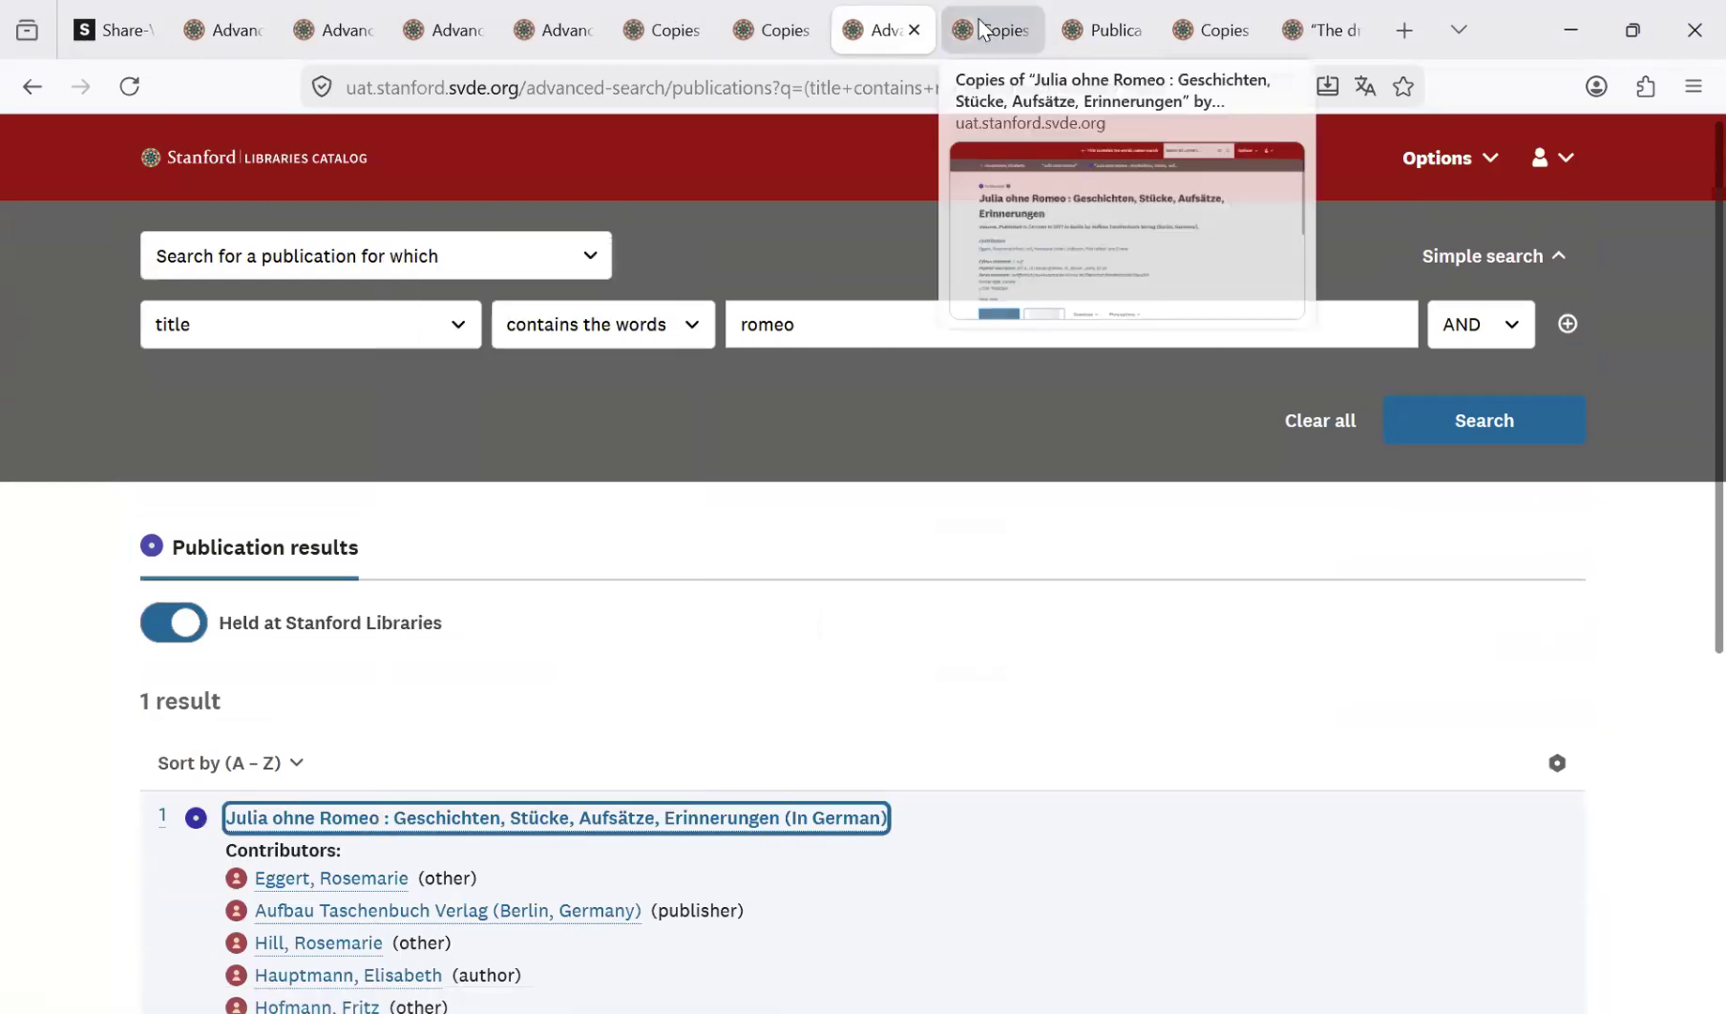
click(980, 28)
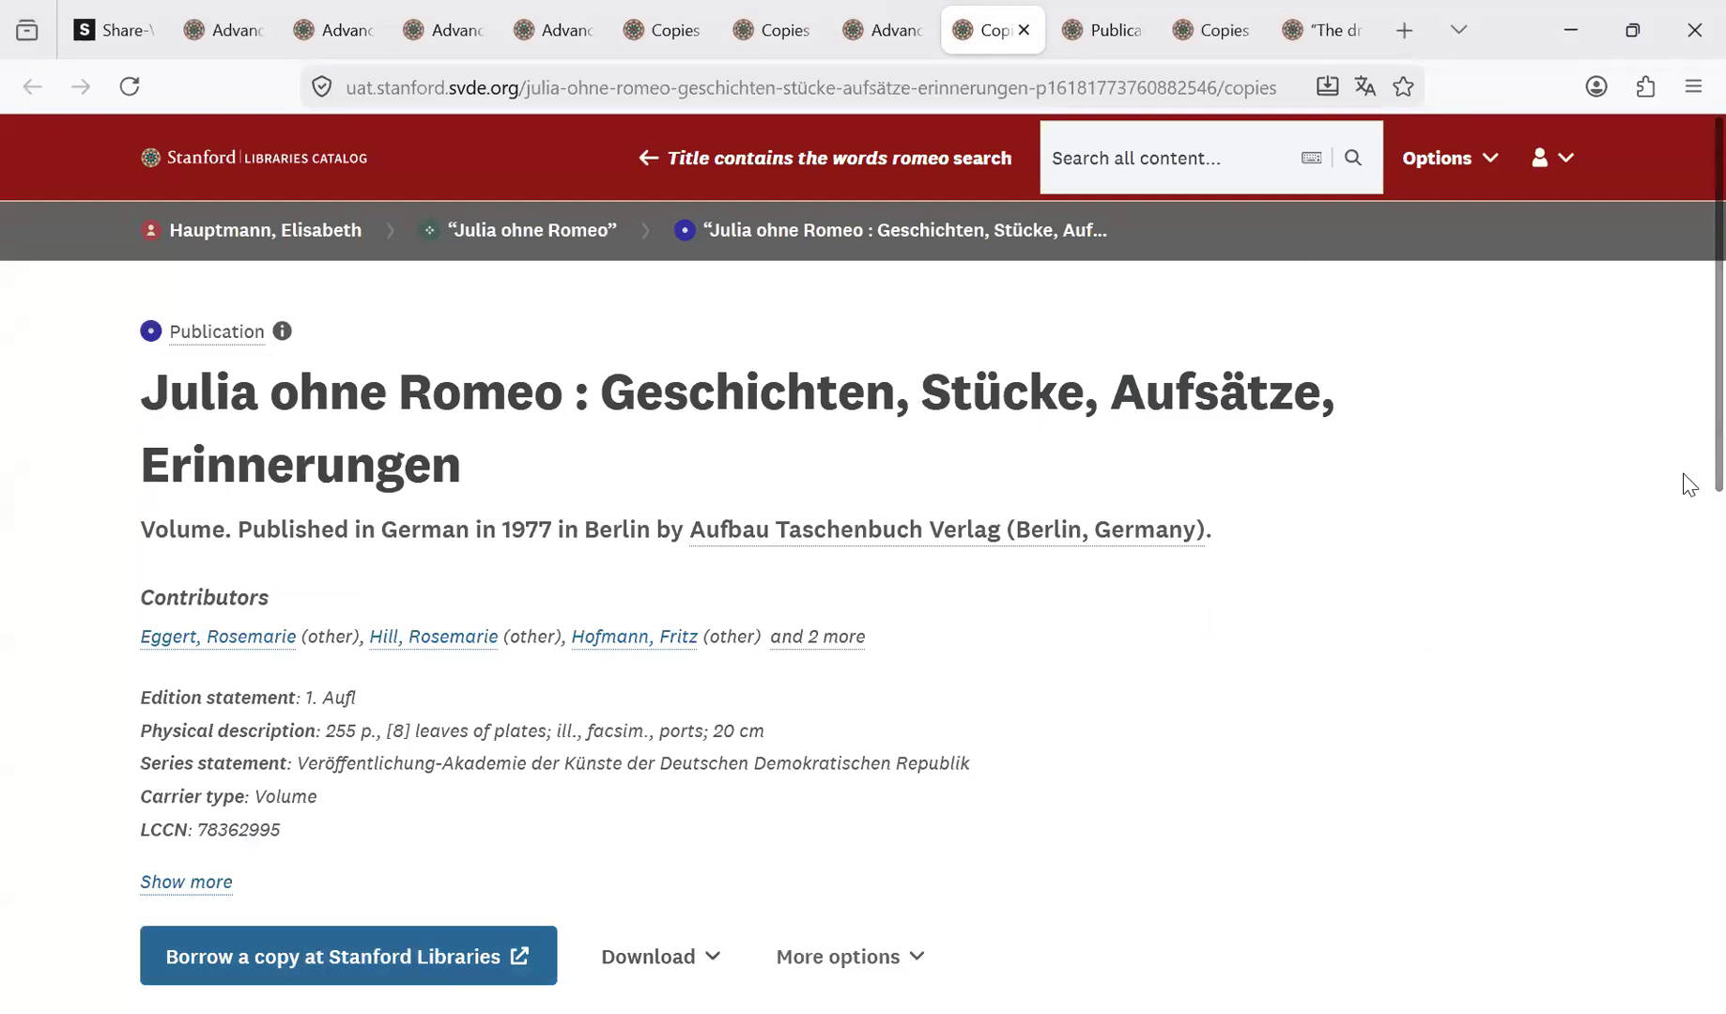
scroll(1687, 498, down, 1)
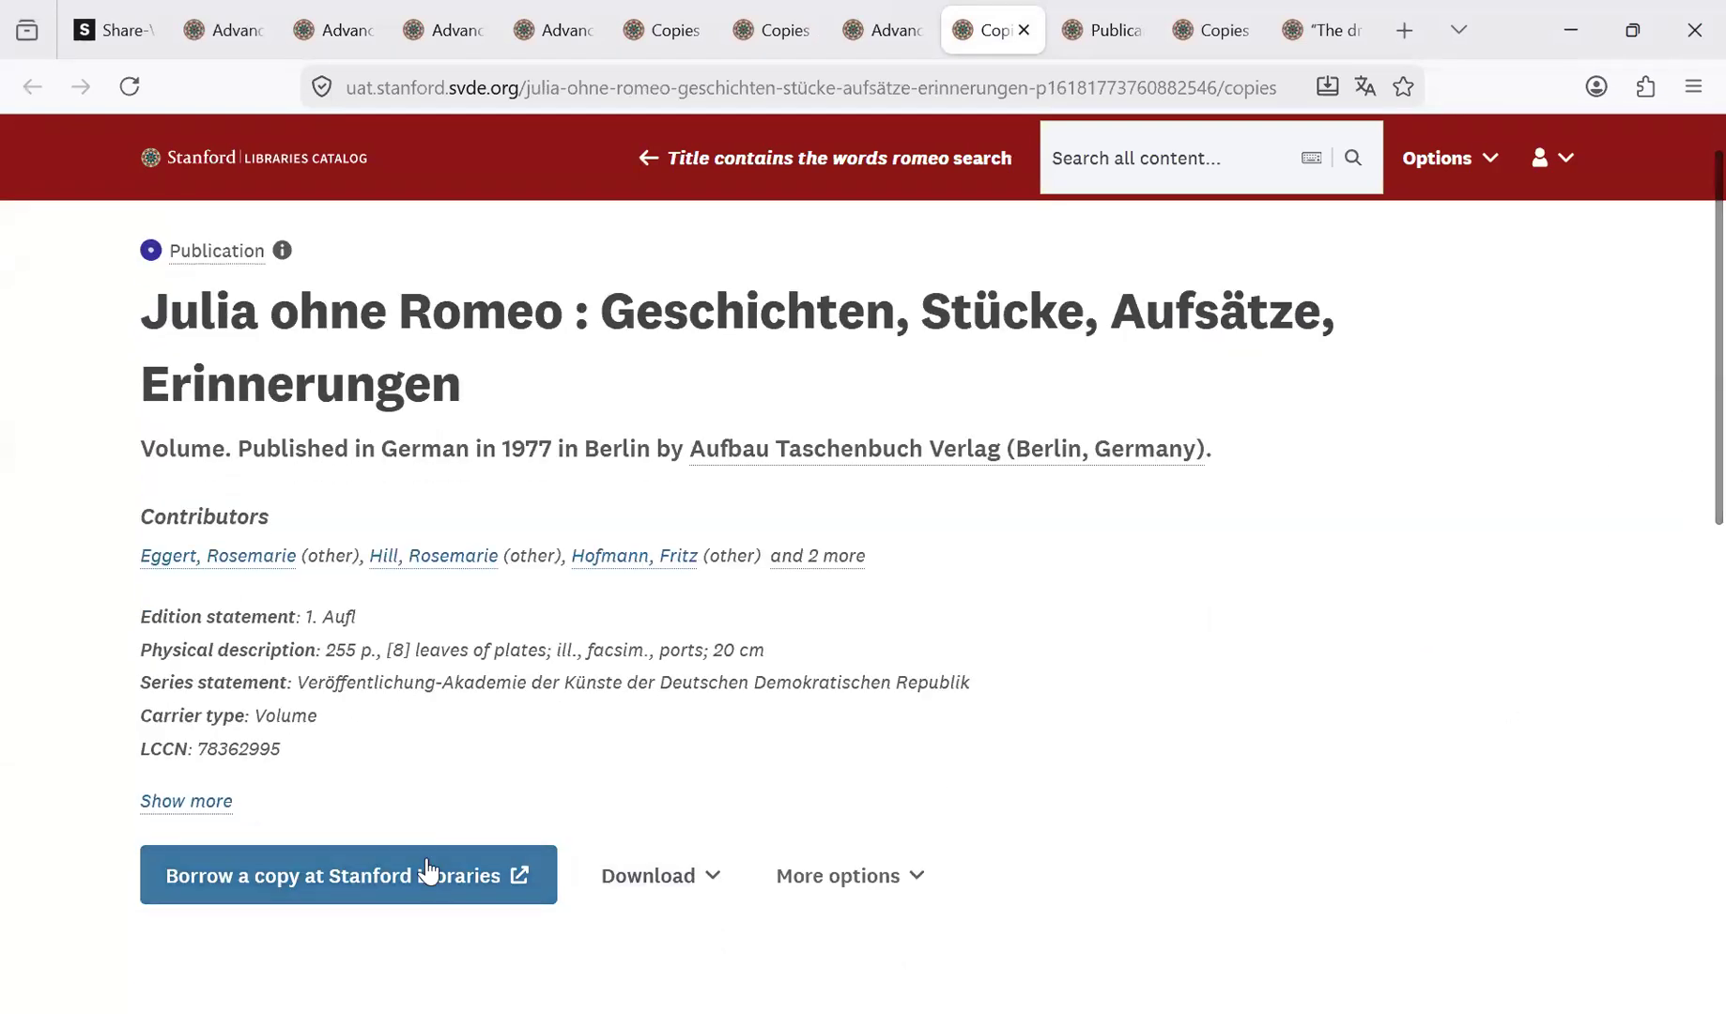
click(428, 876)
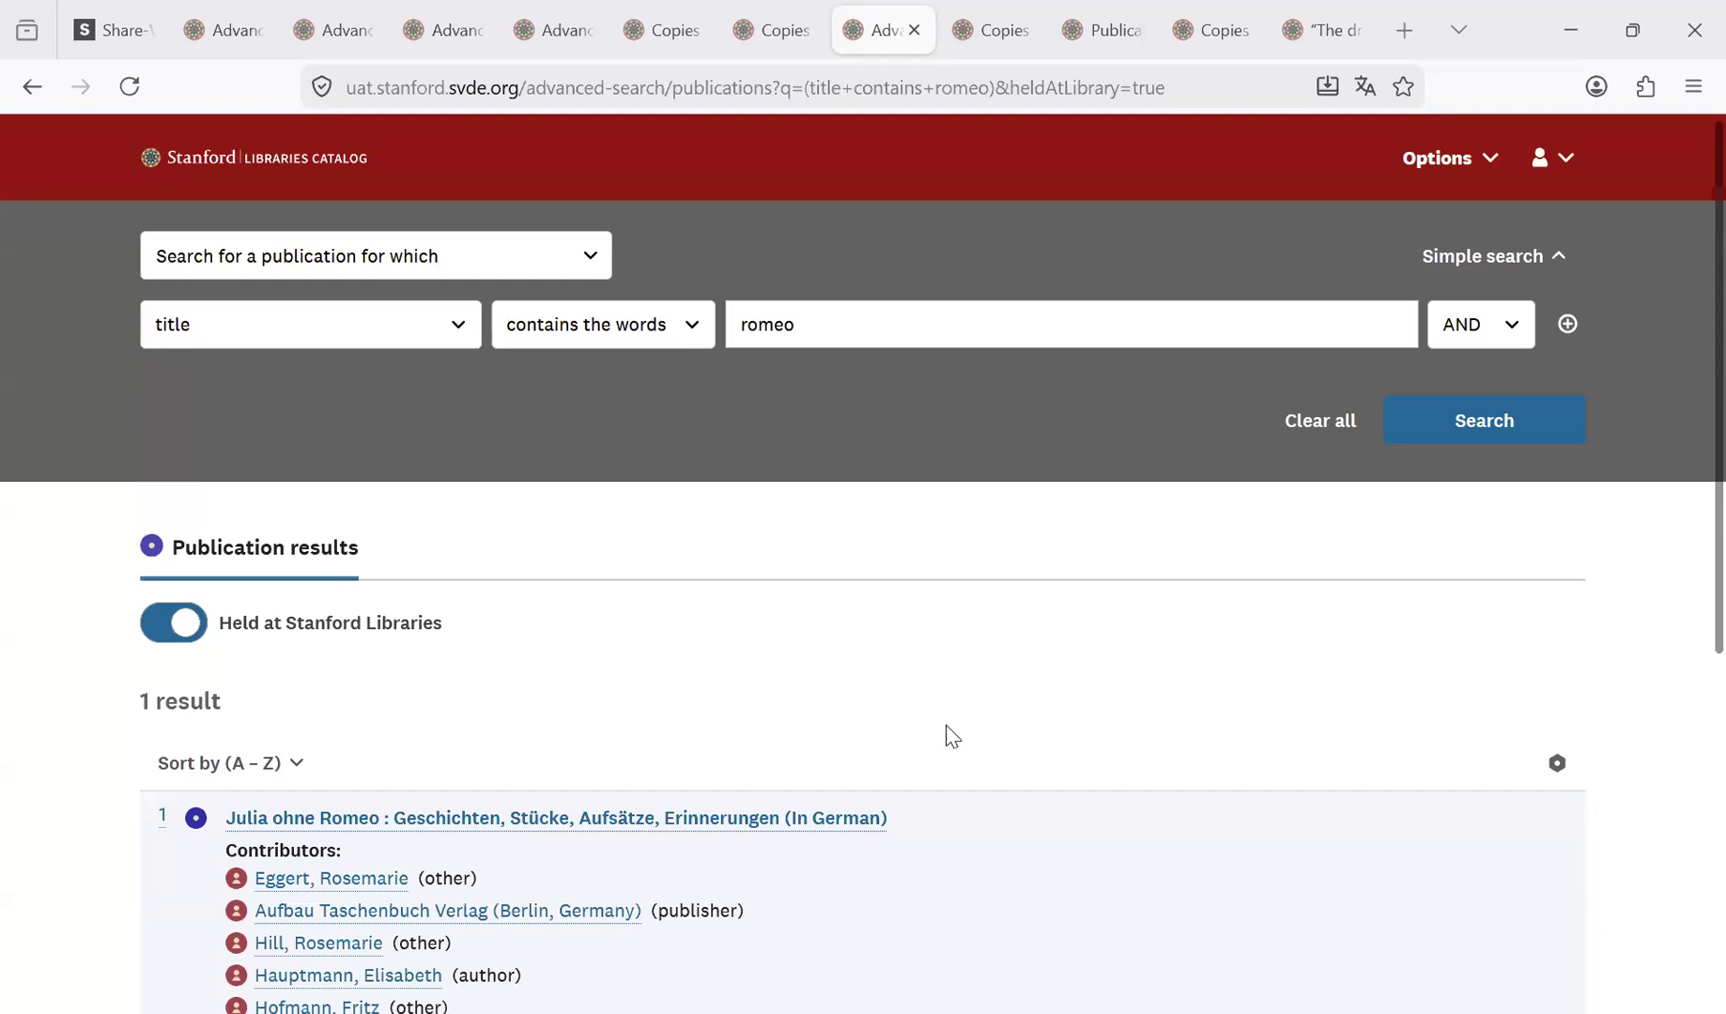
Switch to the "Eighteen sermons" publication record and highlight its full title.
key(Tab)
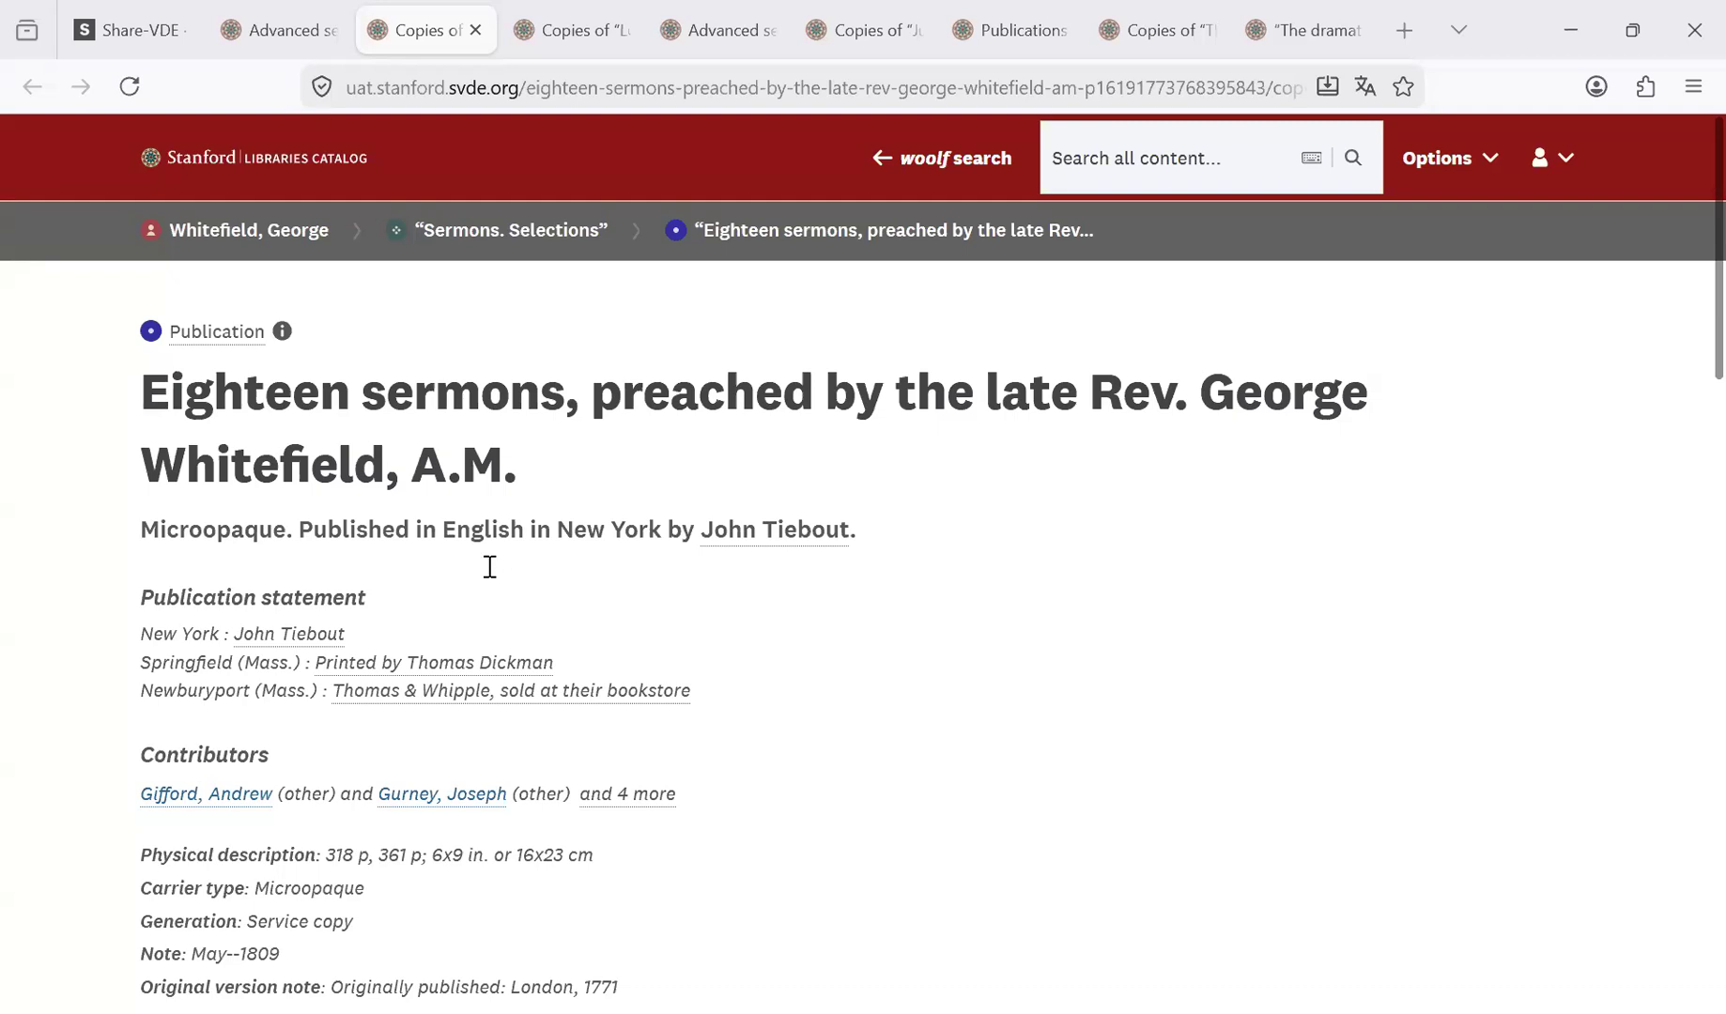
drag(141, 393, 1187, 414)
triple_click(556, 443)
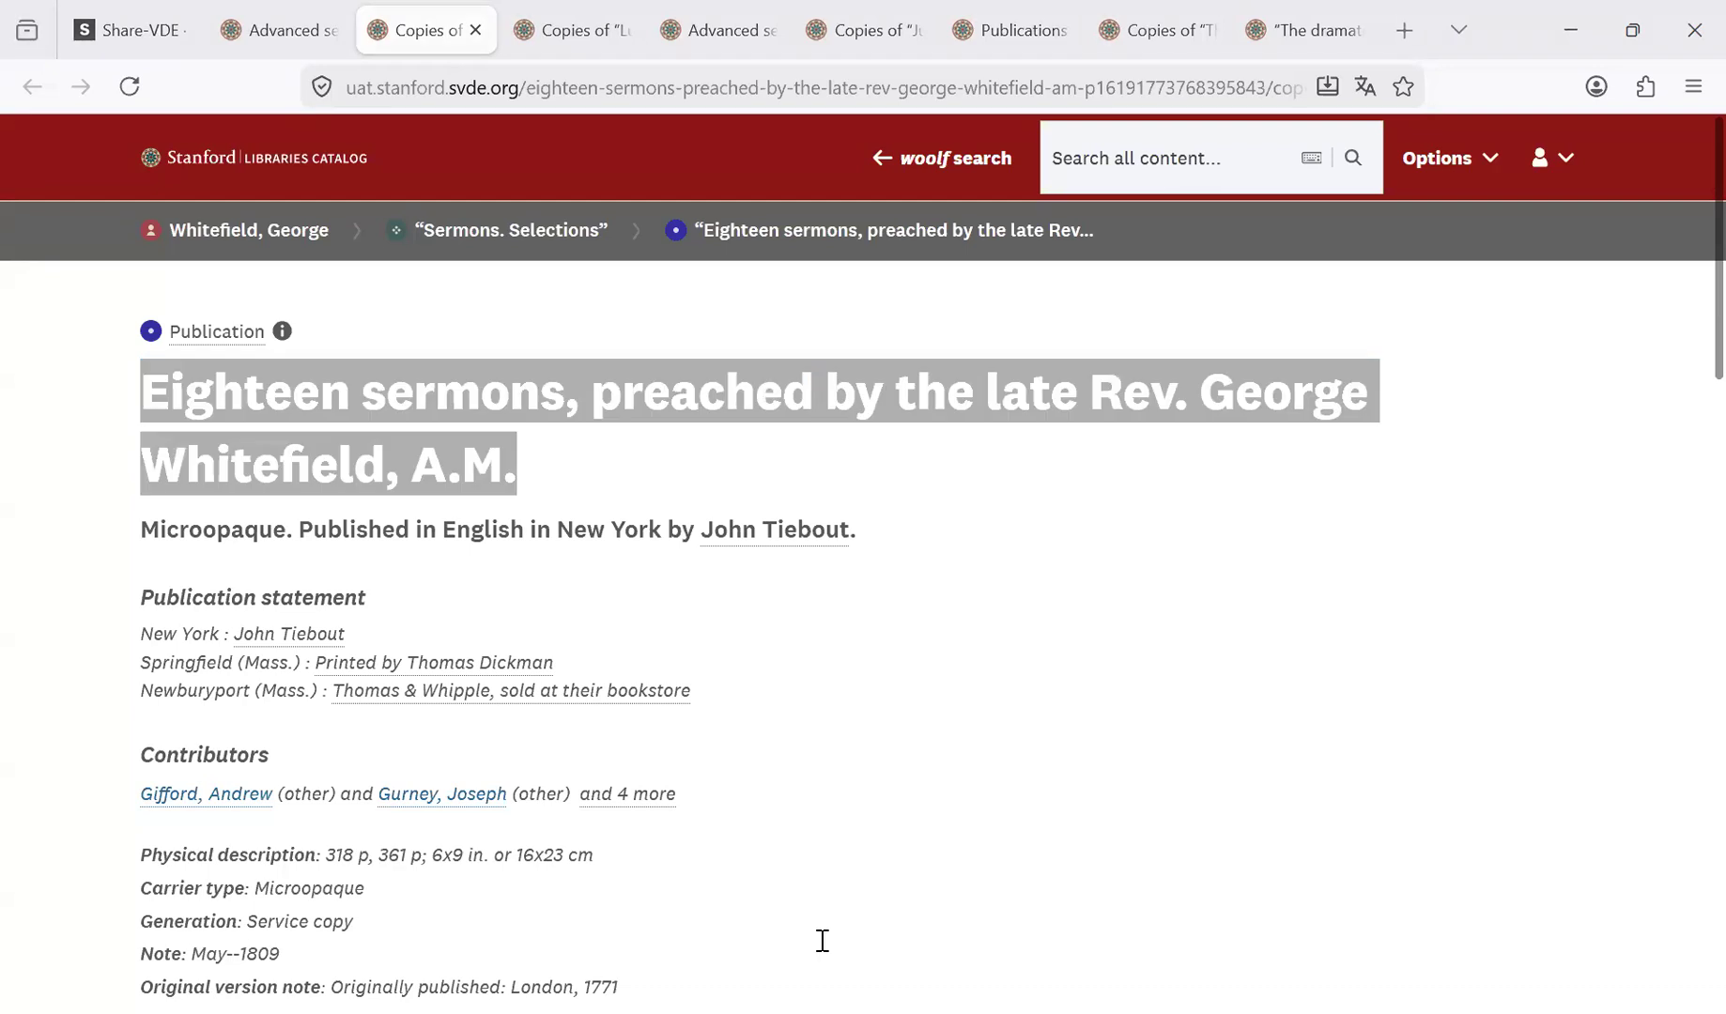
click(626, 522)
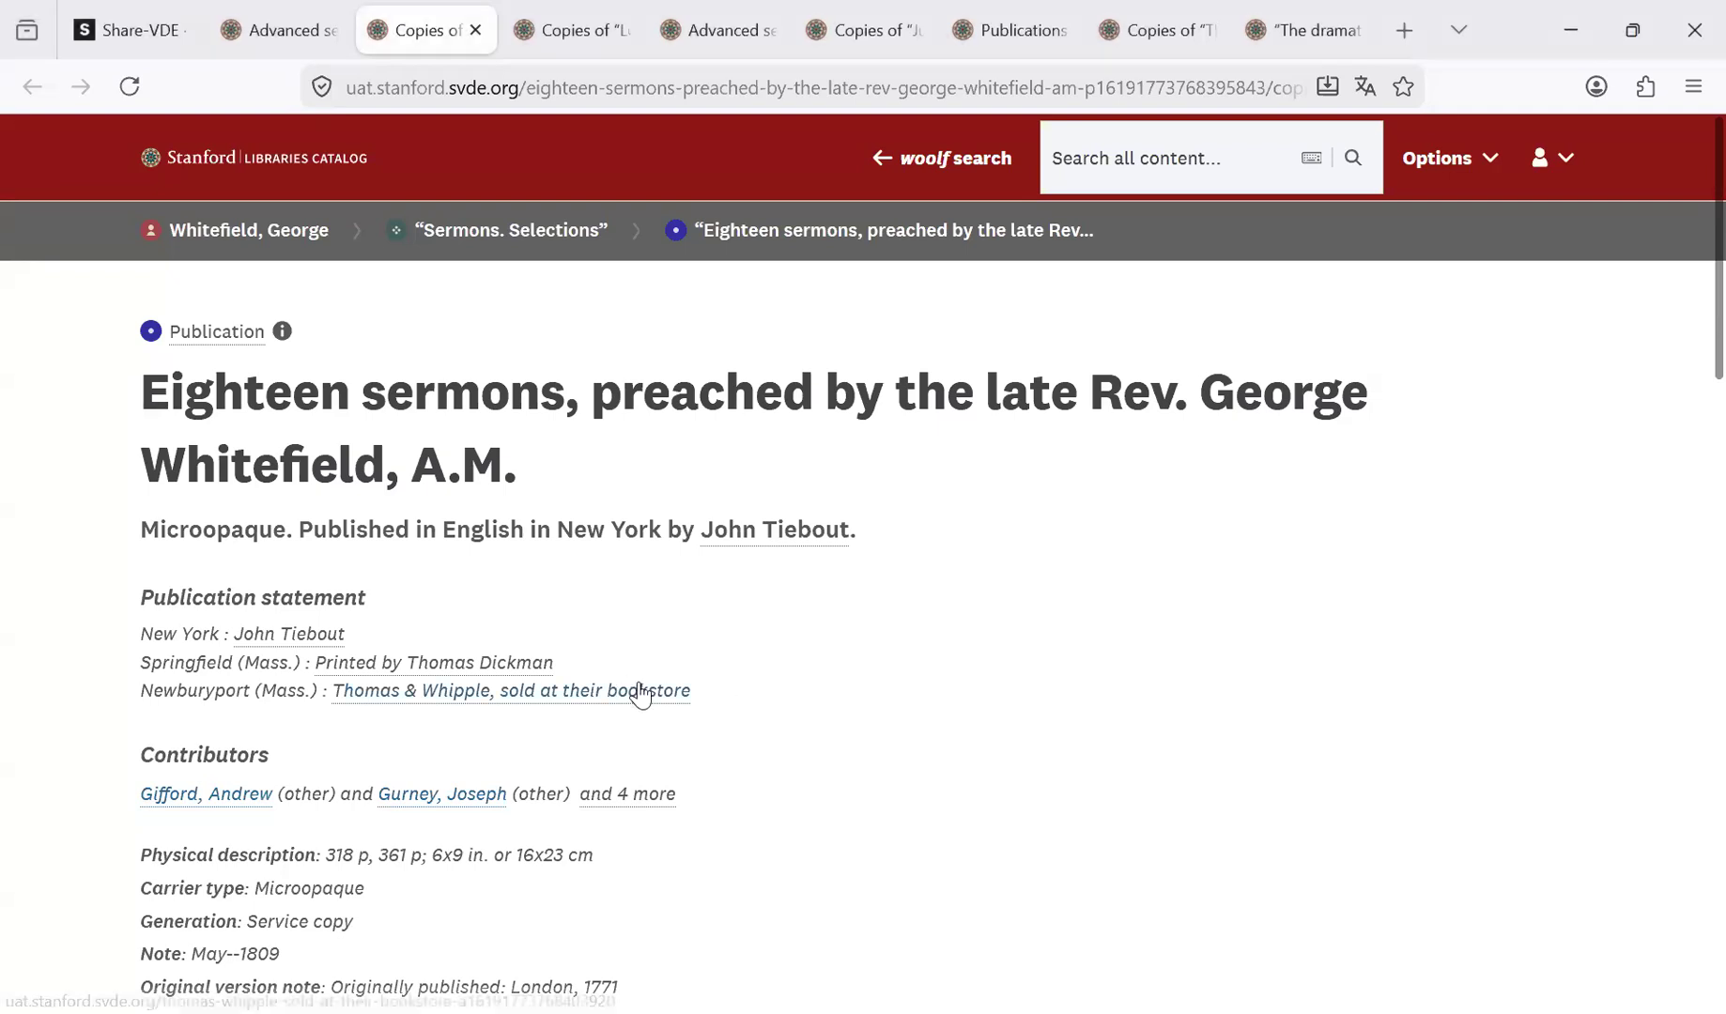
Examine the publication statement and the contributors of the "Eighteen sermons" record.
scroll(1691, 366, down, 1)
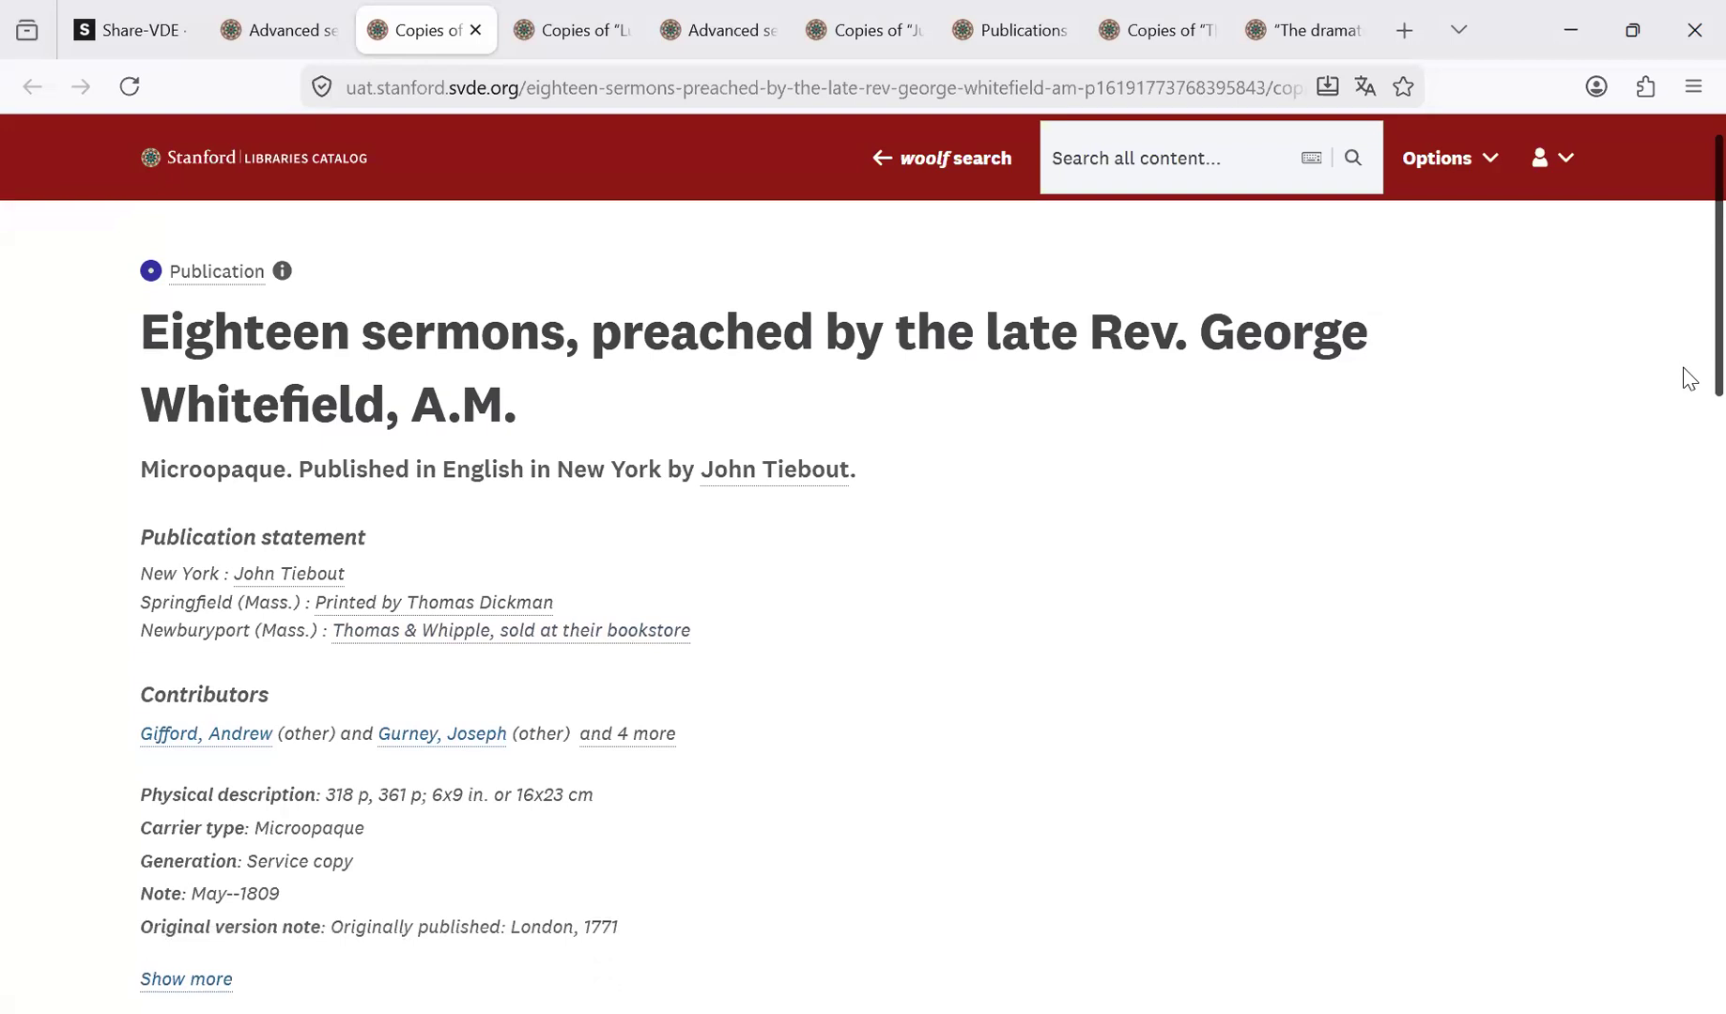
scroll(1268, 374, down, 1)
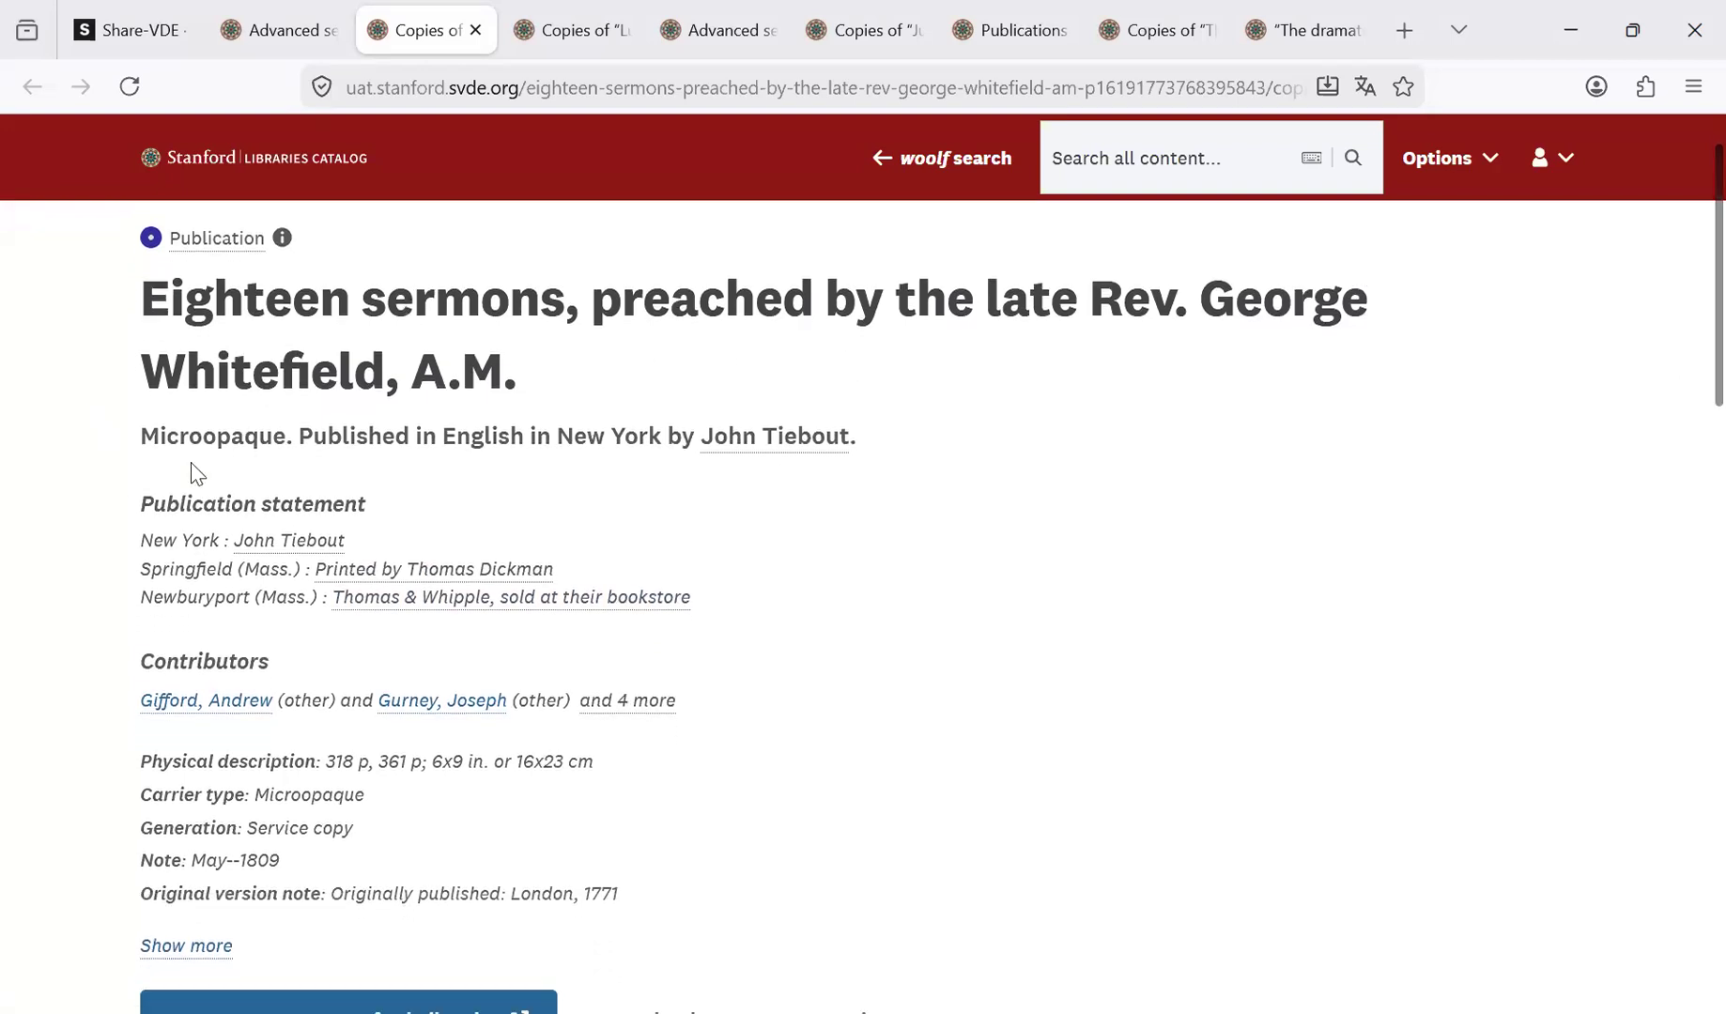
drag(153, 504, 365, 501)
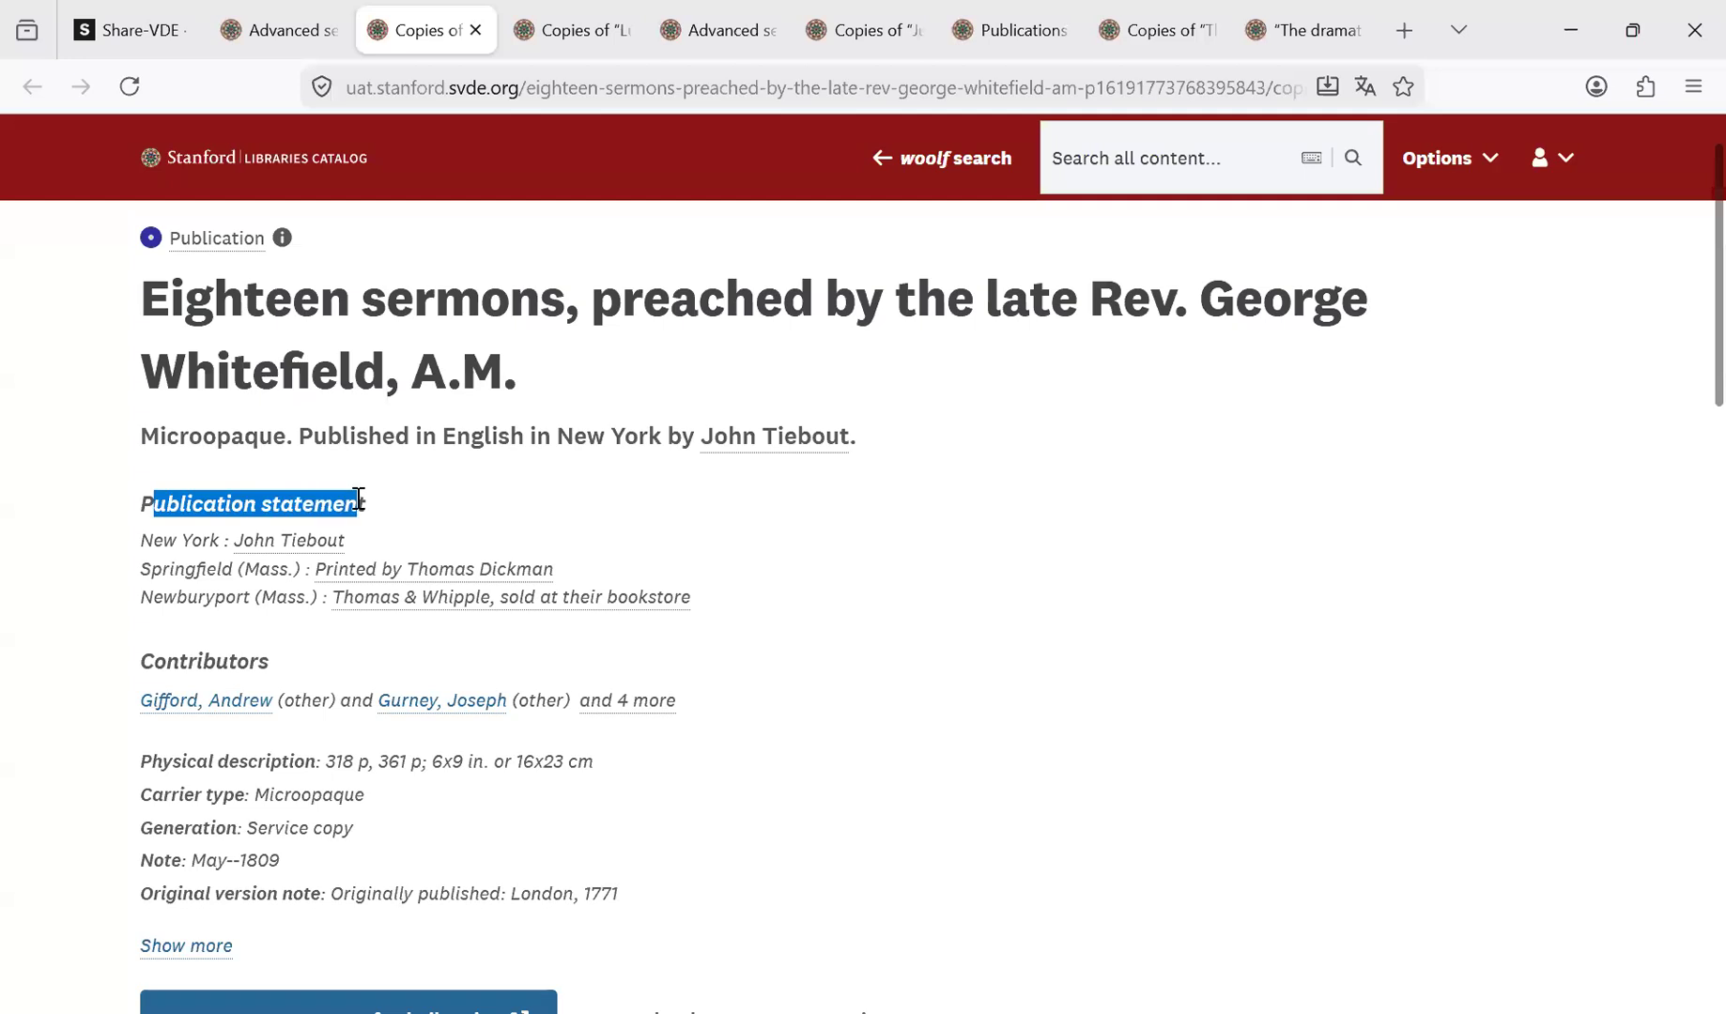
click(272, 495)
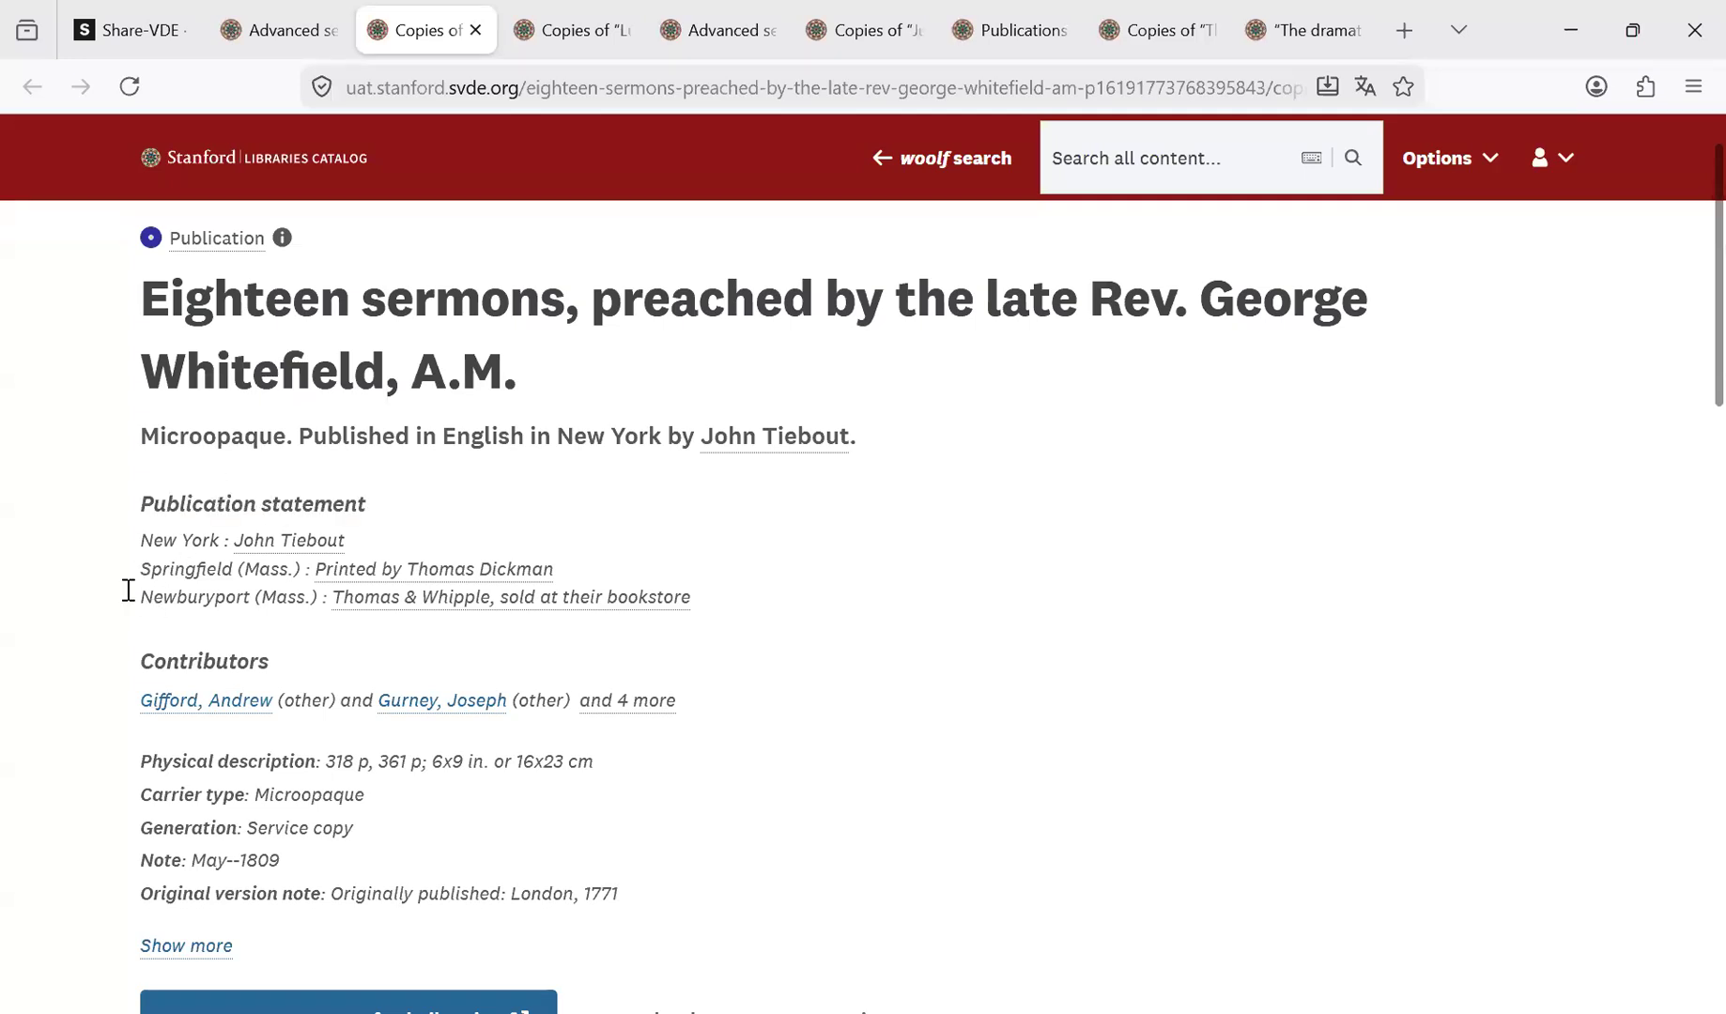
scroll(1691, 387, down, 1)
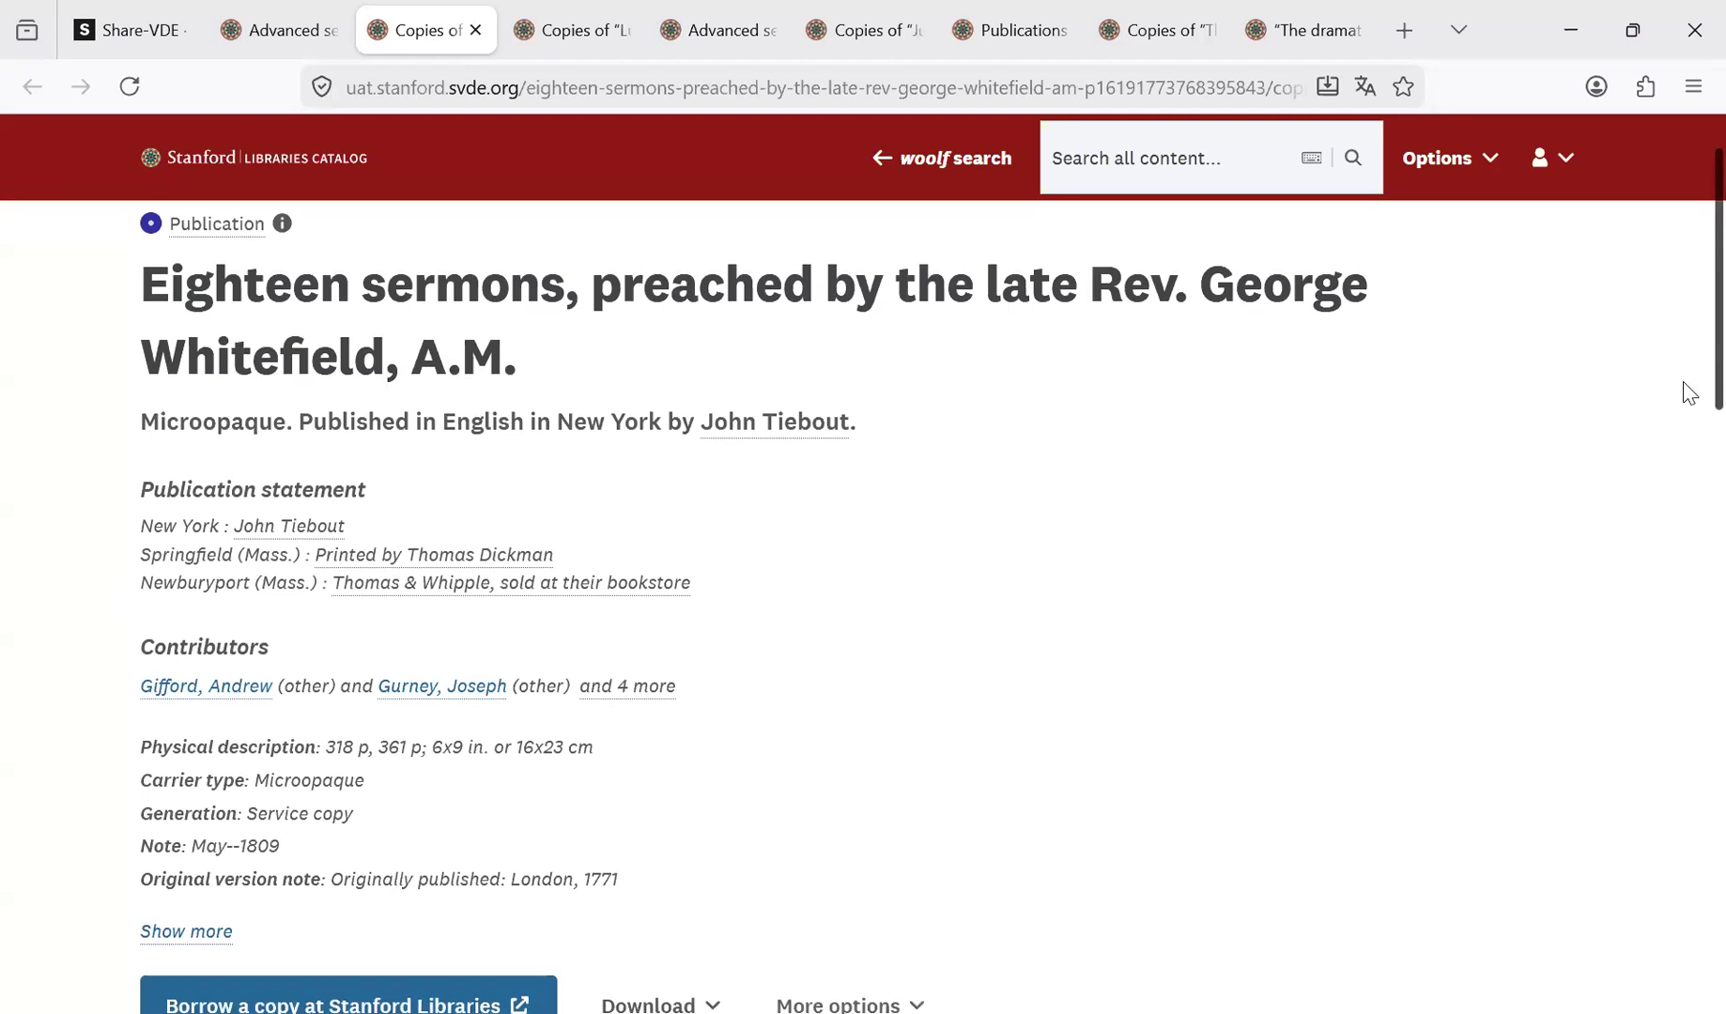
scroll(1688, 395, down, 2)
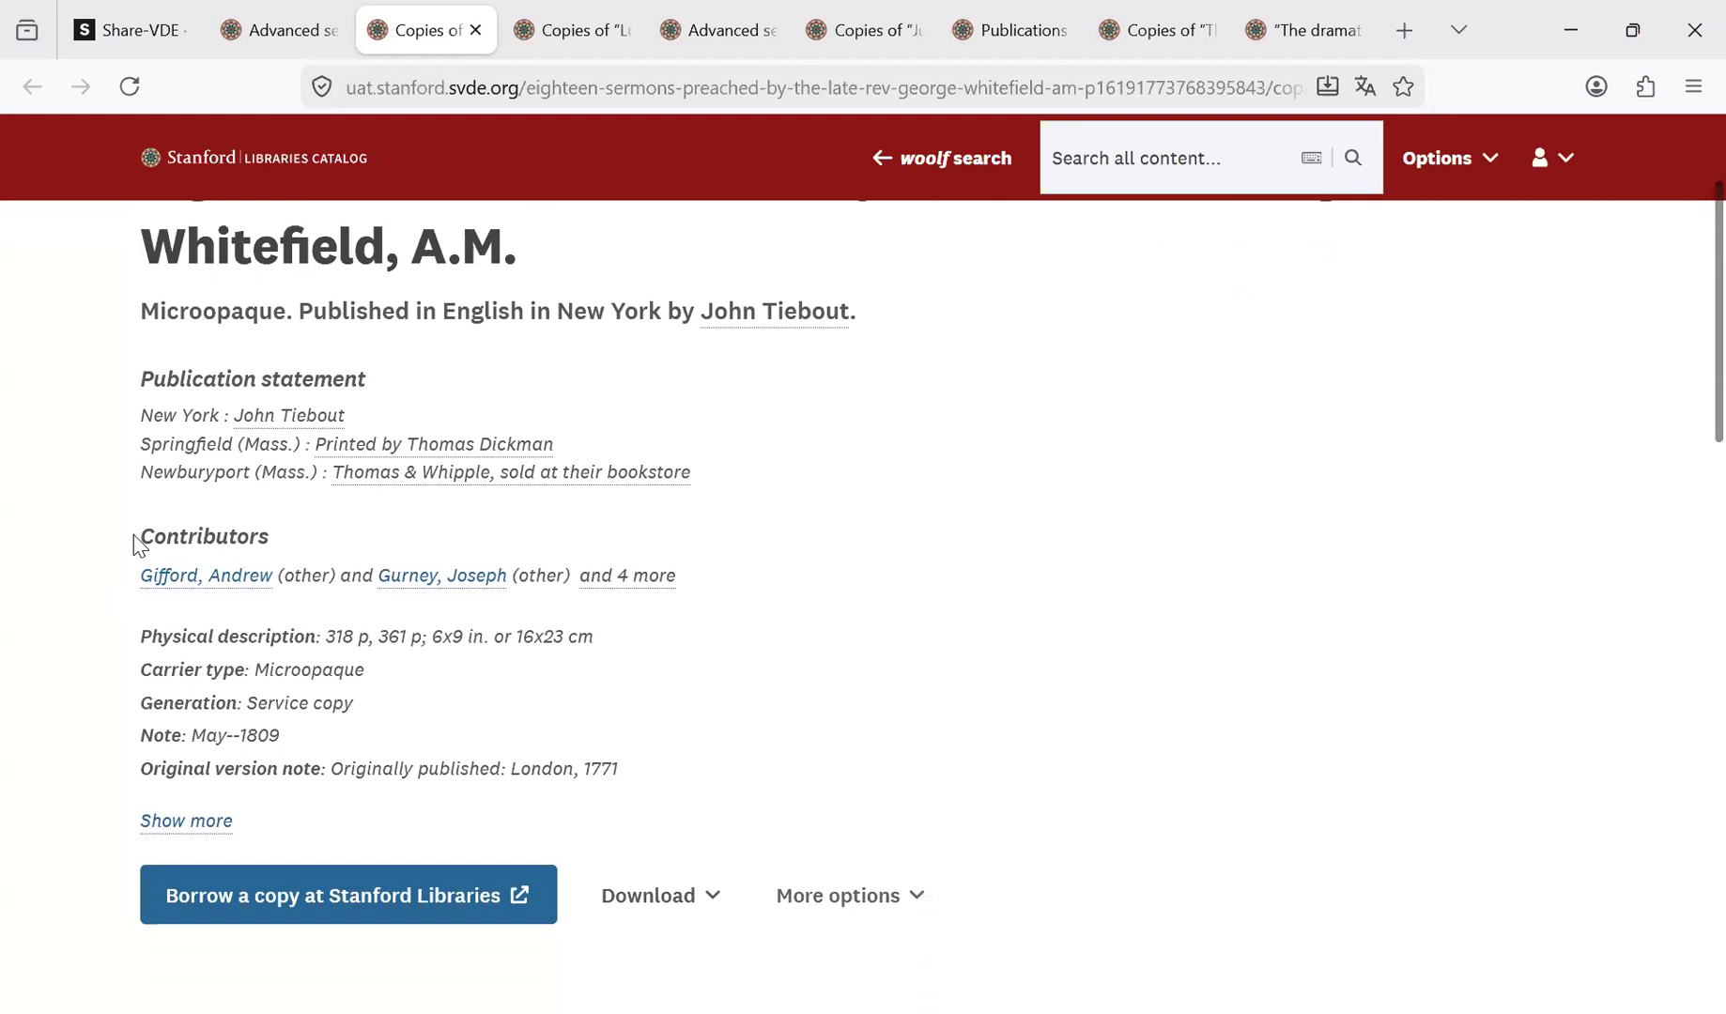
Open the full list of contributors to "Eighteen sermons" and compare the related agents with the publication details.
click(644, 590)
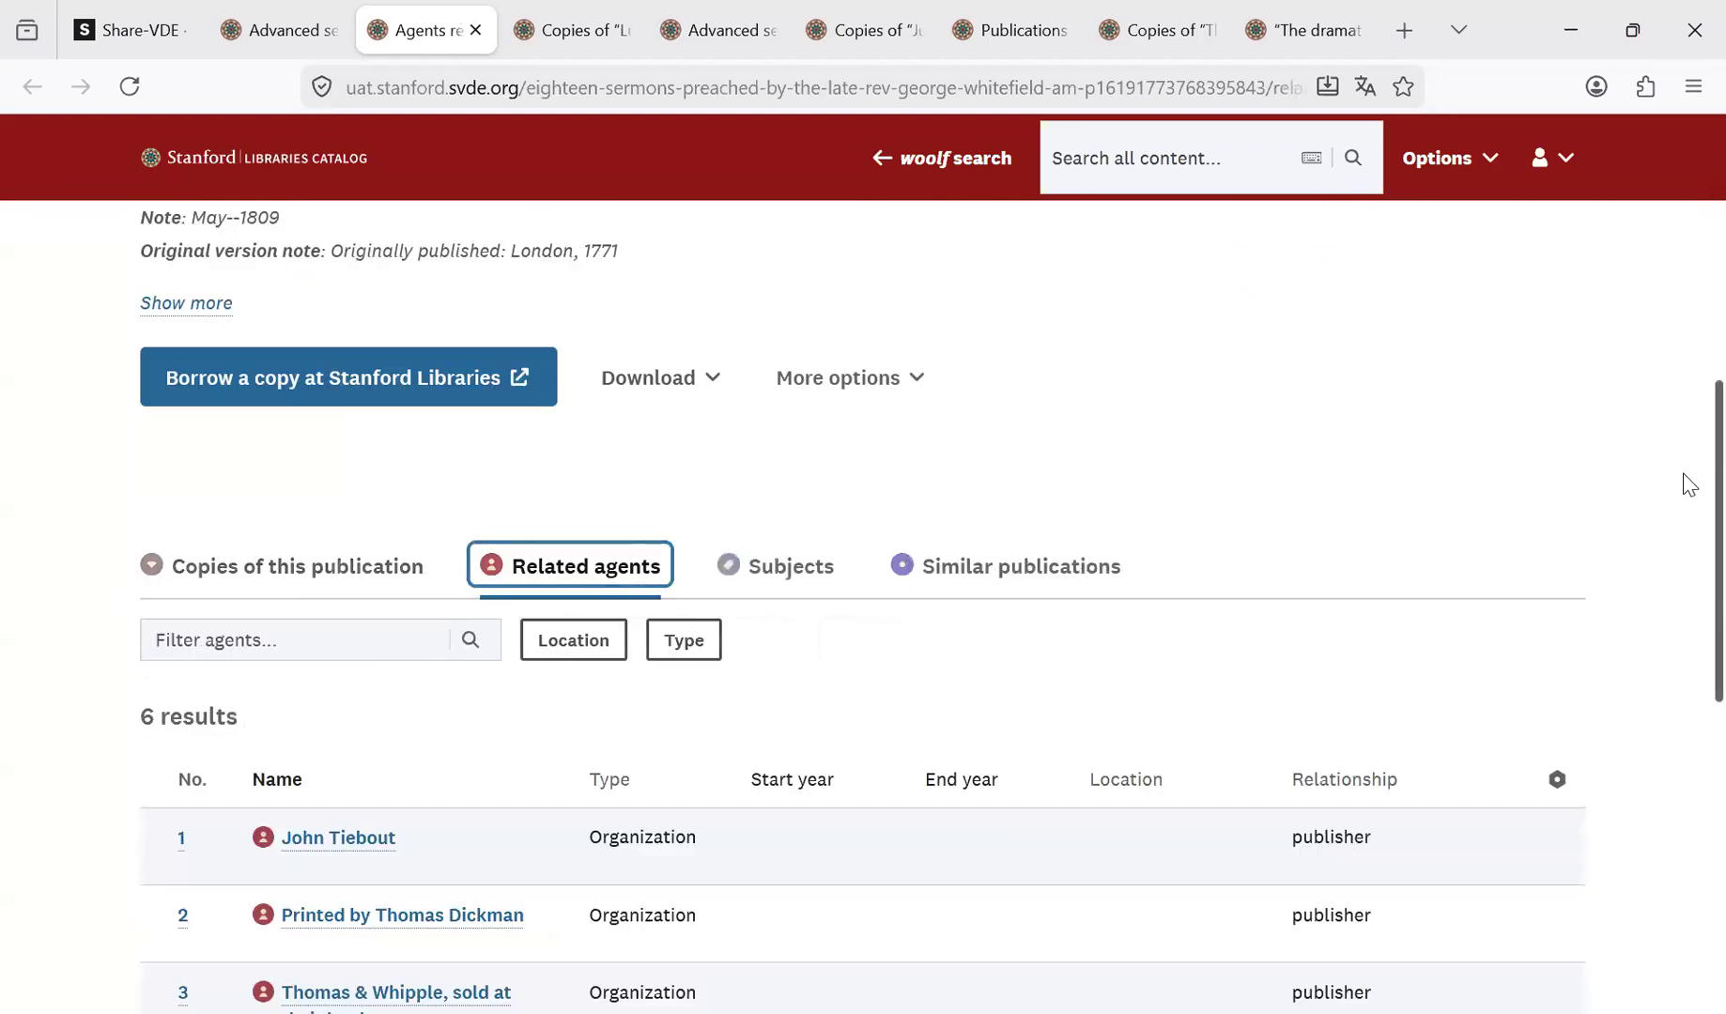
scroll(1689, 385, up, 4)
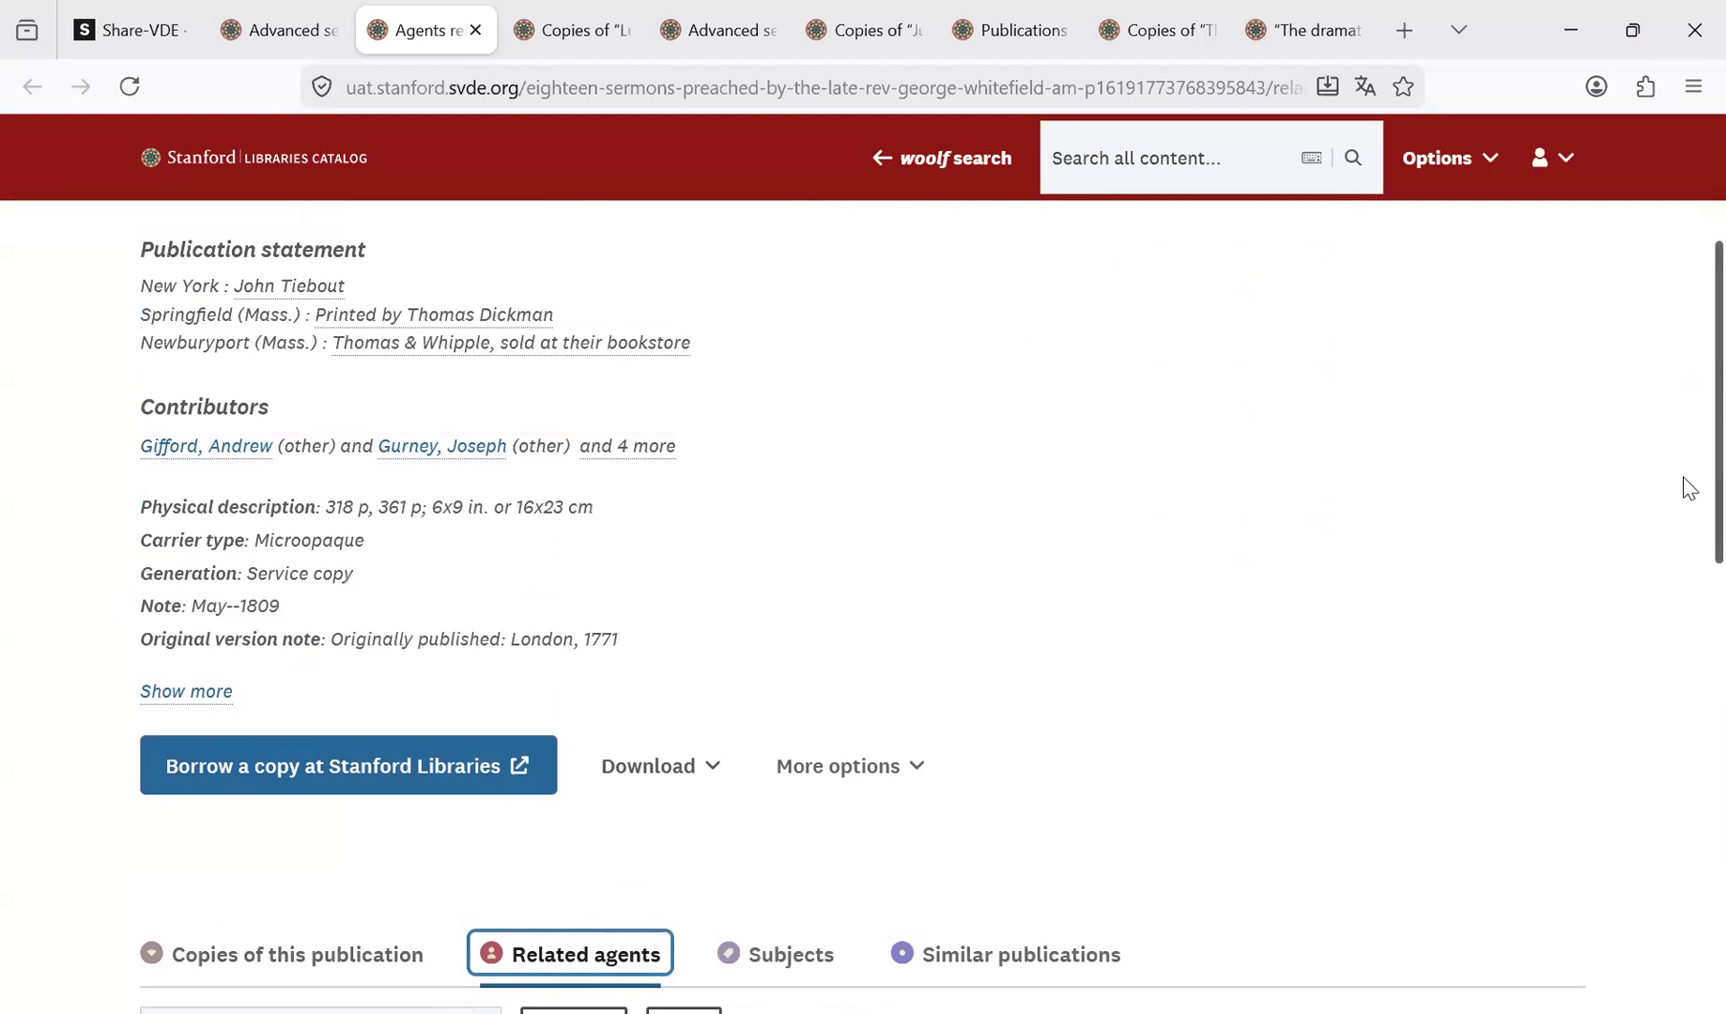
scroll(1686, 470, down, 5)
scroll(1684, 633, up, 7)
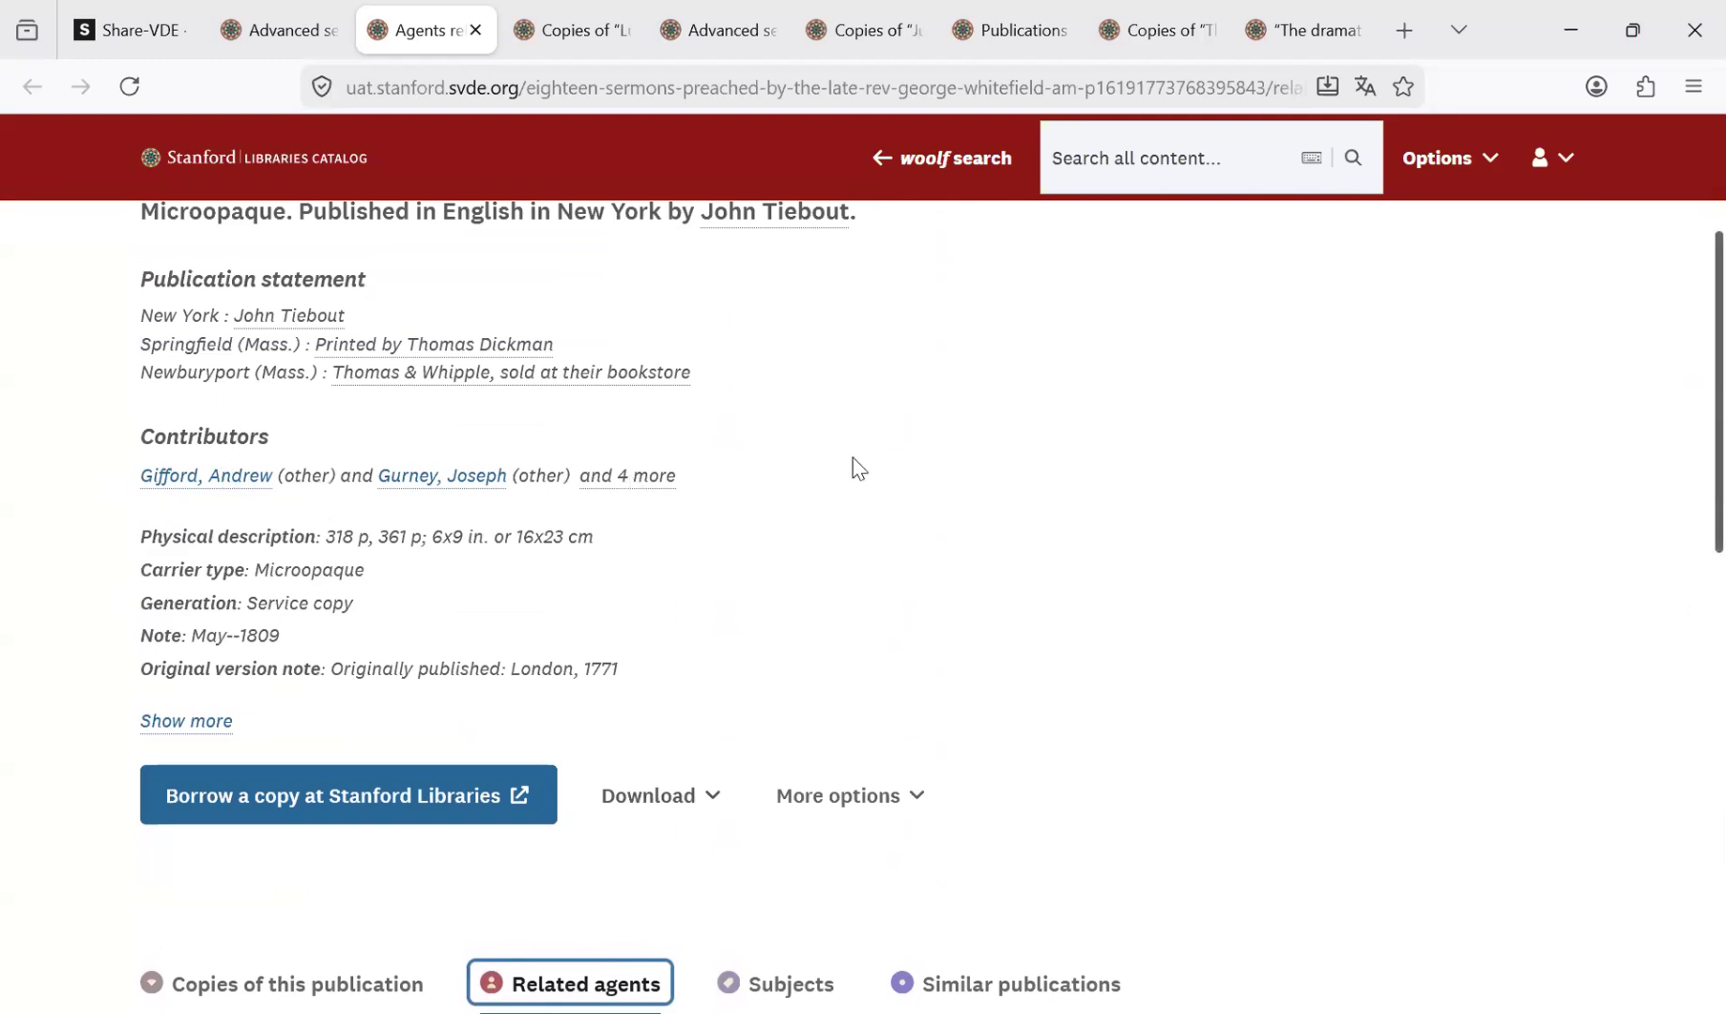
scroll(1689, 742, down, 10)
scroll(1681, 704, up, 3)
scroll(1689, 474, up, 6)
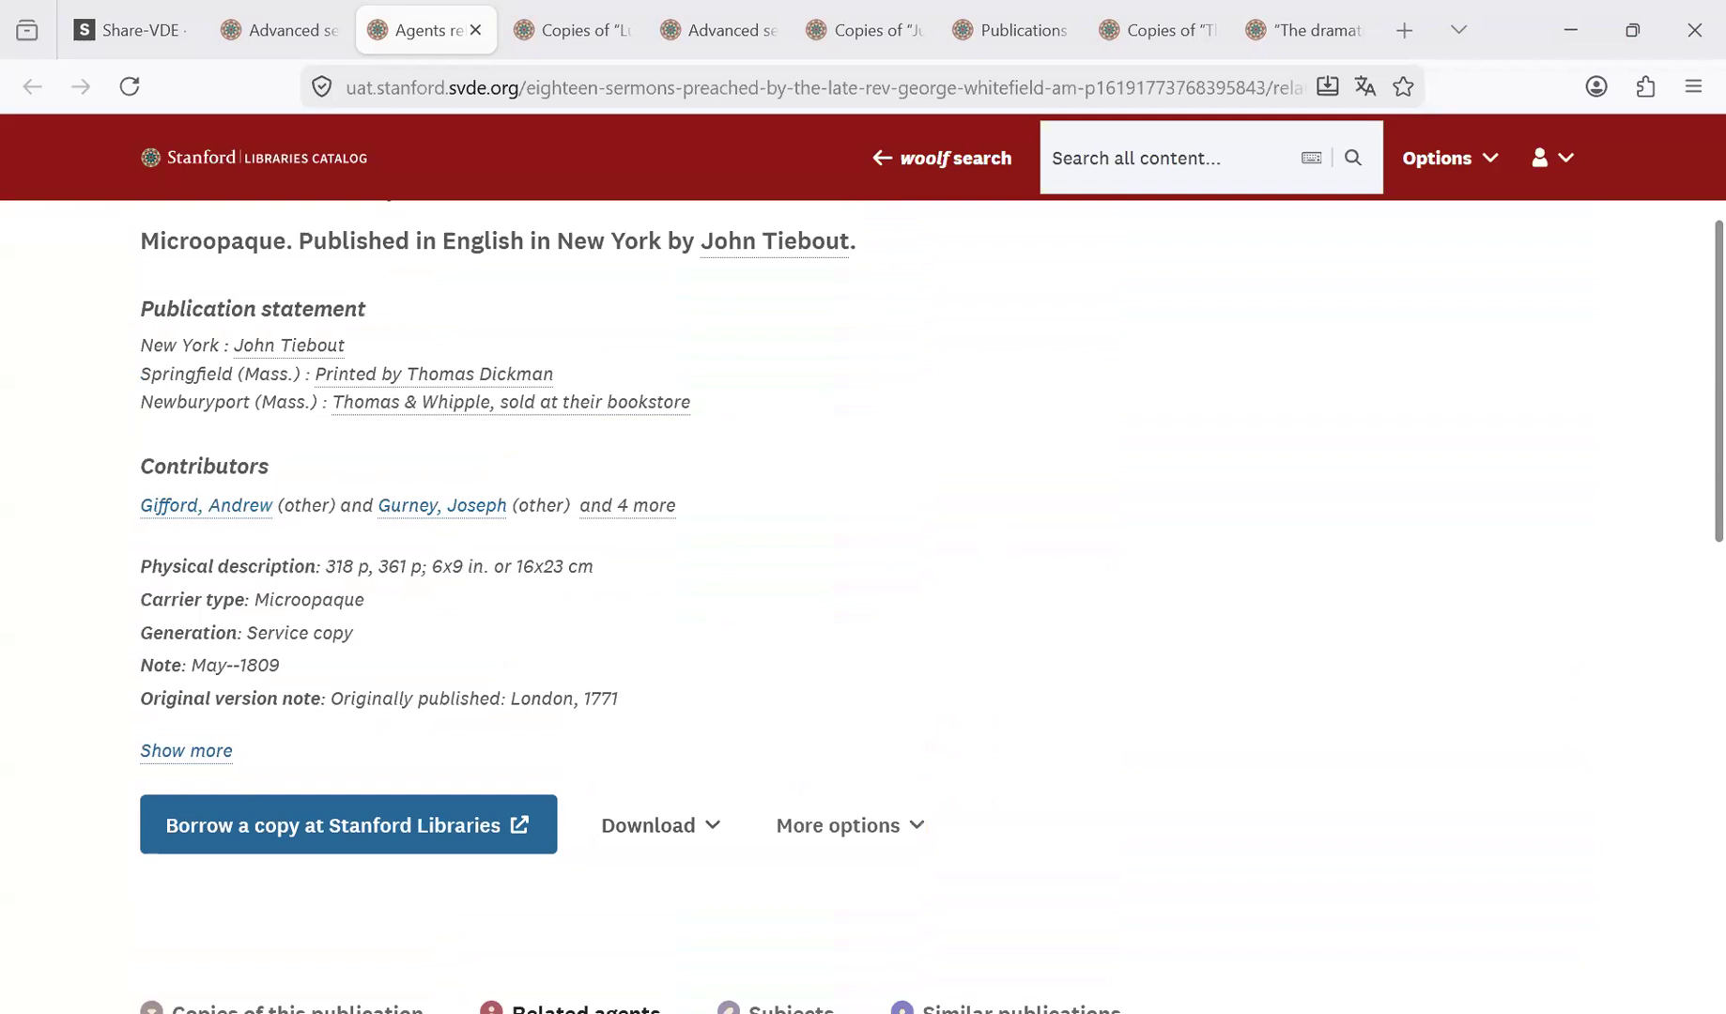
Expand the full publication details of "Eighteen sermons", read them and collapse them again.
click(167, 751)
scroll(1686, 582, down, 3)
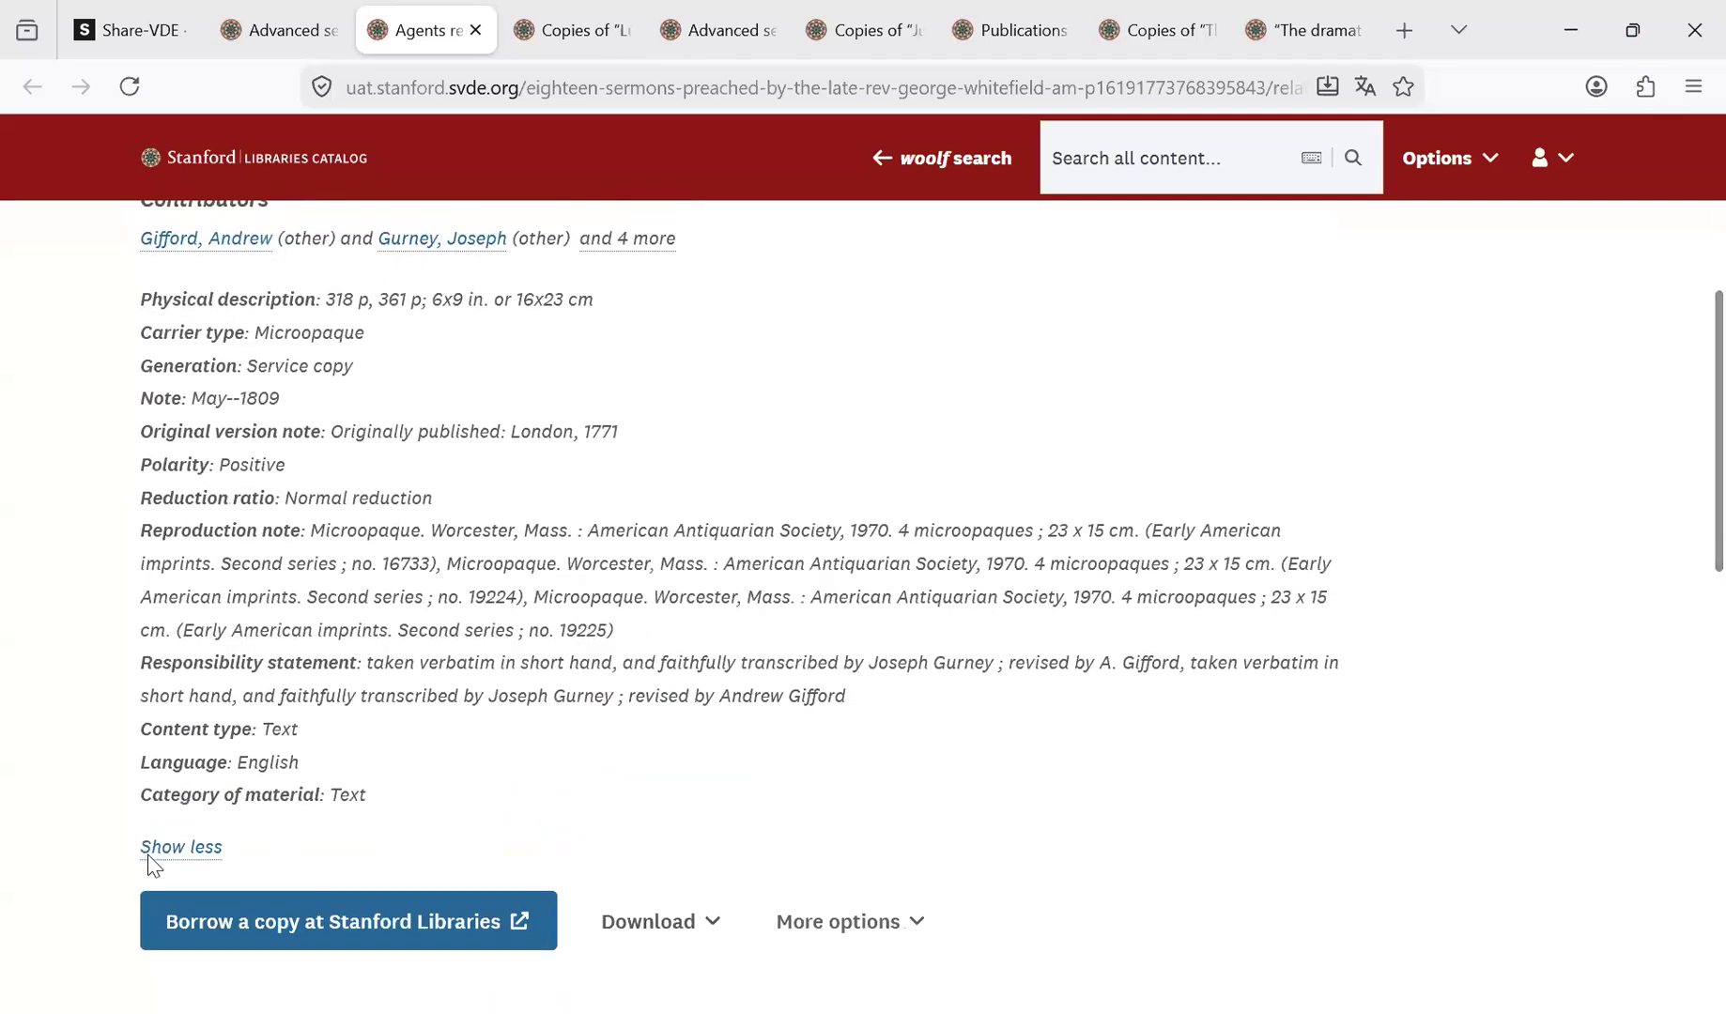
click(145, 848)
scroll(1689, 451, up, 2)
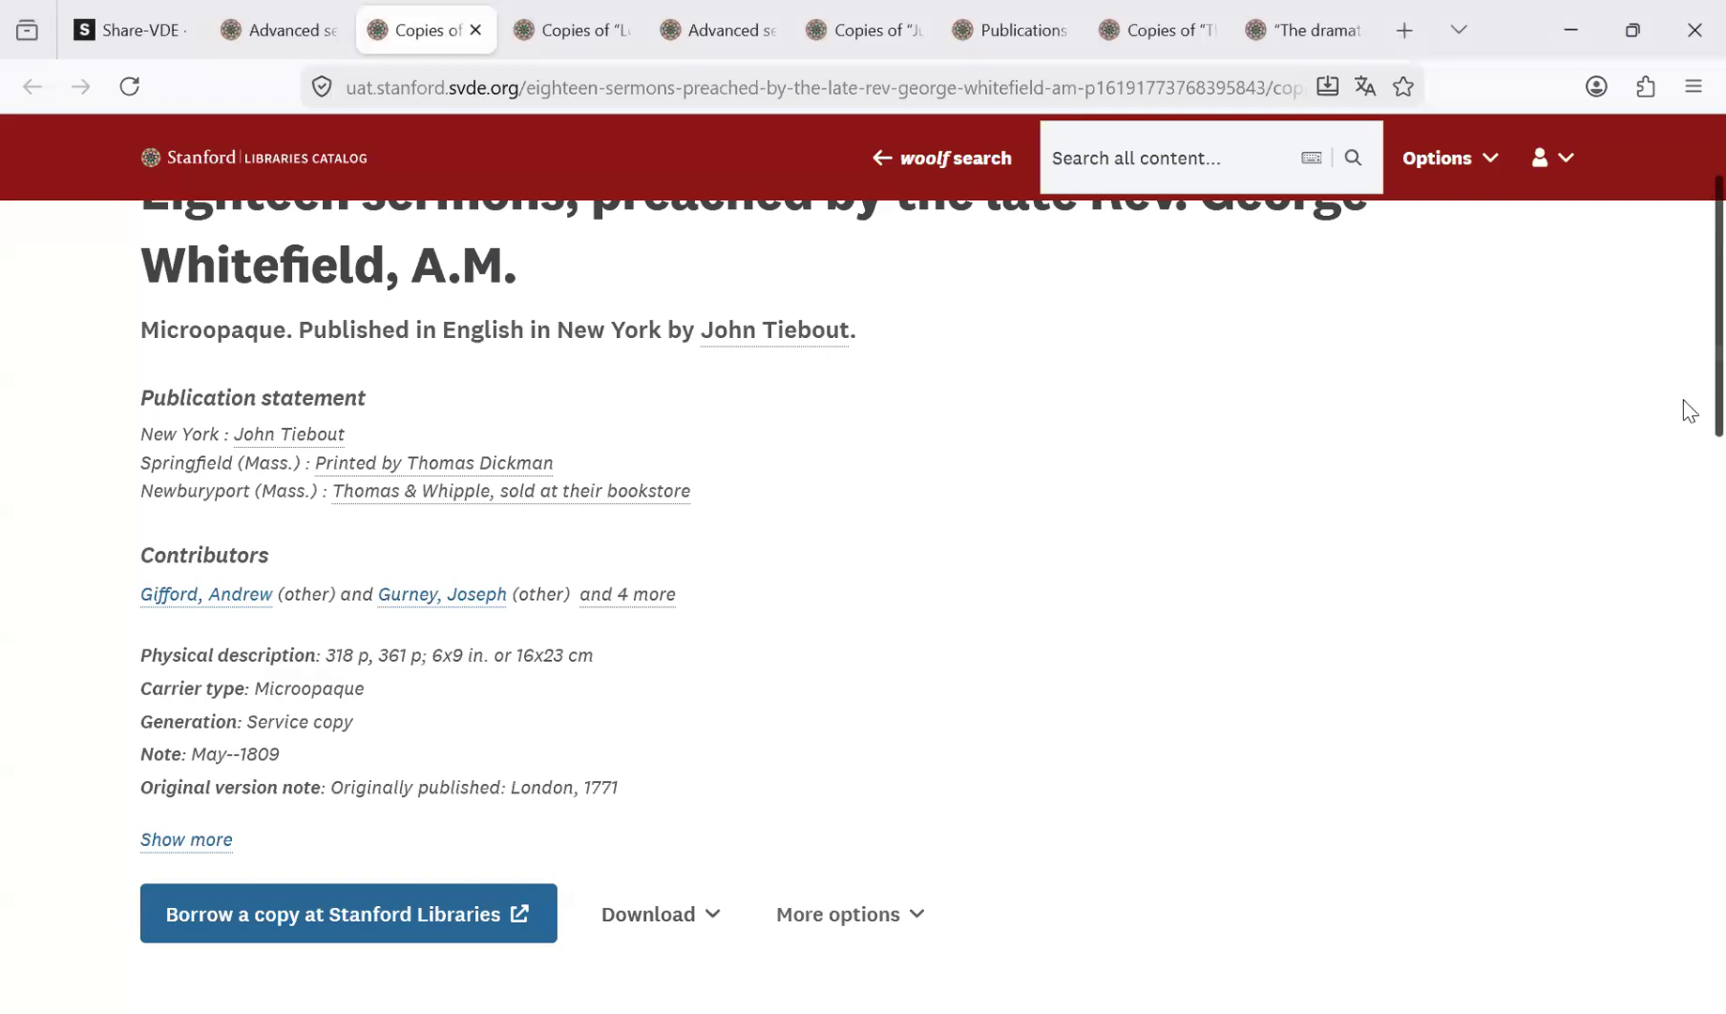
Review the source description download formats and the additional options offered for the "Eighteen sermons" publication.
scroll(1690, 418, down, 1)
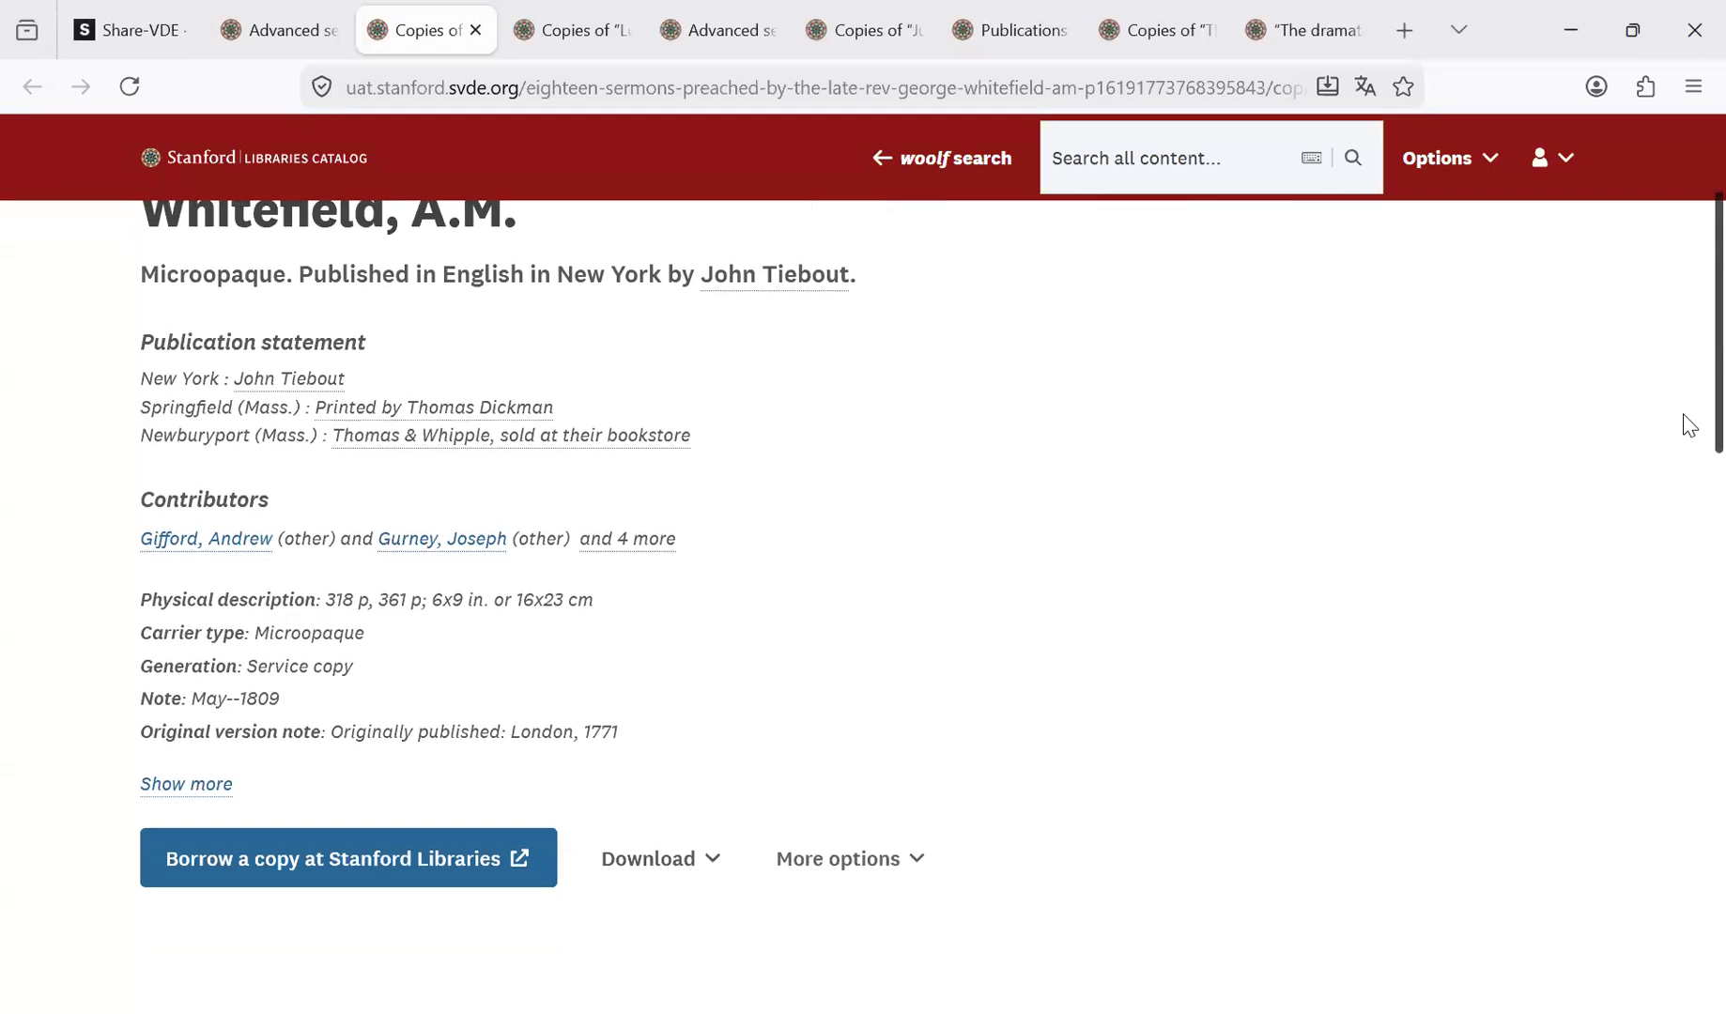
scroll(1686, 441, down, 3)
click(674, 693)
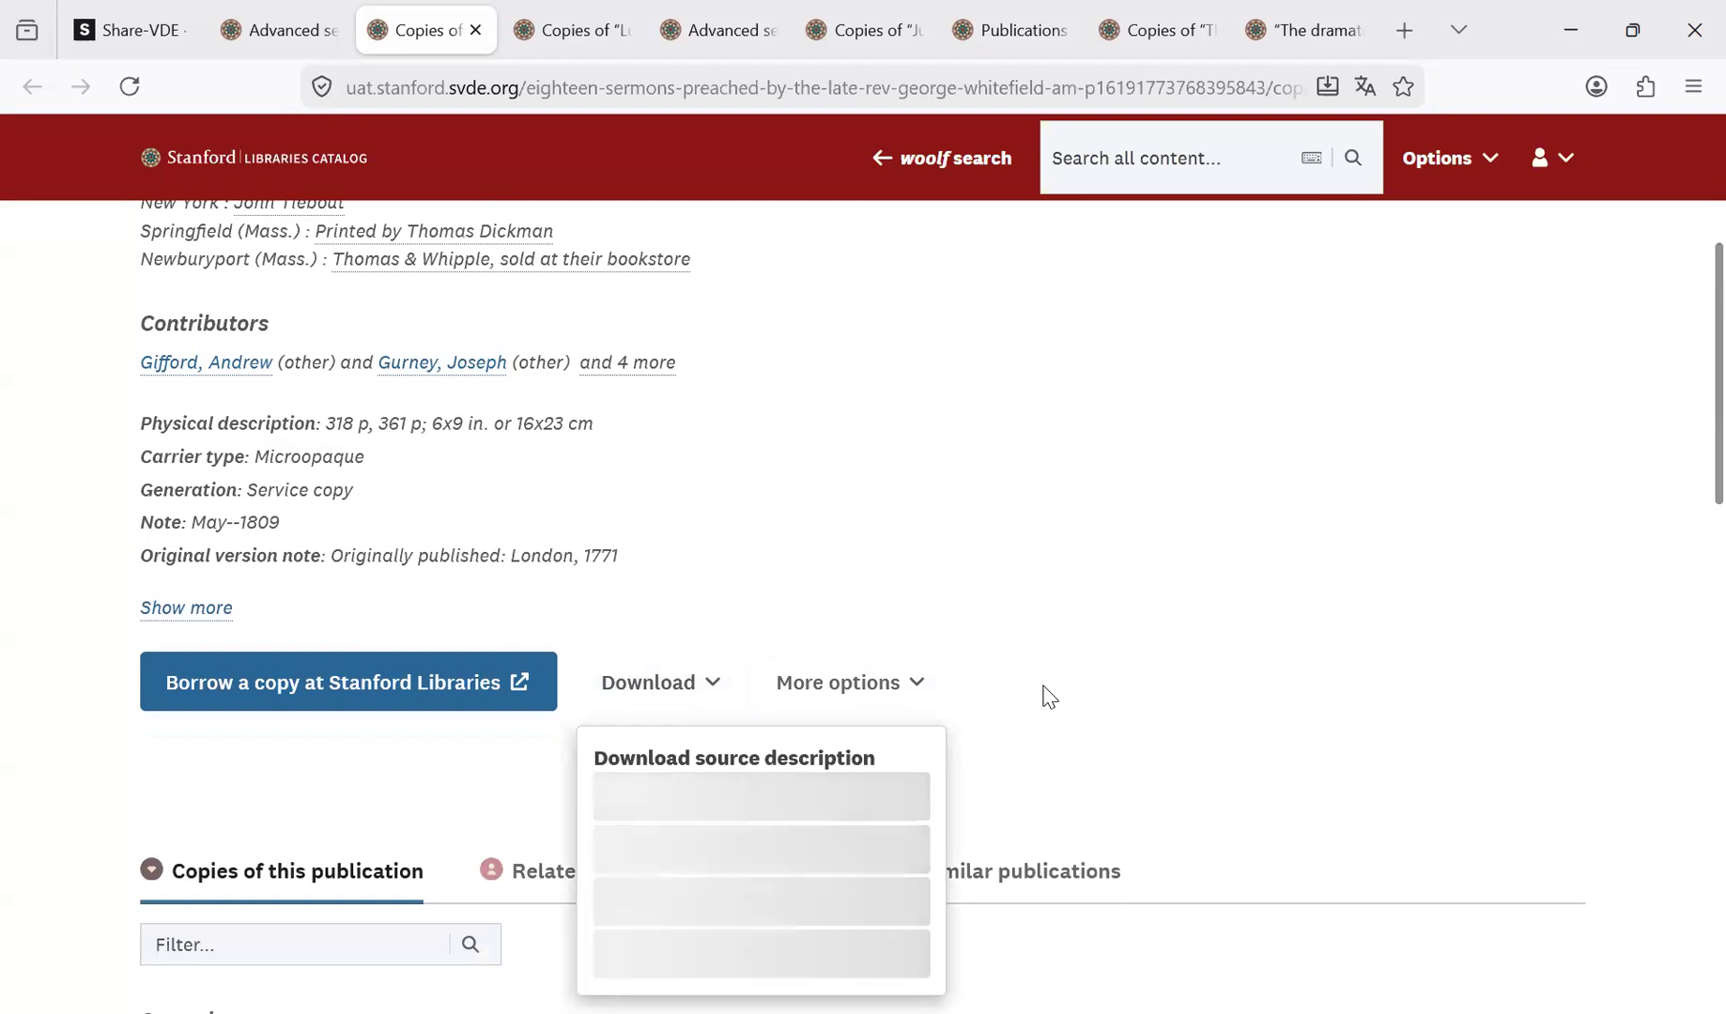
scroll(1680, 508, down, 2)
click(631, 563)
click(632, 564)
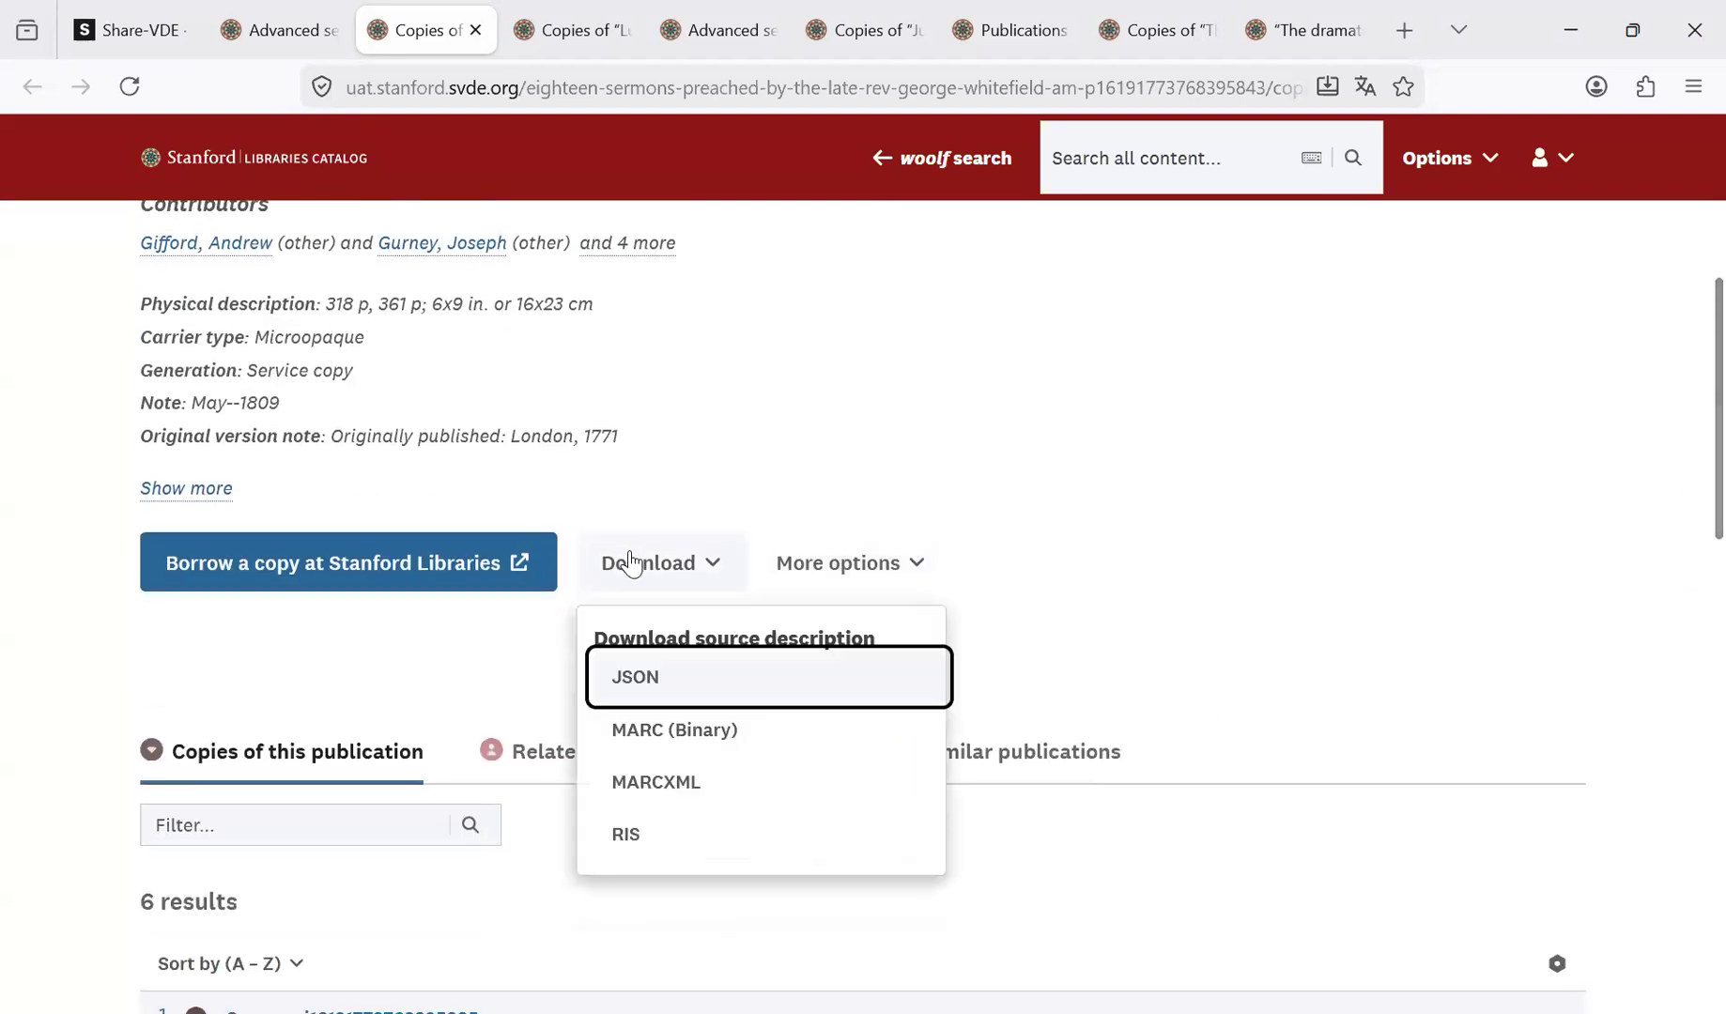
click(804, 432)
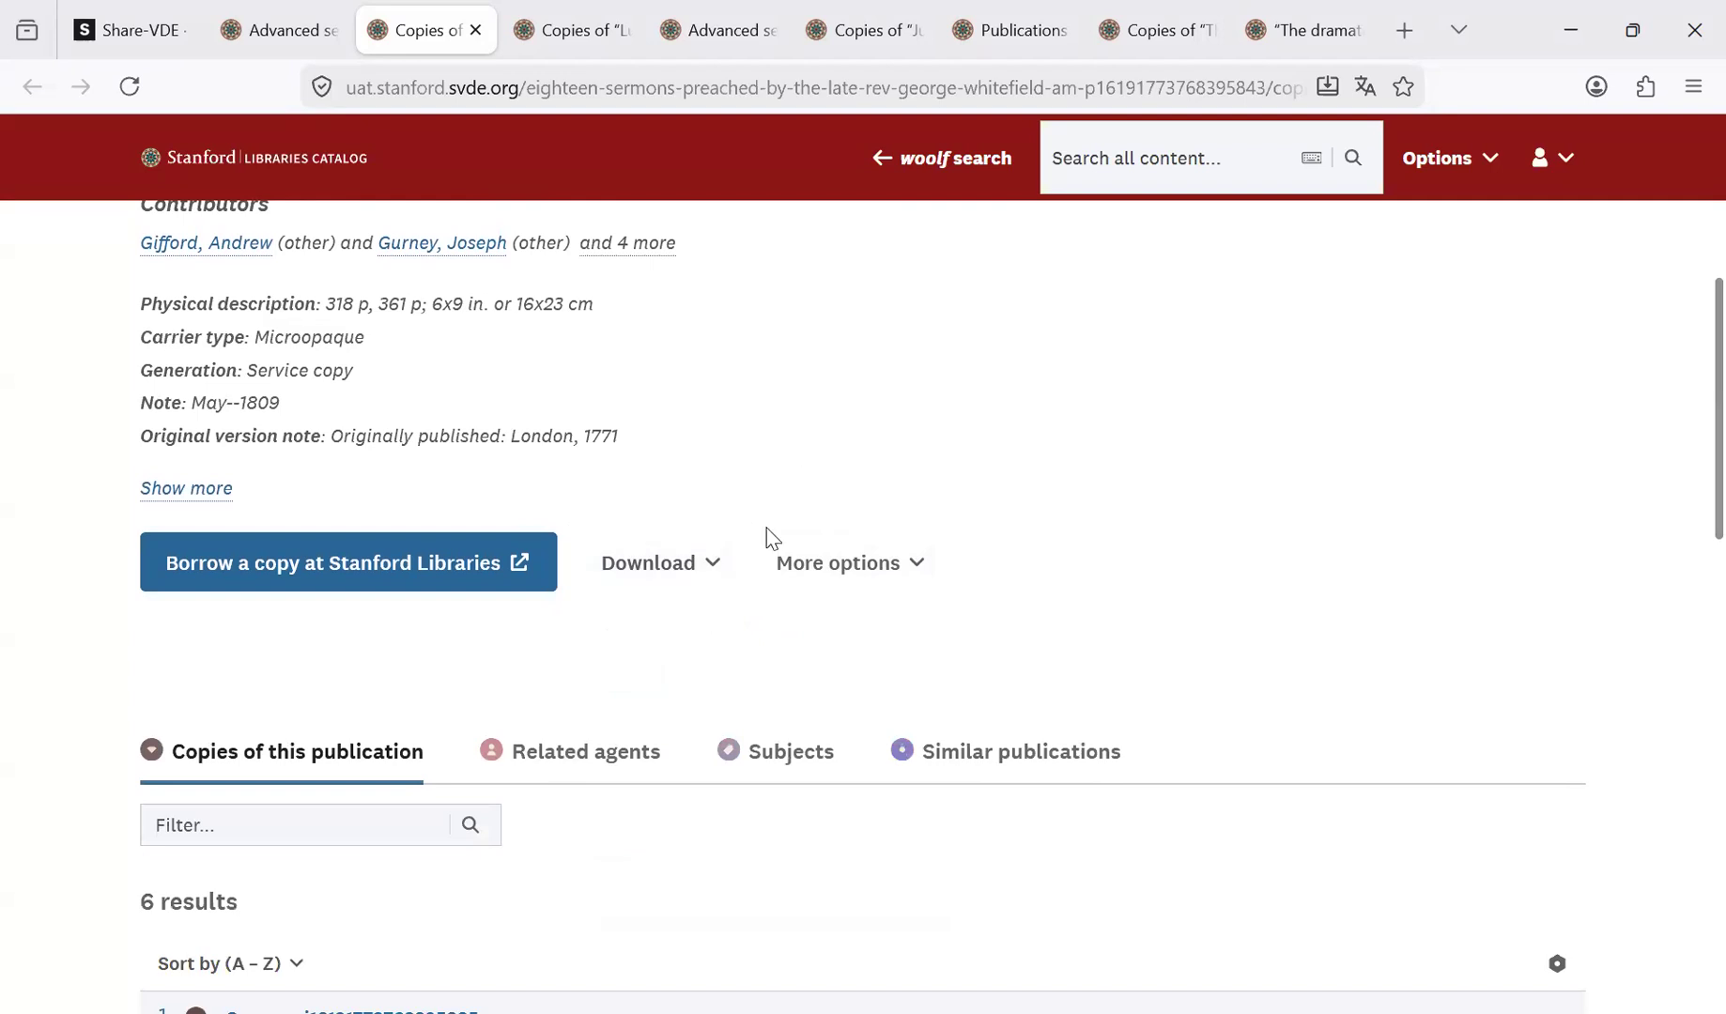
click(683, 579)
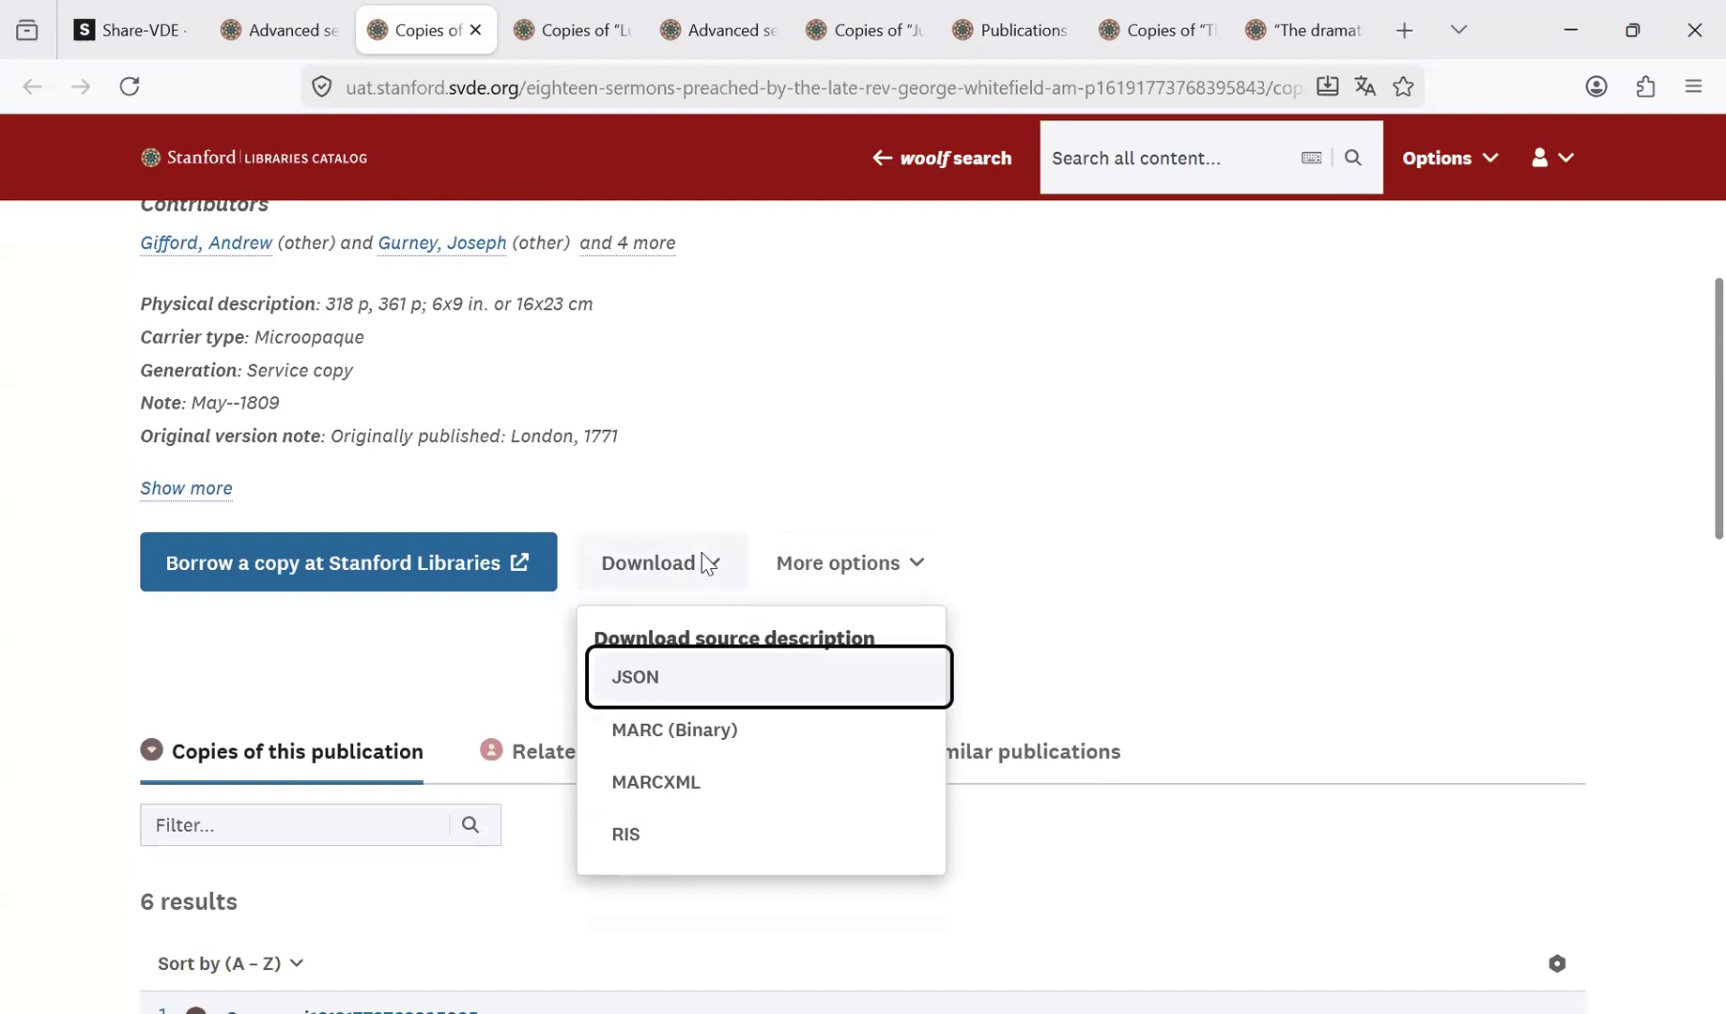
click(829, 565)
click(1002, 562)
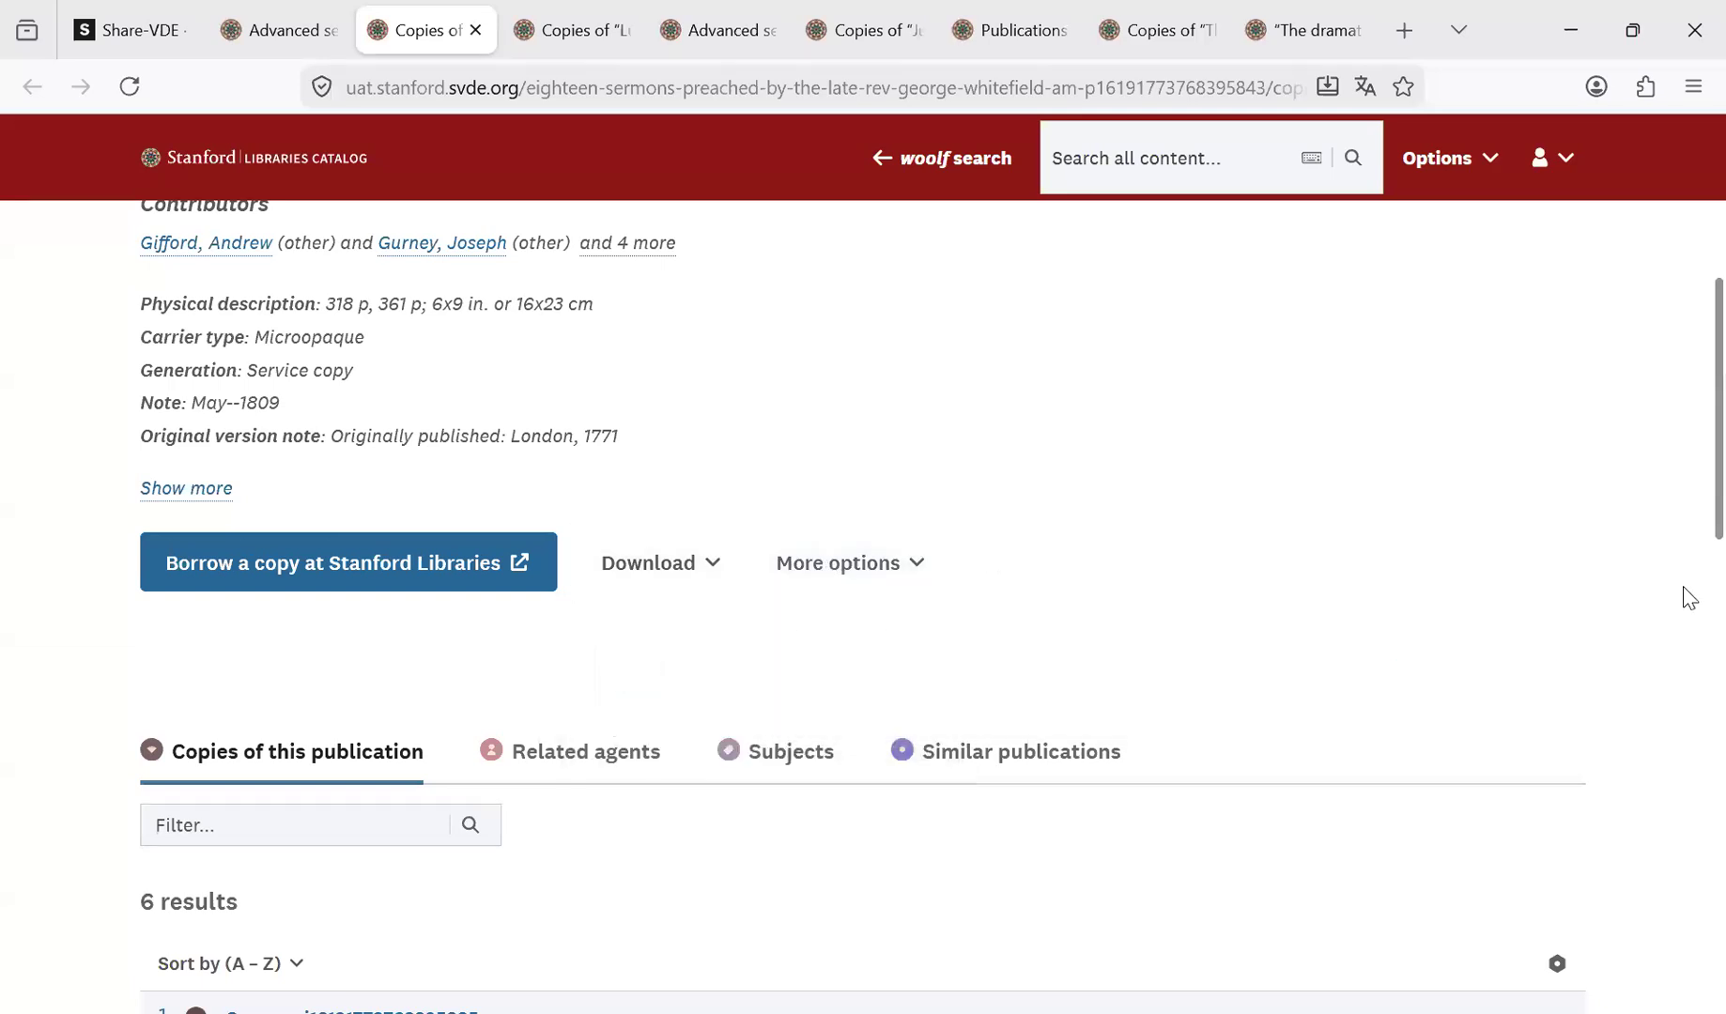
Highlight the "Physical description" label in the "Eighteen sermons" record and clear the selection.
scroll(1689, 537, up, 3)
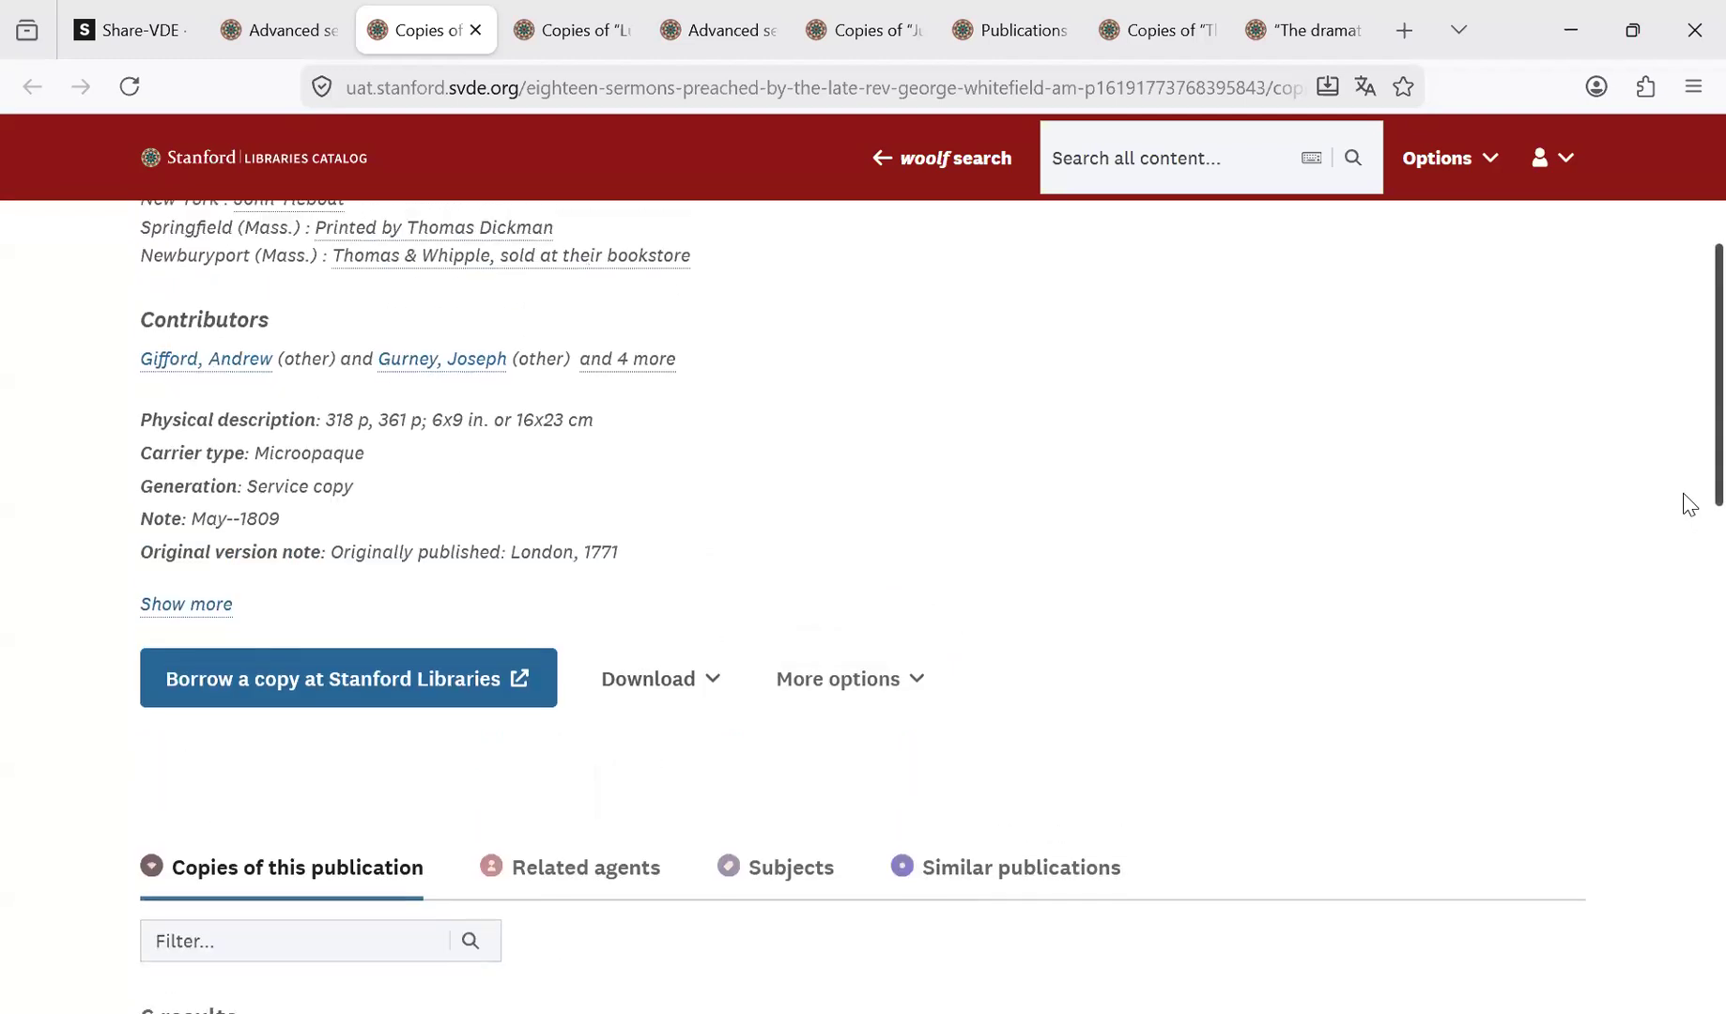
drag(1684, 480, 1684, 470)
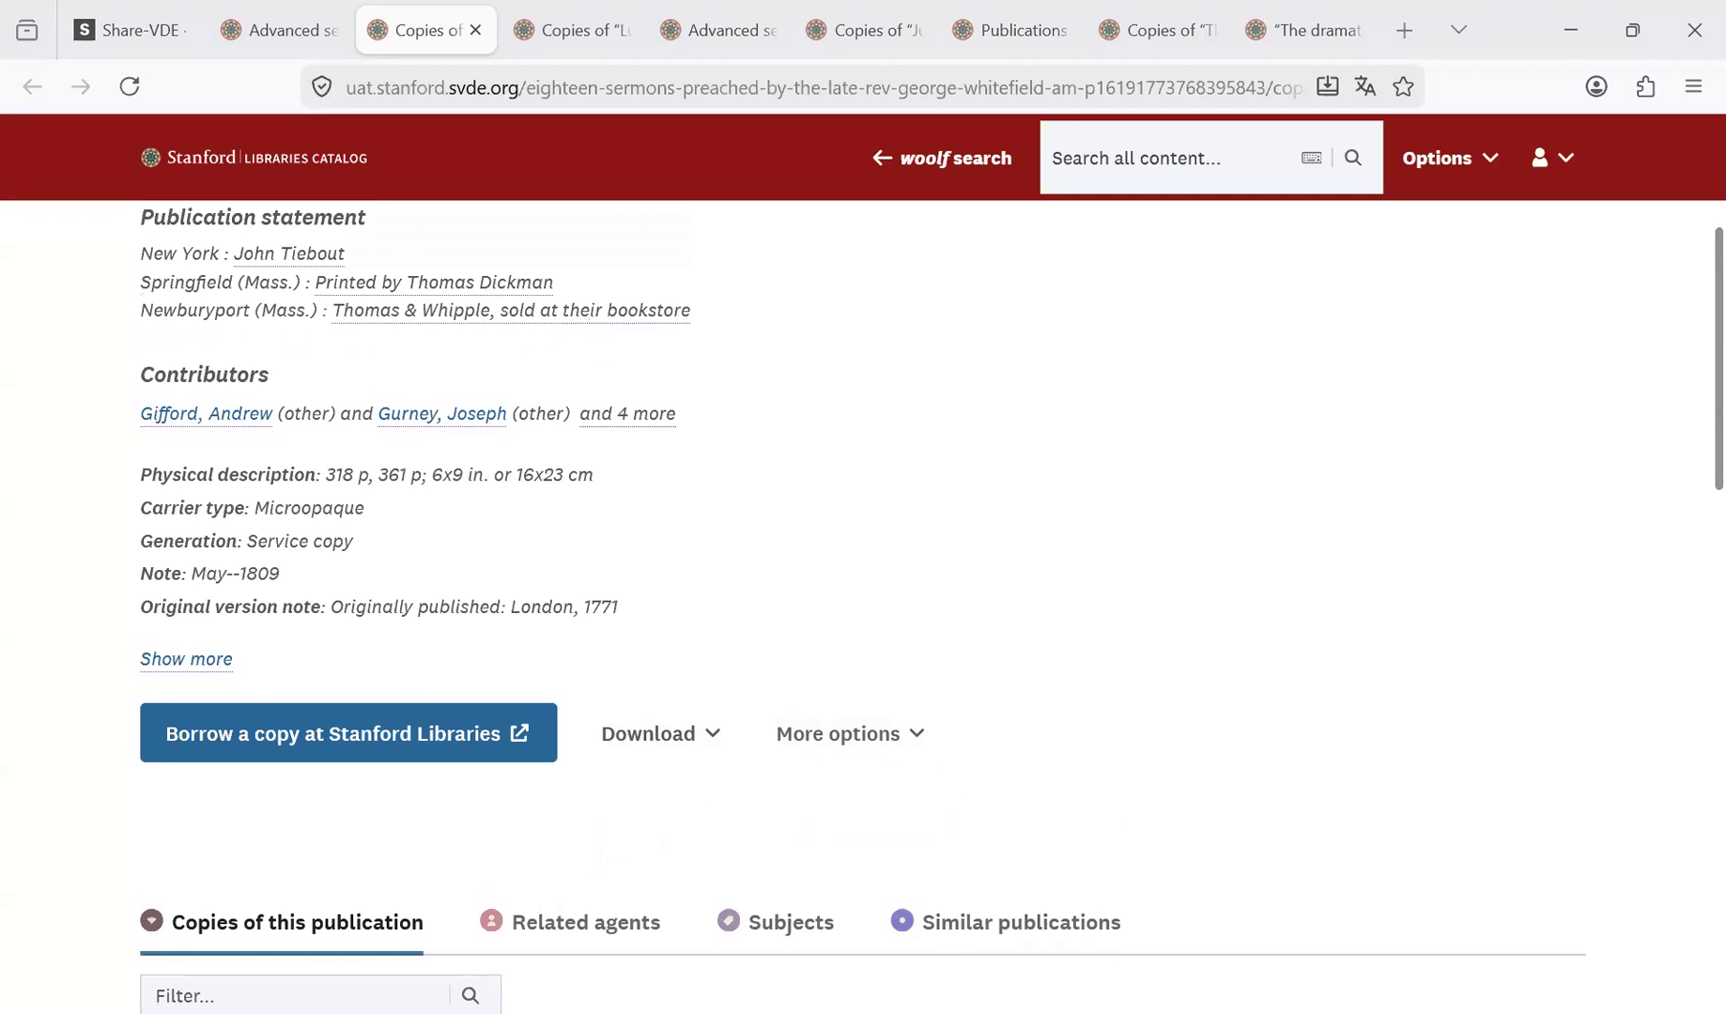
drag(142, 479, 322, 473)
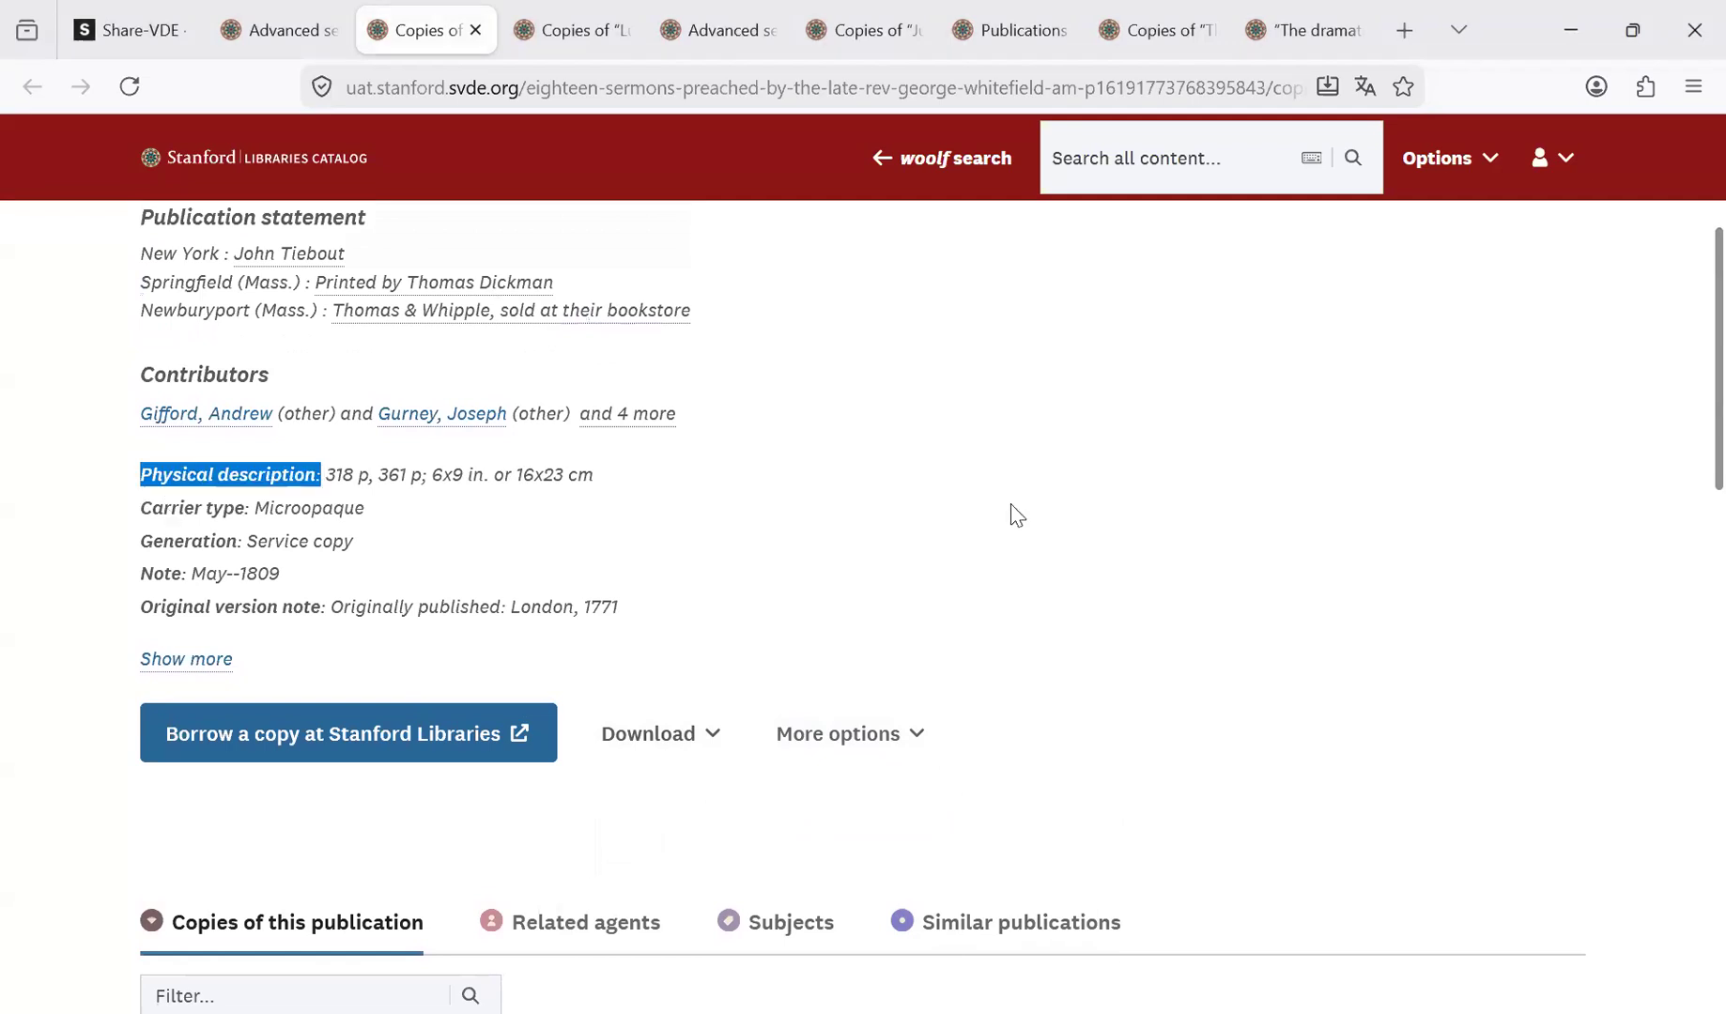
click(1184, 242)
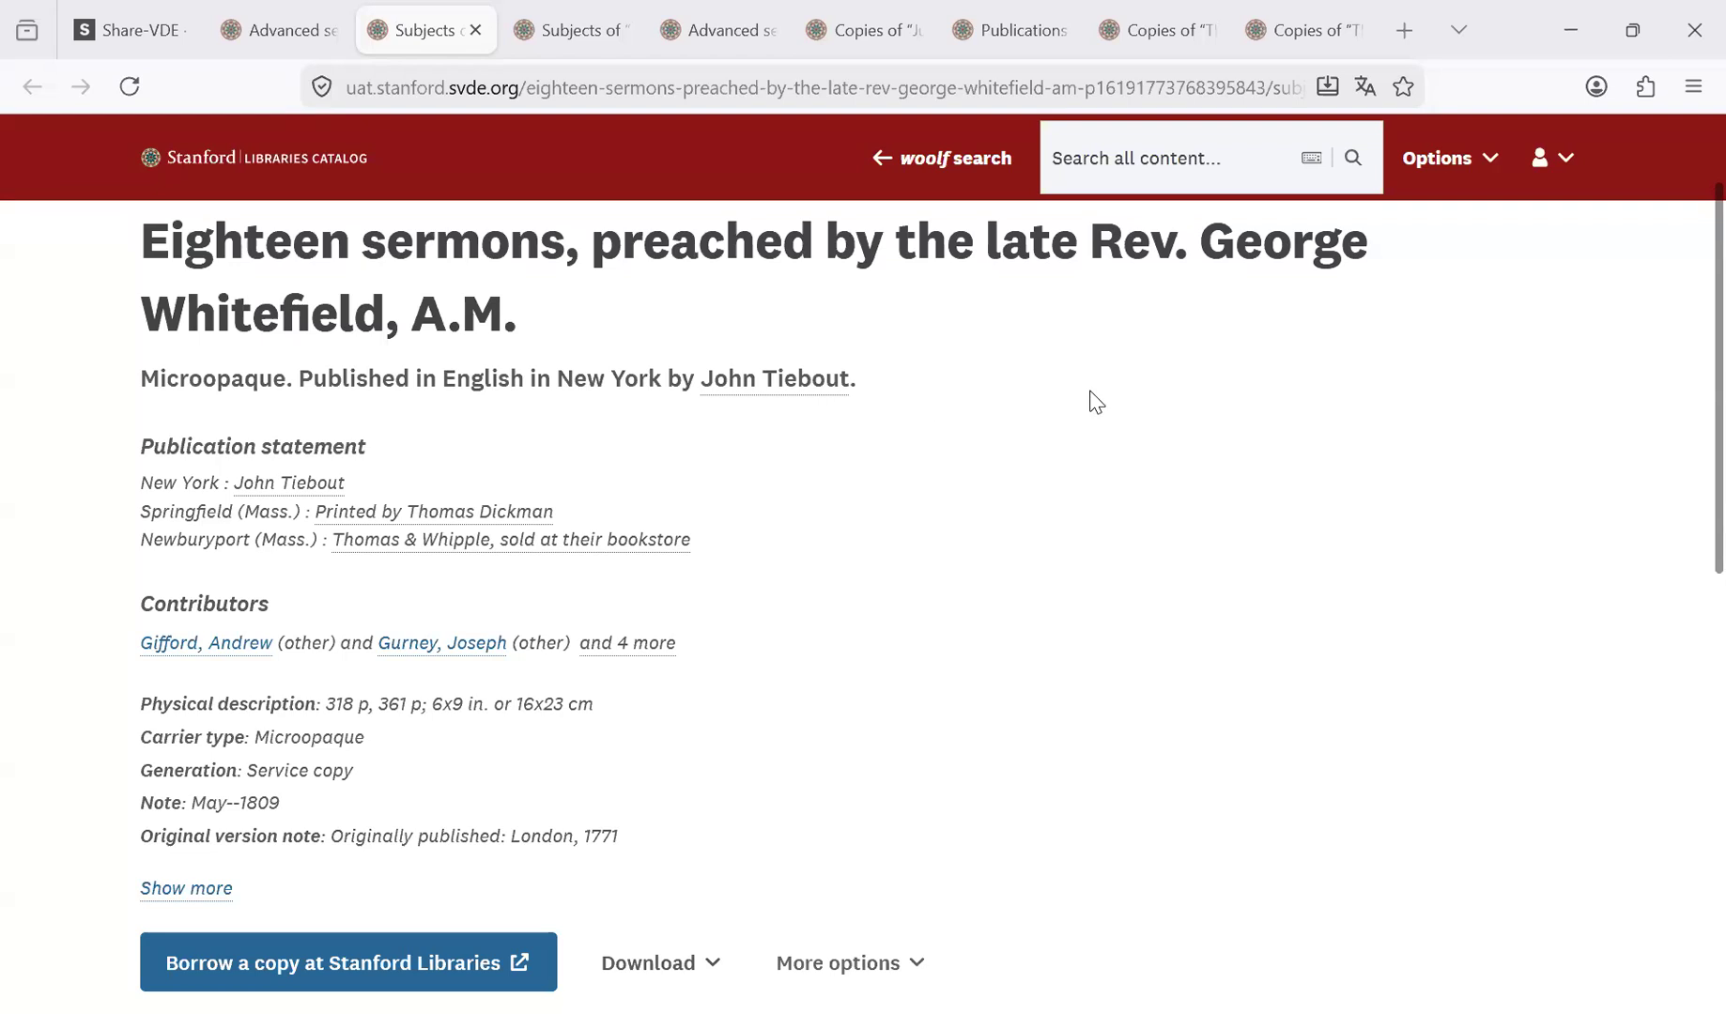
Open the New York publisher's page from the "Eighteen sermons" heading in a new tab and review the publication header.
mouse_move(825, 380)
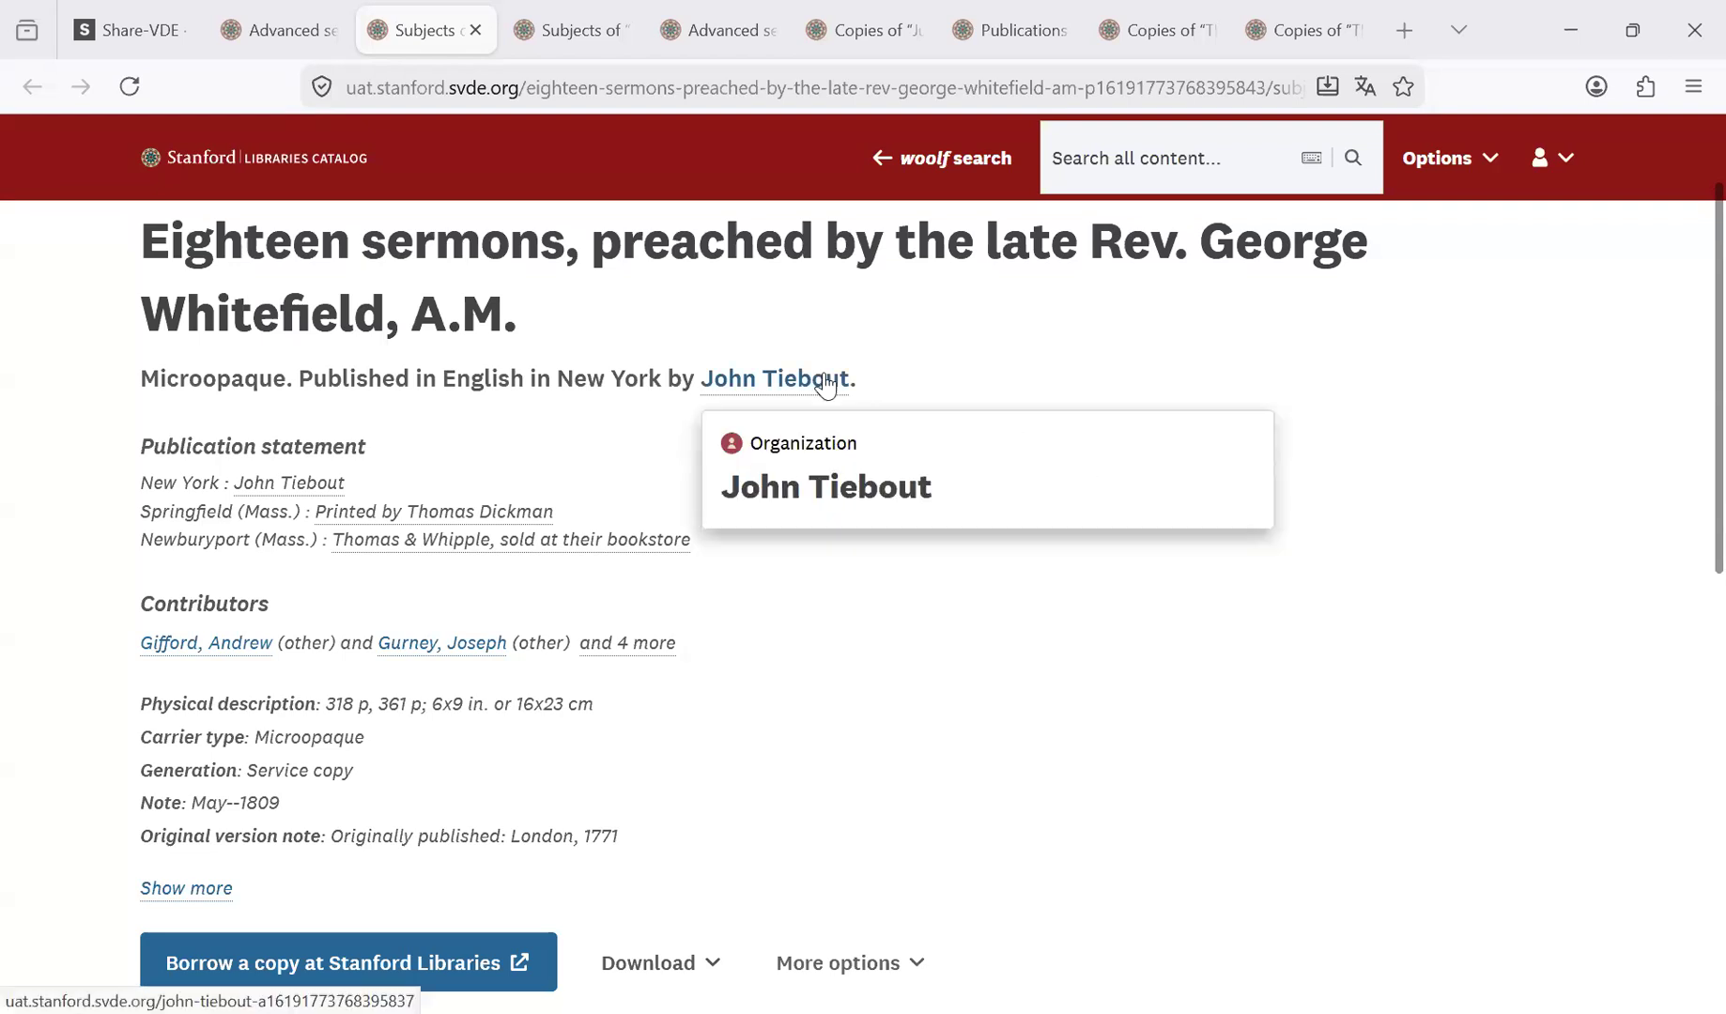
right_click(825, 380)
click(850, 398)
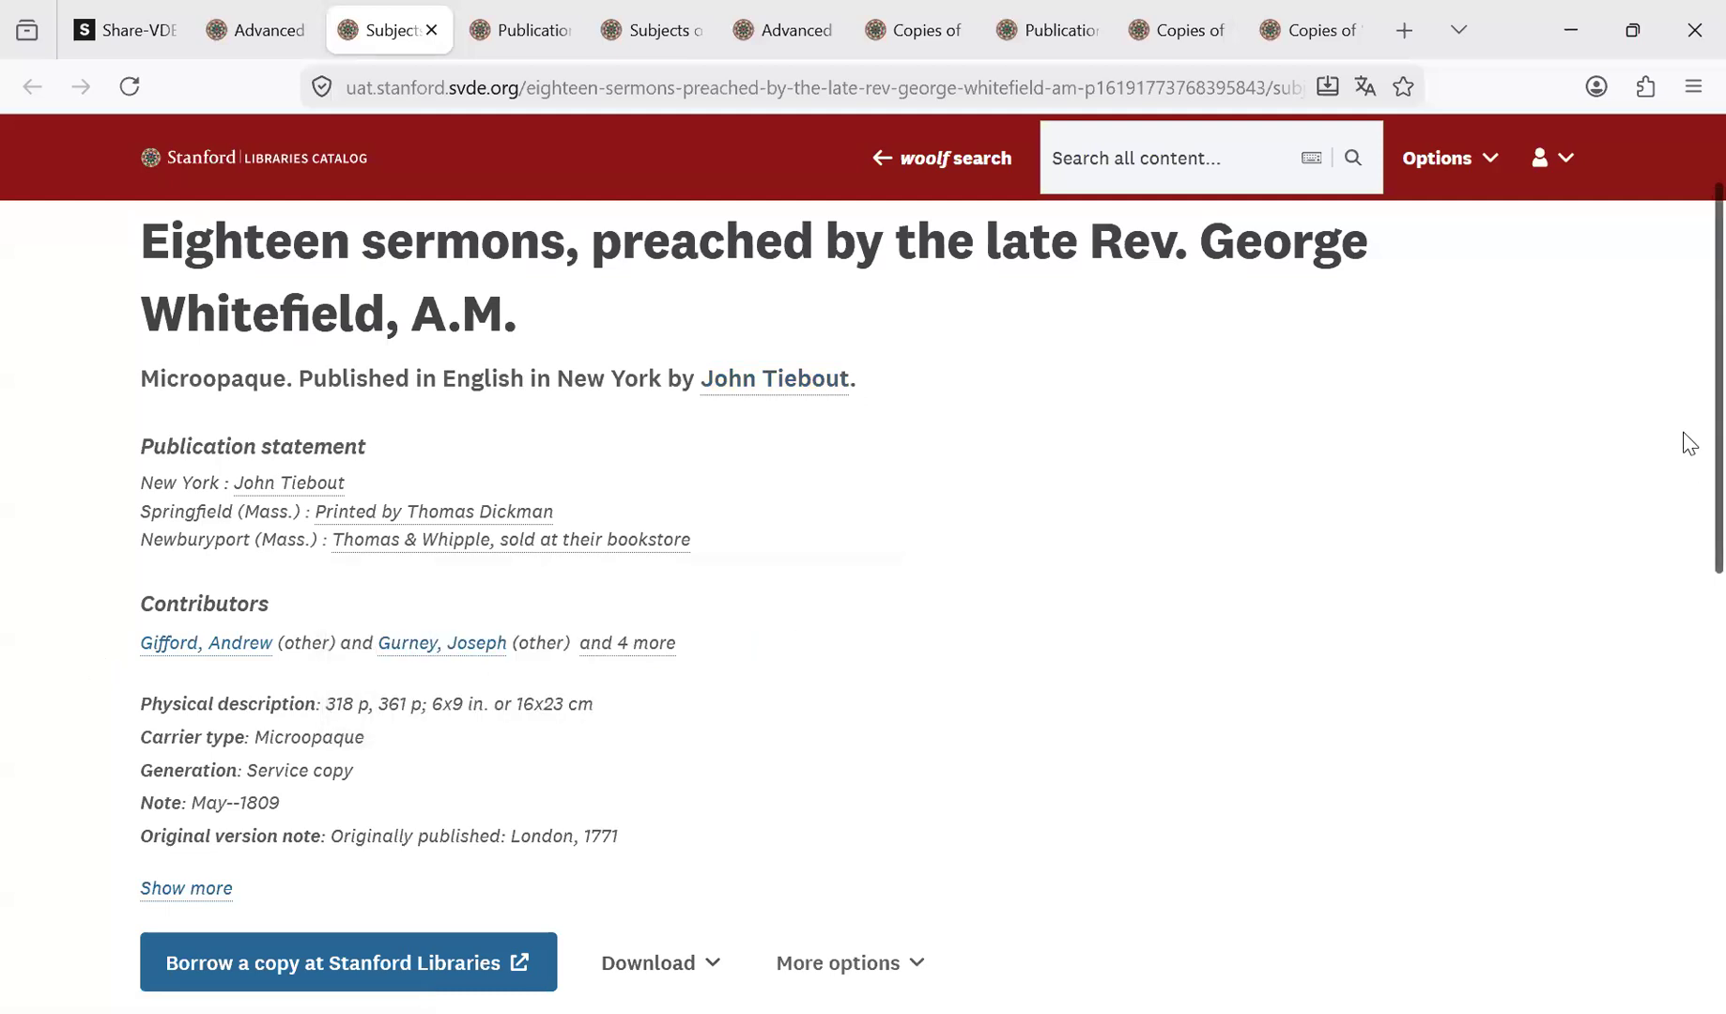
scroll(1685, 483, down, 1)
scroll(1686, 435, up, 2)
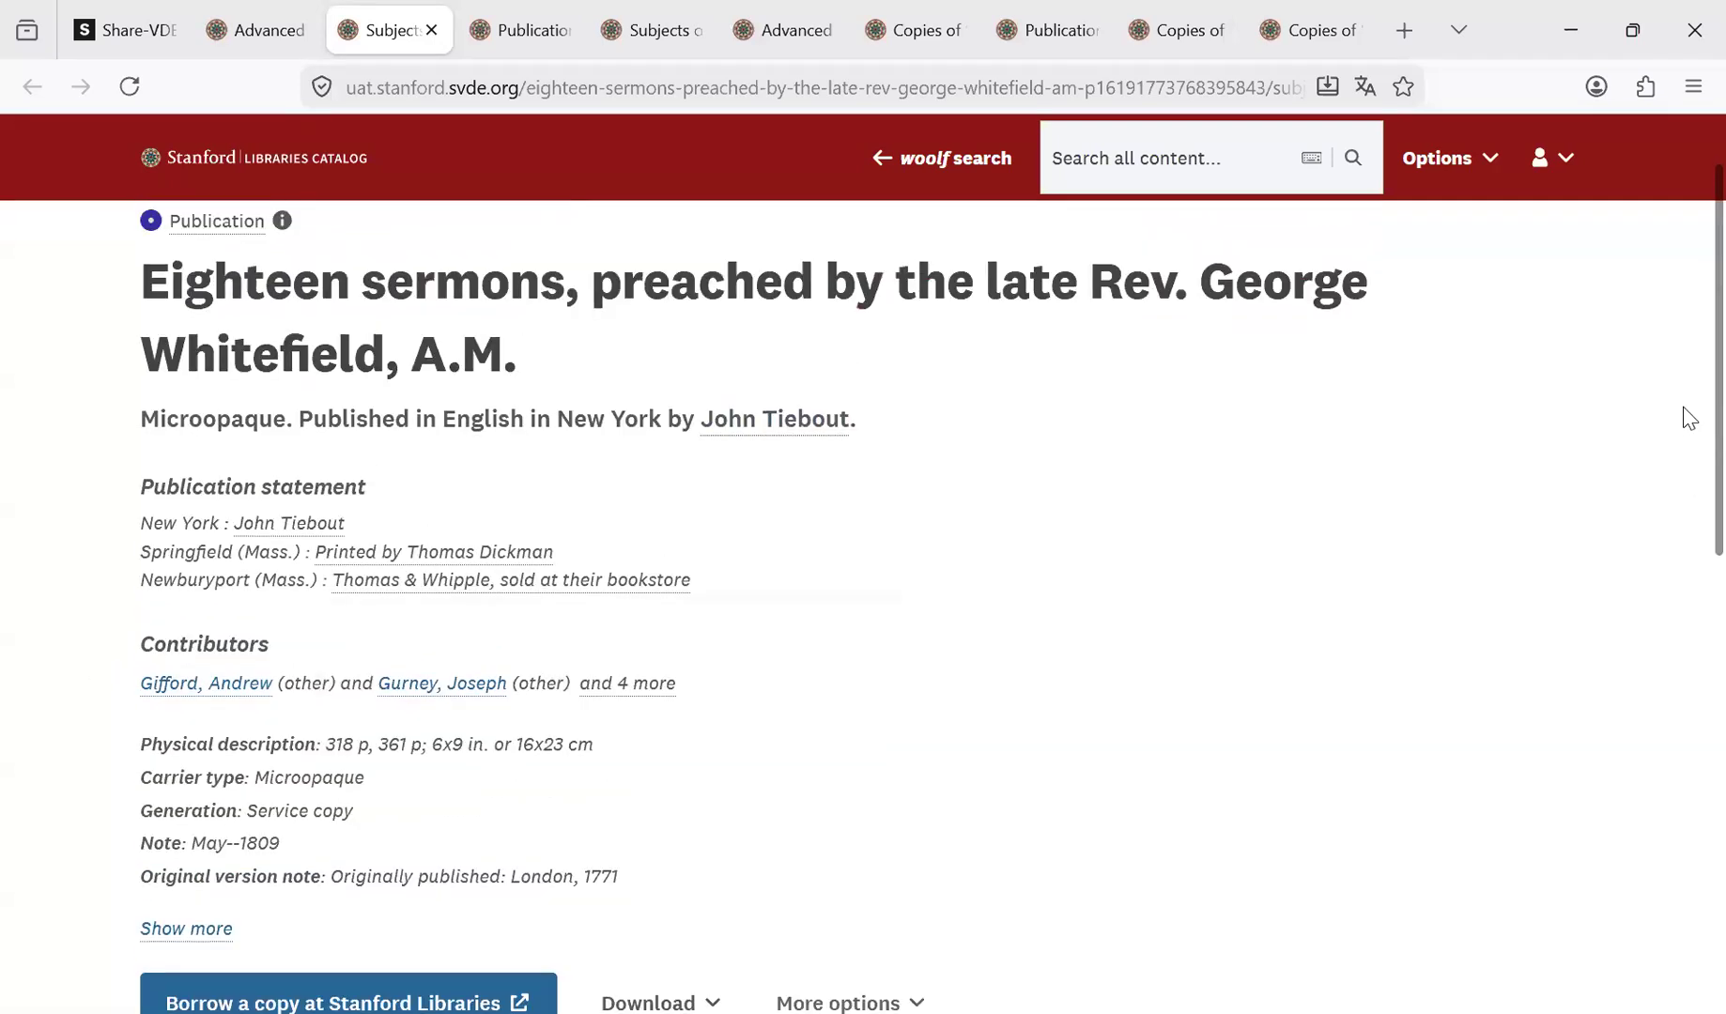
scroll(1688, 409, up, 1)
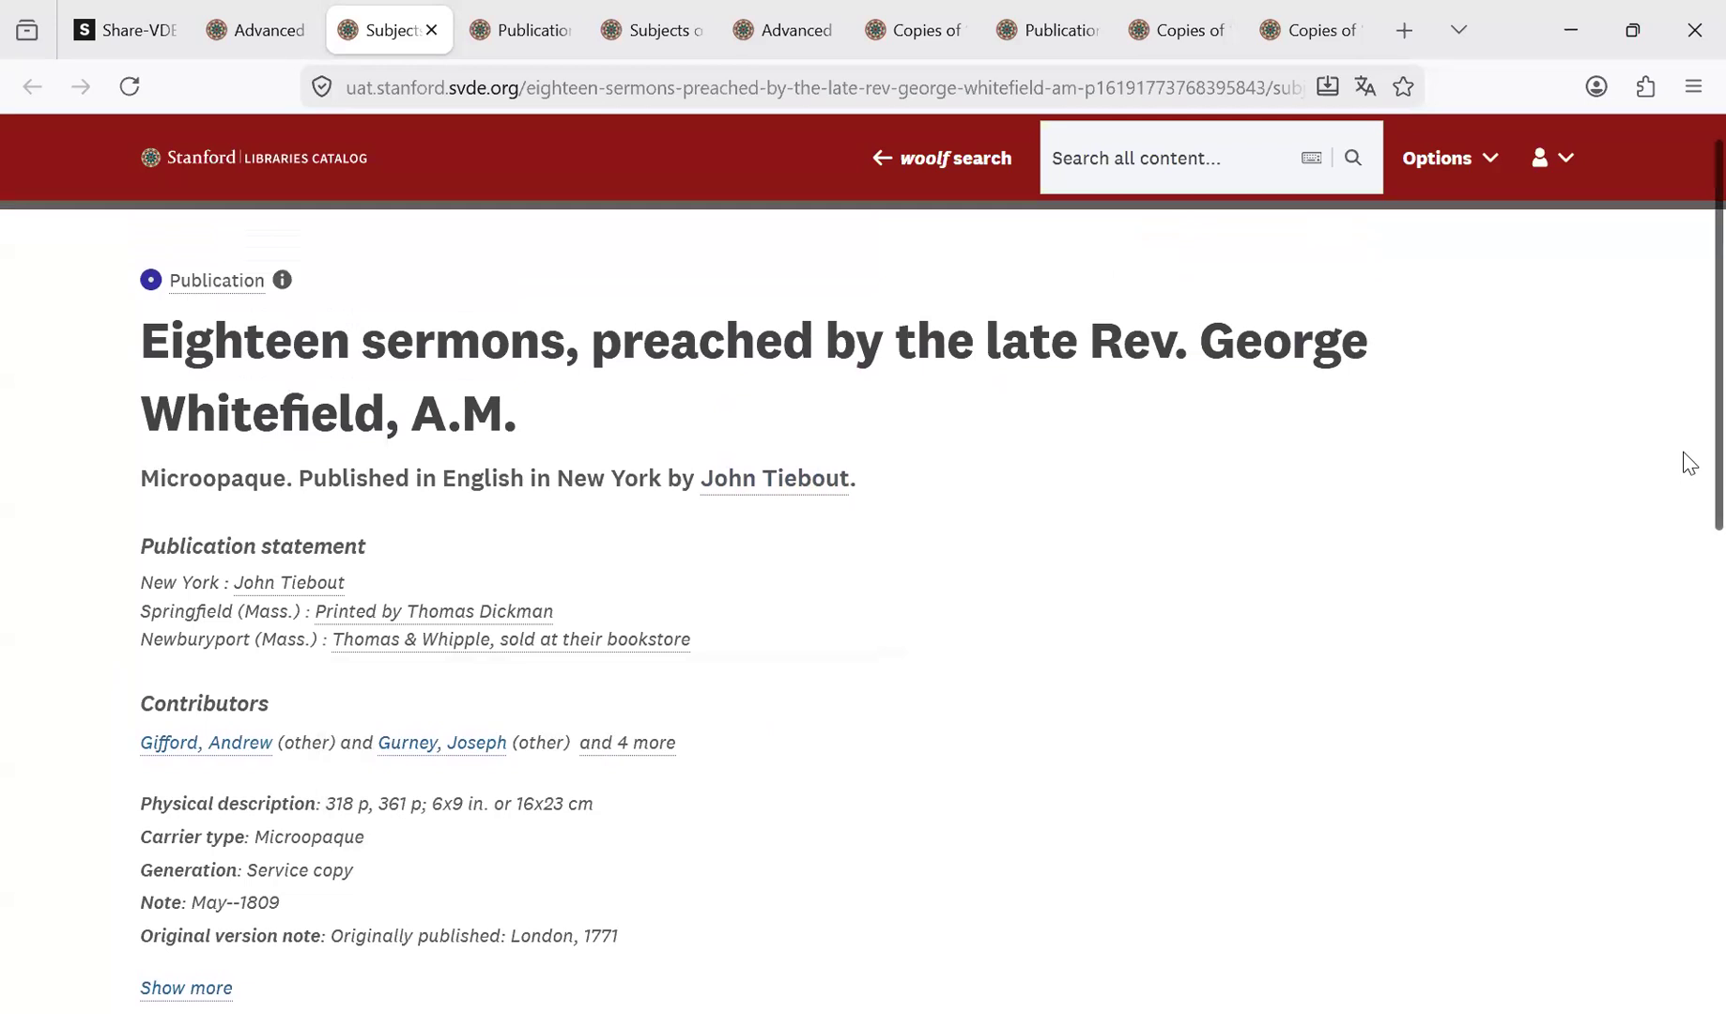
scroll(1688, 432, up, 1)
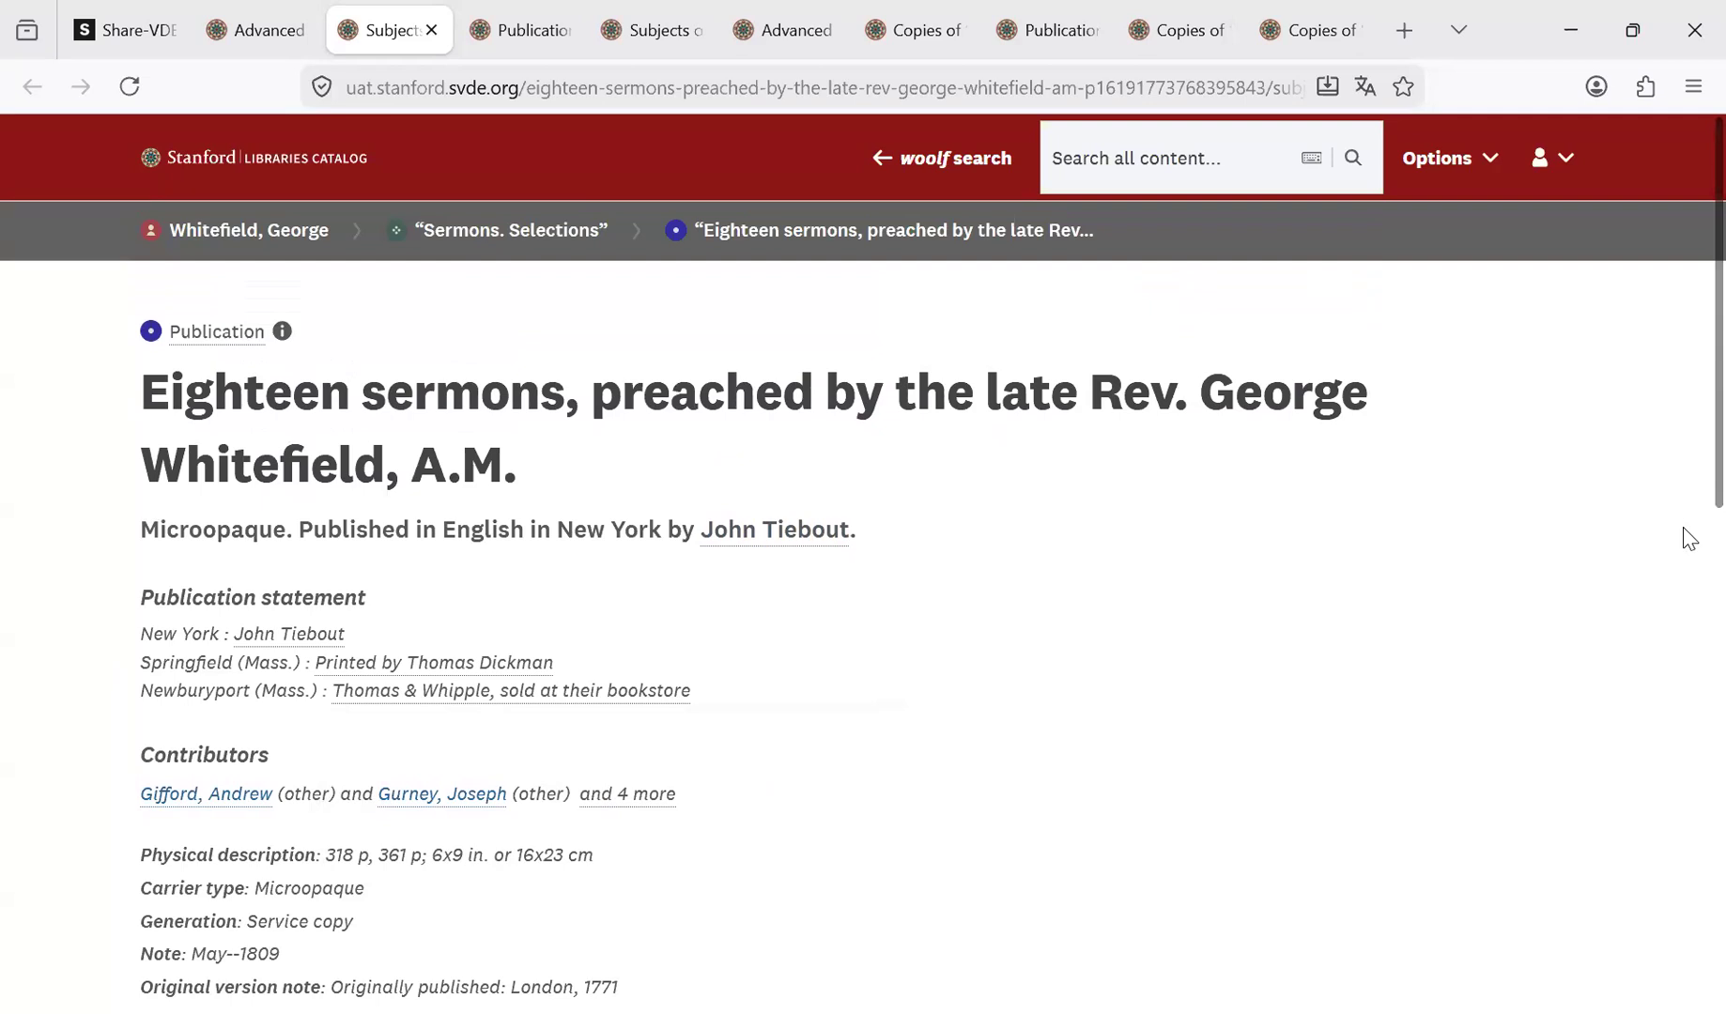
Close the publisher's tab and return to the "Eighteen sermons" publication record.
key(ctrl+w)
scroll(1680, 216, up, 8)
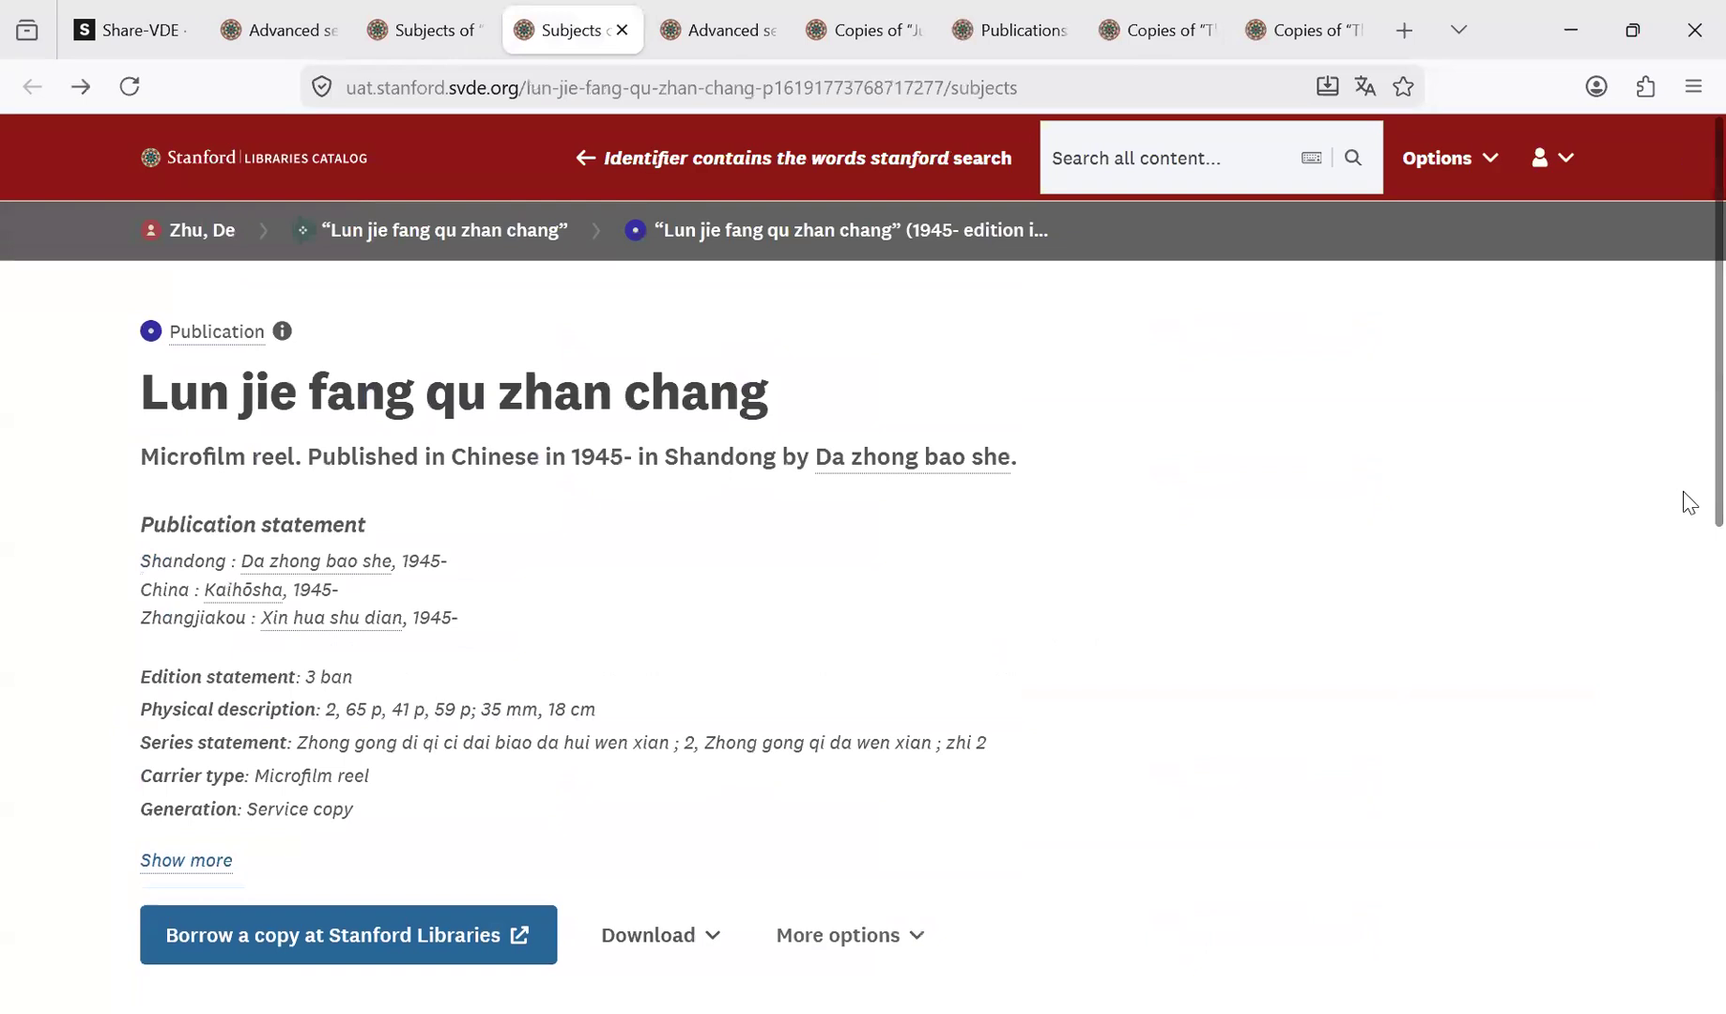
key(ctrl+shift+Tab)
Examine the subject, concept and subject provenance listed for "Eighteen sermons" alongside its publication details.
scroll(1690, 690, down, 2)
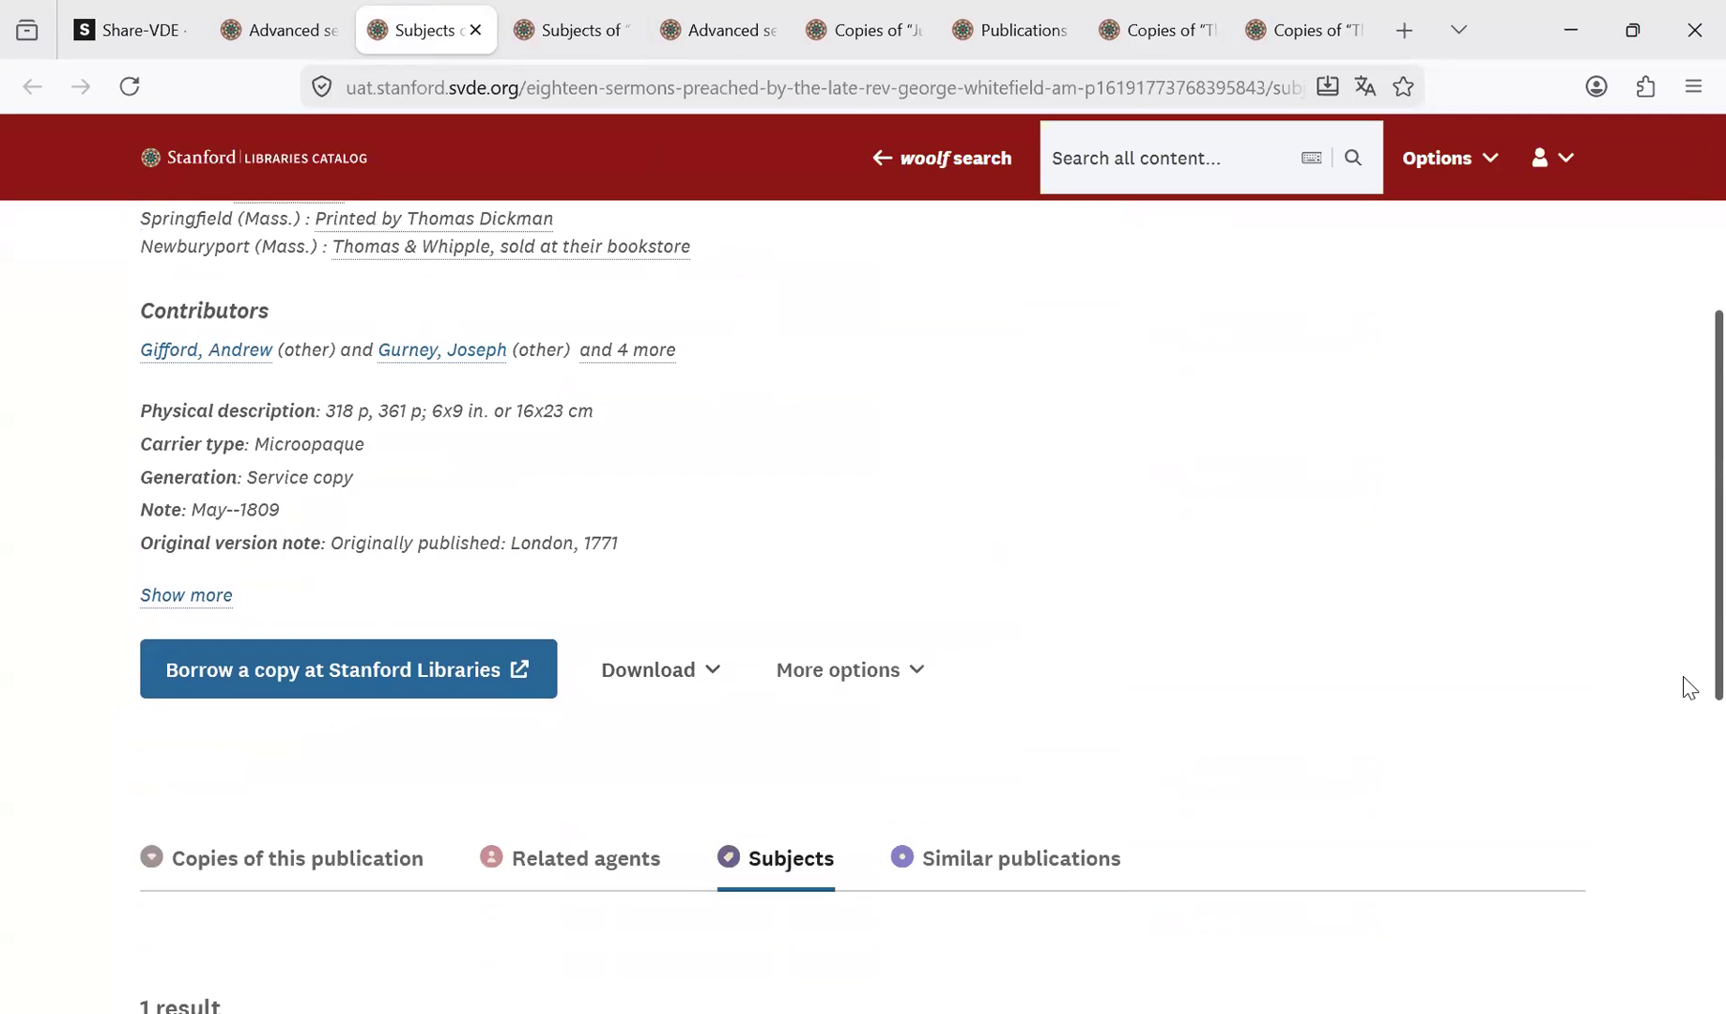
scroll(1688, 699, down, 3)
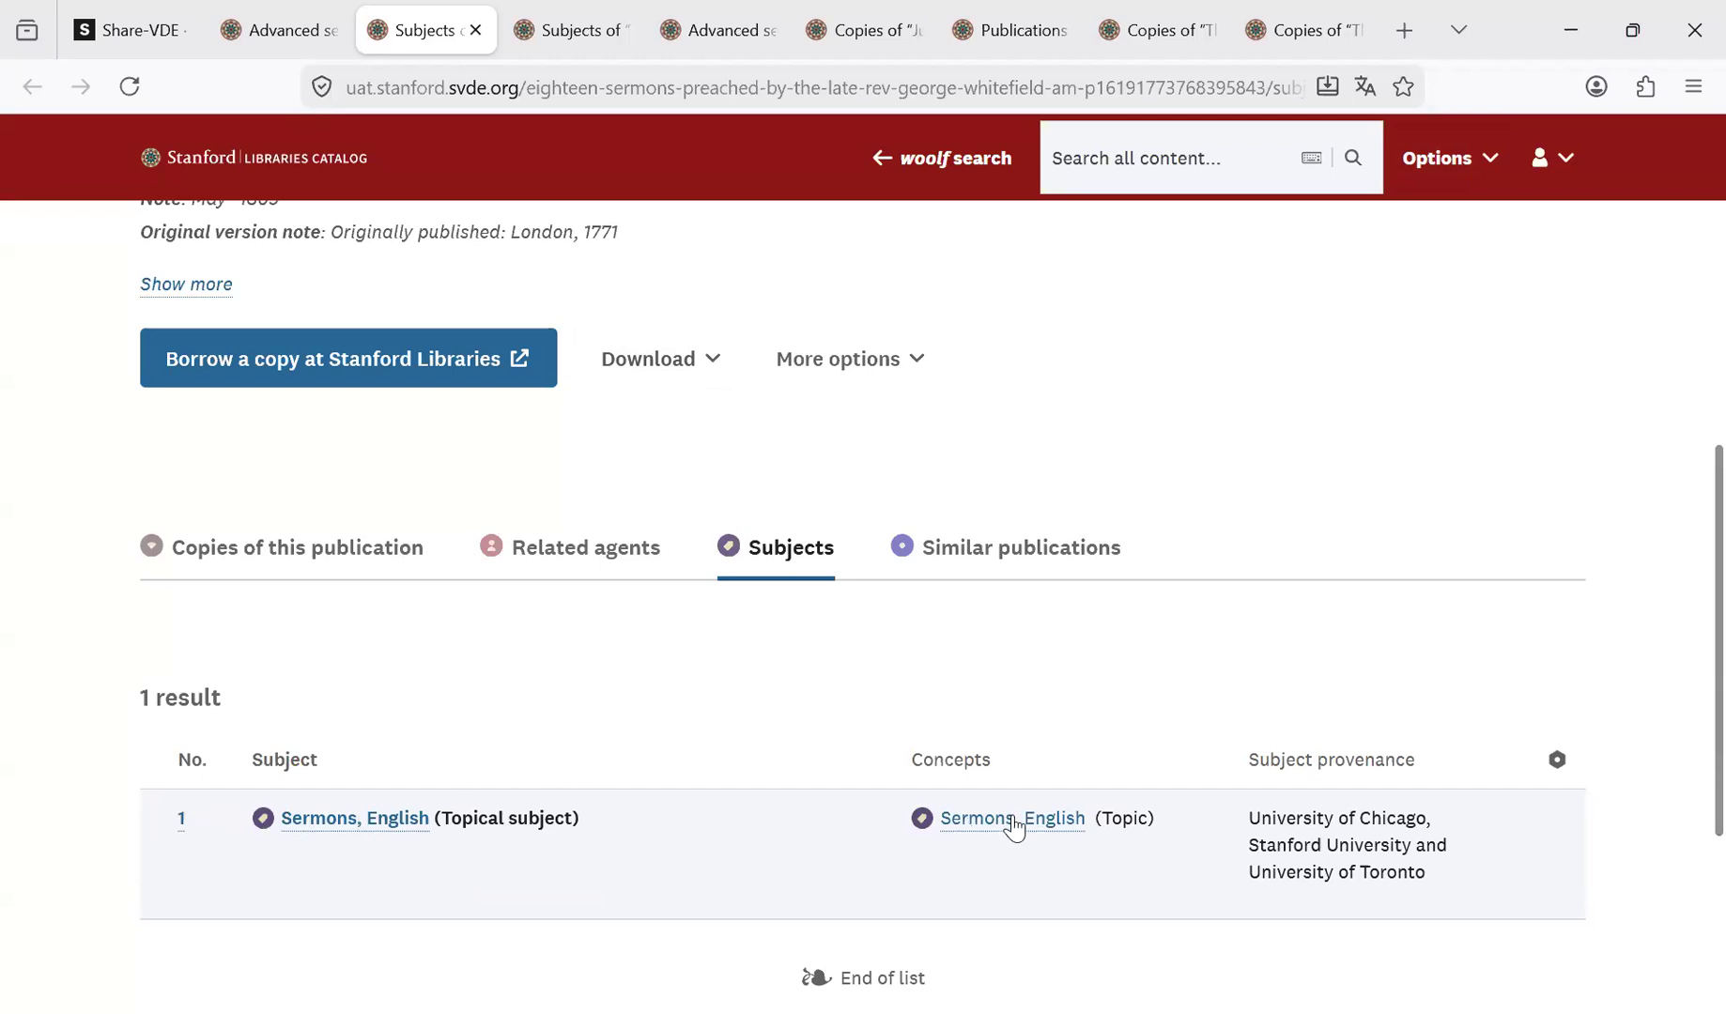
mouse_move(985, 839)
scroll(1691, 875, down, 1)
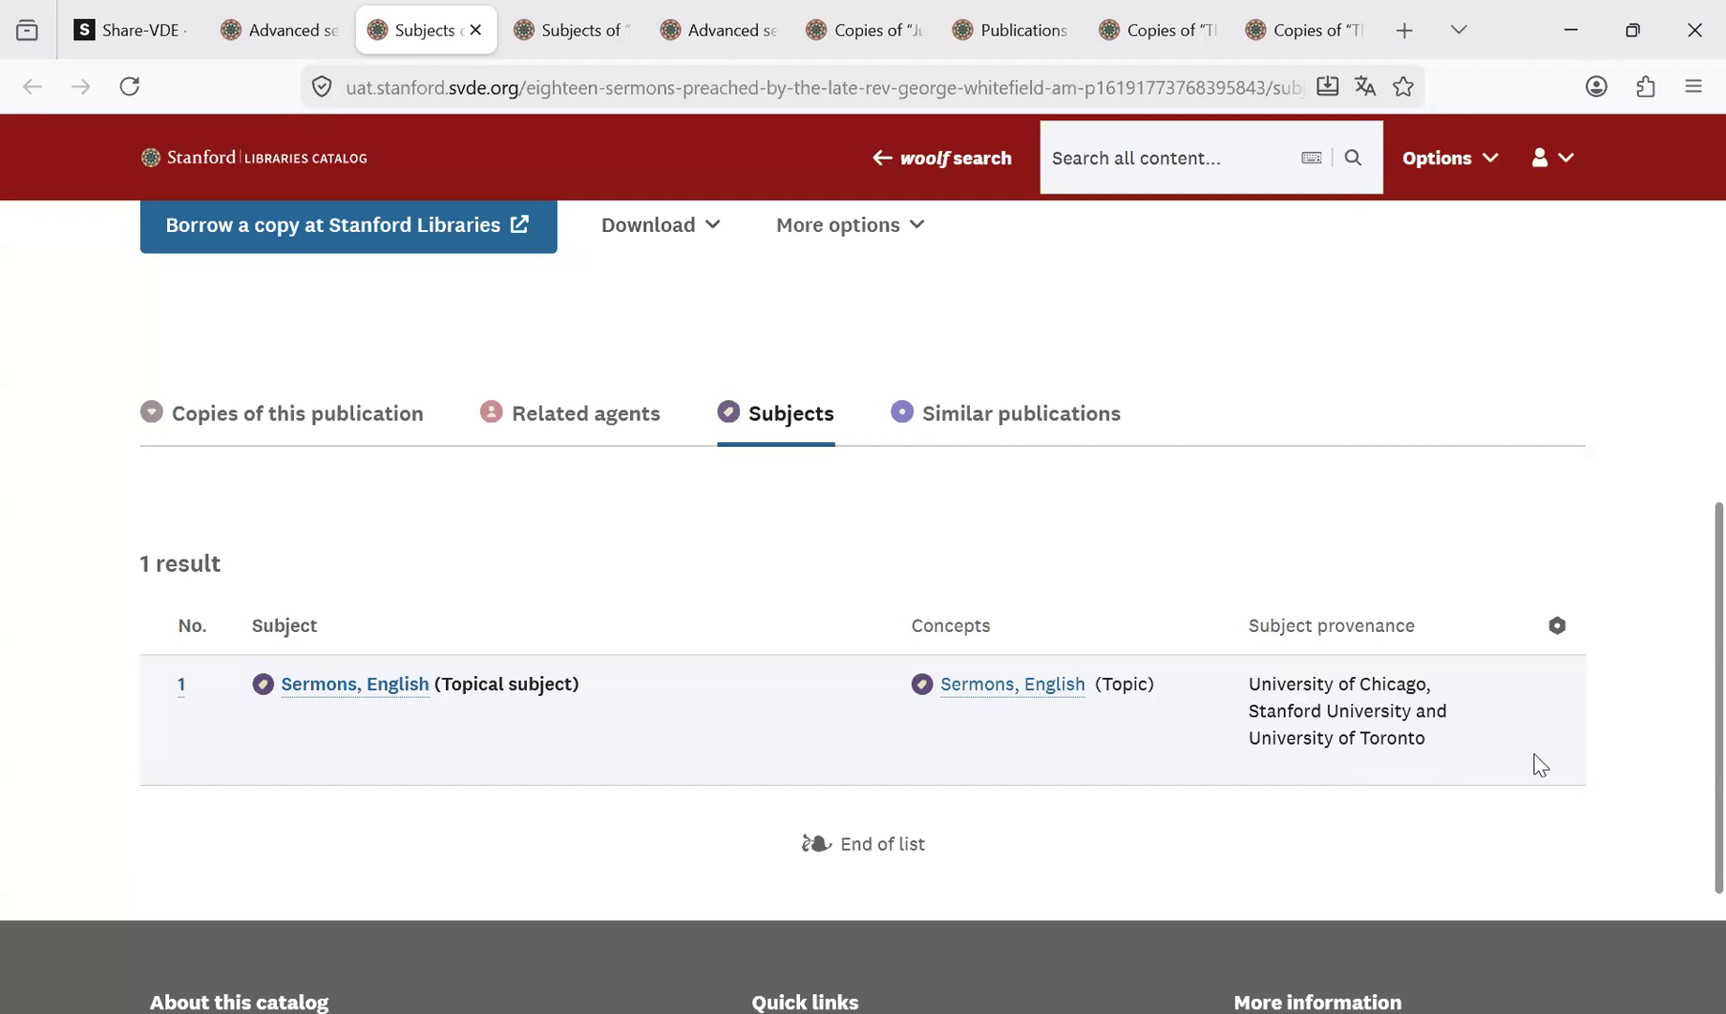
scroll(1689, 402, up, 5)
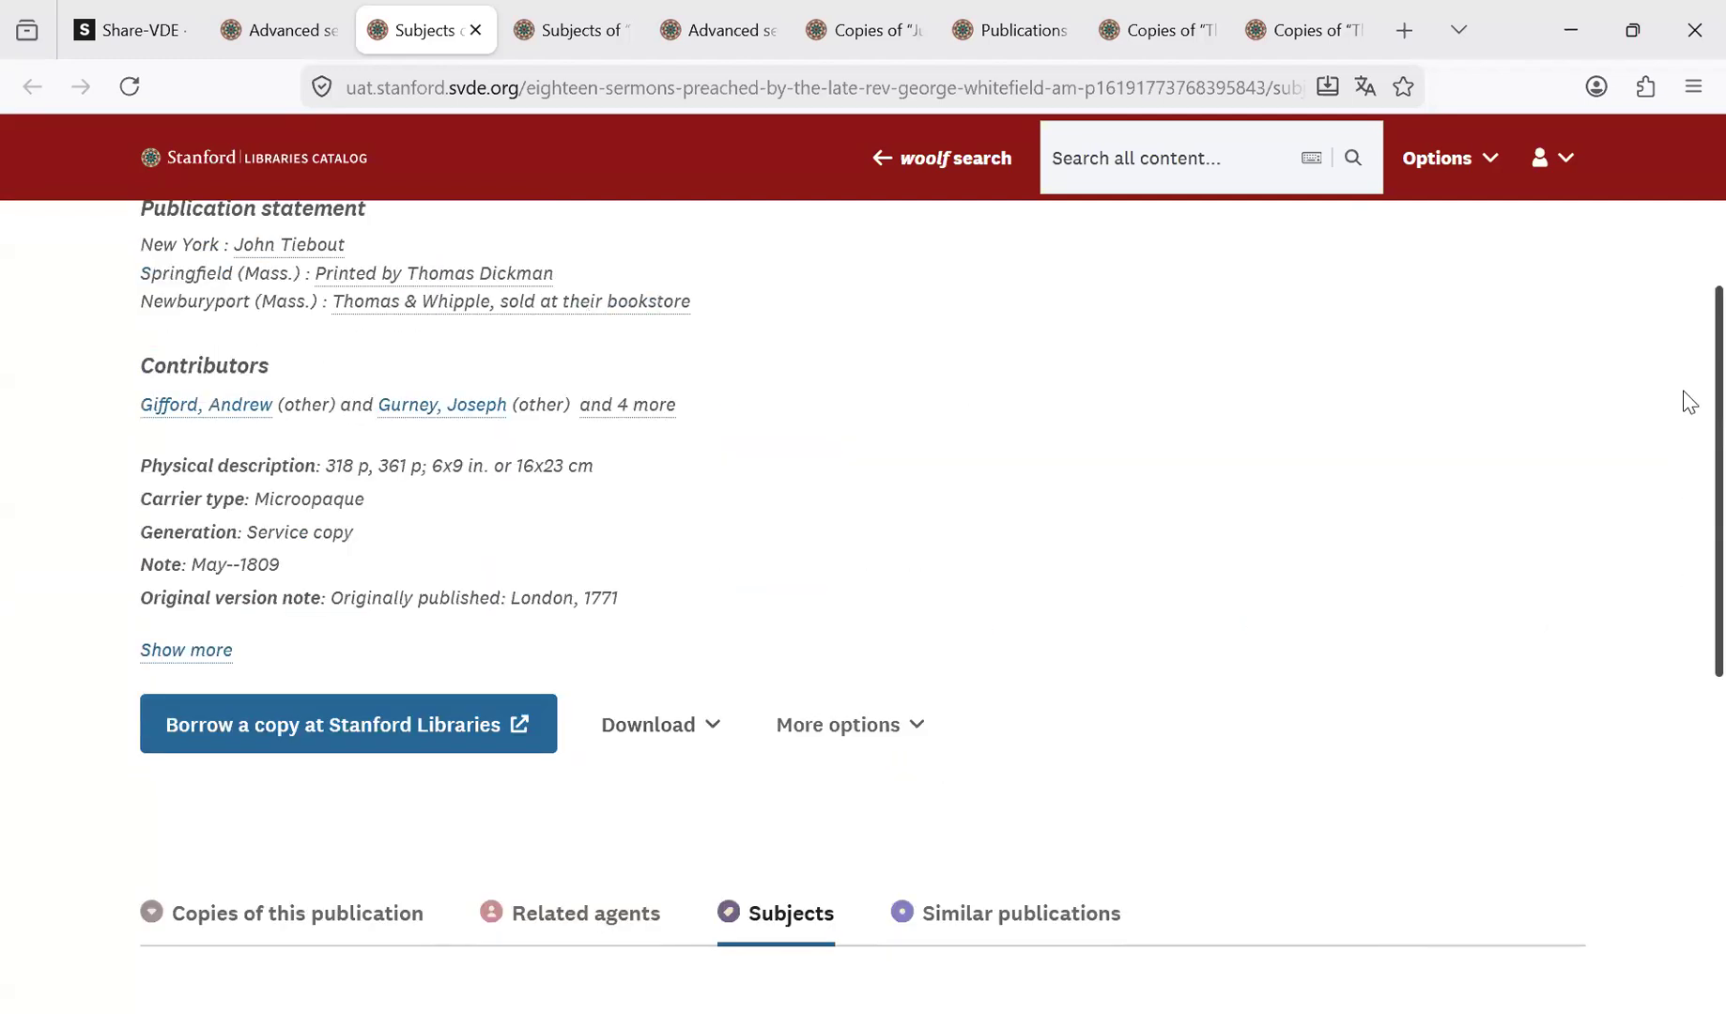
scroll(1689, 402, up, 4)
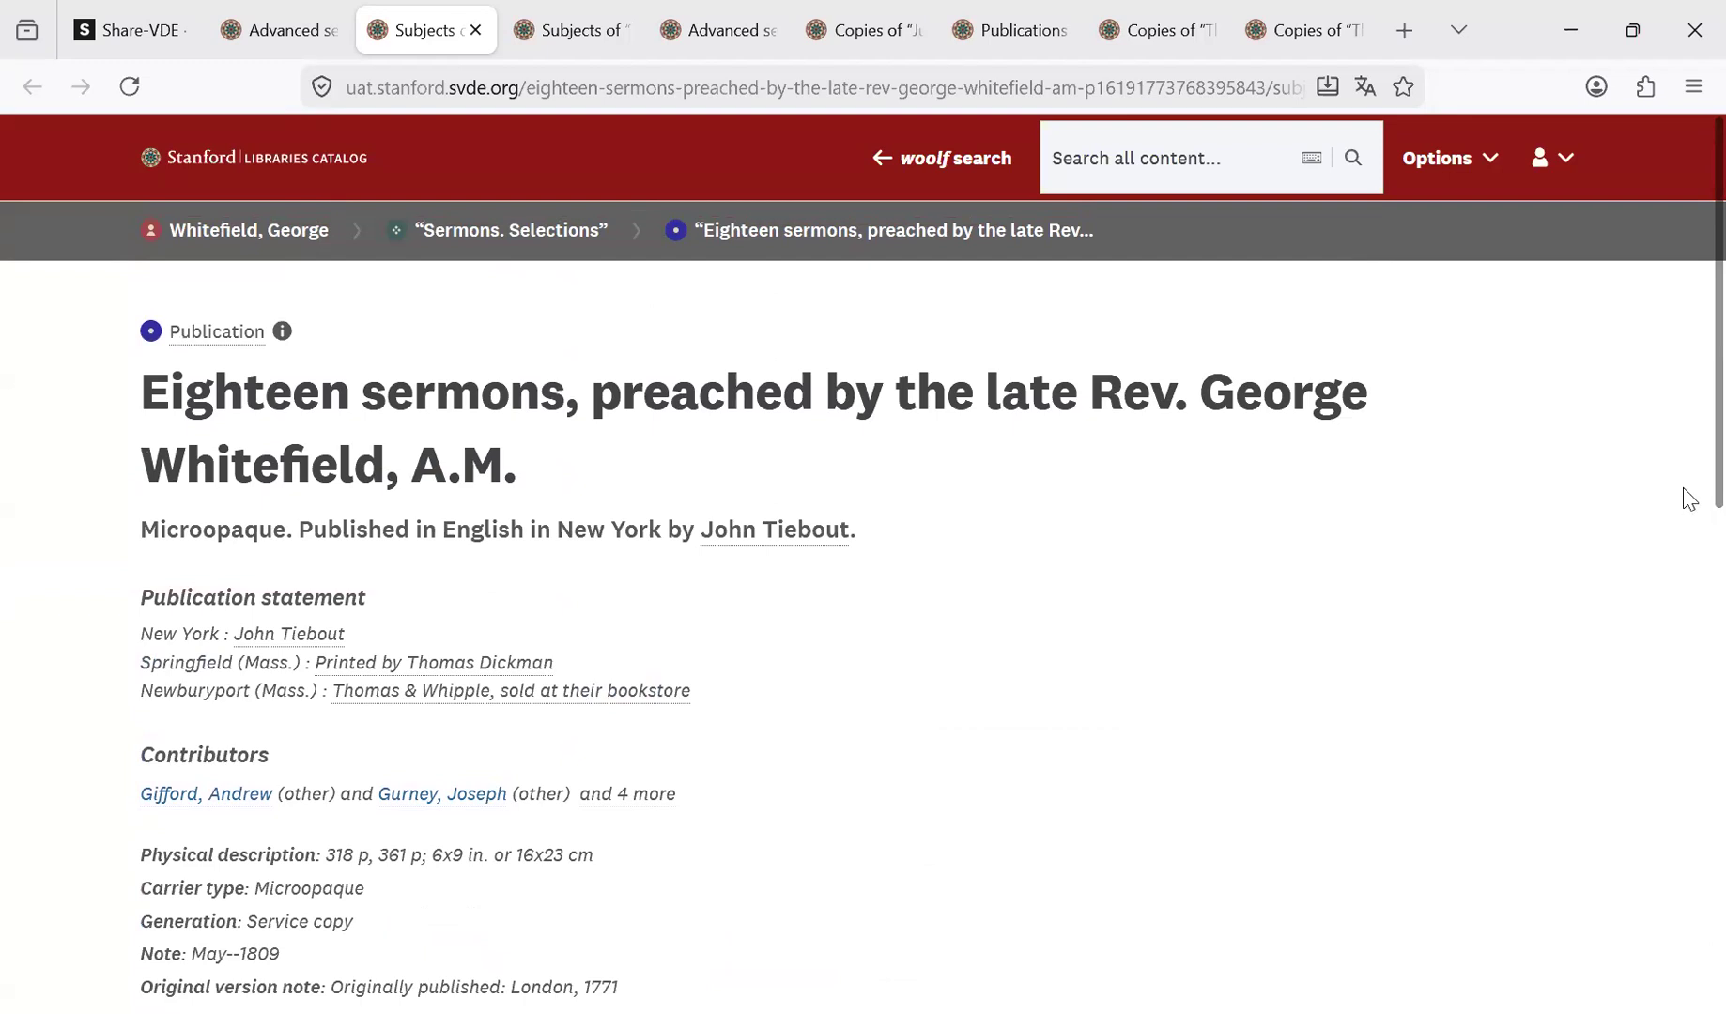
scroll(1687, 507, down, 4)
scroll(1690, 798, down, 3)
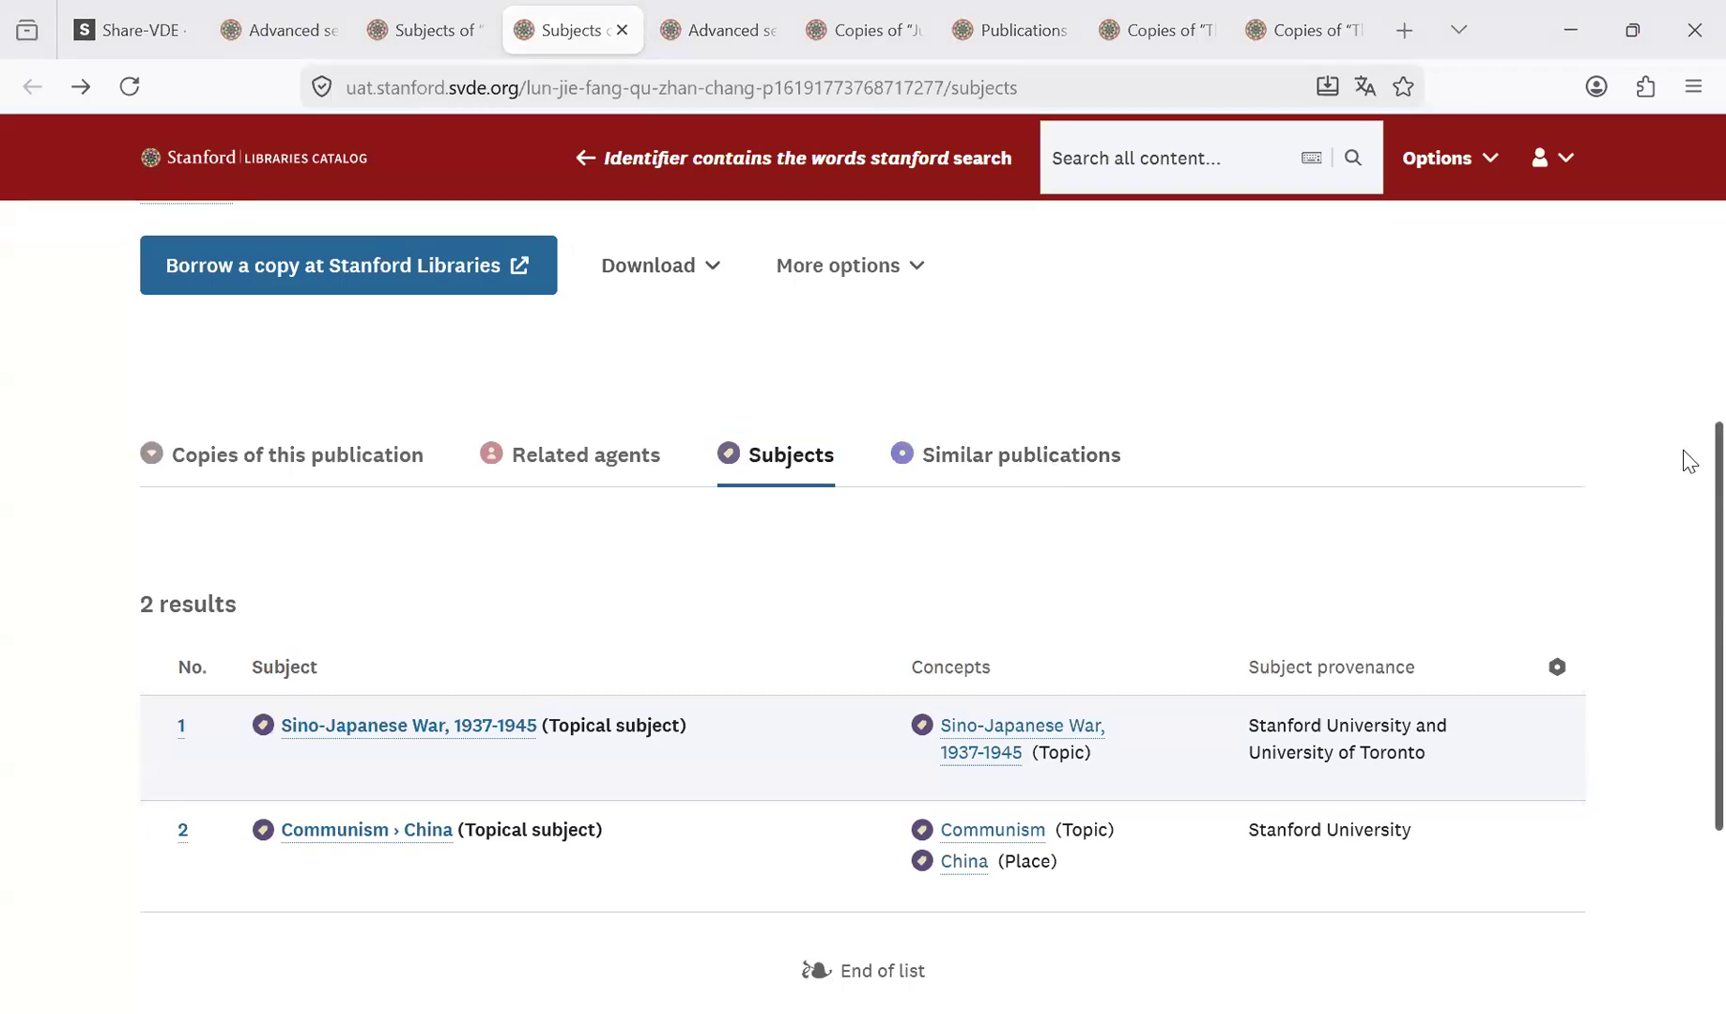
Open the subject "Sino-Japanese War, 1937-1945" of "Lun jie fang qu zhan chang" in a new tab and switch to it.
key(Tab)
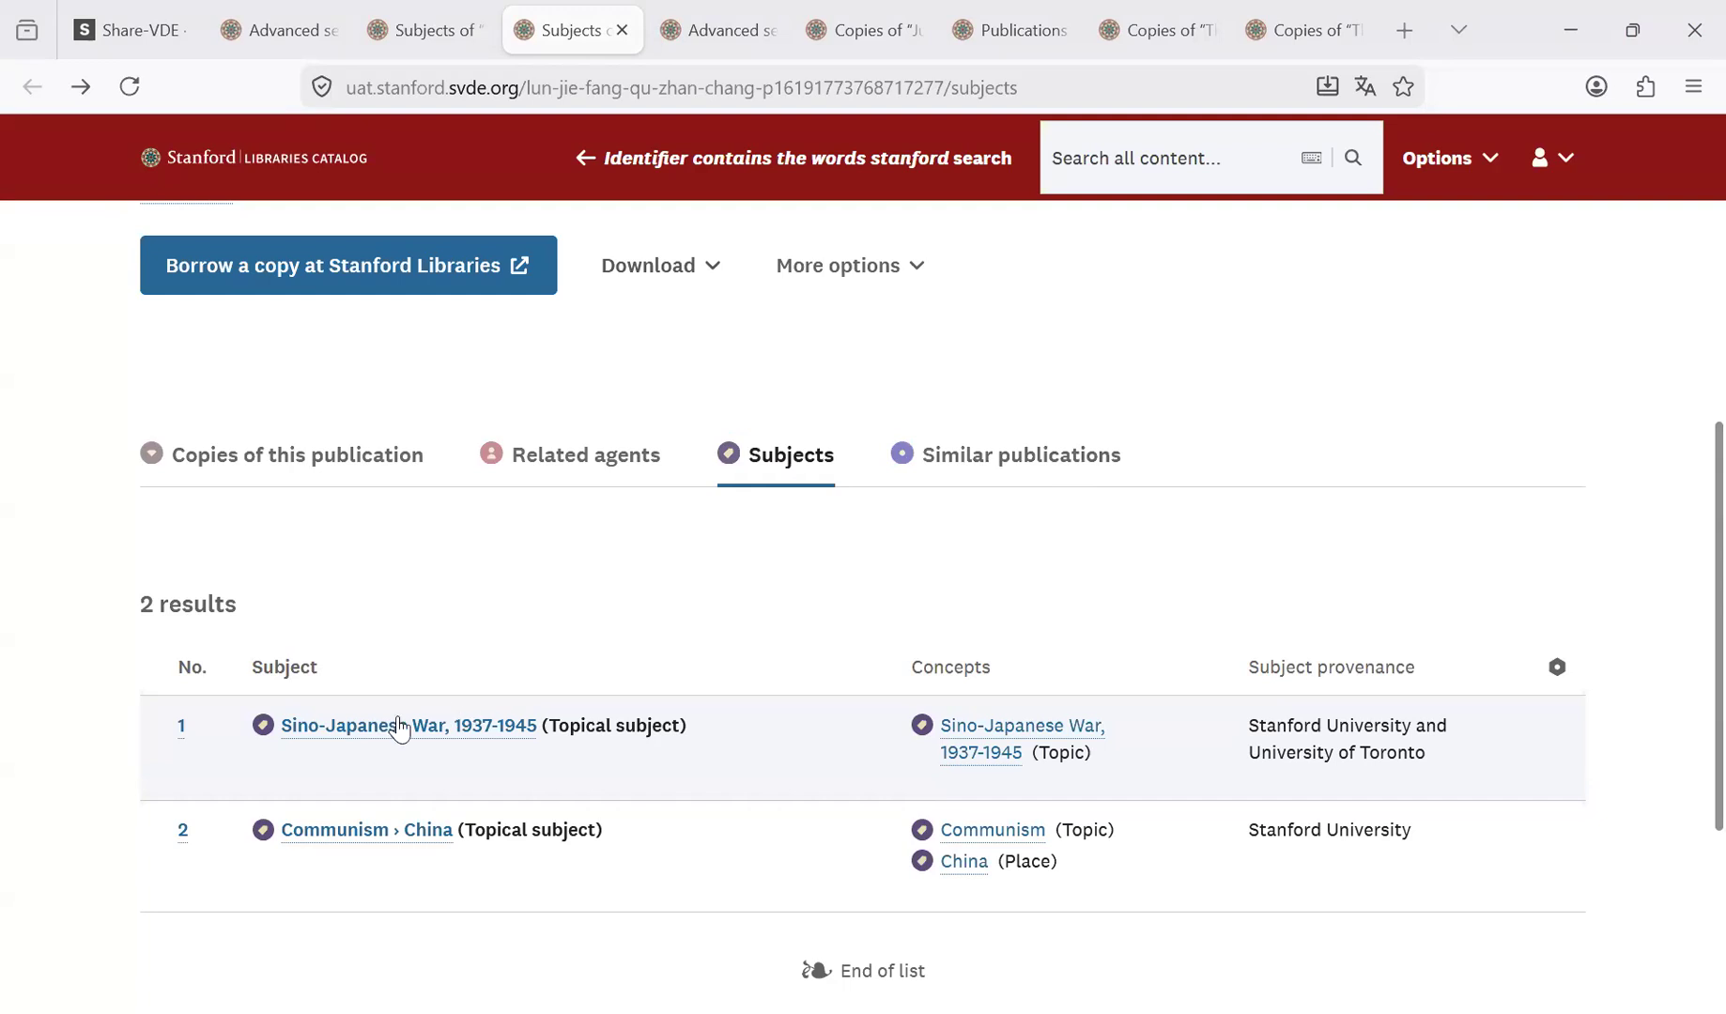
click(357, 740)
right_click(357, 740)
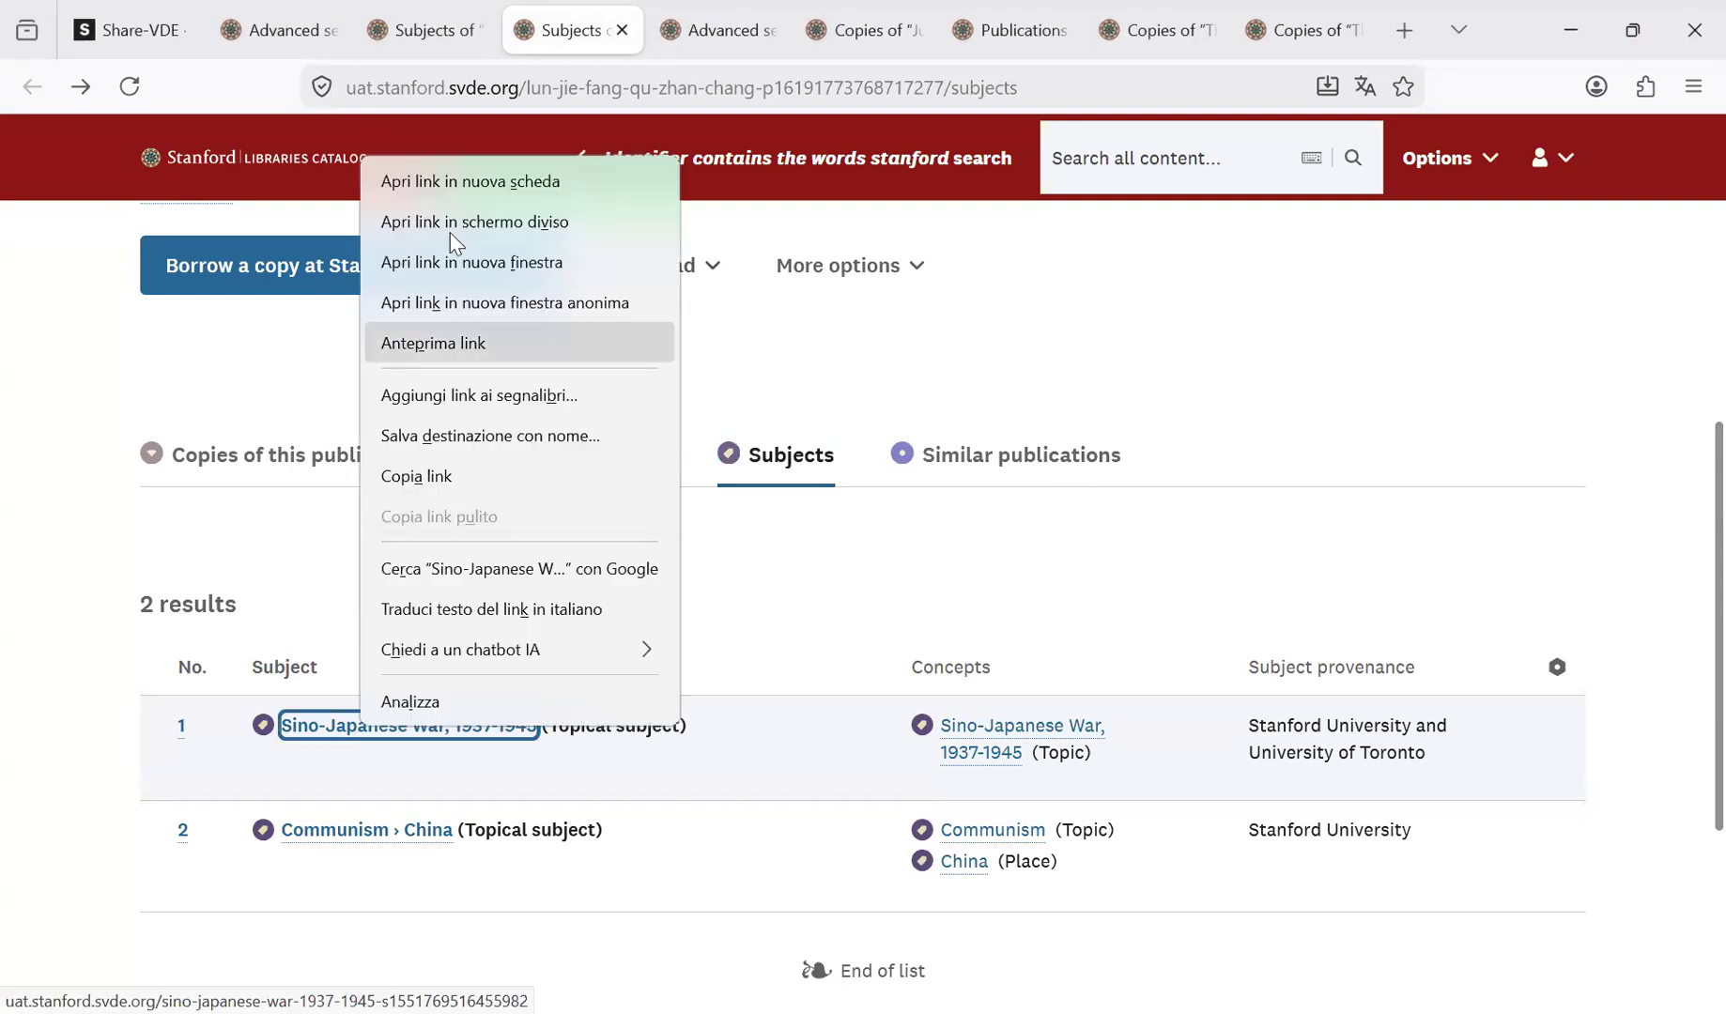
click(452, 194)
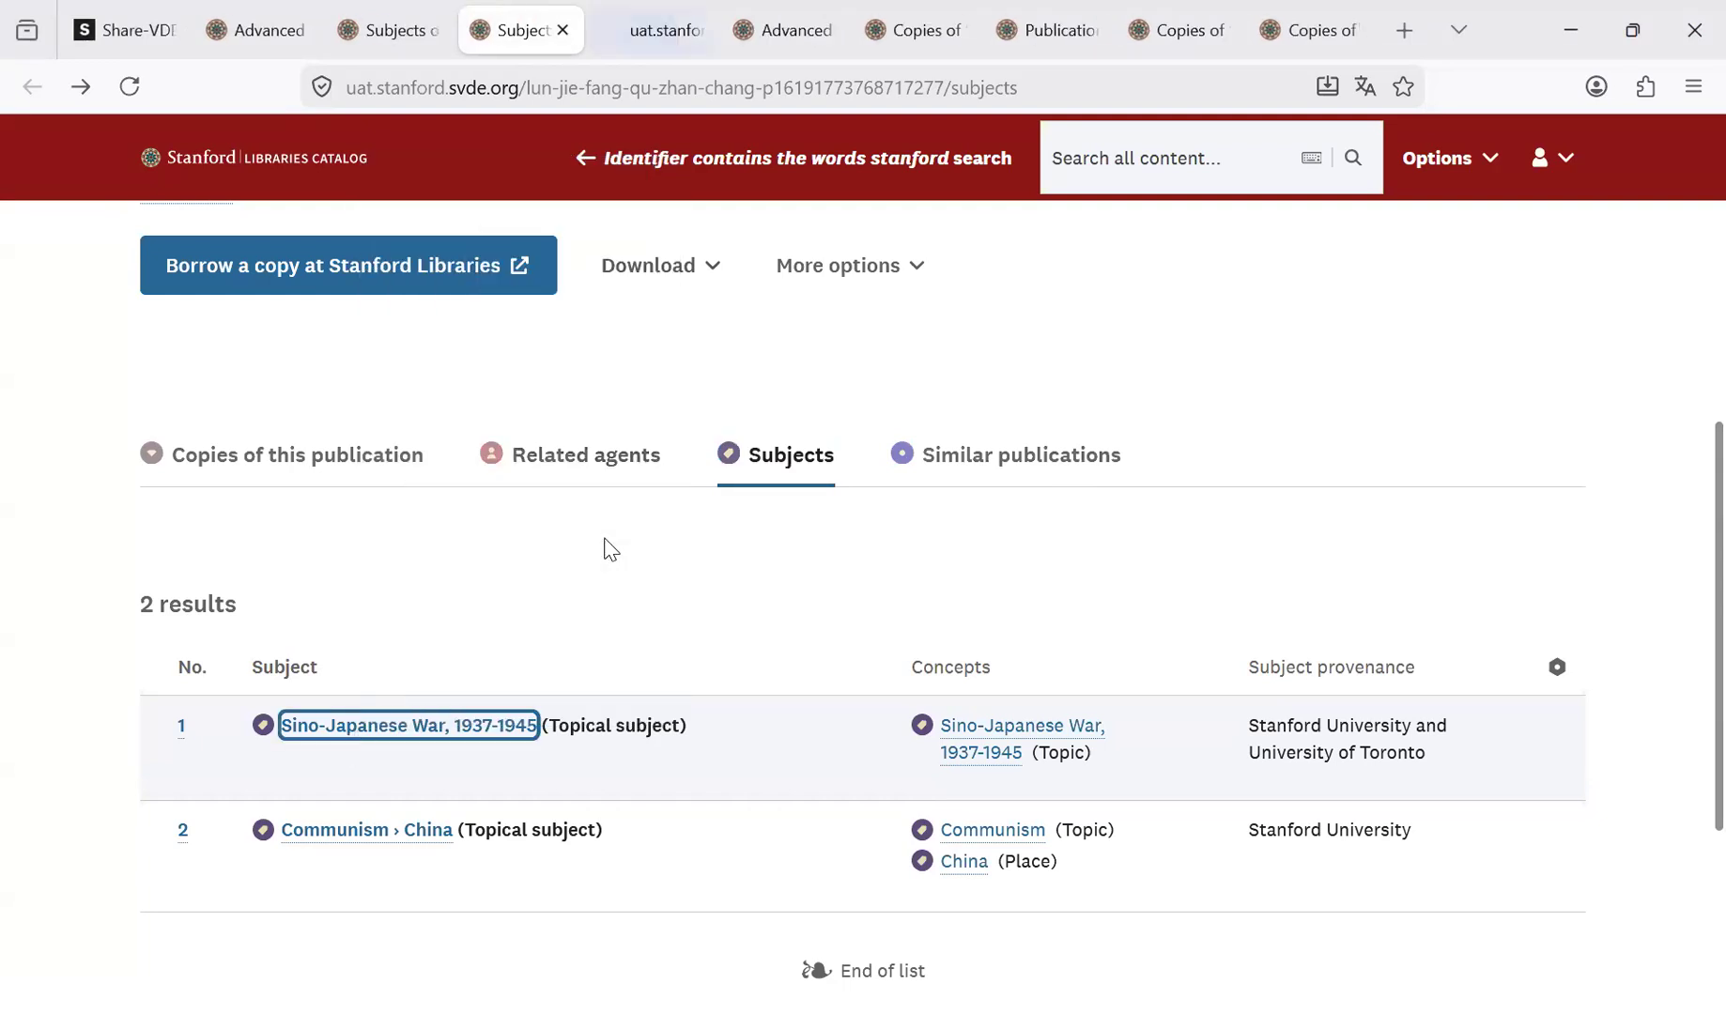
key(ctrl+Tab)
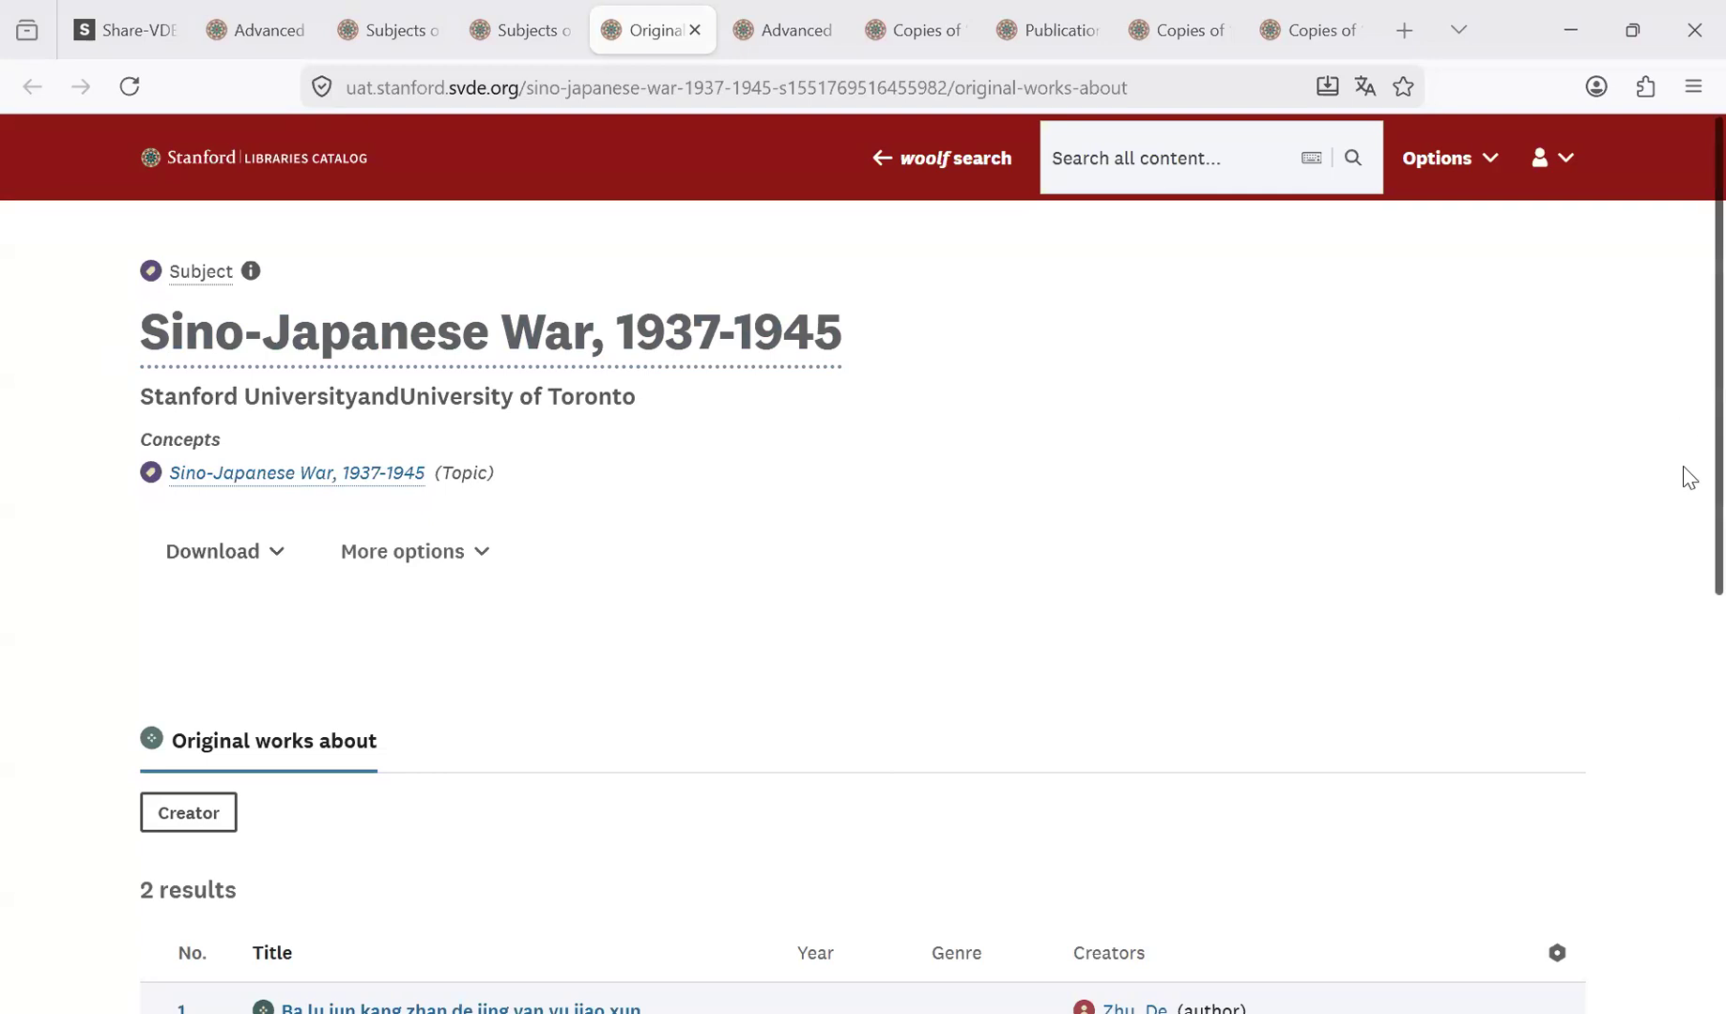
Preview the "Sino-Japanese War, 1937-1945" topic concept on the subject page and in the publication's subjects list.
scroll(1684, 475, down, 1)
scroll(832, 467, up, 1)
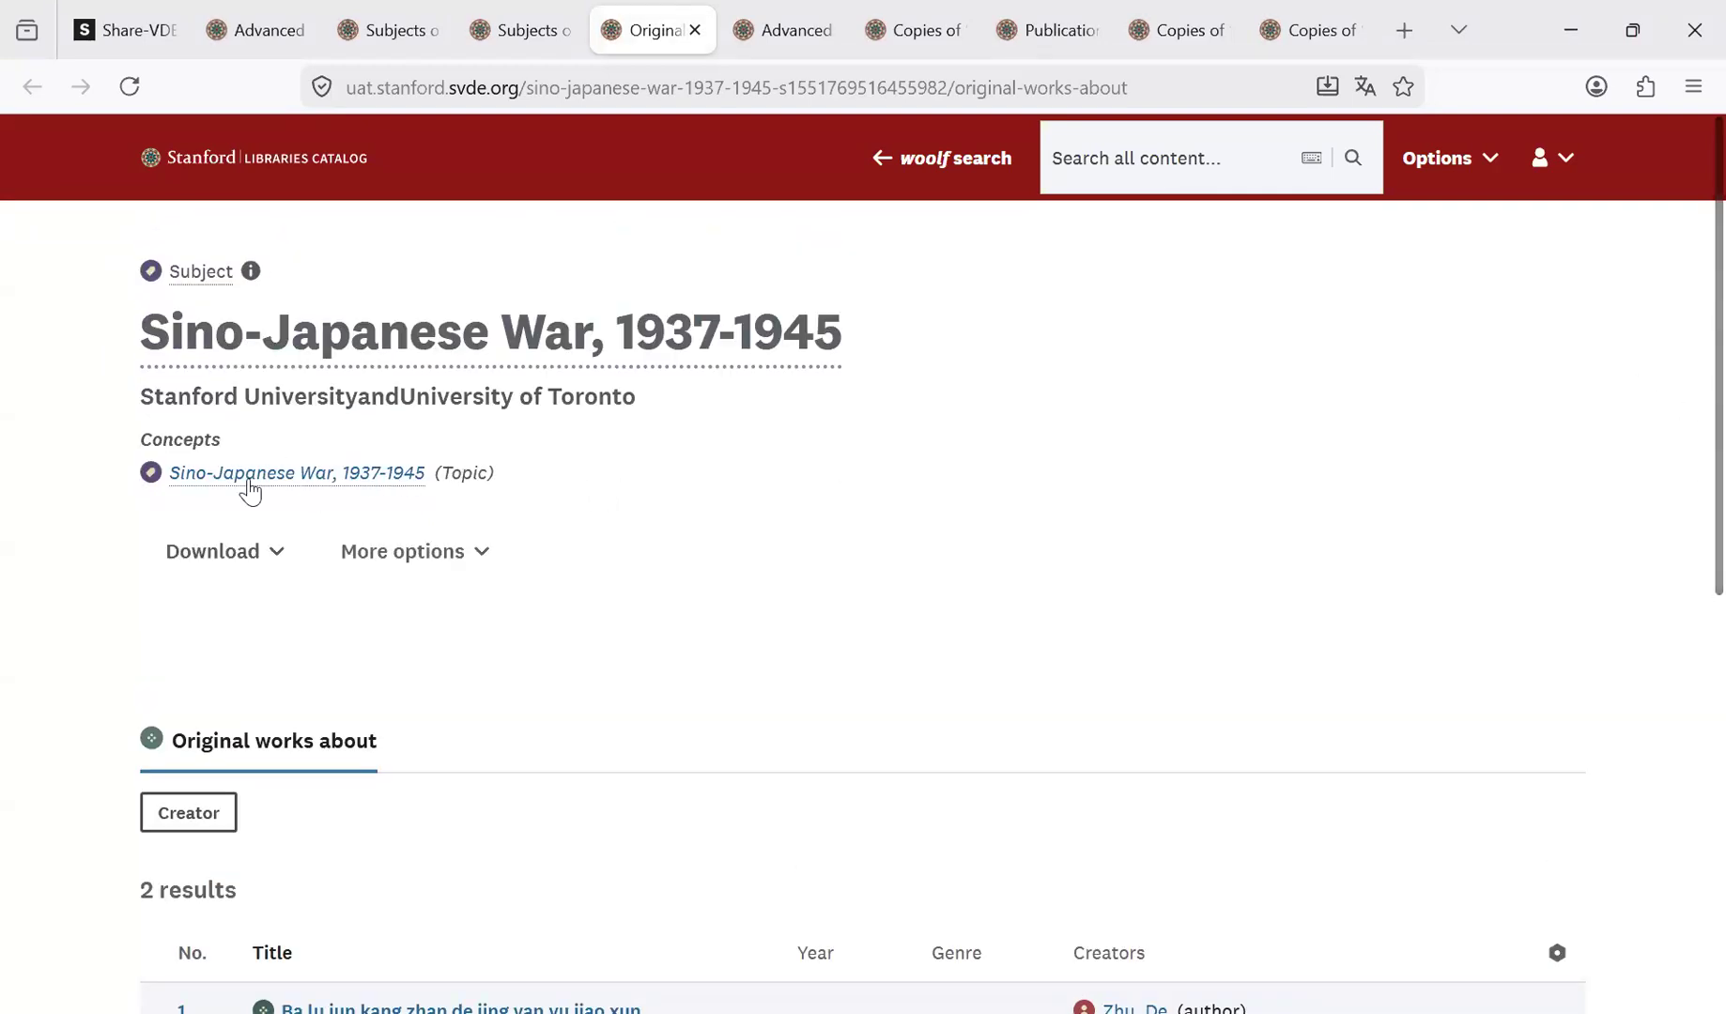
mouse_move(246, 481)
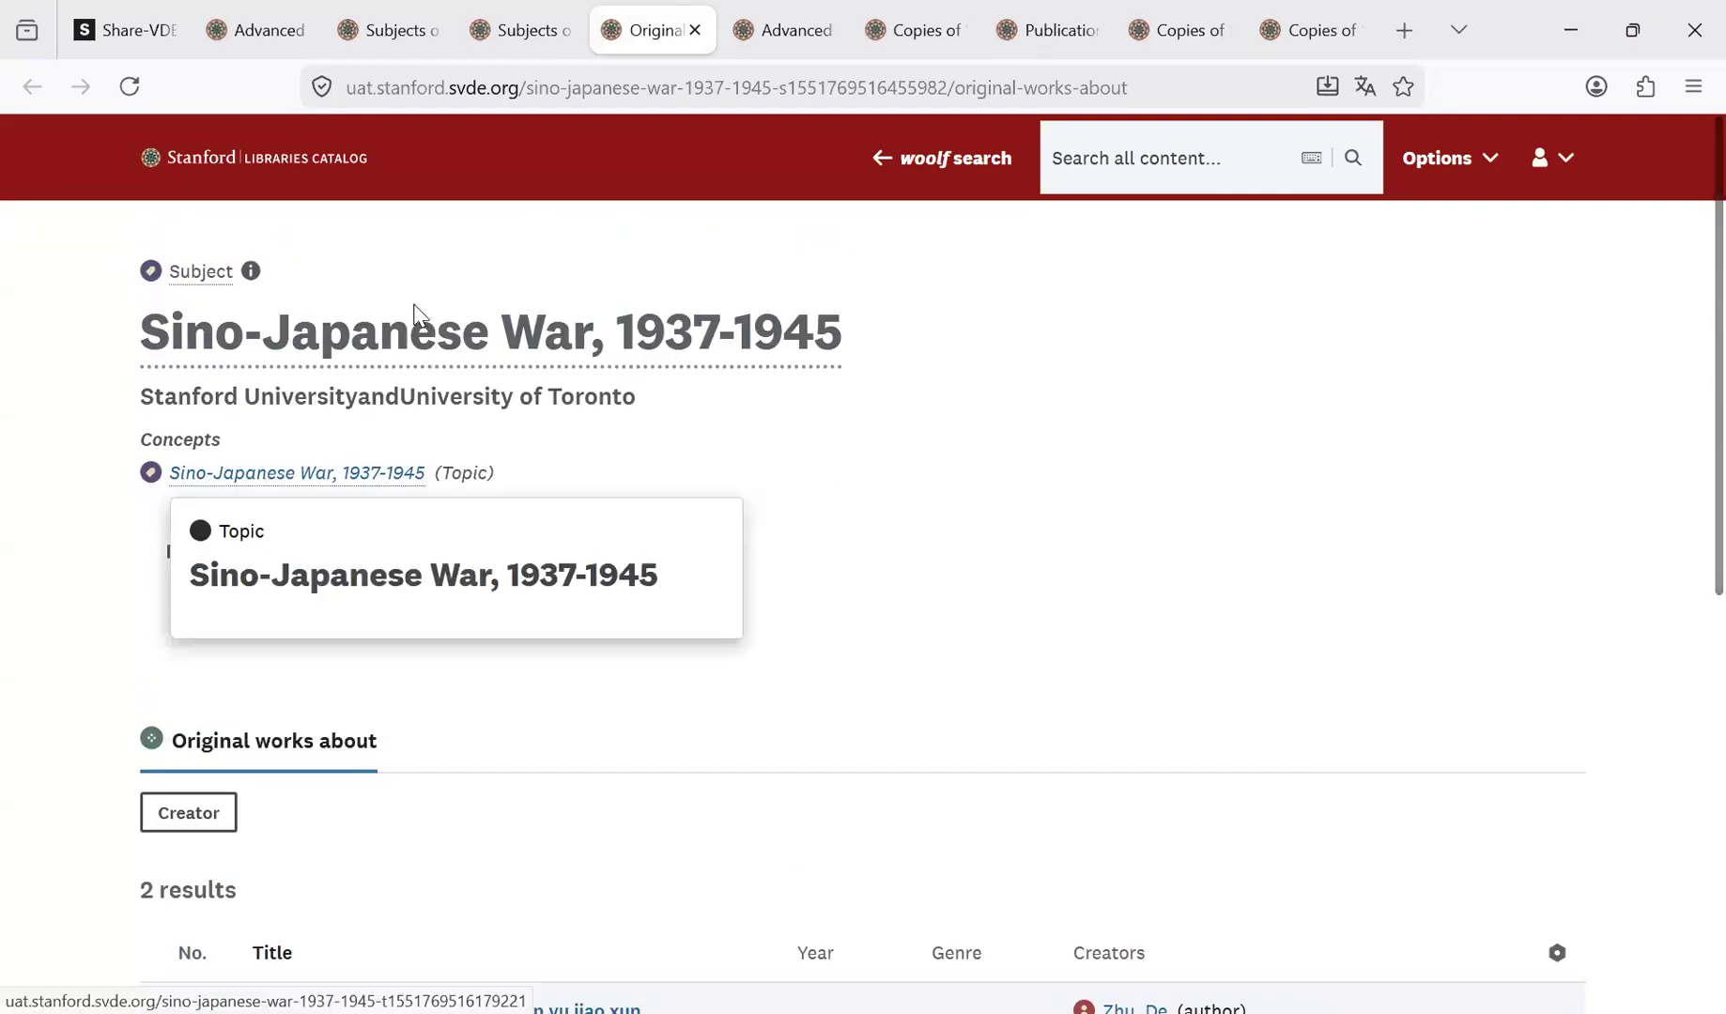
click(530, 28)
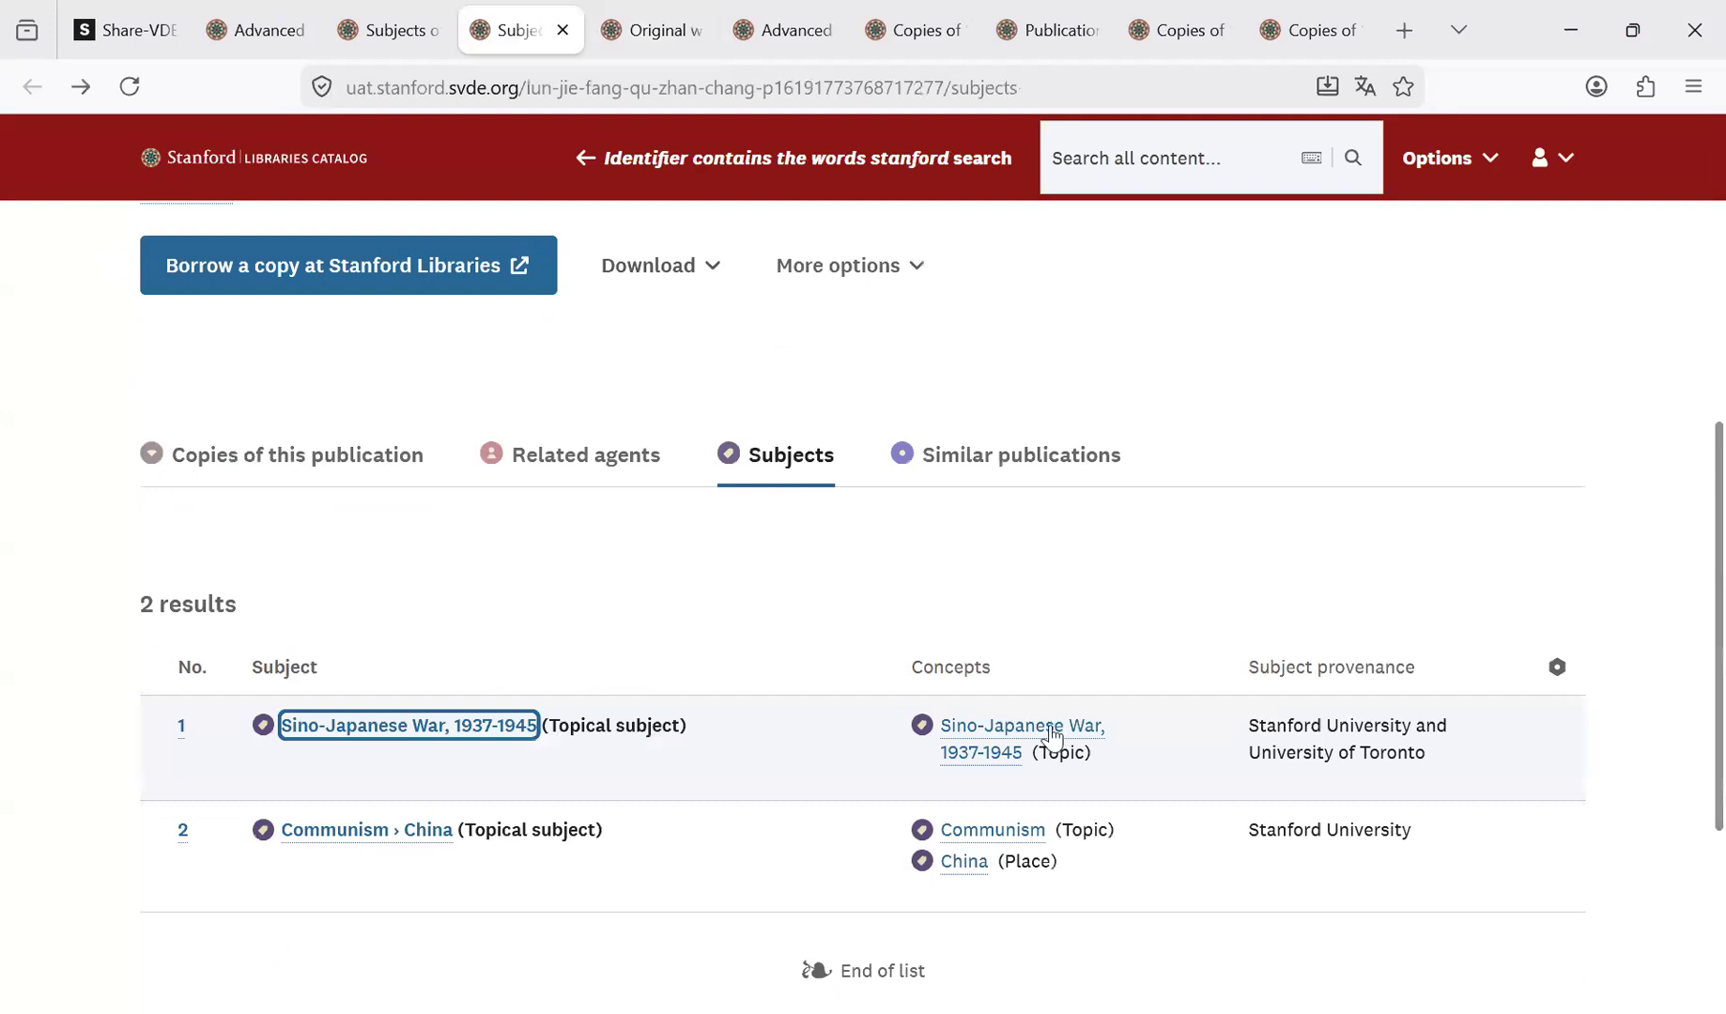
mouse_move(1006, 740)
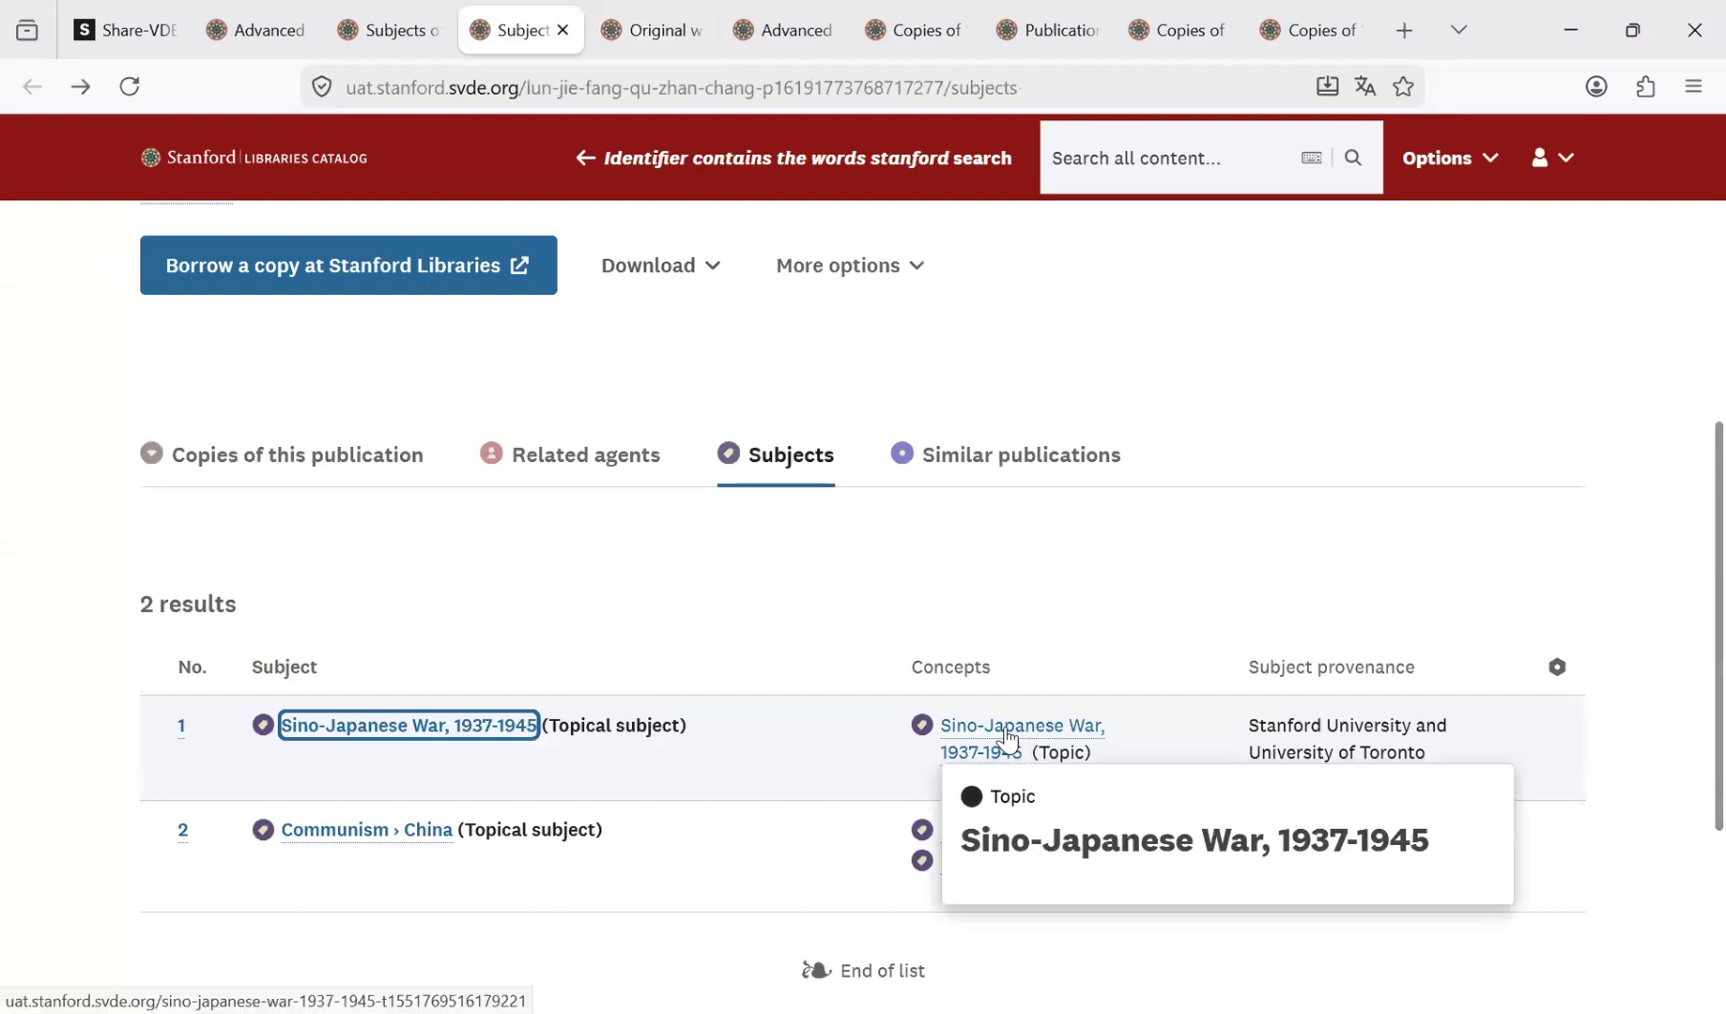
Open the subject "Communism › China" of "Lun jie fang qu zhan chang" in a new tab and examine its concepts and original works.
right_click(375, 835)
click(455, 289)
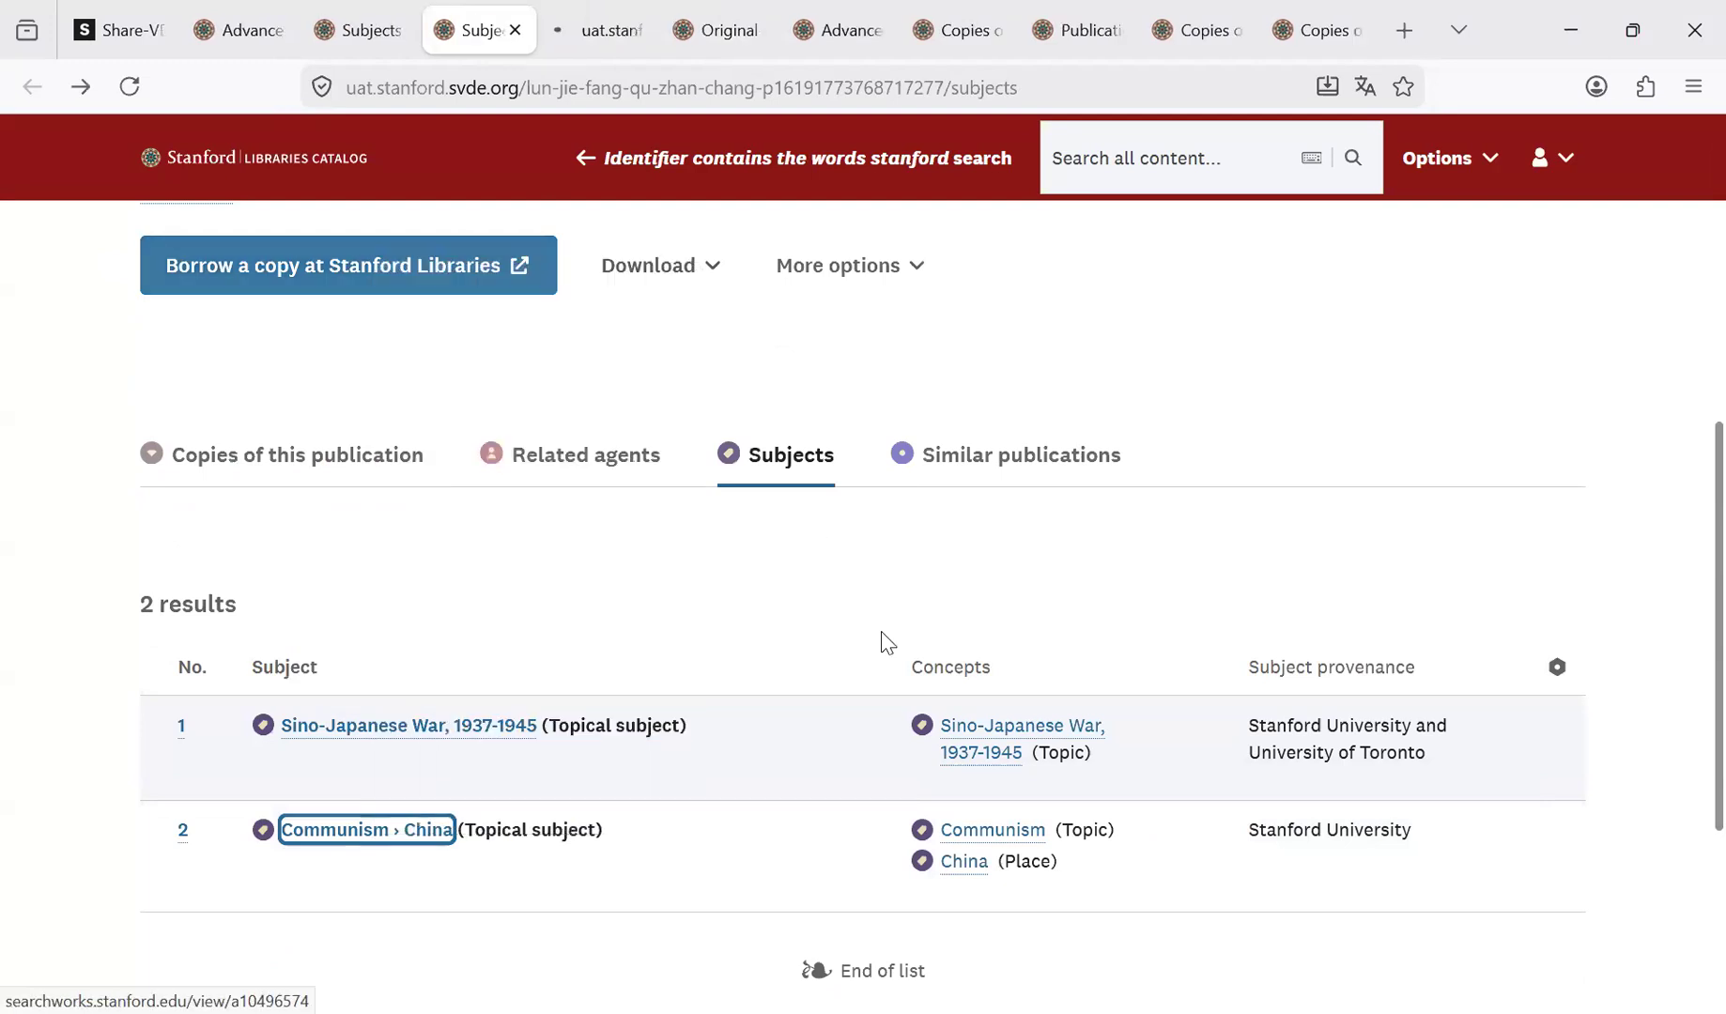
key(ctrl+Tab)
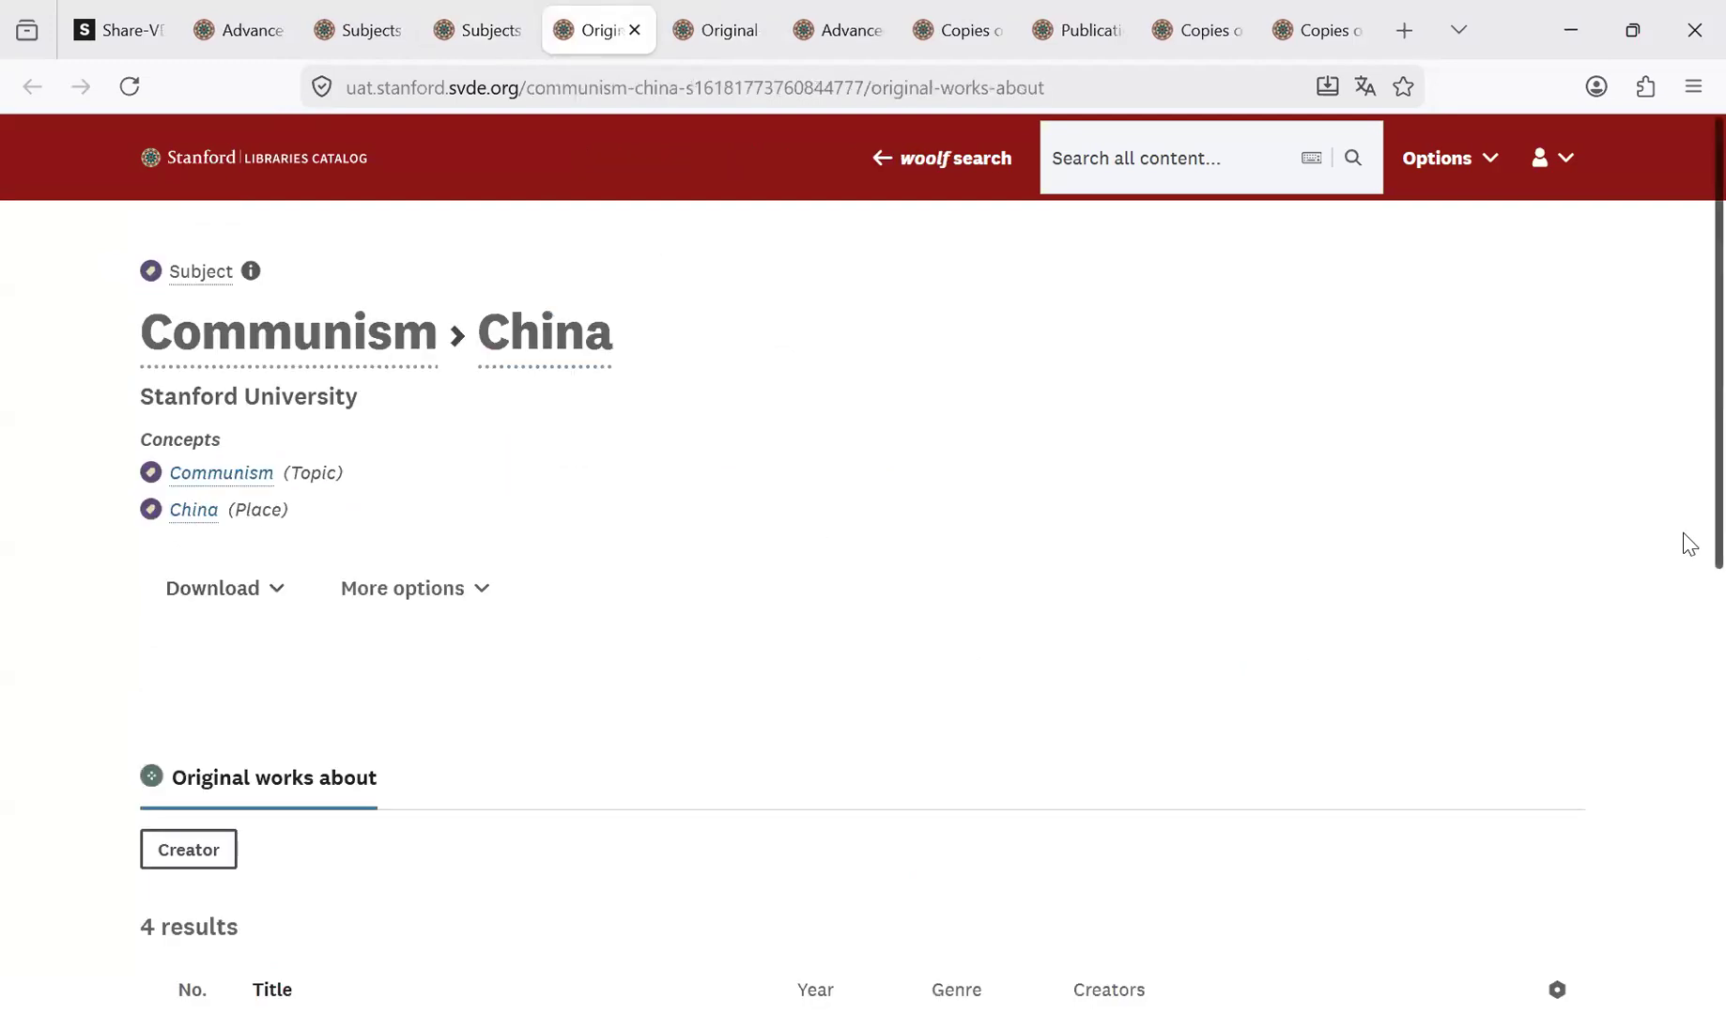
scroll(1691, 507, down, 1)
scroll(1691, 510, up, 1)
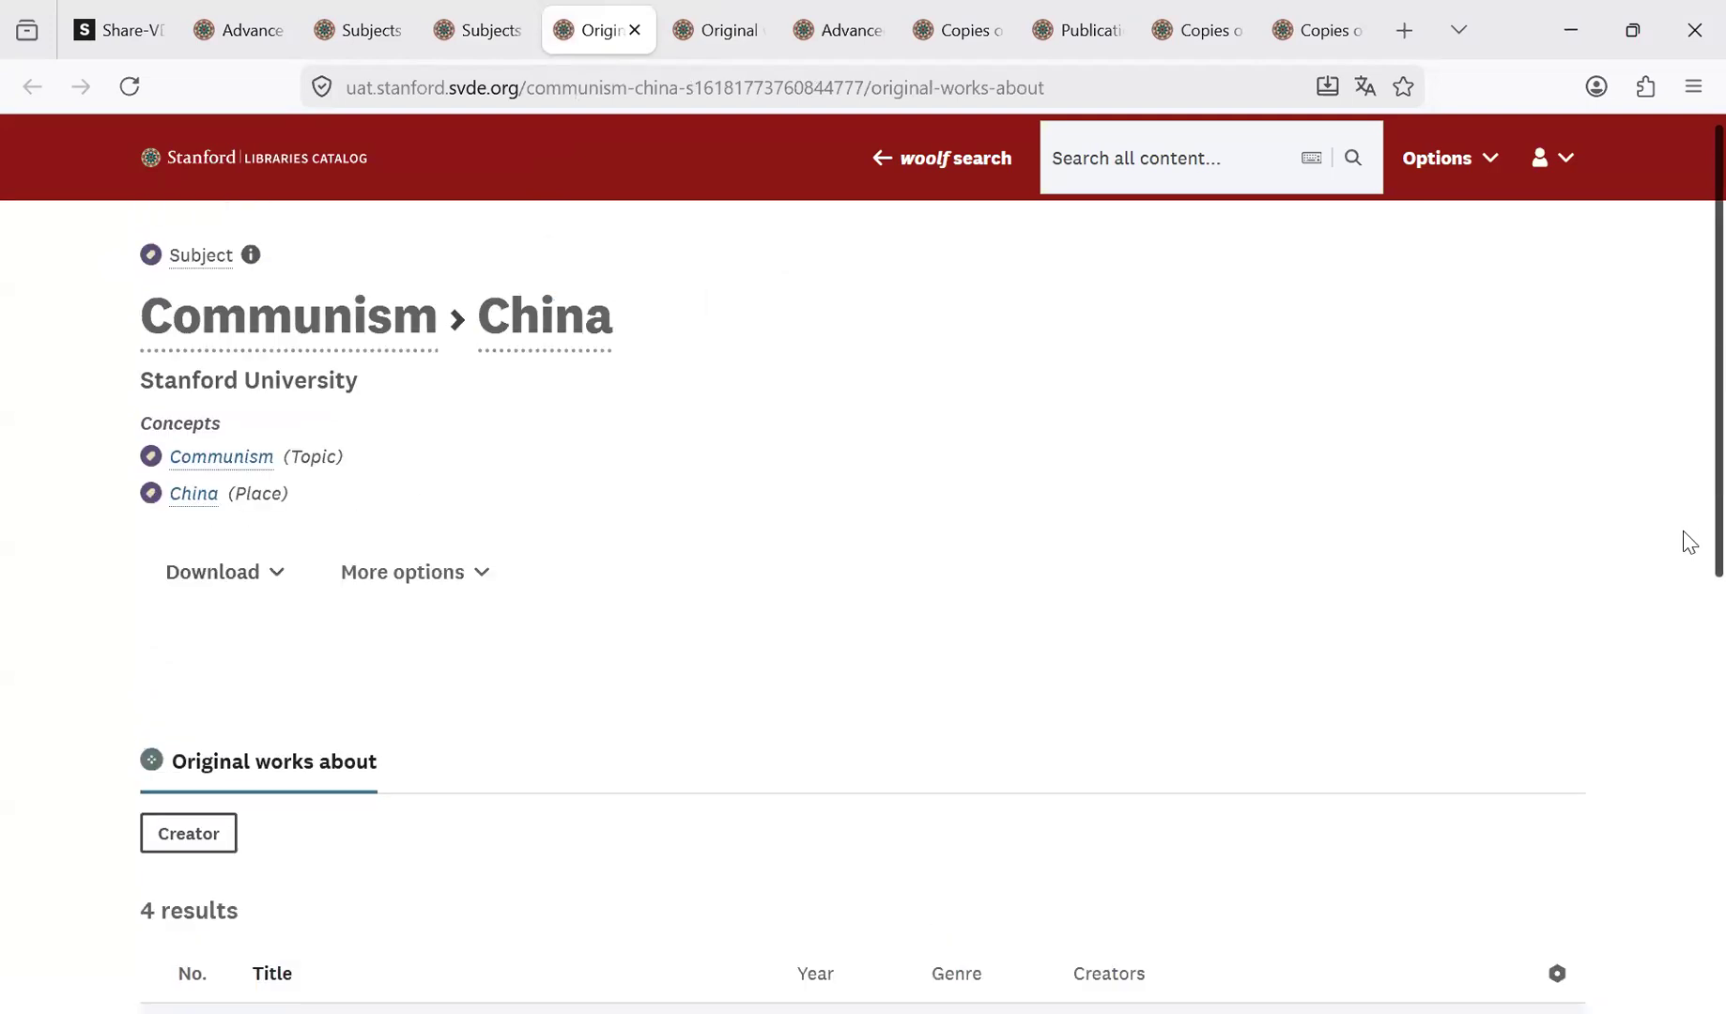
scroll(1691, 564, down, 2)
scroll(1691, 524, up, 2)
scroll(1691, 524, up, 1)
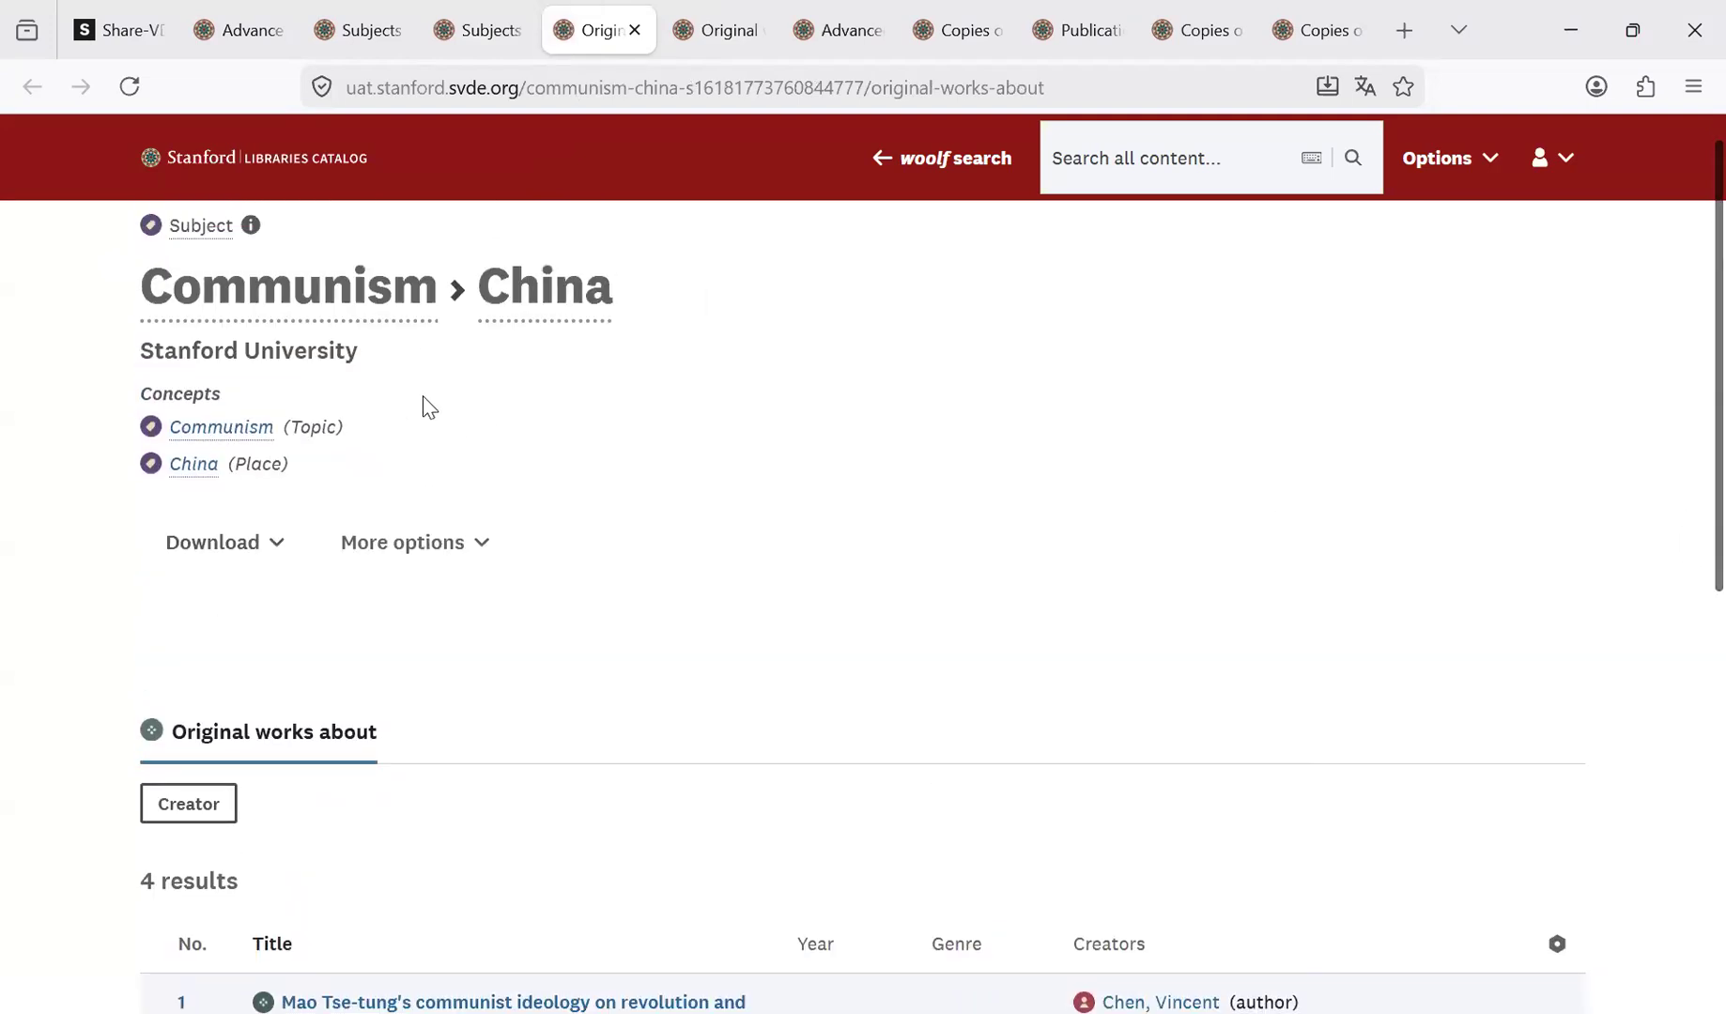
Open the "Communism" topic concept of the "Communism › China" subject in a new tab.
right_click(222, 432)
click(315, 475)
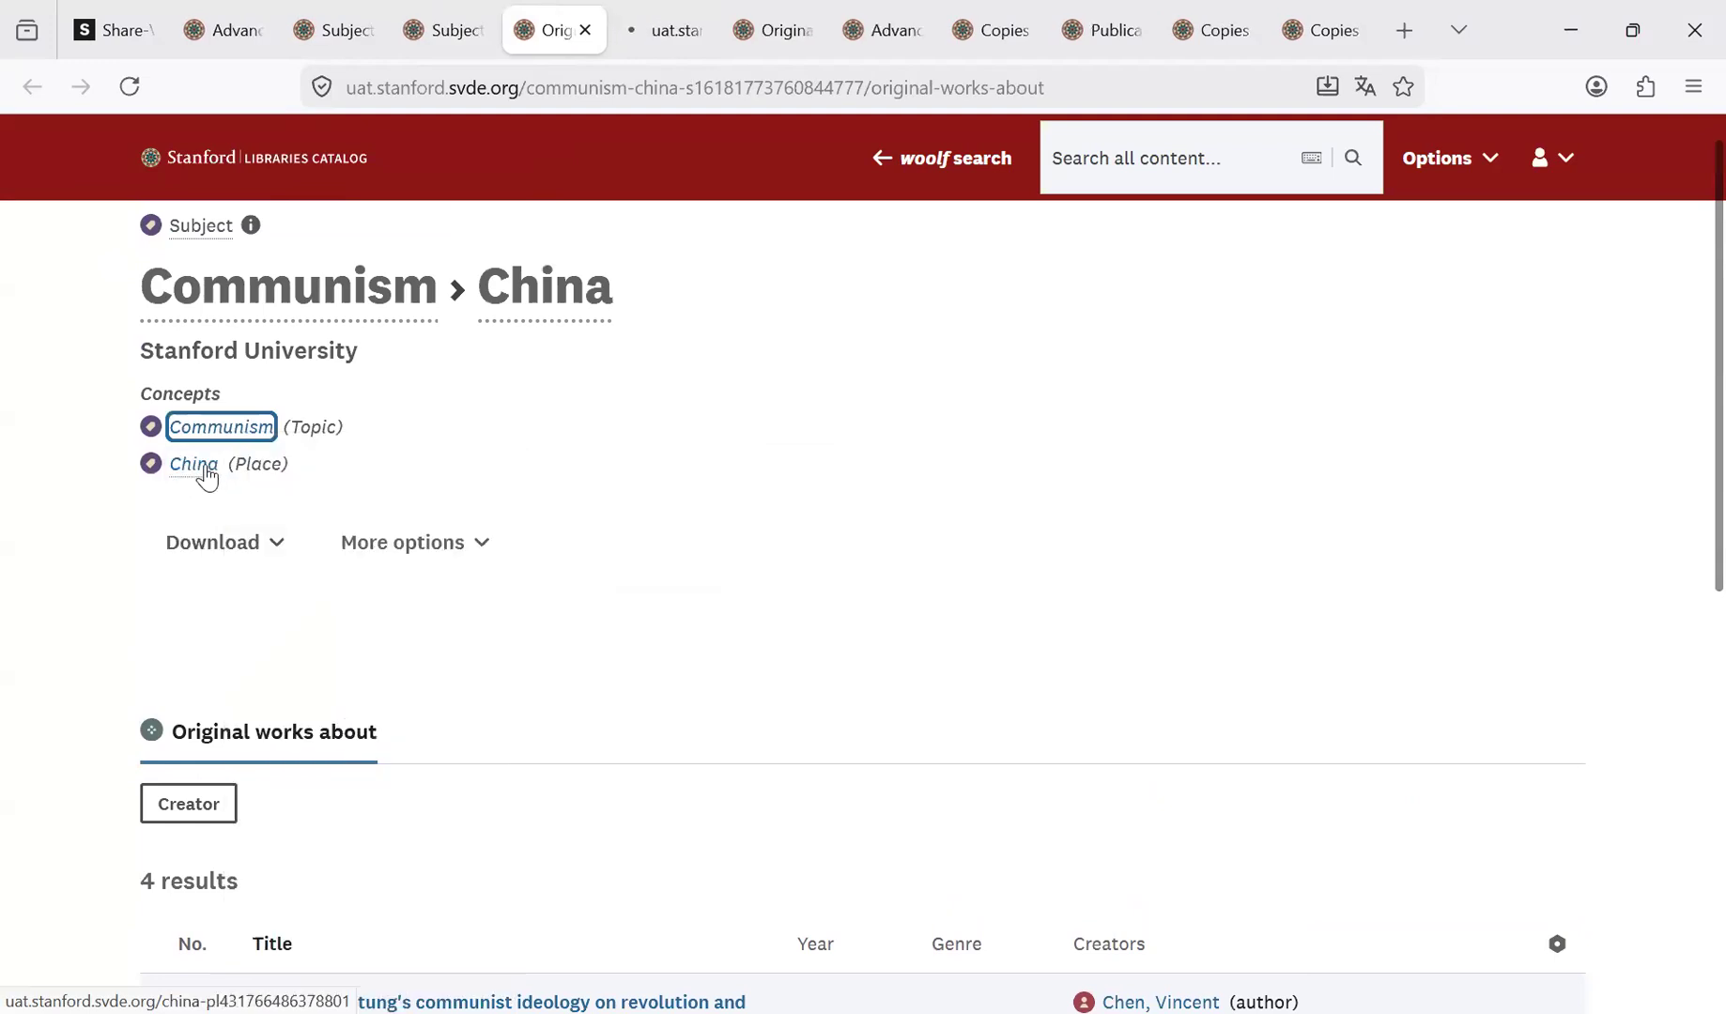
Open the "China" place concept of the "Communism › China" subject in a new tab.
right_click(197, 467)
click(272, 493)
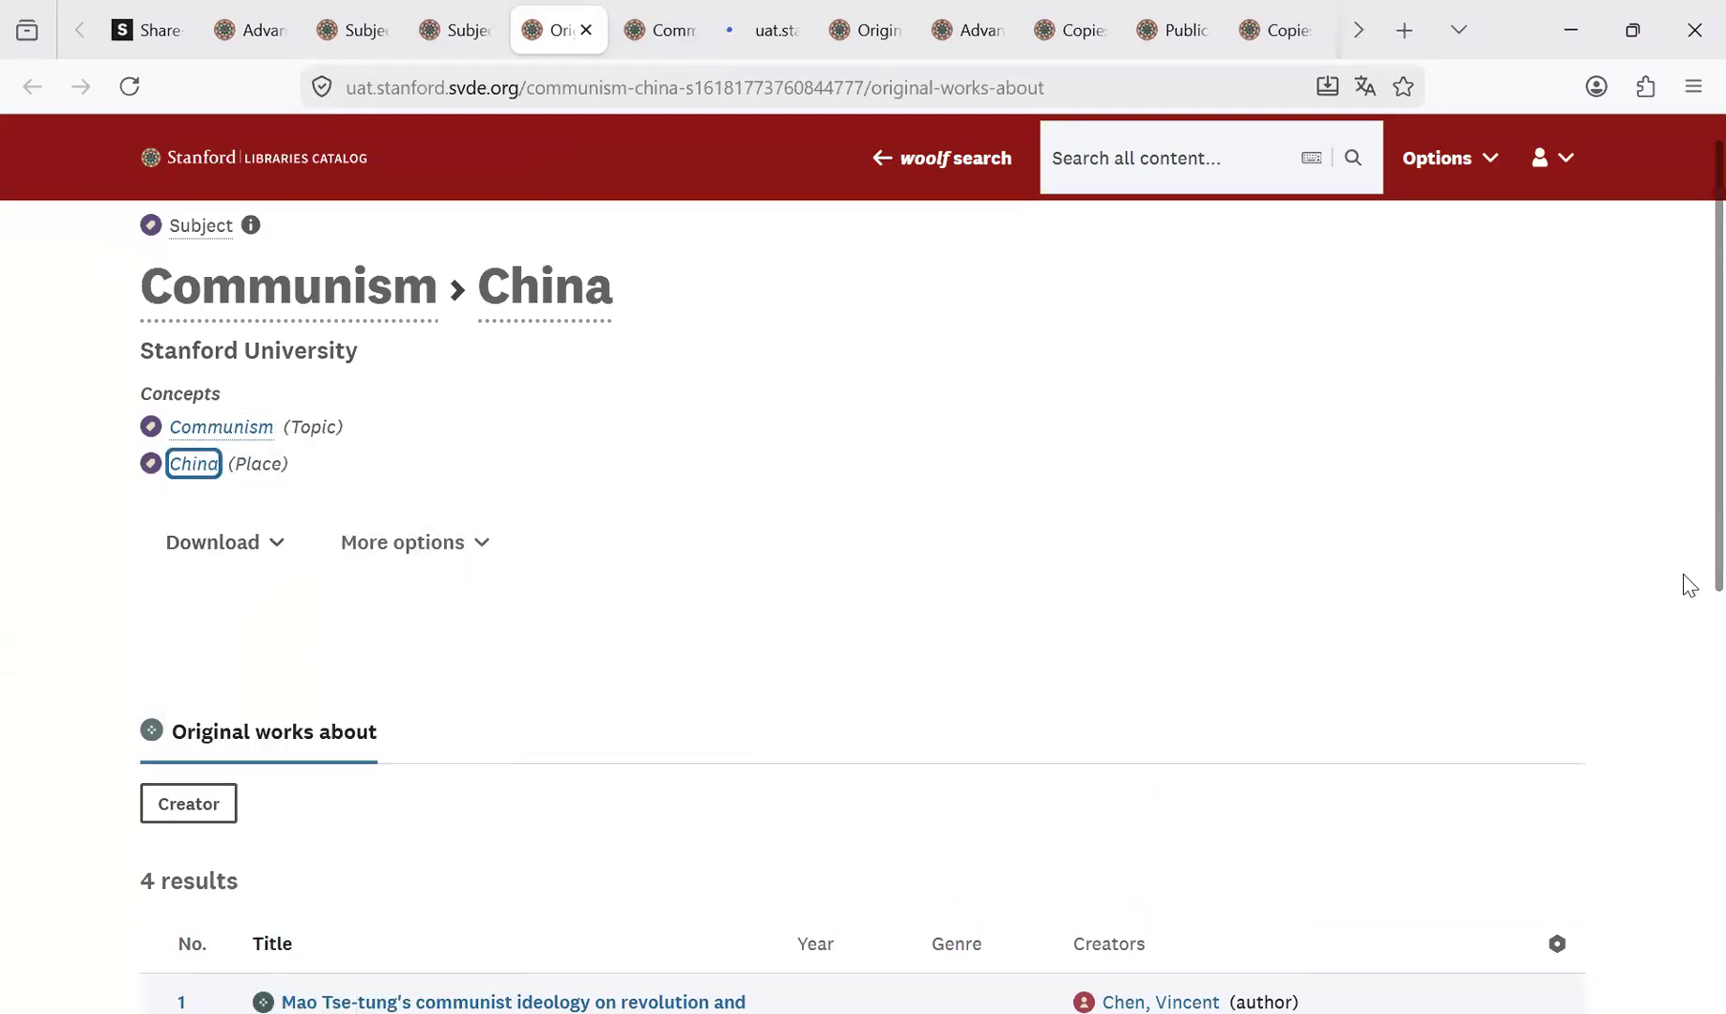
scroll(1687, 615, down, 1)
scroll(1690, 566, up, 1)
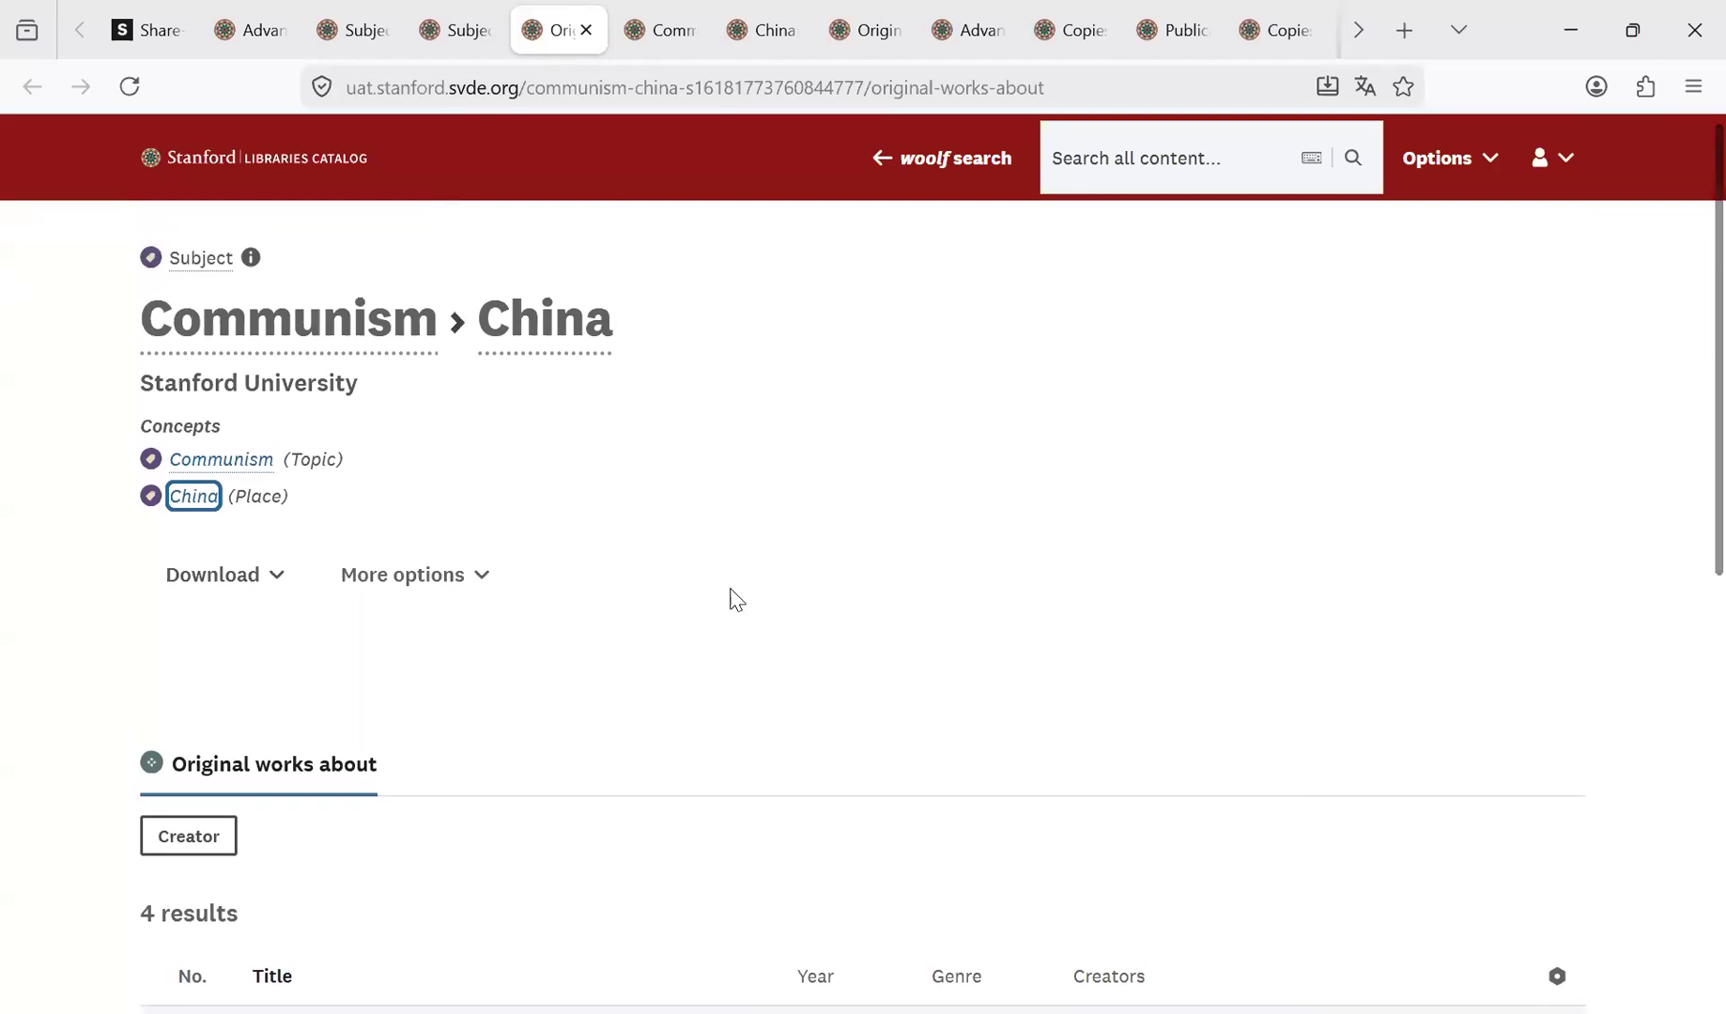
Examine the original works about "Communism › China", view the "China" place page and return to the subject page.
scroll(1685, 488, down, 3)
scroll(1686, 637, down, 2)
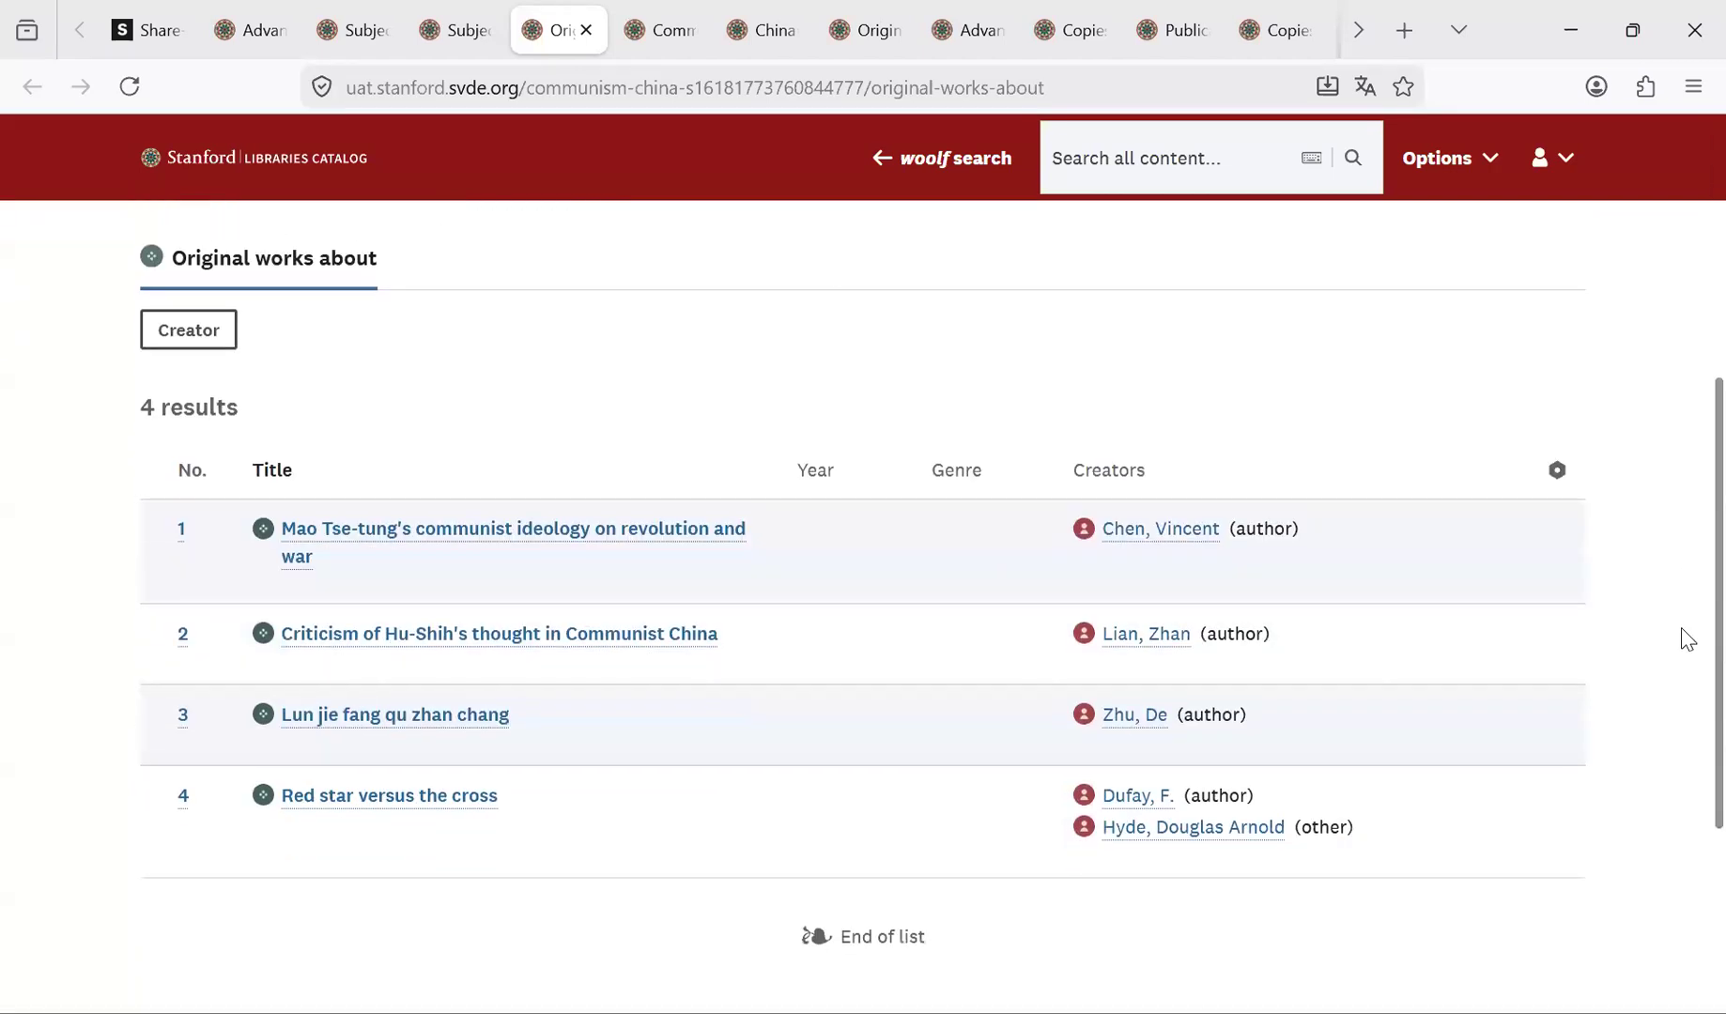
scroll(1684, 606, up, 1)
scroll(1686, 507, up, 4)
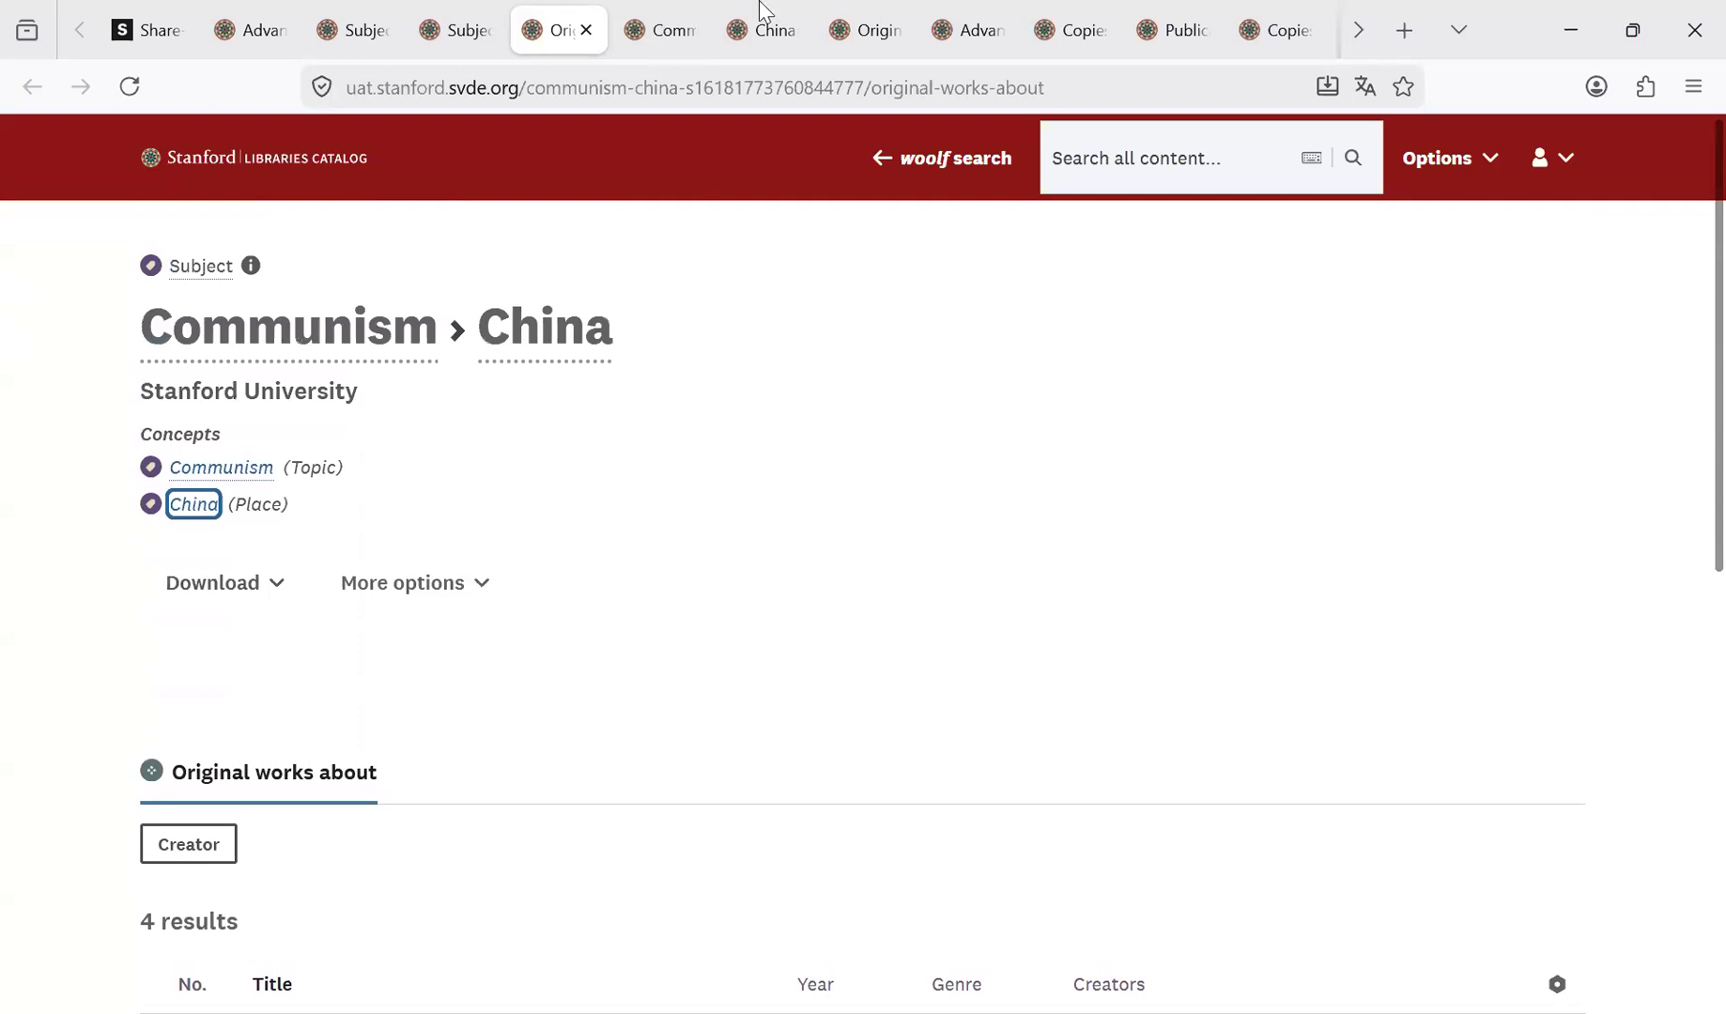
click(737, 19)
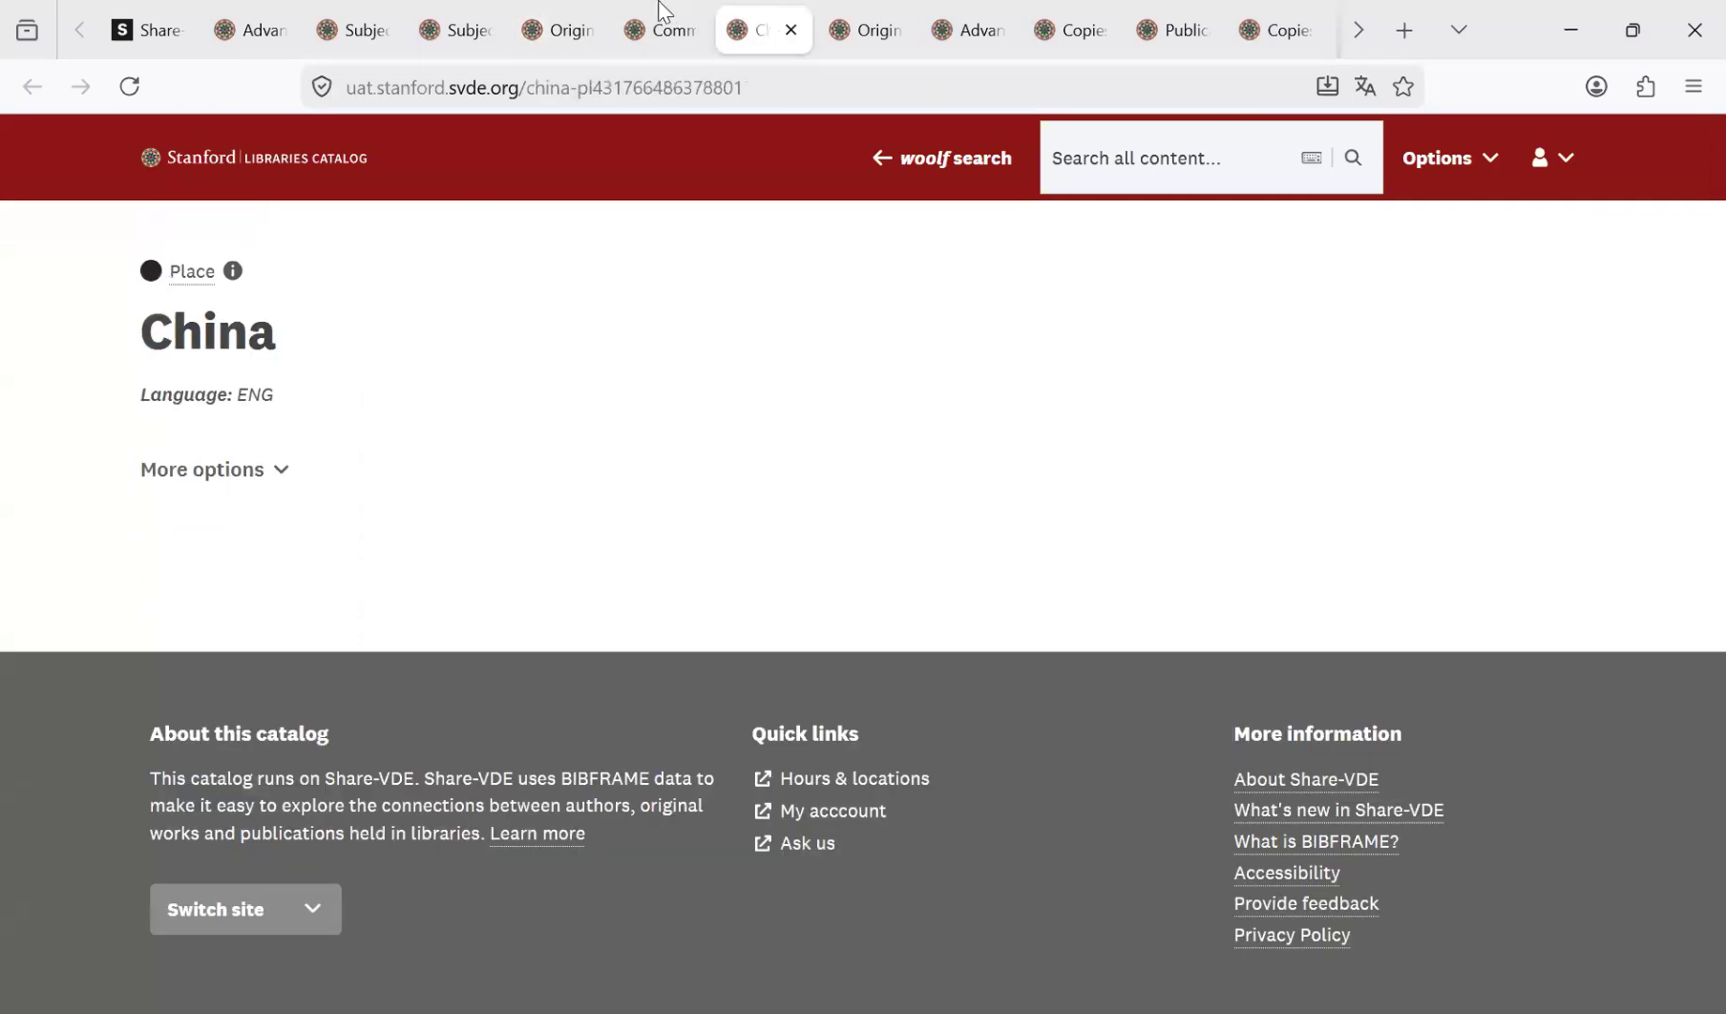
click(542, 28)
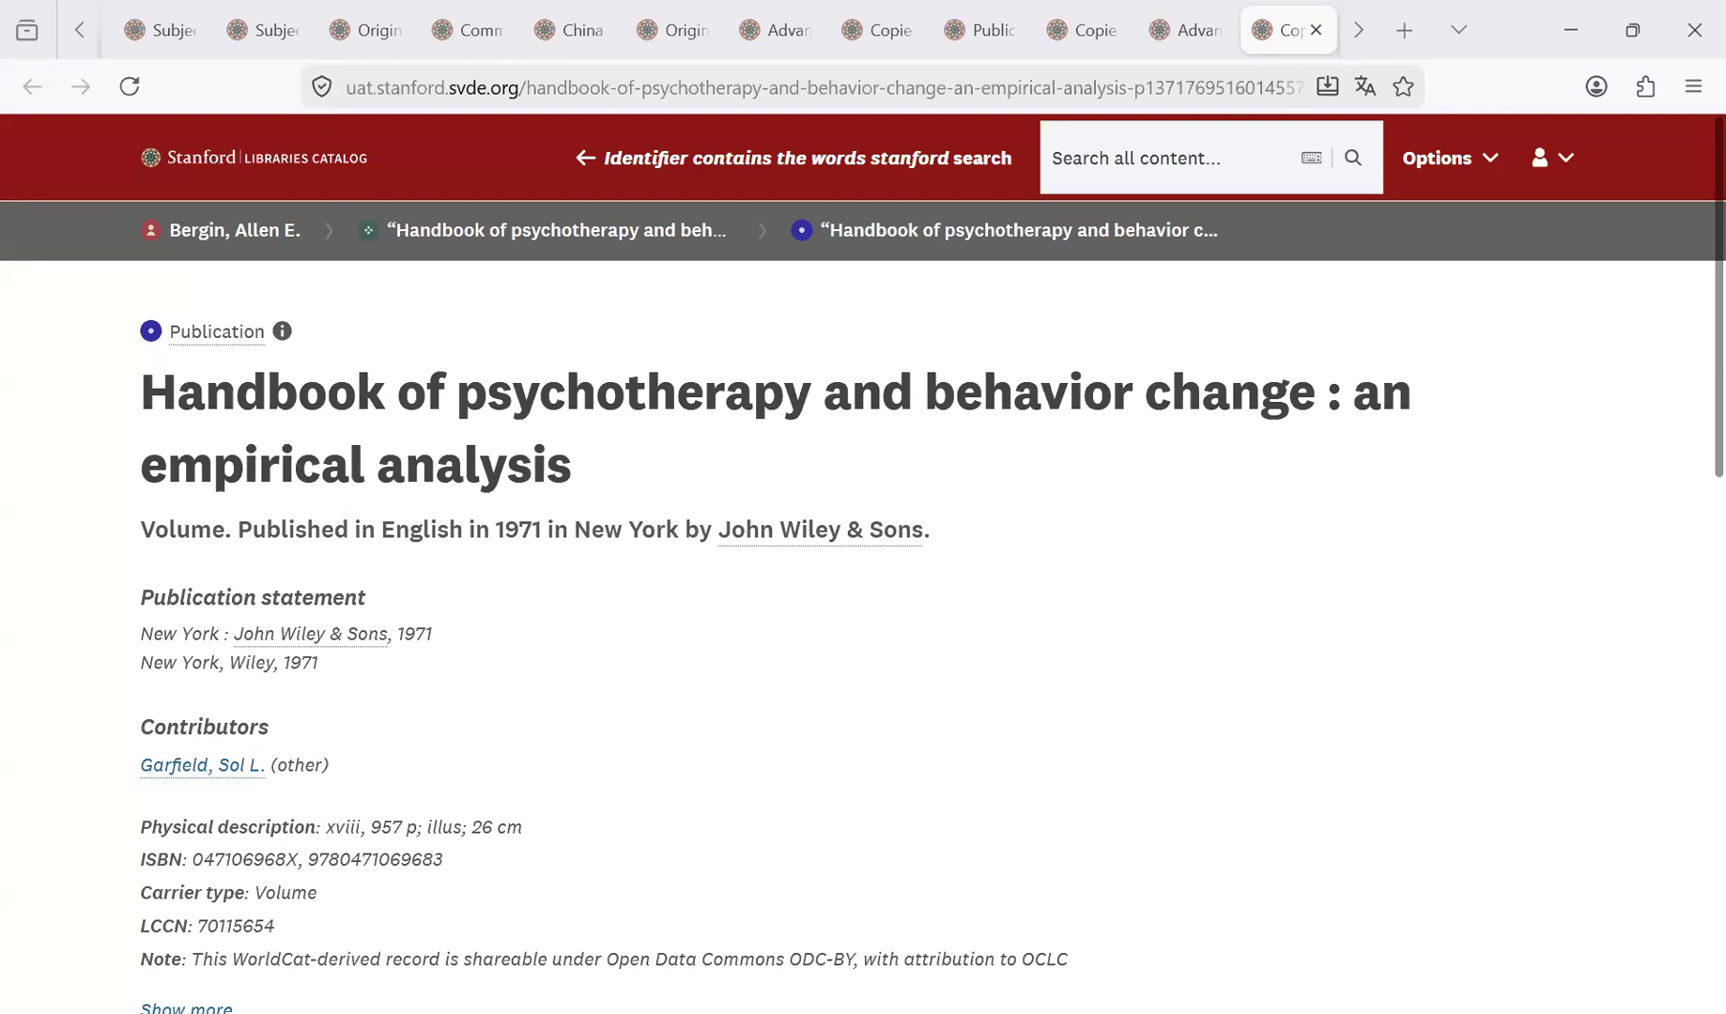
Examine the publication details and copies list of "Handbook of psychotherapy and behavior change : an empirical analysis".
scroll(1684, 442, down, 3)
scroll(1690, 446, up, 2)
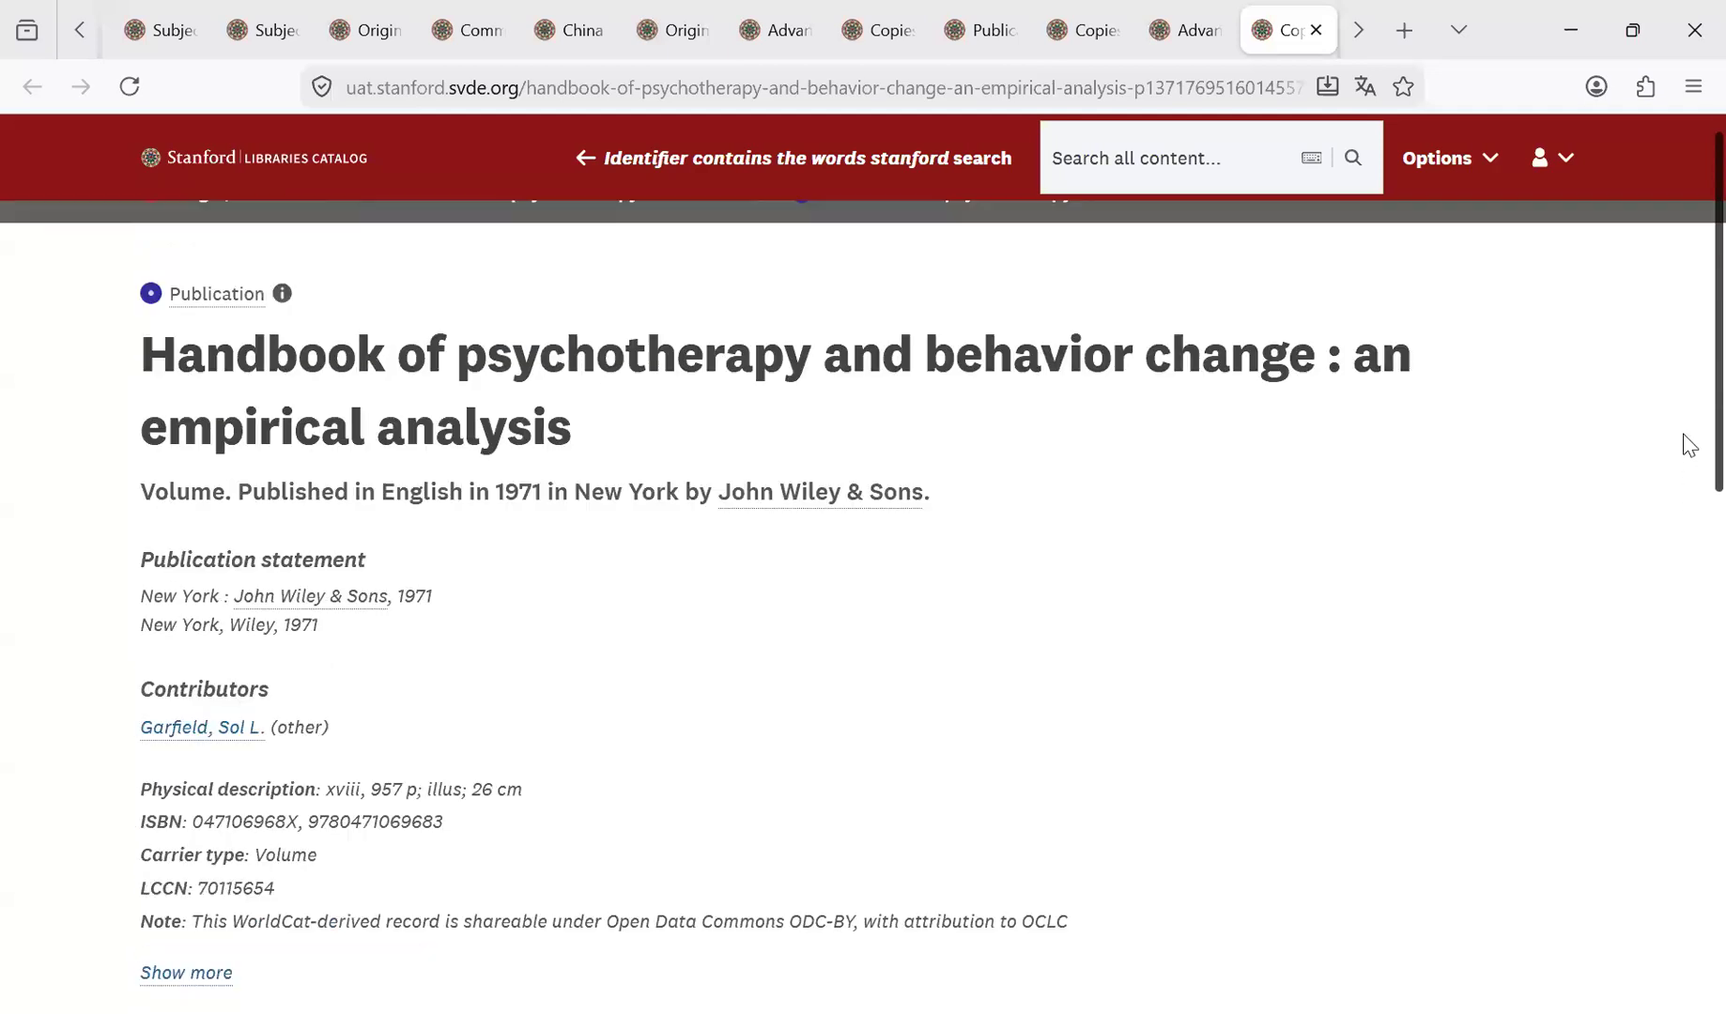
drag(1683, 434, 1683, 409)
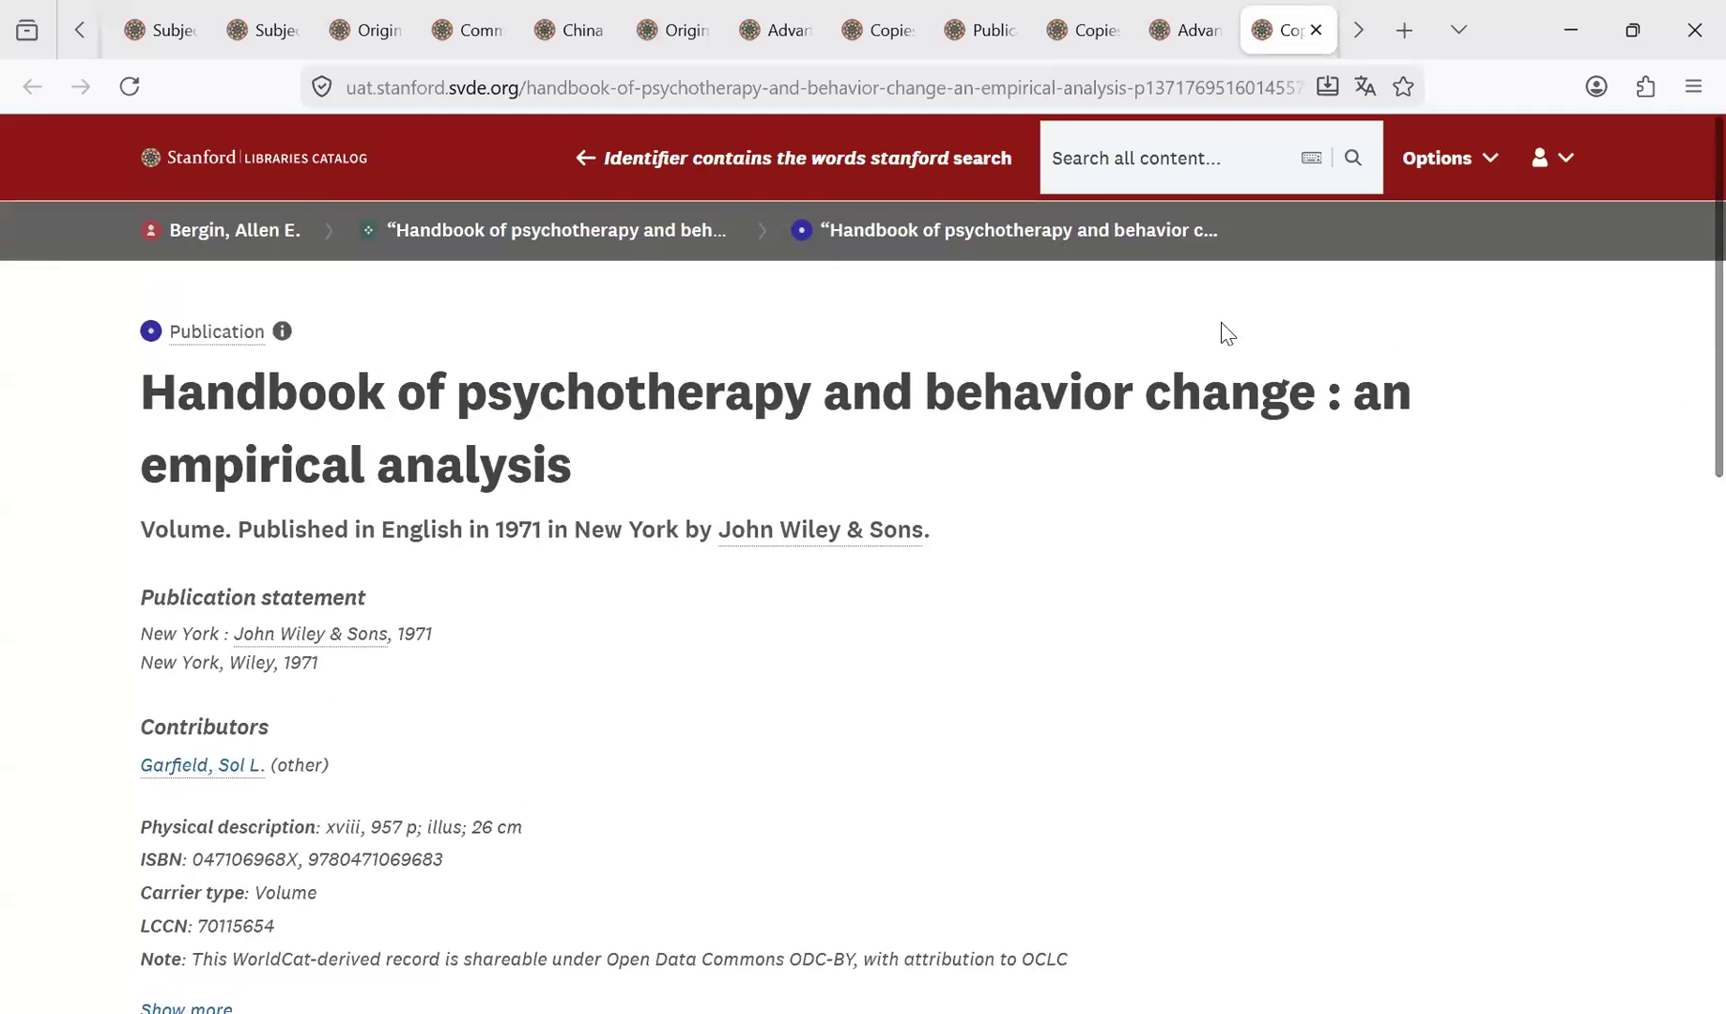
mouse_move(194, 243)
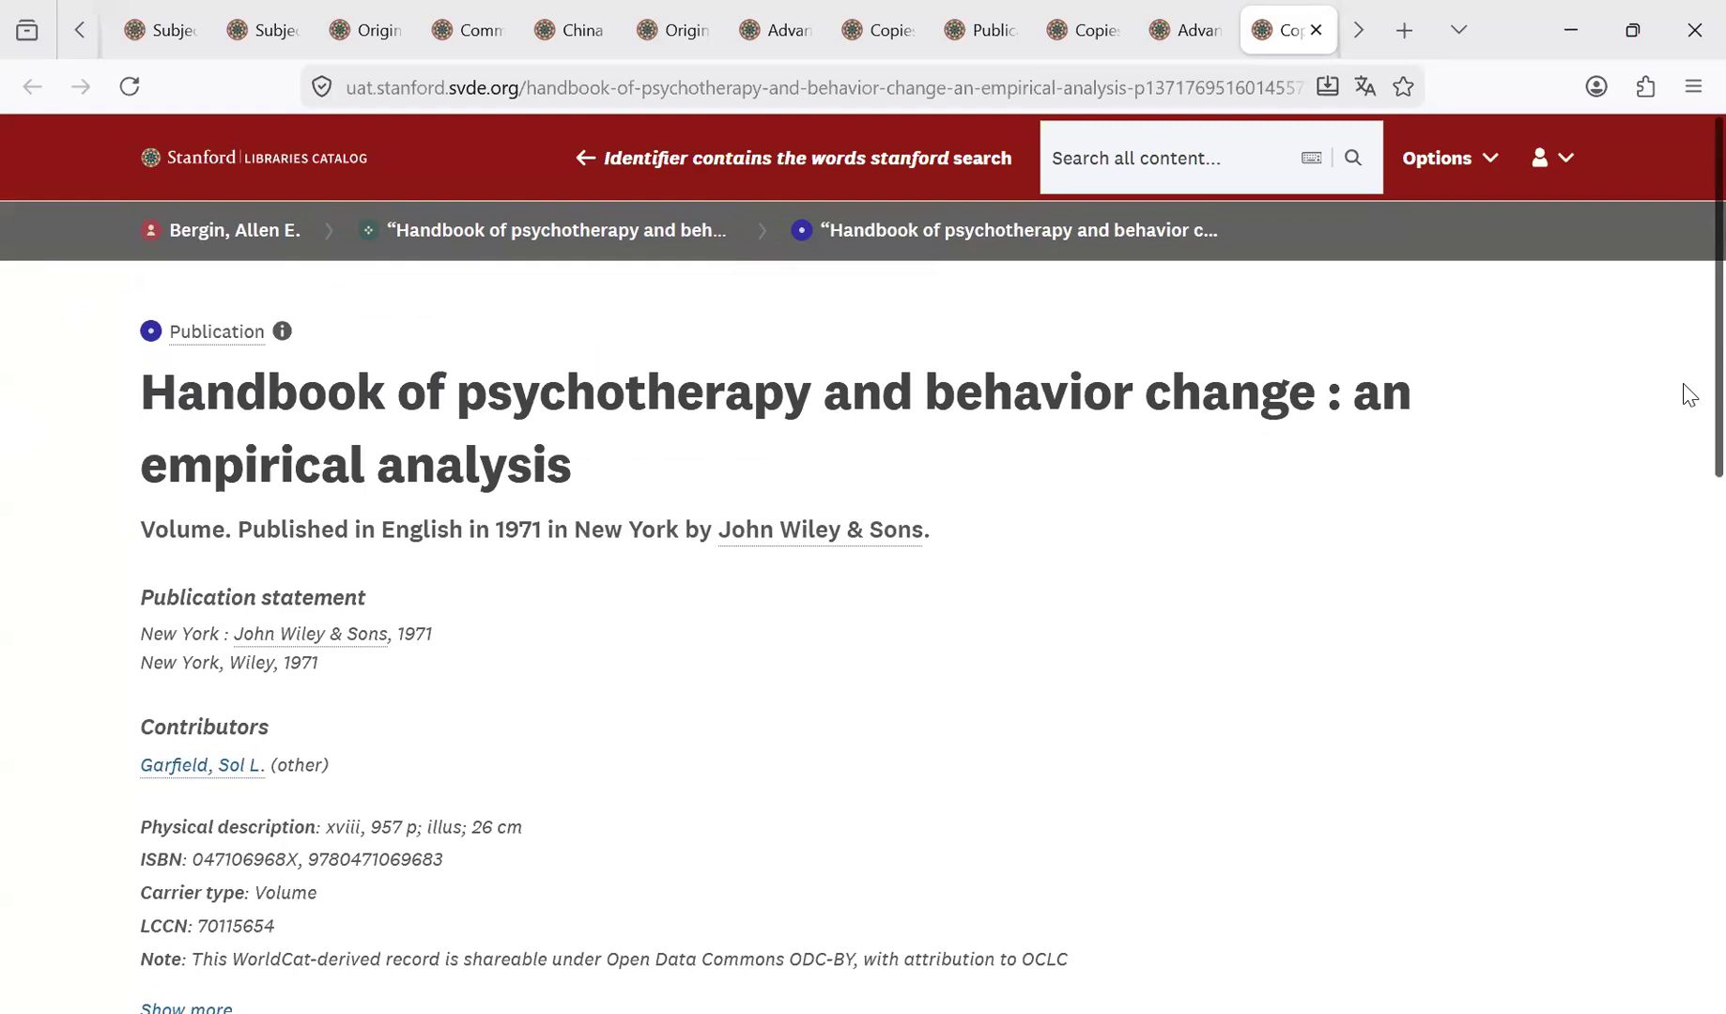
drag(1688, 395, 1689, 695)
scroll(1689, 695, down, 3)
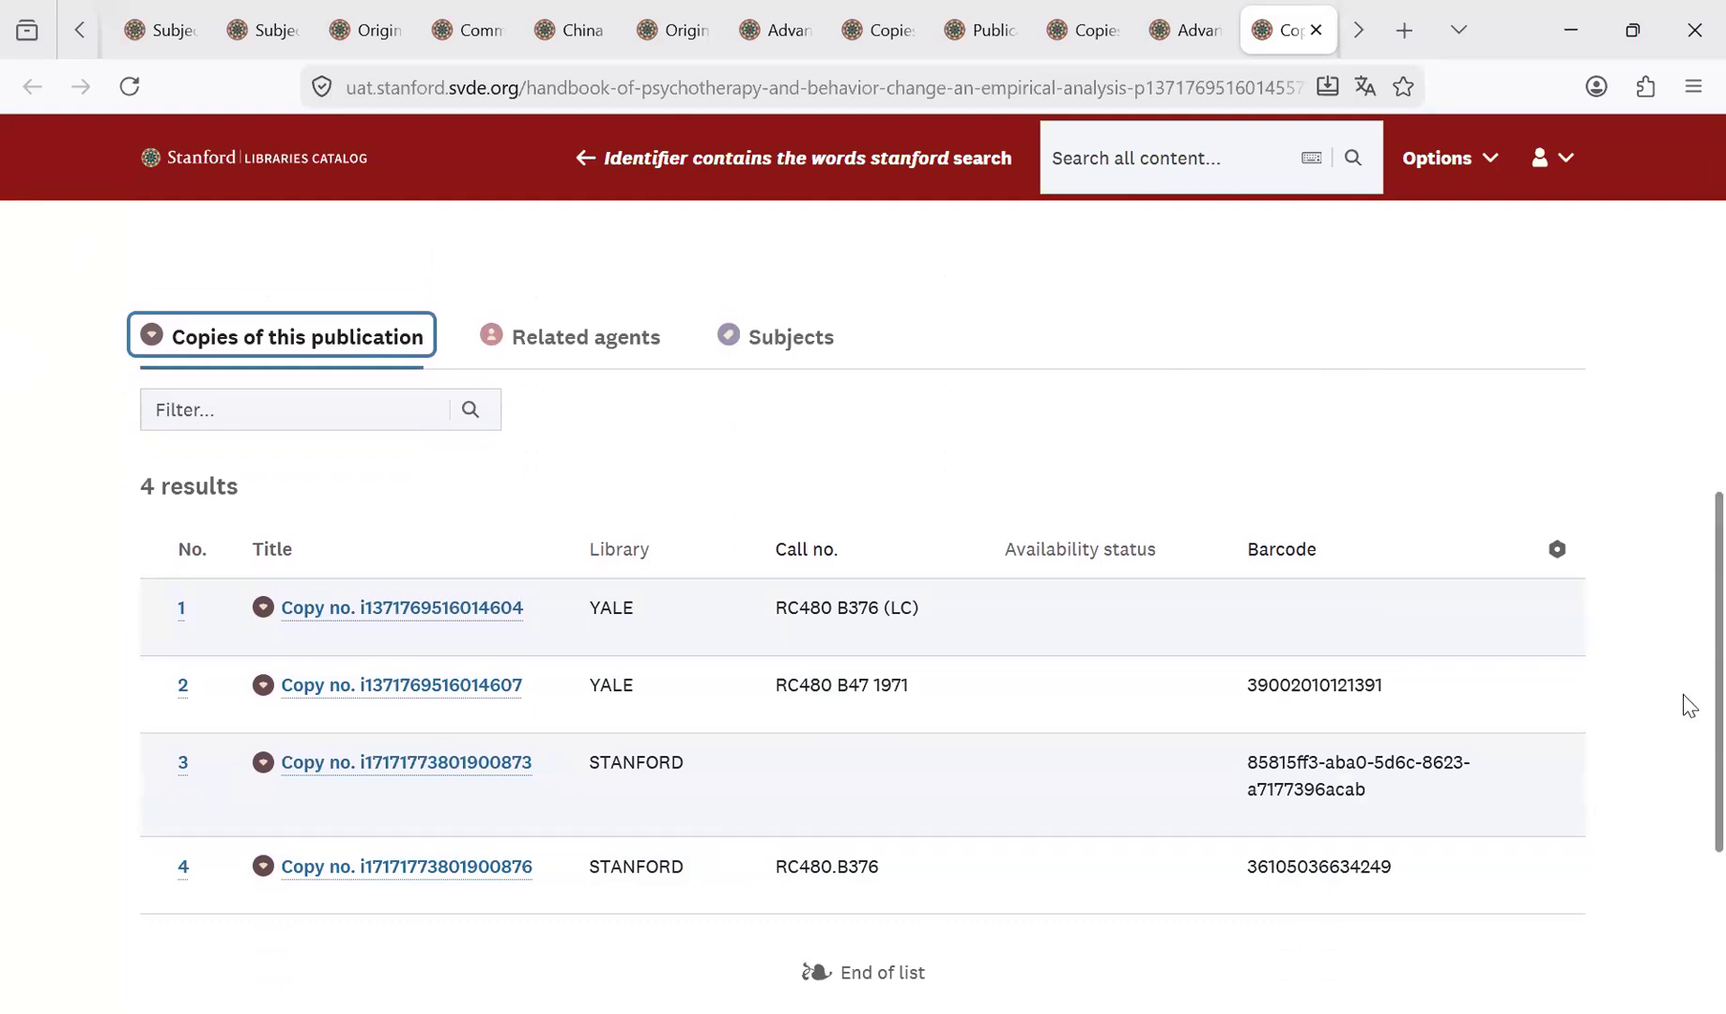
scroll(1685, 602, up, 4)
scroll(1687, 450, up, 4)
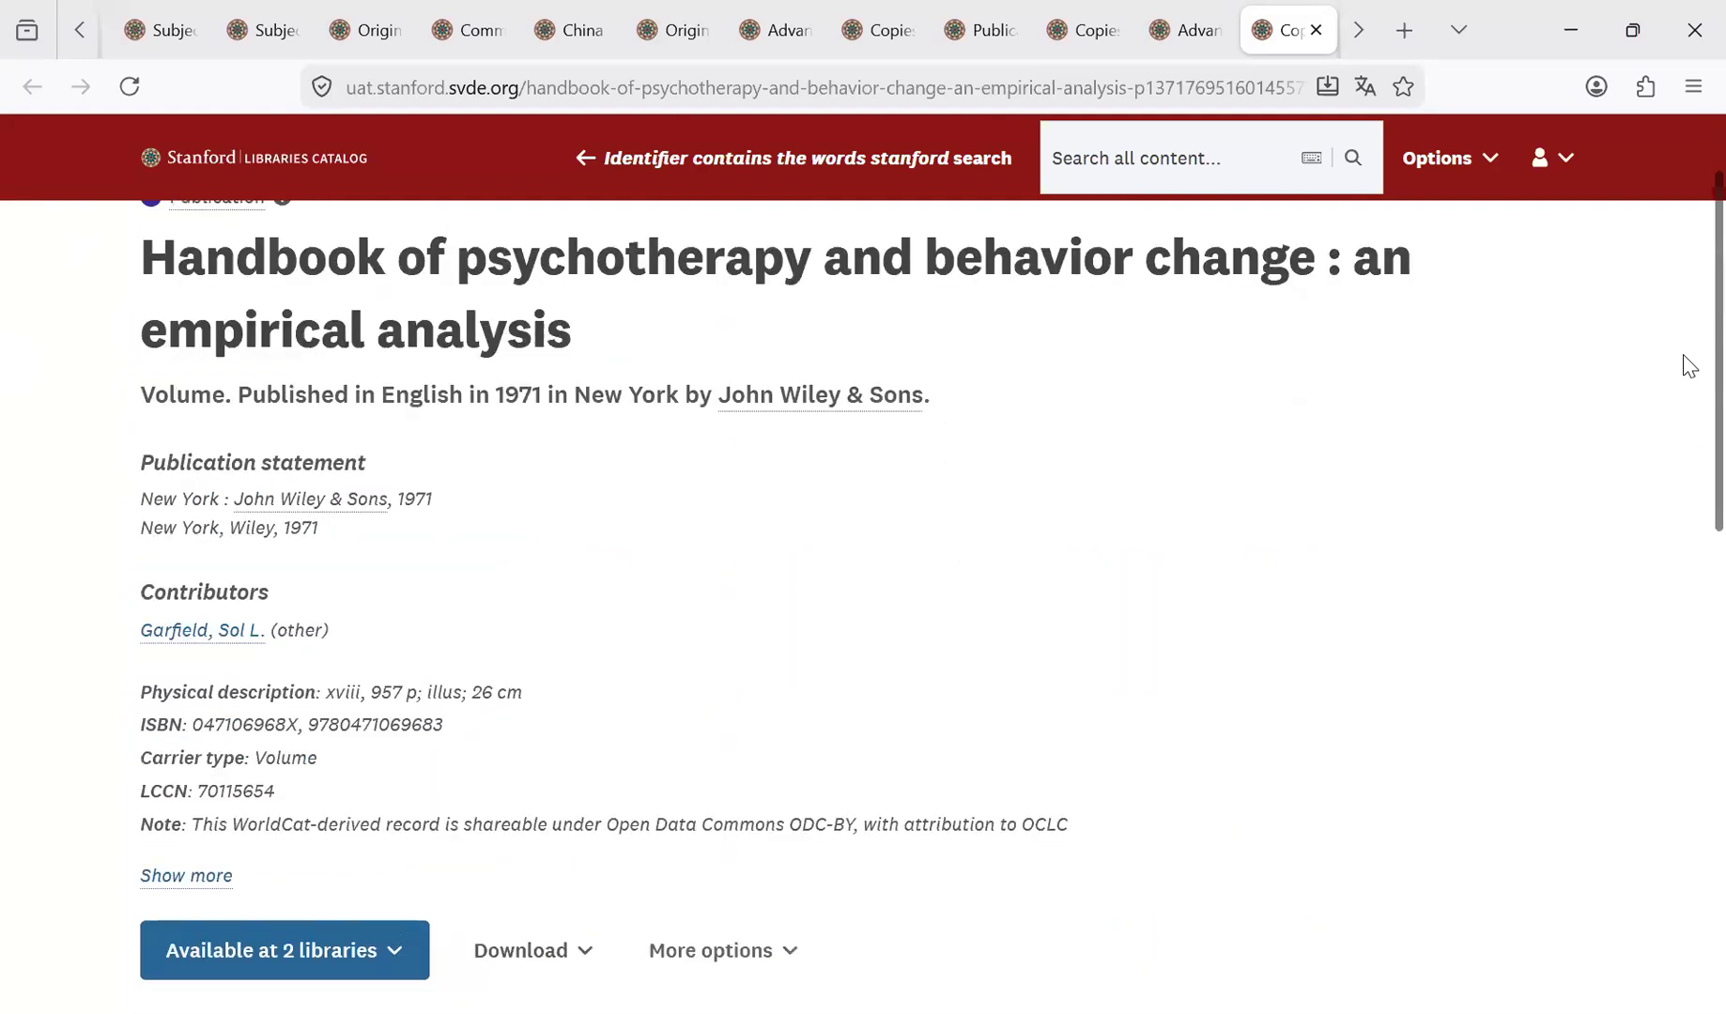
scroll(1686, 470, down, 5)
scroll(1689, 528, down, 6)
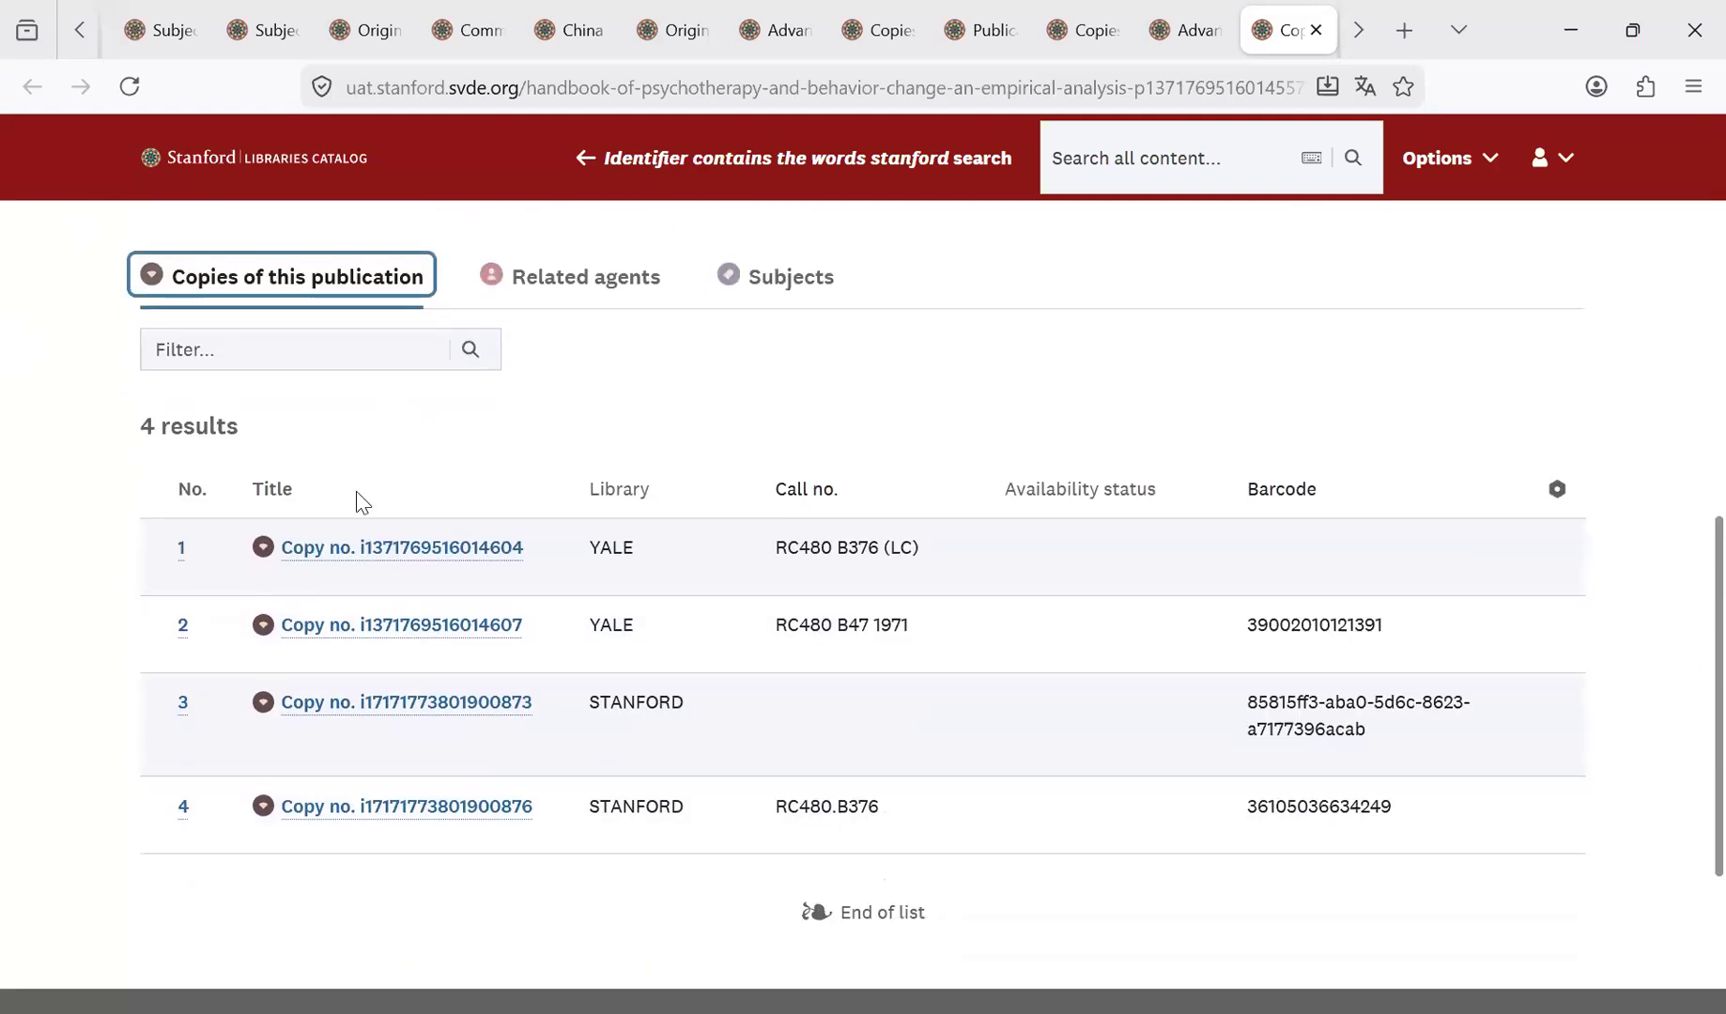
Open the Stanford Libraries record and the Yale University Library record of the handbook from its library availability options.
scroll(1683, 443, up, 4)
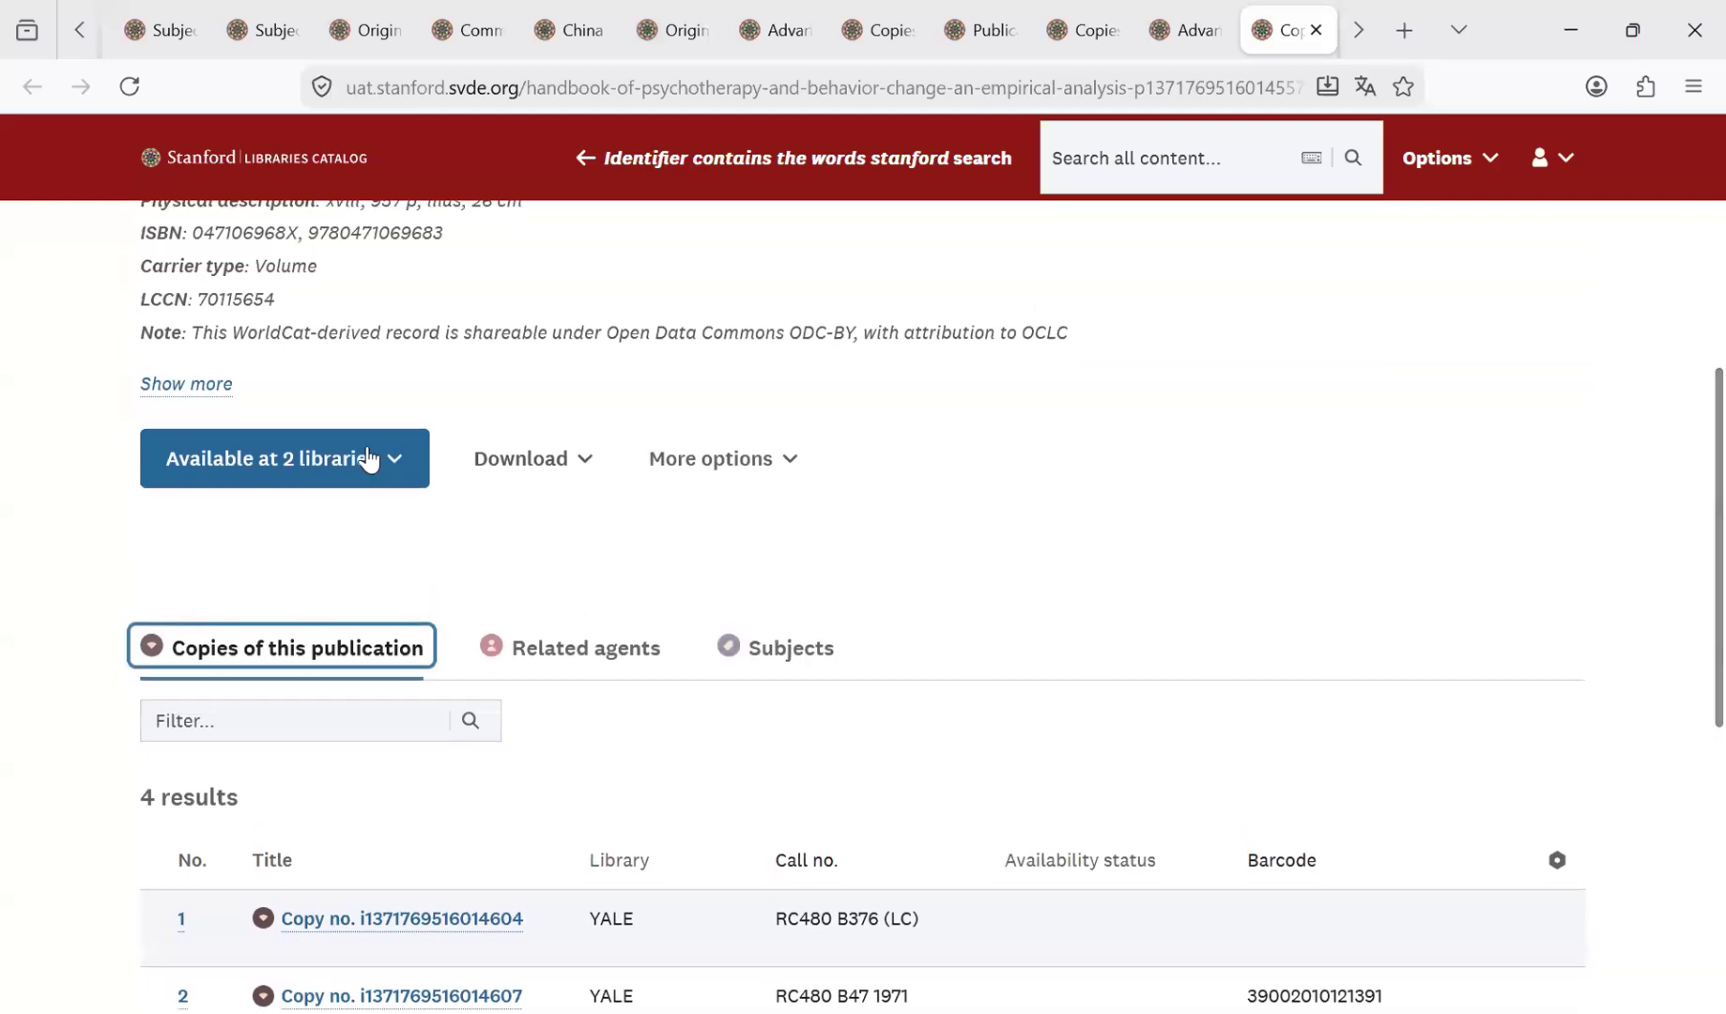
click(371, 455)
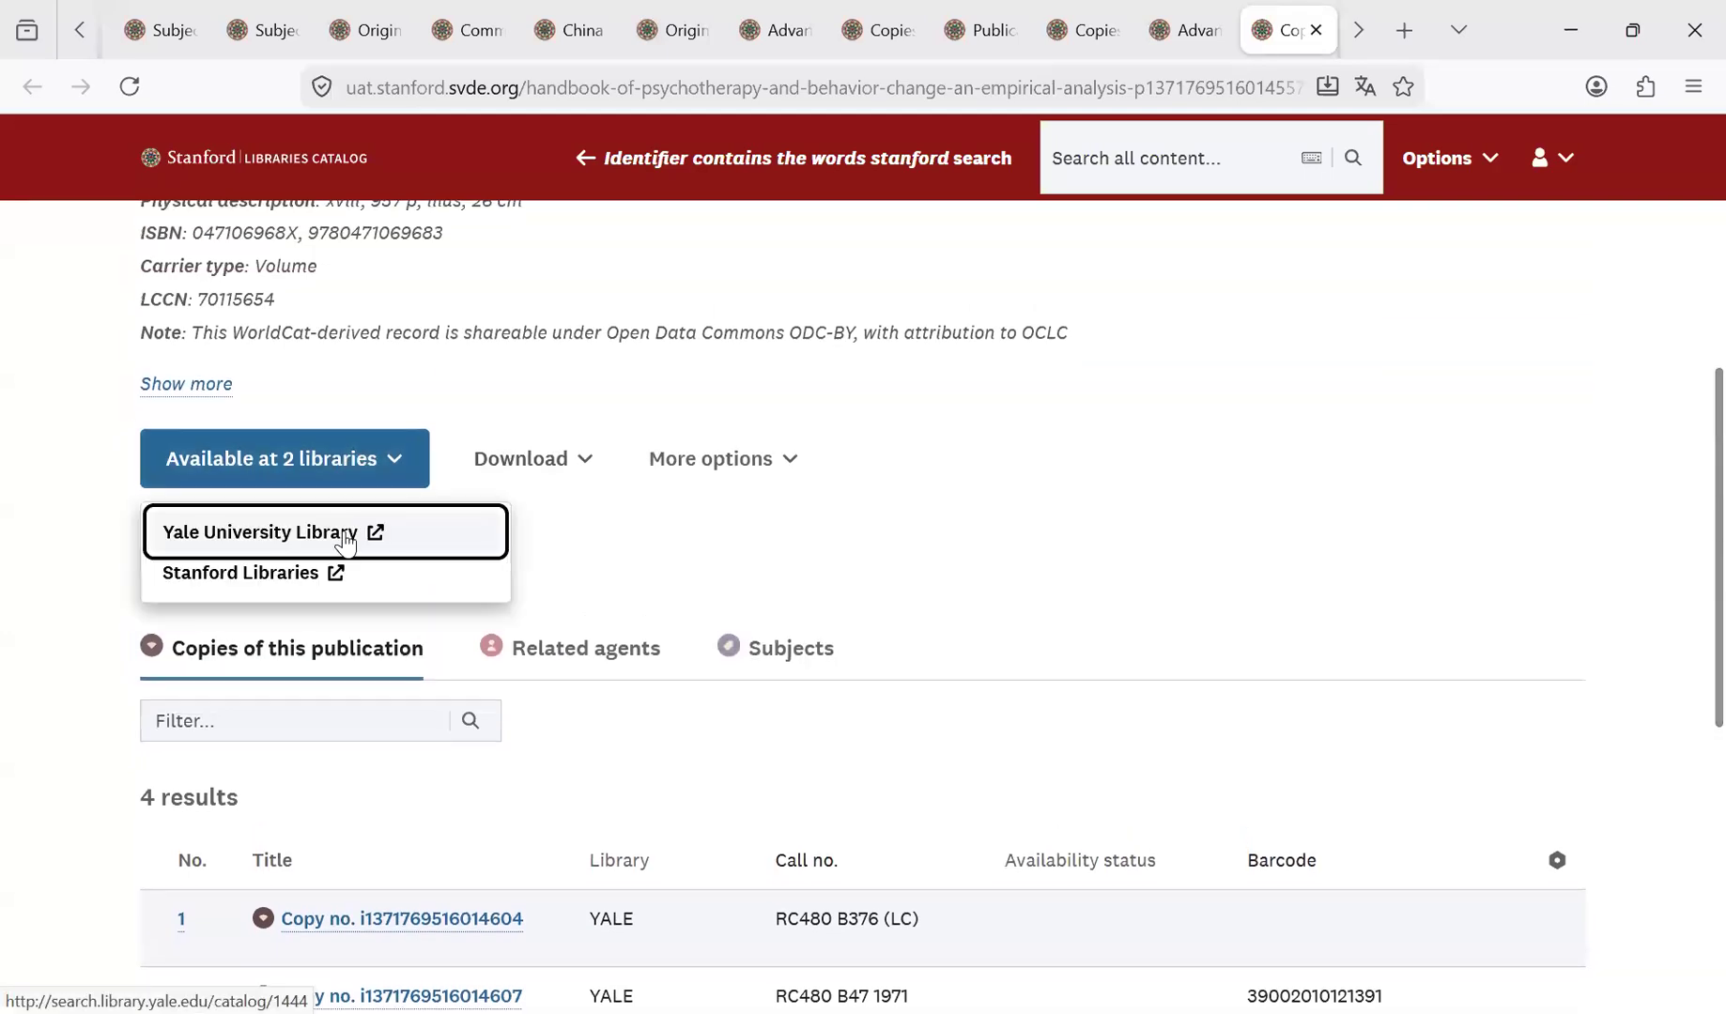
click(315, 576)
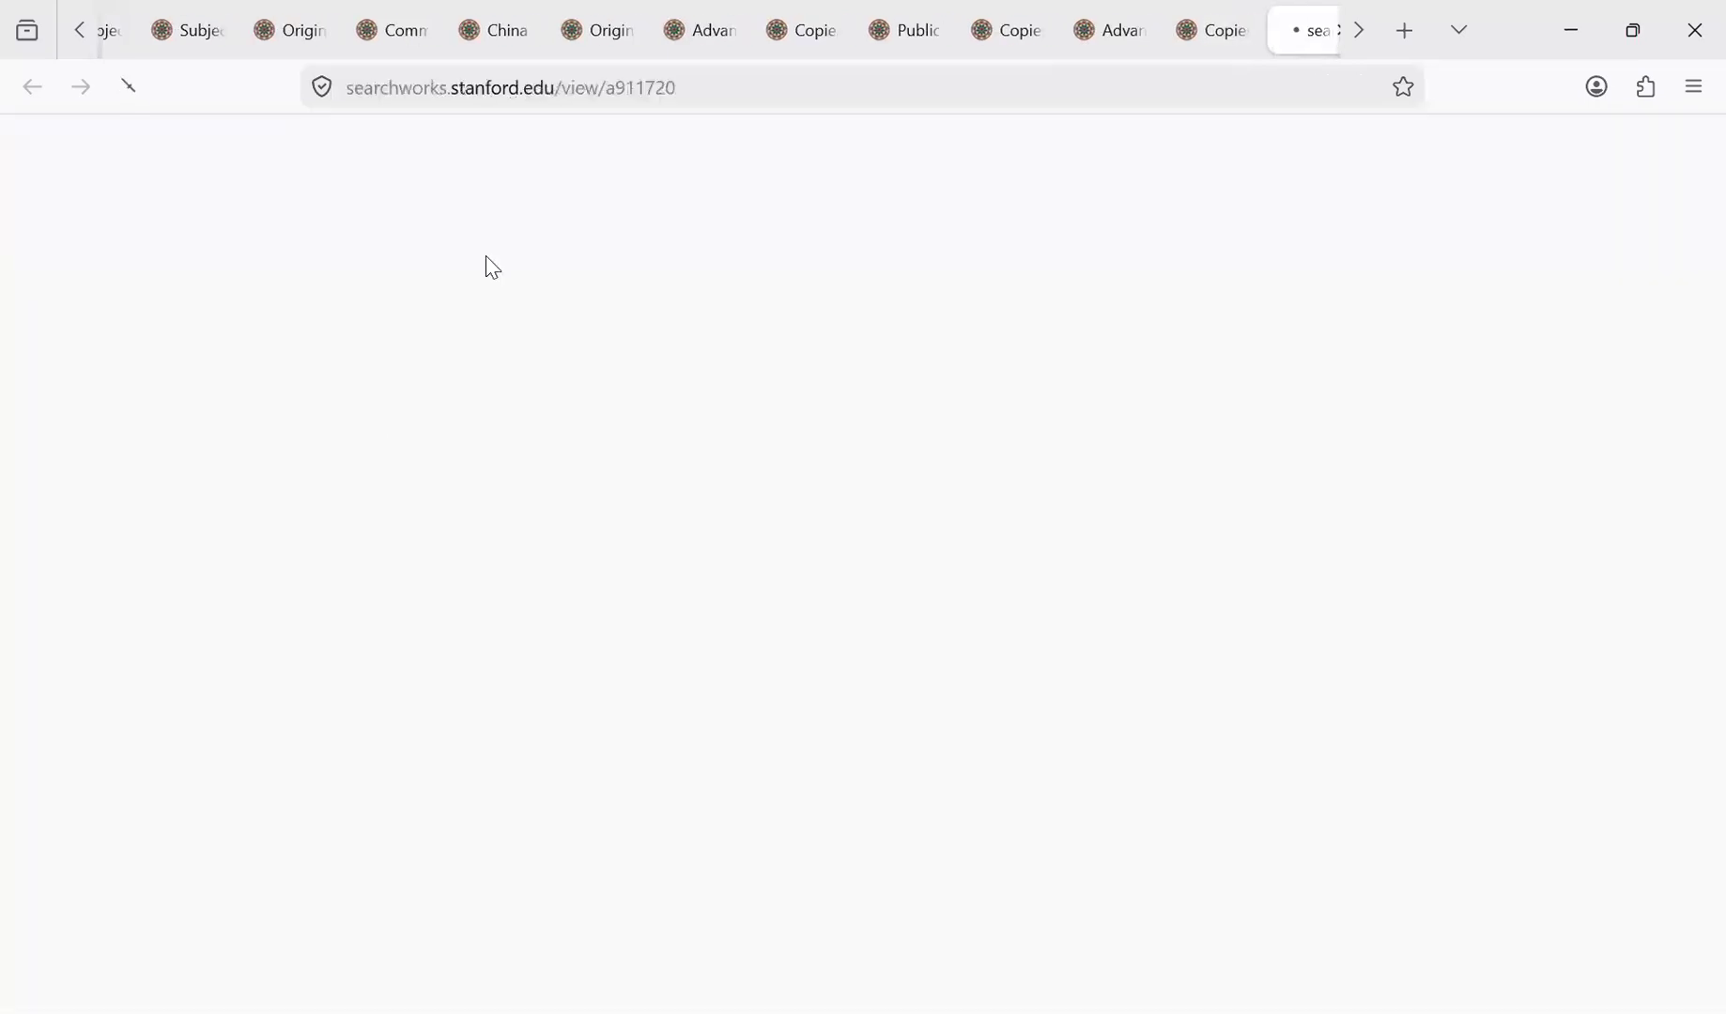
click(1175, 42)
click(369, 482)
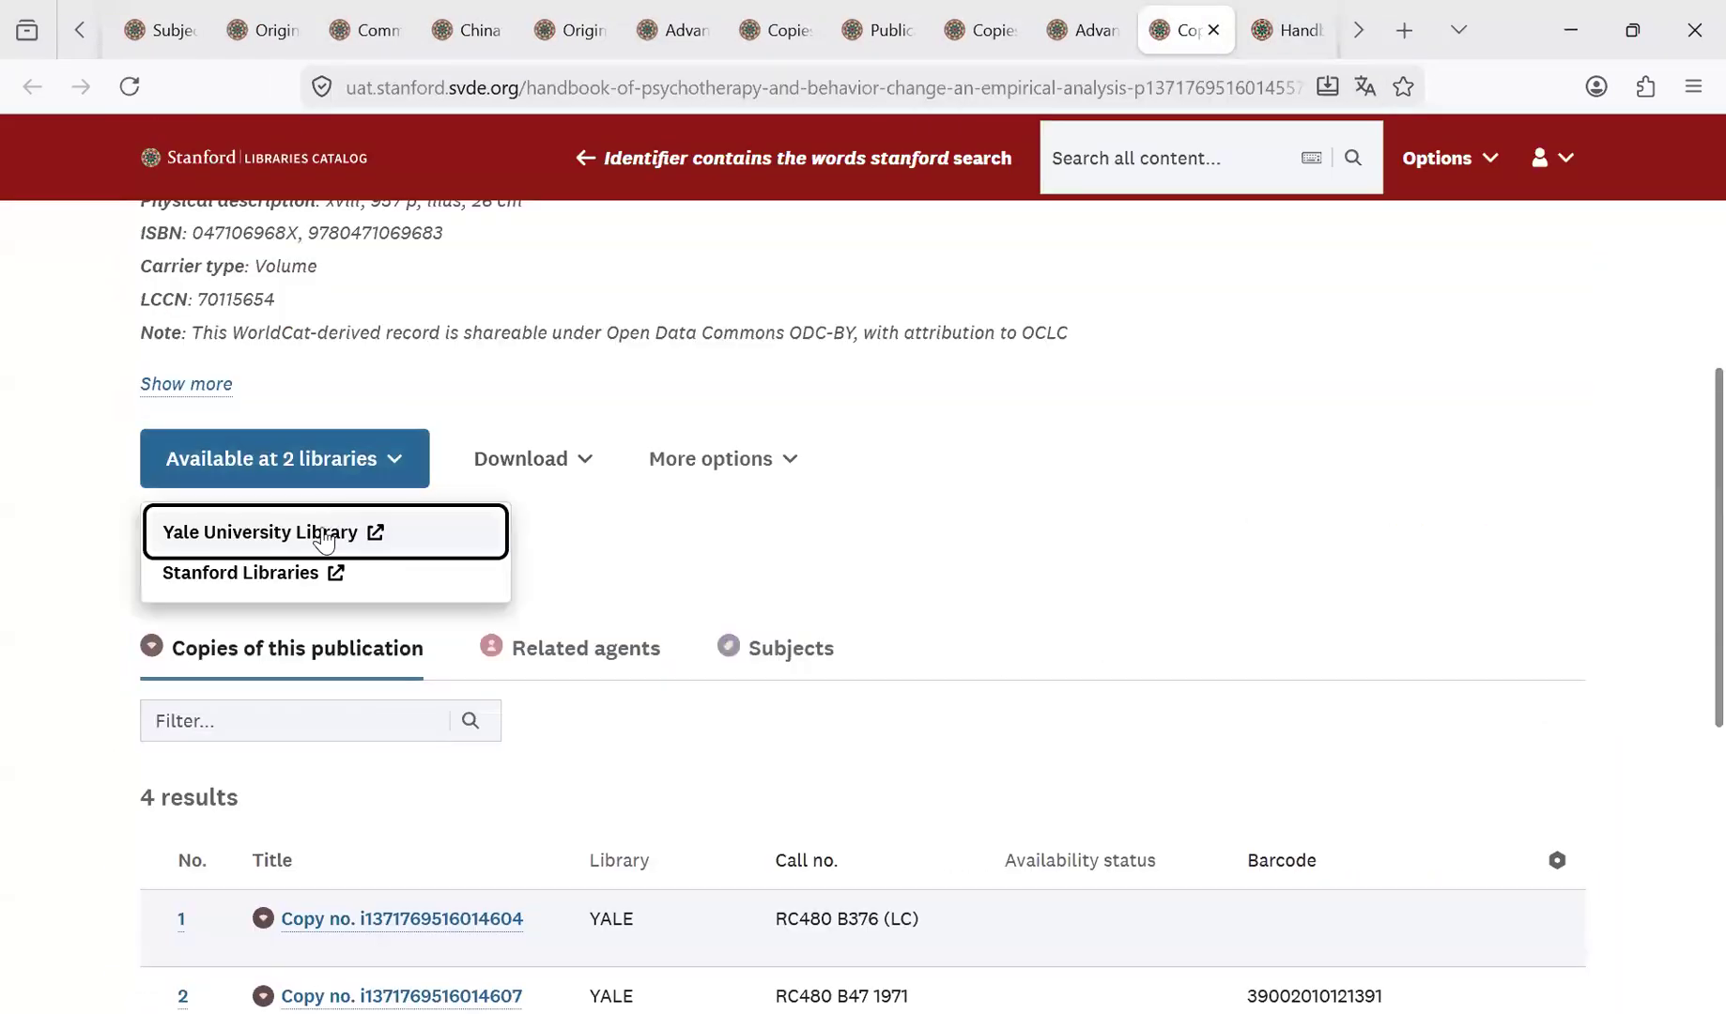
click(315, 529)
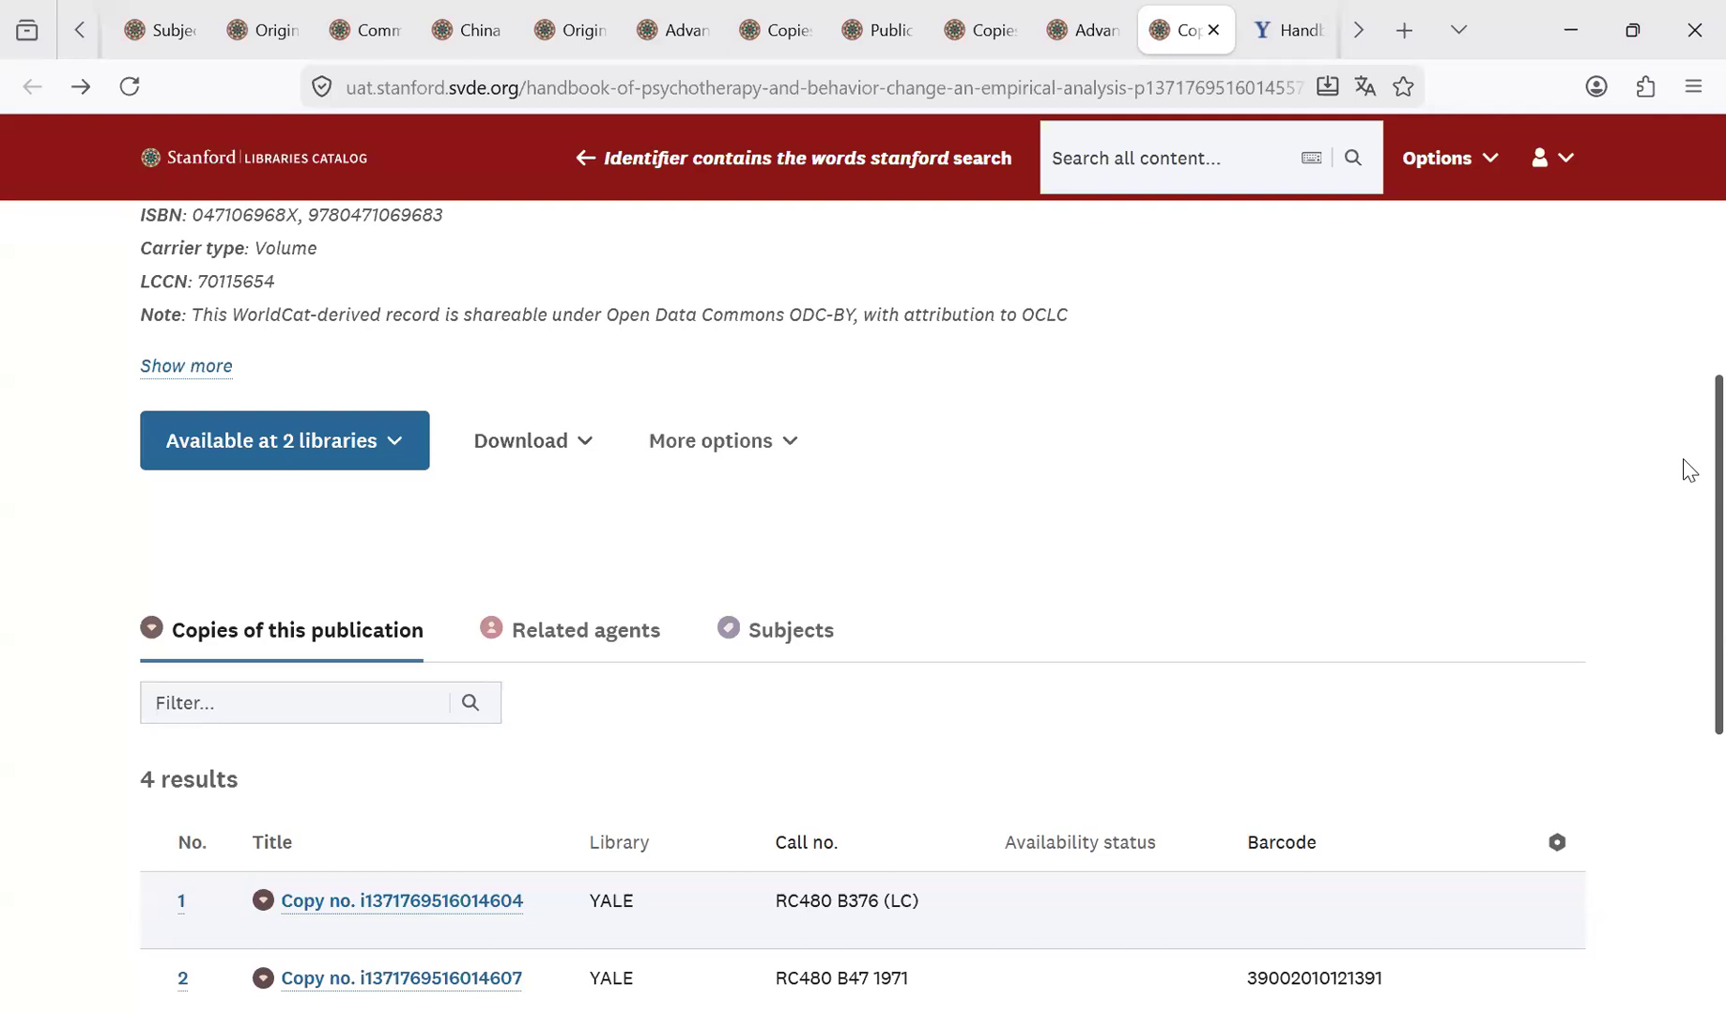
Compare the handbook's shared publication details with its list of Yale and Stanford copies.
scroll(1683, 482, down, 4)
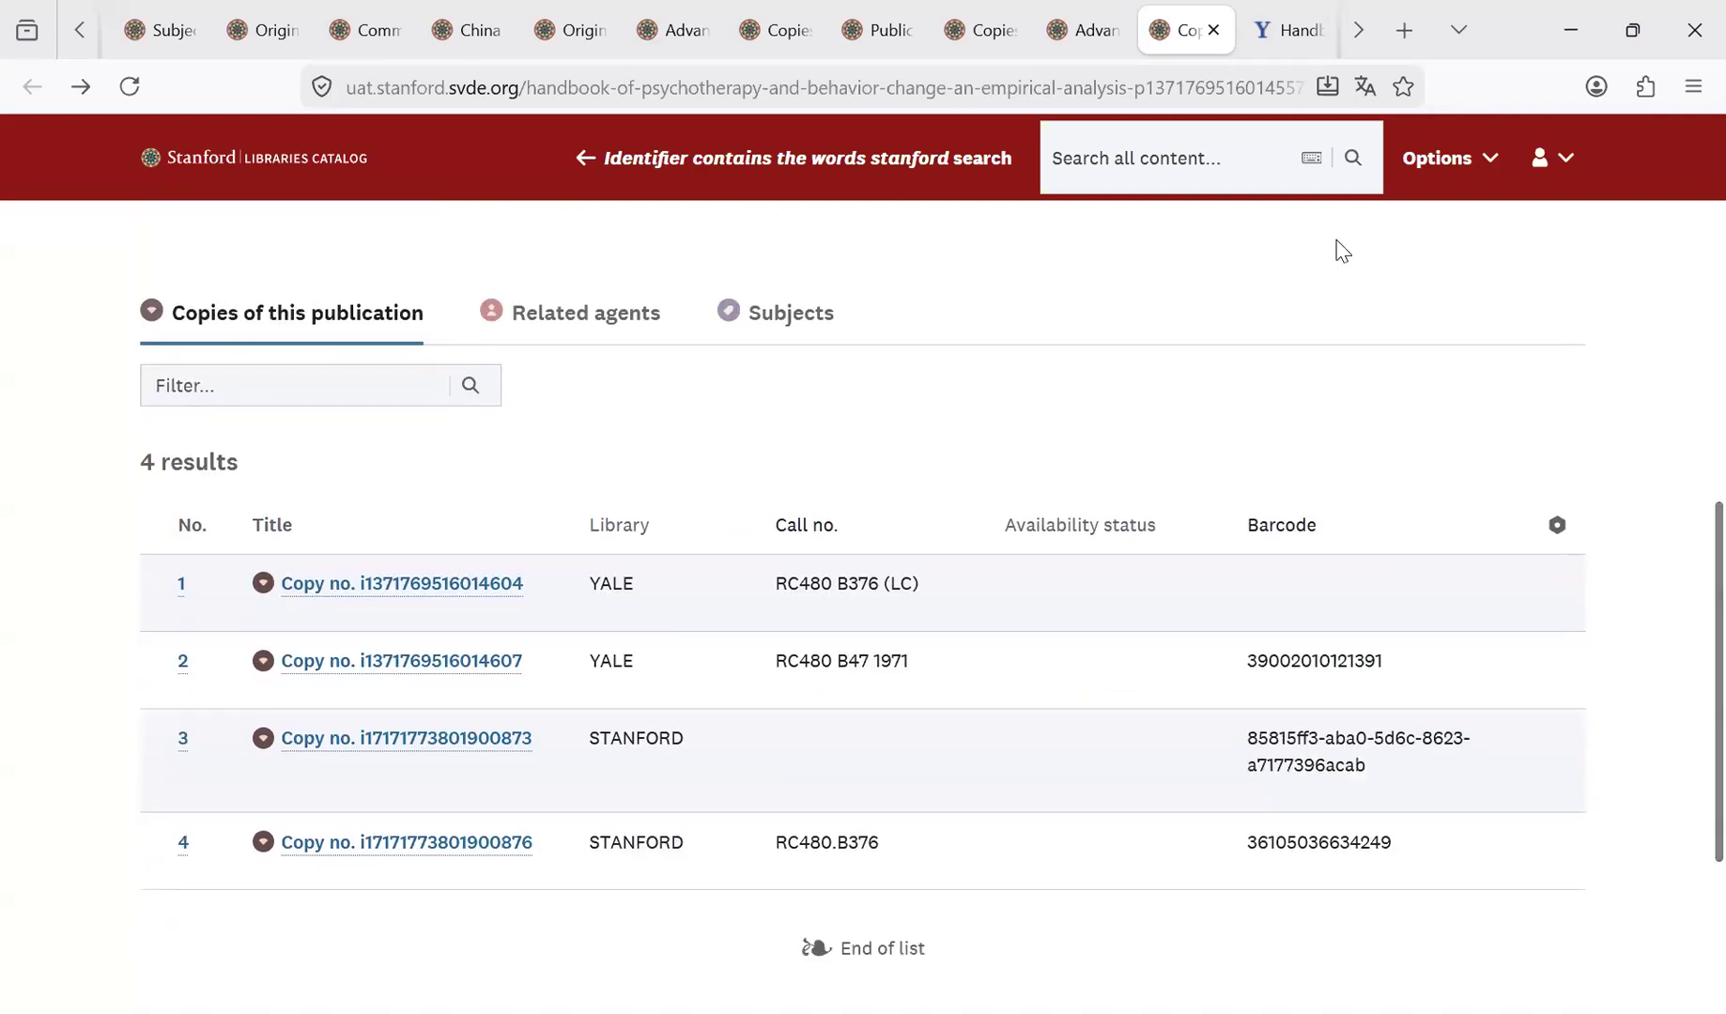
scroll(913, 427, up, 8)
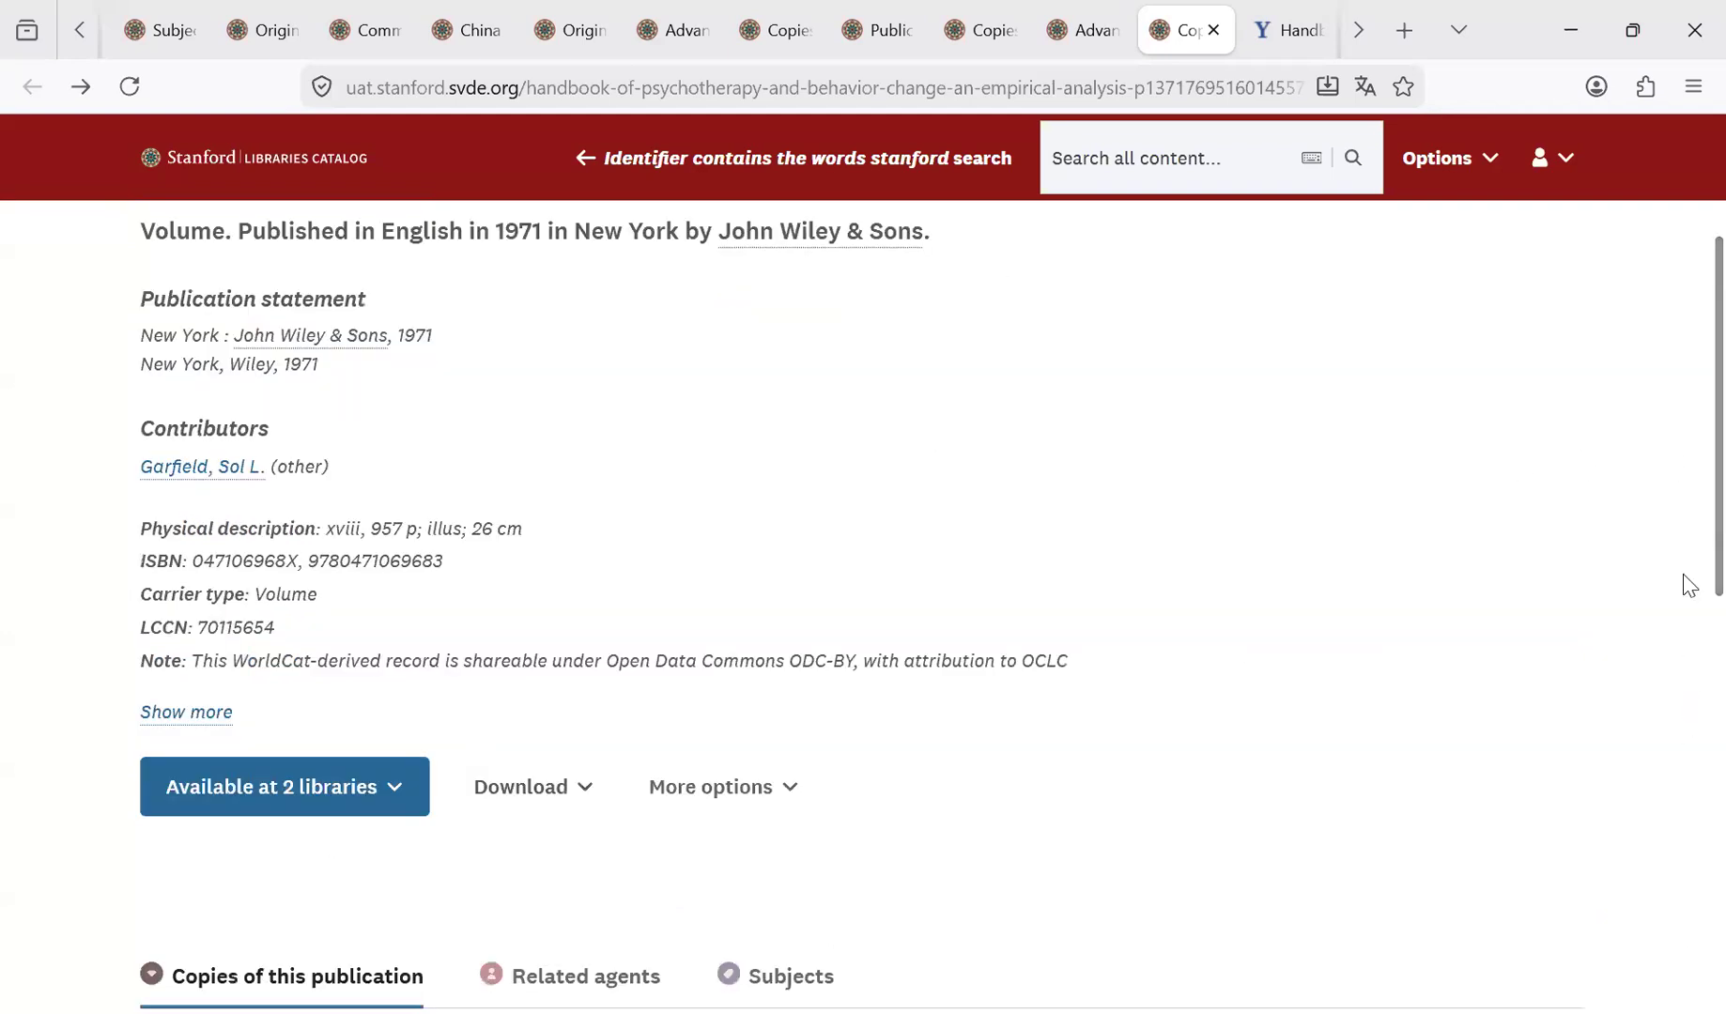
scroll(1690, 545, up, 4)
scroll(1684, 617, down, 10)
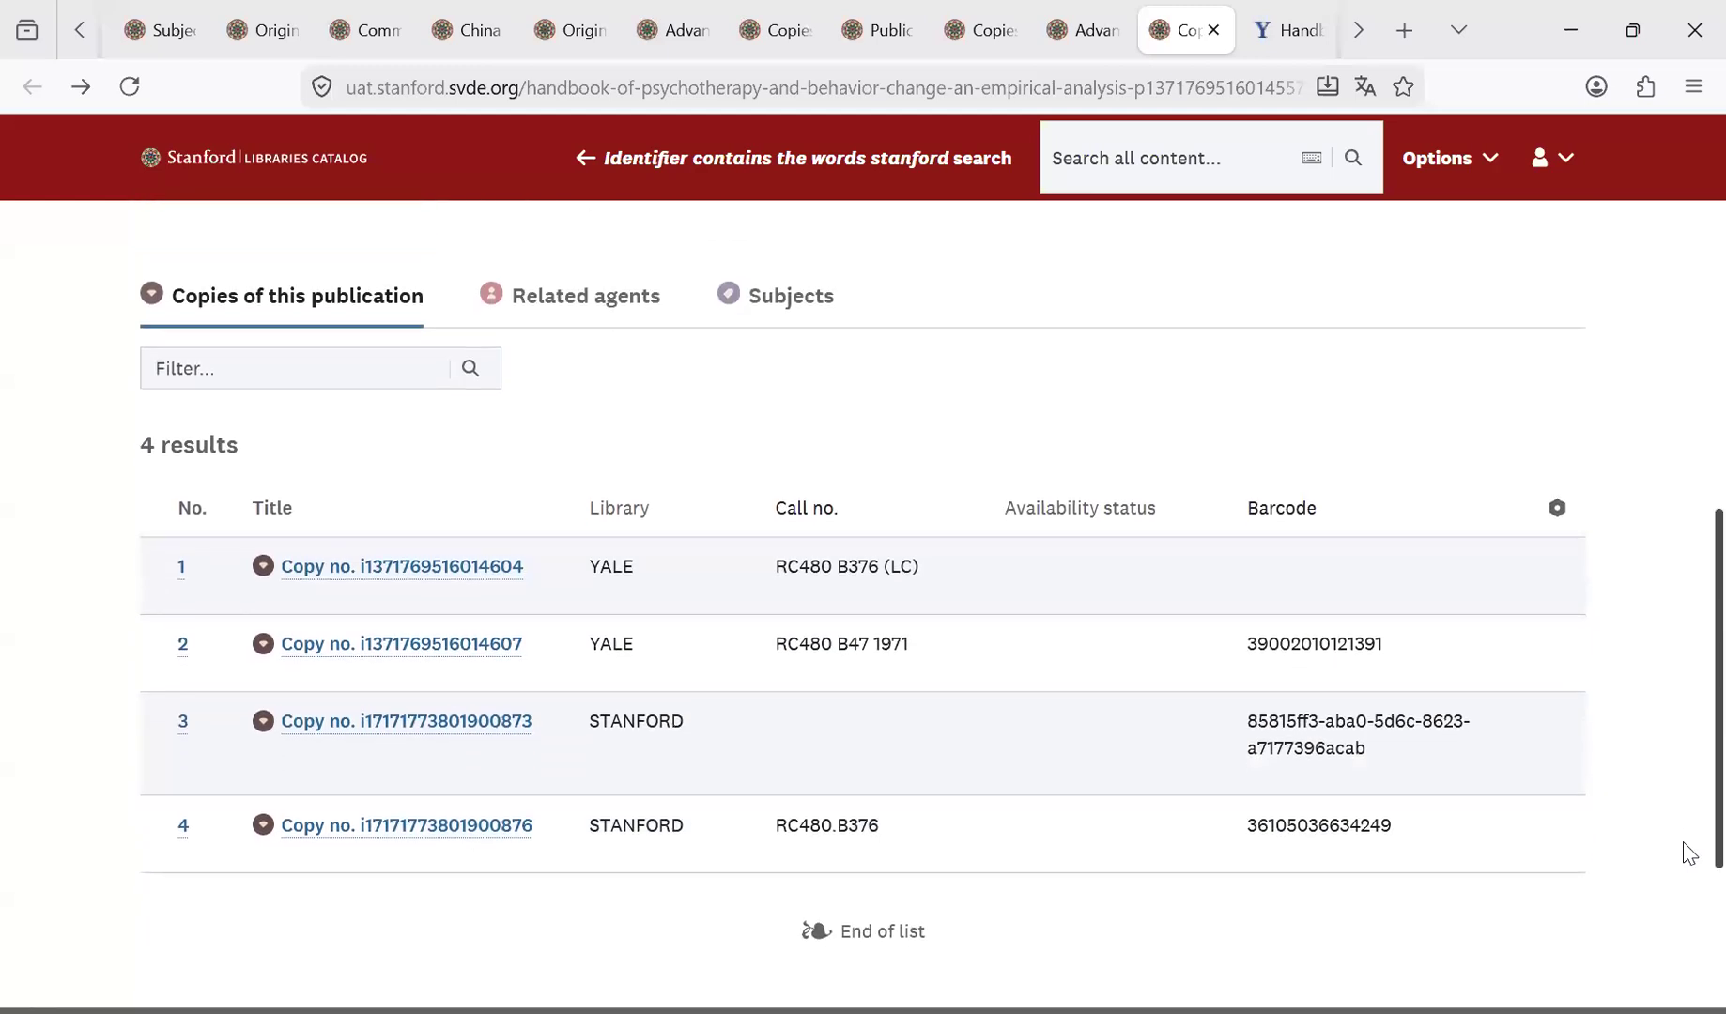
scroll(1684, 628, up, 9)
scroll(1689, 536, up, 3)
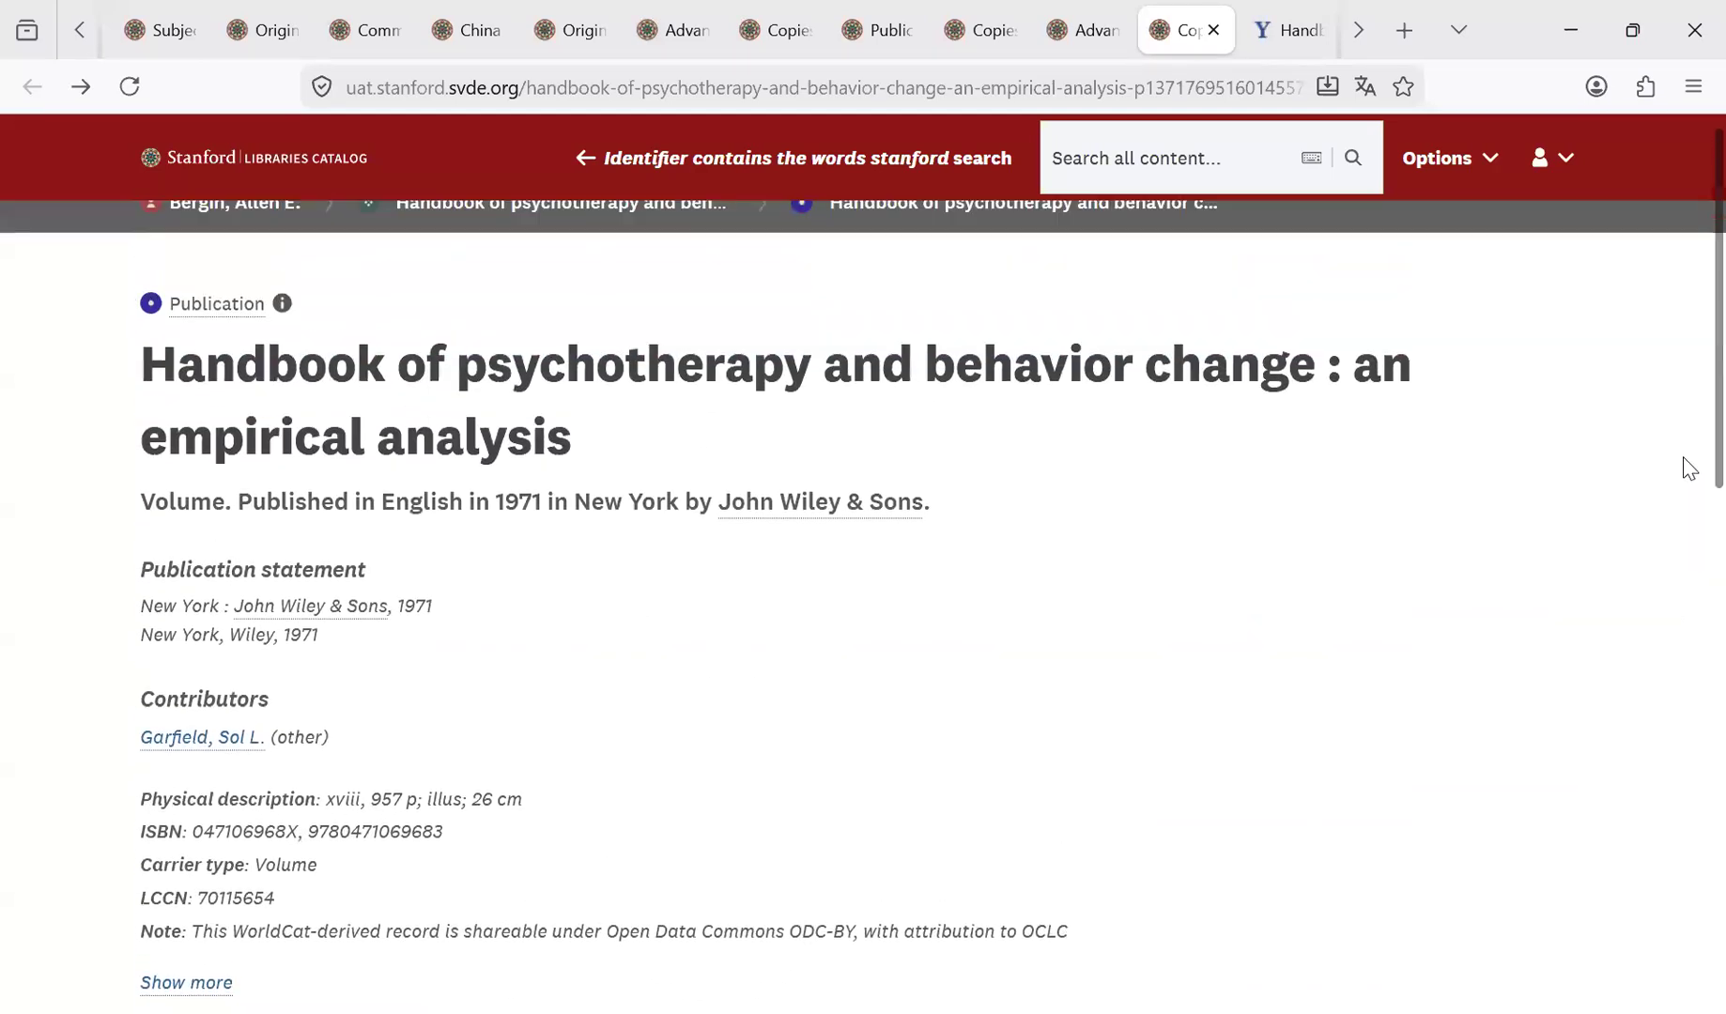
scroll(1690, 494, down, 6)
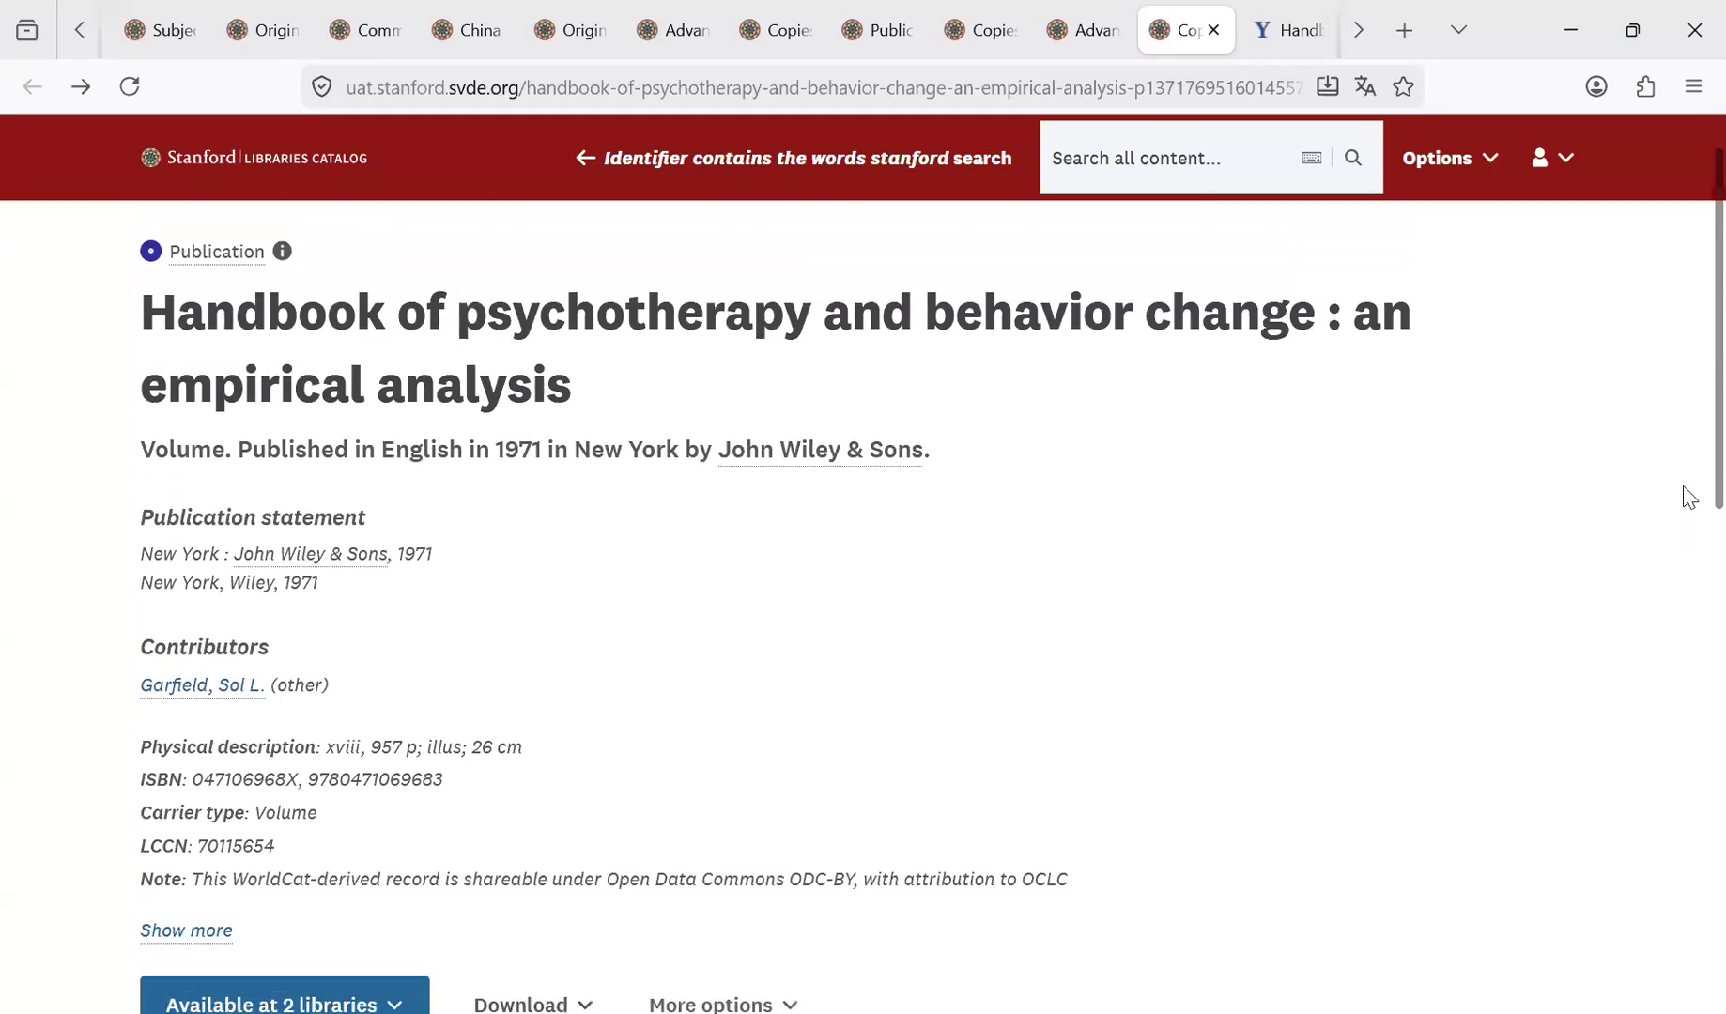
scroll(1686, 798, down, 4)
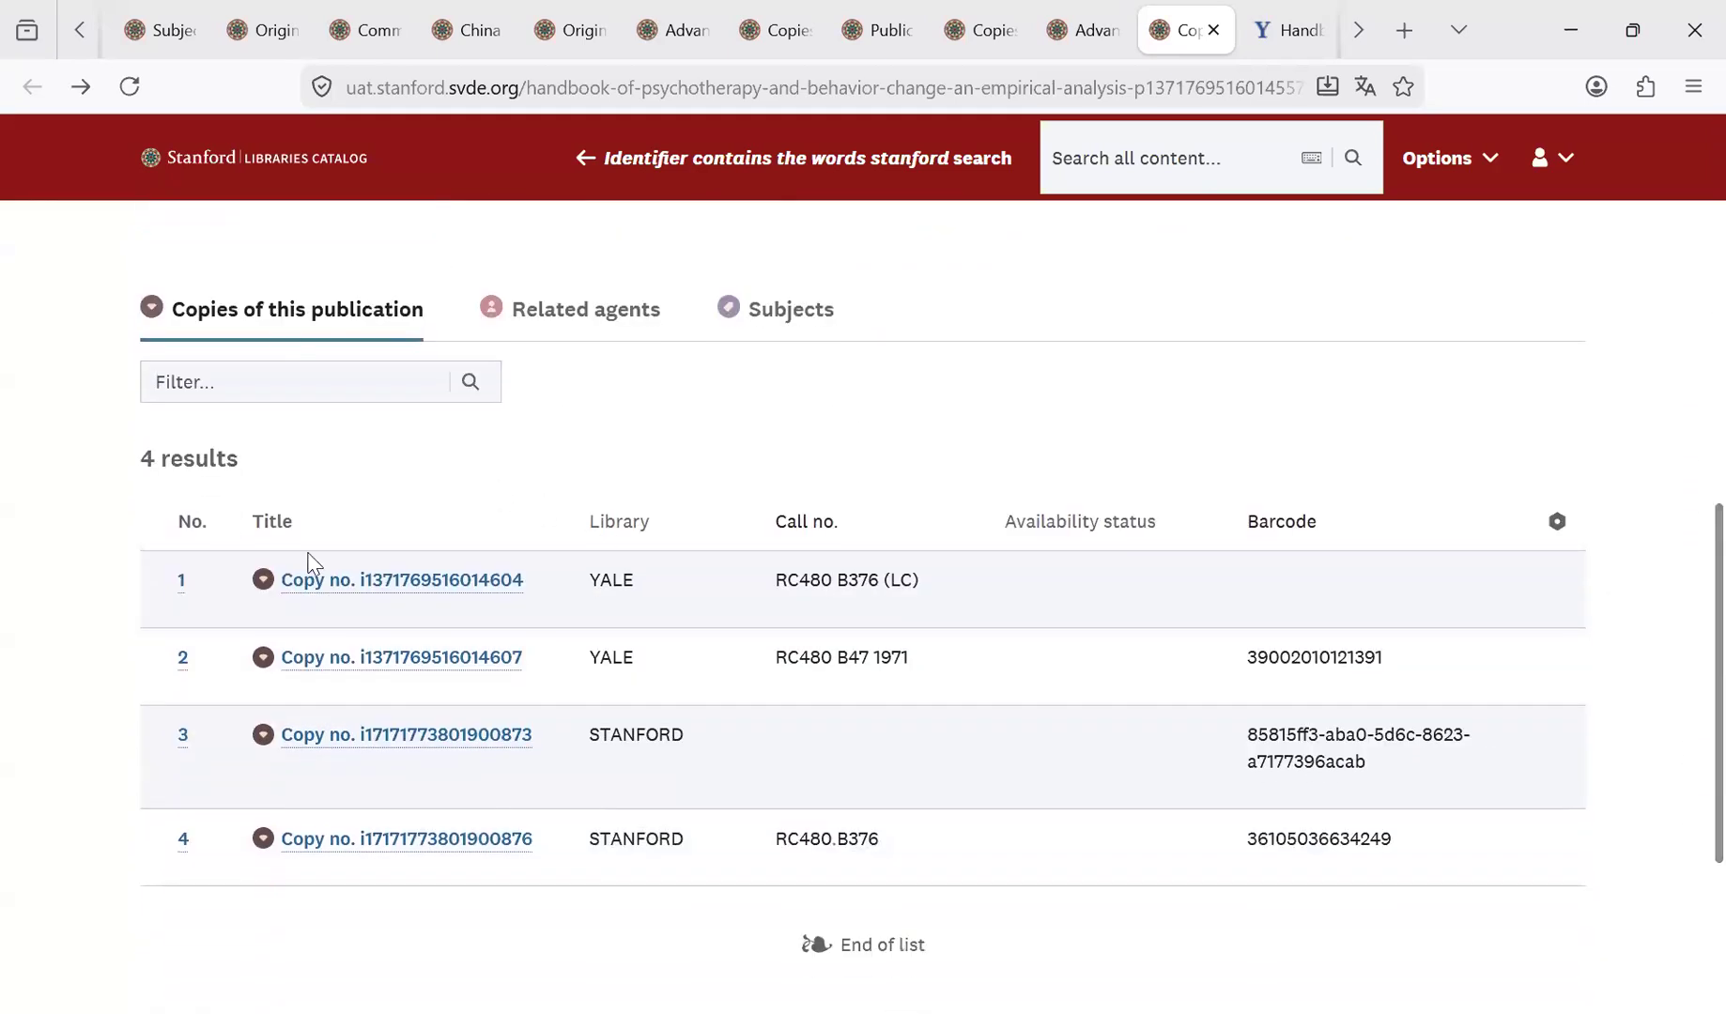
right_click(322, 581)
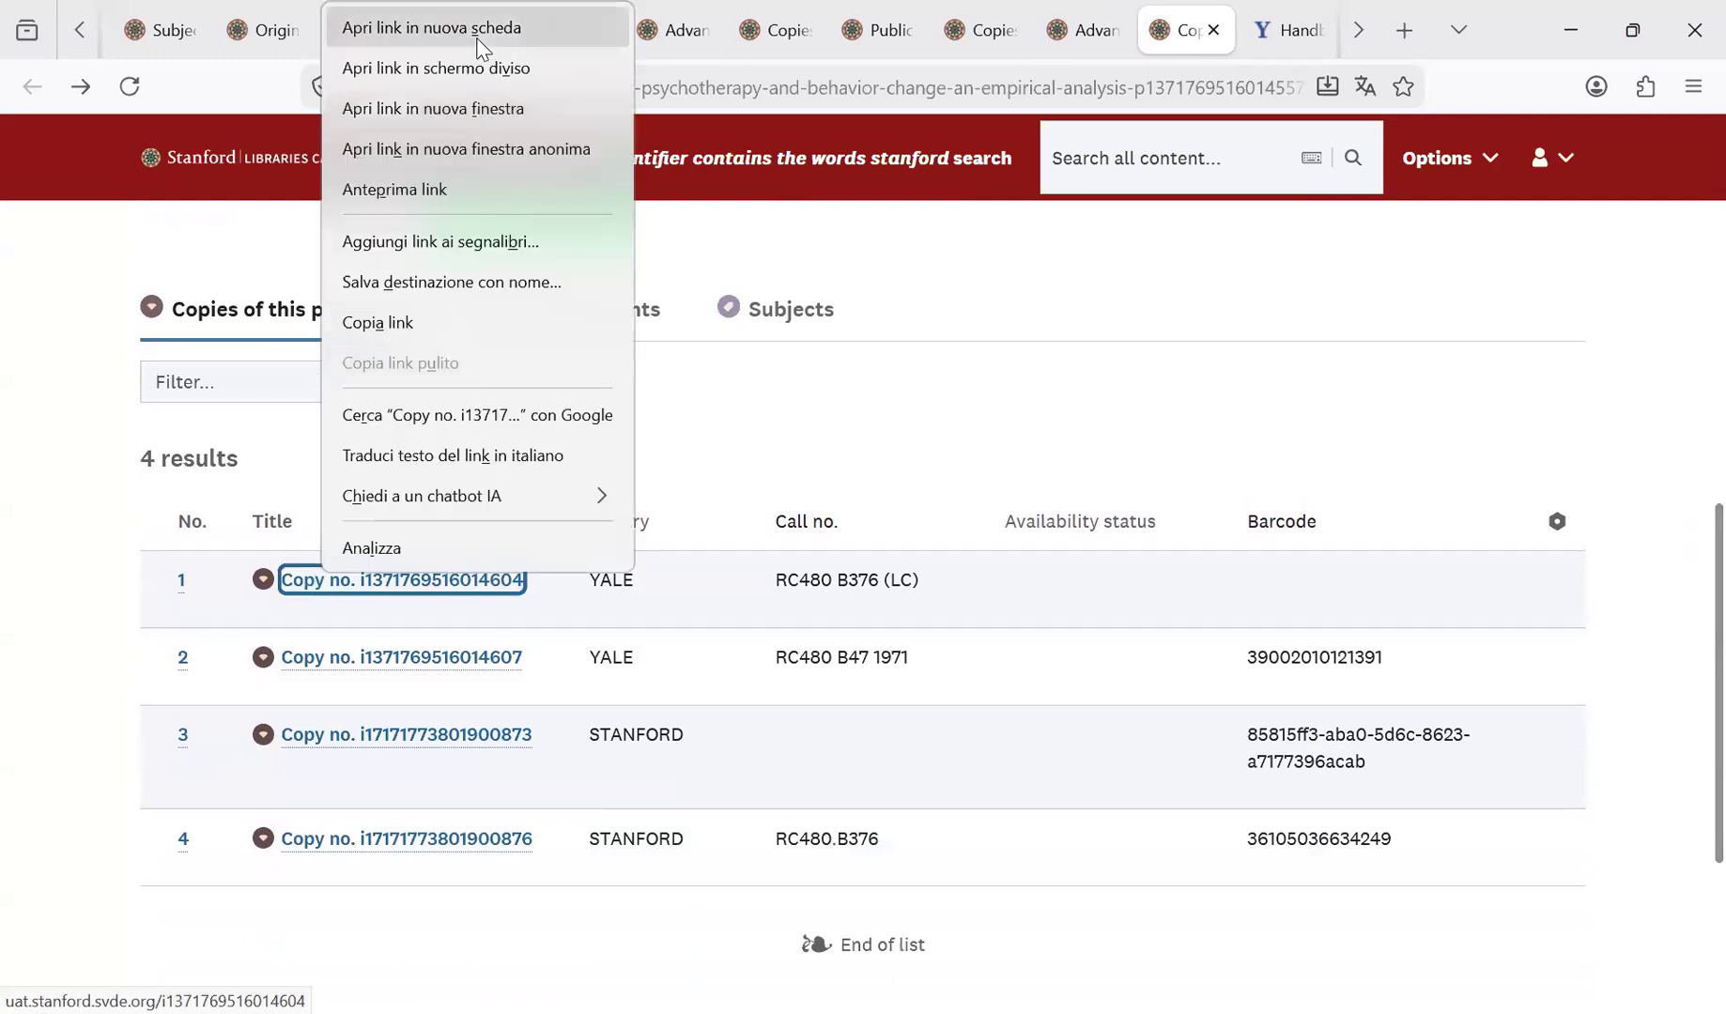
click(397, 742)
right_click(397, 737)
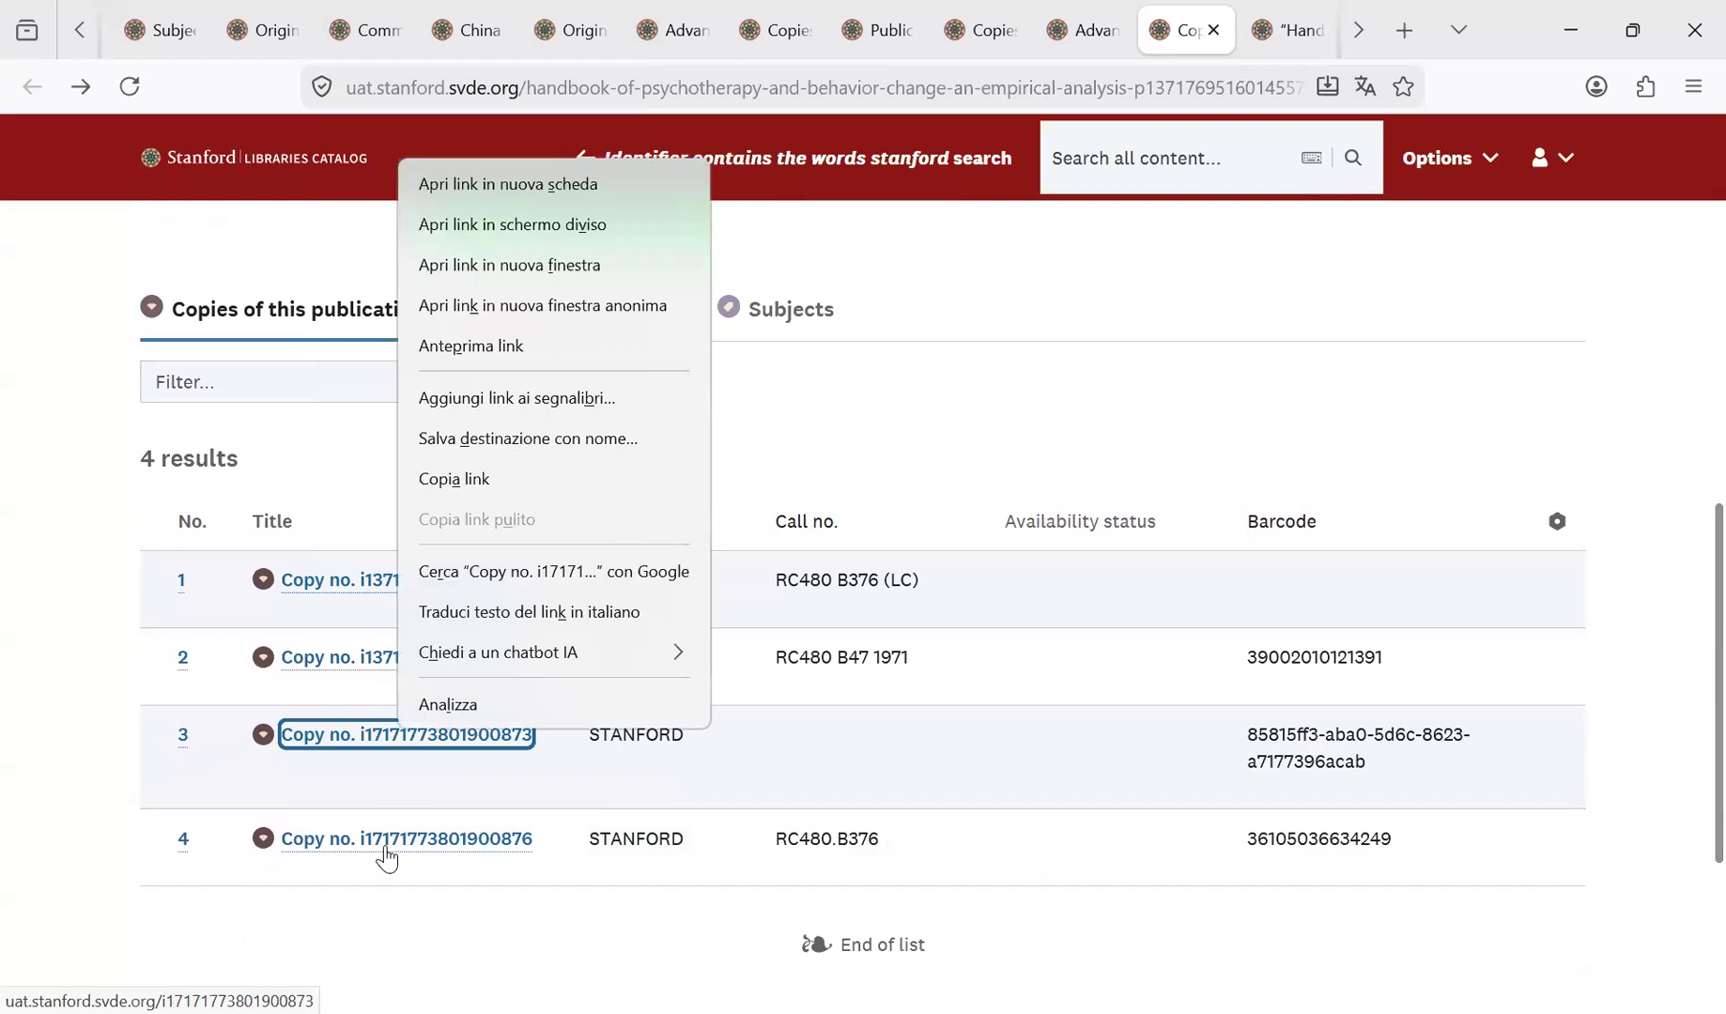
right_click(386, 850)
click(475, 305)
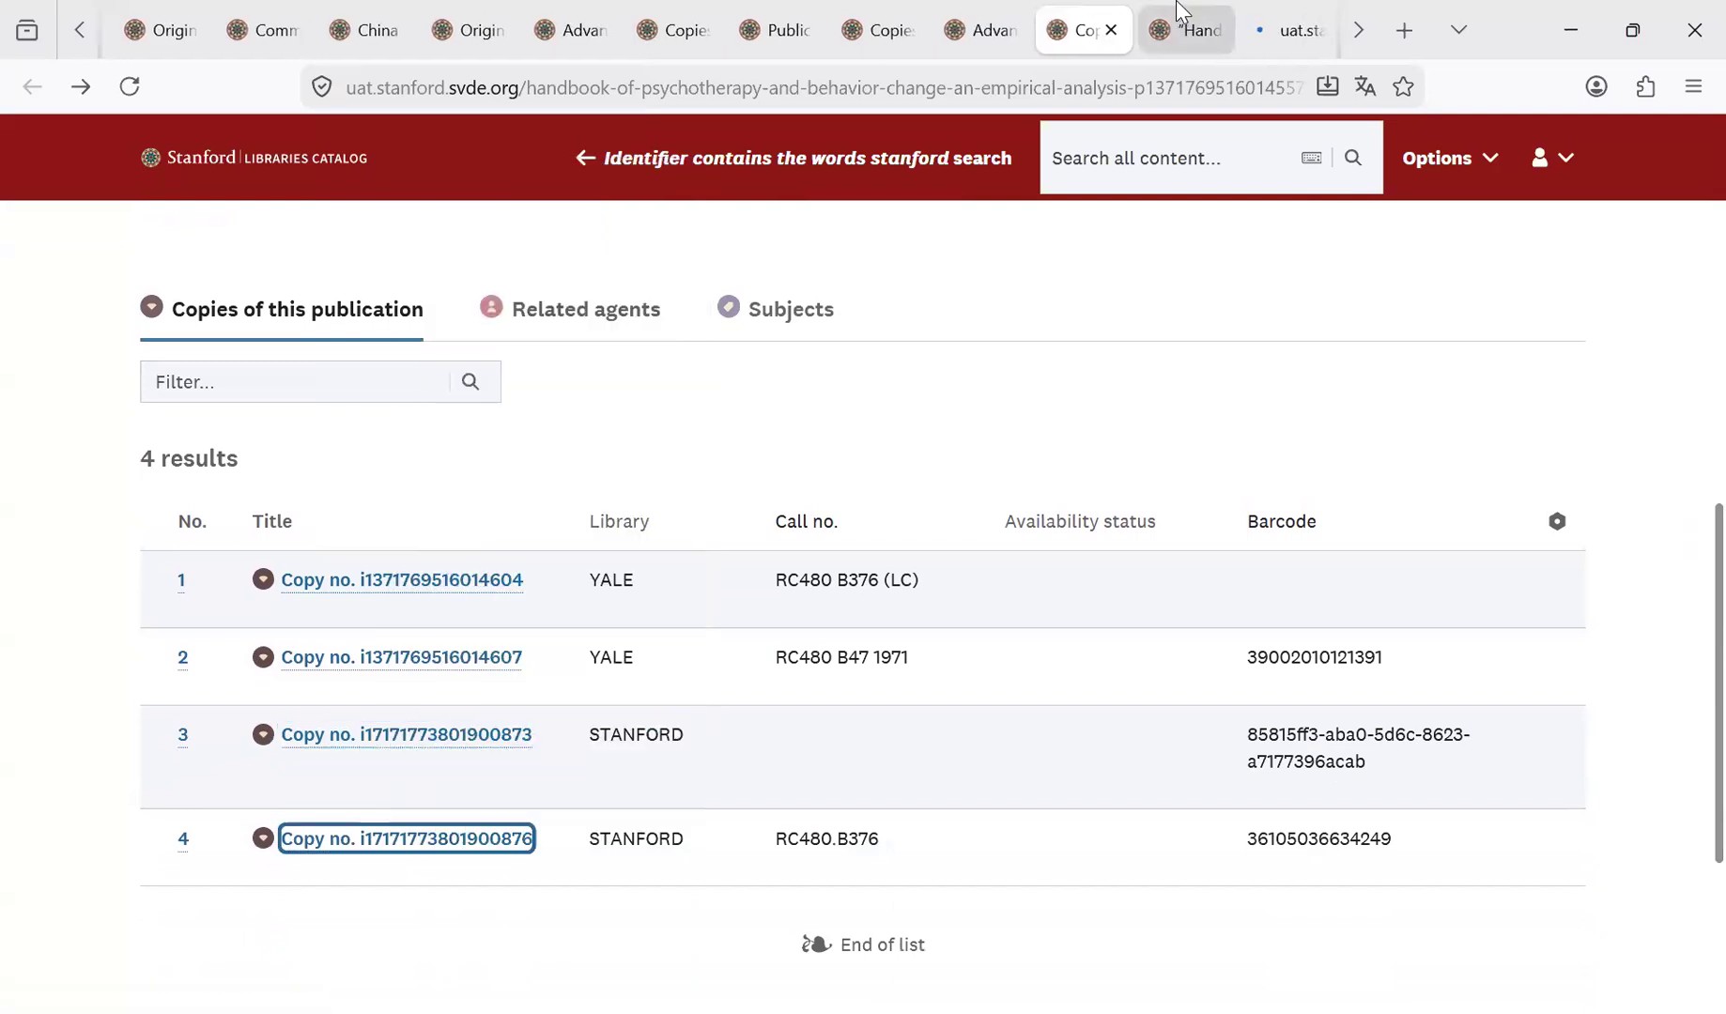
click(1179, 13)
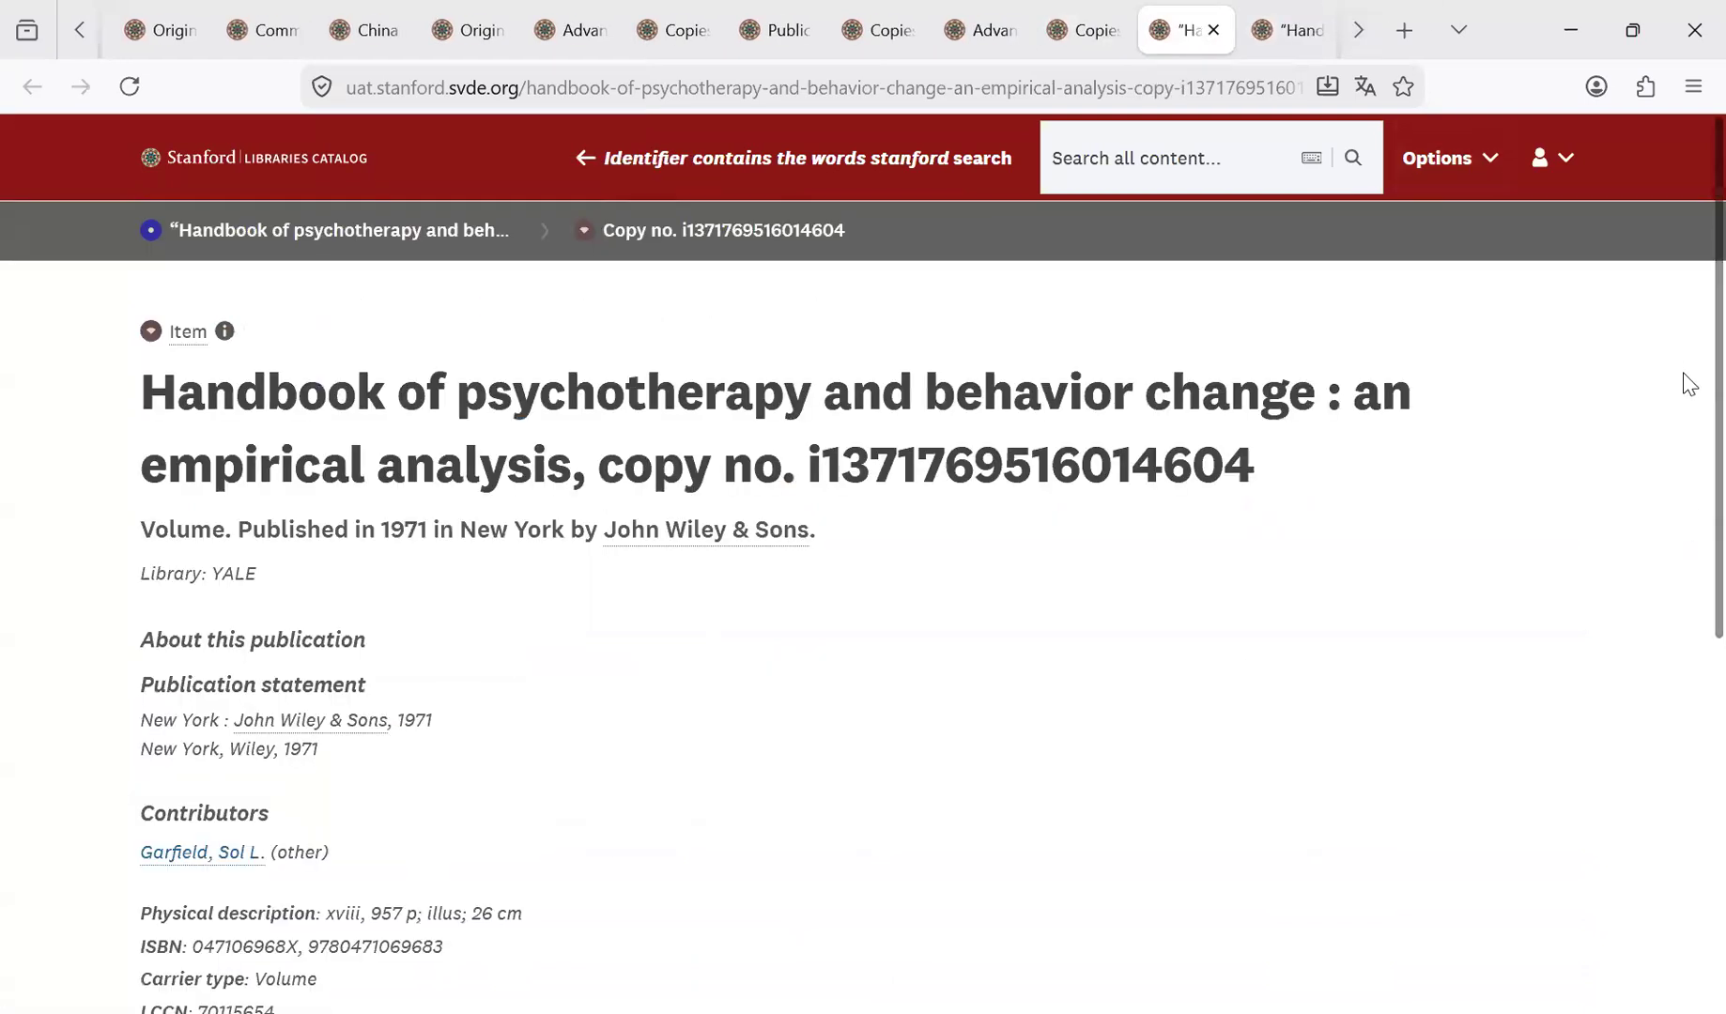
scroll(1686, 611, down, 5)
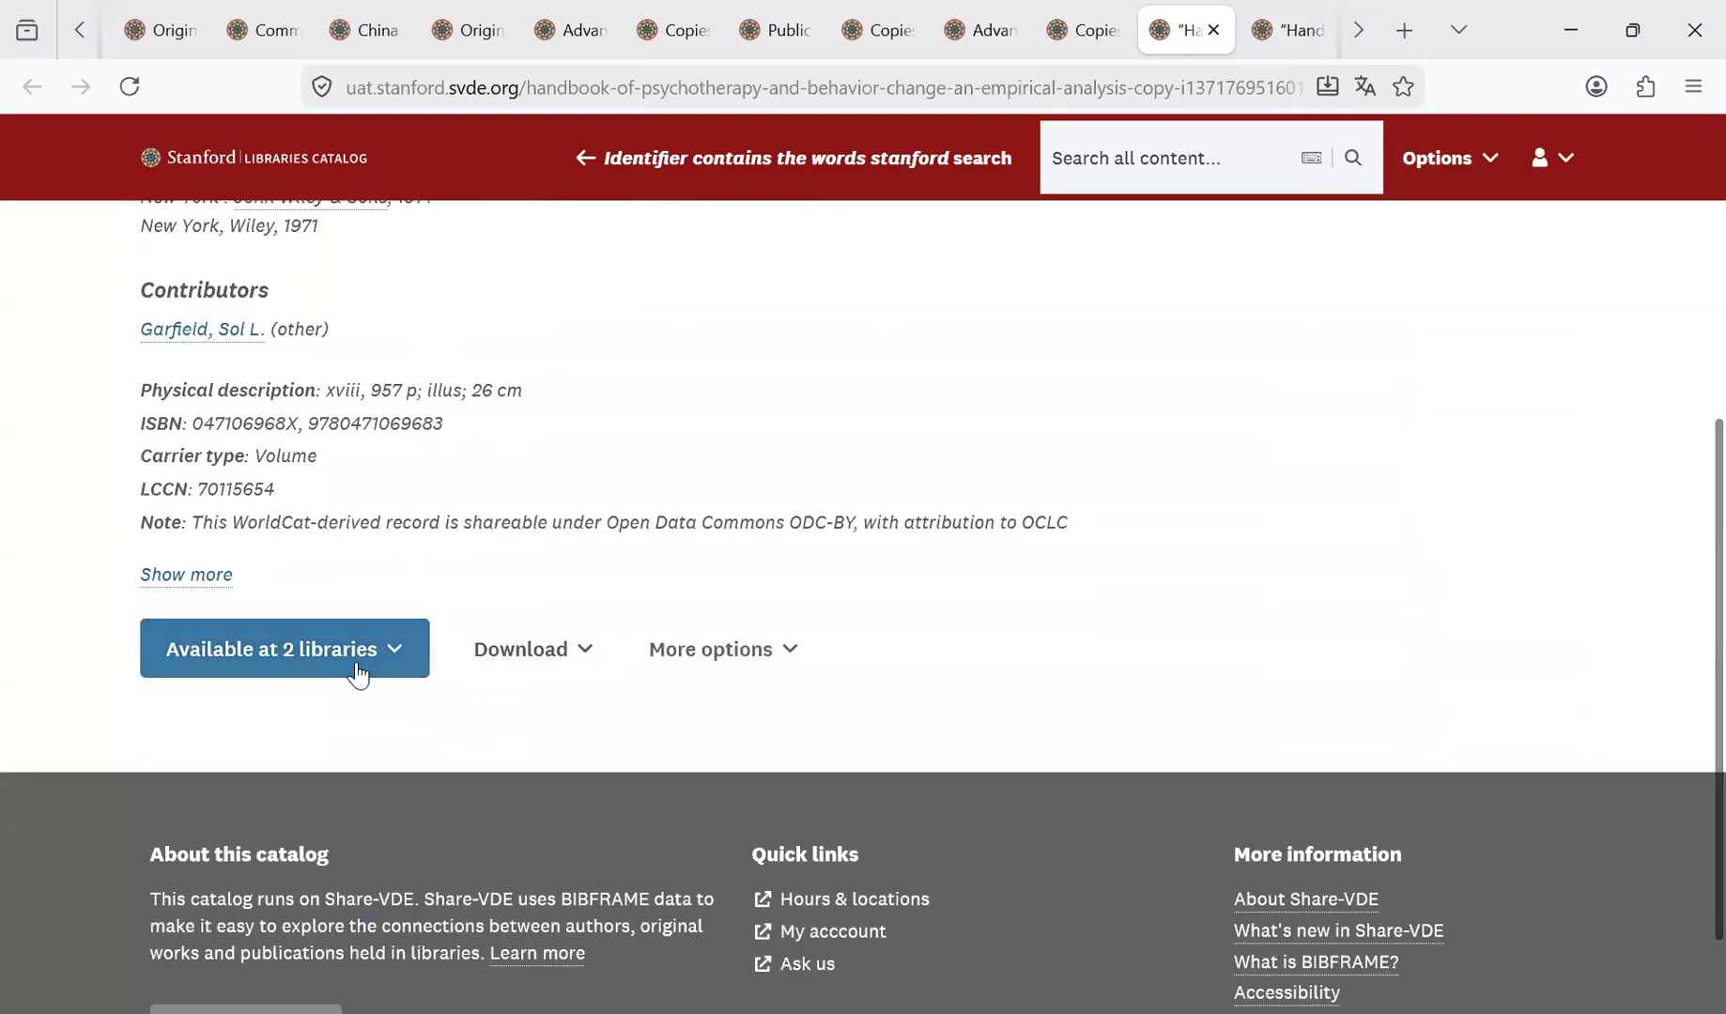
click(358, 672)
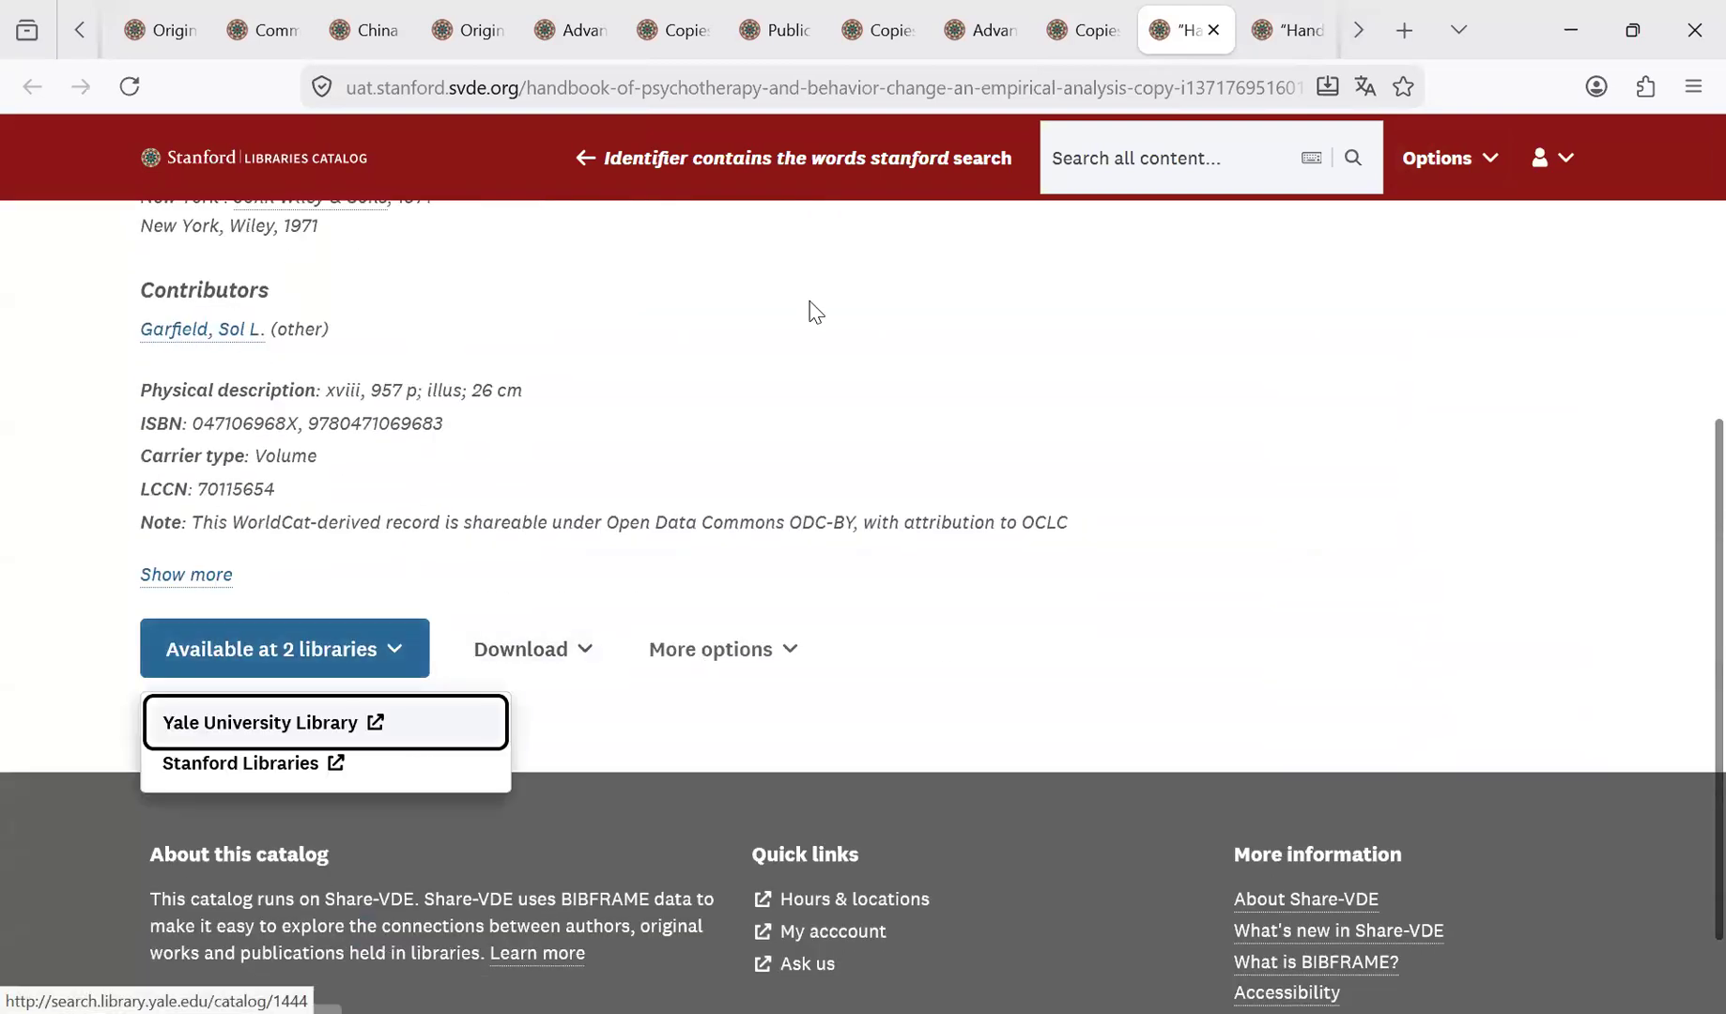